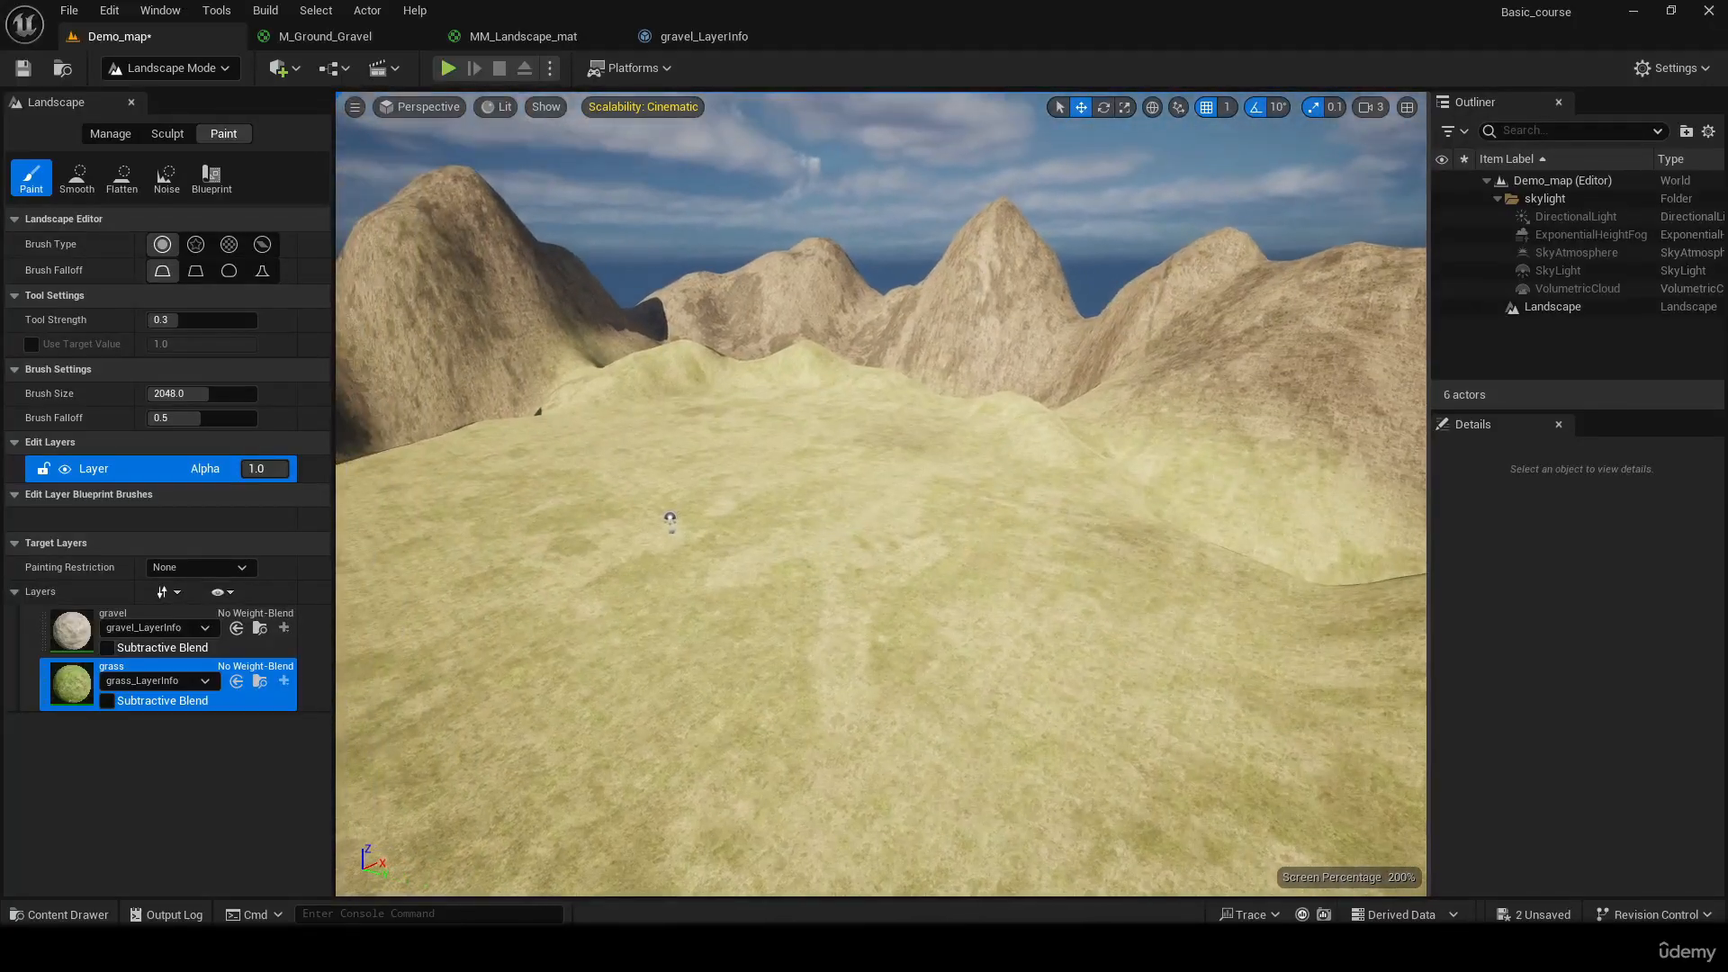
# Switch the editor from Landscape mode to Foliage mode
pyautogui.click(166, 69)
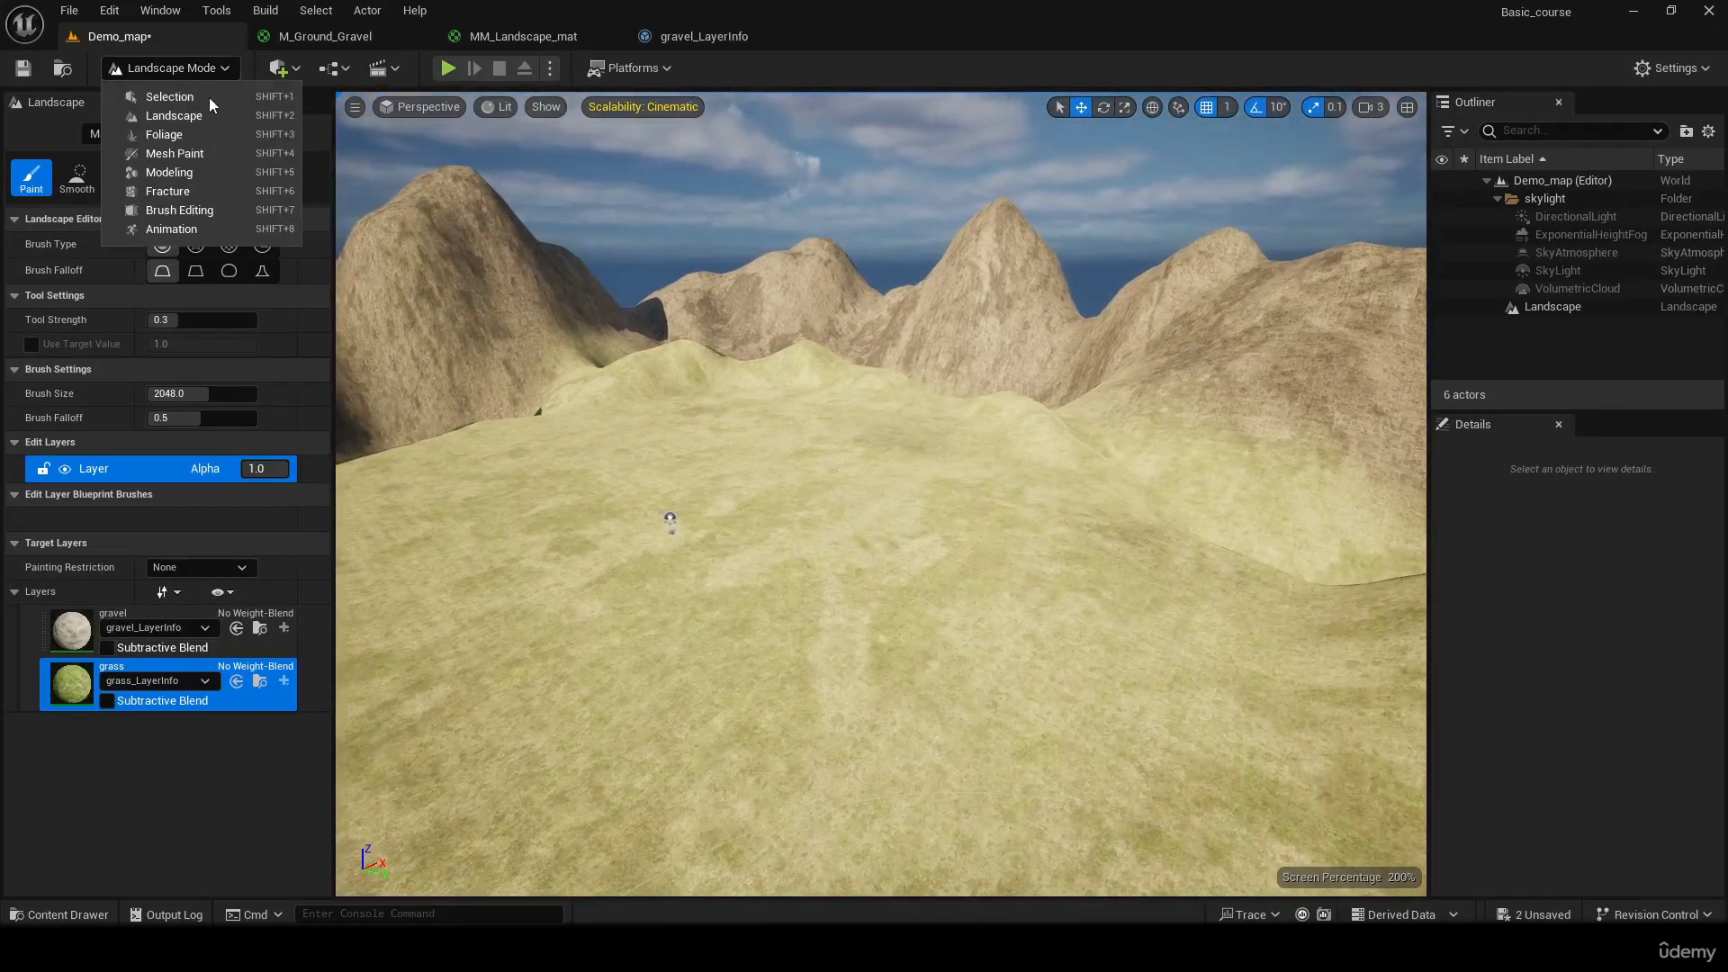
pyautogui.click(164, 134)
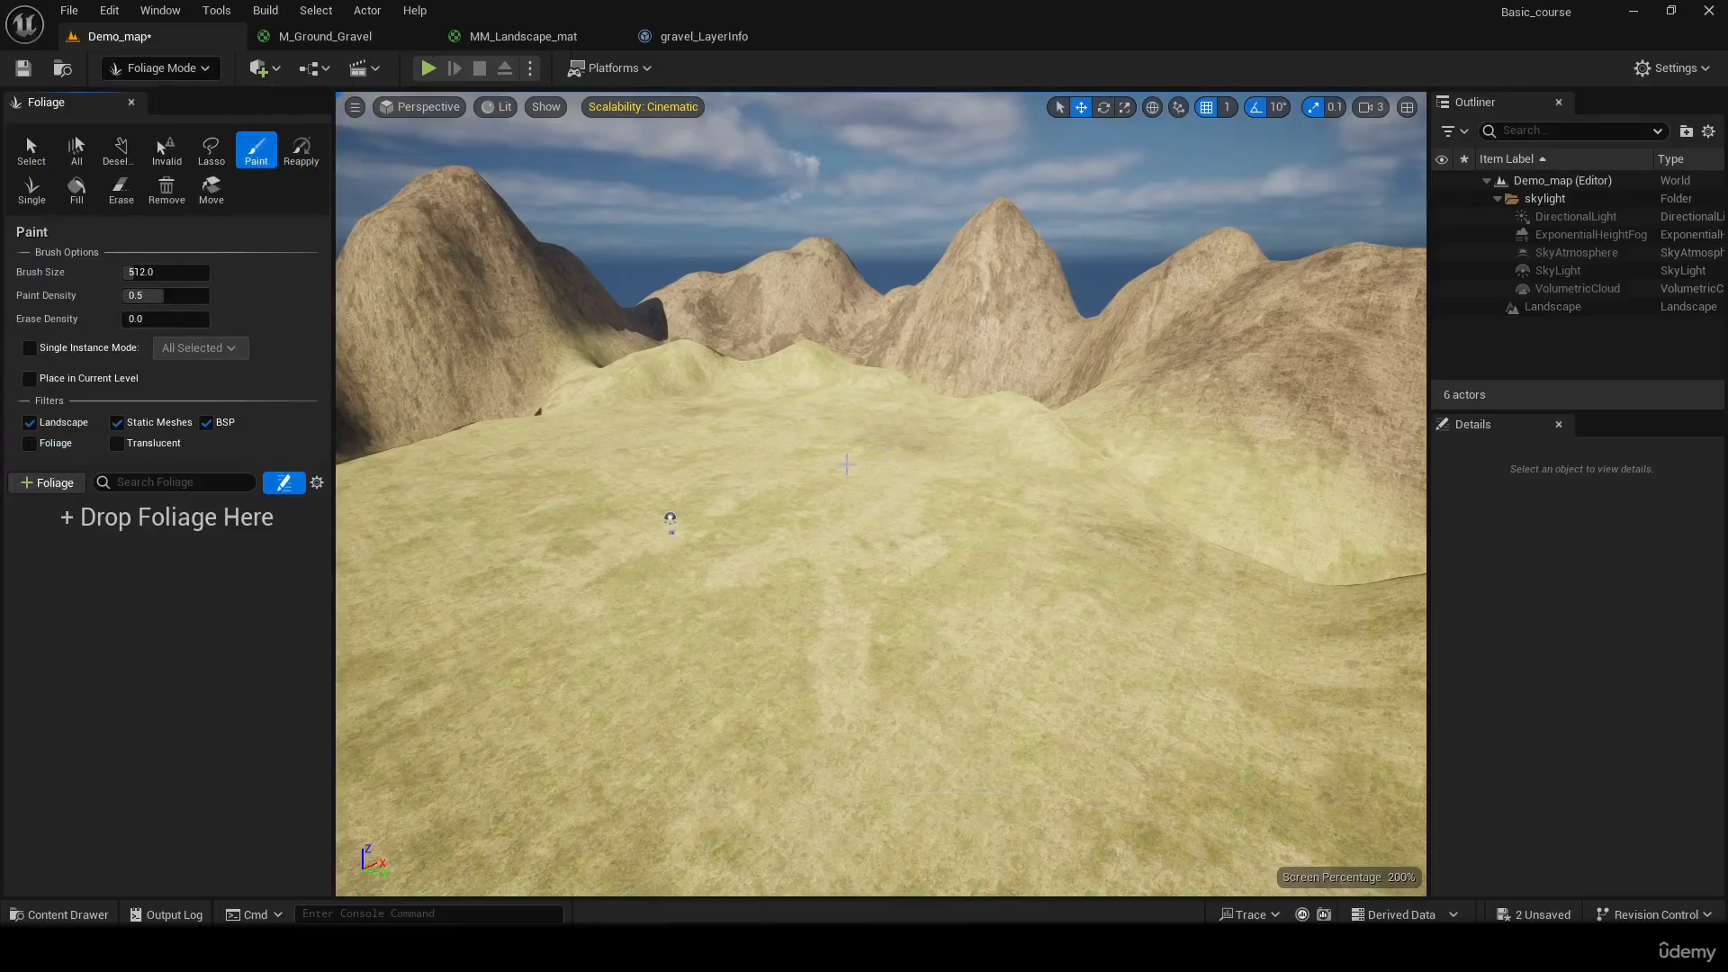
pyautogui.moveTo(846, 465); pyautogui.dragTo(1188, 477, button='right')
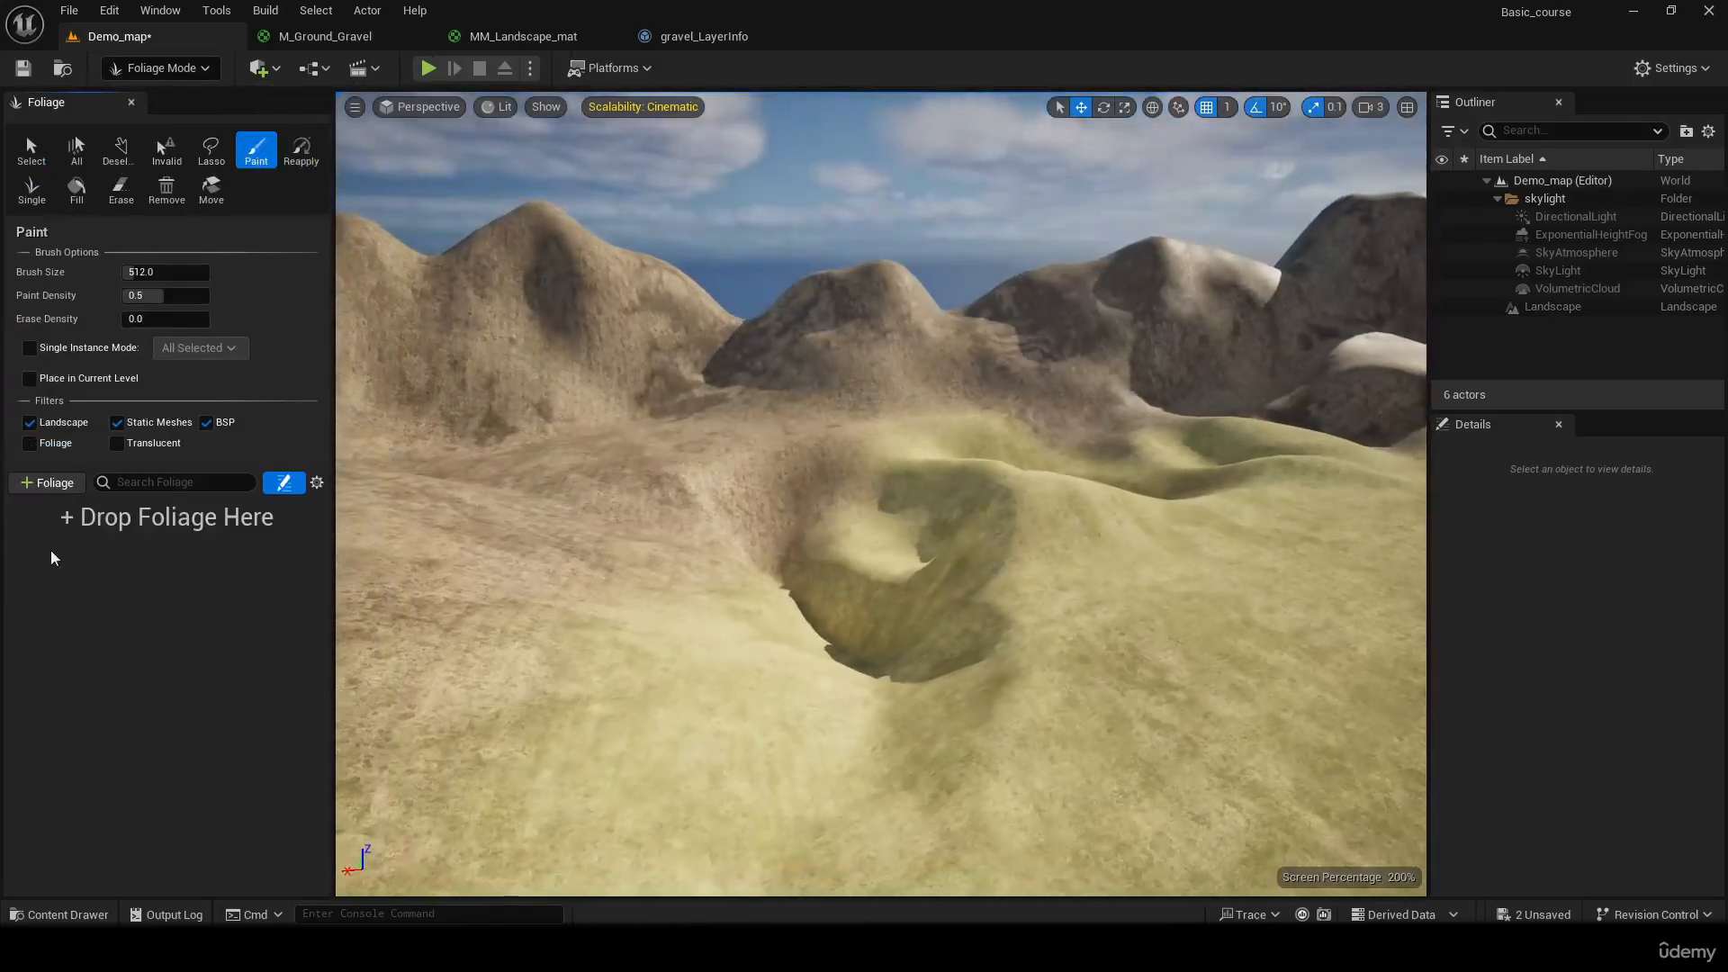
# Start a new Static Mesh Foliage asset and create a folder named Foilage in Content to hold it
pyautogui.click(54, 484)
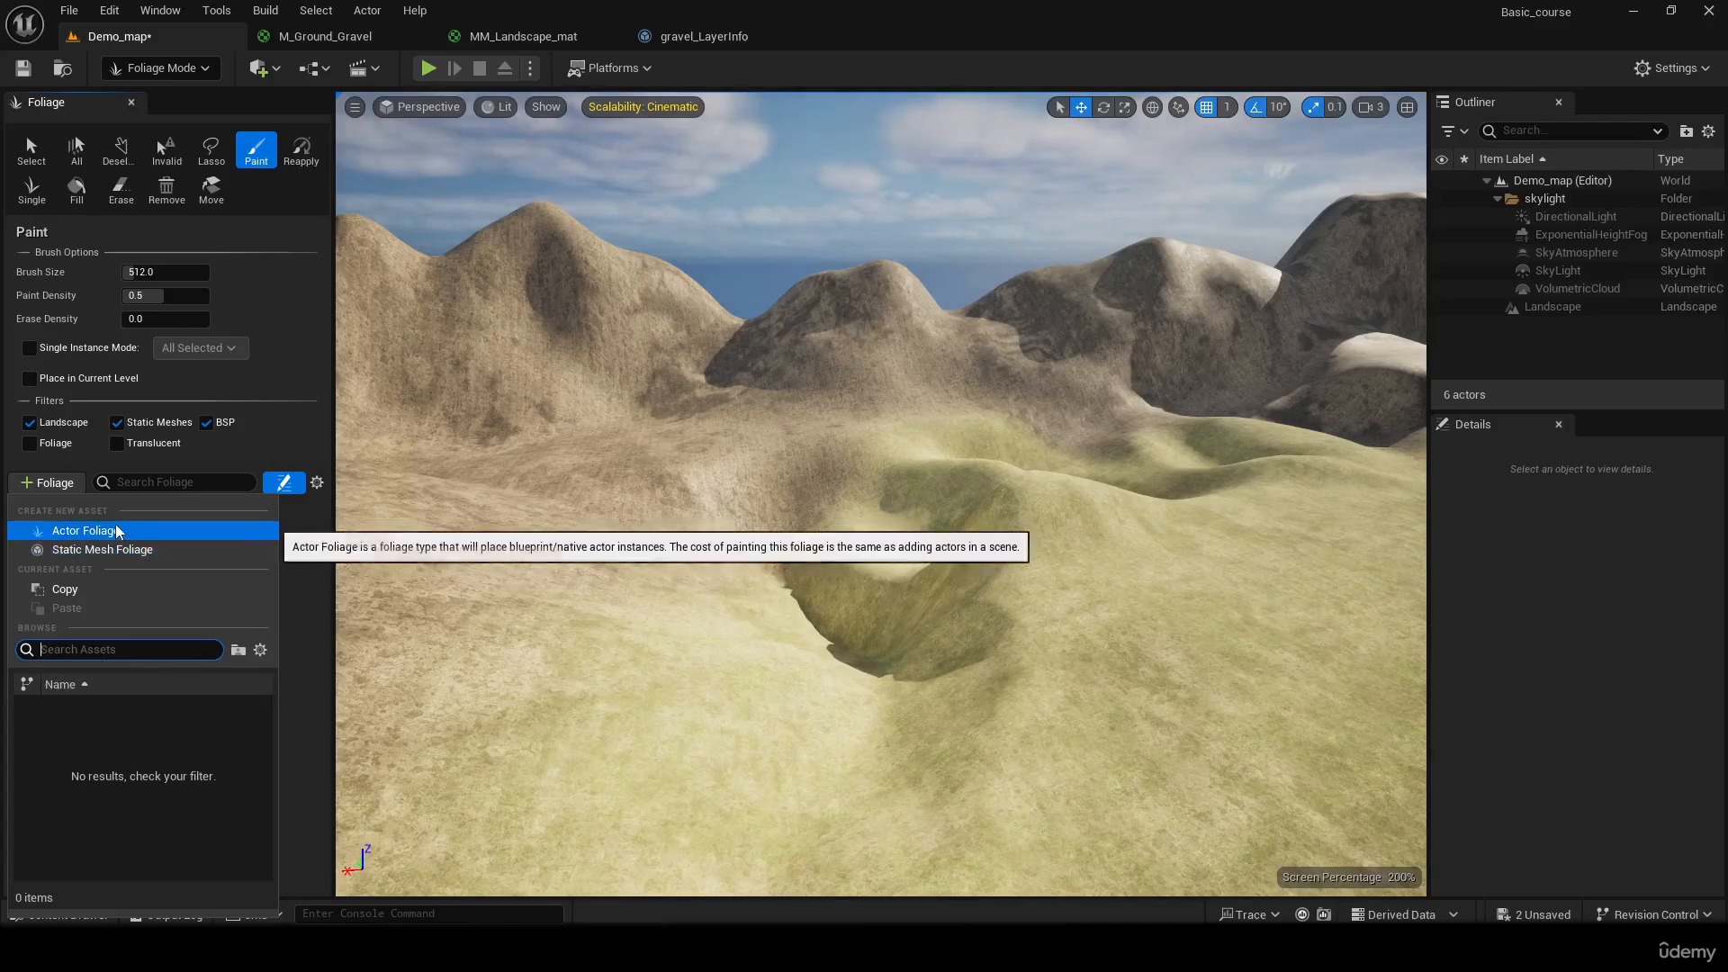
pyautogui.moveTo(1087, 605); pyautogui.dragTo(1242, 441, button='right')
pyautogui.click(50, 484)
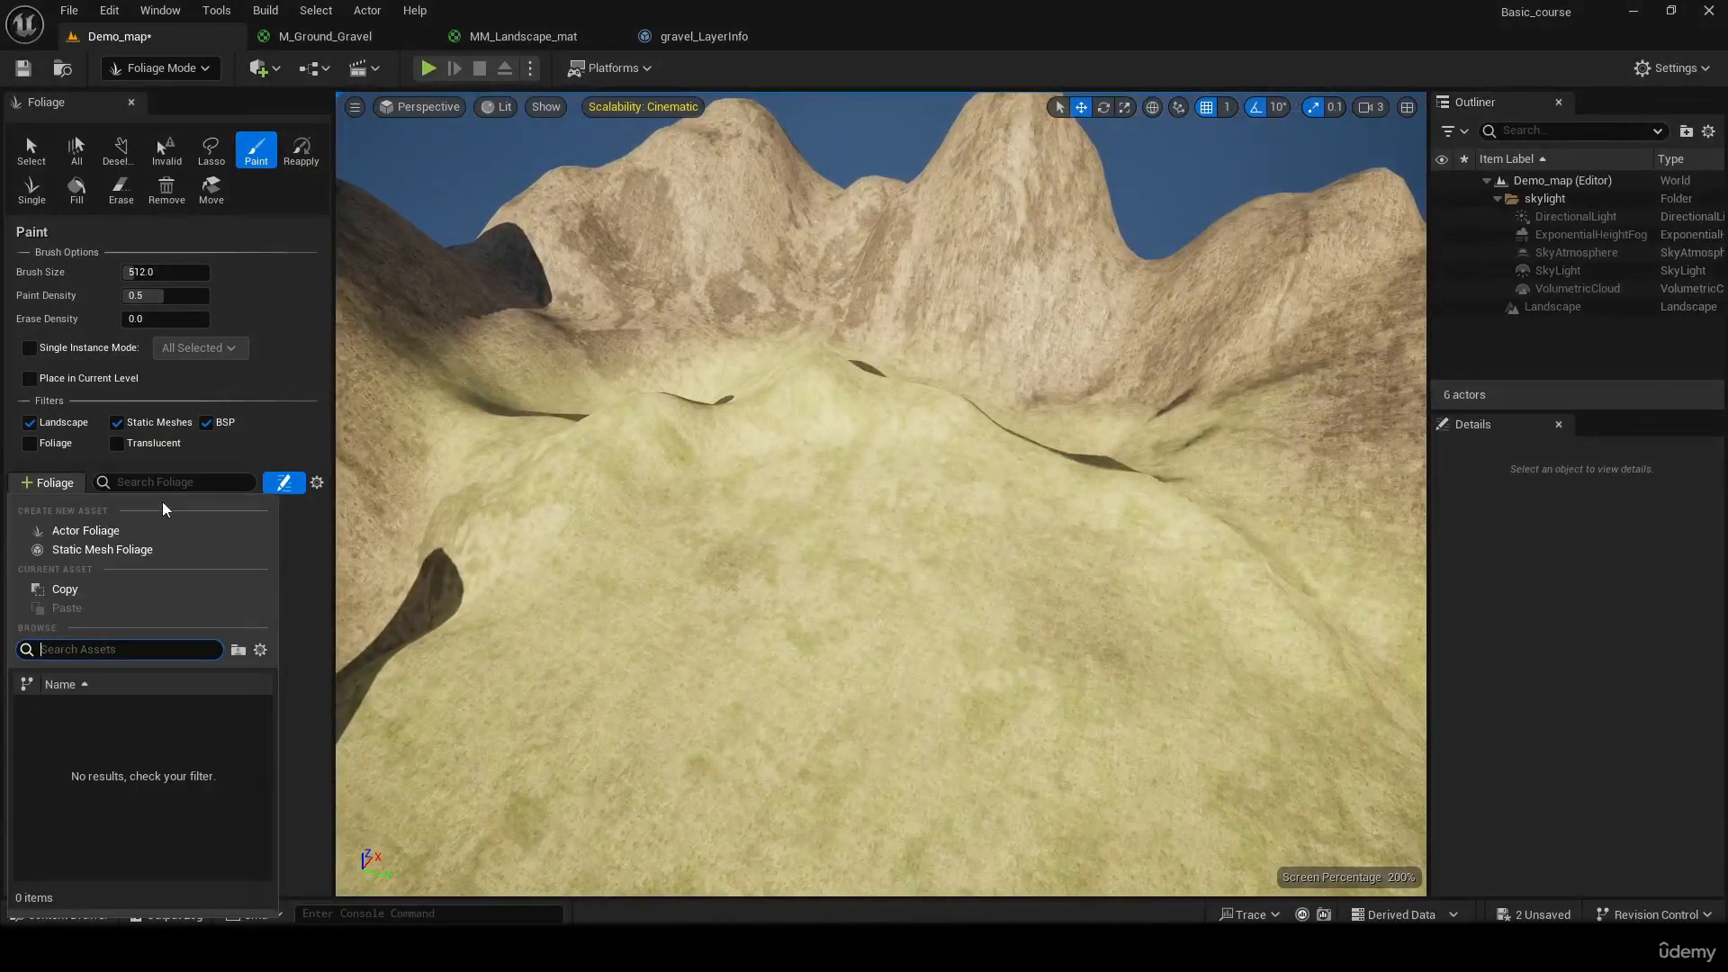
pyautogui.click(137, 549)
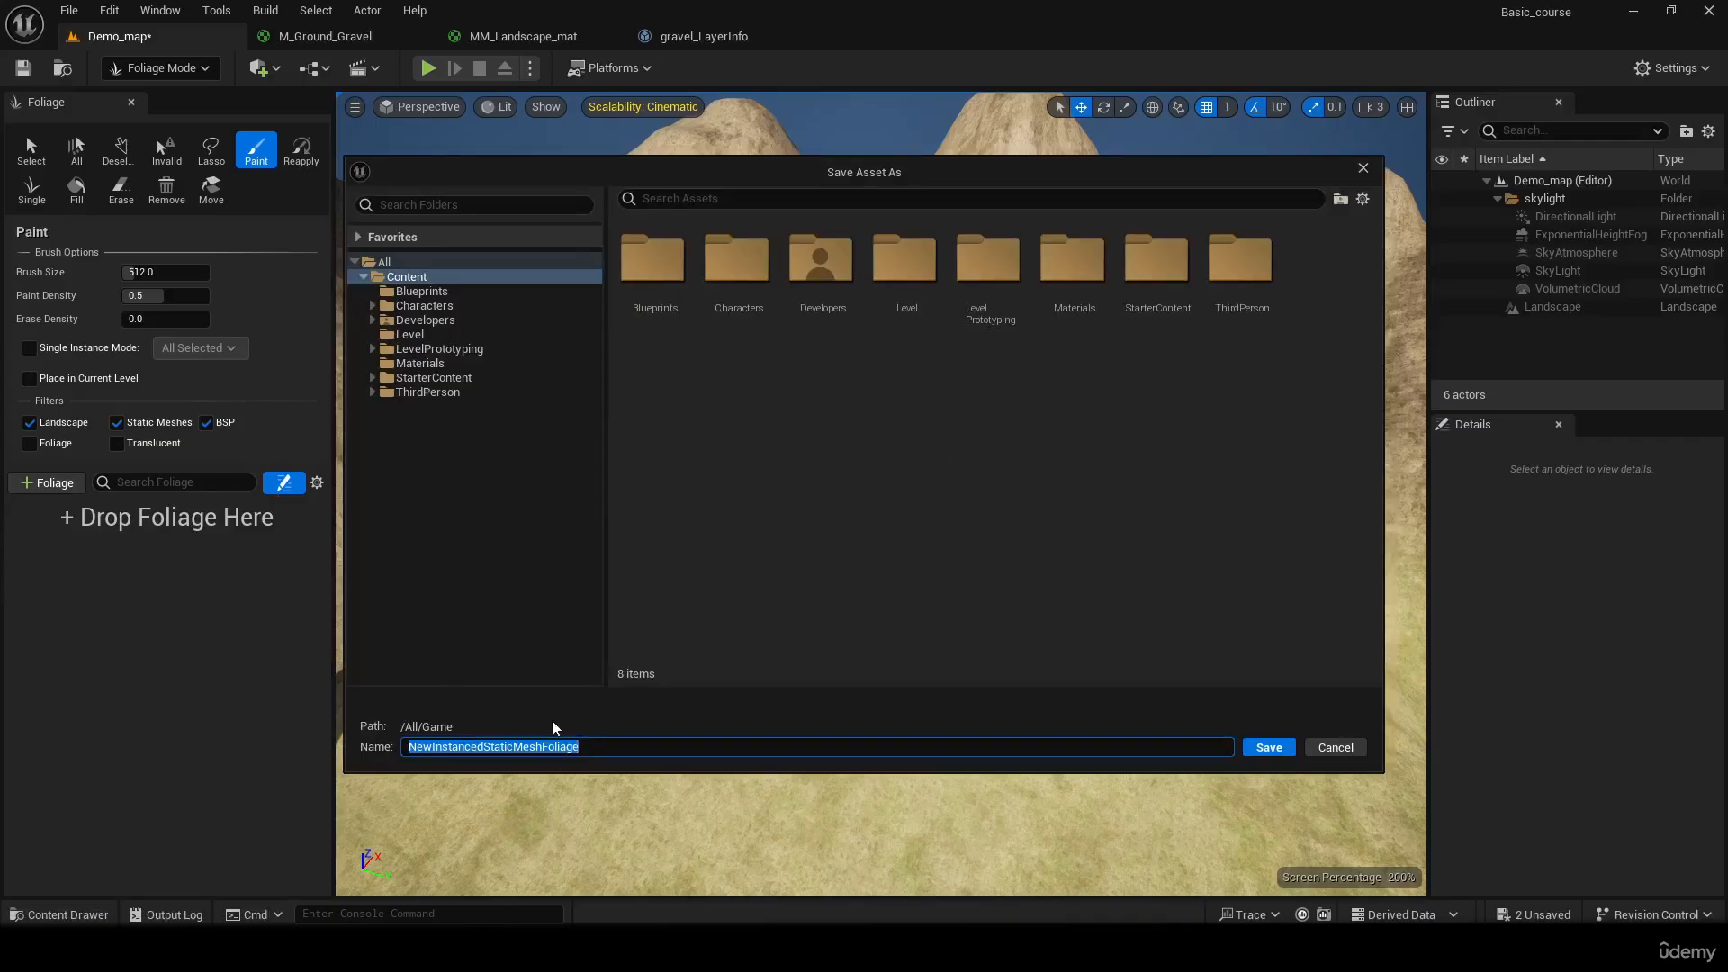
pyautogui.rightClick(758, 407)
pyautogui.click(943, 446)
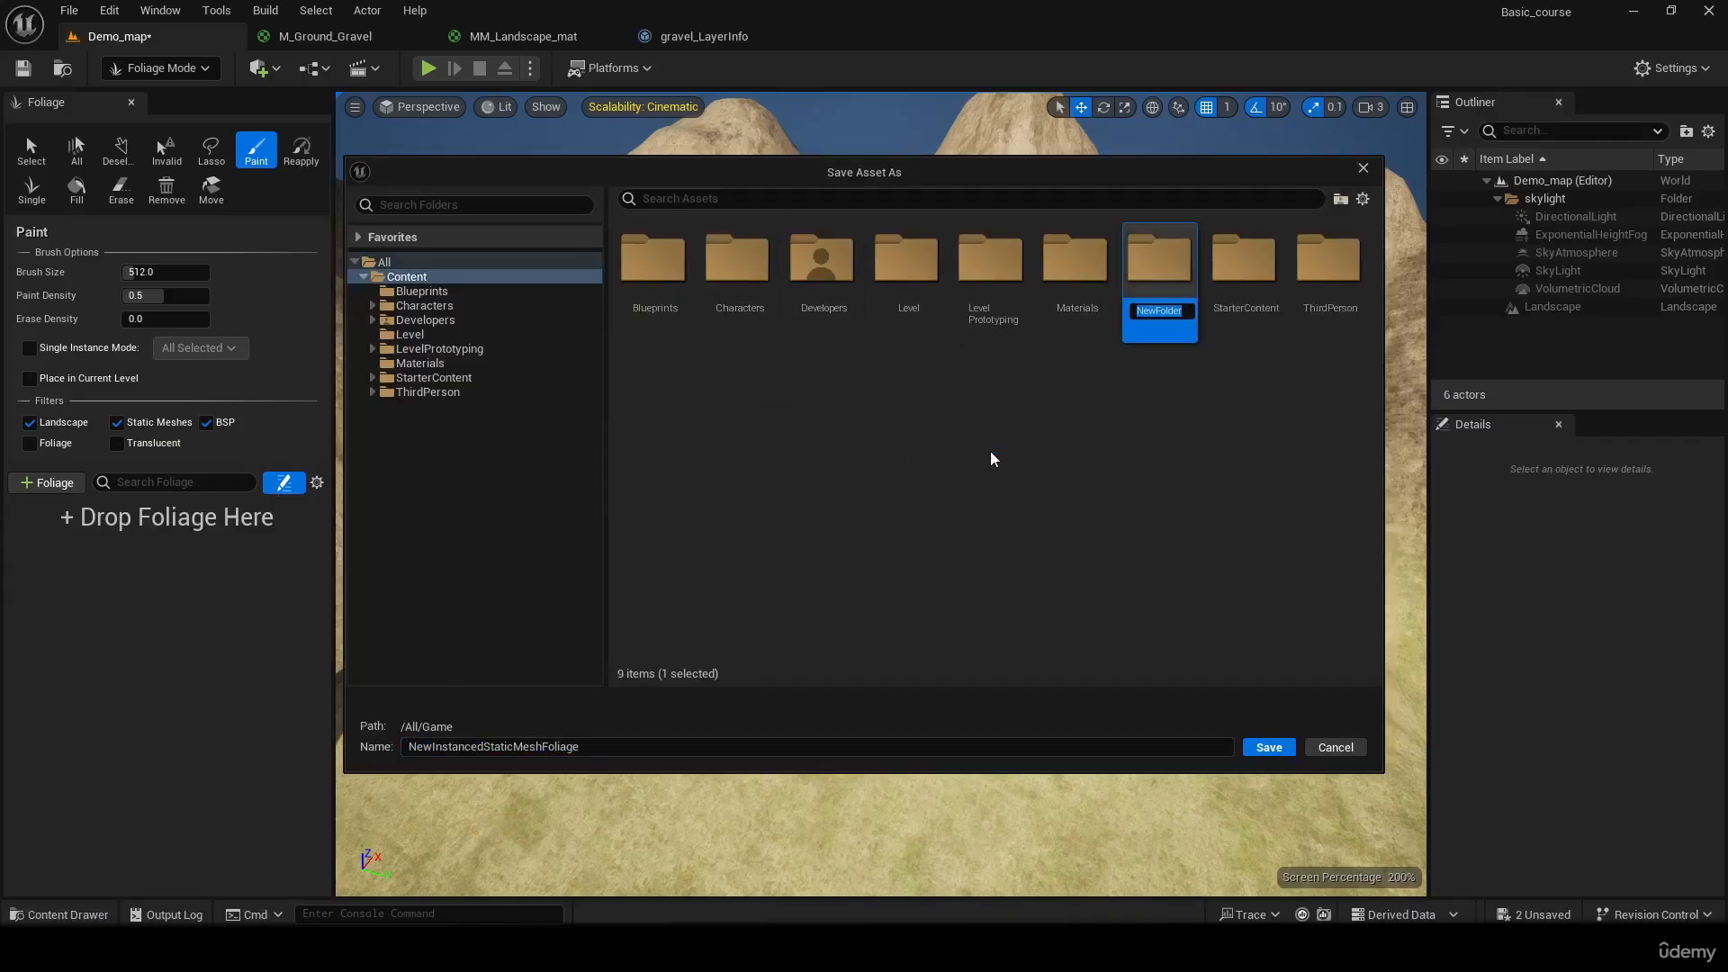
pyautogui.write('Foliage')
pyautogui.press('Return')
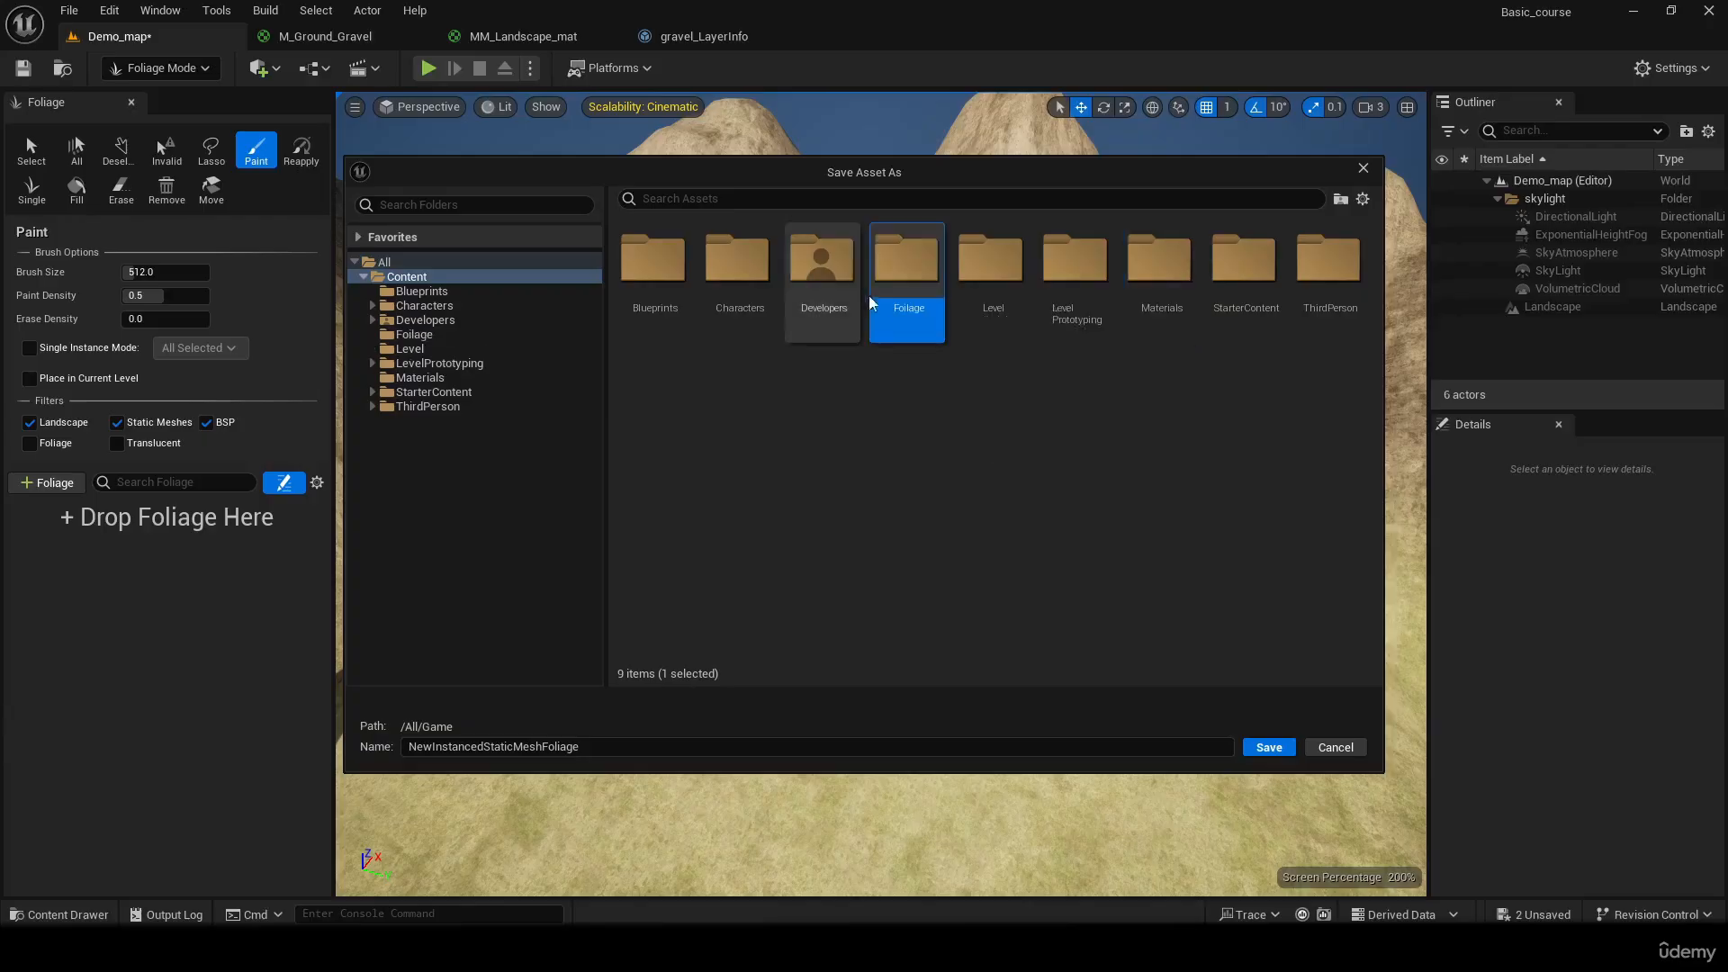
# Save the new foliage asset as FA_bush inside the Foilage folder
pyautogui.doubleClick(923, 267)
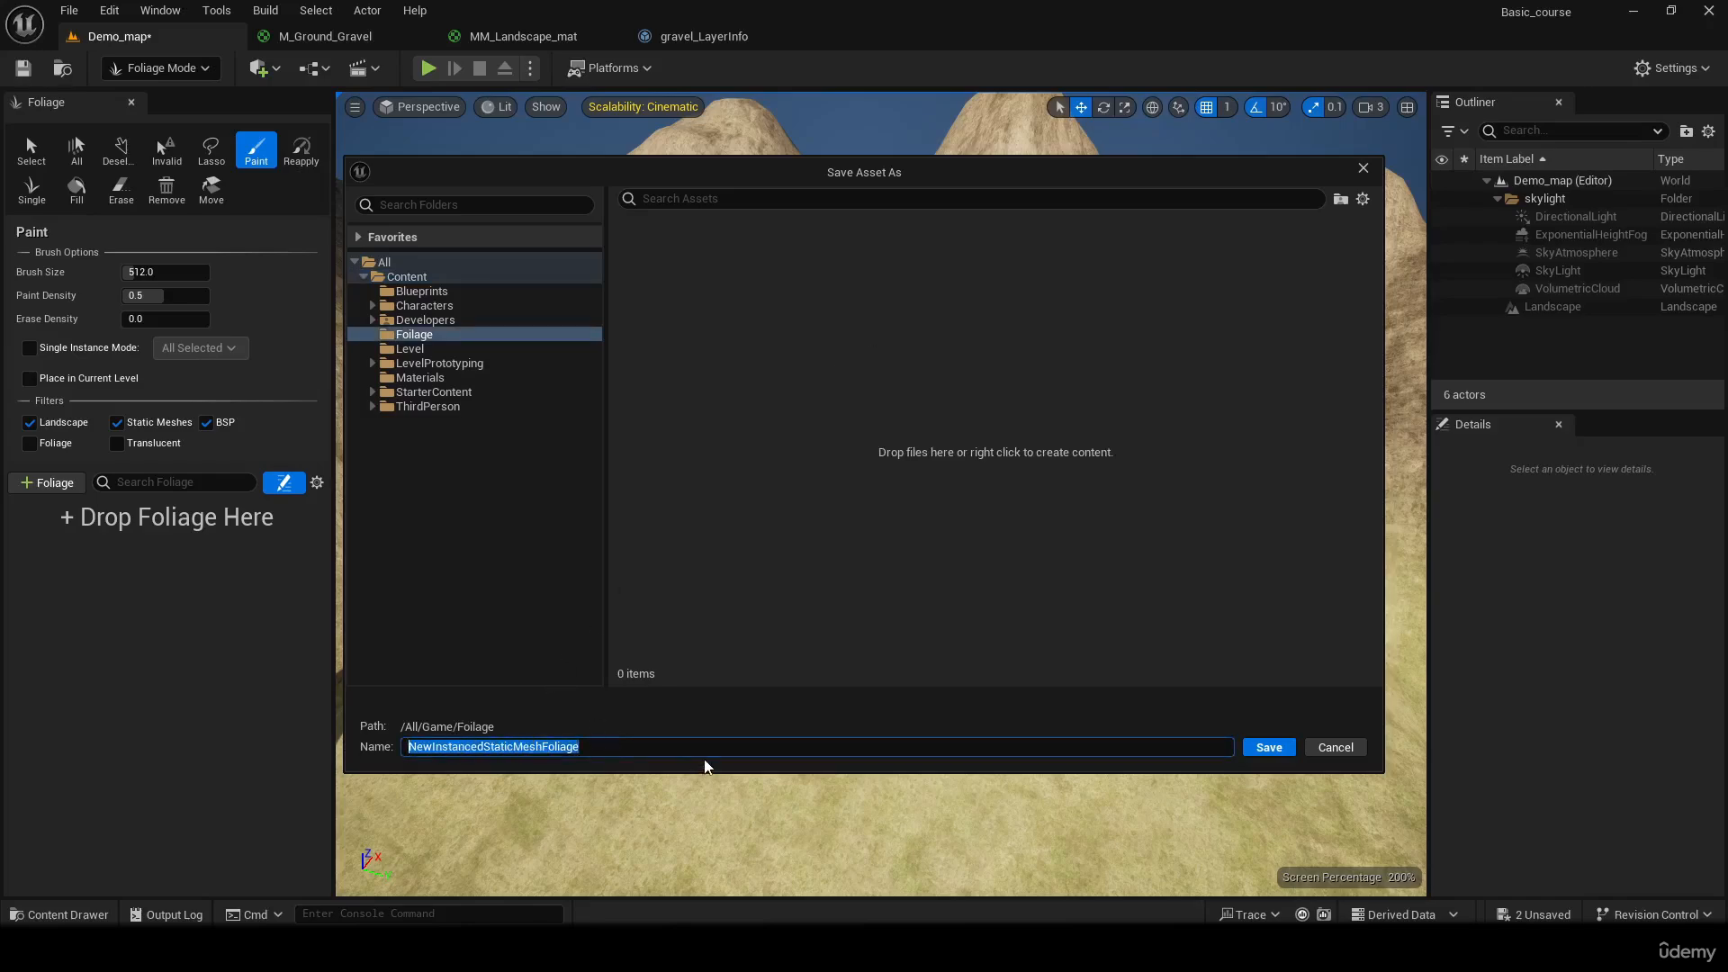
pyautogui.write('NB')
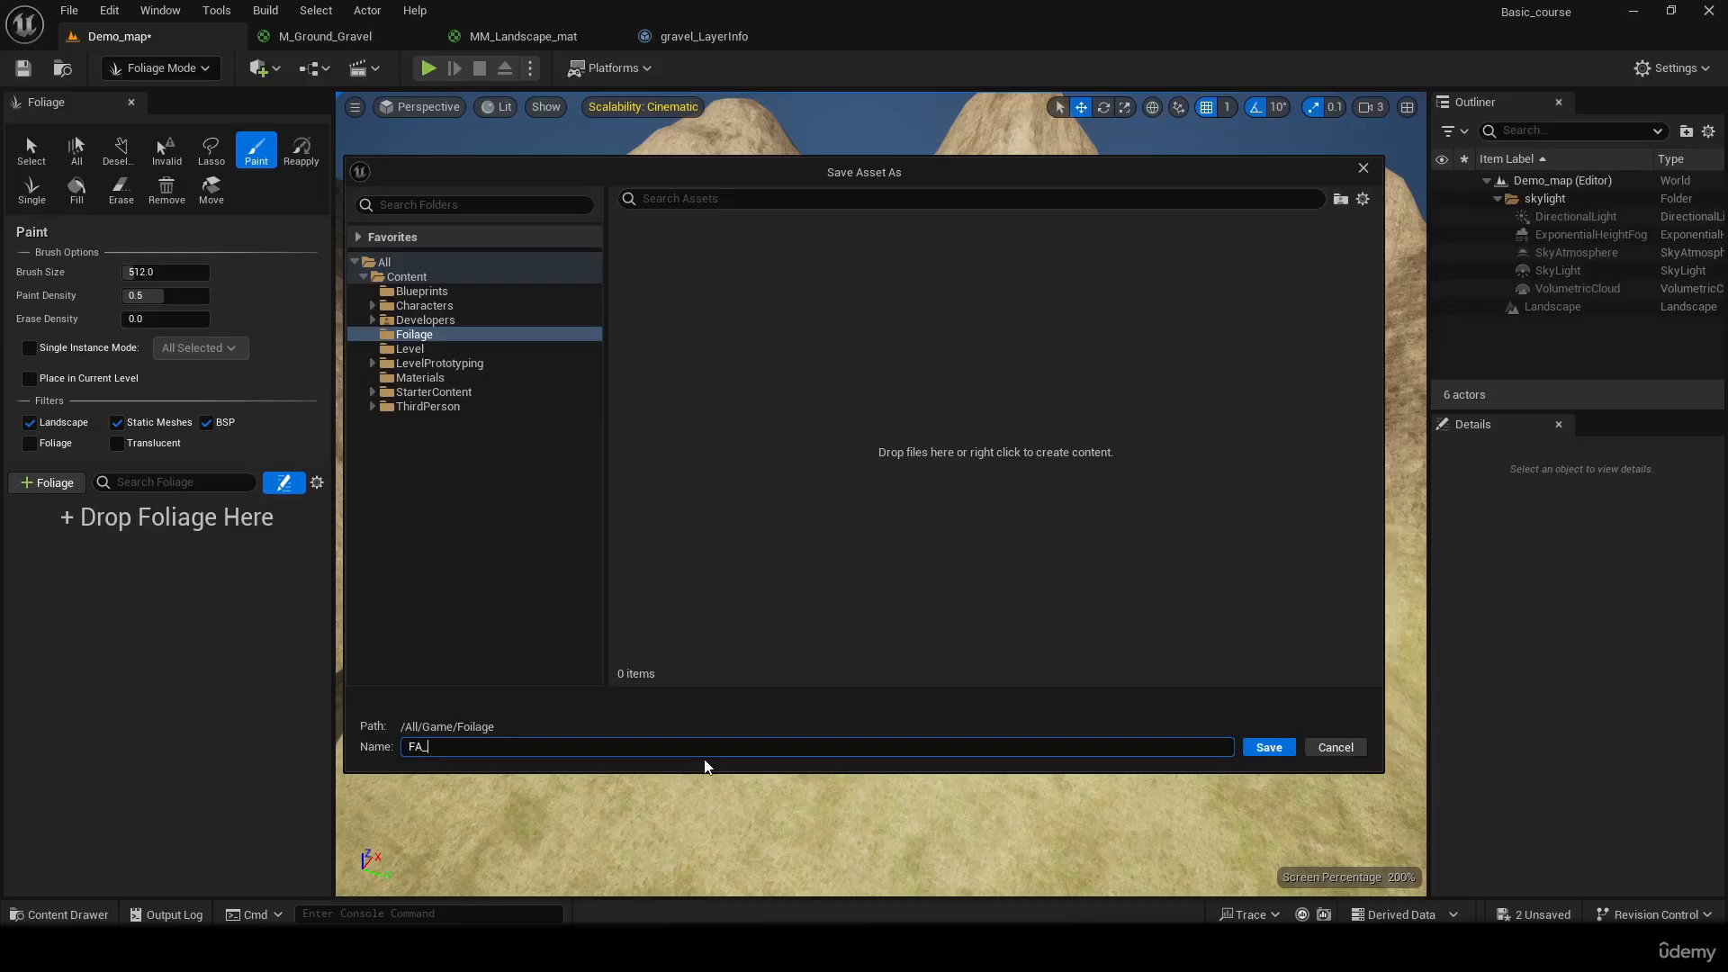
pyautogui.press('Return')
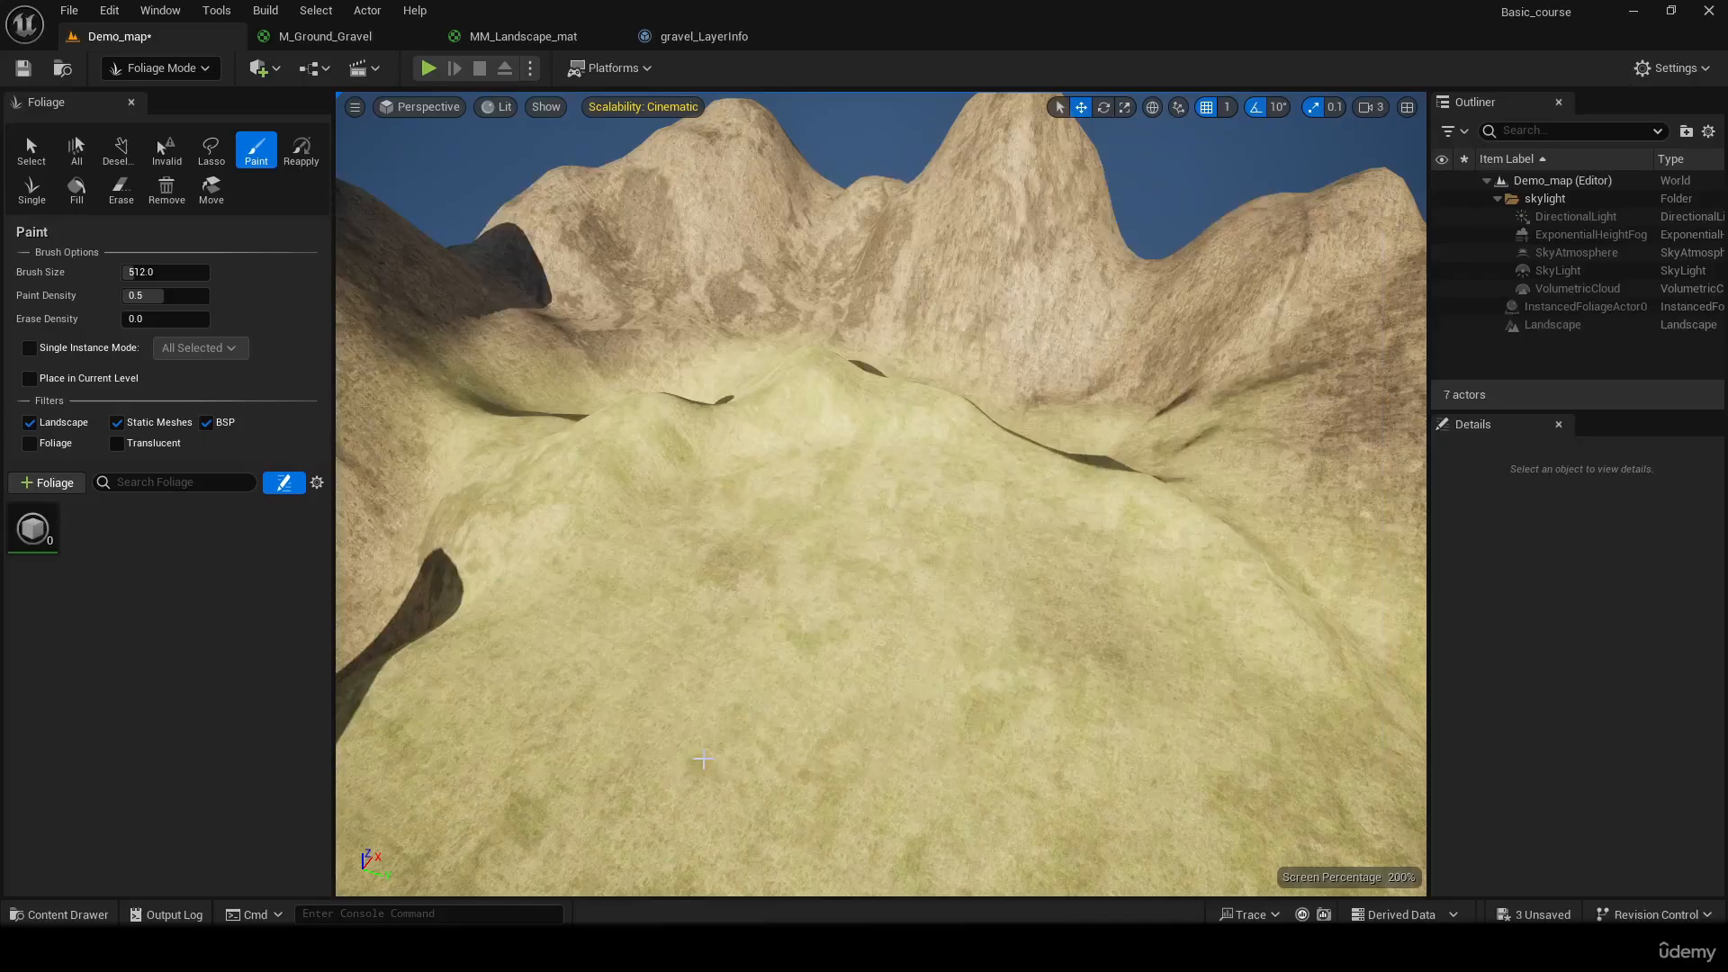
# Assign the SM_Bush static mesh to the FA_bush foliage type and save the level
pyautogui.click(36, 531)
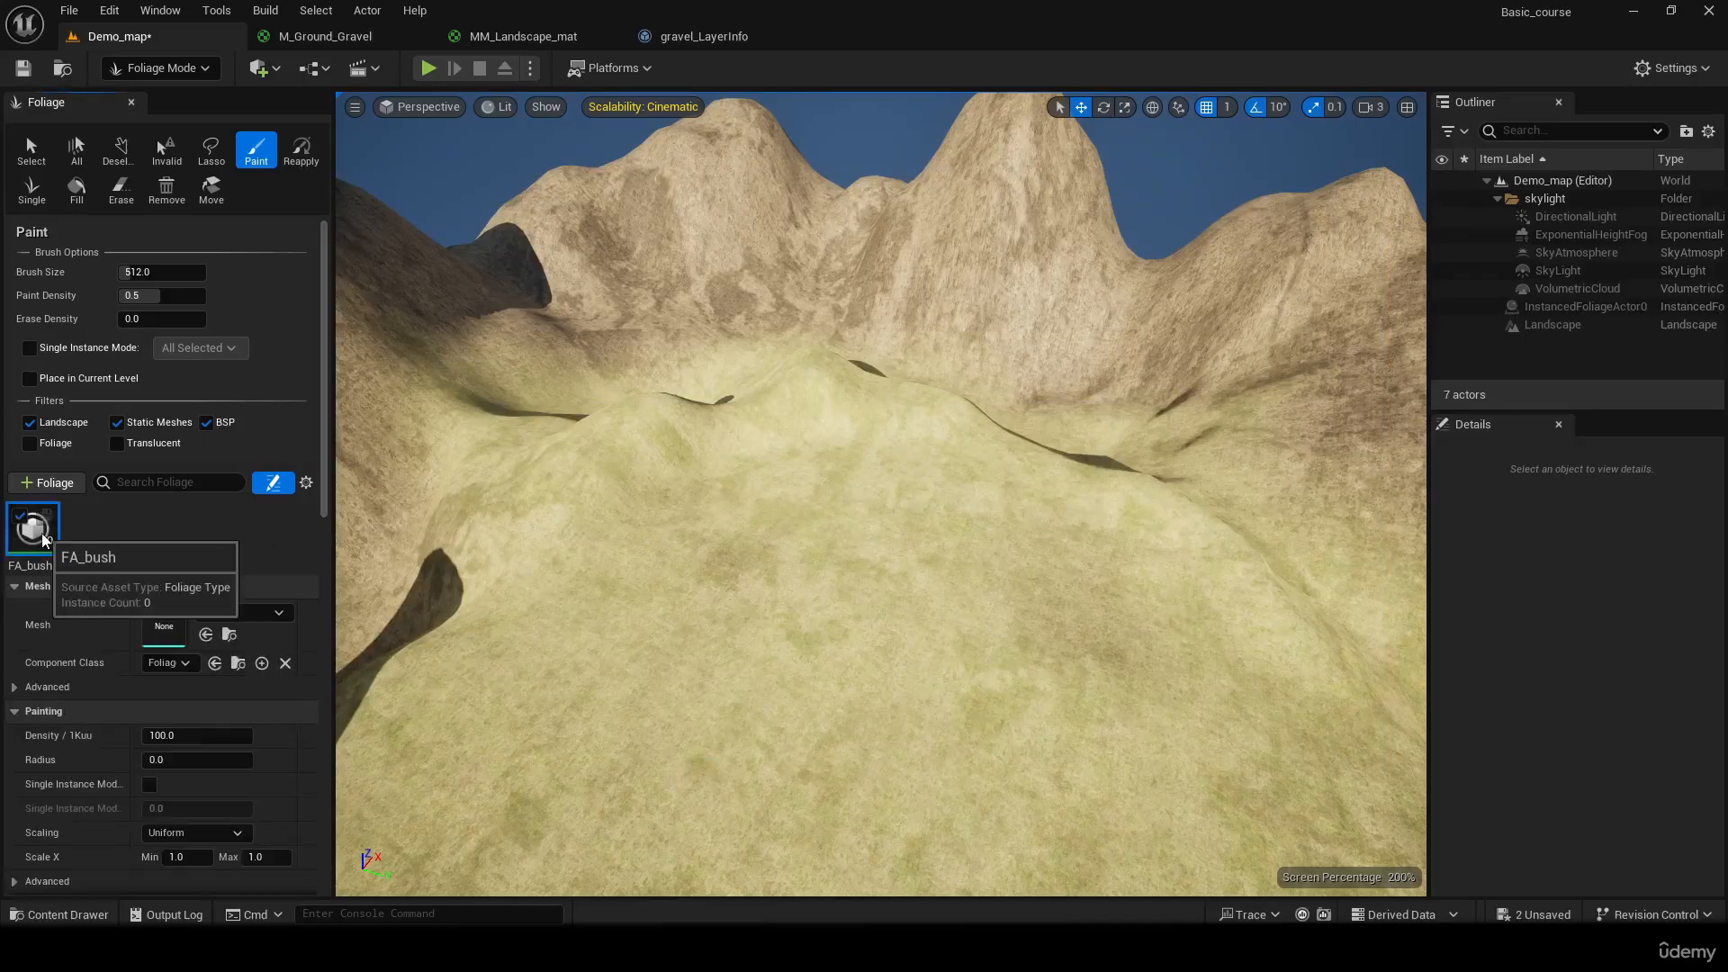
pyautogui.click(252, 614)
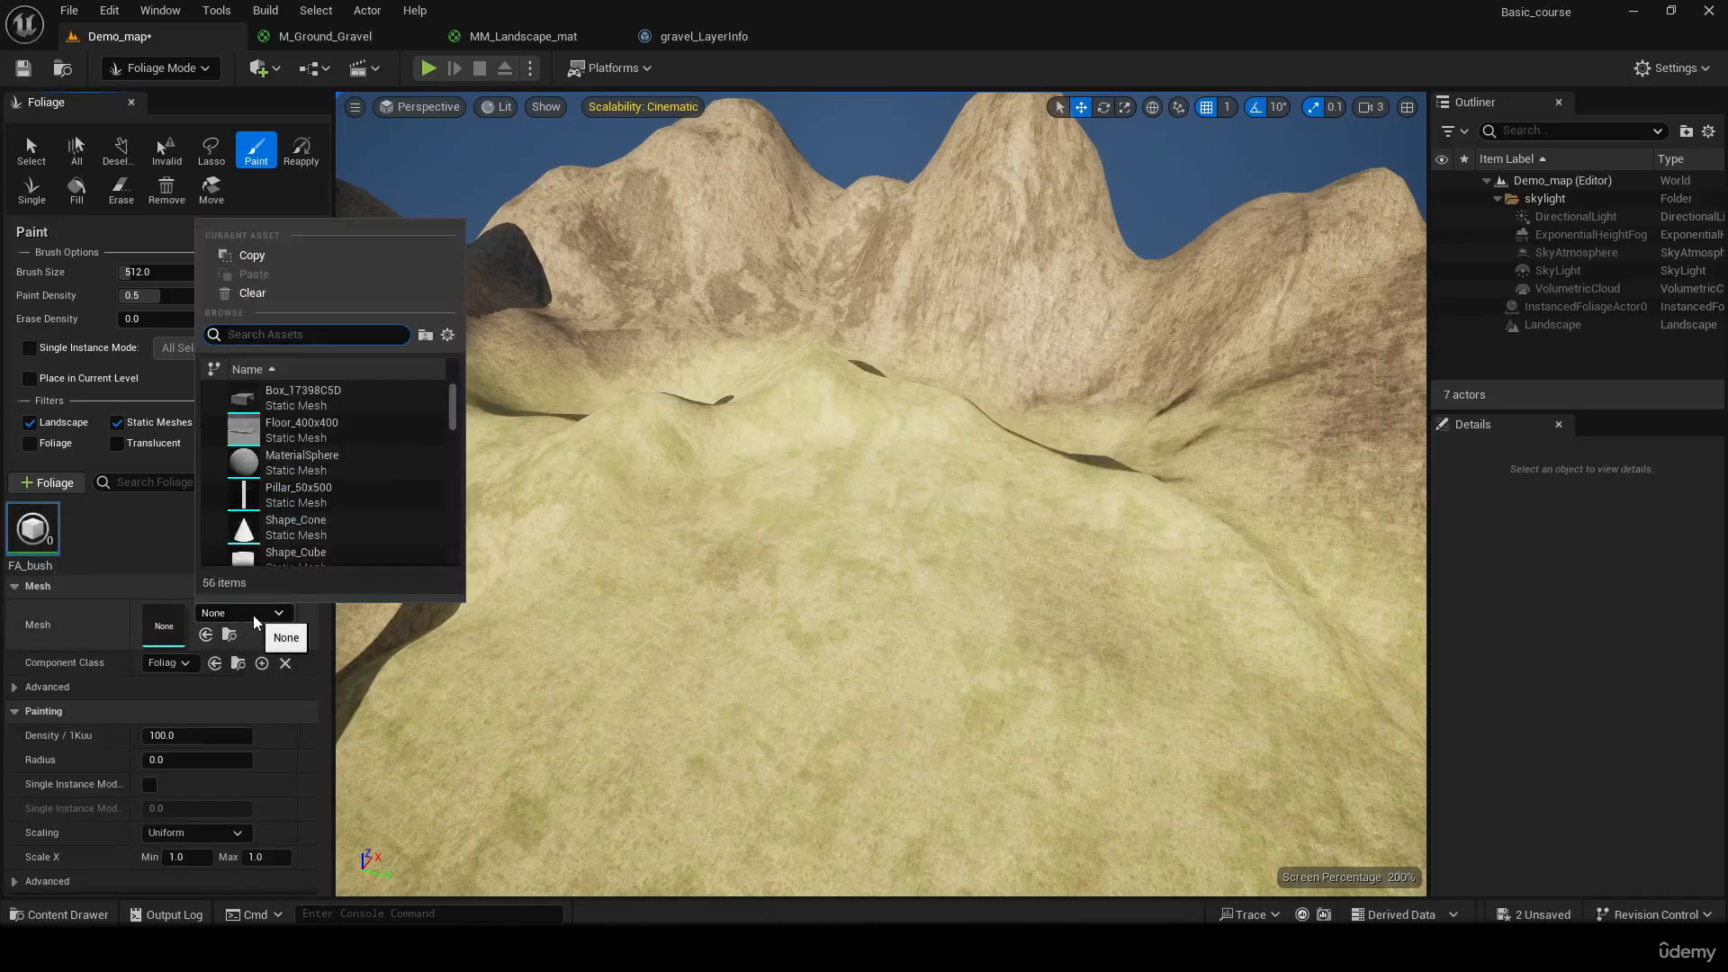
pyautogui.write('bus')
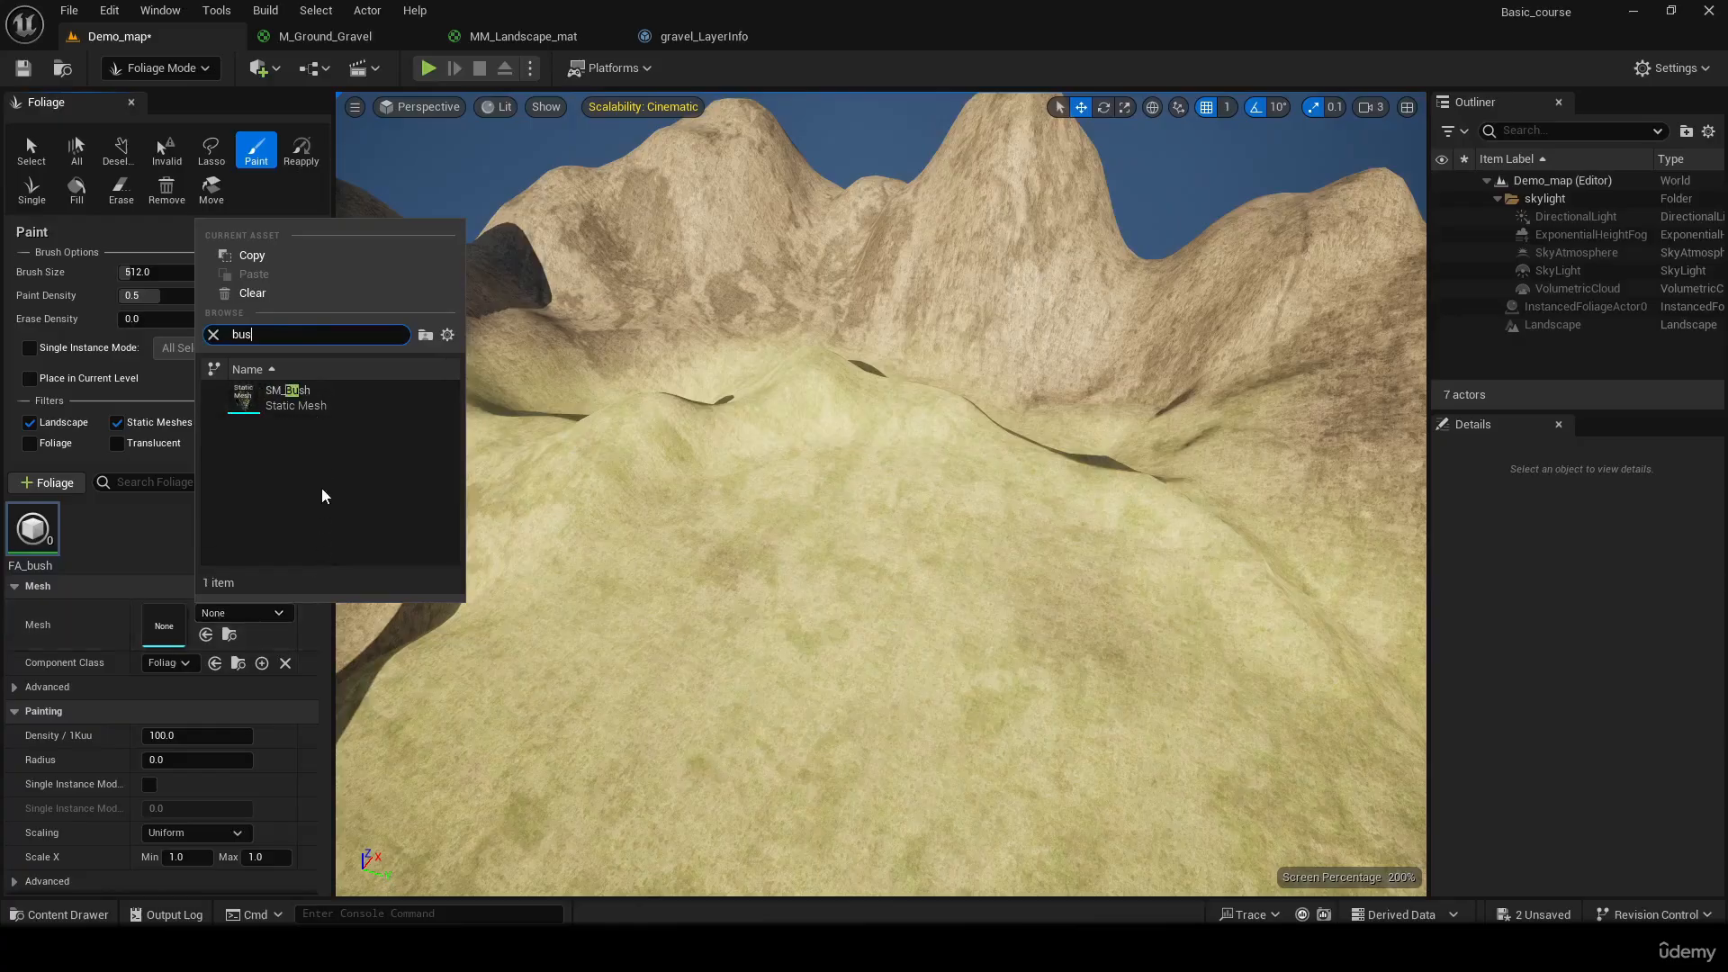
pyautogui.click(321, 392)
pyautogui.click(201, 511)
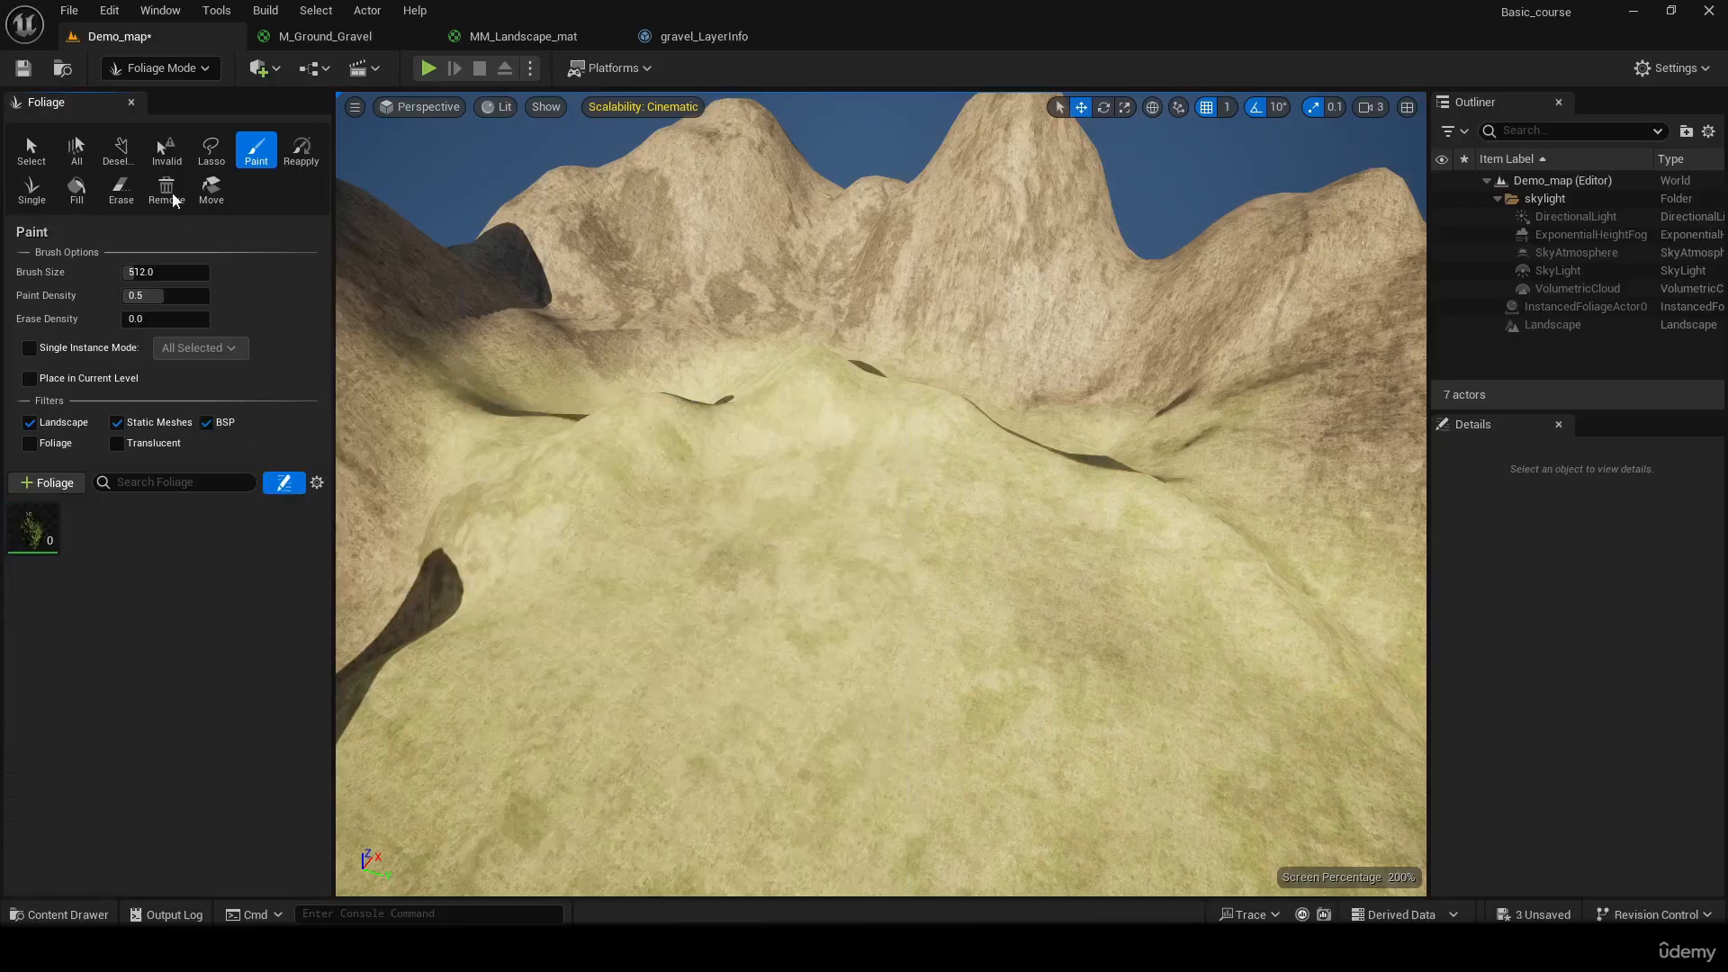
pyautogui.click(21, 69)
# Paint two patches of FA_bush on the grassy plateau at the default density and inspect them up close
pyautogui.click(45, 527)
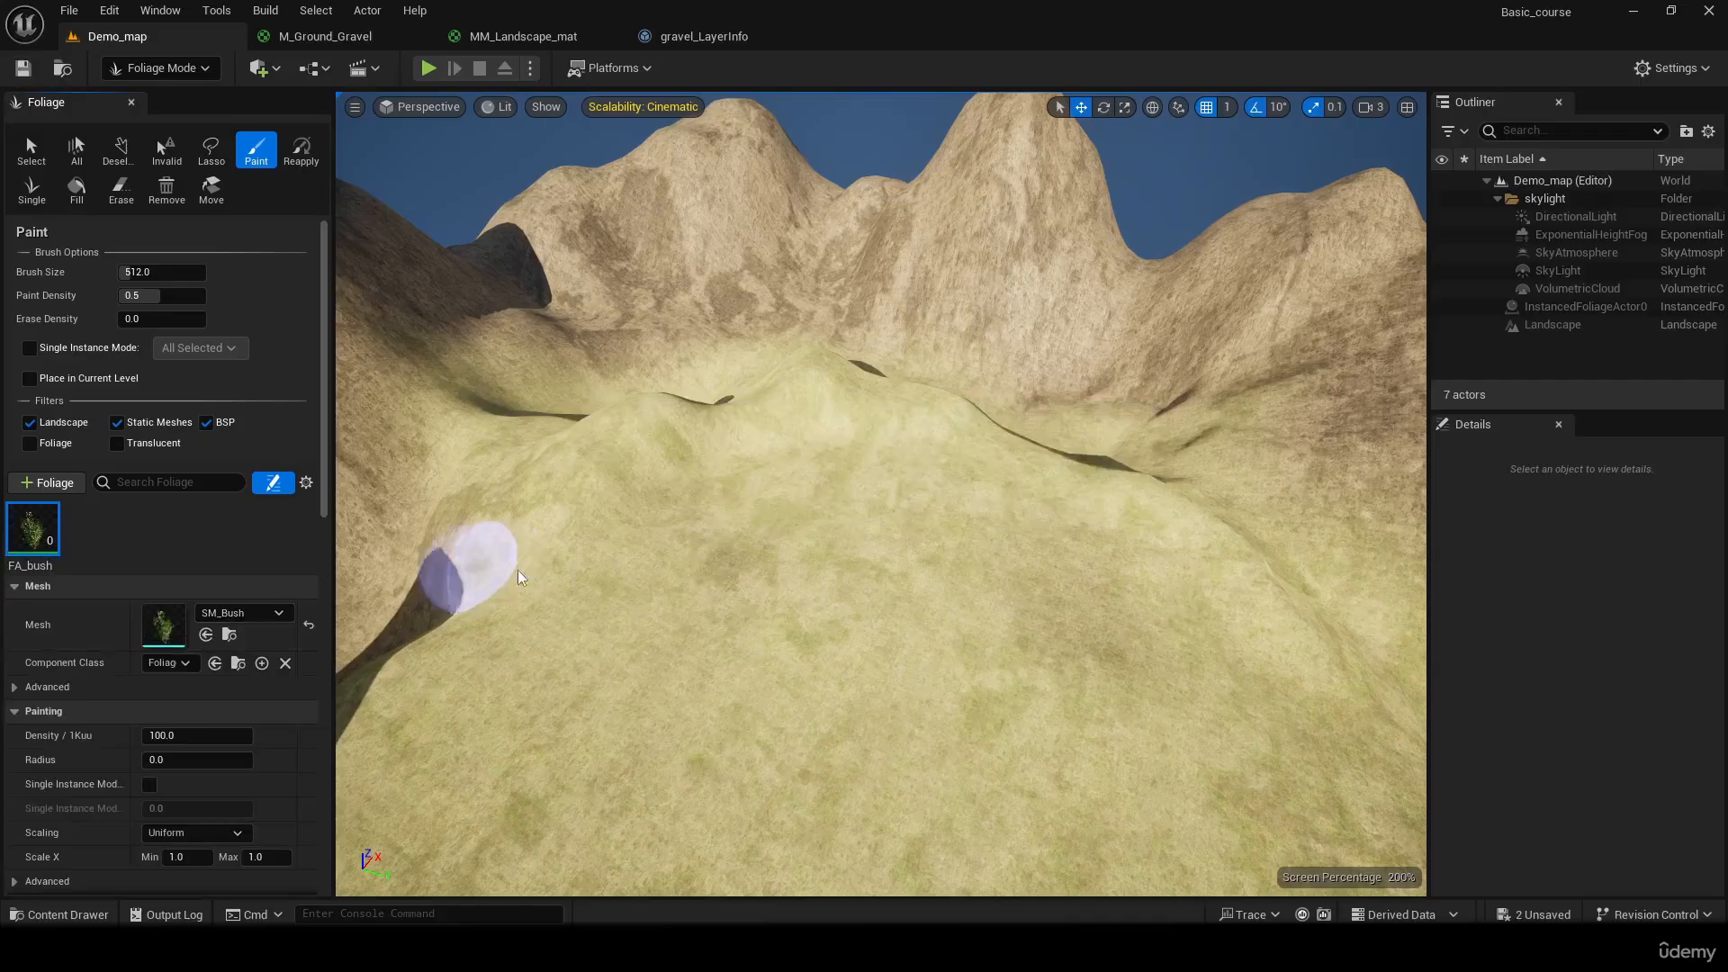
pyautogui.click(825, 511)
pyautogui.click(936, 479)
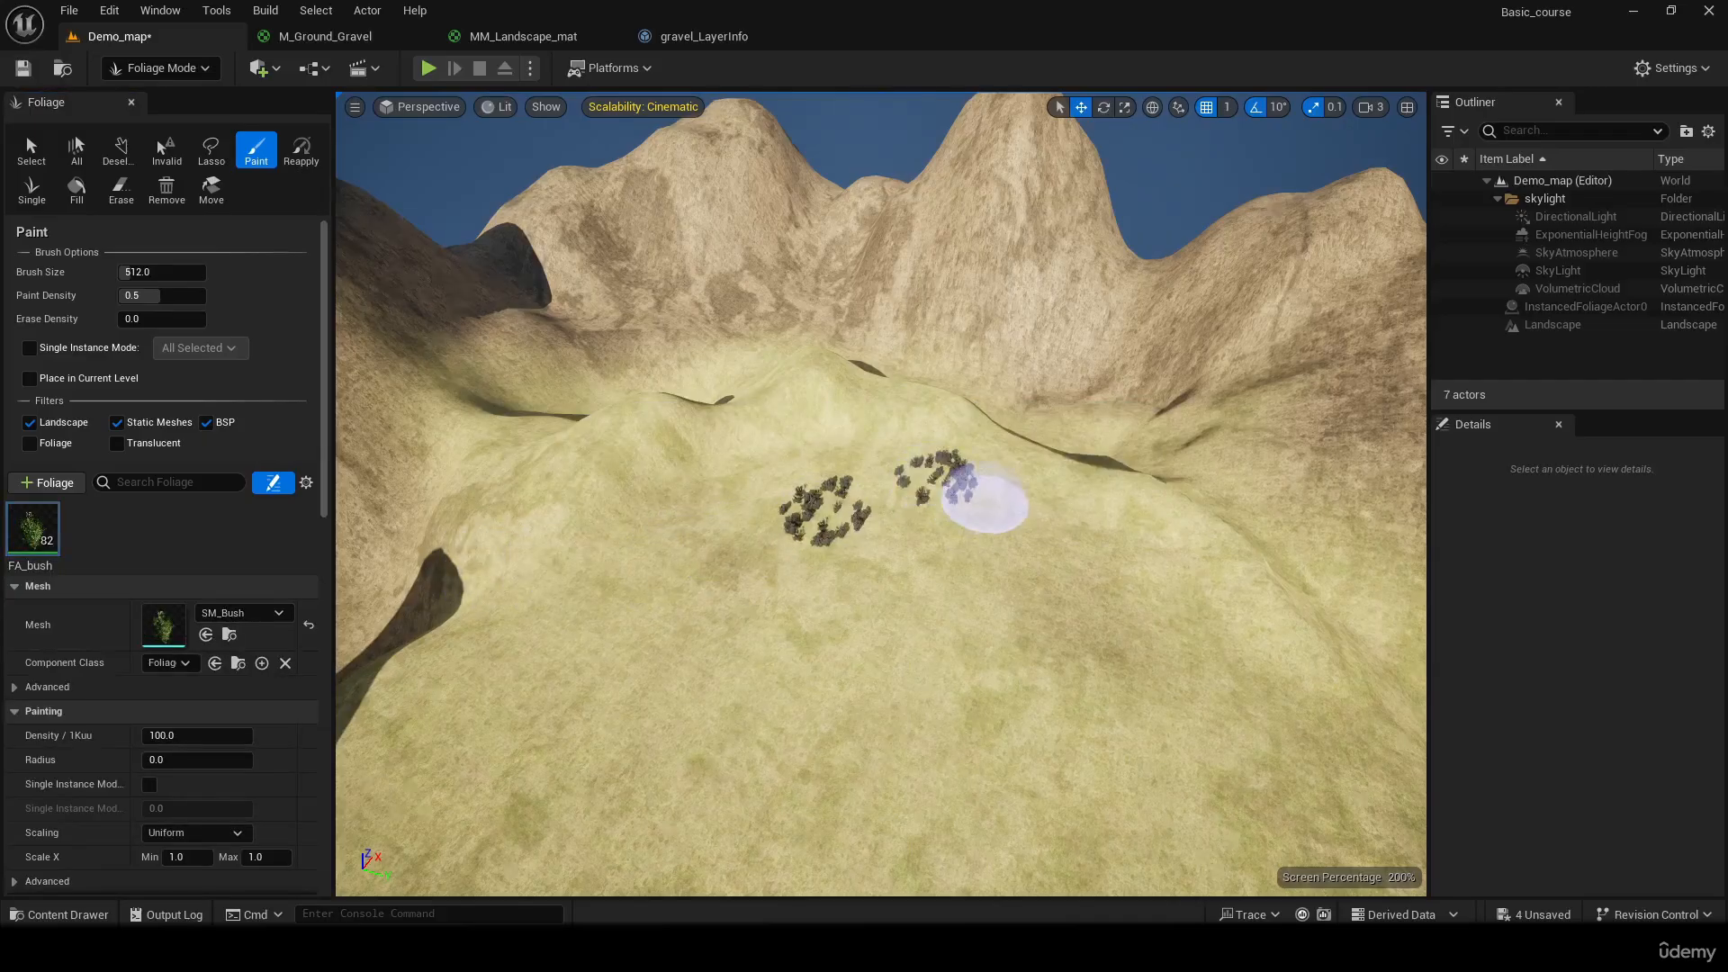
pyautogui.moveTo(991, 504)
pyautogui.mouseDown(button='right')
pyautogui.moveTo(918, 585)
pyautogui.moveTo(846, 598)
pyautogui.mouseUp(button='right')
pyautogui.press('w')
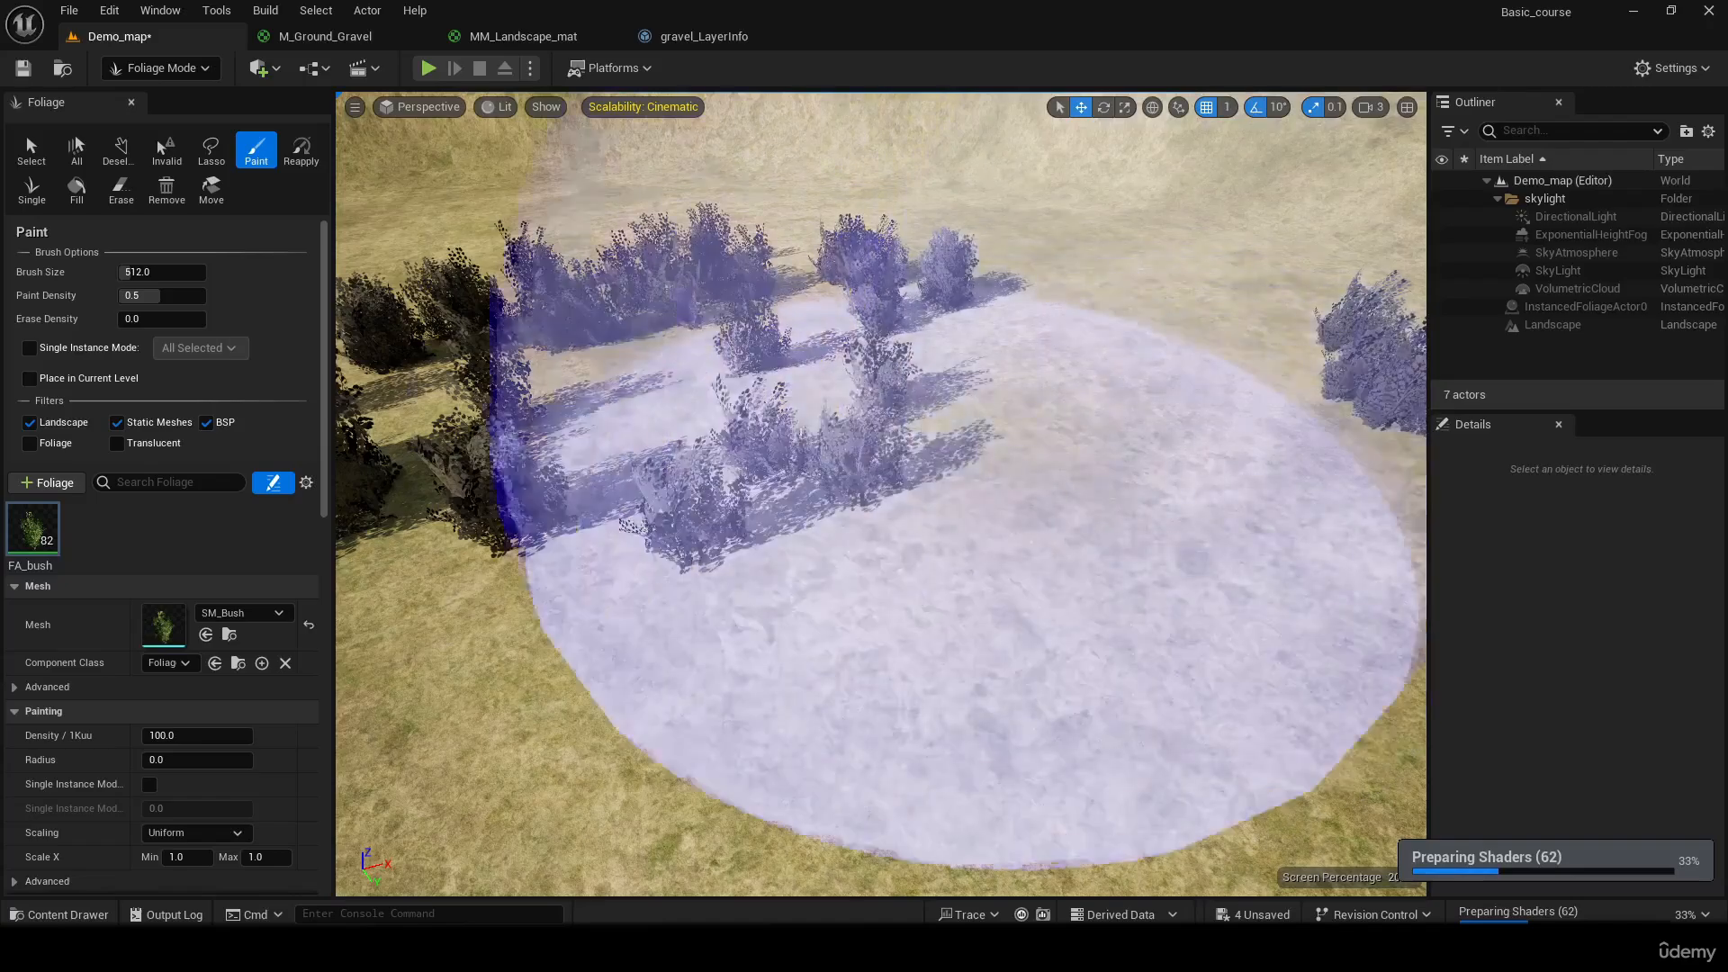
pyautogui.moveTo(911, 481)
pyautogui.mouseDown(button='right')
pyautogui.moveTo(1102, 431)
pyautogui.moveTo(1099, 450)
pyautogui.moveTo(1008, 454)
pyautogui.mouseUp(button='right')
pyautogui.press('s')
pyautogui.press('w')
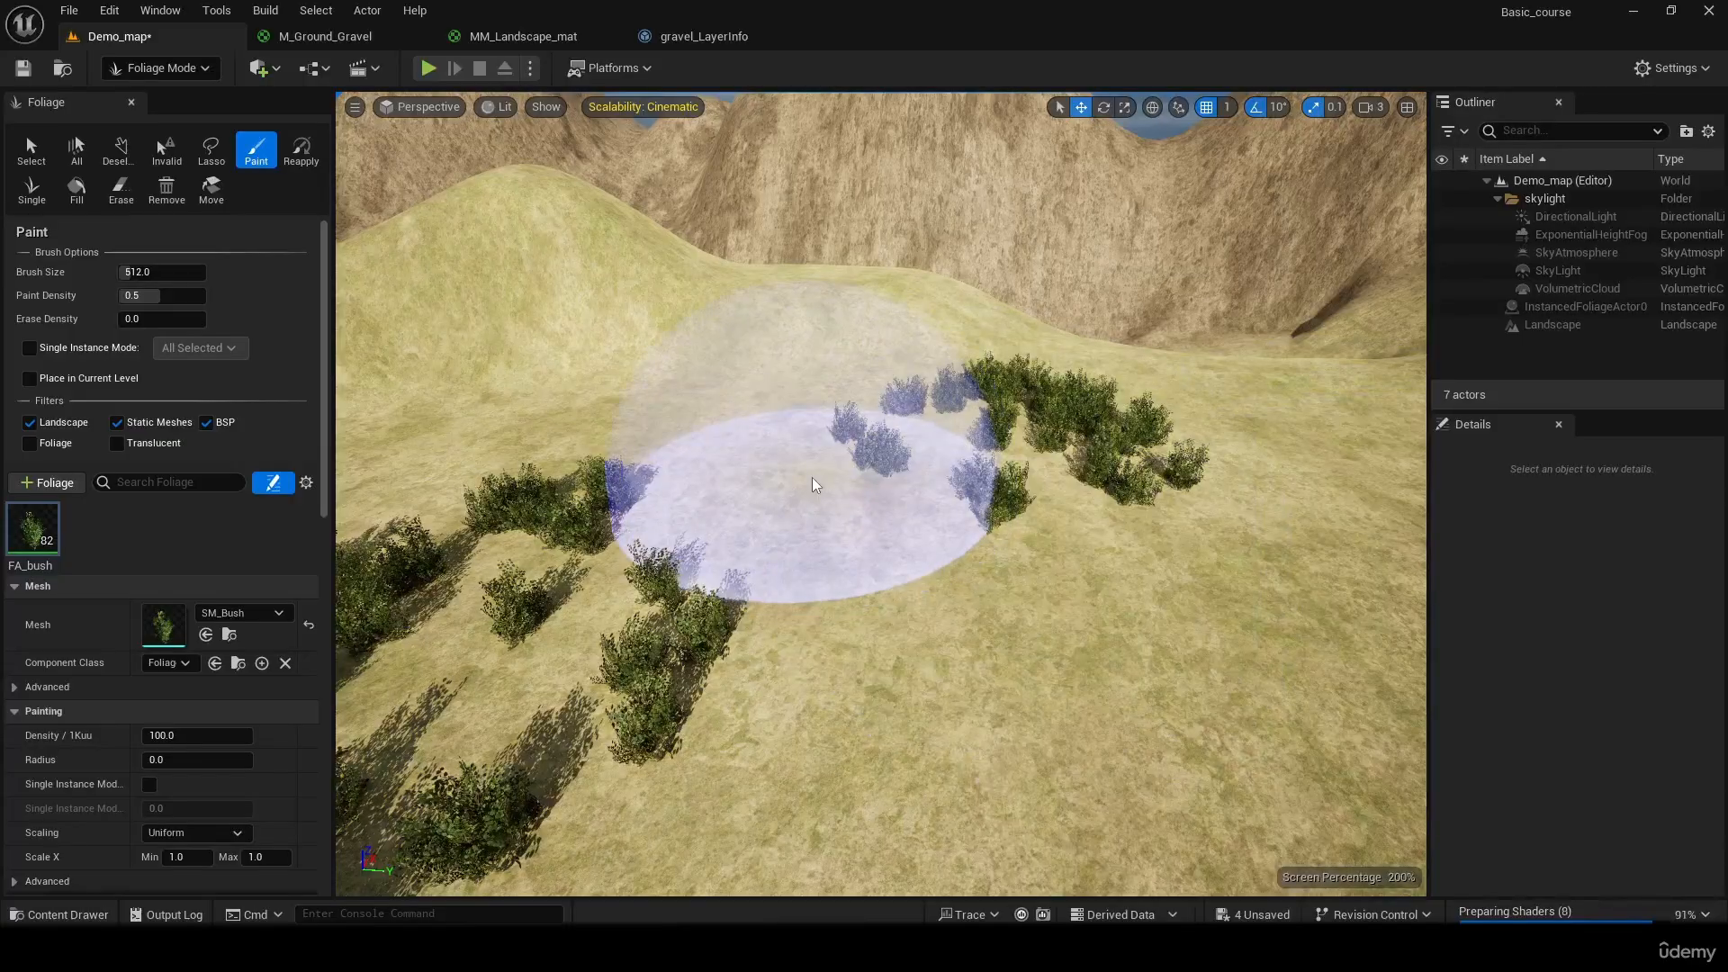
# Paint more FA_bush instances around the existing patches to spread them across the plateau
pyautogui.press('s')
pyautogui.moveTo(878, 468); pyautogui.dragTo(657, 491, button='right')
pyautogui.press('w')
pyautogui.press('s')
pyautogui.press('w')
pyautogui.press('s')
pyautogui.press('d')
pyautogui.moveTo(963, 401)
pyautogui.mouseDown()
pyautogui.moveTo(694, 359)
pyautogui.moveTo(675, 597)
pyautogui.moveTo(1018, 655)
pyautogui.mouseUp()
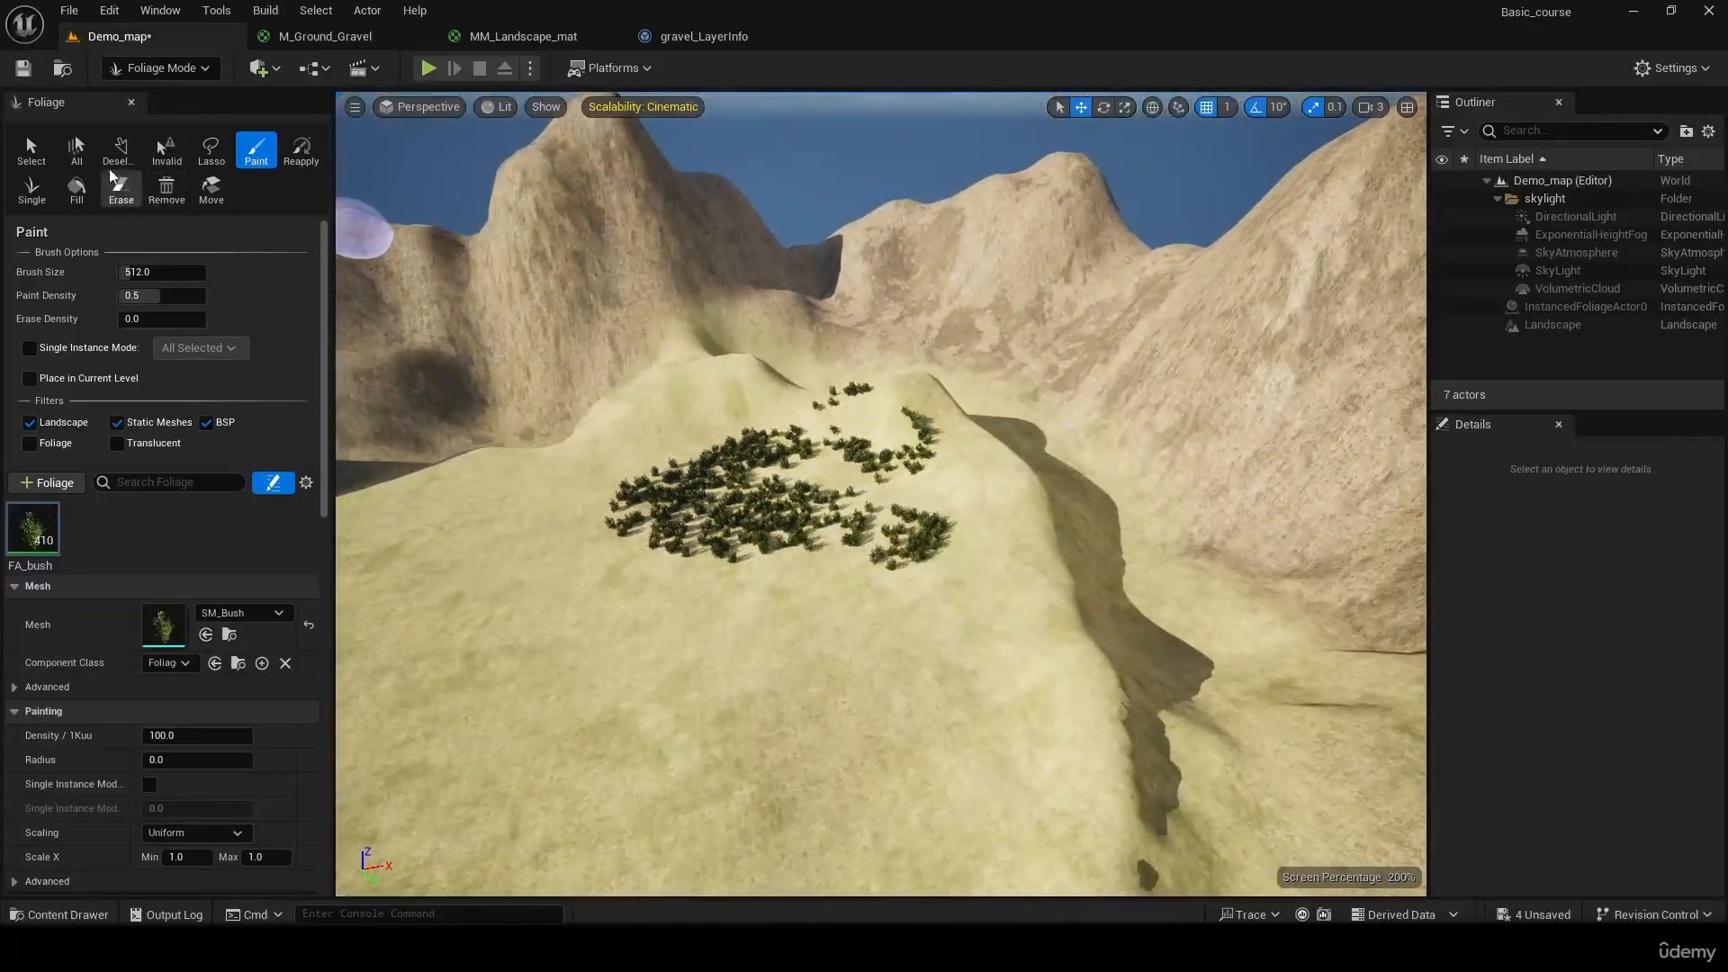
pyautogui.moveTo(752, 405)
pyautogui.mouseDown()
pyautogui.moveTo(618, 501)
pyautogui.moveTo(571, 483)
pyautogui.moveTo(767, 526)
pyautogui.mouseUp()
pyautogui.moveTo(996, 510); pyautogui.dragTo(999, 549)
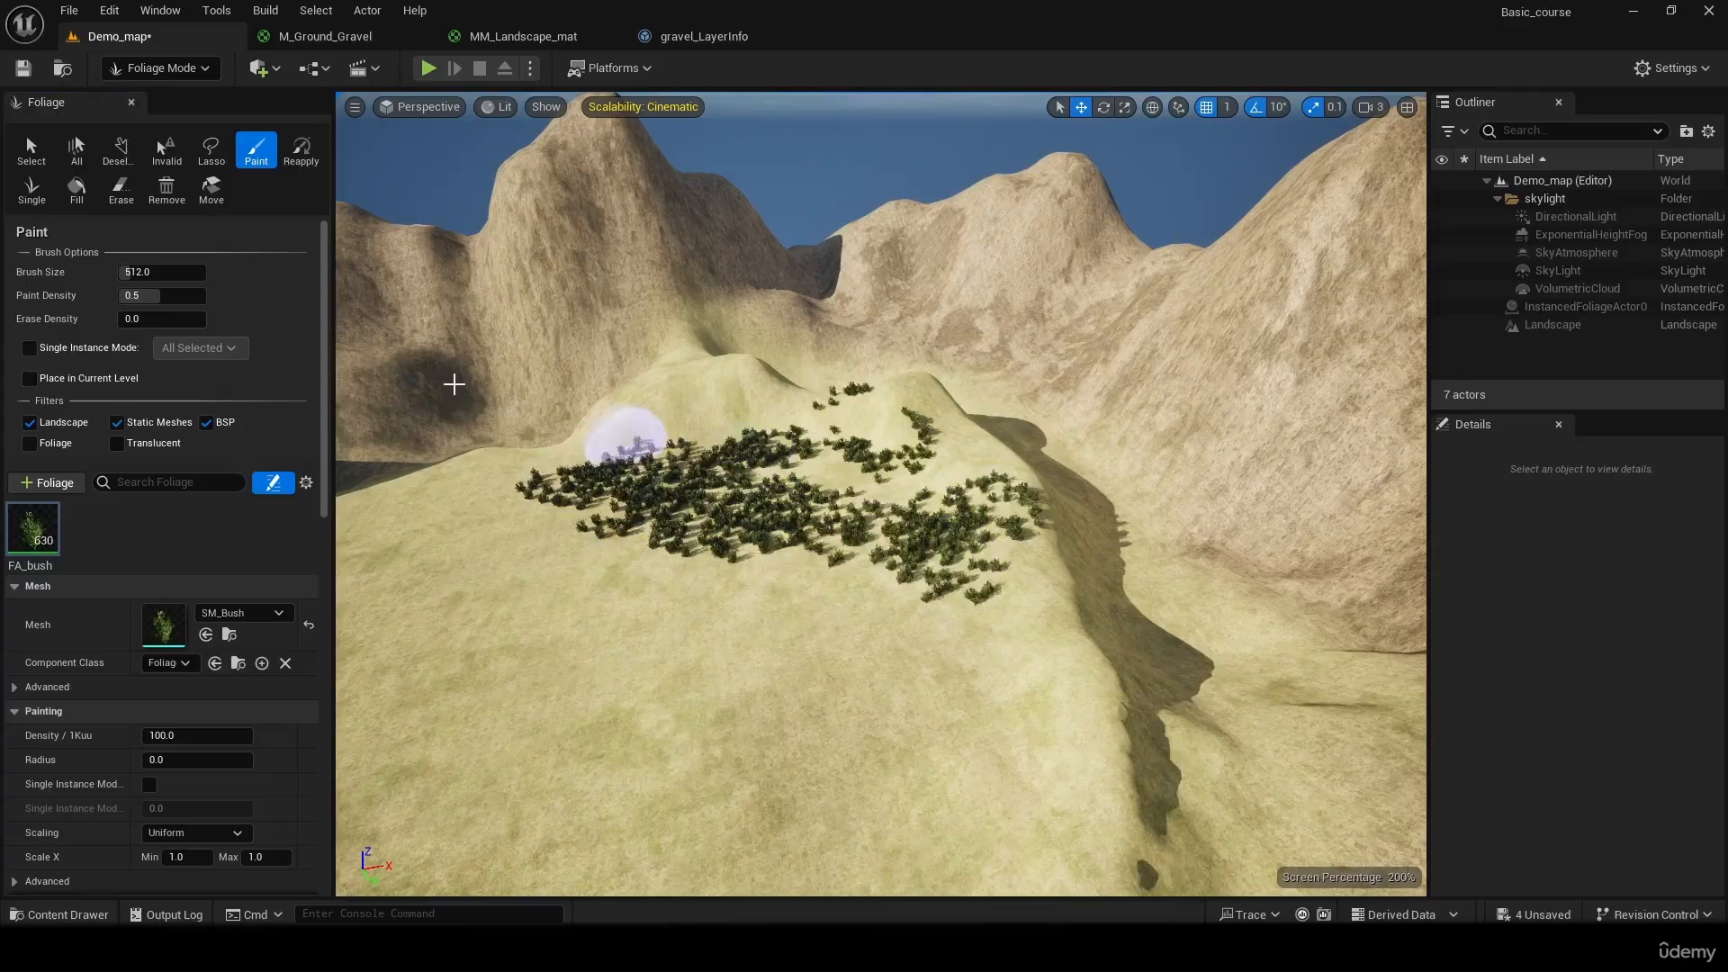
# Erase all the painted FA_bush instances from the plateau
pyautogui.click(120, 189)
pyautogui.moveTo(766, 547)
pyautogui.mouseDown()
pyautogui.moveTo(729, 495)
pyautogui.moveTo(1008, 594)
pyautogui.moveTo(999, 491)
pyautogui.moveTo(805, 415)
pyautogui.moveTo(895, 424)
pyautogui.moveTo(725, 470)
pyautogui.moveTo(721, 432)
pyautogui.moveTo(659, 423)
pyautogui.moveTo(713, 423)
pyautogui.mouseUp()
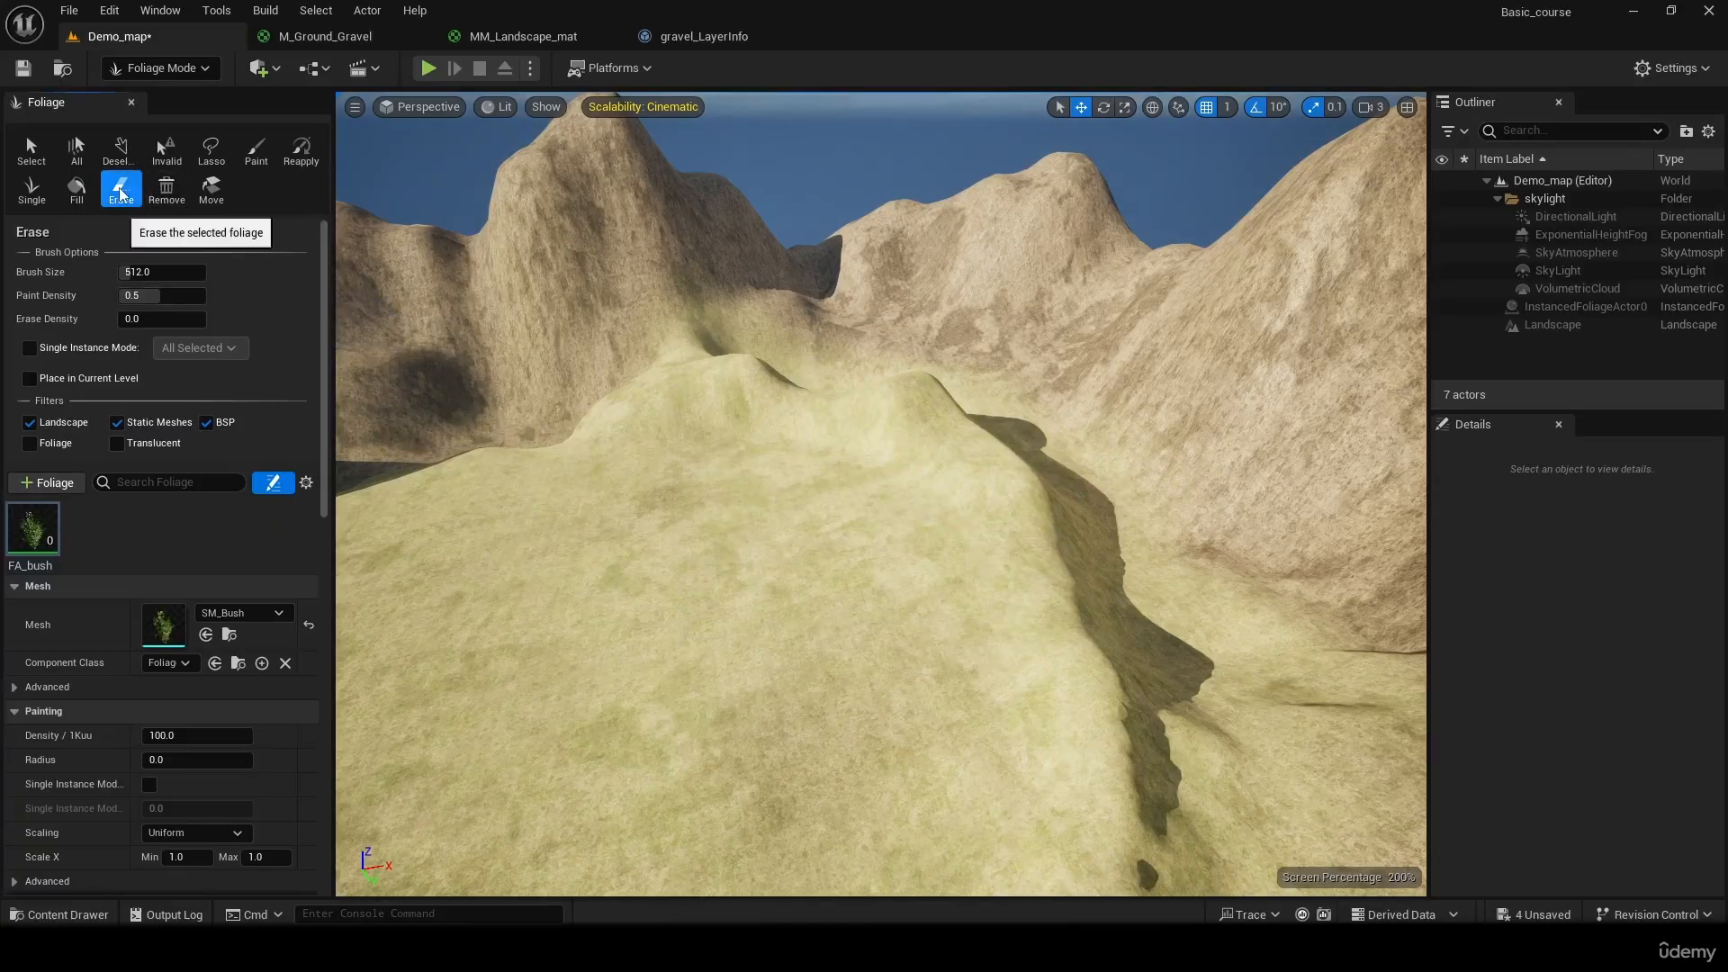
pyautogui.moveTo(729, 450); pyautogui.dragTo(1035, 450, button='right')
pyautogui.moveTo(747, 216)
pyautogui.mouseDown(button='right')
pyautogui.moveTo(468, 310)
pyautogui.moveTo(360, 387)
pyautogui.moveTo(347, 337)
pyautogui.mouseUp(button='right')
pyautogui.moveTo(810, 450); pyautogui.dragTo(945, 490, button='right')
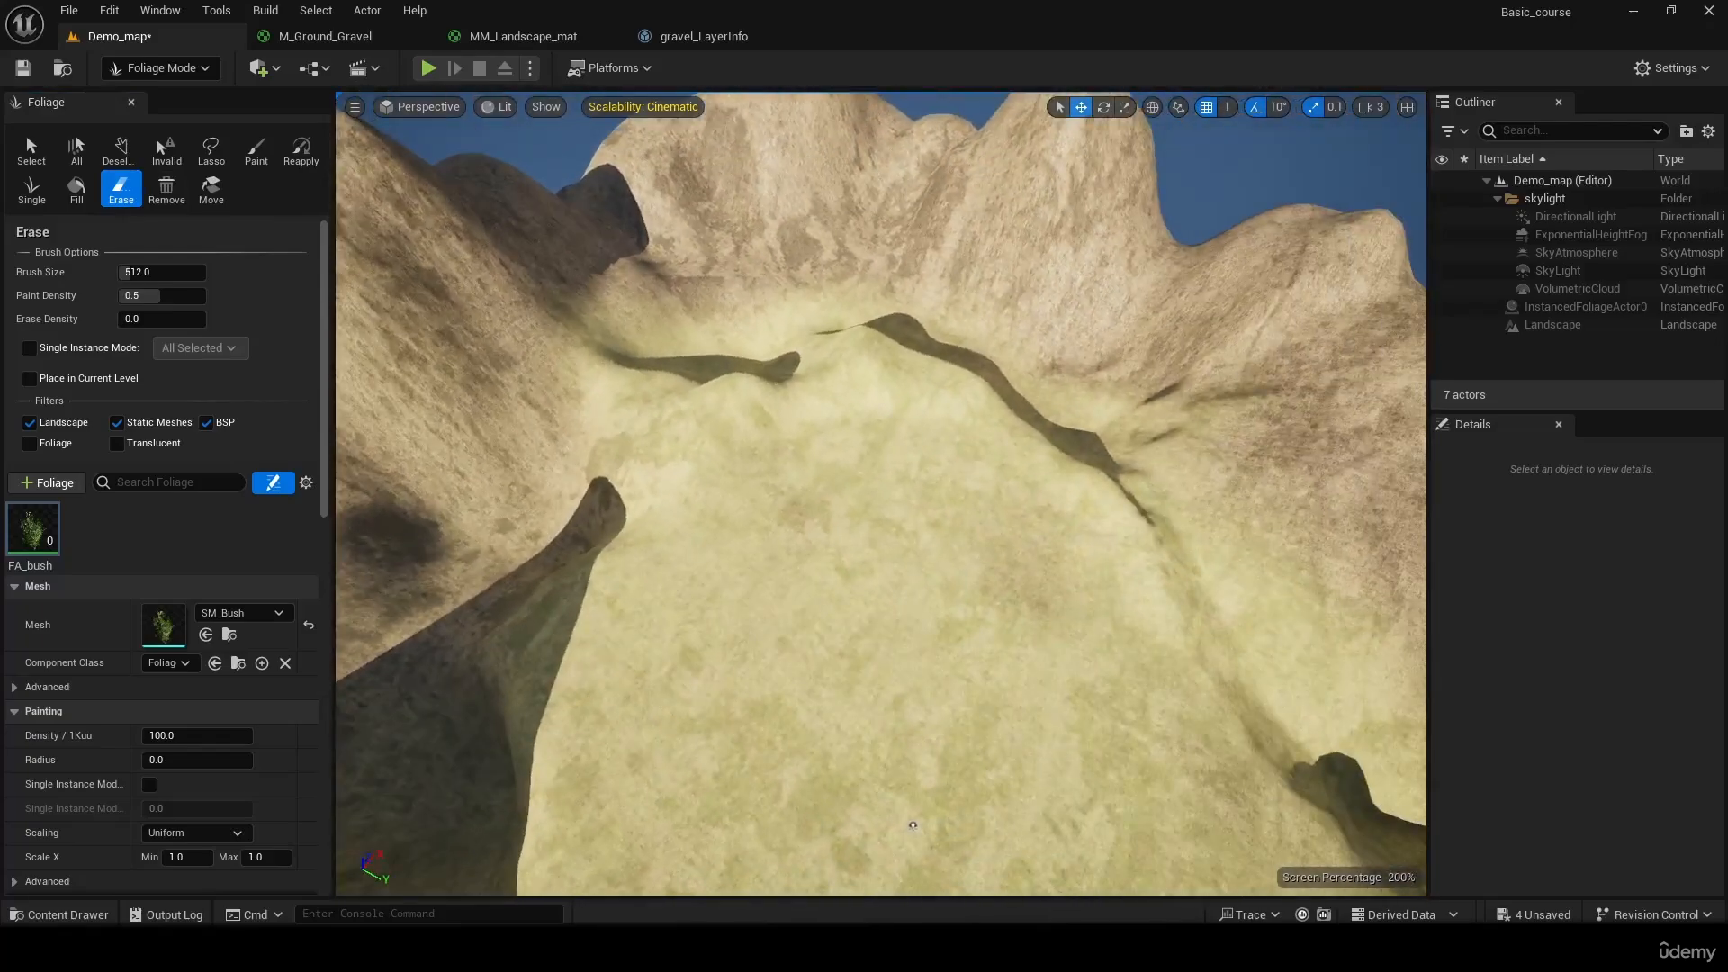
# Set the FA_bush painting density to 10 and its radius to 100
pyautogui.scroll(-1, 196, 647)
pyautogui.scroll(-1, 196, 647)
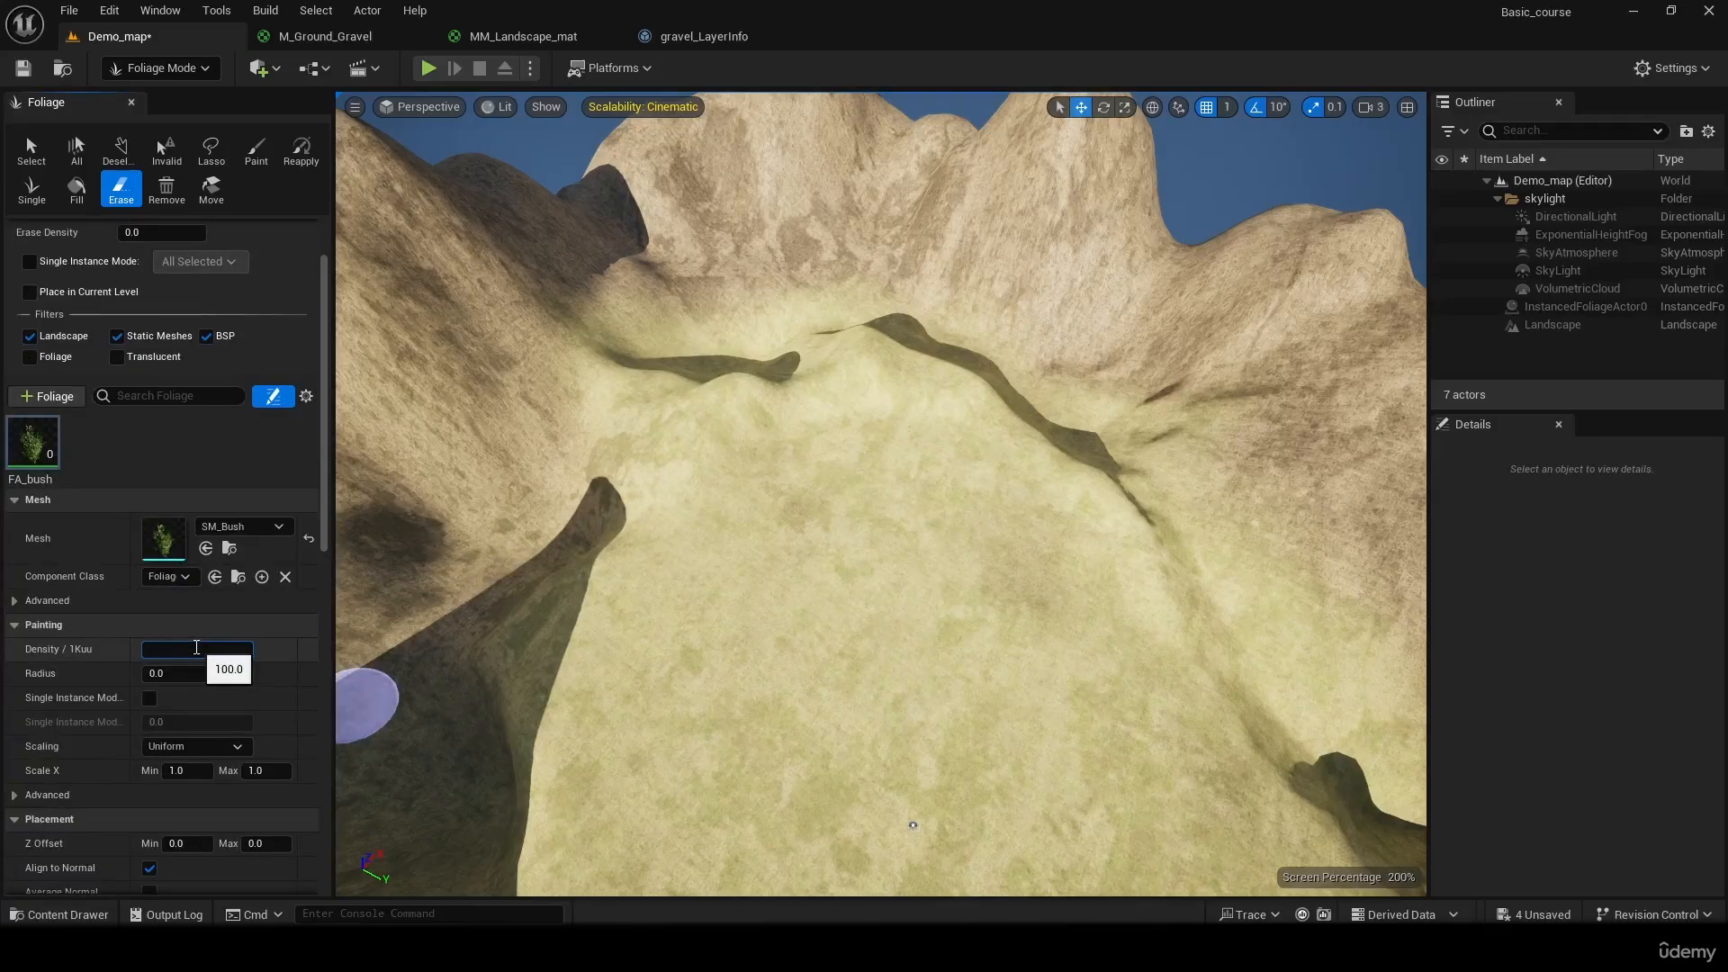
pyautogui.press('Return')
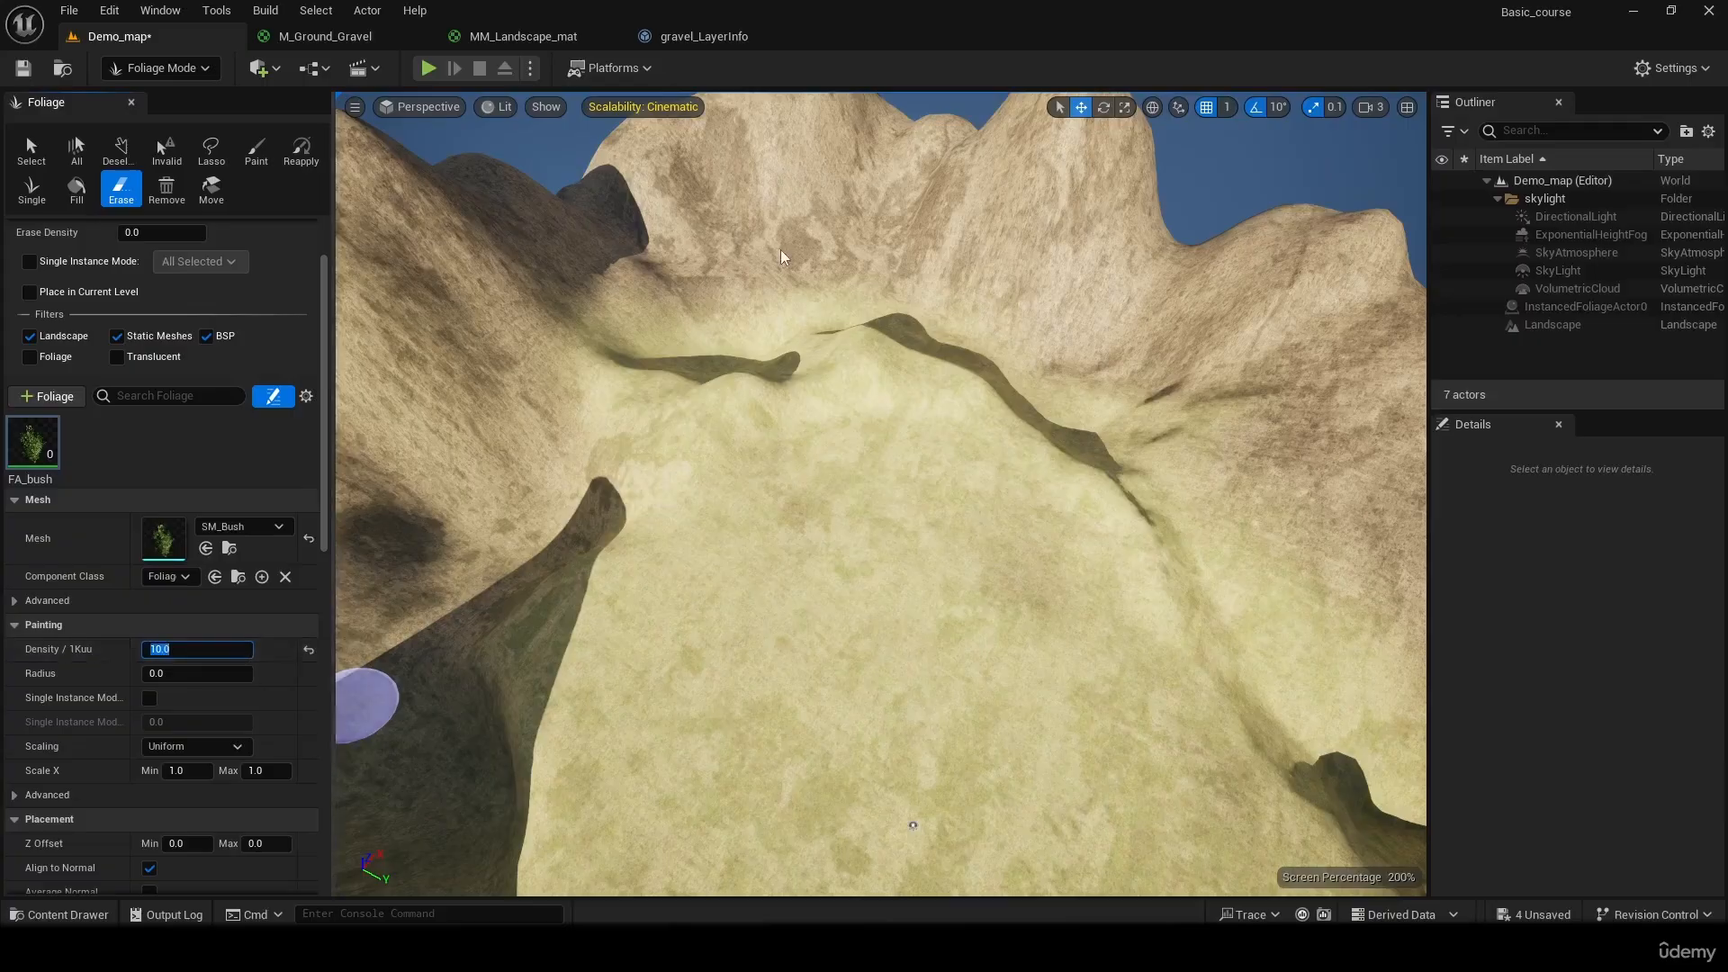
pyautogui.click(171, 674)
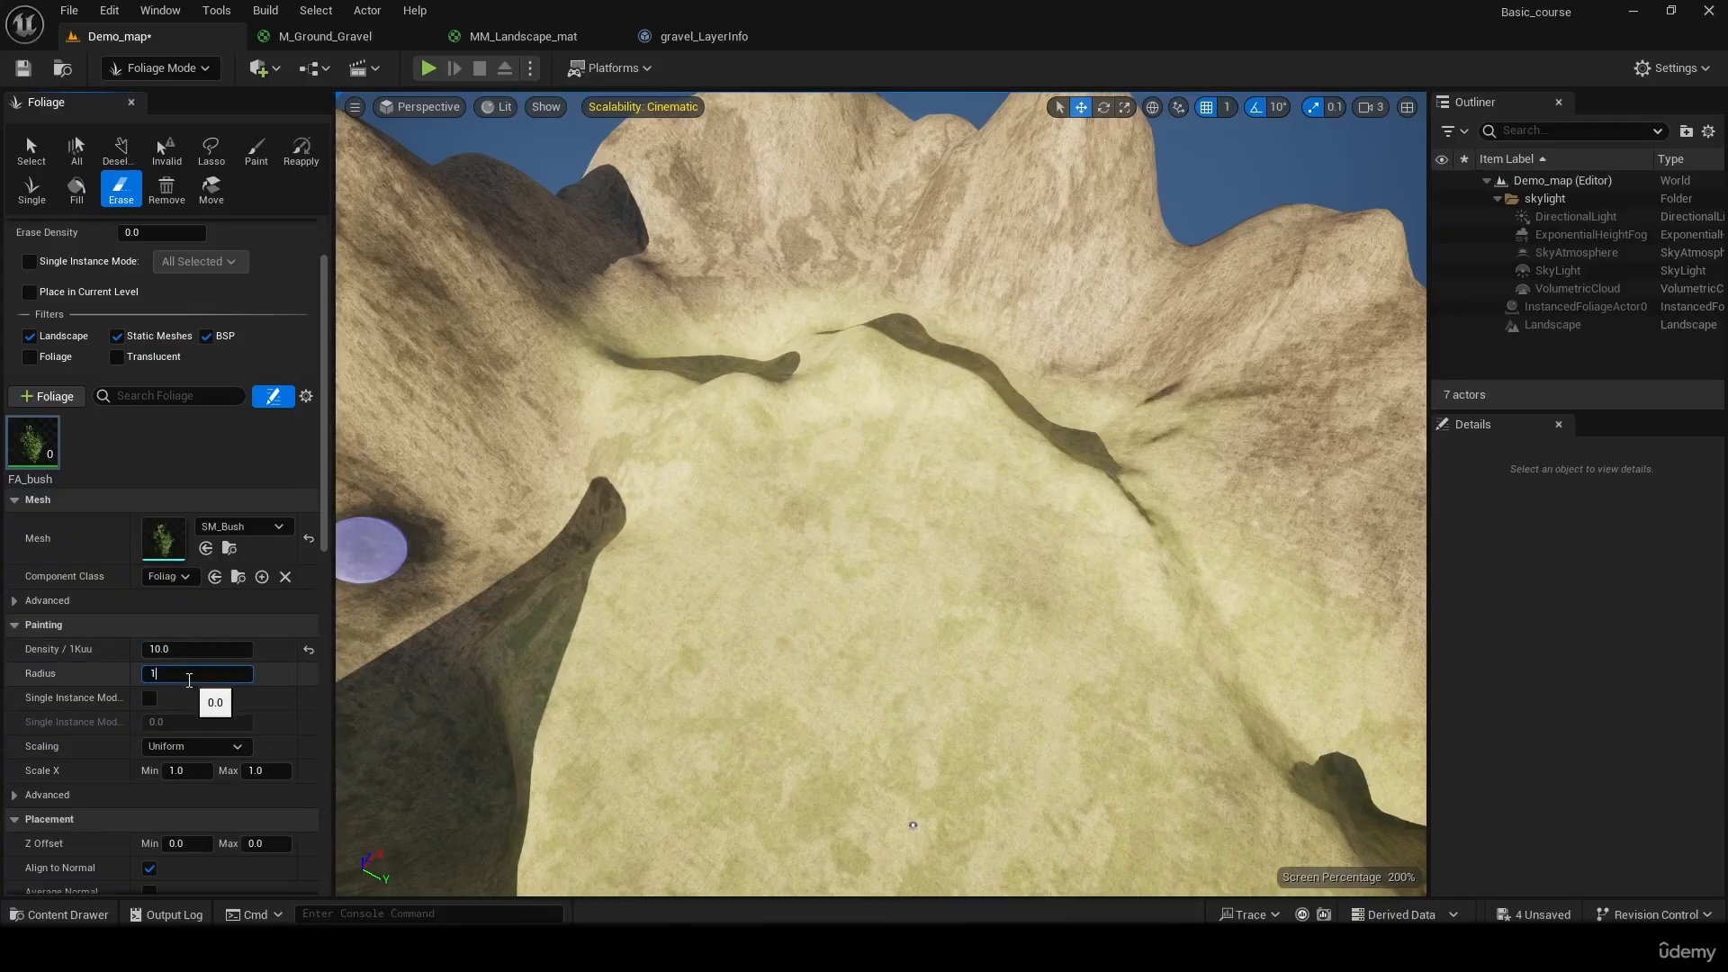
pyautogui.click(928, 509)
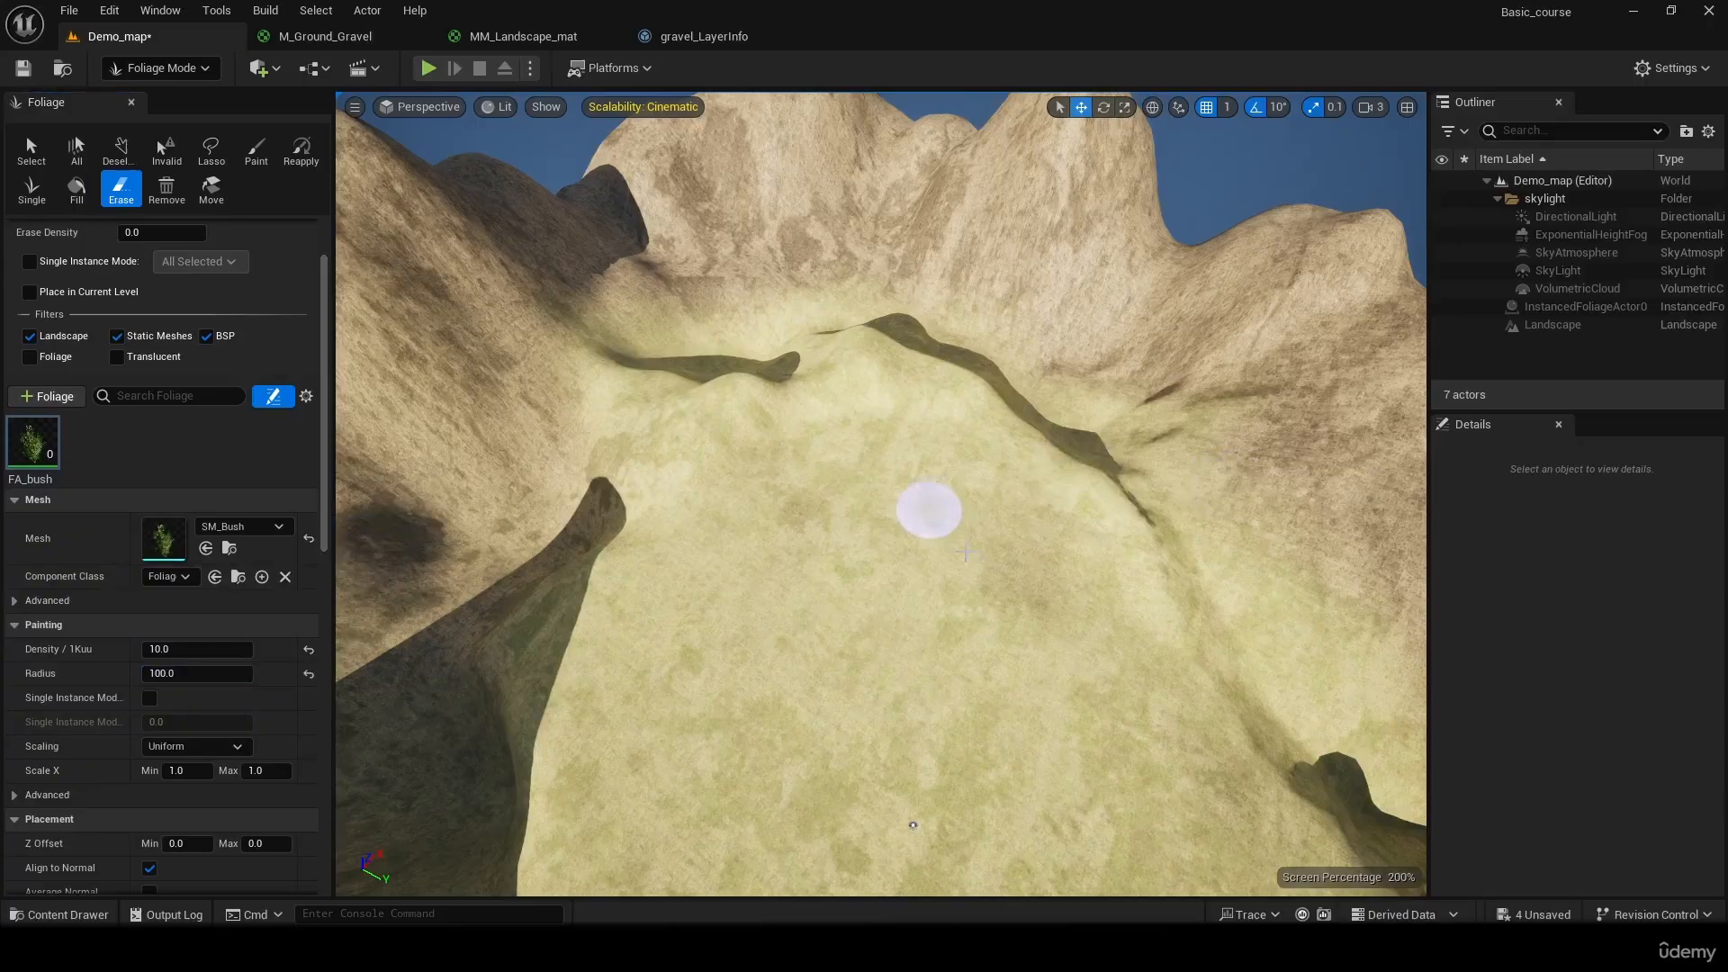
# Switch back to the foliage Paint tool and paint sparsely spaced FA_bush instances on the plateau
pyautogui.press('w')
pyautogui.moveTo(1053, 594)
pyautogui.mouseDown(button='right')
pyautogui.moveTo(1066, 630)
pyautogui.moveTo(1071, 585)
pyautogui.moveTo(1071, 630)
pyautogui.mouseUp(button='right')
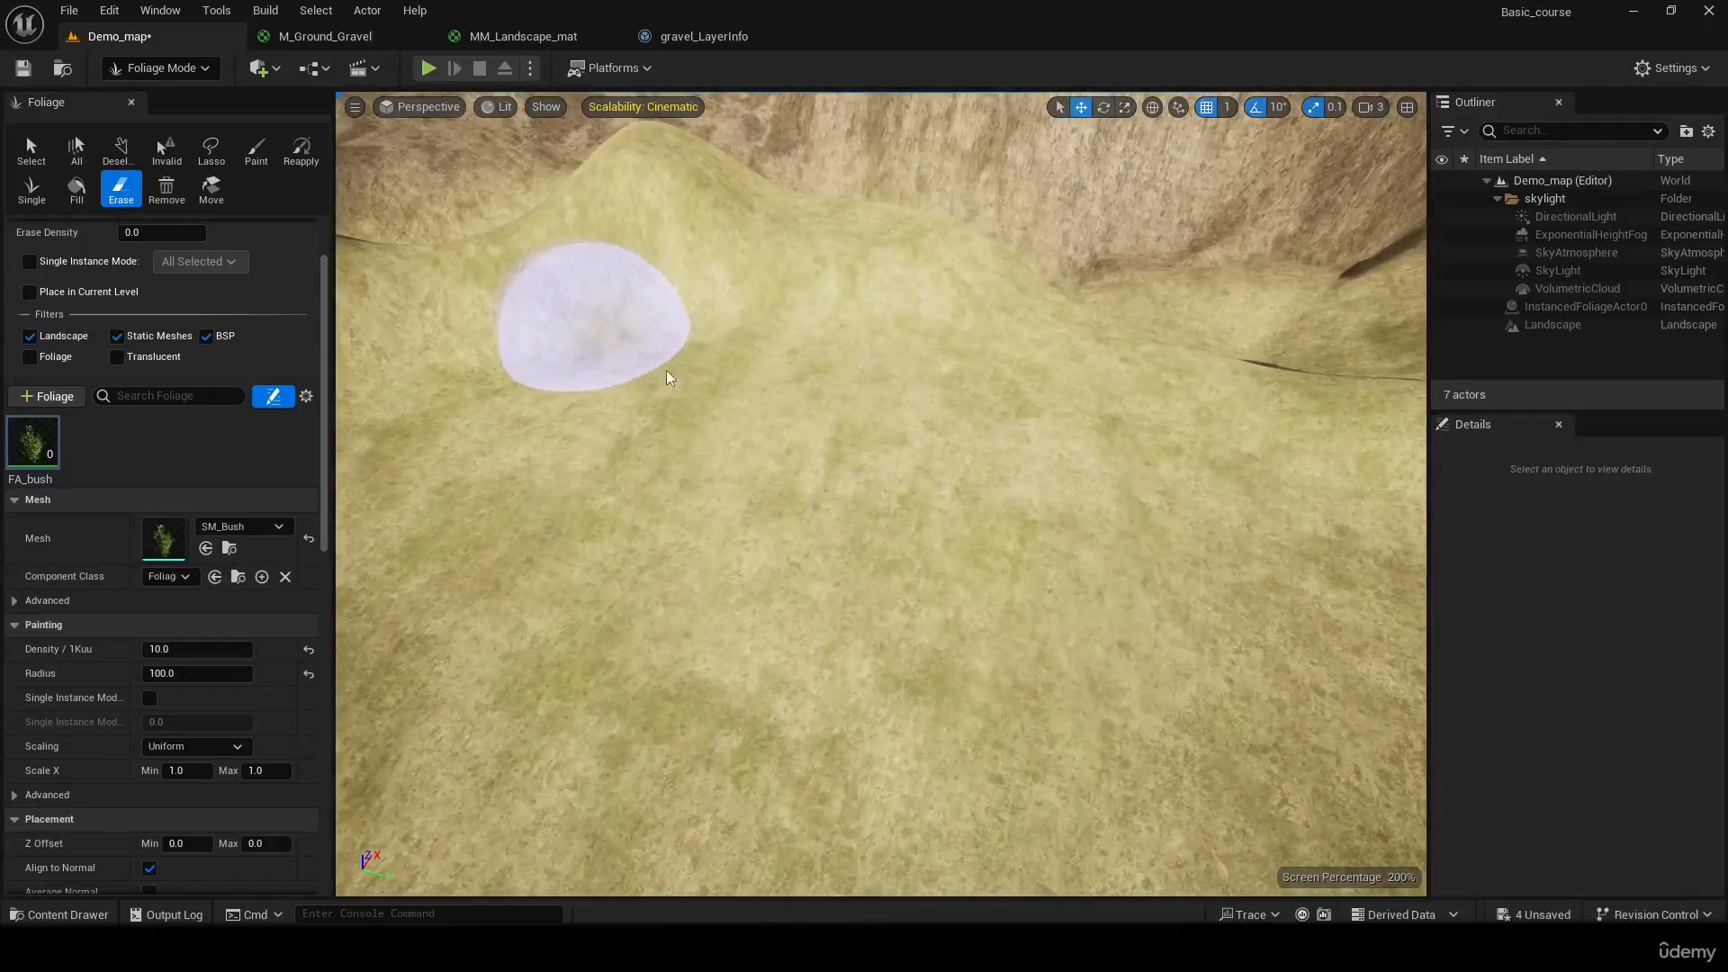
pyautogui.click(31, 149)
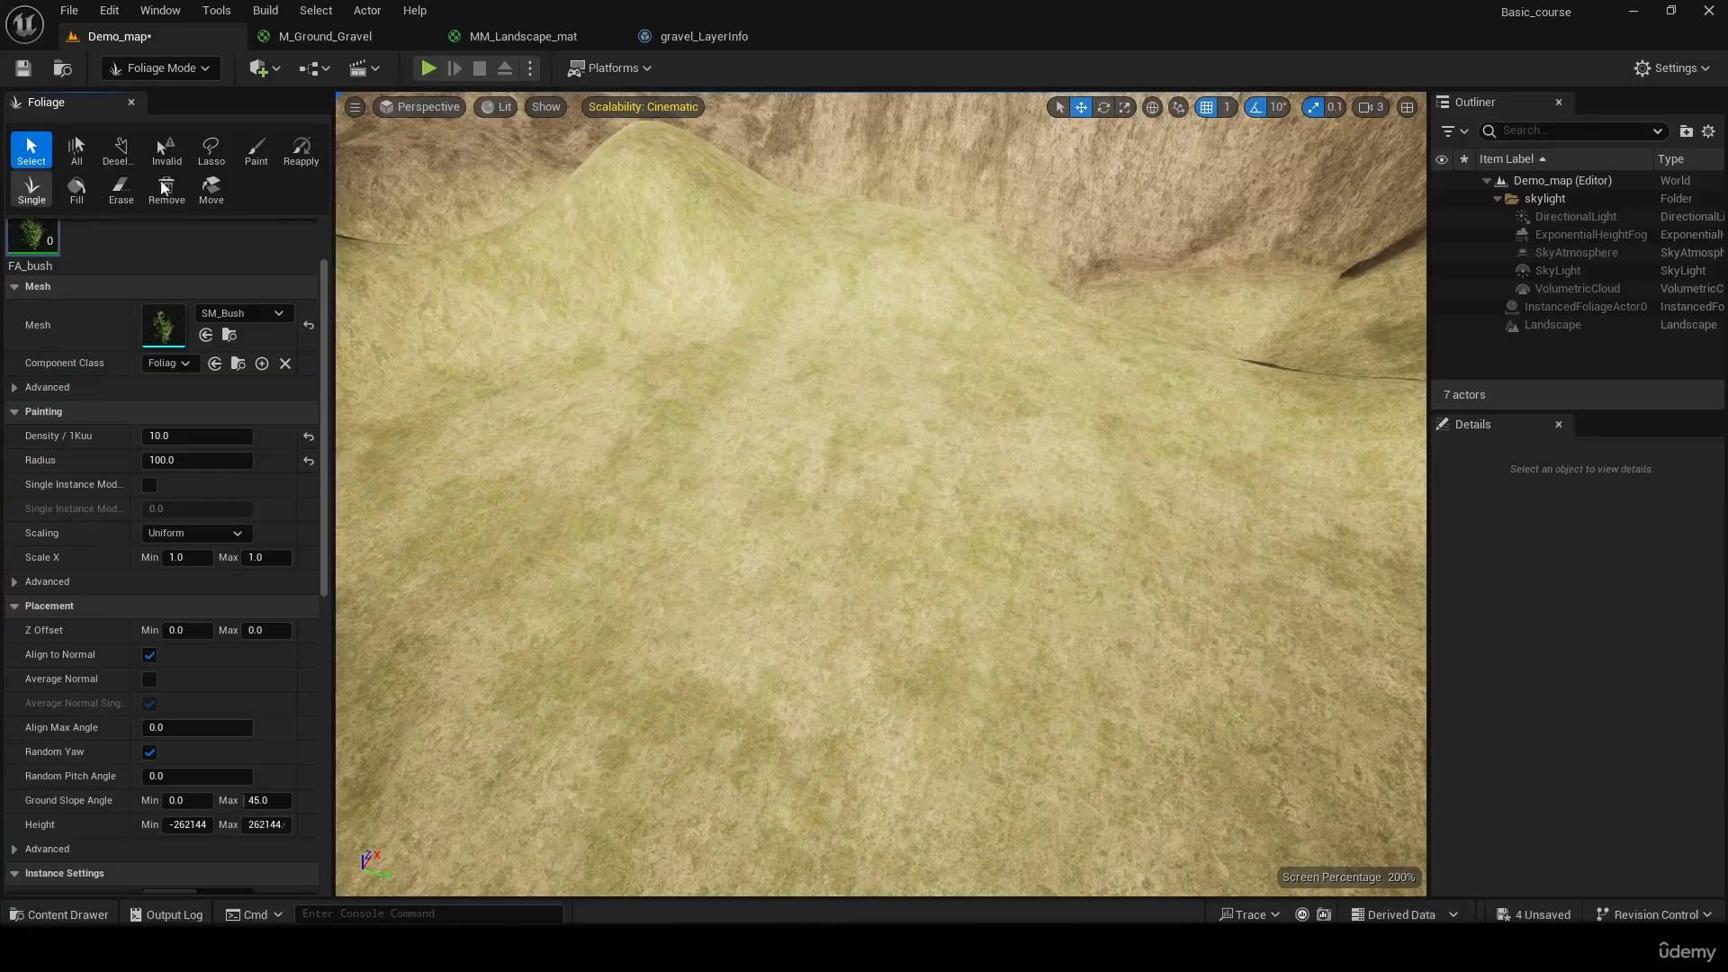
pyautogui.click(255, 150)
pyautogui.moveTo(792, 396)
pyautogui.mouseDown()
pyautogui.moveTo(828, 378)
pyautogui.moveTo(1076, 530)
pyautogui.moveTo(738, 702)
pyautogui.moveTo(782, 447)
pyautogui.mouseUp()
pyautogui.moveTo(782, 447)
pyautogui.mouseDown(button='right')
pyautogui.moveTo(666, 450)
pyautogui.moveTo(548, 423)
pyautogui.moveTo(621, 468)
pyautogui.moveTo(540, 441)
pyautogui.mouseUp(button='right')
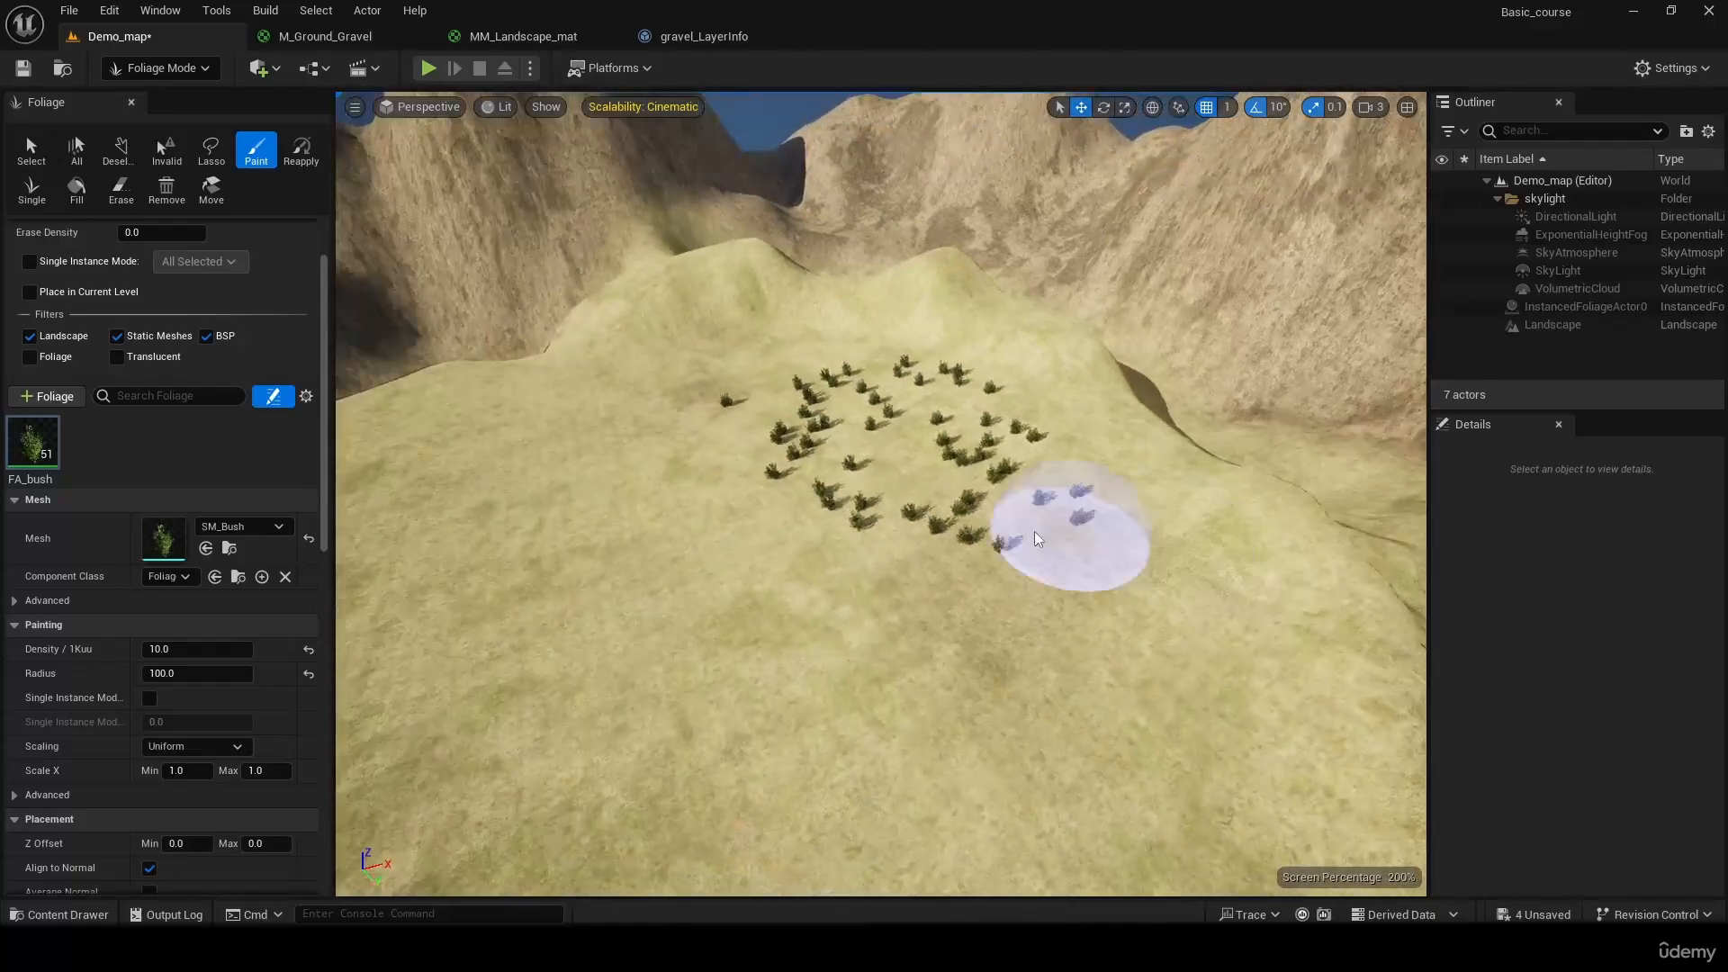
# Set FA_bush's Scale X to a minimum of 0.5 and maximum of 8, and paint bushes of varied sizes on the grass
pyautogui.moveTo(326, 441)
pyautogui.mouseDown()
pyautogui.moveTo(312, 611)
pyautogui.moveTo(321, 548)
pyautogui.mouseUp()
pyautogui.scroll(-4, 311, 614)
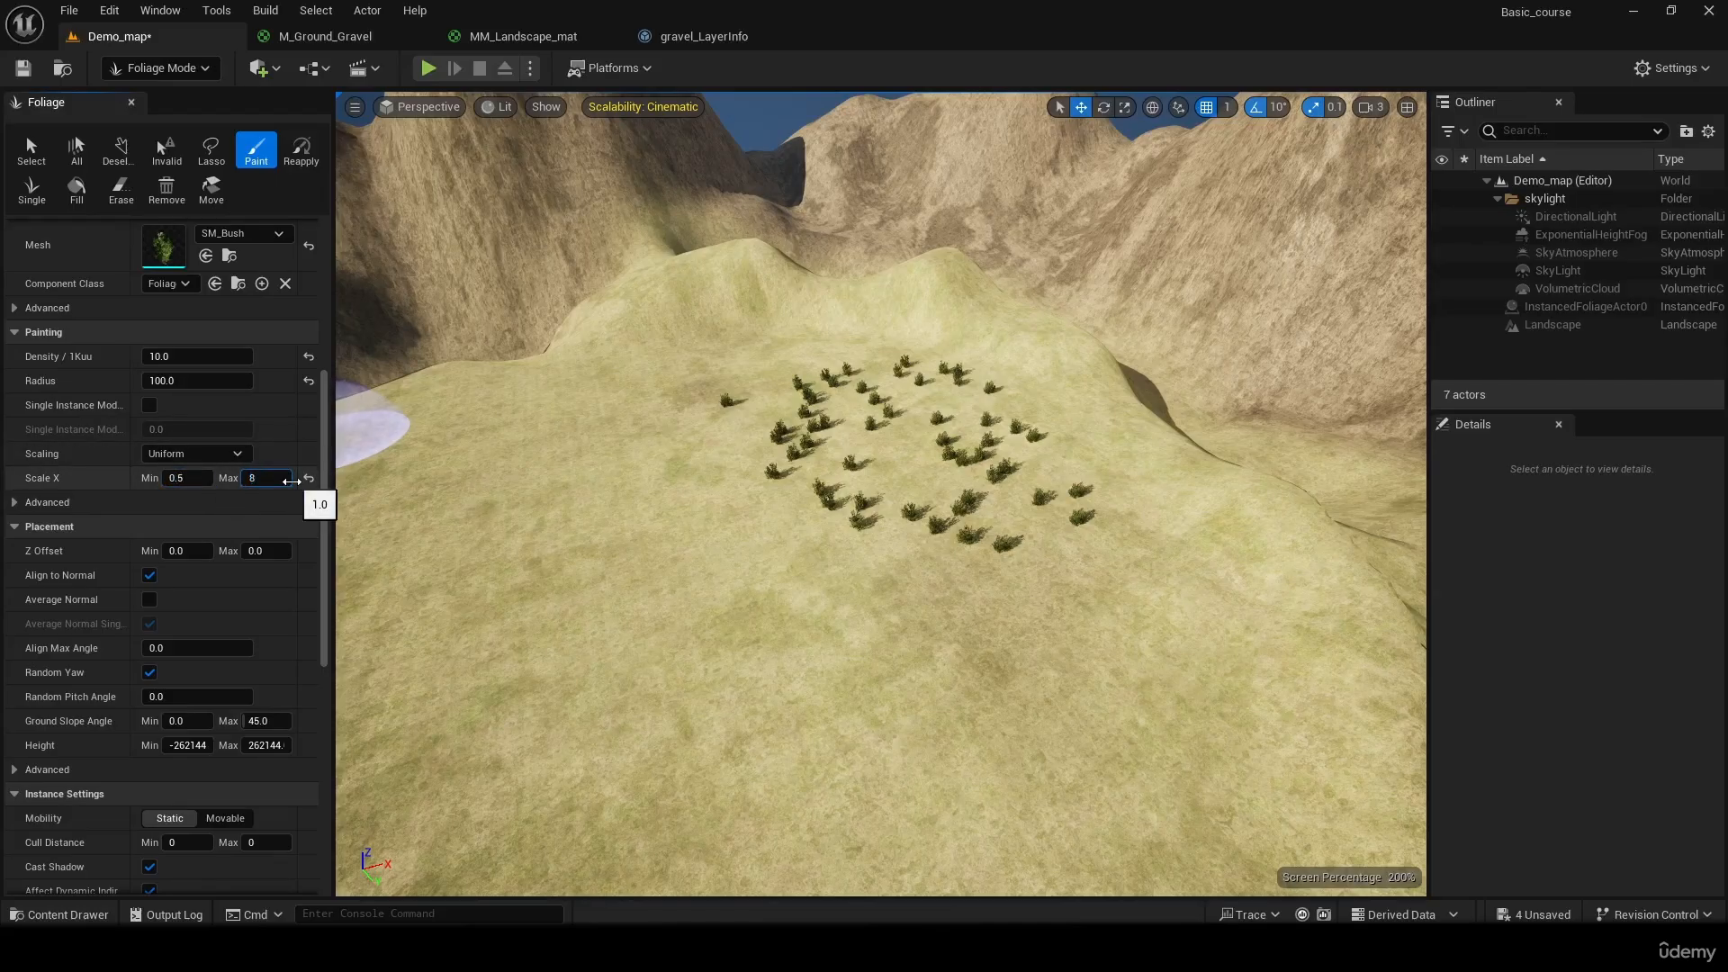
pyautogui.moveTo(1242, 772)
pyautogui.mouseDown()
pyautogui.moveTo(753, 617)
pyautogui.moveTo(706, 308)
pyautogui.moveTo(625, 693)
pyautogui.moveTo(630, 760)
pyautogui.moveTo(721, 854)
pyautogui.mouseUp()
pyautogui.moveTo(864, 828)
pyautogui.mouseDown(button='right')
pyautogui.moveTo(652, 846)
pyautogui.moveTo(810, 837)
pyautogui.mouseUp(button='right')
pyautogui.moveTo(578, 664); pyautogui.dragTo(360, 643, button='right')
pyautogui.press('s')
pyautogui.moveTo(860, 603)
pyautogui.mouseDown(button='right')
pyautogui.moveTo(1079, 549)
pyautogui.moveTo(837, 558)
pyautogui.moveTo(378, 657)
pyautogui.mouseUp(button='right')
pyautogui.press('w')
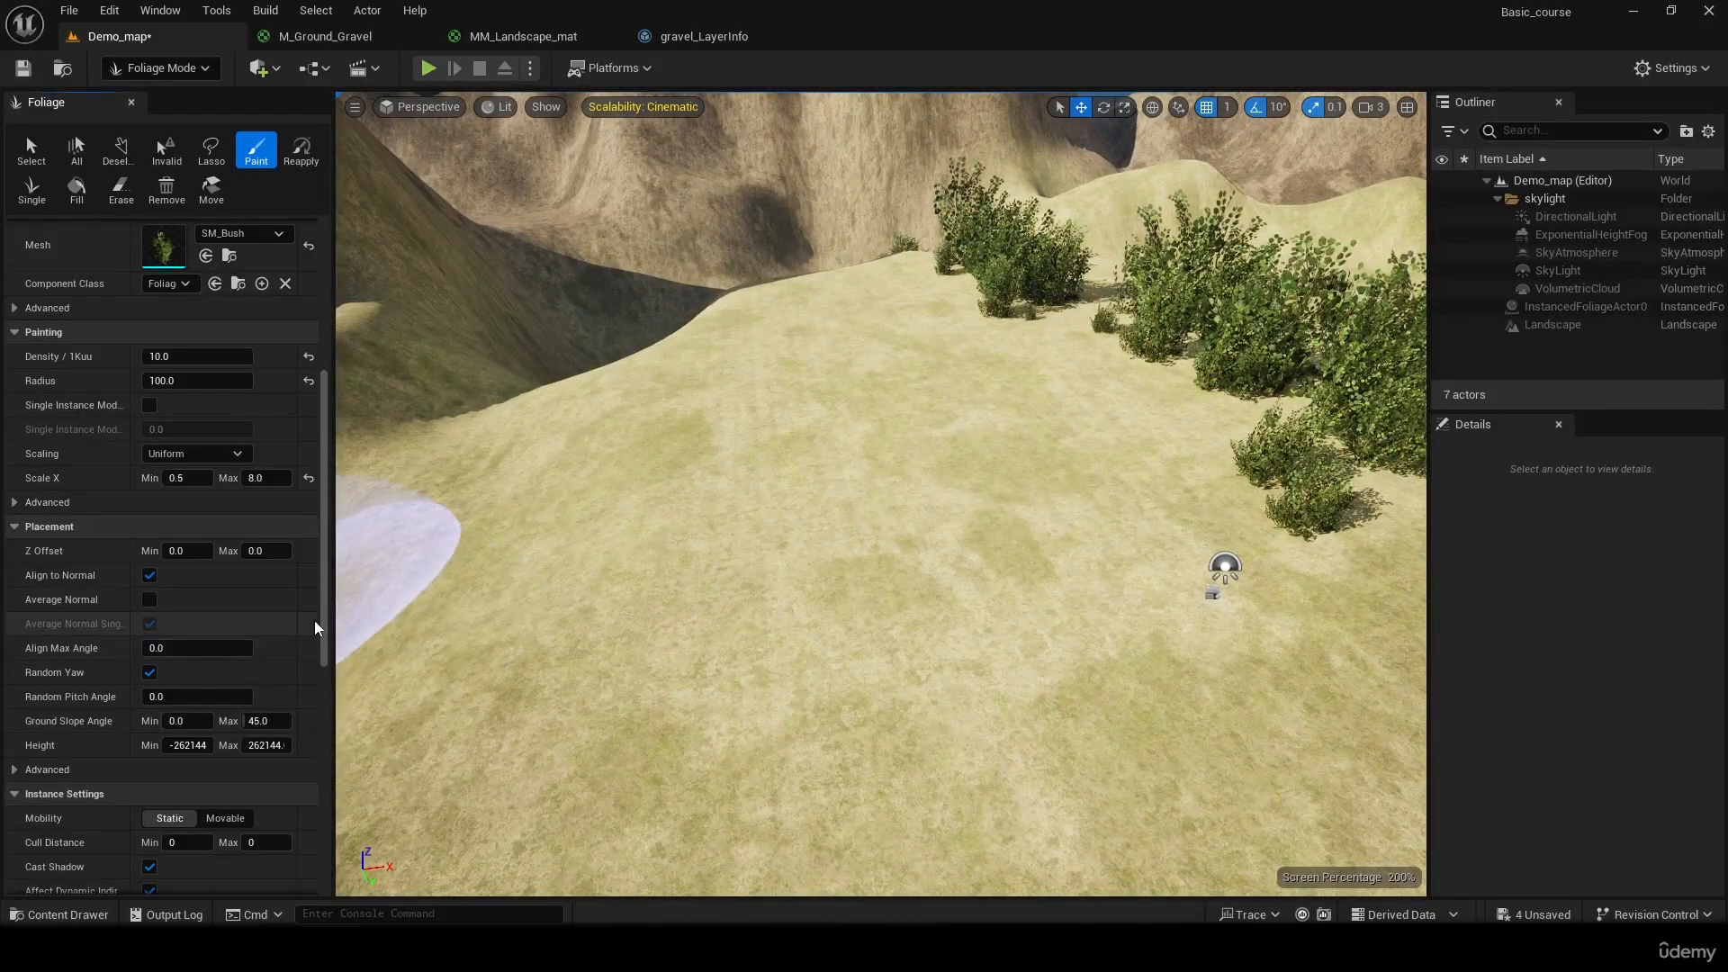
# Switch FA_bush's mobility to Movable and back to Static, and review the remaining instance settings down to the collision presets
pyautogui.scroll(-4, 324, 705)
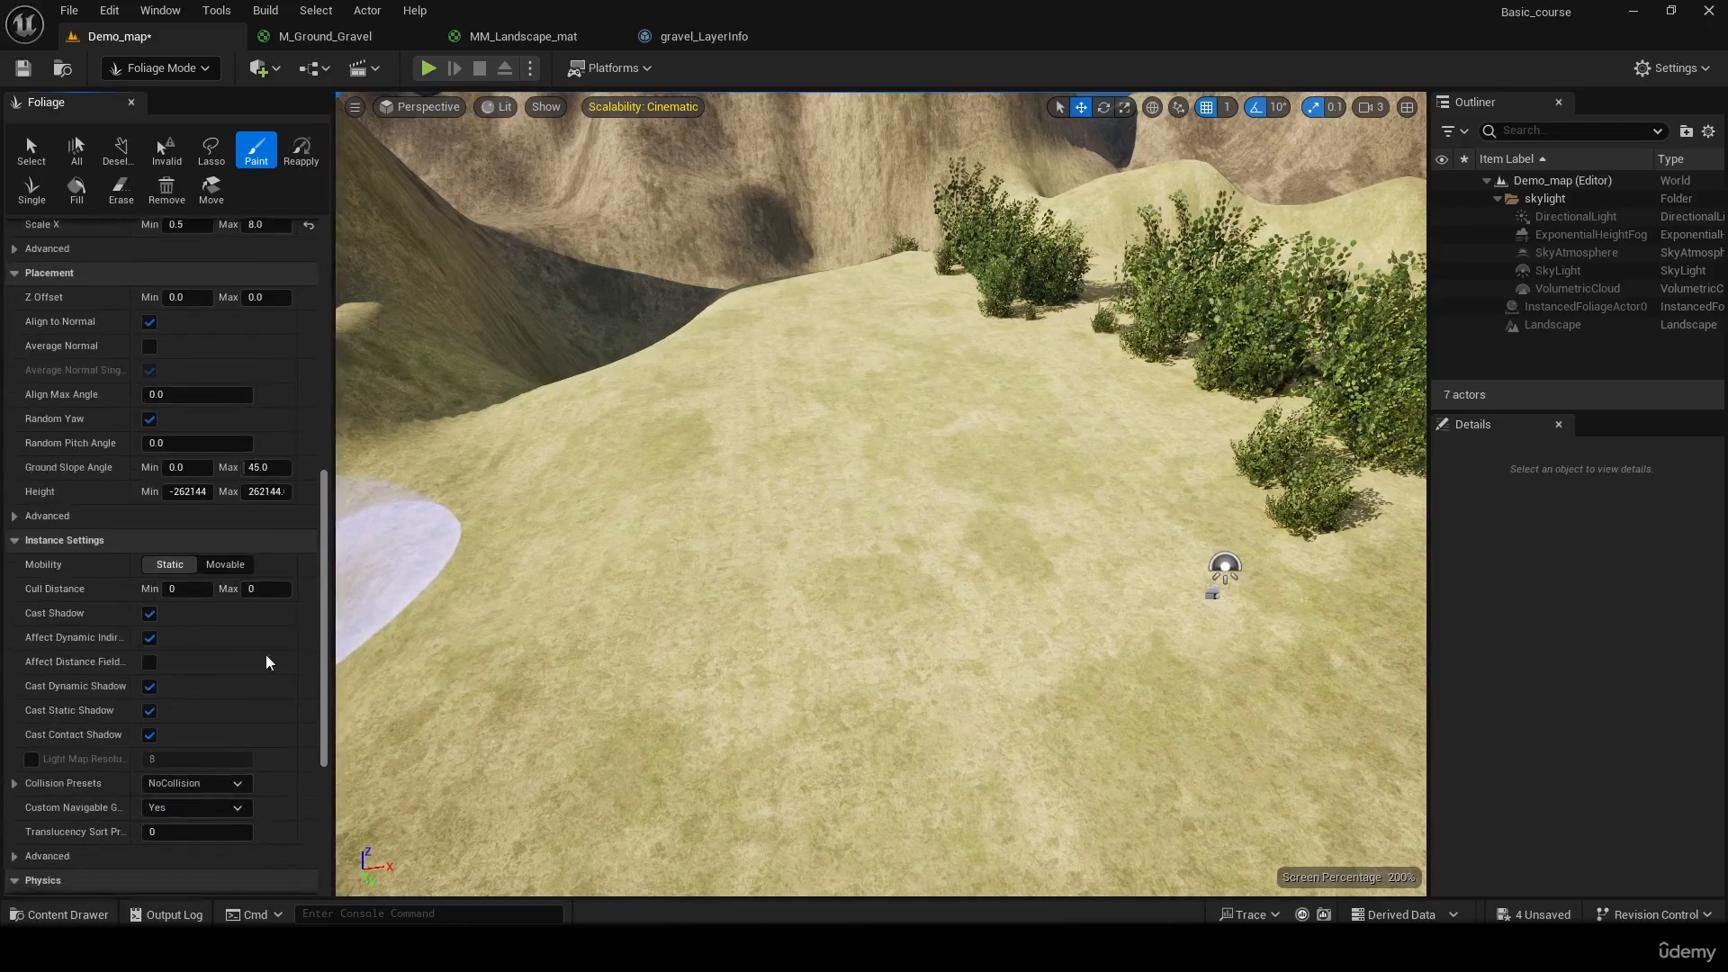
pyautogui.click(250, 564)
pyautogui.click(173, 566)
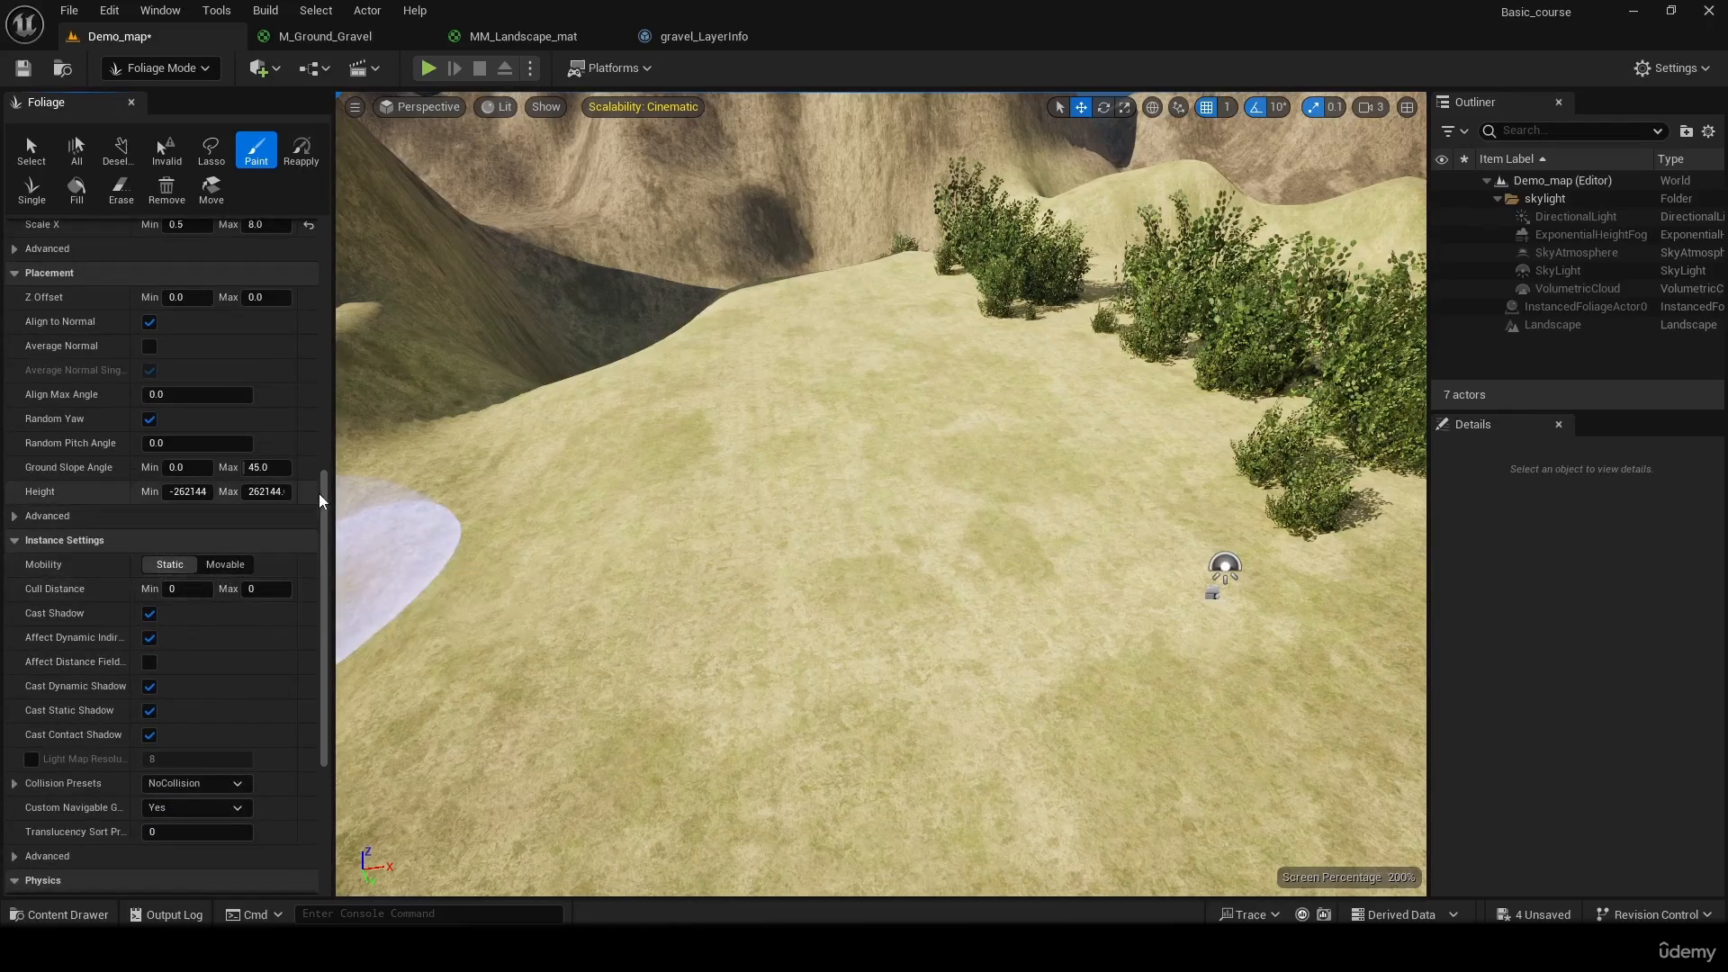
pyautogui.moveTo(324, 498); pyautogui.dragTo(326, 627)
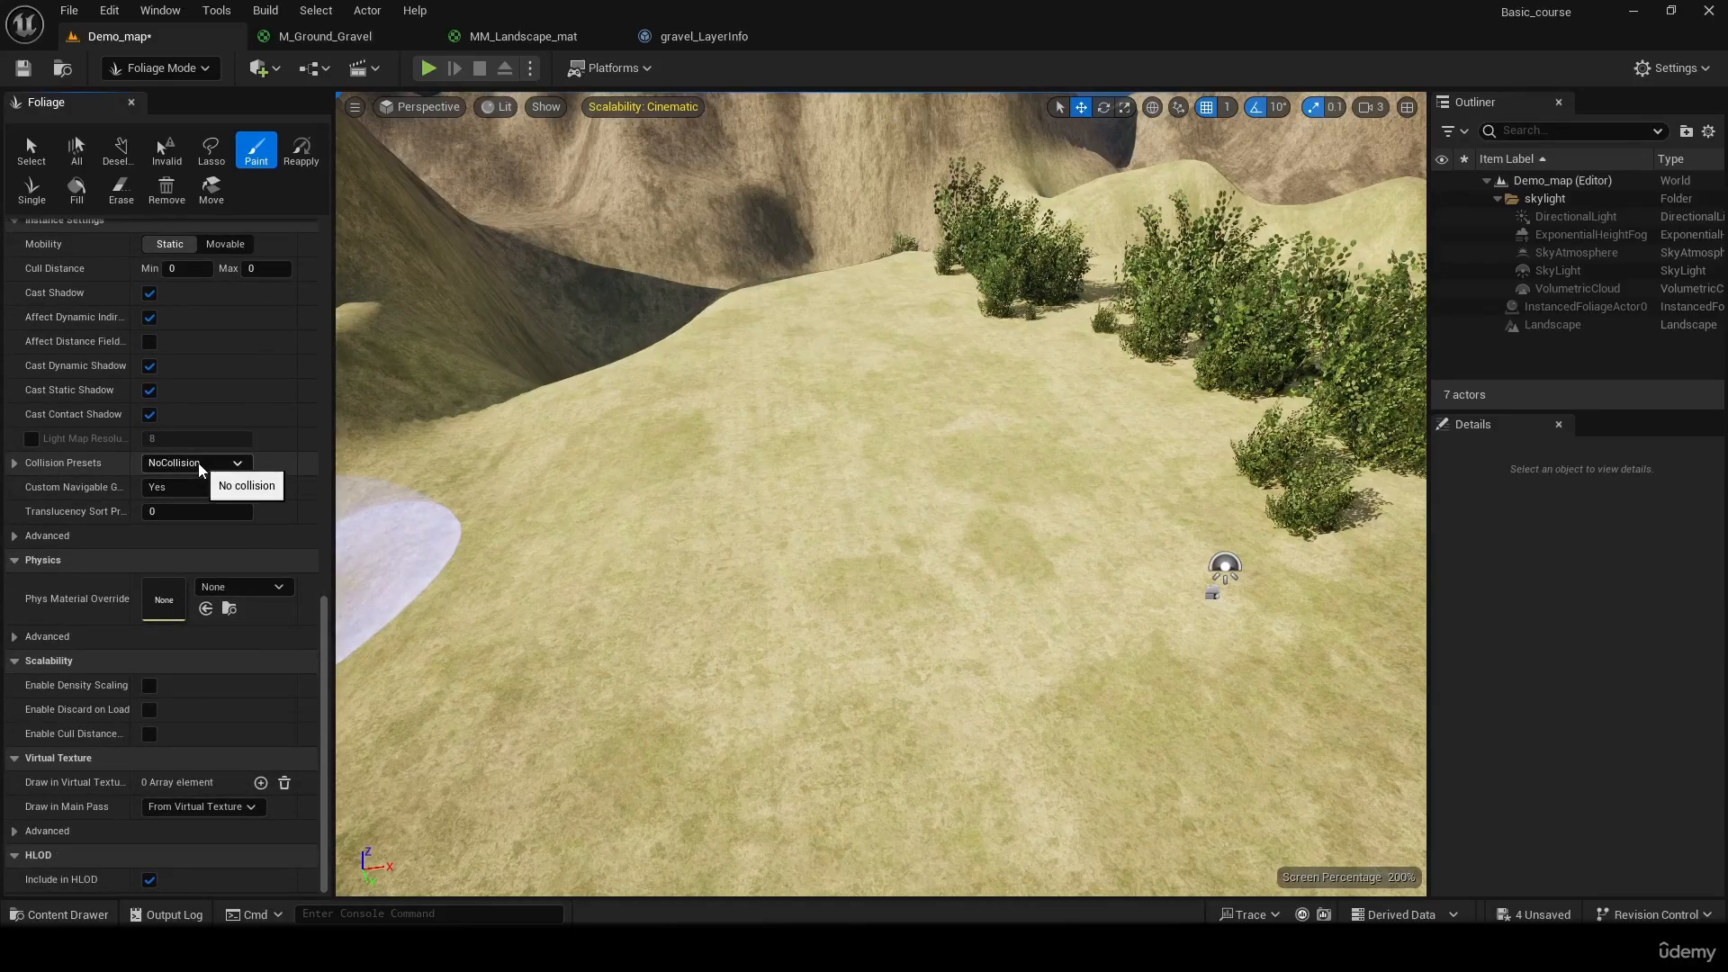
# Paint more FA_bush instances of varied sizes beside the existing large bushes on the grassy plateau
pyautogui.moveTo(576, 405)
pyautogui.mouseDown(button='right')
pyautogui.moveTo(900, 297)
pyautogui.moveTo(810, 310)
pyautogui.moveTo(711, 378)
pyautogui.moveTo(594, 414)
pyautogui.moveTo(424, 427)
pyautogui.mouseUp(button='right')
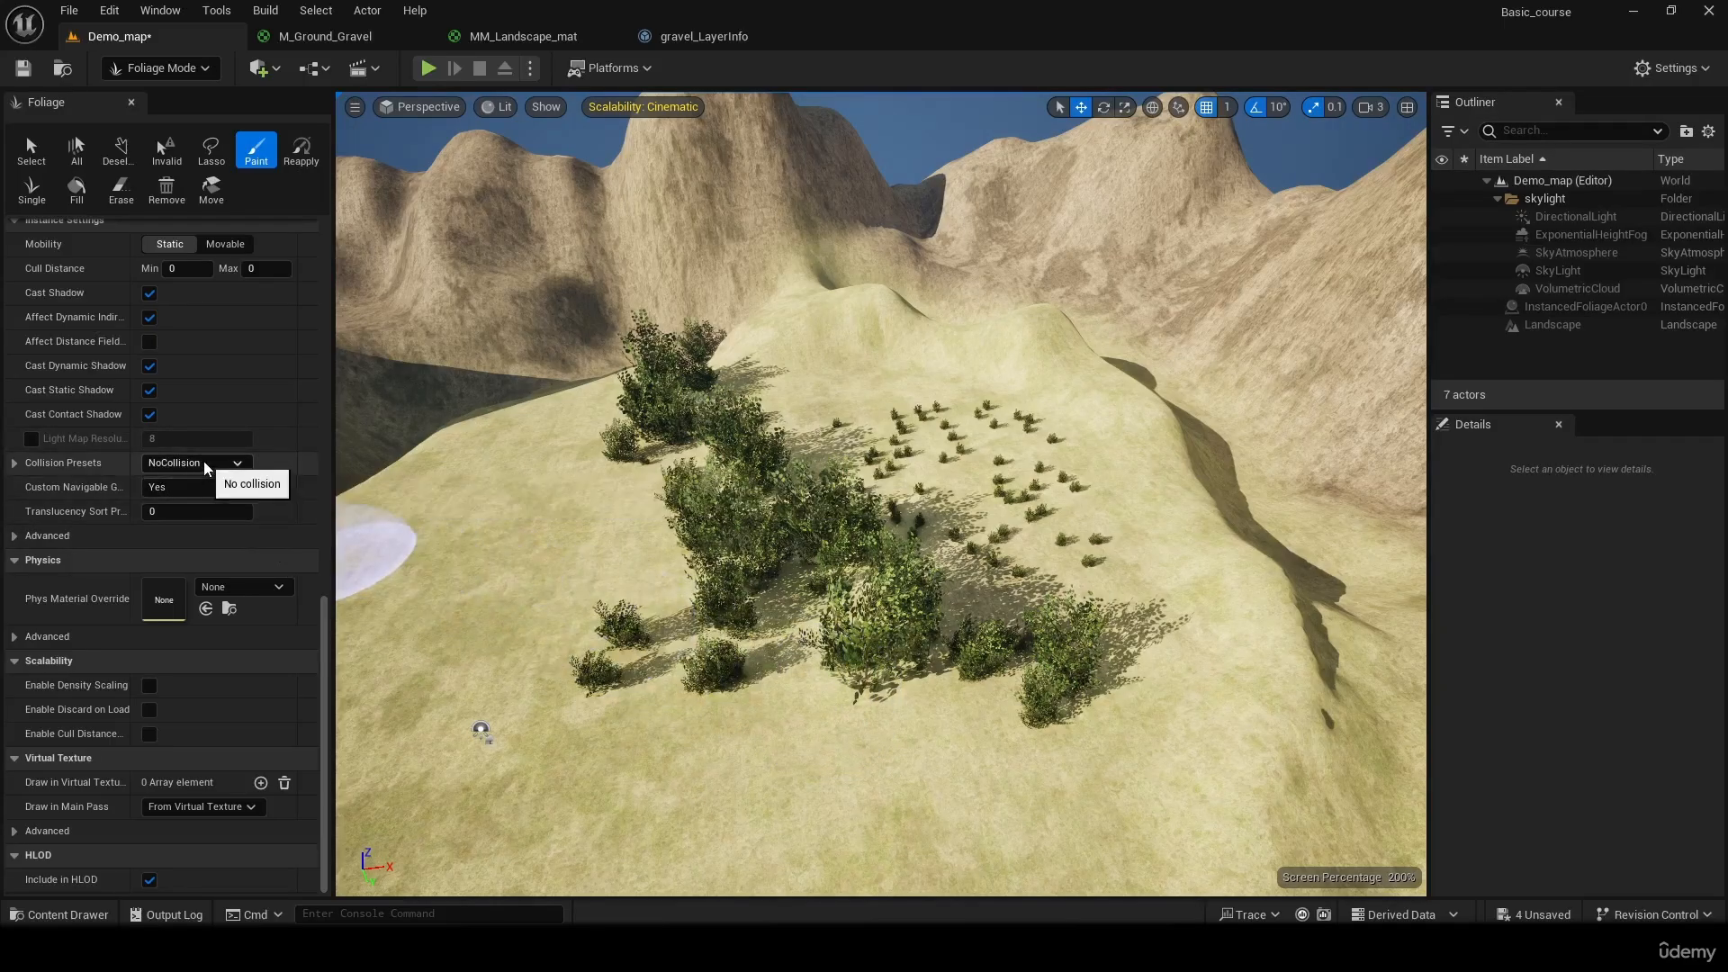
pyautogui.moveTo(810, 452)
pyautogui.mouseDown()
pyautogui.moveTo(1176, 667)
pyautogui.moveTo(994, 607)
pyautogui.mouseUp()
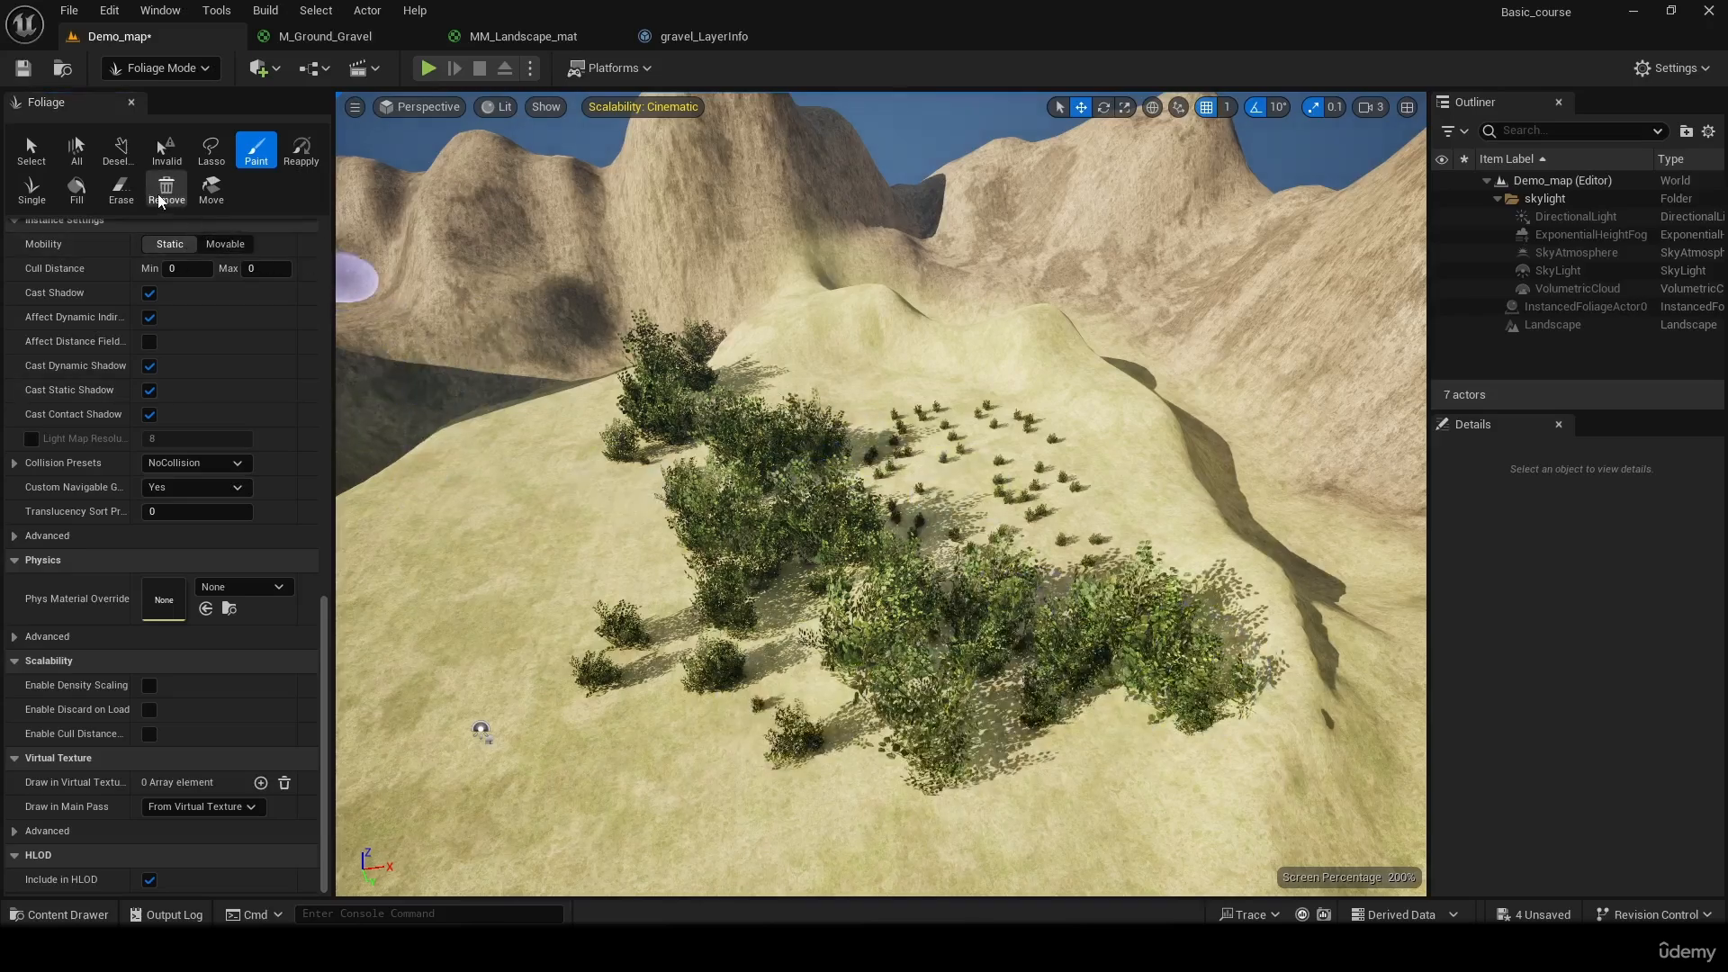
# Erase all the painted FA_bush instances from the plateau and save the map
pyautogui.moveTo(326, 666); pyautogui.dragTo(335, 128)
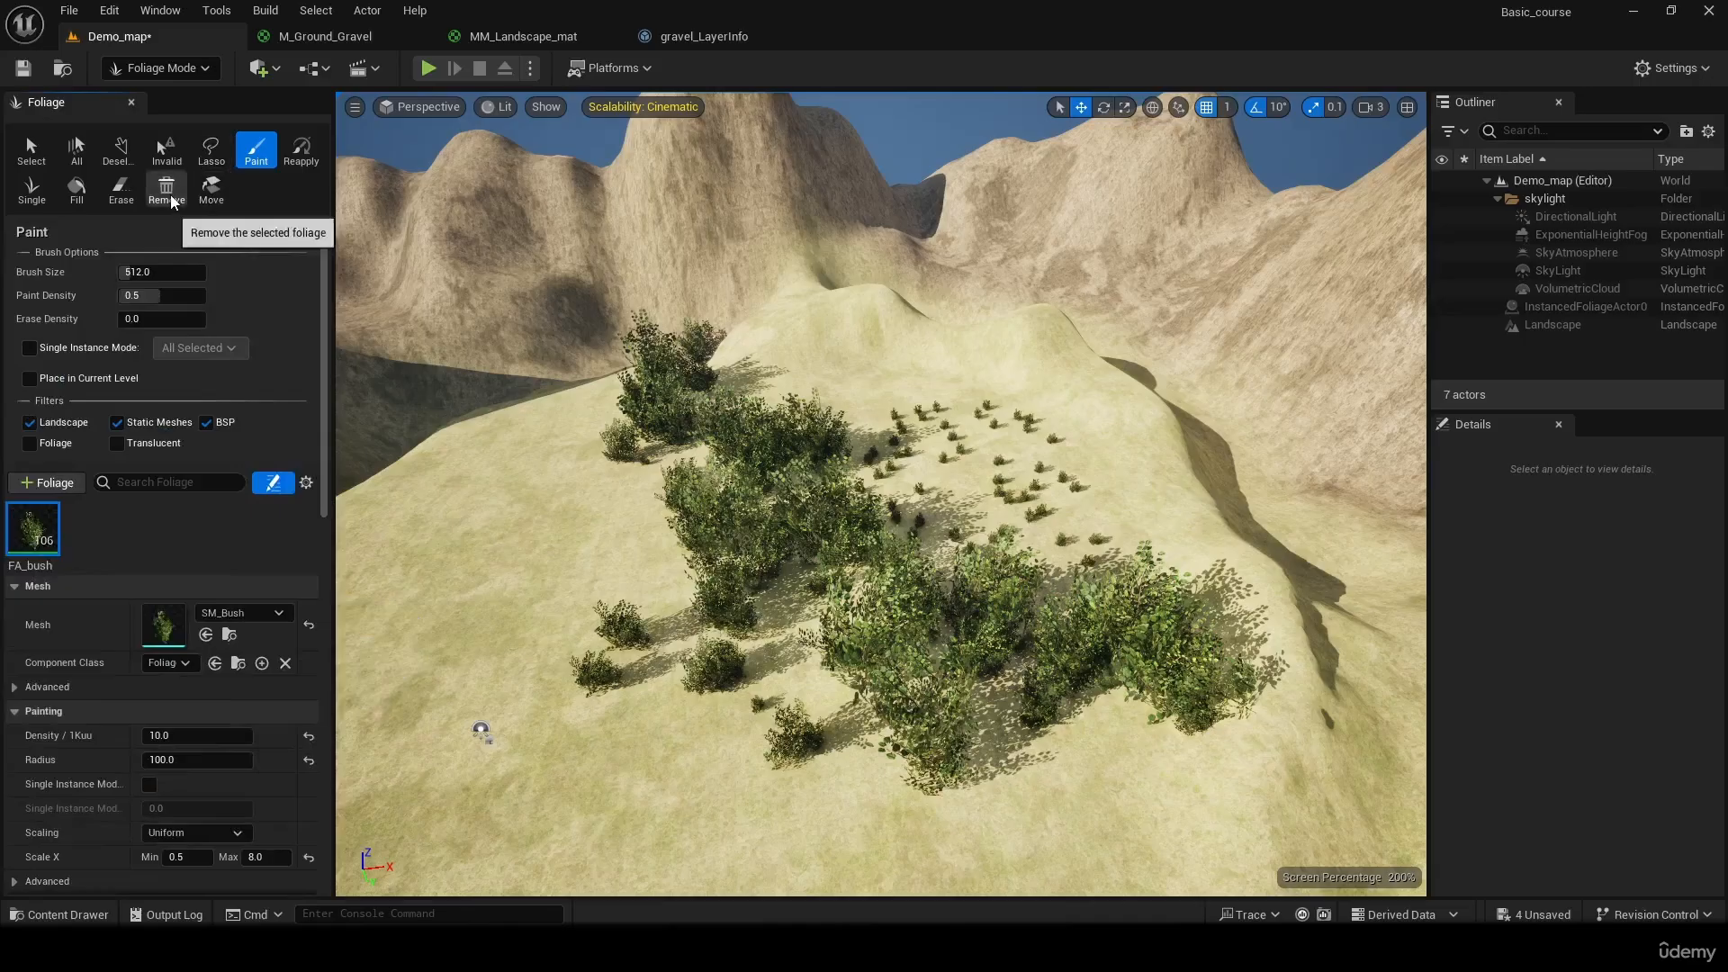
pyautogui.click(131, 193)
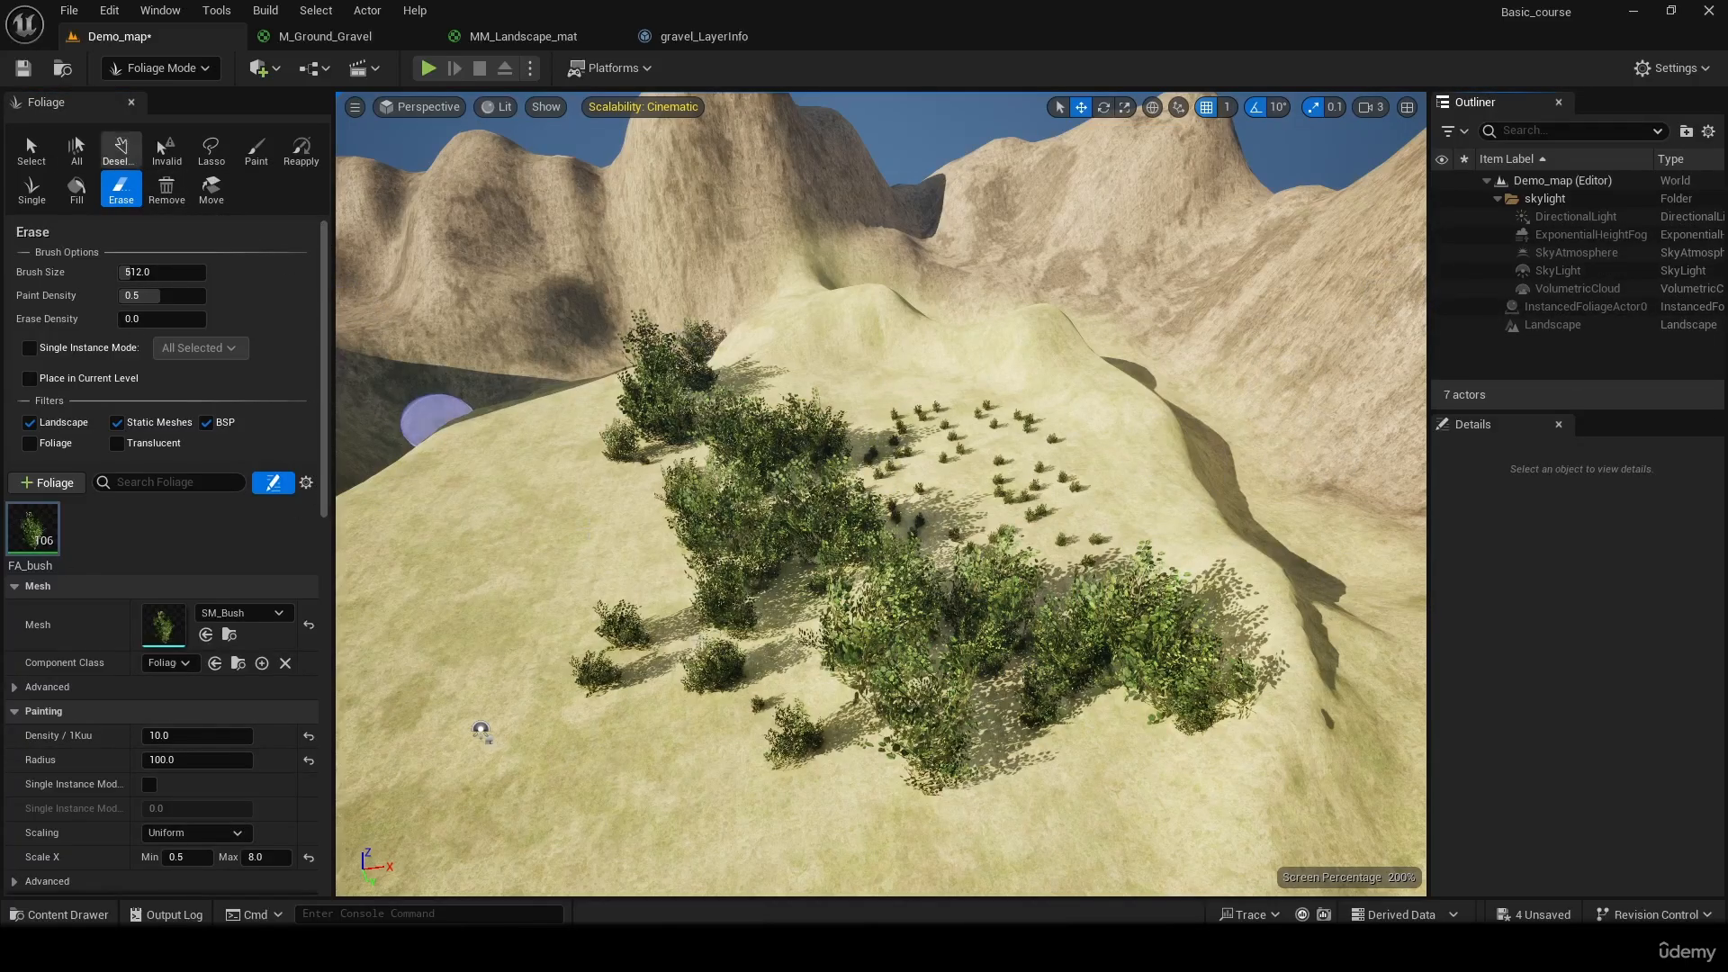
pyautogui.moveTo(781, 590)
pyautogui.mouseDown()
pyautogui.moveTo(841, 571)
pyautogui.moveTo(694, 498)
pyautogui.mouseUp()
pyautogui.moveTo(1197, 630)
pyautogui.mouseDown()
pyautogui.moveTo(914, 718)
pyautogui.moveTo(752, 563)
pyautogui.moveTo(822, 706)
pyautogui.moveTo(894, 563)
pyautogui.moveTo(1226, 374)
pyautogui.moveTo(886, 486)
pyautogui.moveTo(1041, 413)
pyautogui.moveTo(895, 462)
pyautogui.moveTo(876, 408)
pyautogui.moveTo(781, 457)
pyautogui.moveTo(610, 444)
pyautogui.moveTo(686, 396)
pyautogui.moveTo(721, 559)
pyautogui.mouseUp()
pyautogui.click(20, 70)
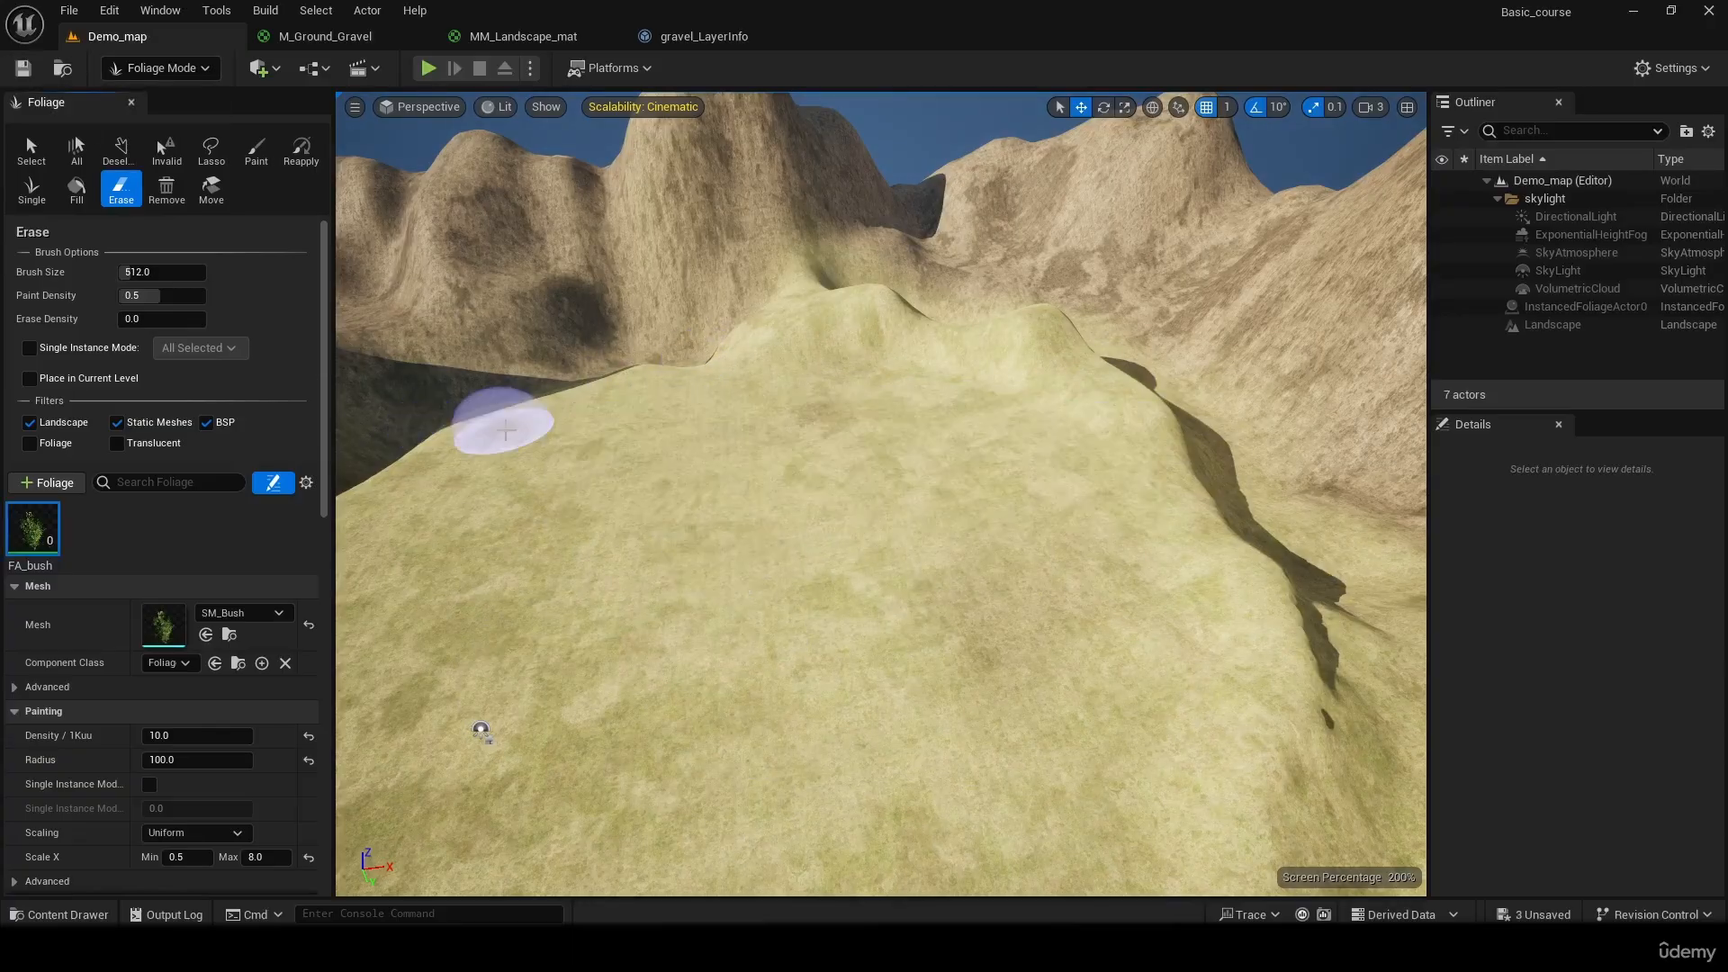
# Switch foliage editing from Erase to single-instance placement, and finally to the Select tool
pyautogui.moveTo(560, 441)
pyautogui.mouseDown(button='right')
pyautogui.moveTo(459, 468)
pyautogui.moveTo(225, 387)
pyautogui.moveTo(396, 549)
pyautogui.moveTo(180, 495)
pyautogui.mouseUp(button='right')
pyautogui.moveTo(734, 410)
pyautogui.mouseDown(button='right')
pyautogui.moveTo(504, 360)
pyautogui.moveTo(432, 297)
pyautogui.moveTo(351, 310)
pyautogui.moveTo(270, 284)
pyautogui.moveTo(233, 310)
pyautogui.moveTo(351, 324)
pyautogui.moveTo(477, 387)
pyautogui.moveTo(621, 427)
pyautogui.moveTo(508, 396)
pyautogui.mouseUp(button='right')
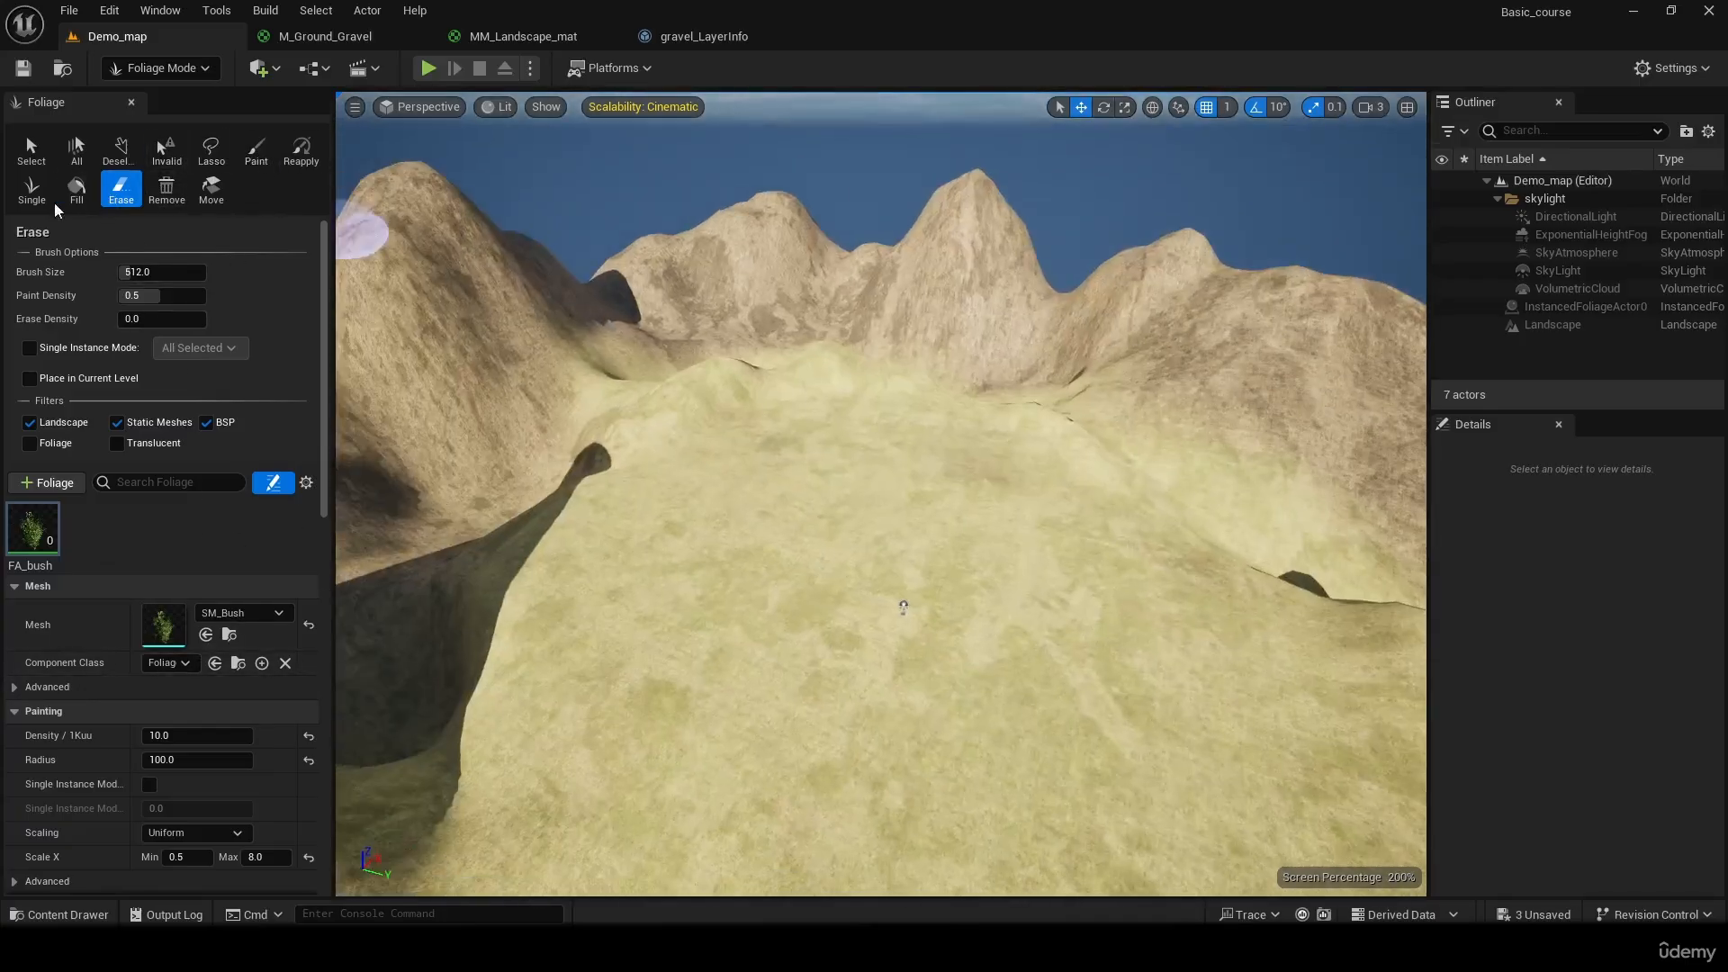
pyautogui.click(32, 191)
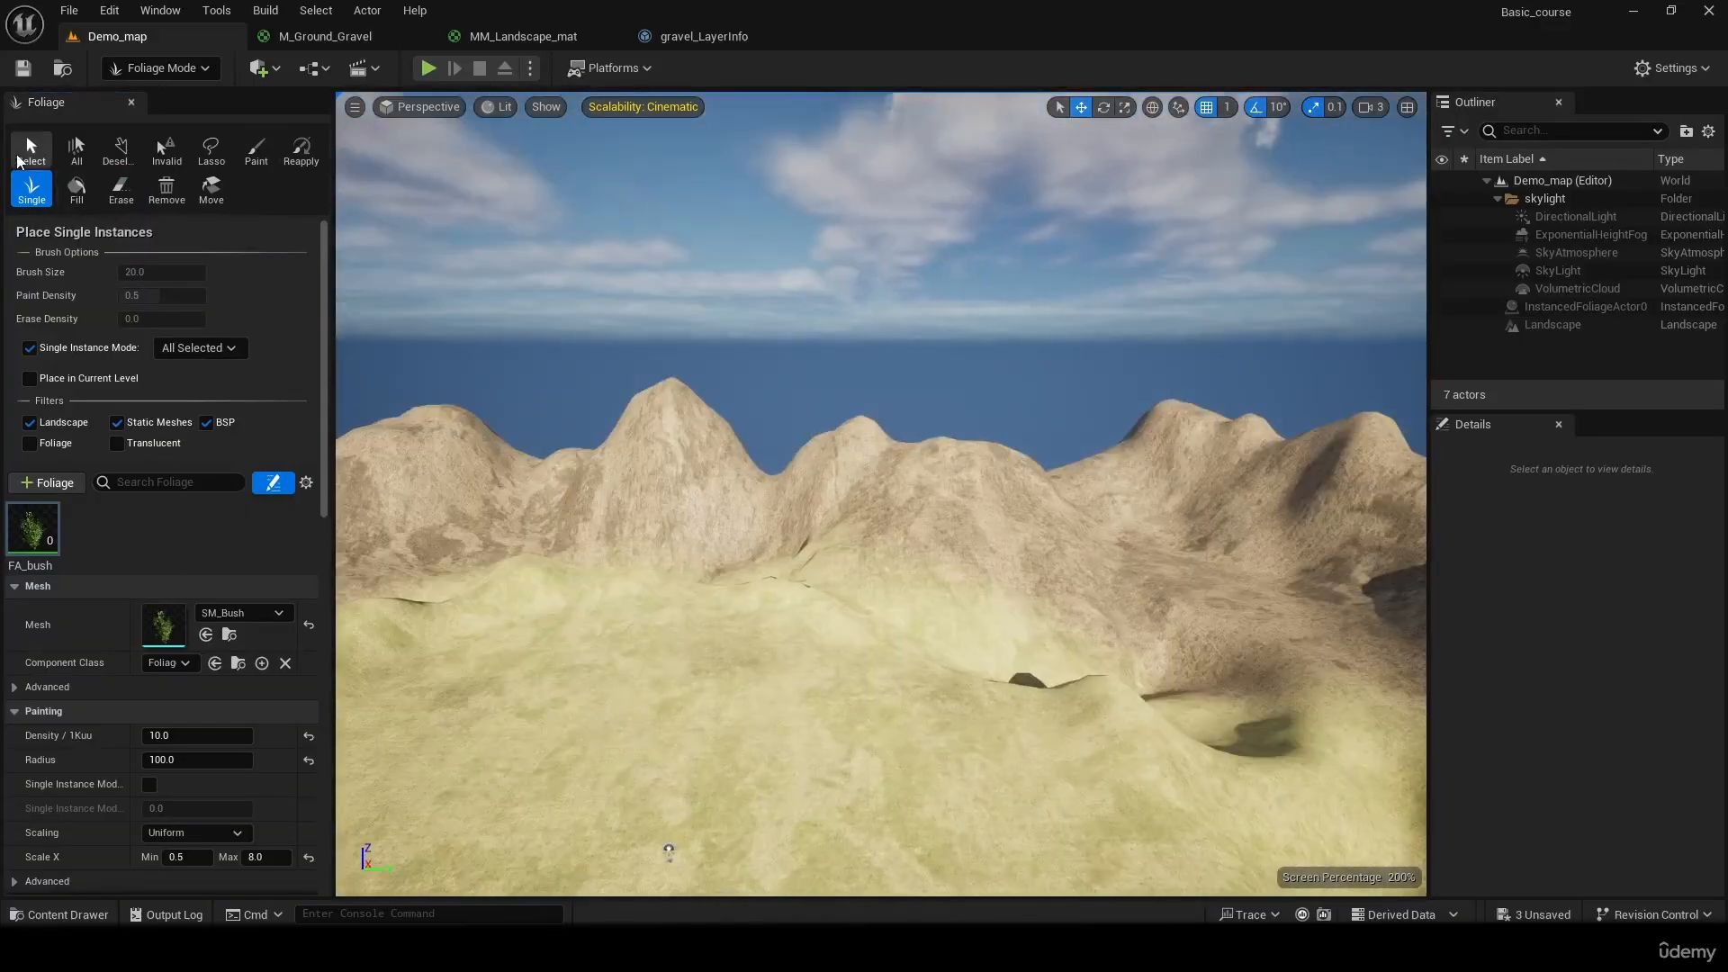
pyautogui.click(27, 142)
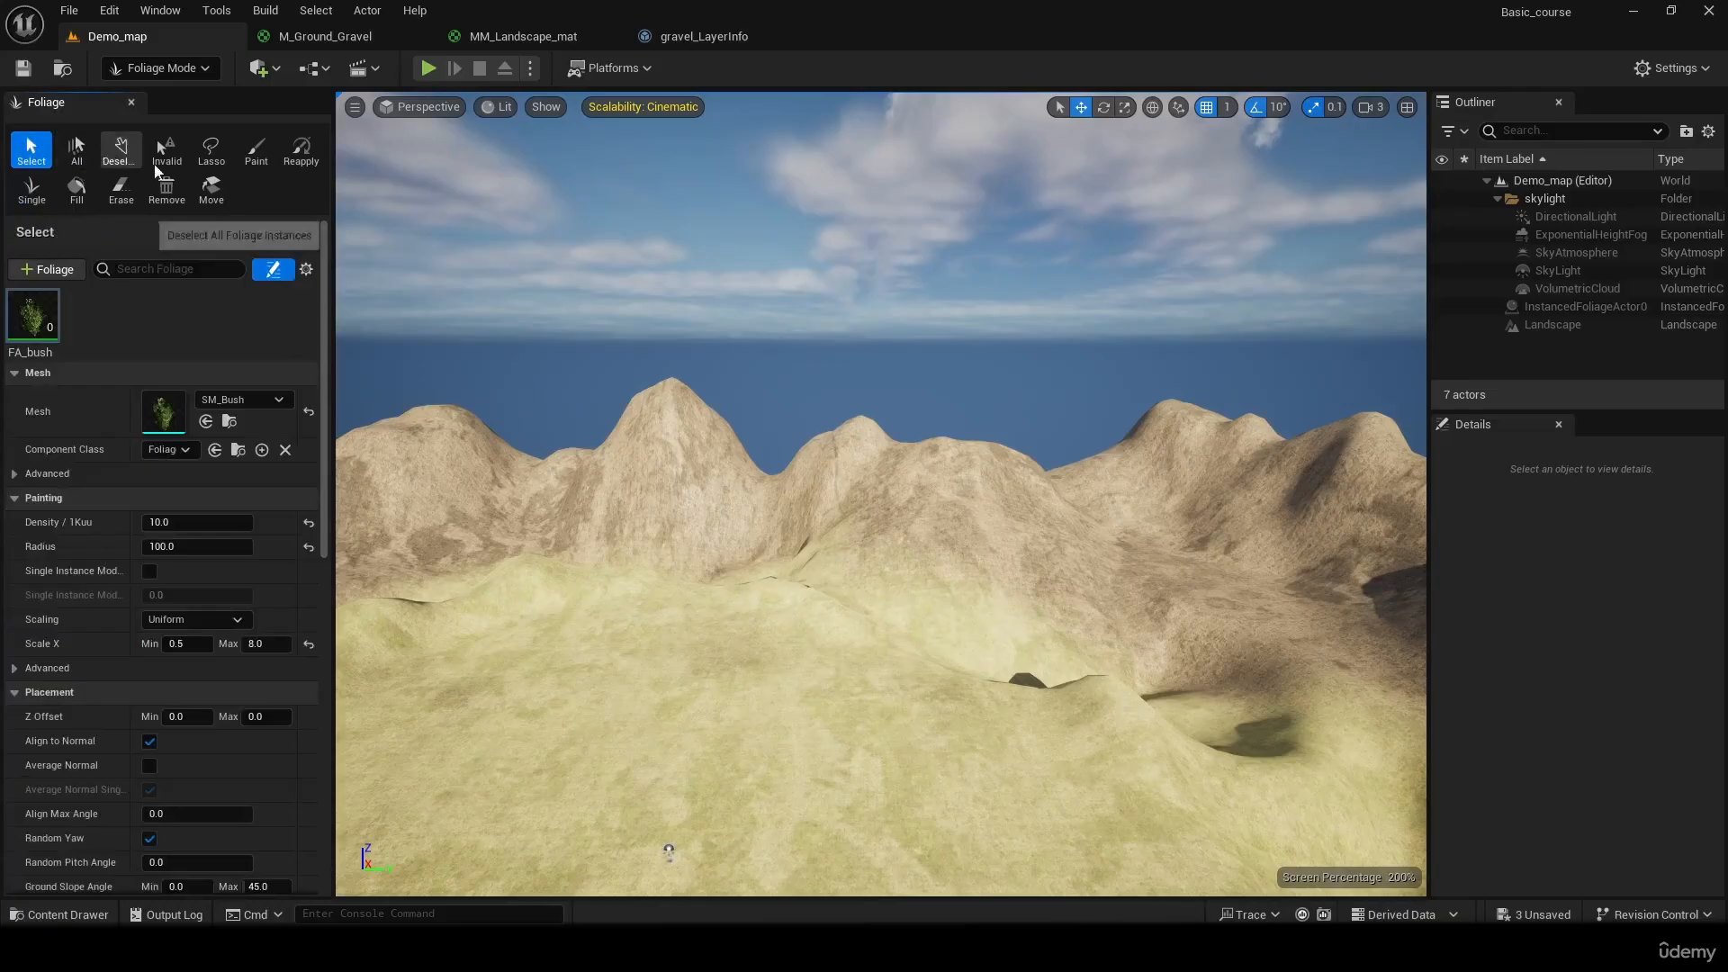
pyautogui.moveTo(630, 450); pyautogui.dragTo(405, 567, button='right')
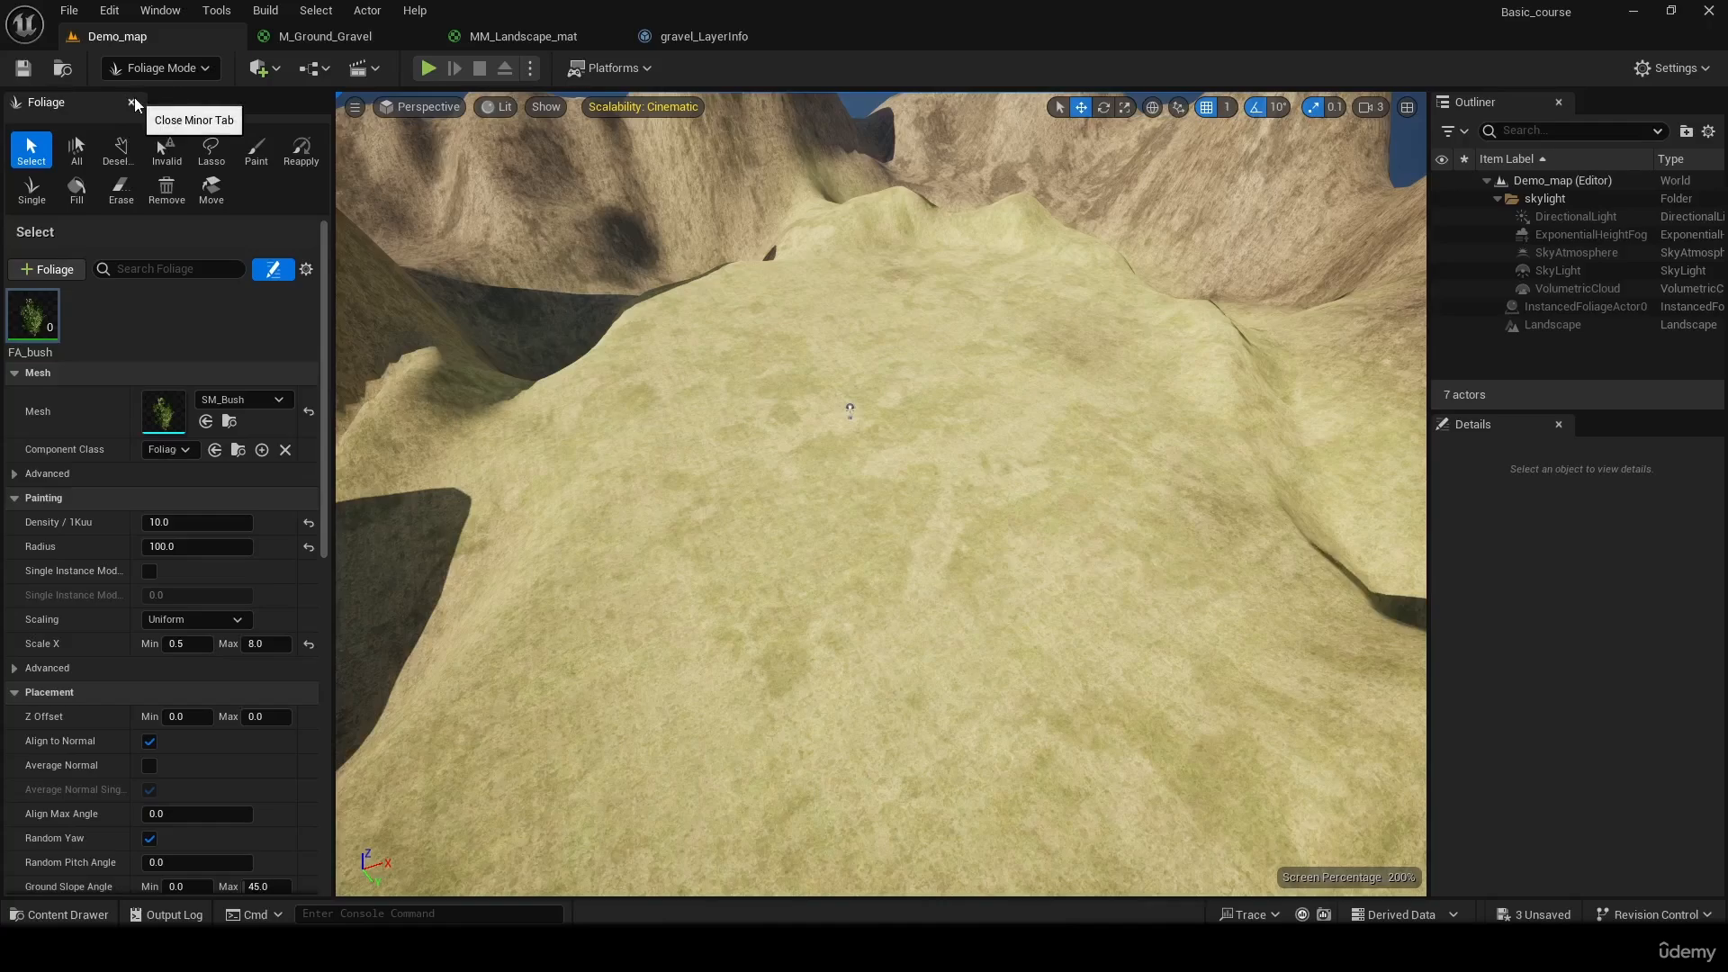
# Close the Foliage tools and save Demo_map
pyautogui.moveTo(12, 331)
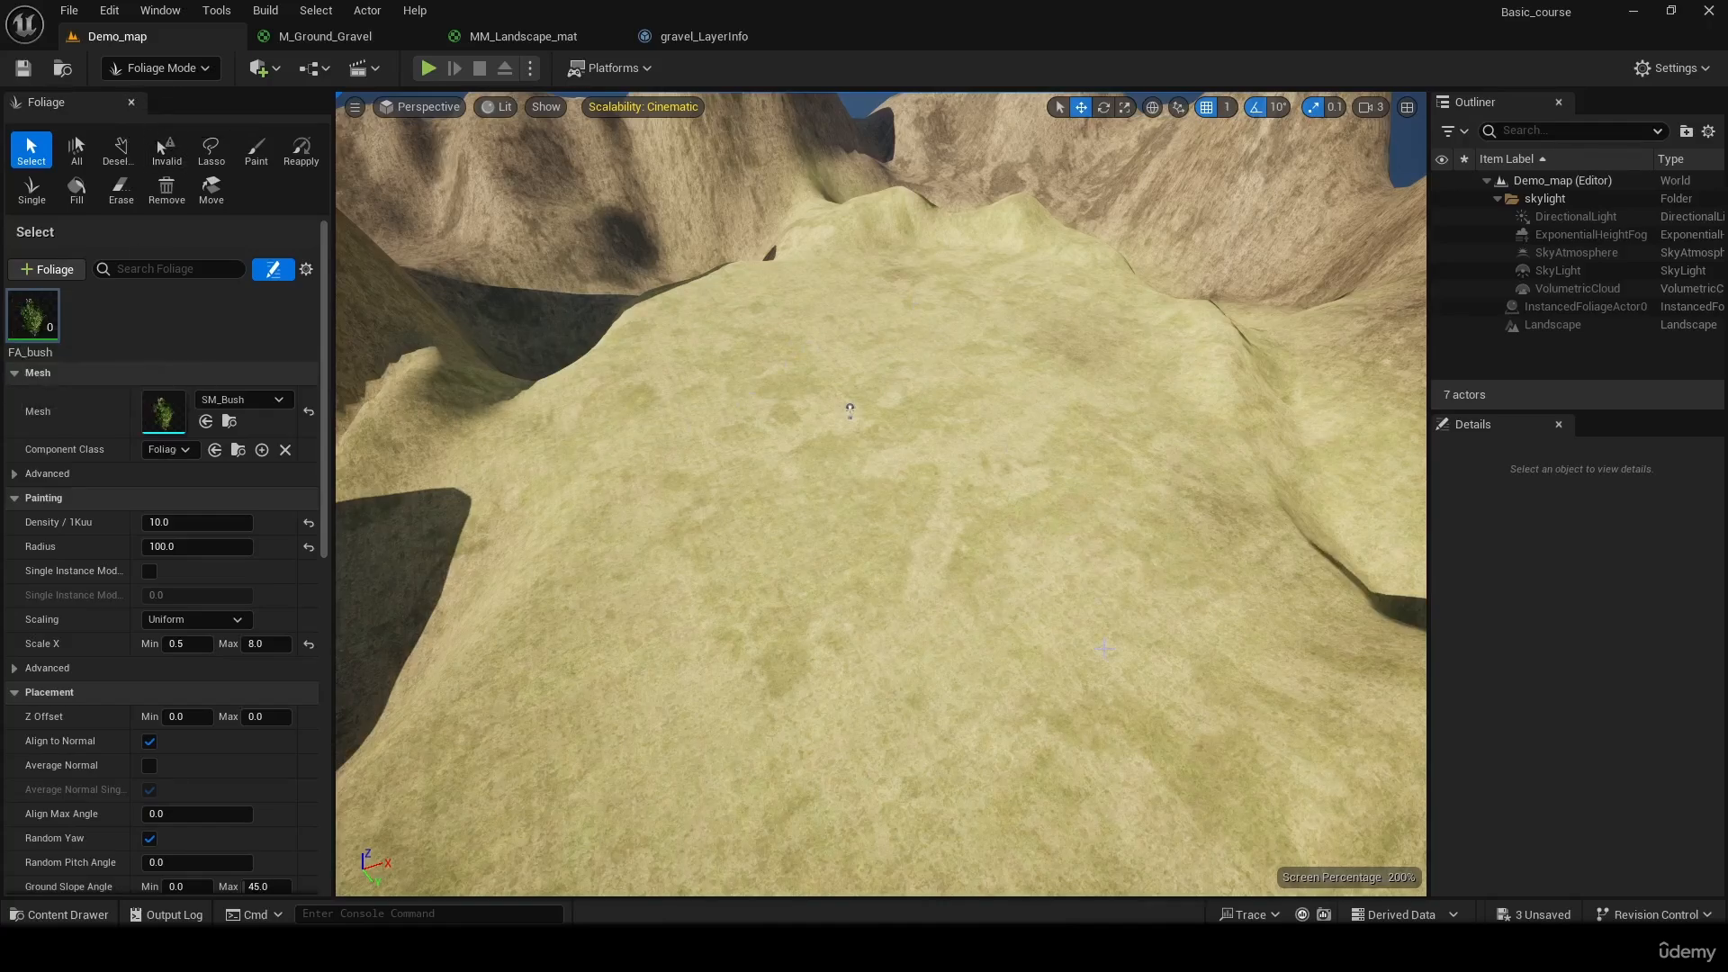
pyautogui.click(129, 103)
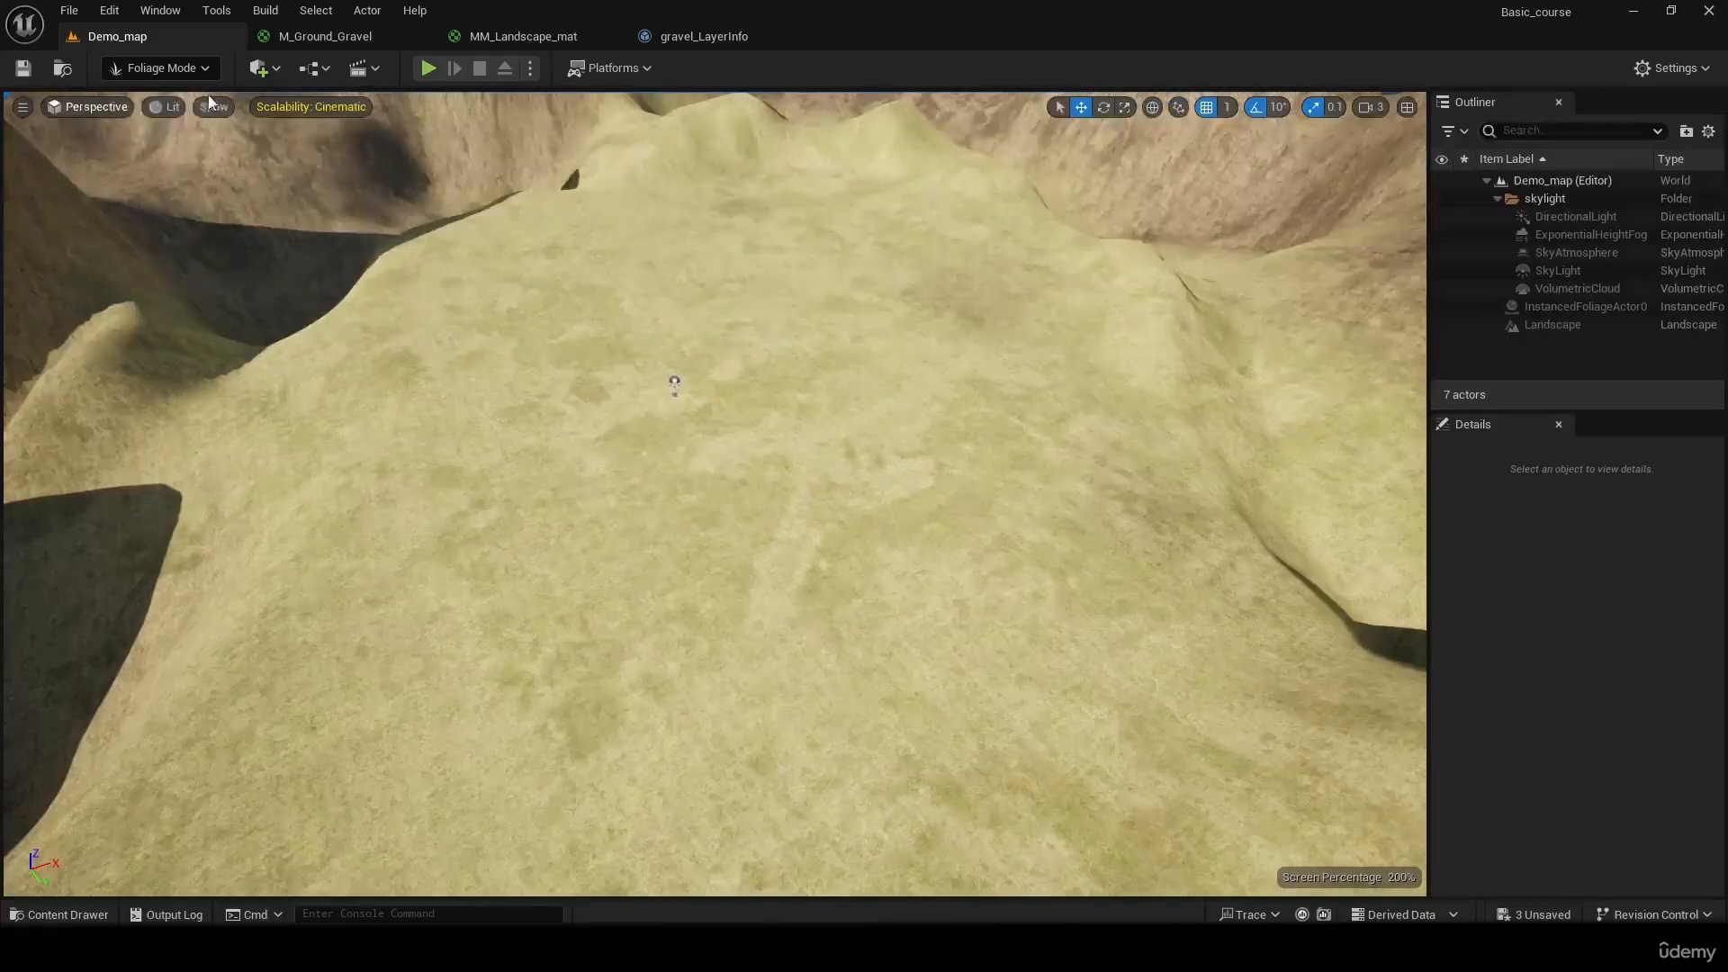
pyautogui.click(23, 68)
# Delete the NewLandscapeGrassType asset from the Content folder
pyautogui.hotkey('ctrl', 'space')
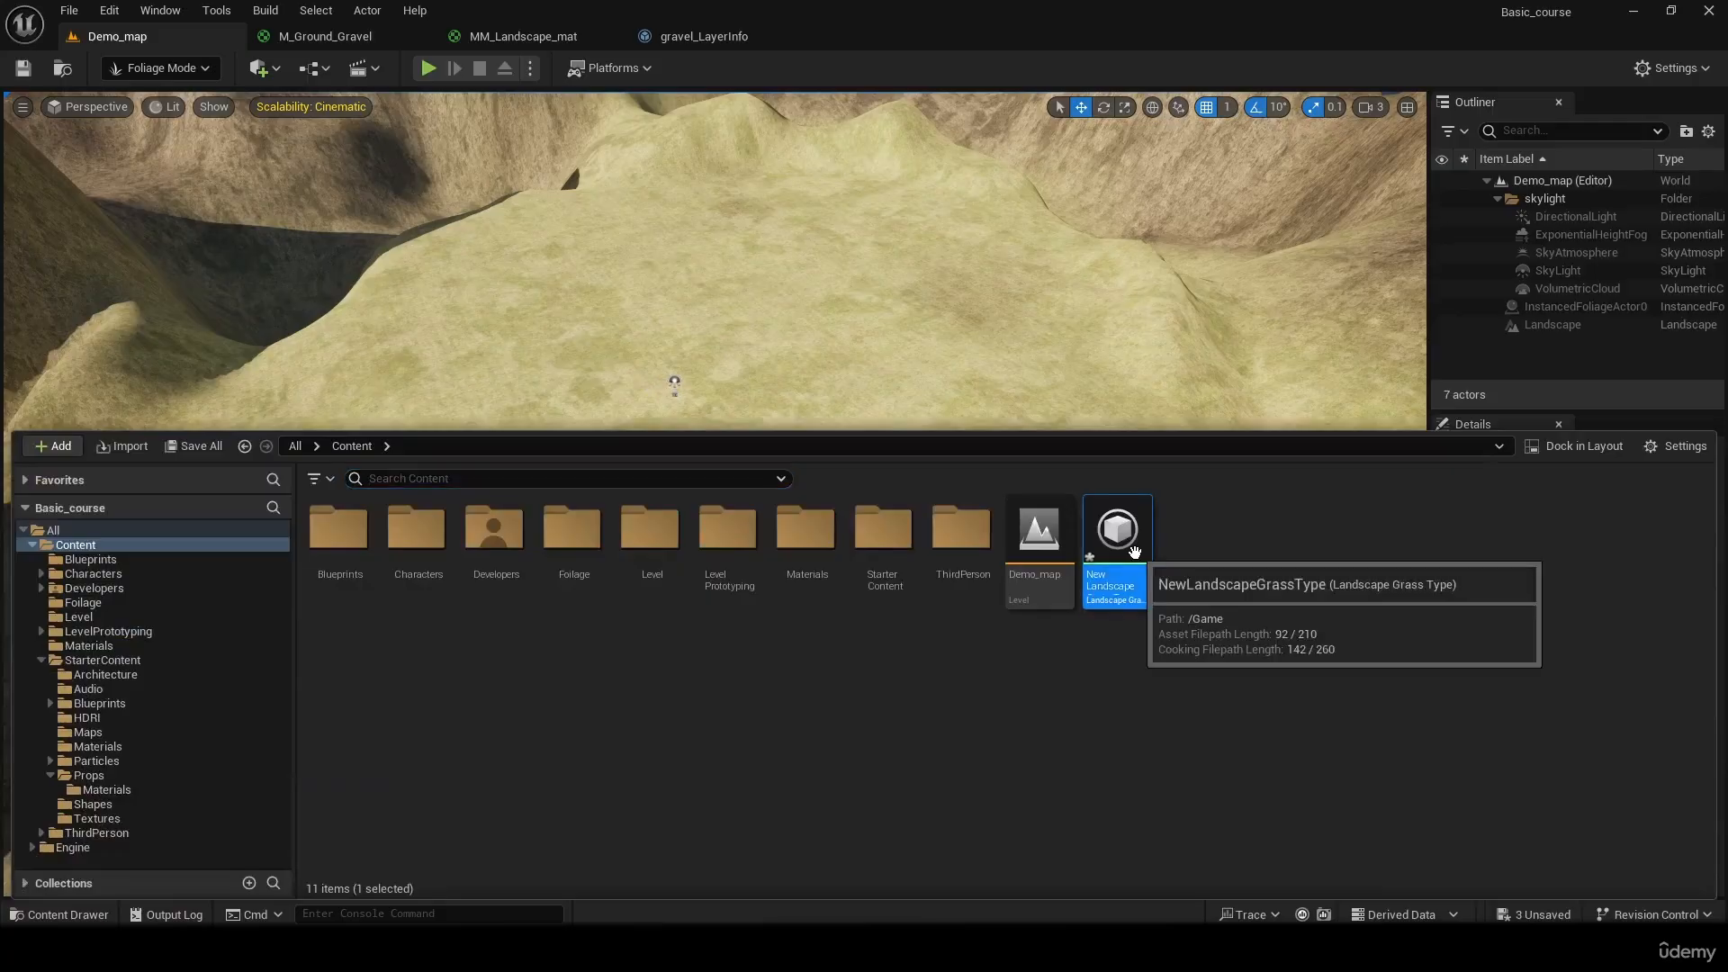
pyautogui.press('Delete')
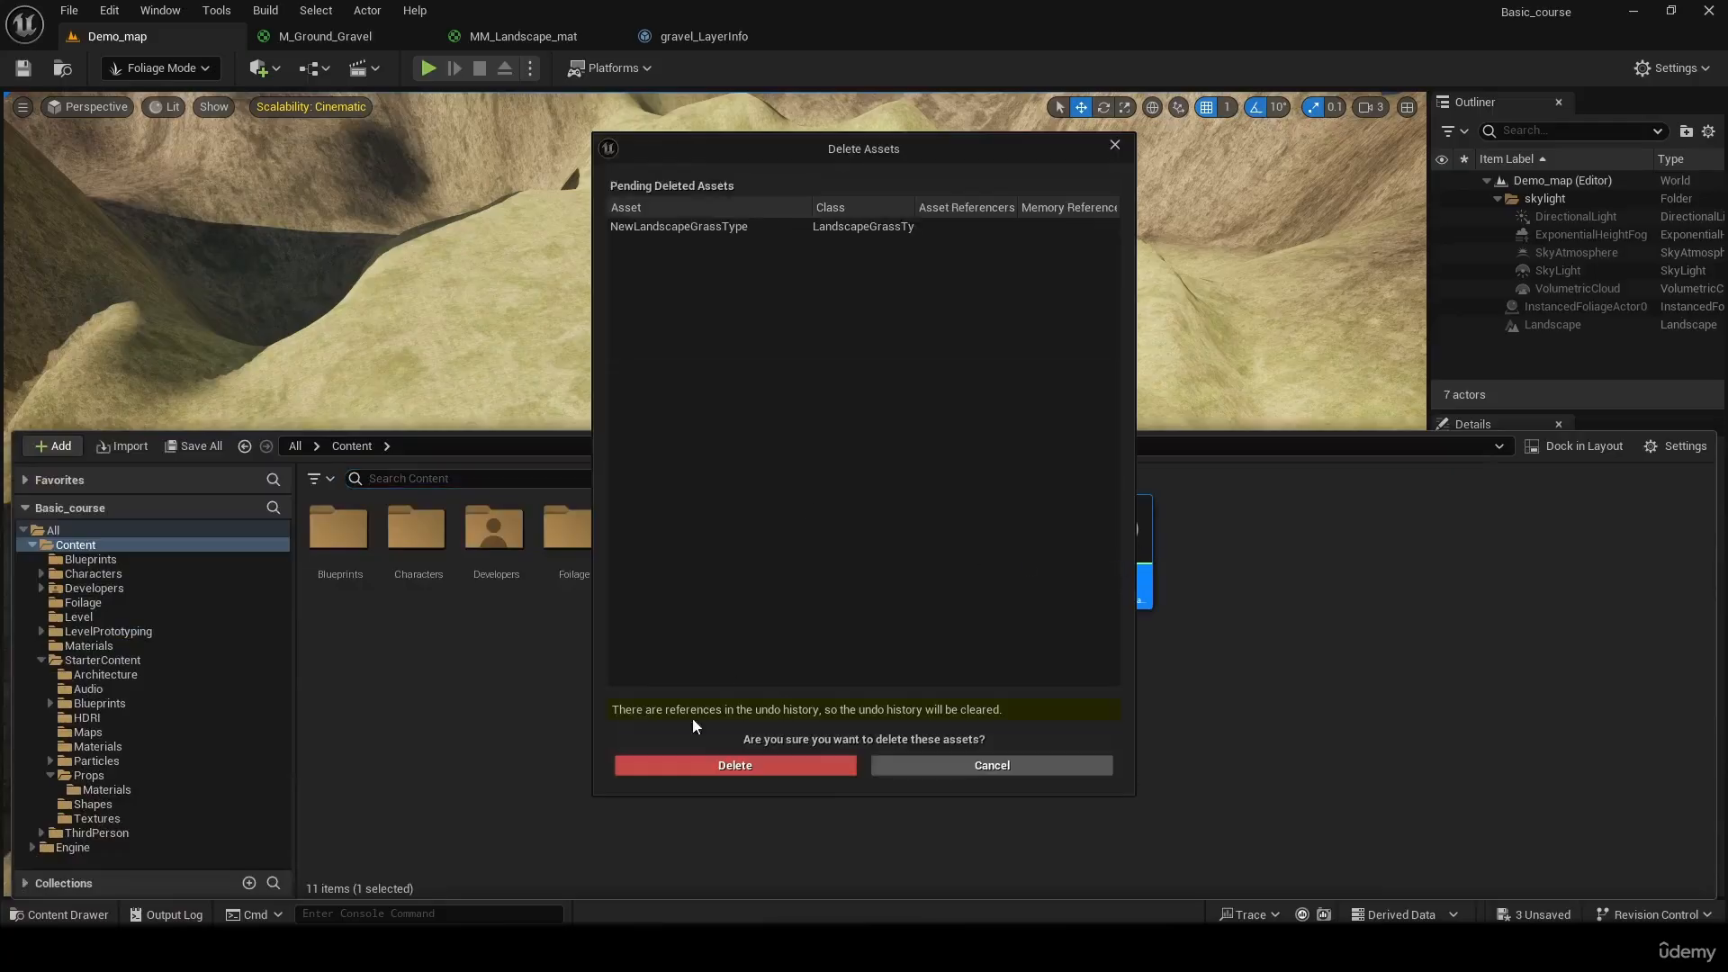
pyautogui.click(698, 766)
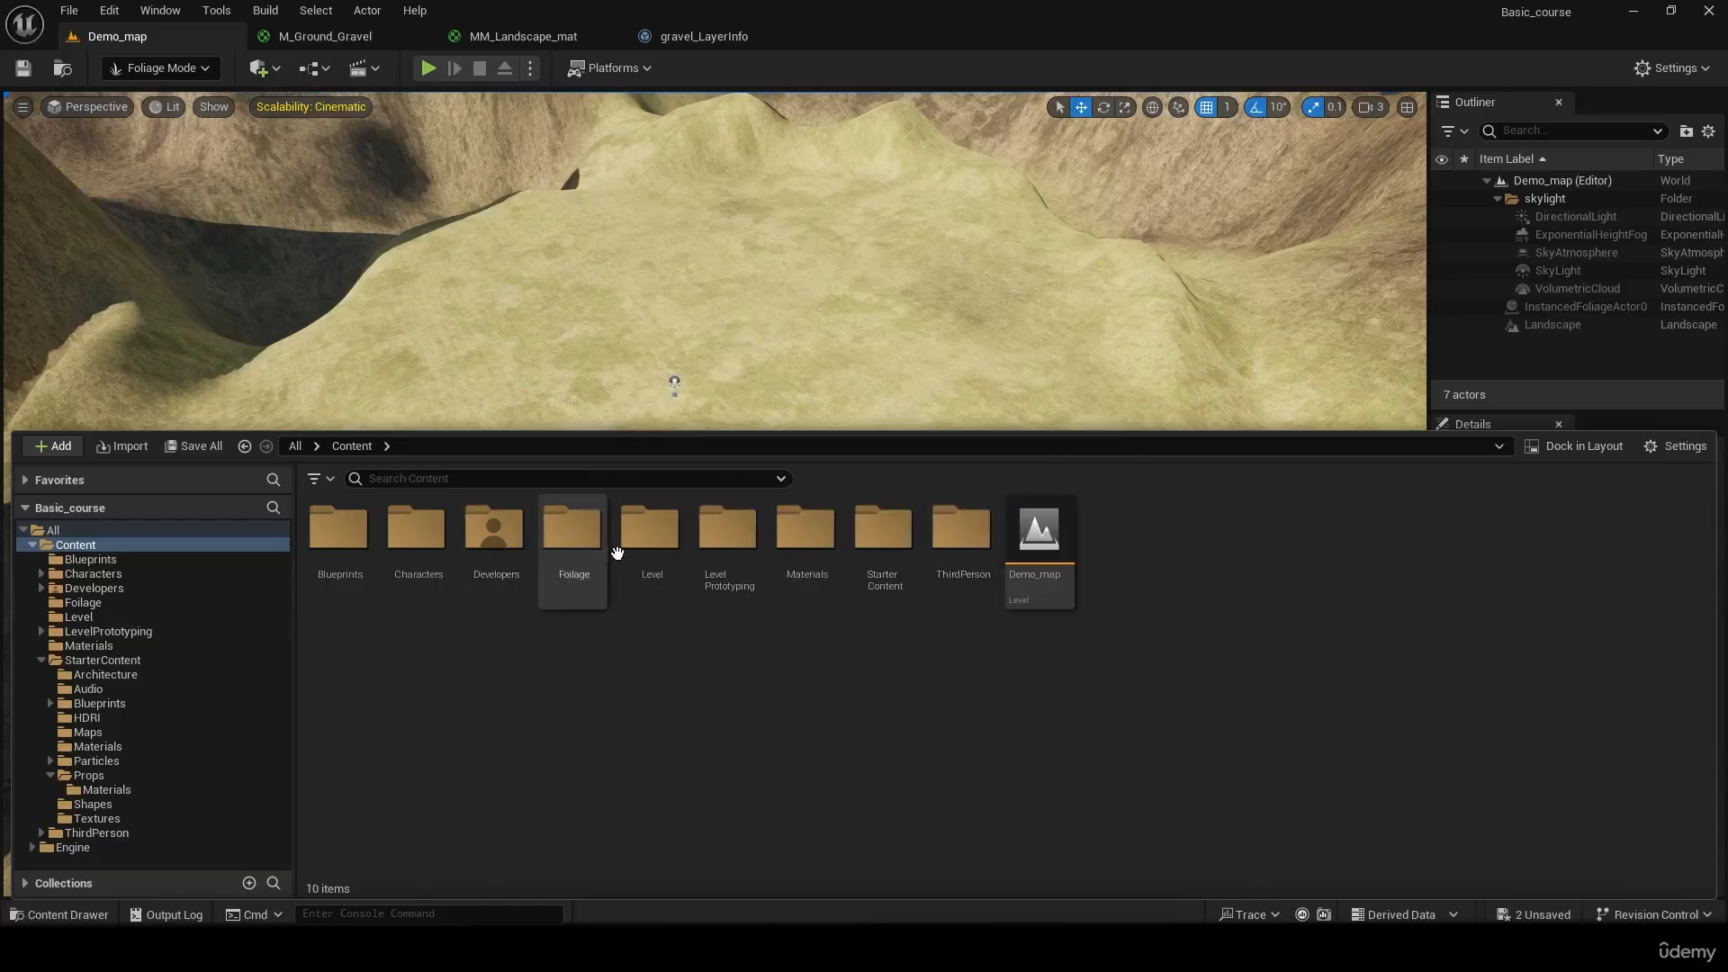
# Create a Landscape Grass Type asset inside the Foliage folder, keeping its default name
pyautogui.doubleClick(576, 536)
pyautogui.rightClick(497, 628)
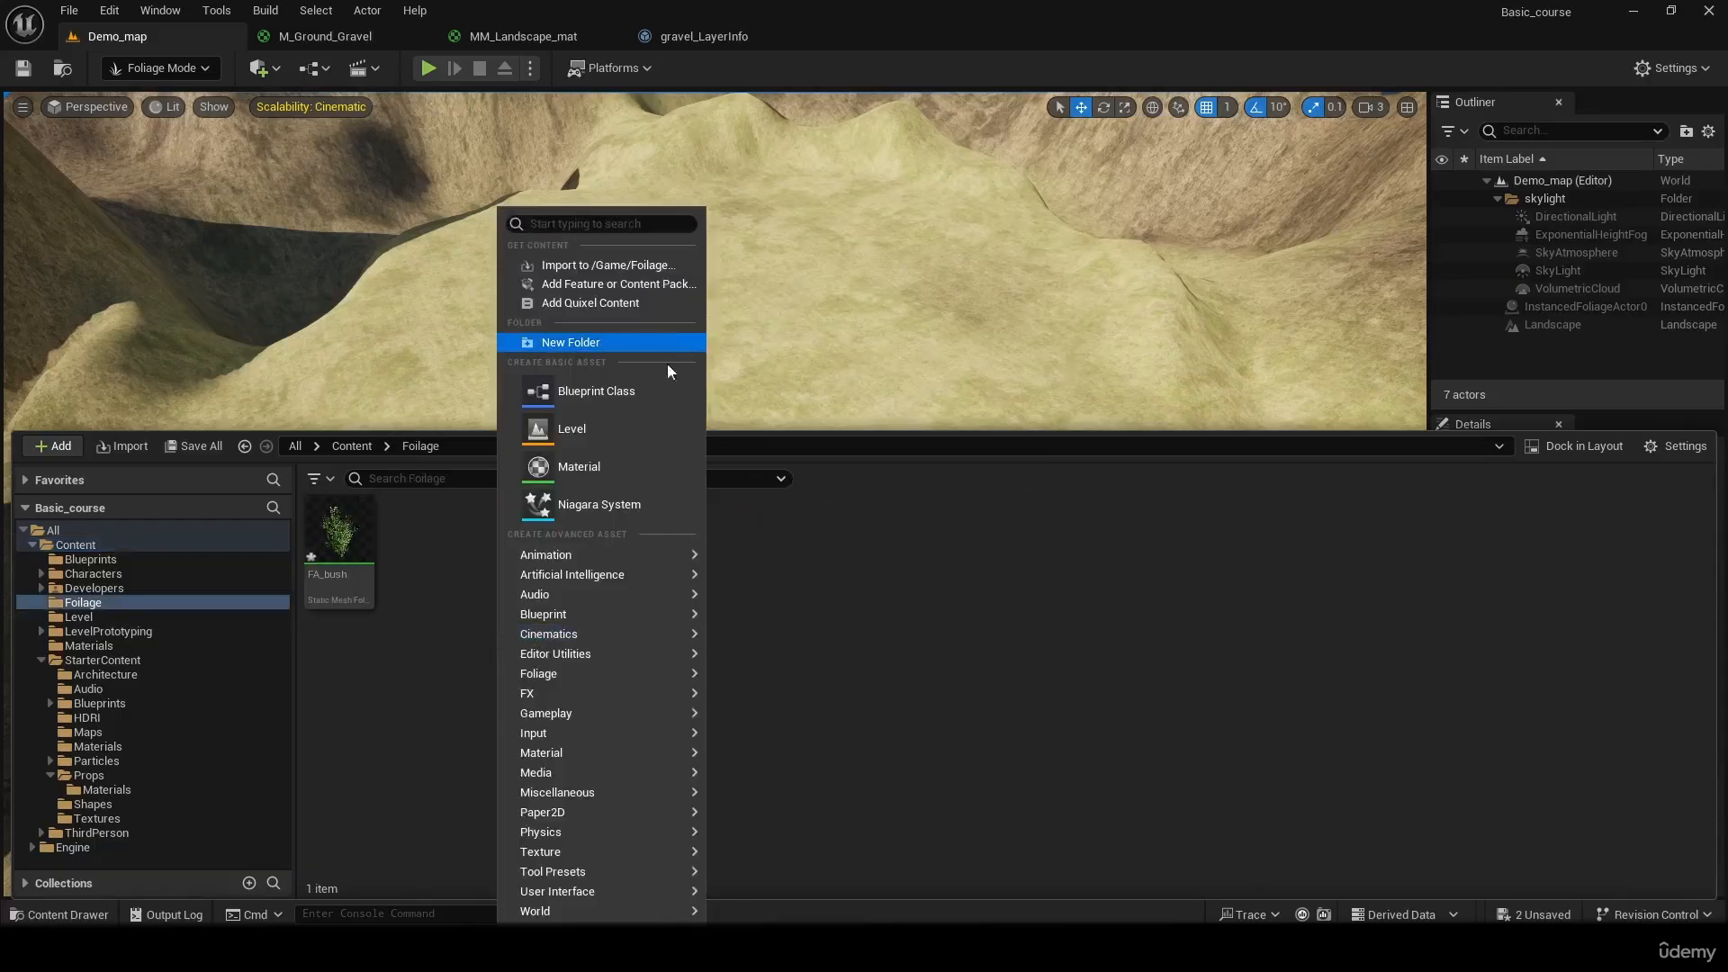
pyautogui.moveTo(592, 675)
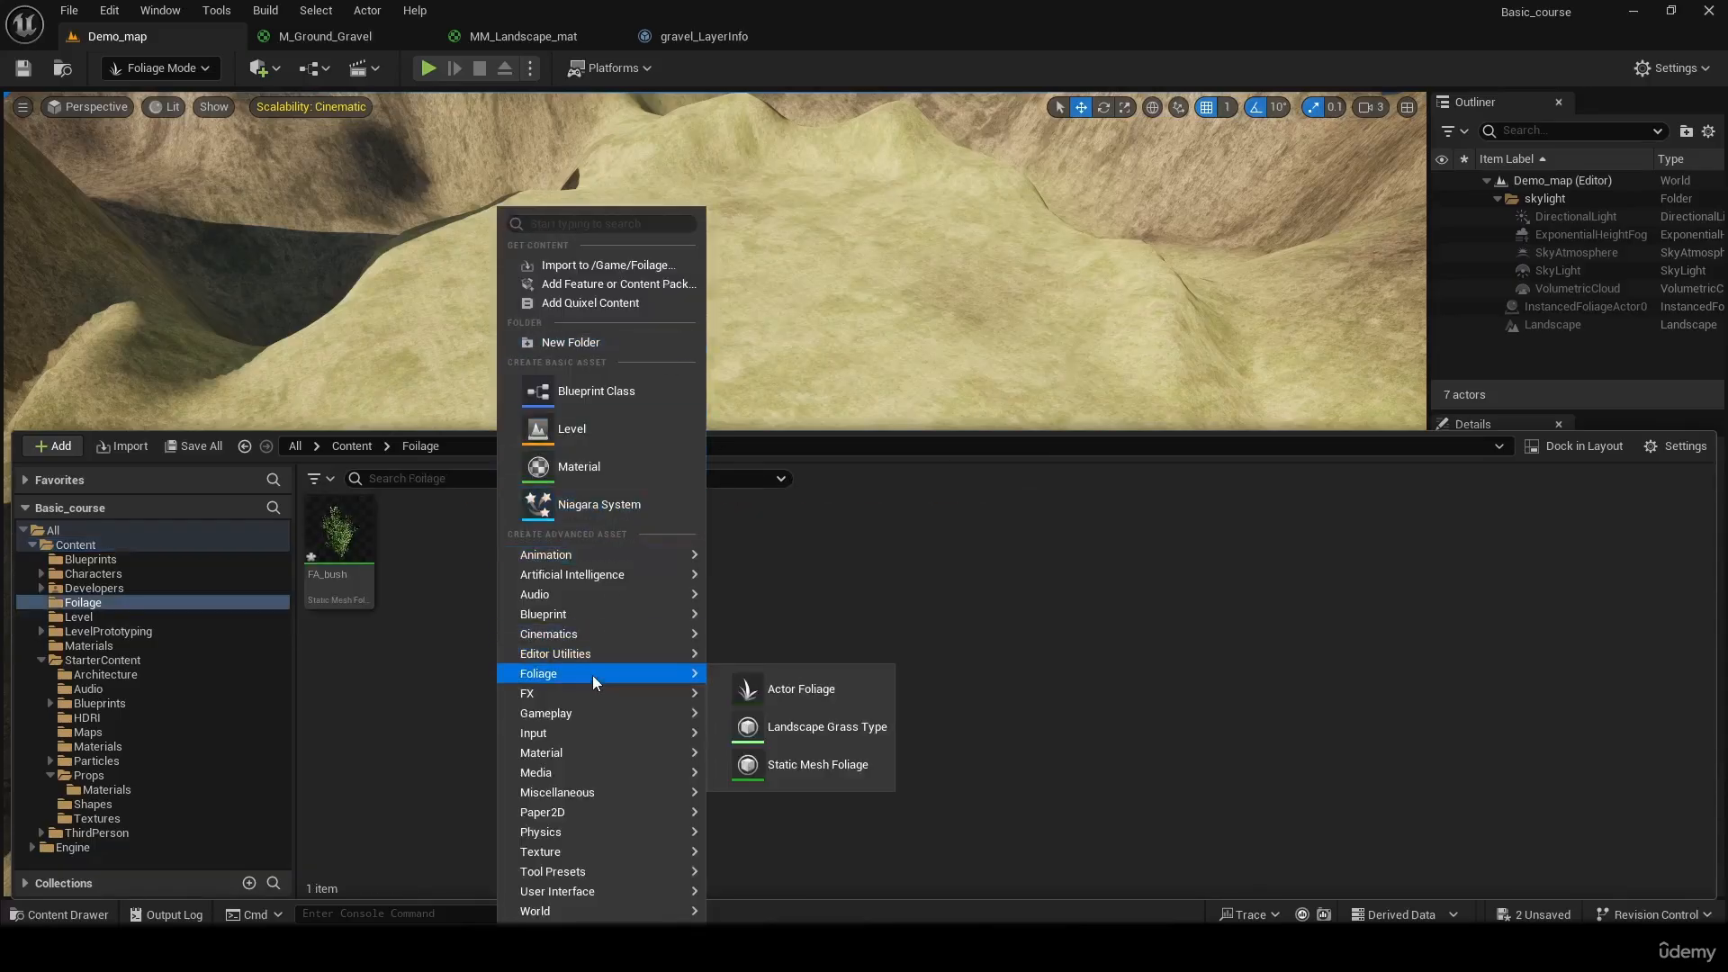
pyautogui.click(875, 729)
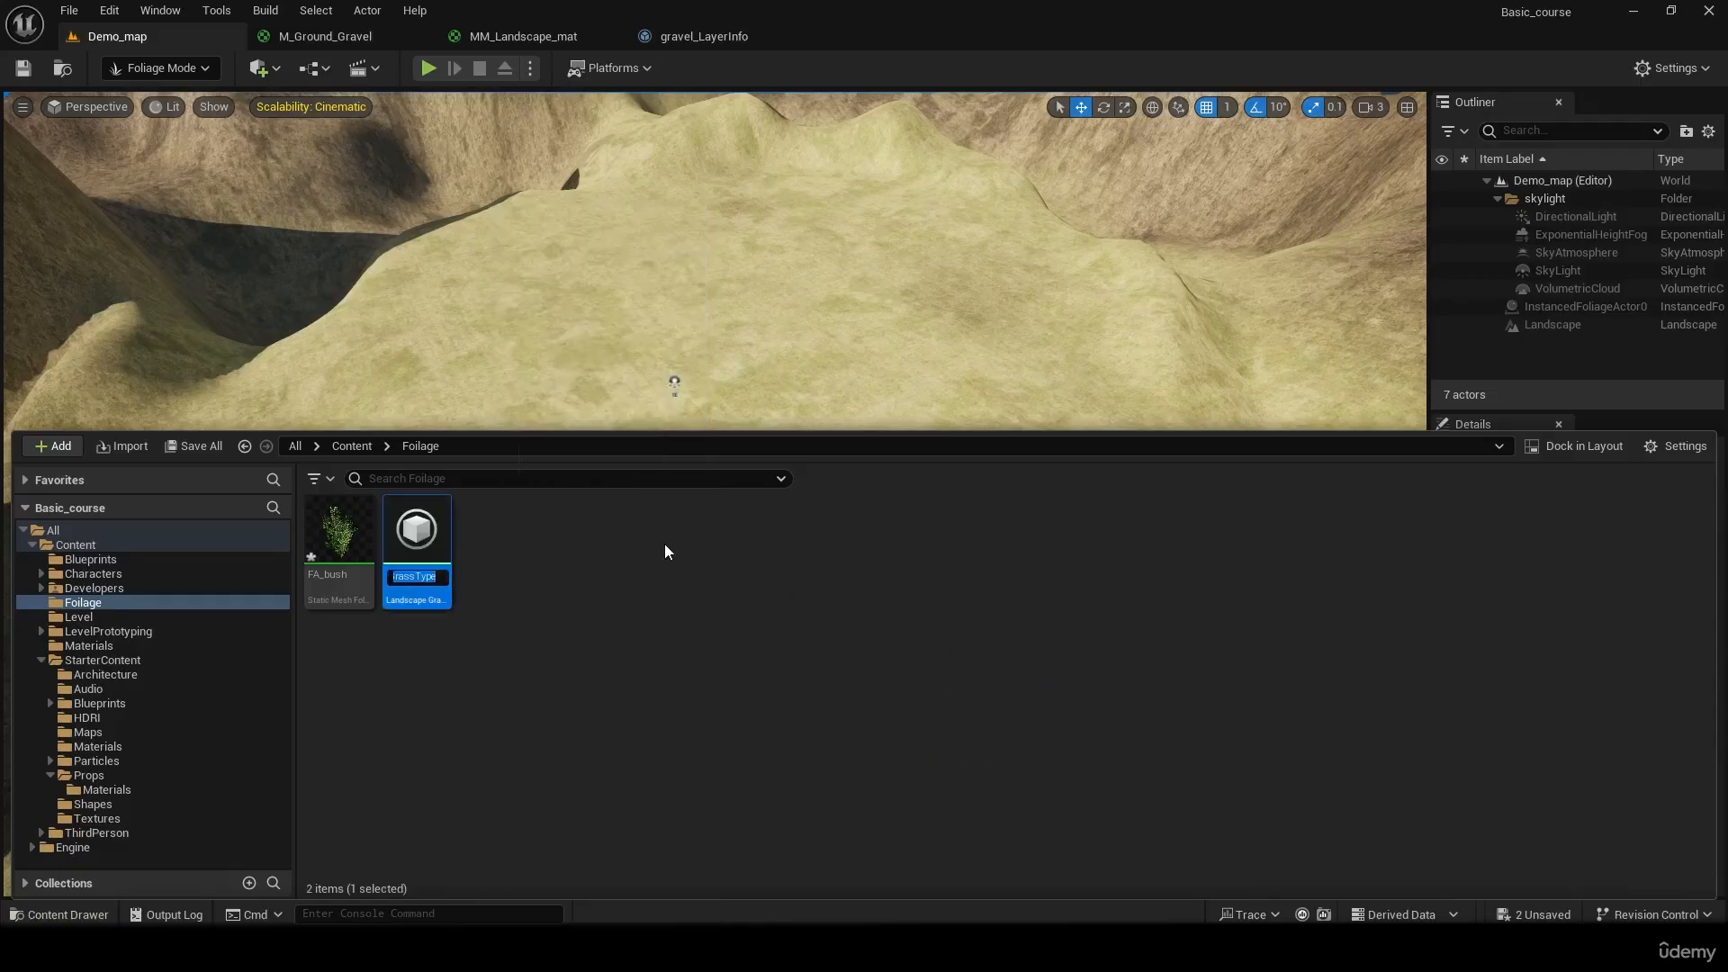
pyautogui.press('Return')
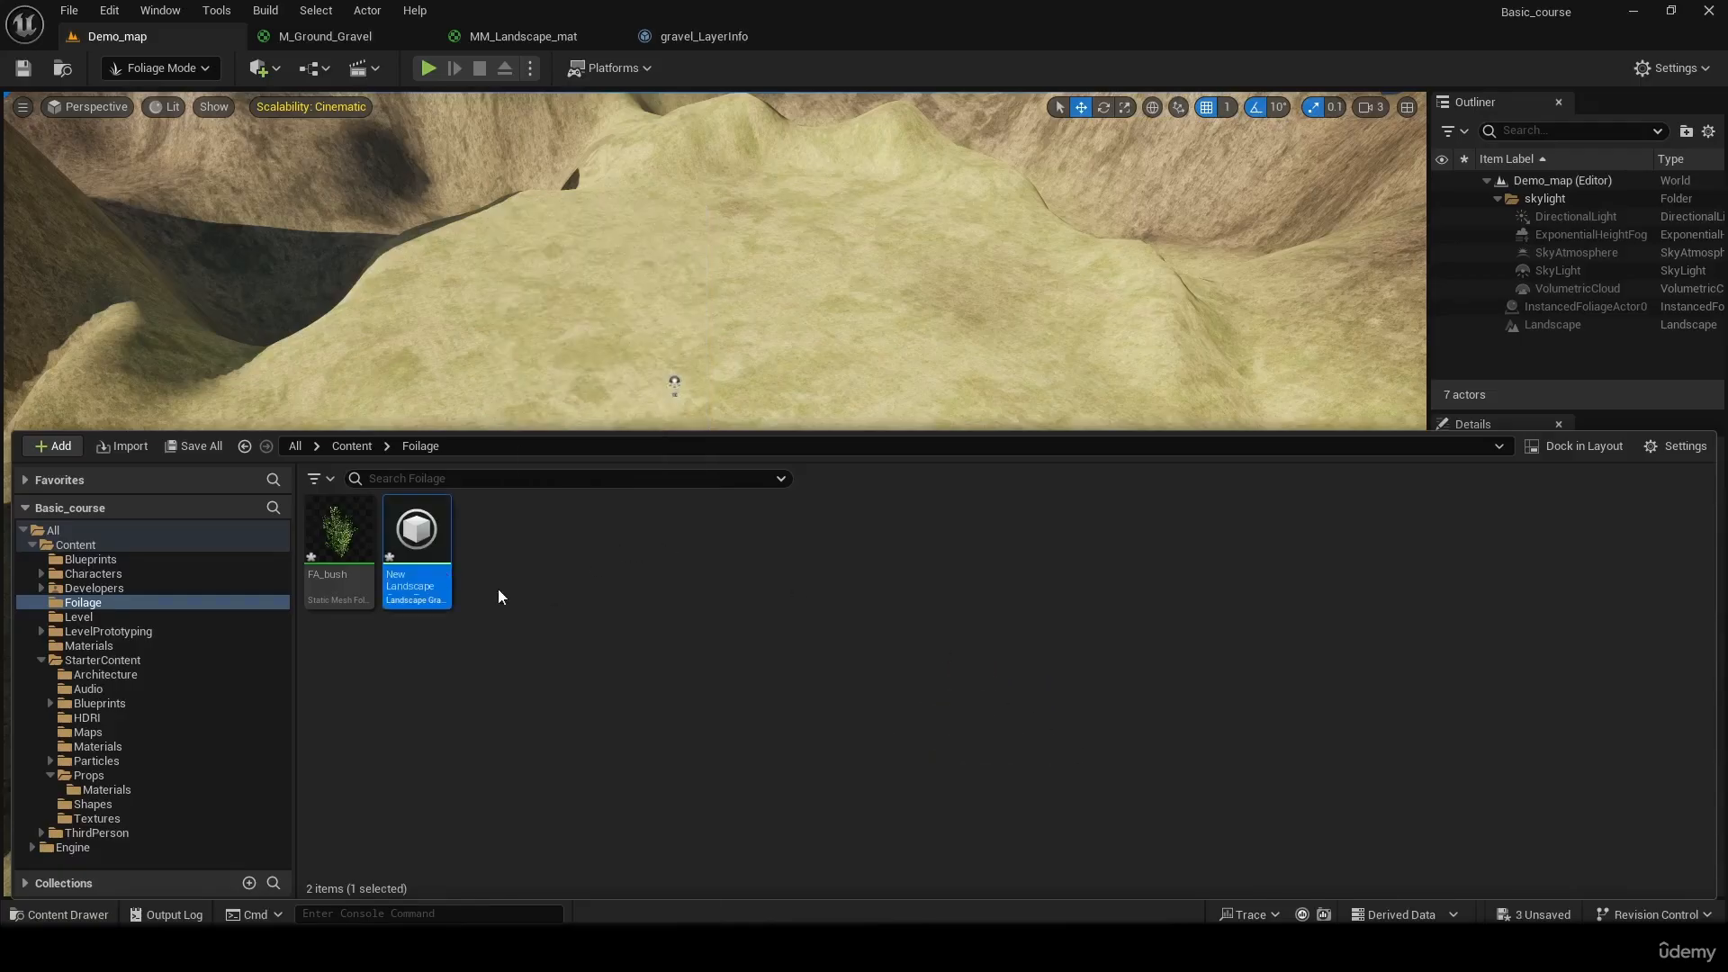
# Rename the new landscape grass type as LGT_bush and open it for editing
pyautogui.rightClick(417, 591)
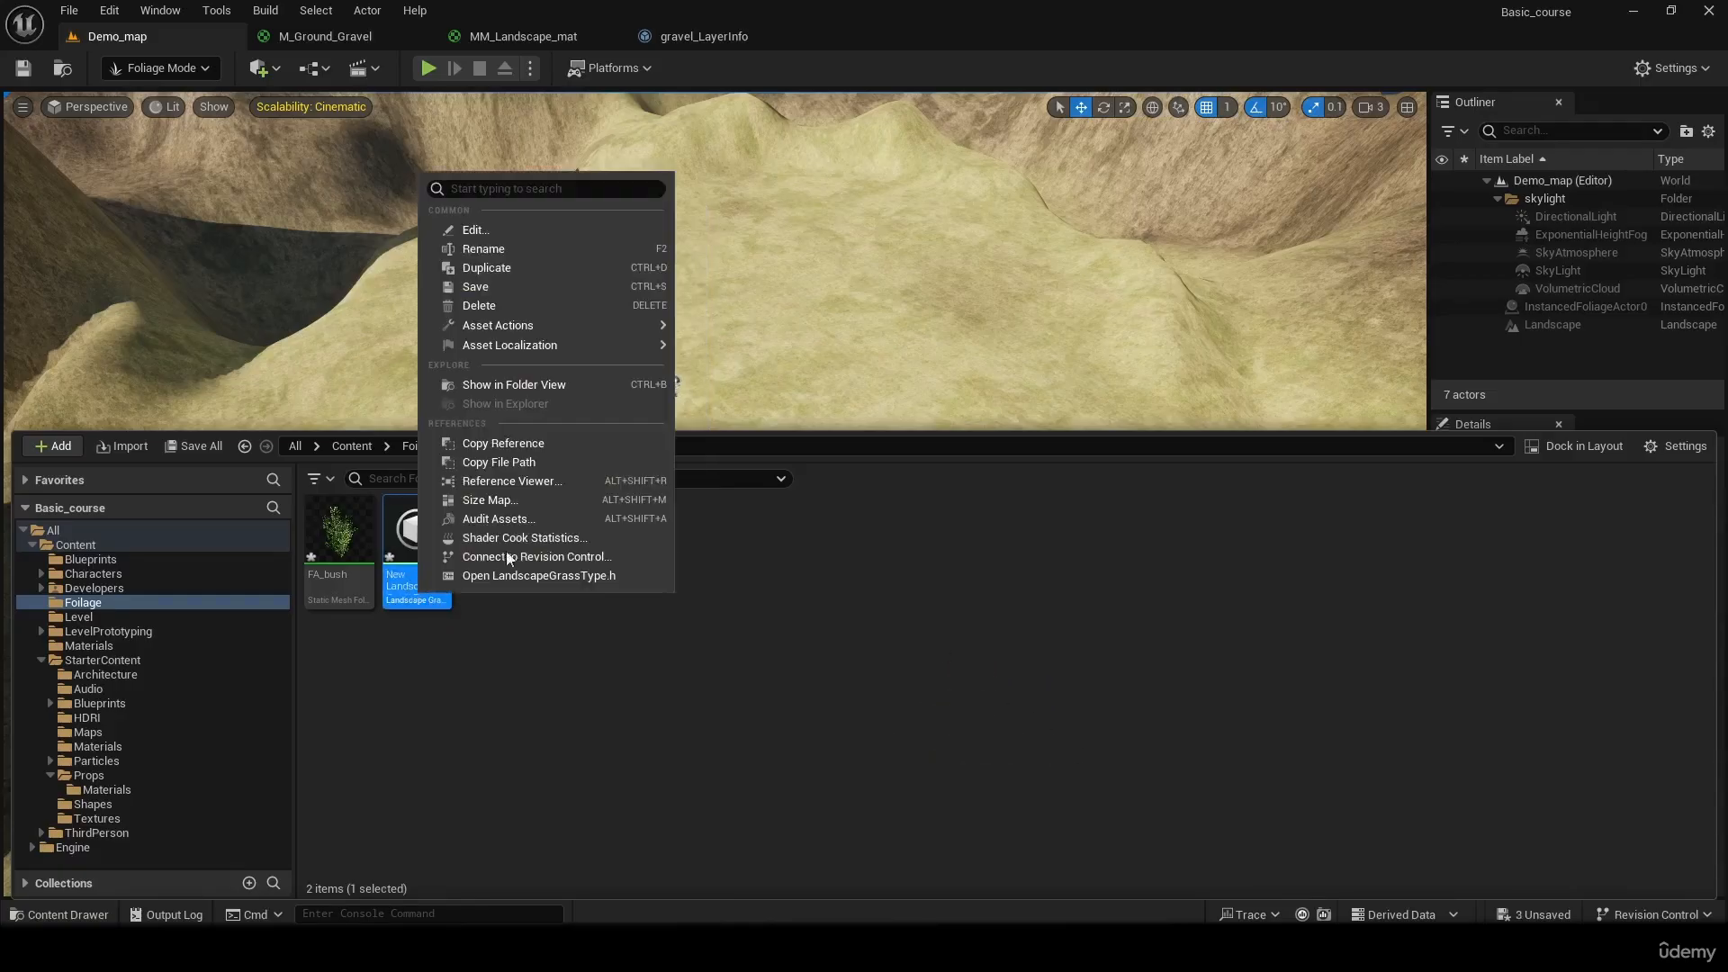
pyautogui.click(504, 257)
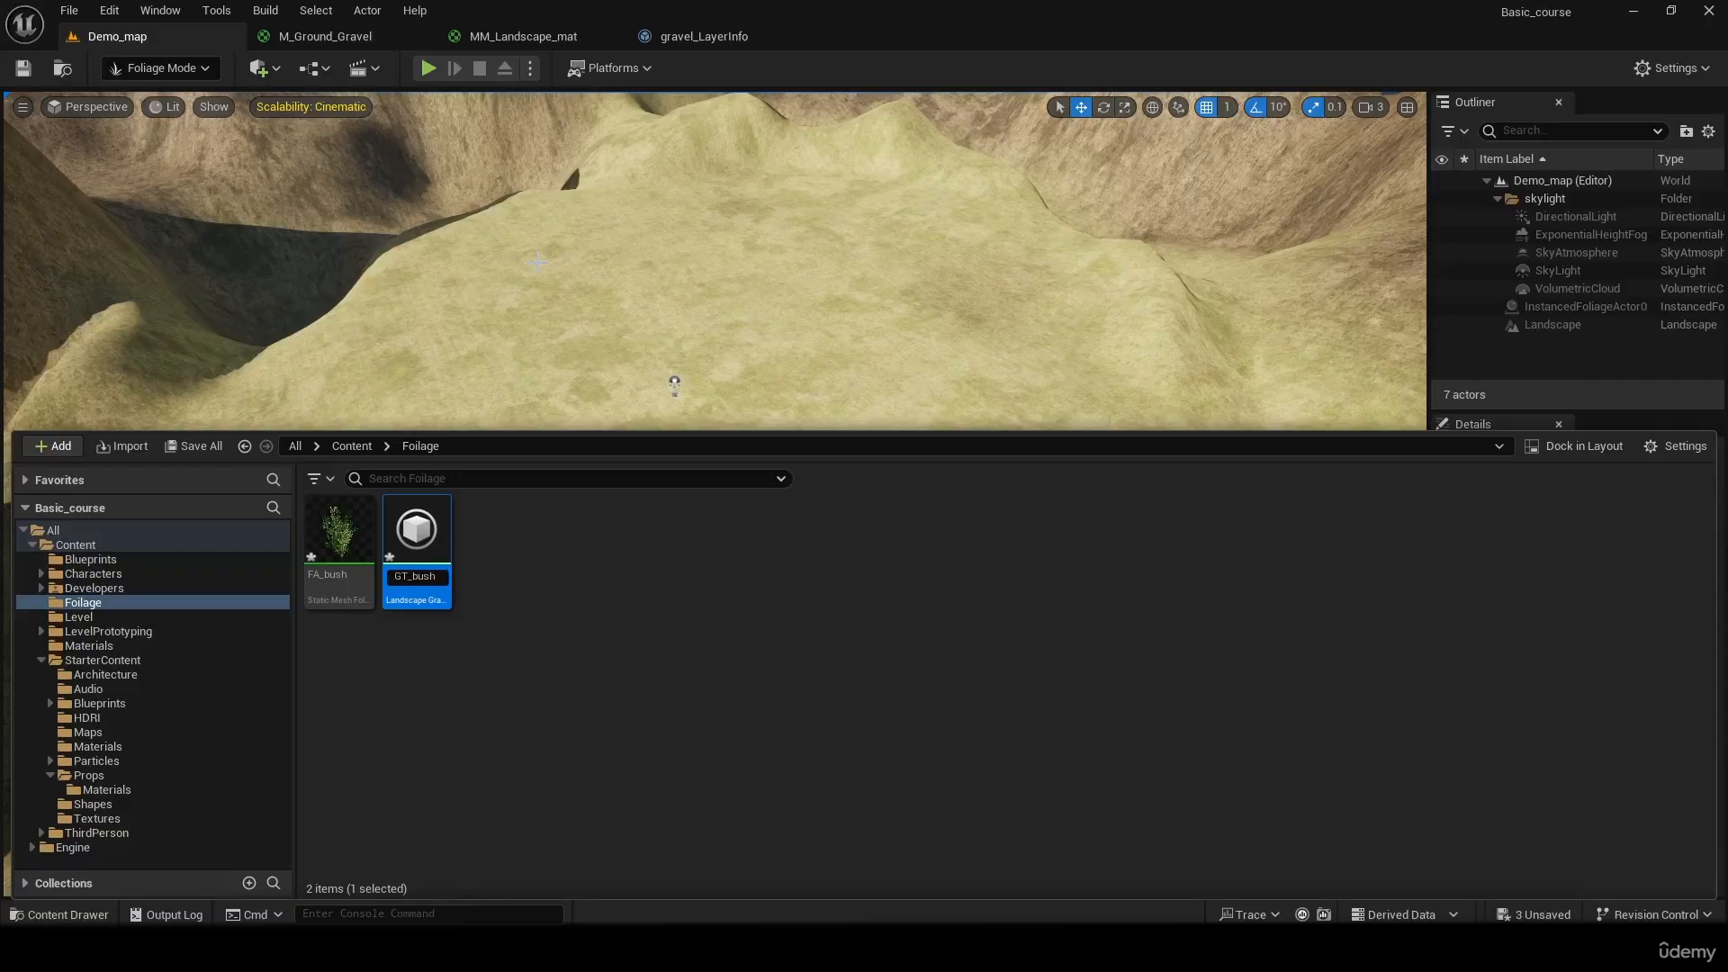
pyautogui.write('L')
pyautogui.press('Return')
pyautogui.doubleClick(430, 550)
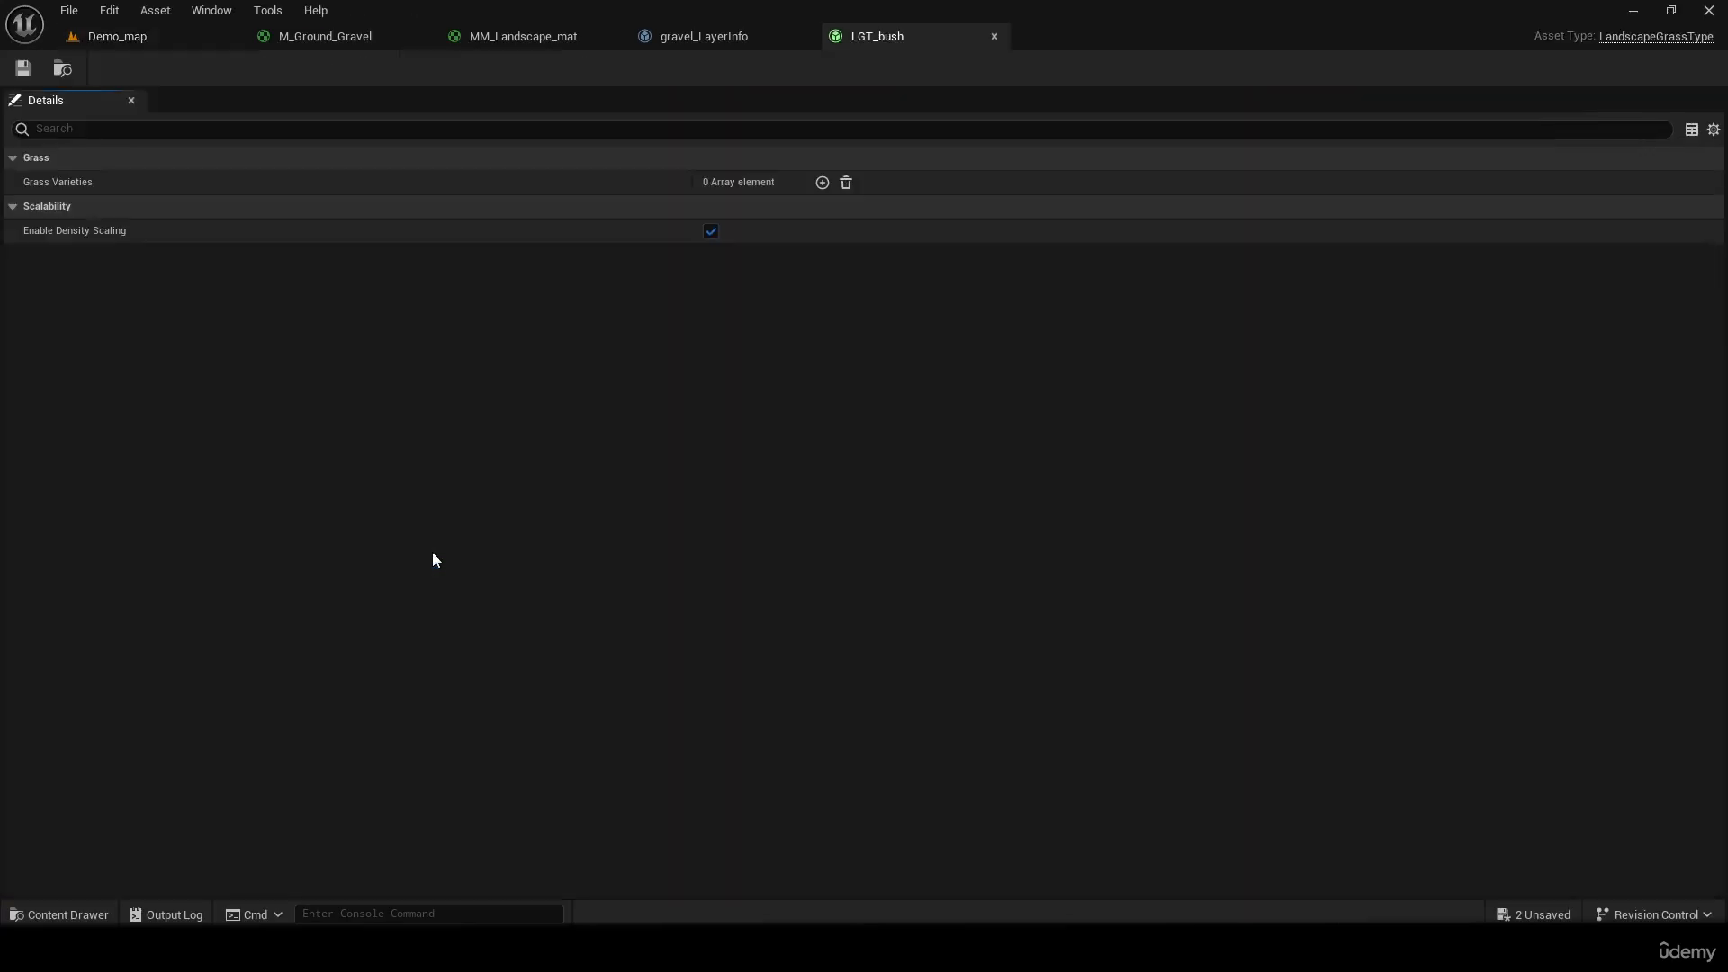
pyautogui.click(822, 182)
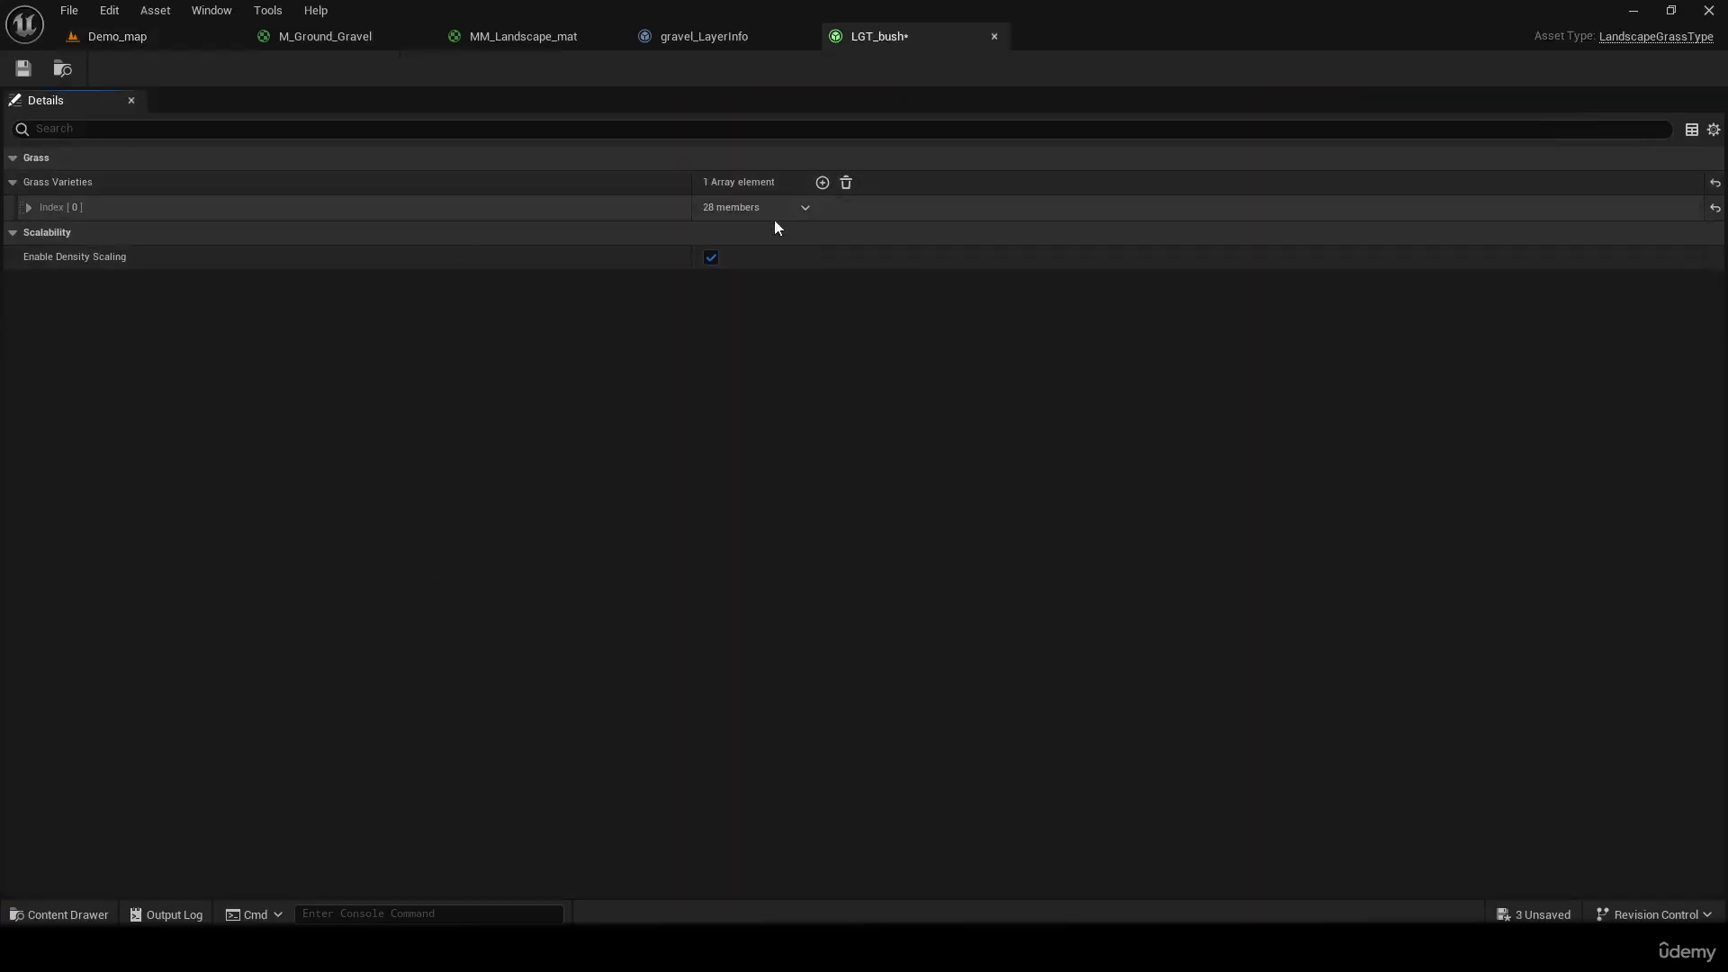
pyautogui.click(821, 183)
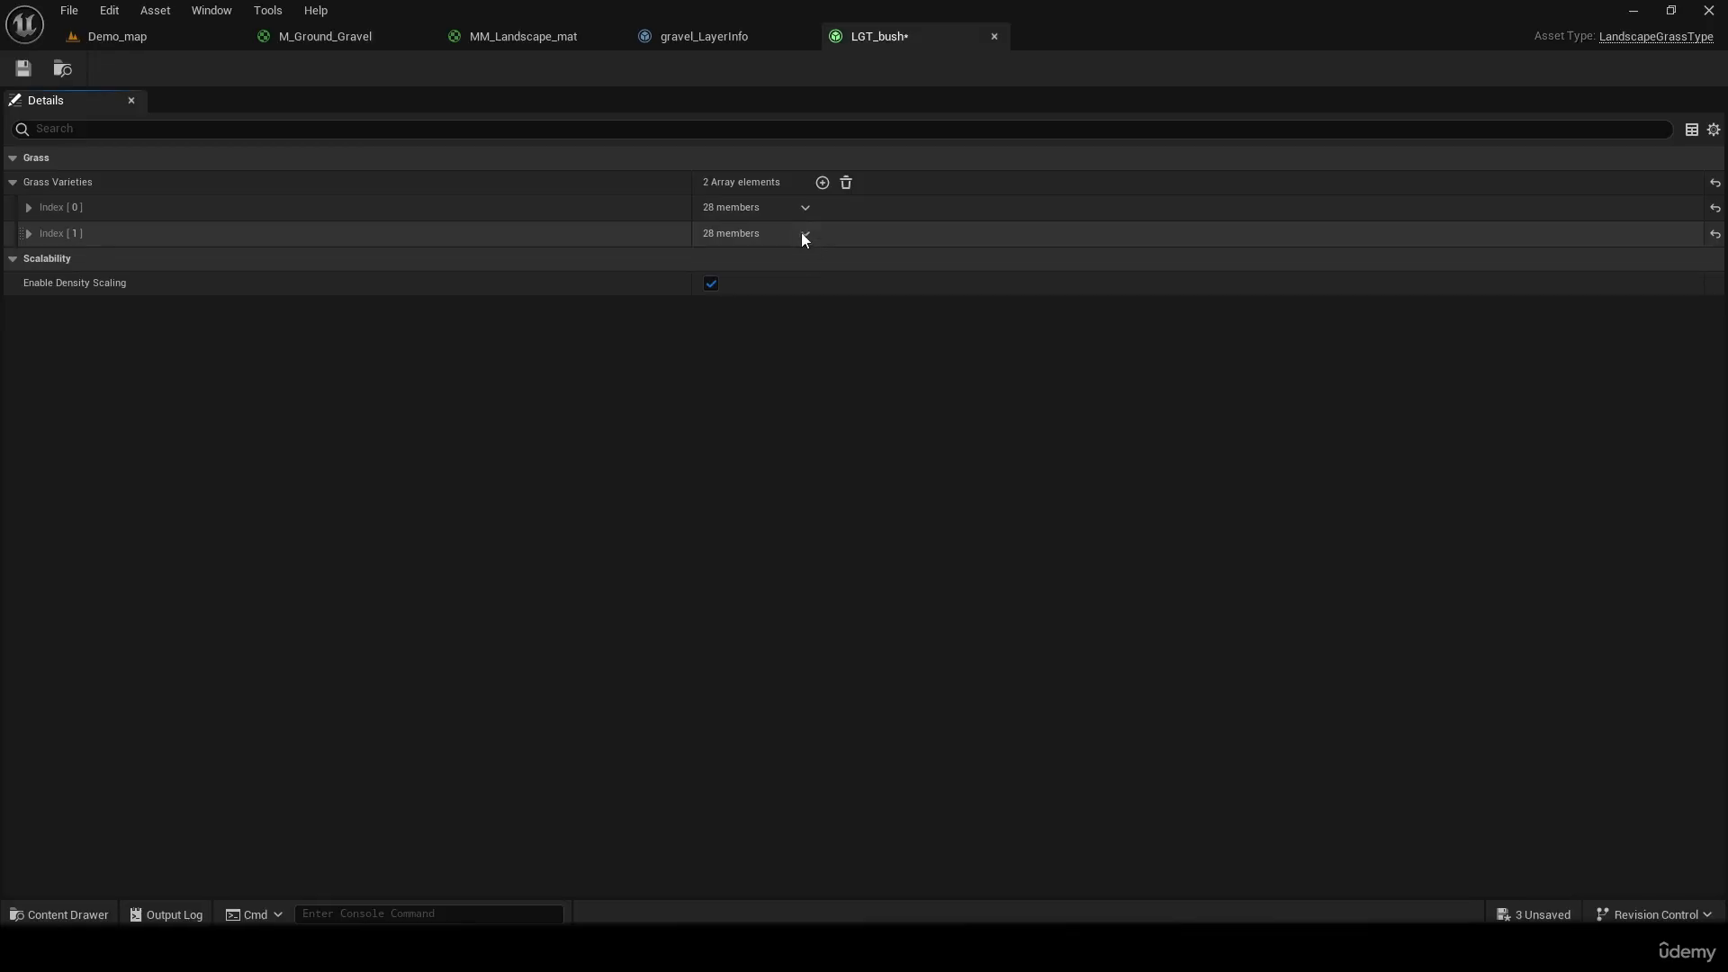
pyautogui.click(846, 183)
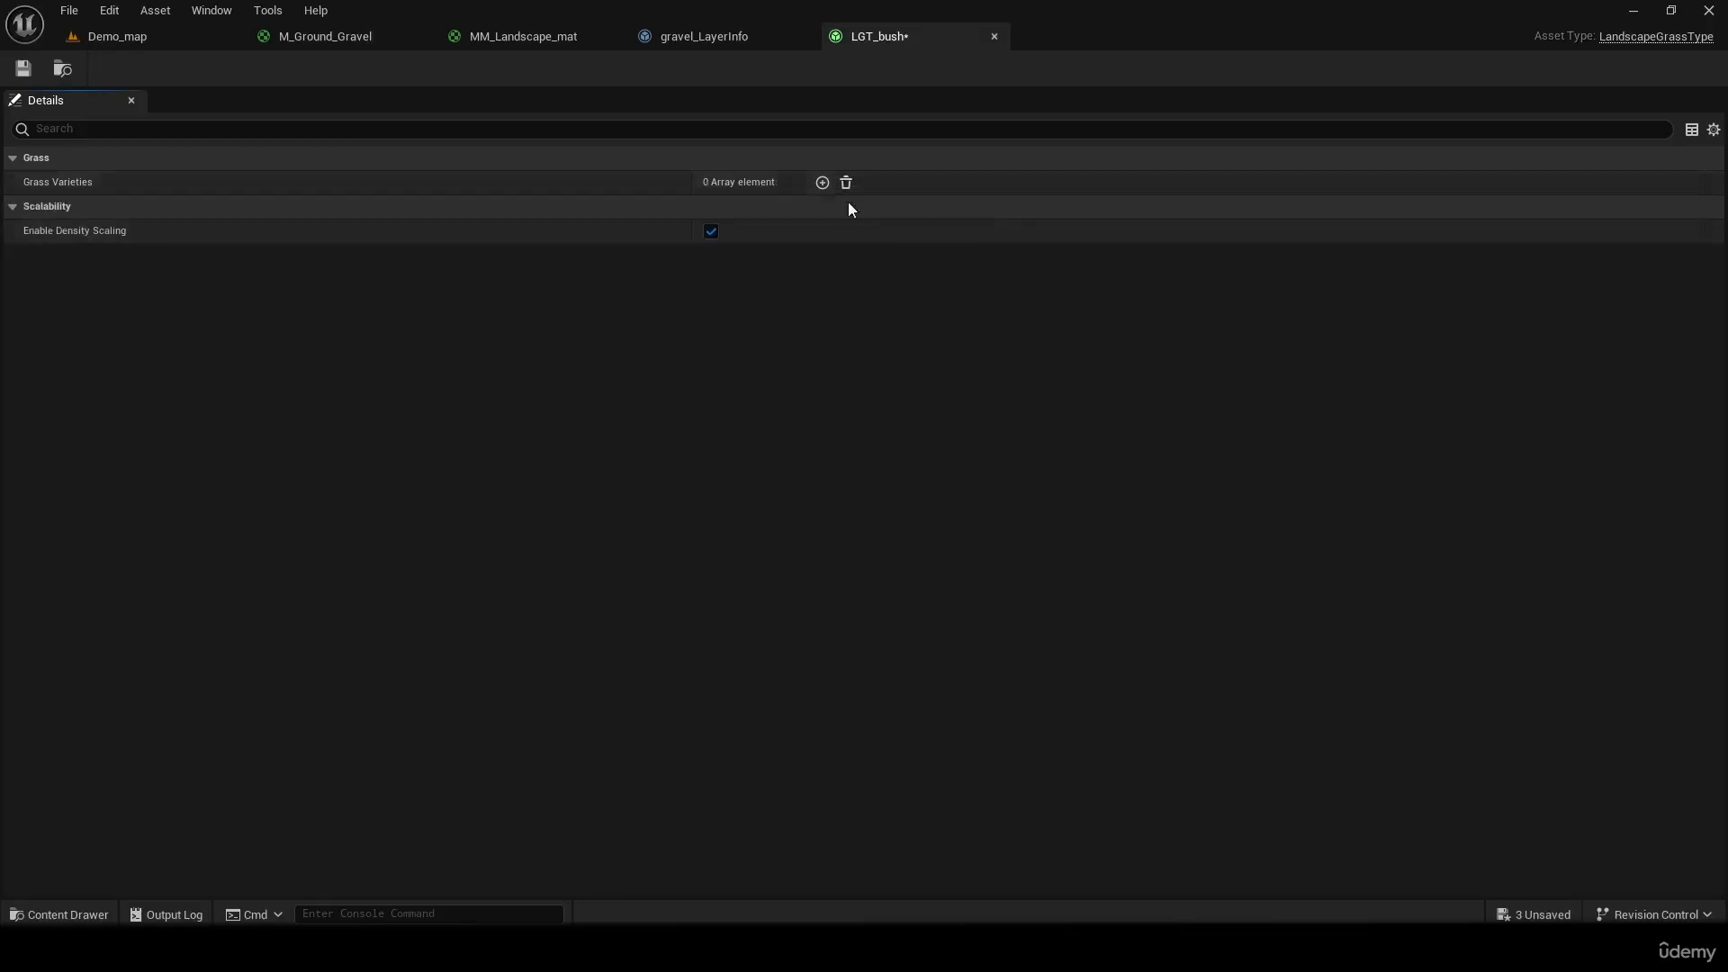
# Add one grass variety to LGT_bush, assign SM_Bush as its grass mesh, and save the asset
pyautogui.click(821, 183)
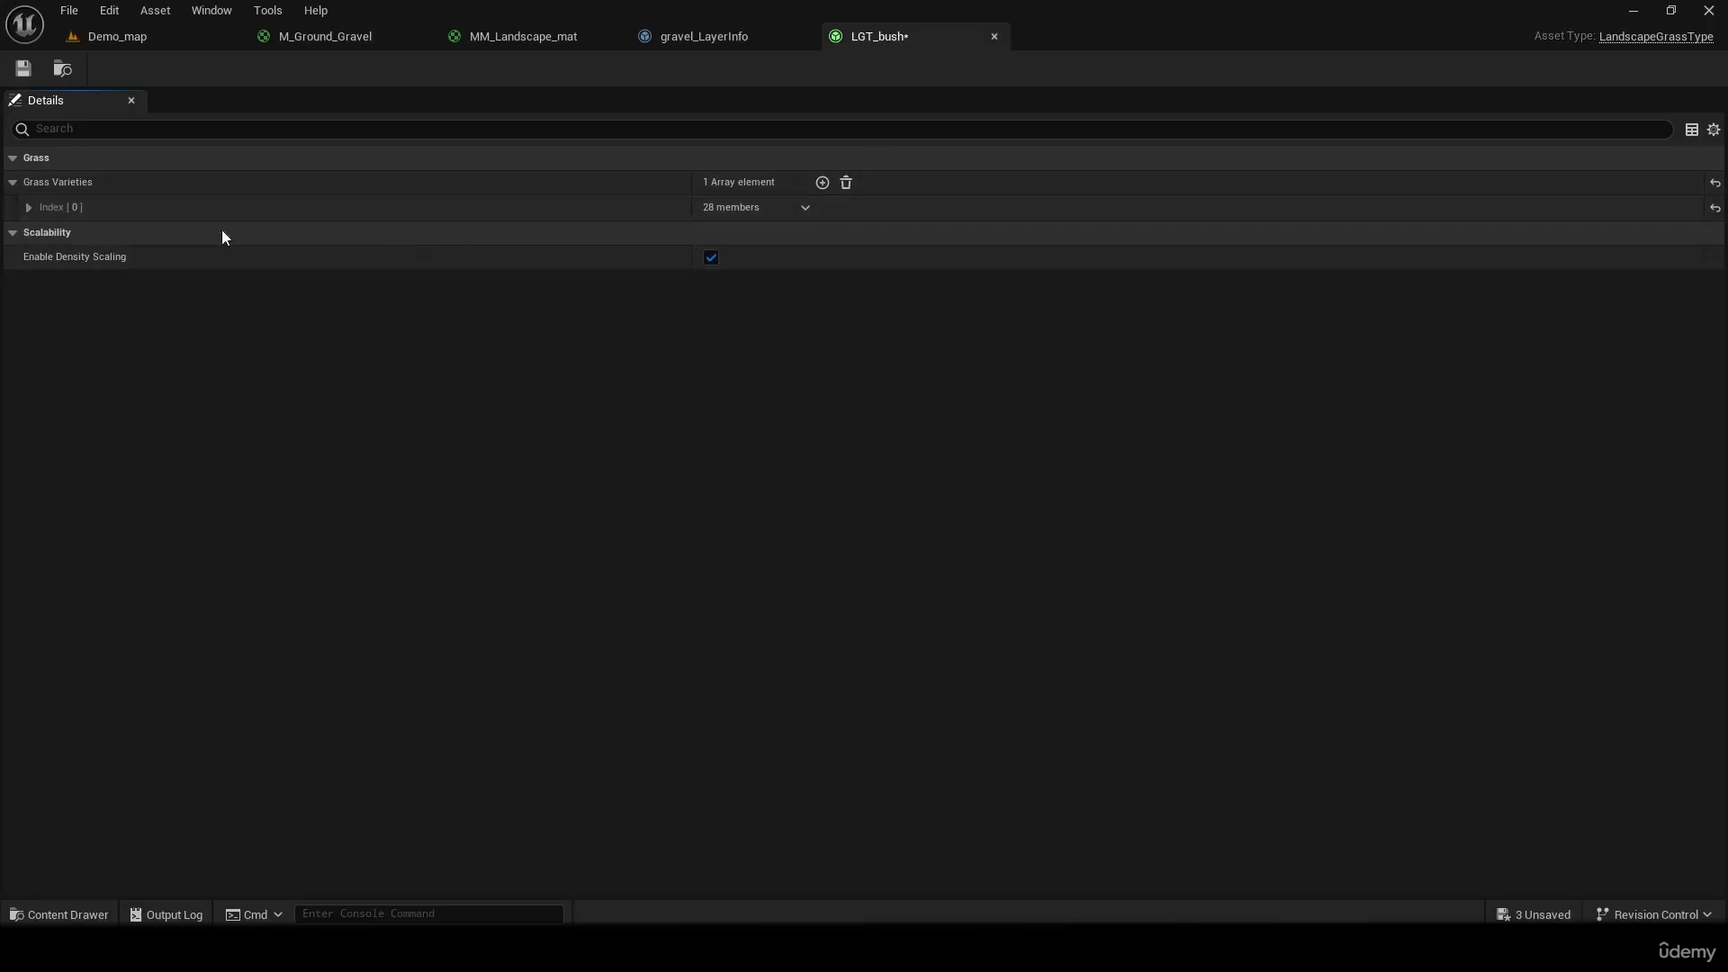
pyautogui.click(29, 207)
pyautogui.click(846, 235)
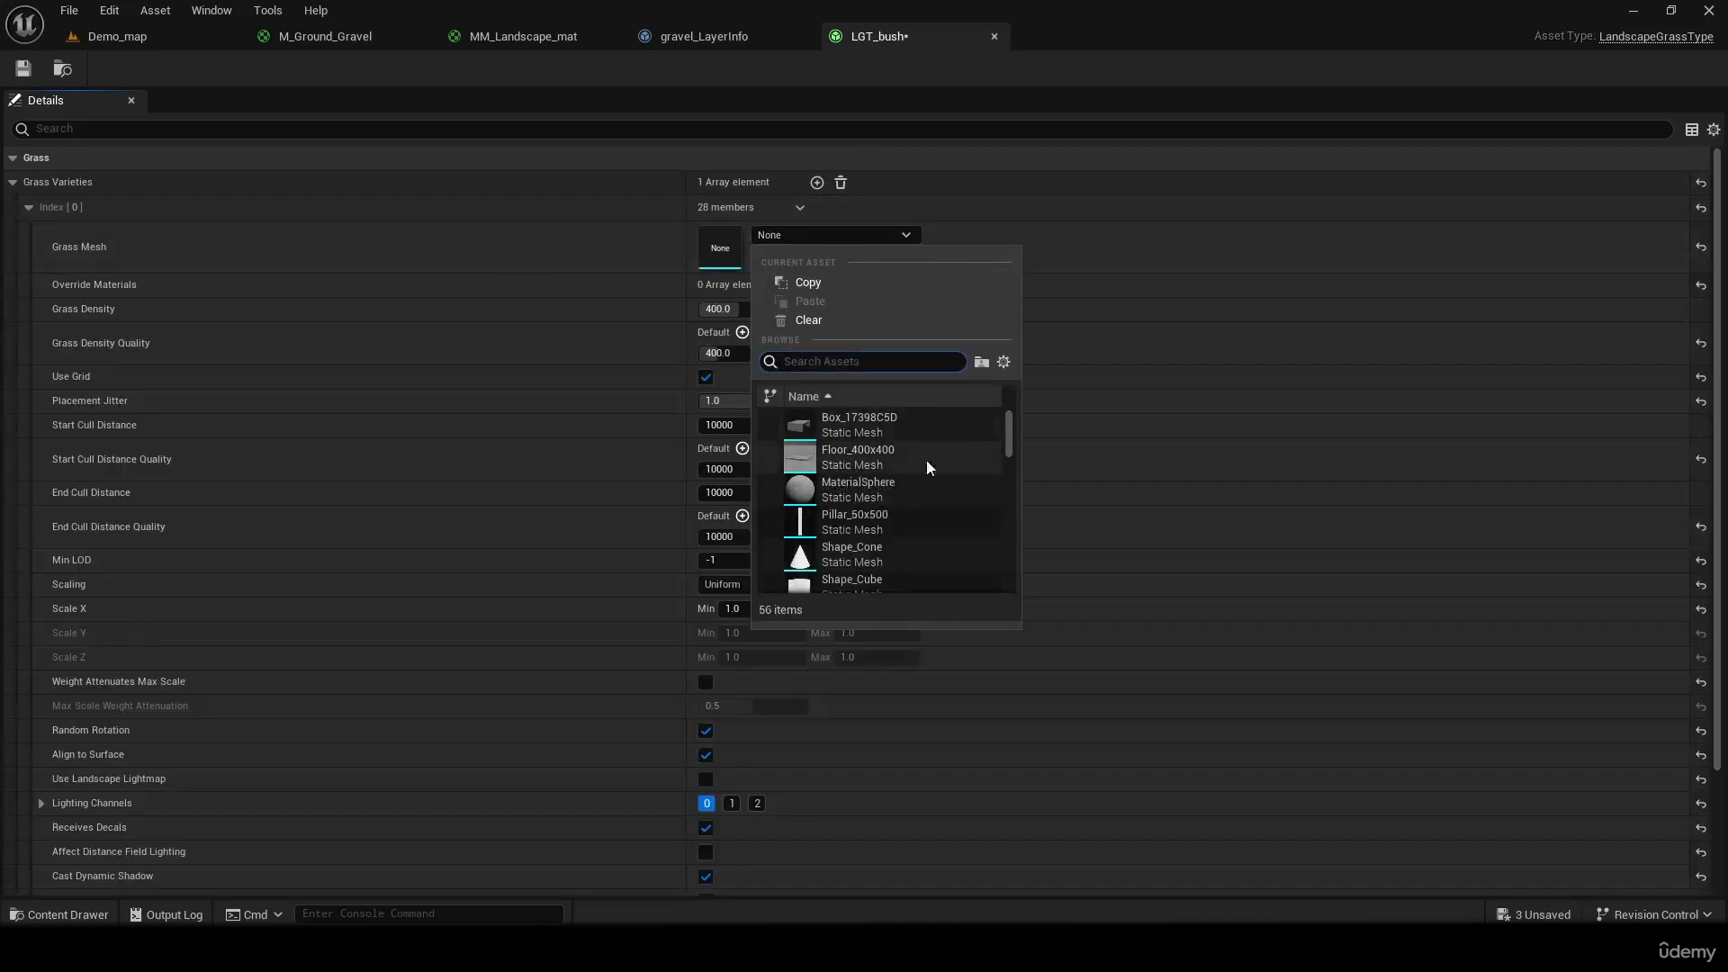
pyautogui.write('bus')
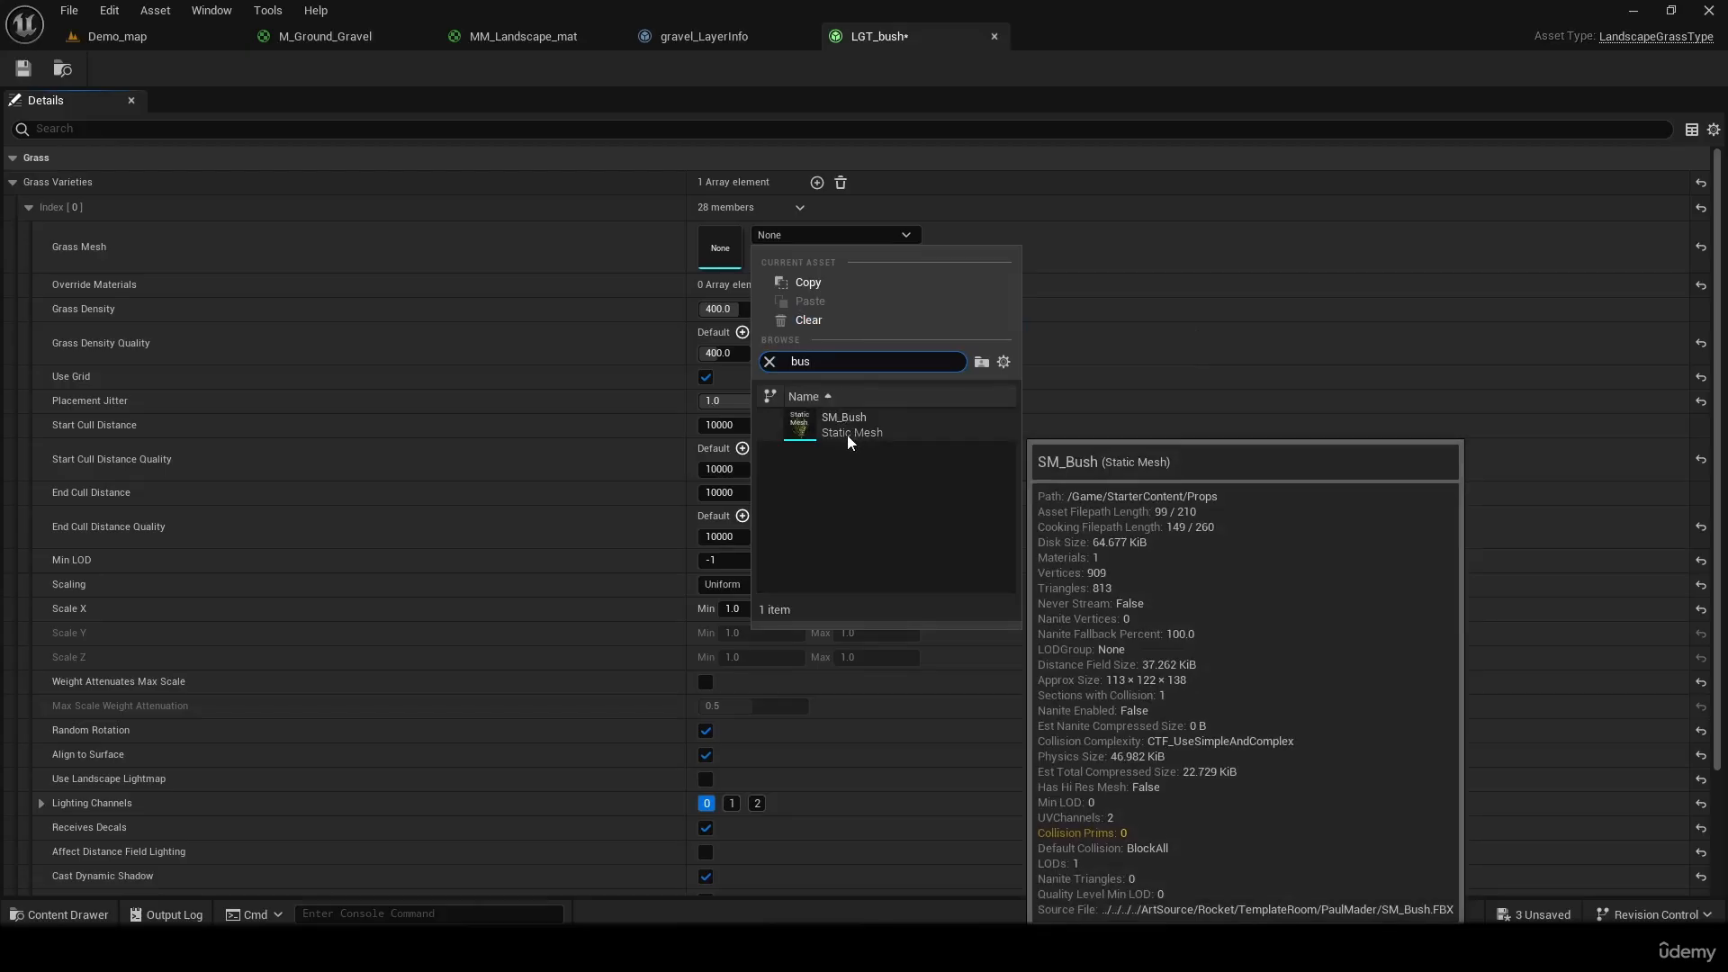
pyautogui.click(847, 441)
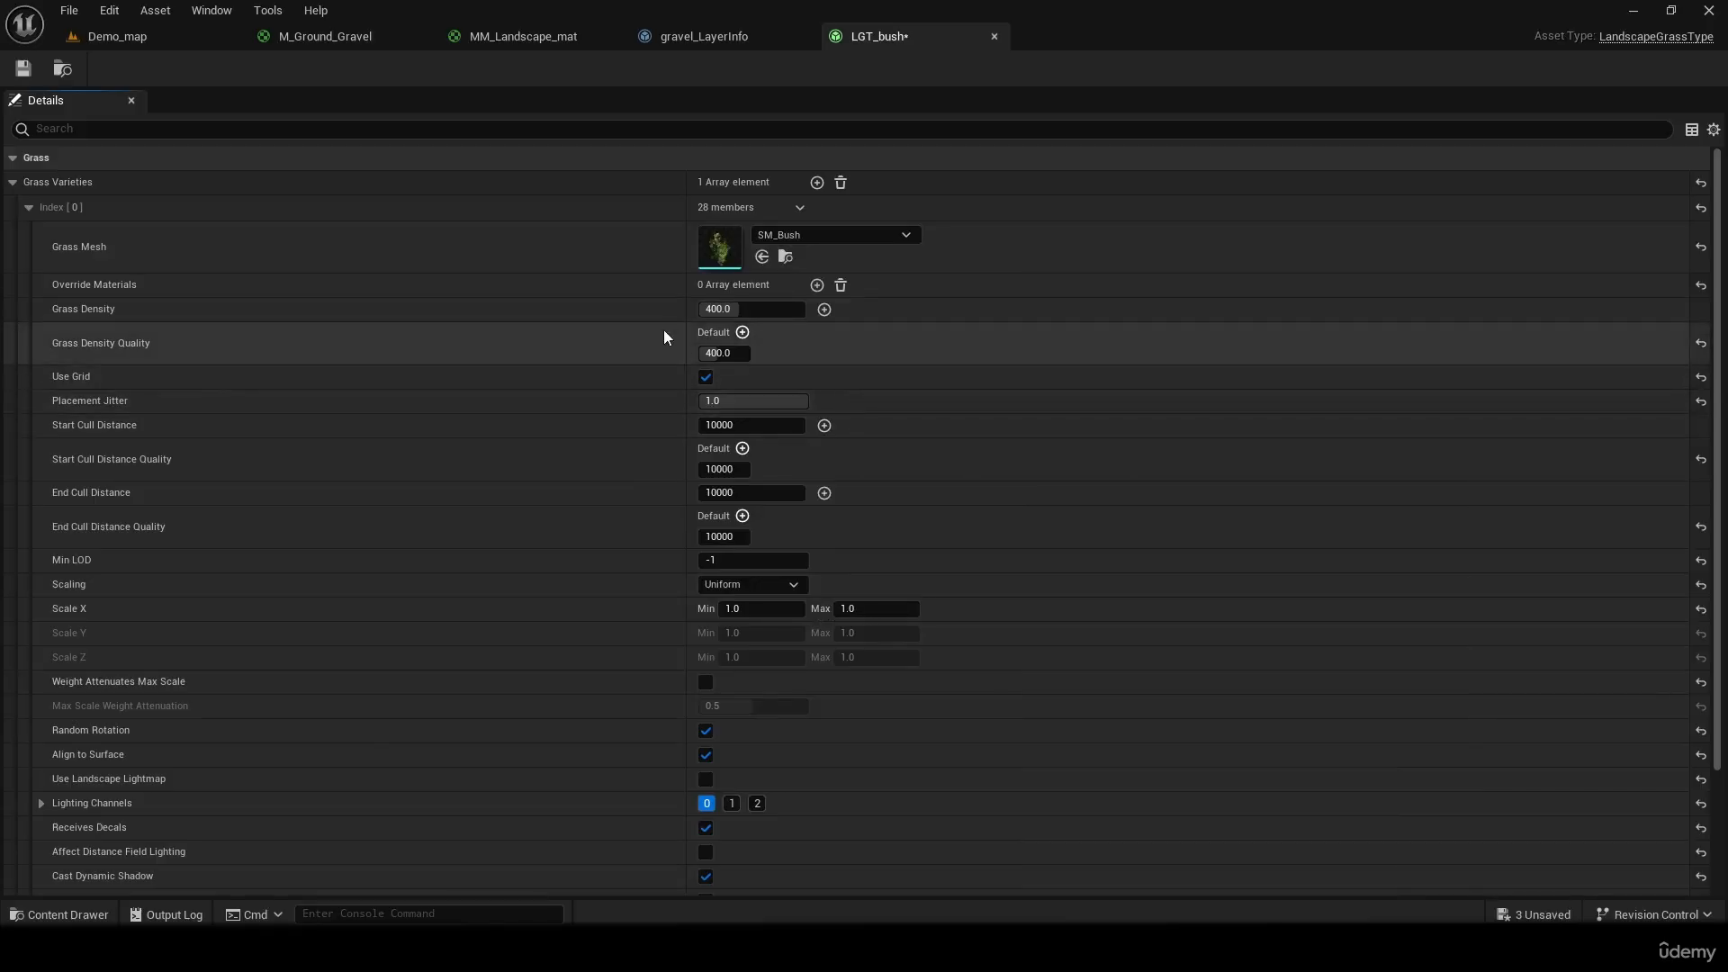
pyautogui.click(18, 74)
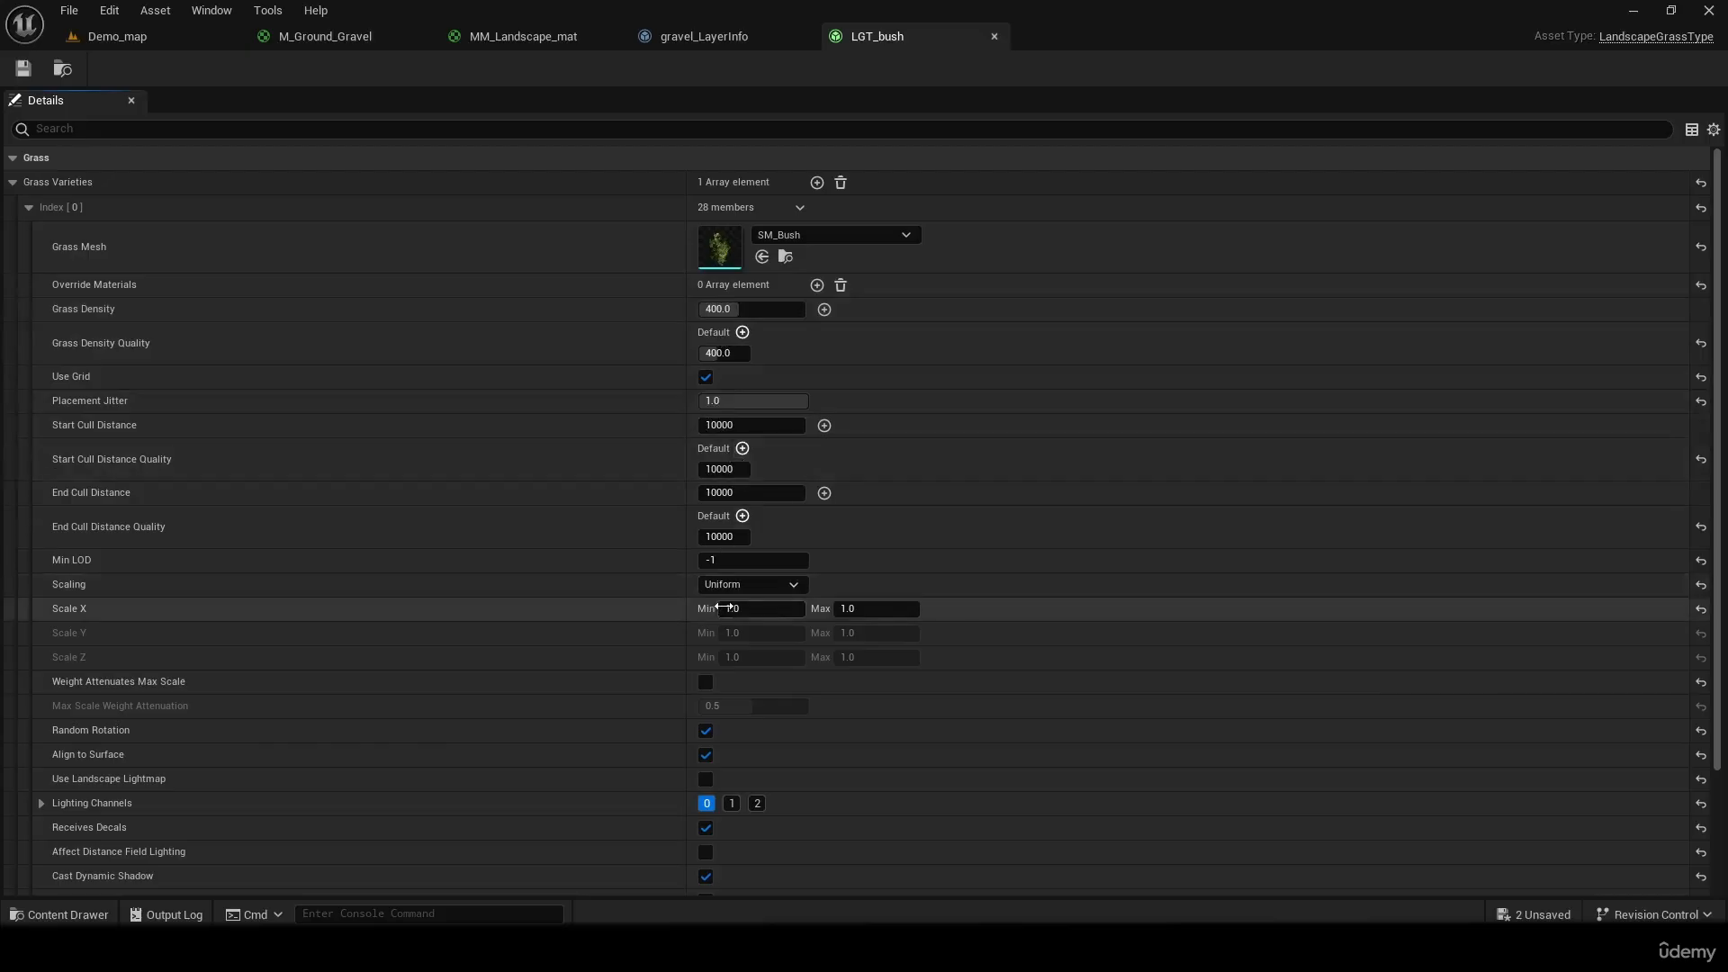
# Set the grass variety's Scale X to a minimum of 0.5 and a maximum of 2
pyautogui.click(724, 607)
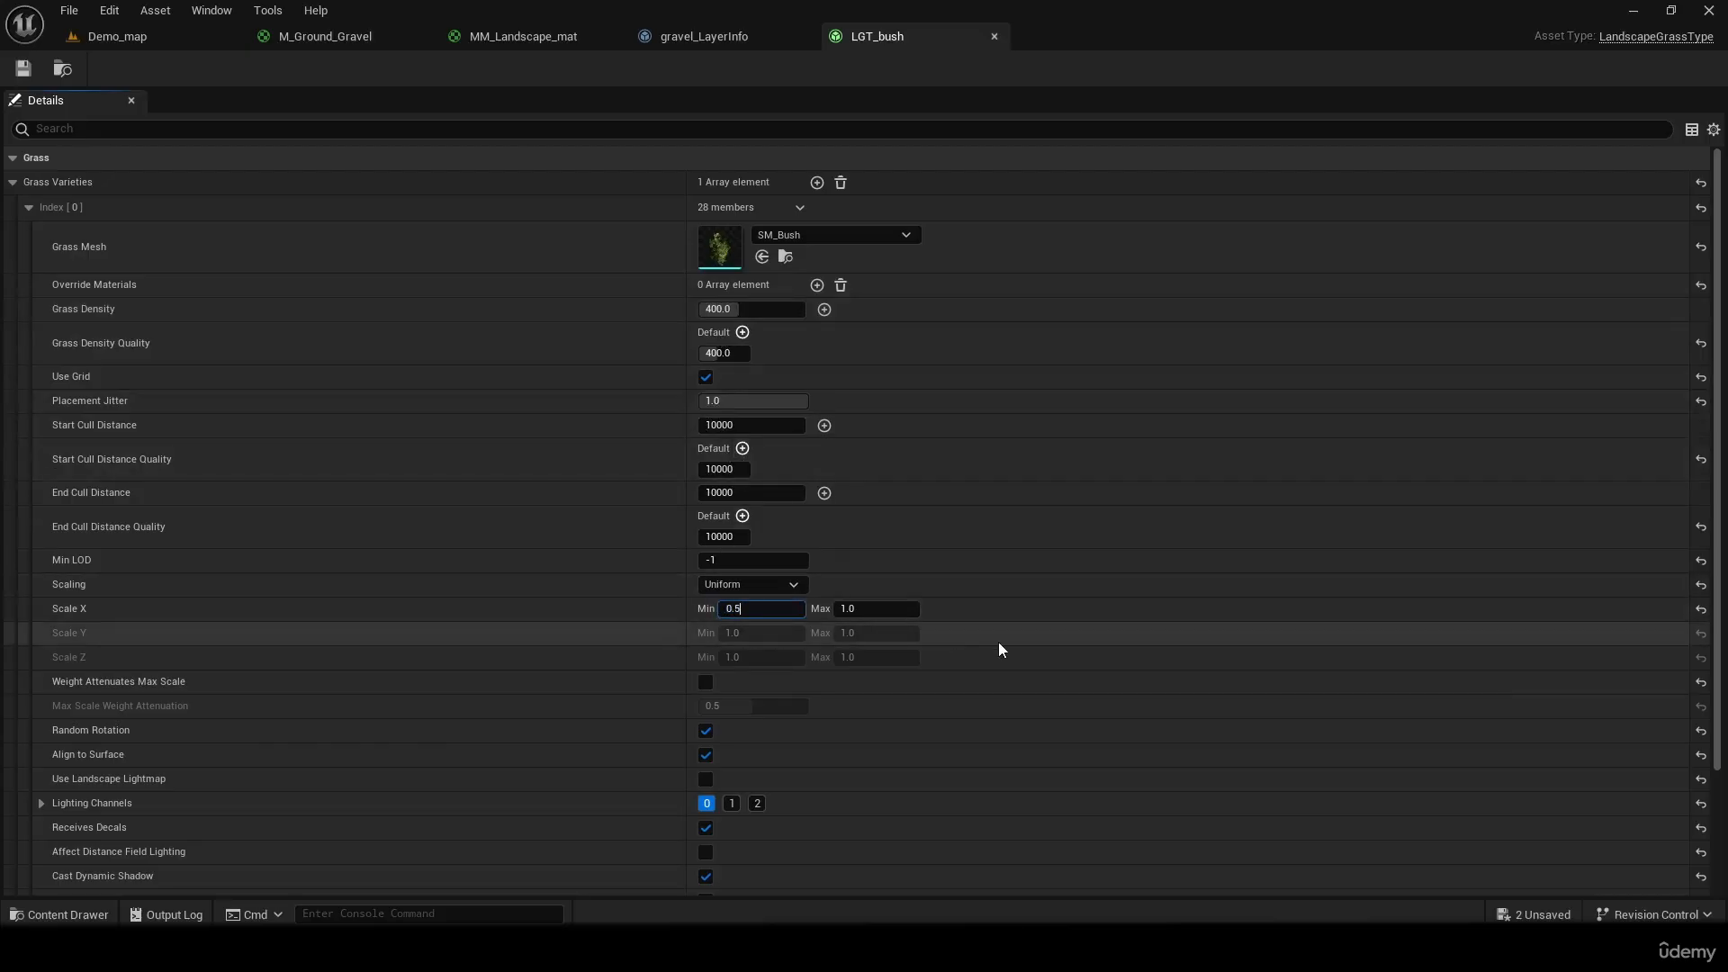
pyautogui.click(854, 609)
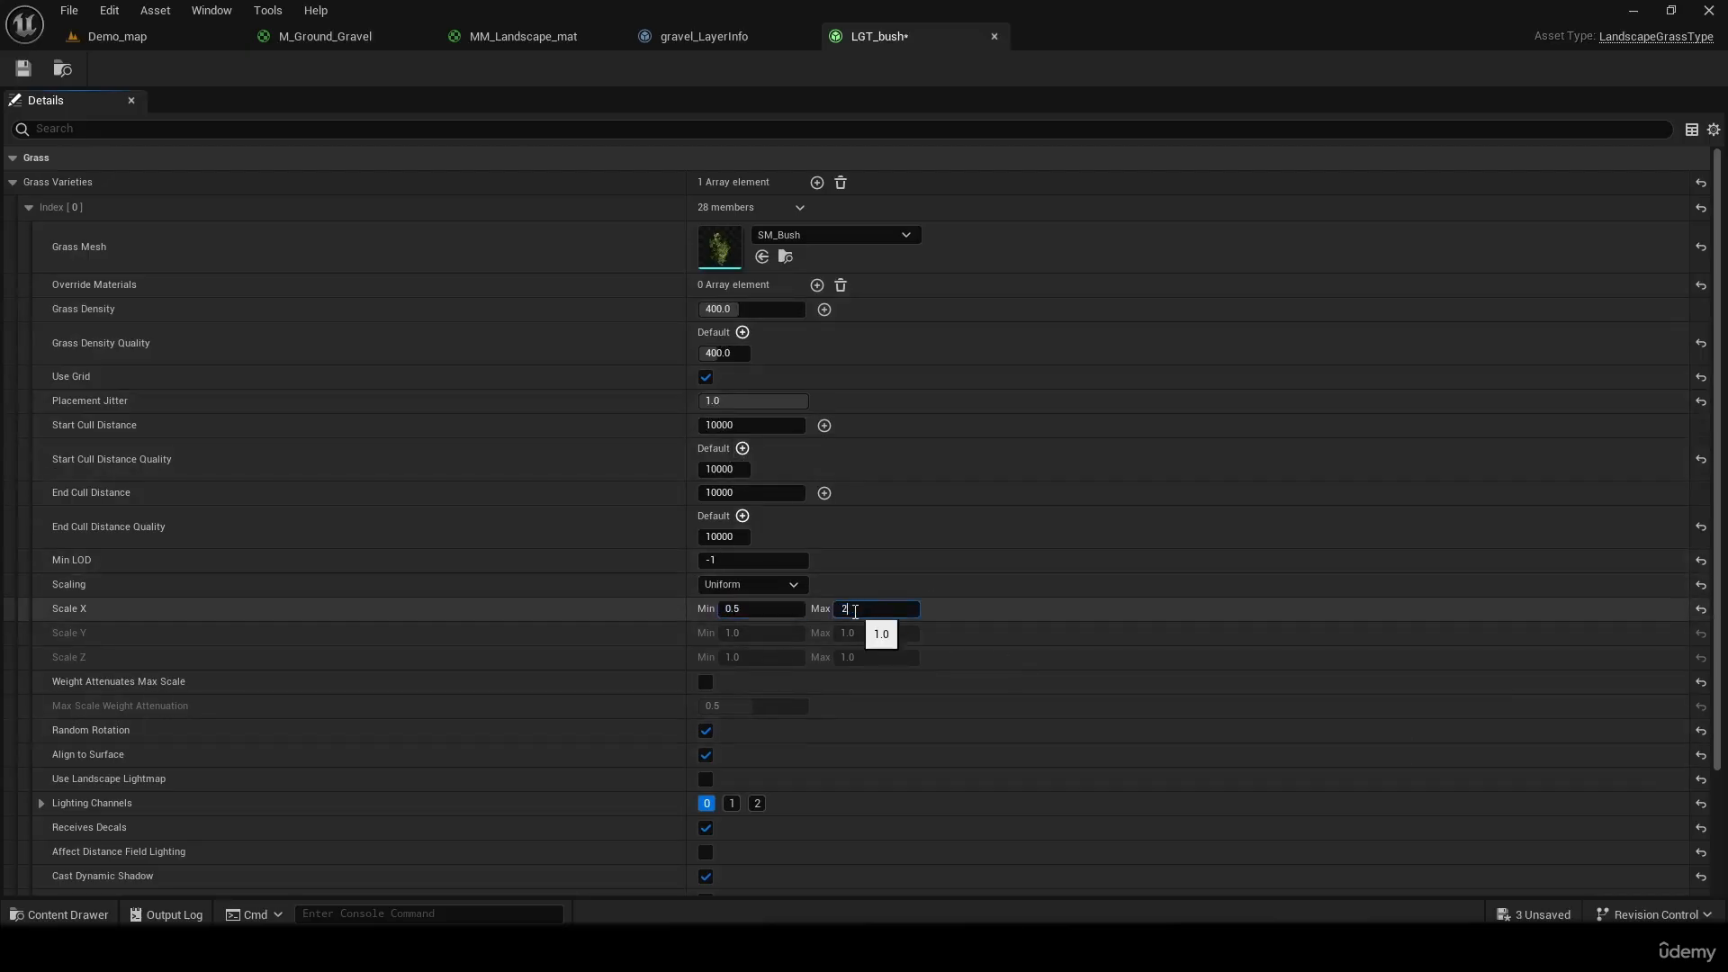
pyautogui.press('Return')
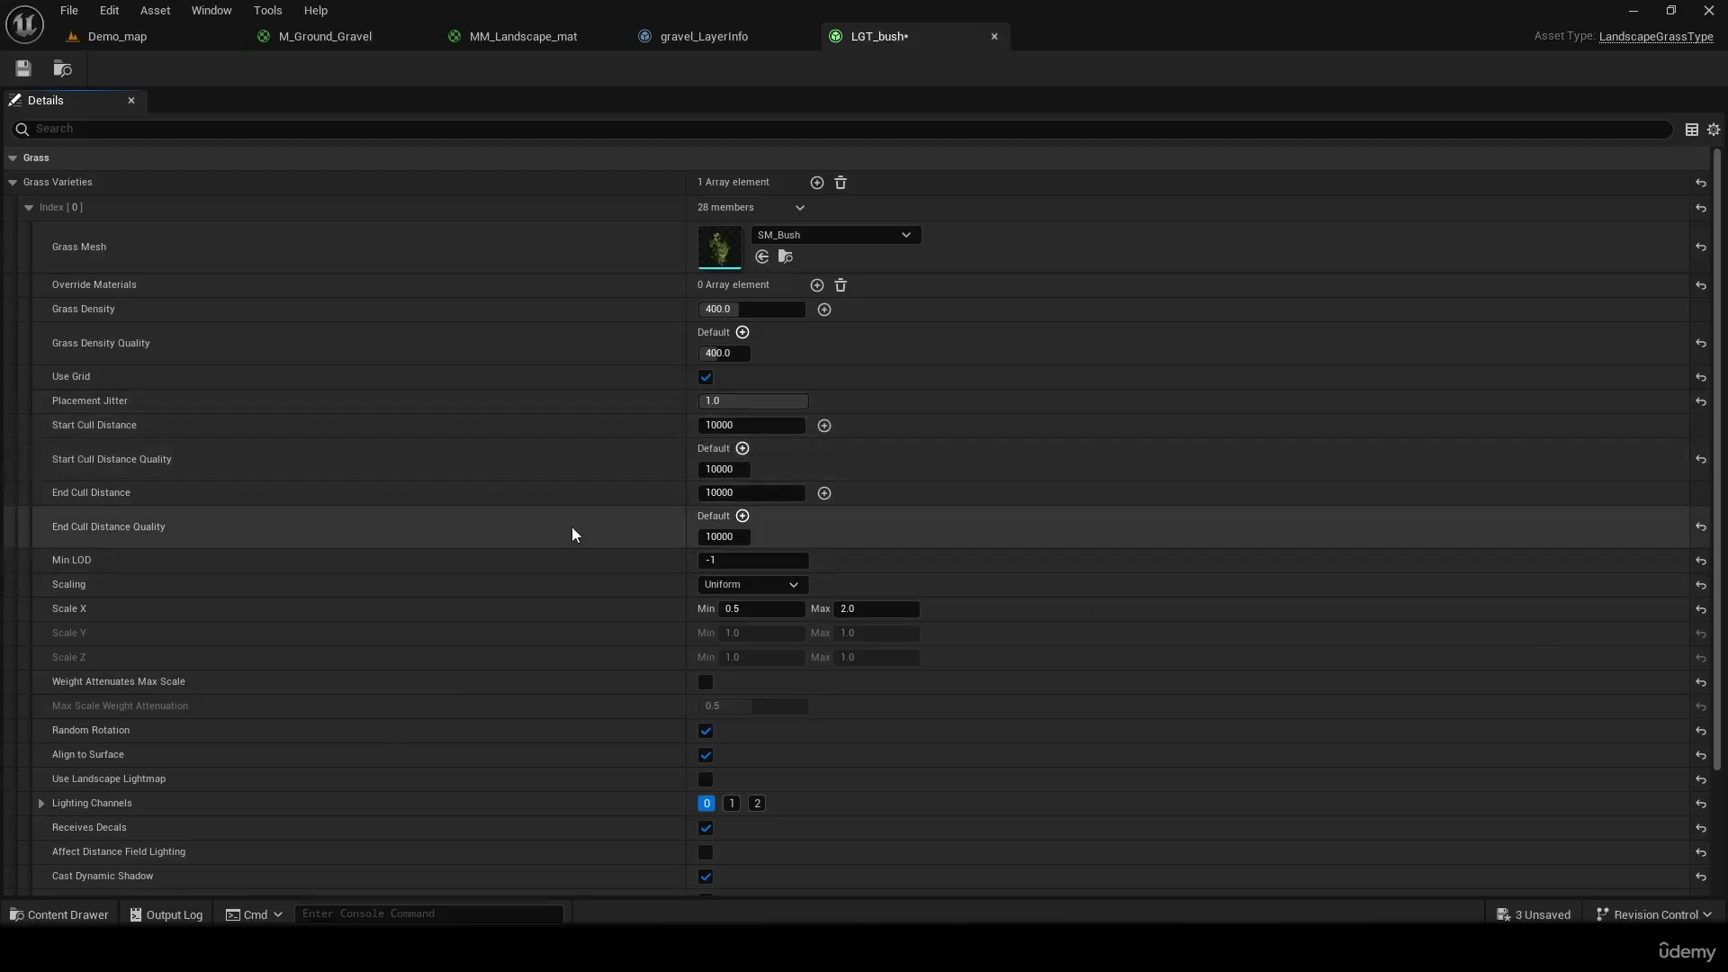
pyautogui.scroll(-5, 572, 533)
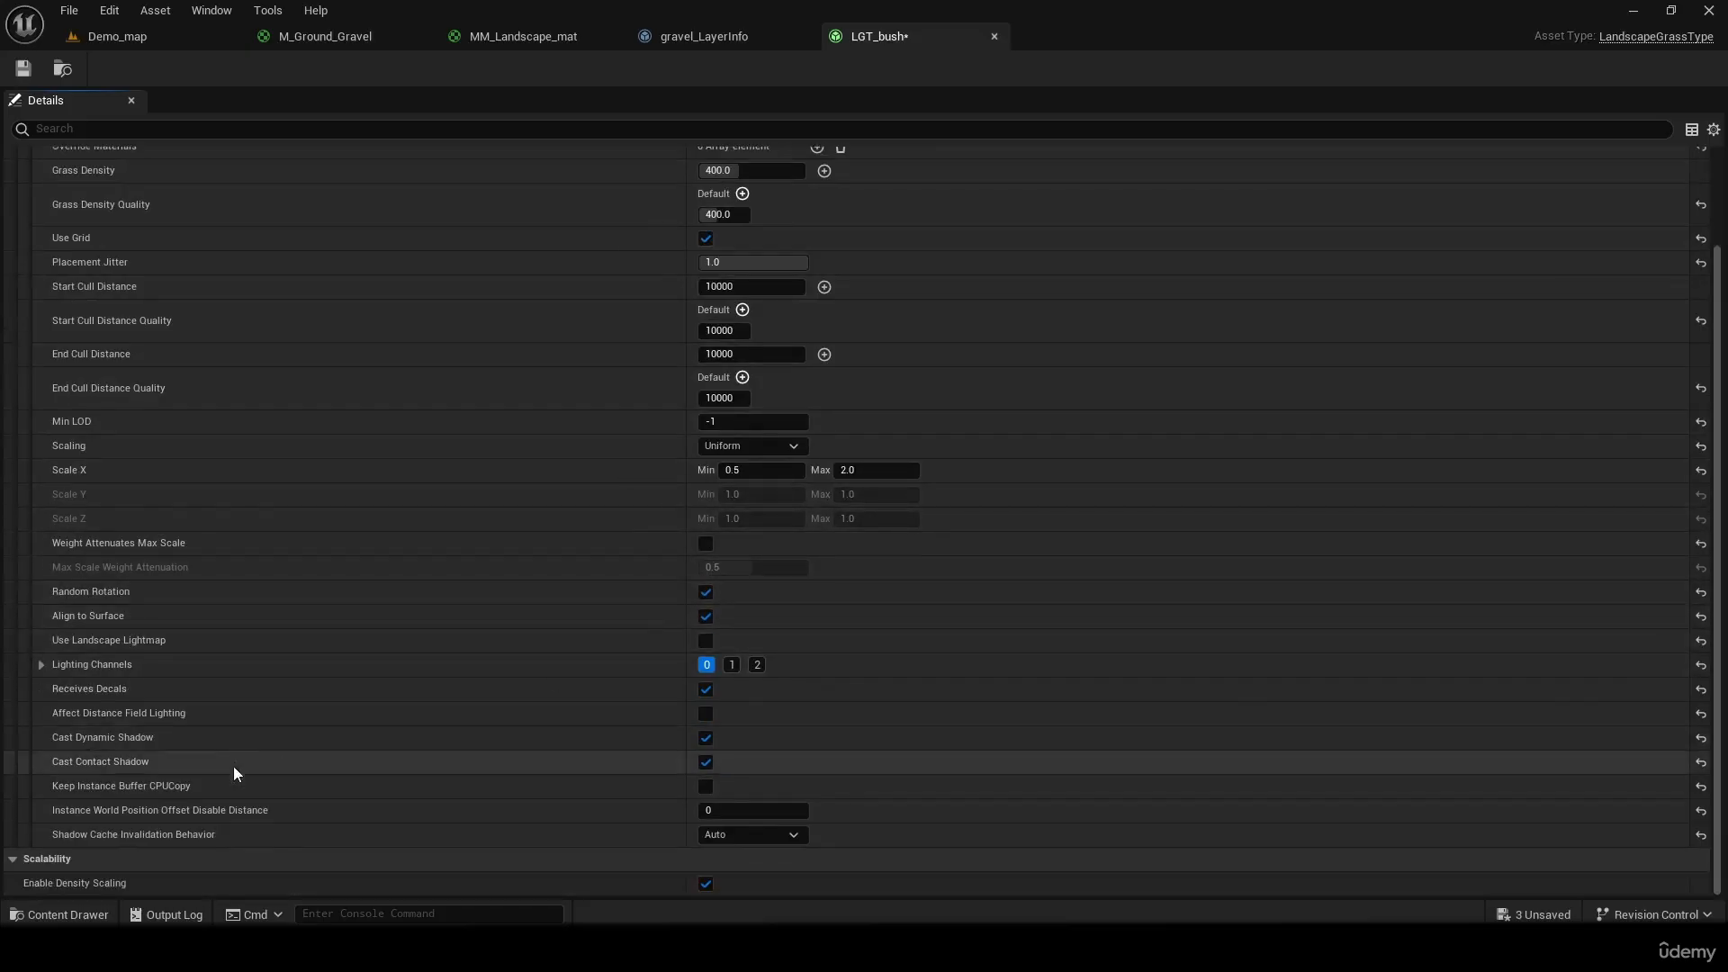
pyautogui.scroll(3, 115, 856)
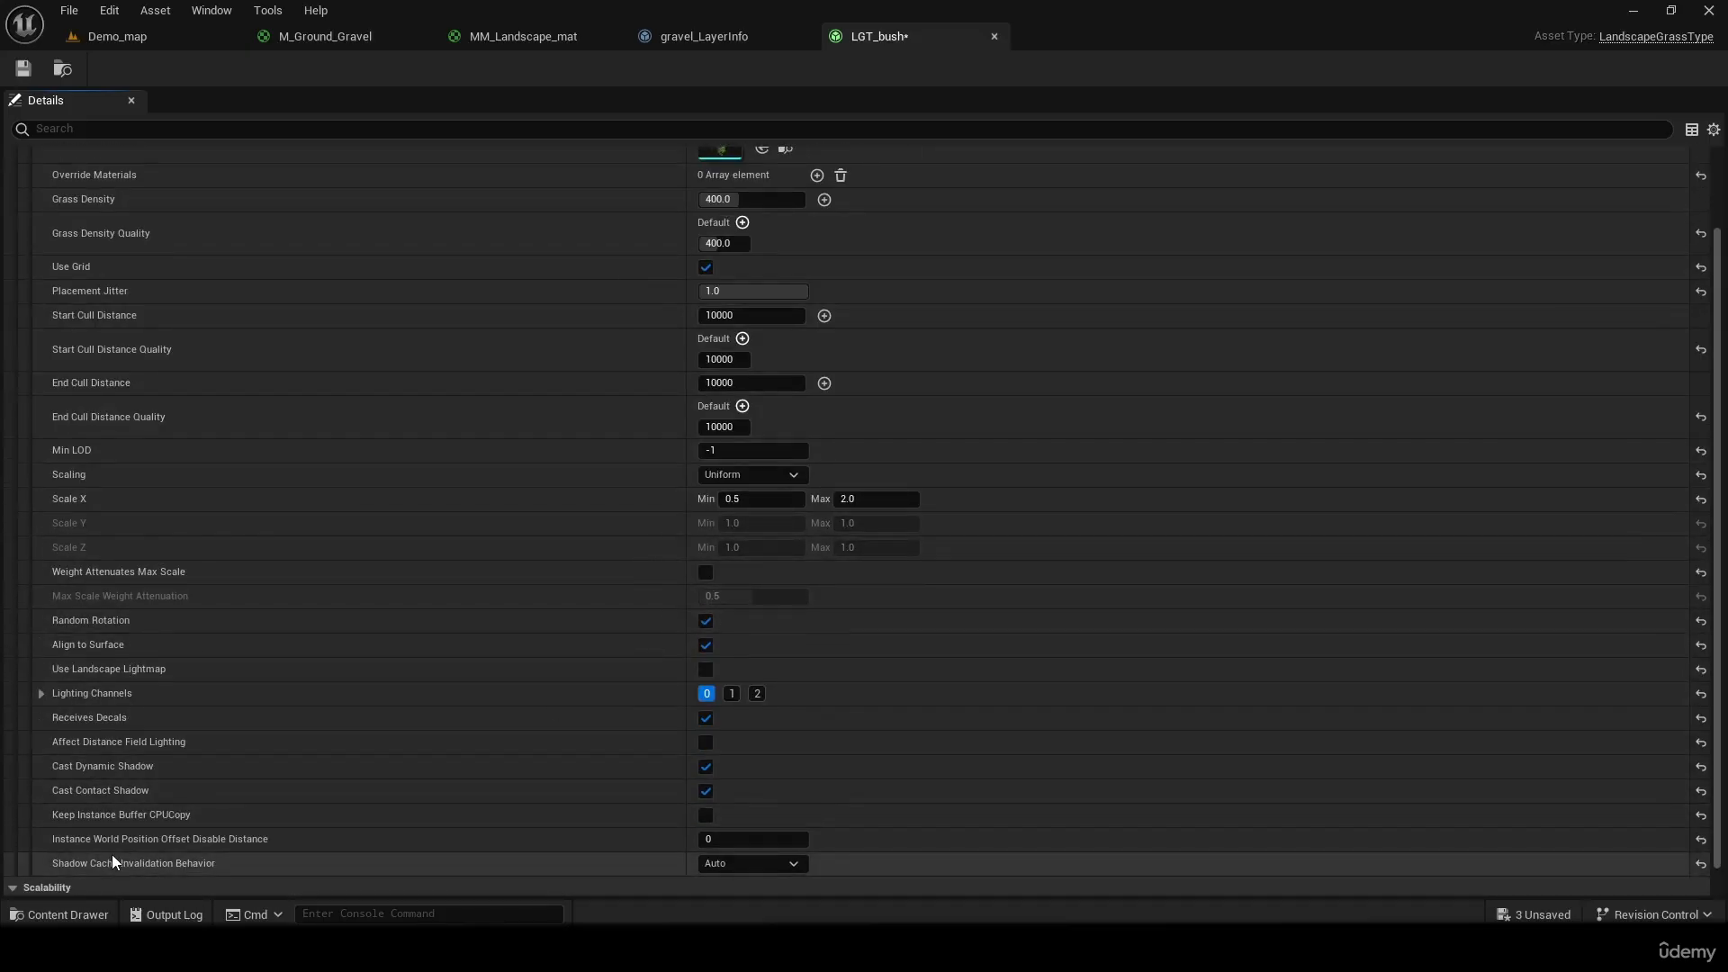
pyautogui.scroll(-2, 236, 695)
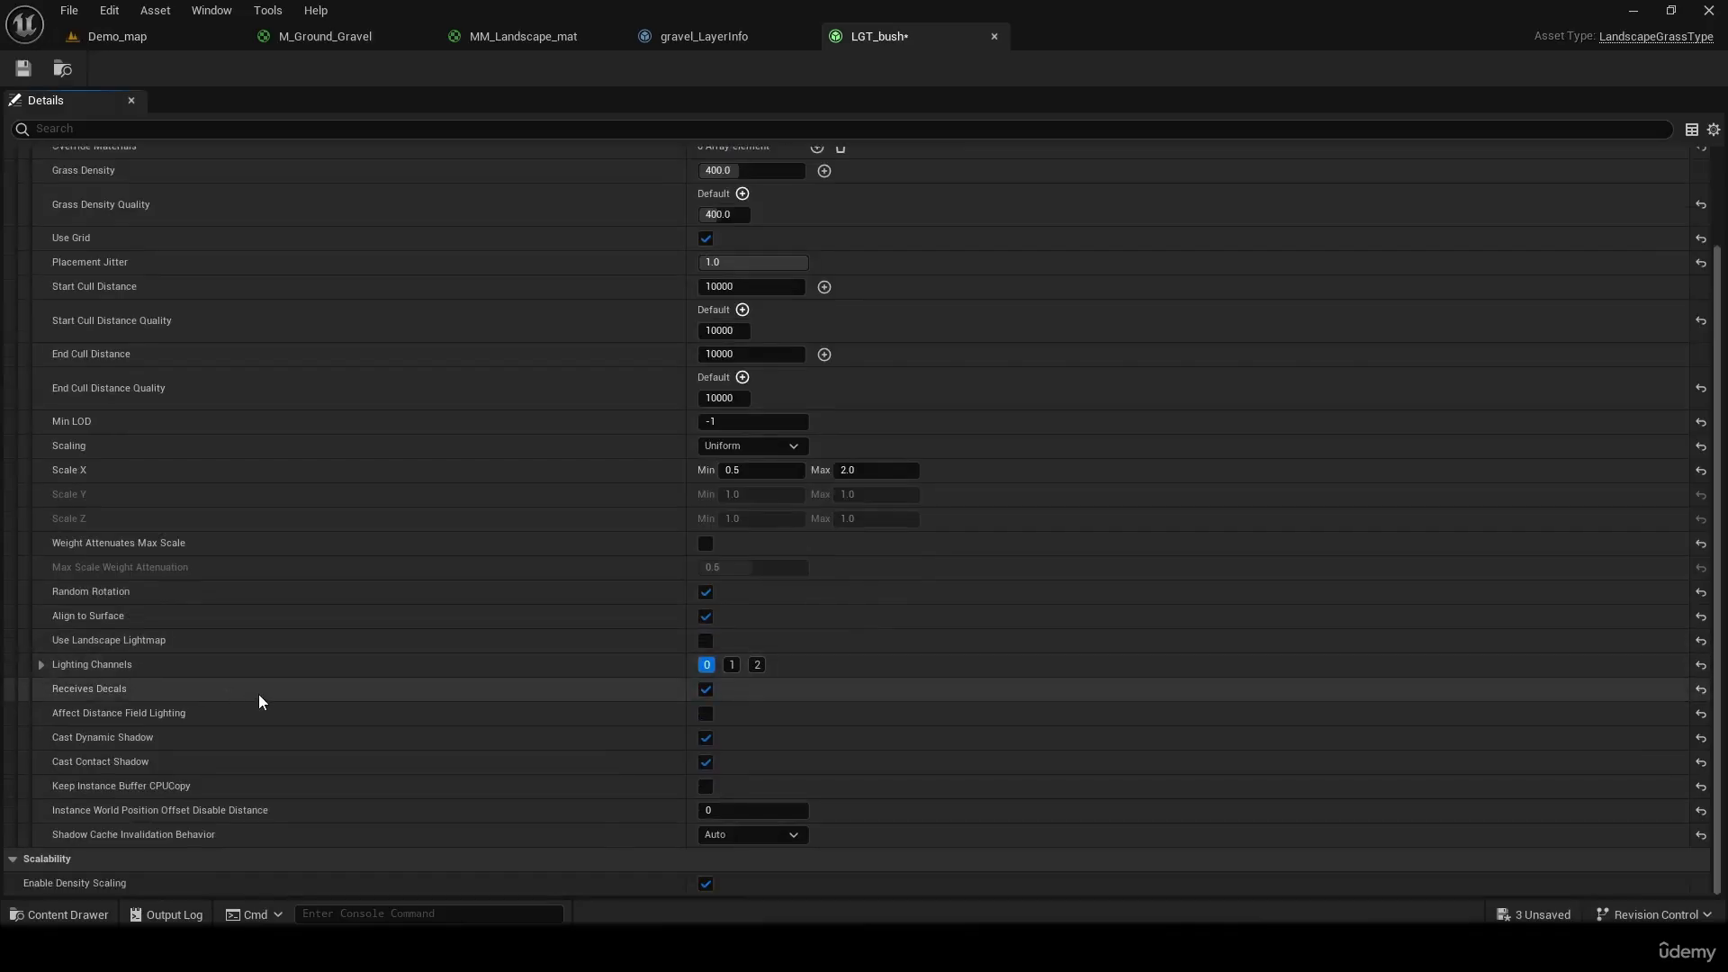
# Save LGT_bush, then close the M_Ground_Gravel material and discard its unapplied changes
pyautogui.click(22, 70)
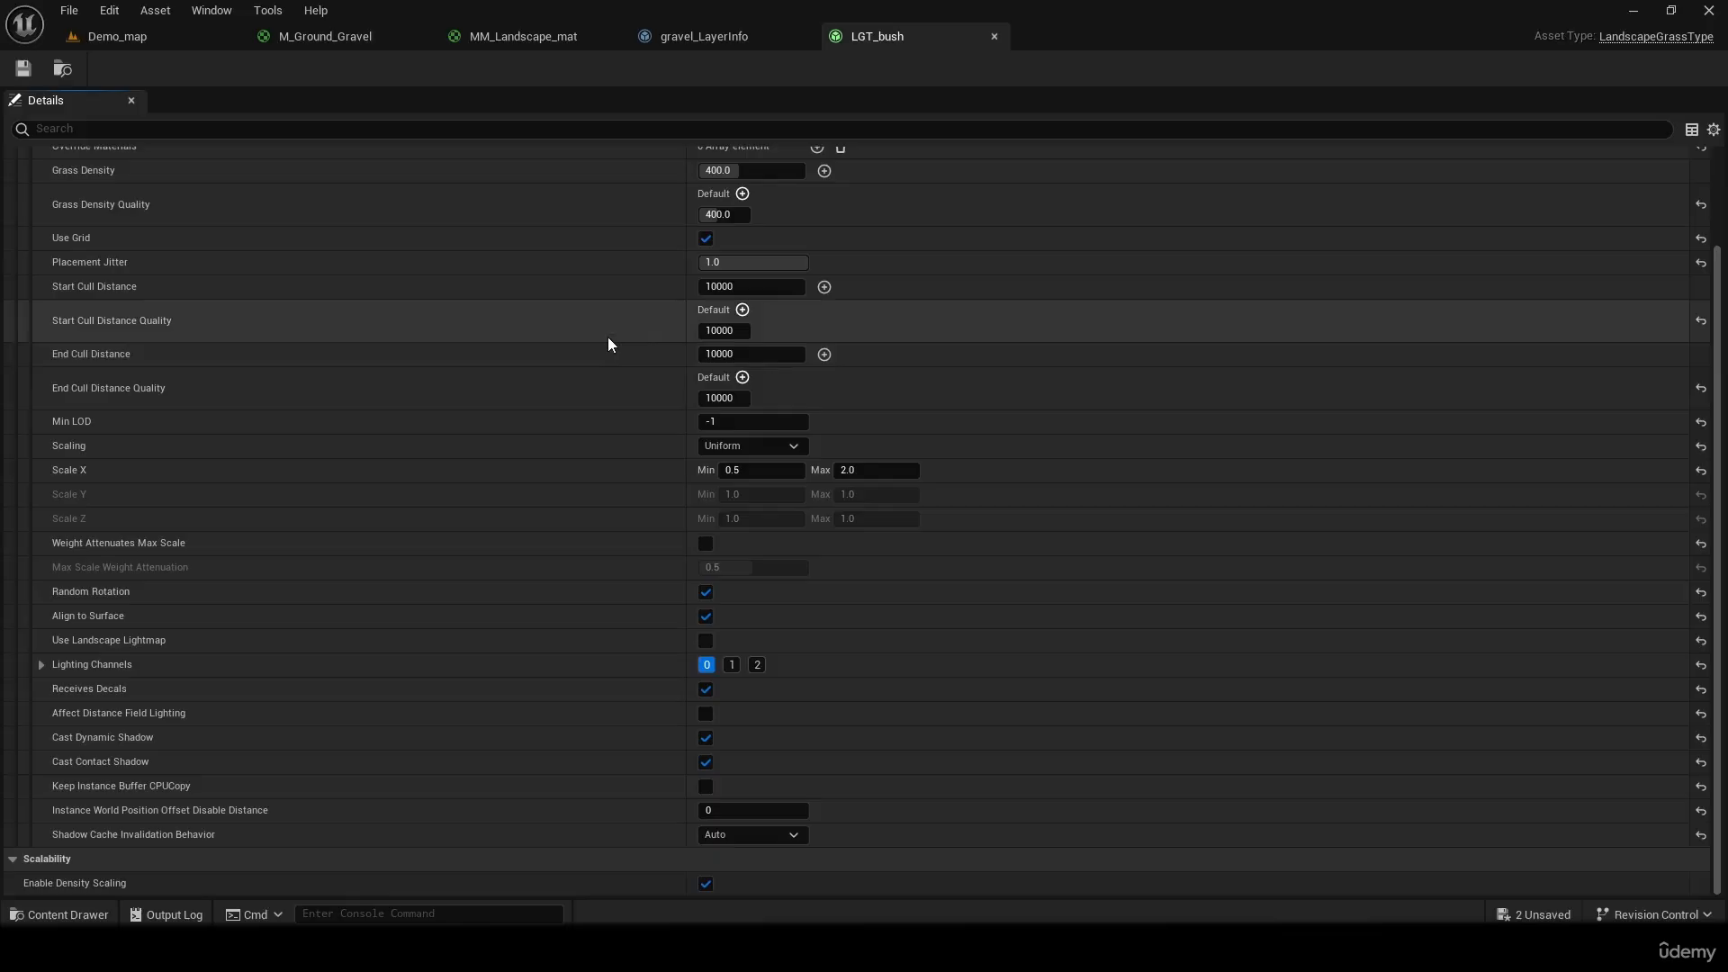
pyautogui.click(315, 36)
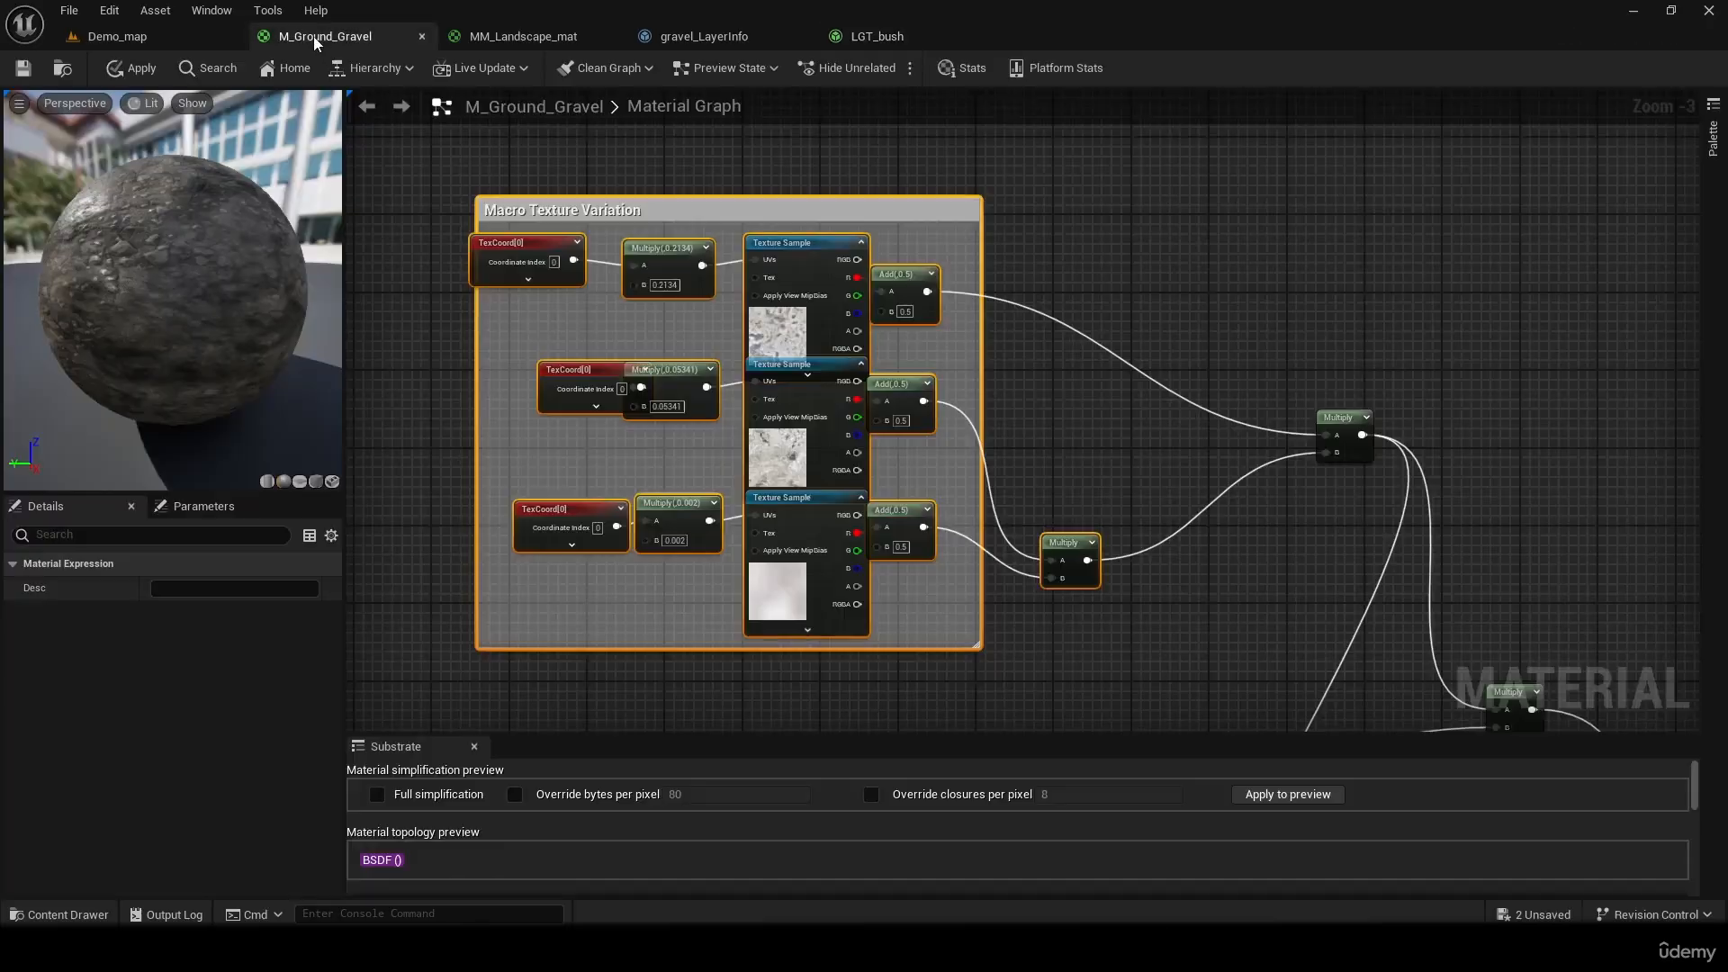
pyautogui.moveTo(1148, 639); pyautogui.dragTo(645, 239, button='right')
pyautogui.moveTo(1143, 572); pyautogui.dragTo(984, 118, button='right')
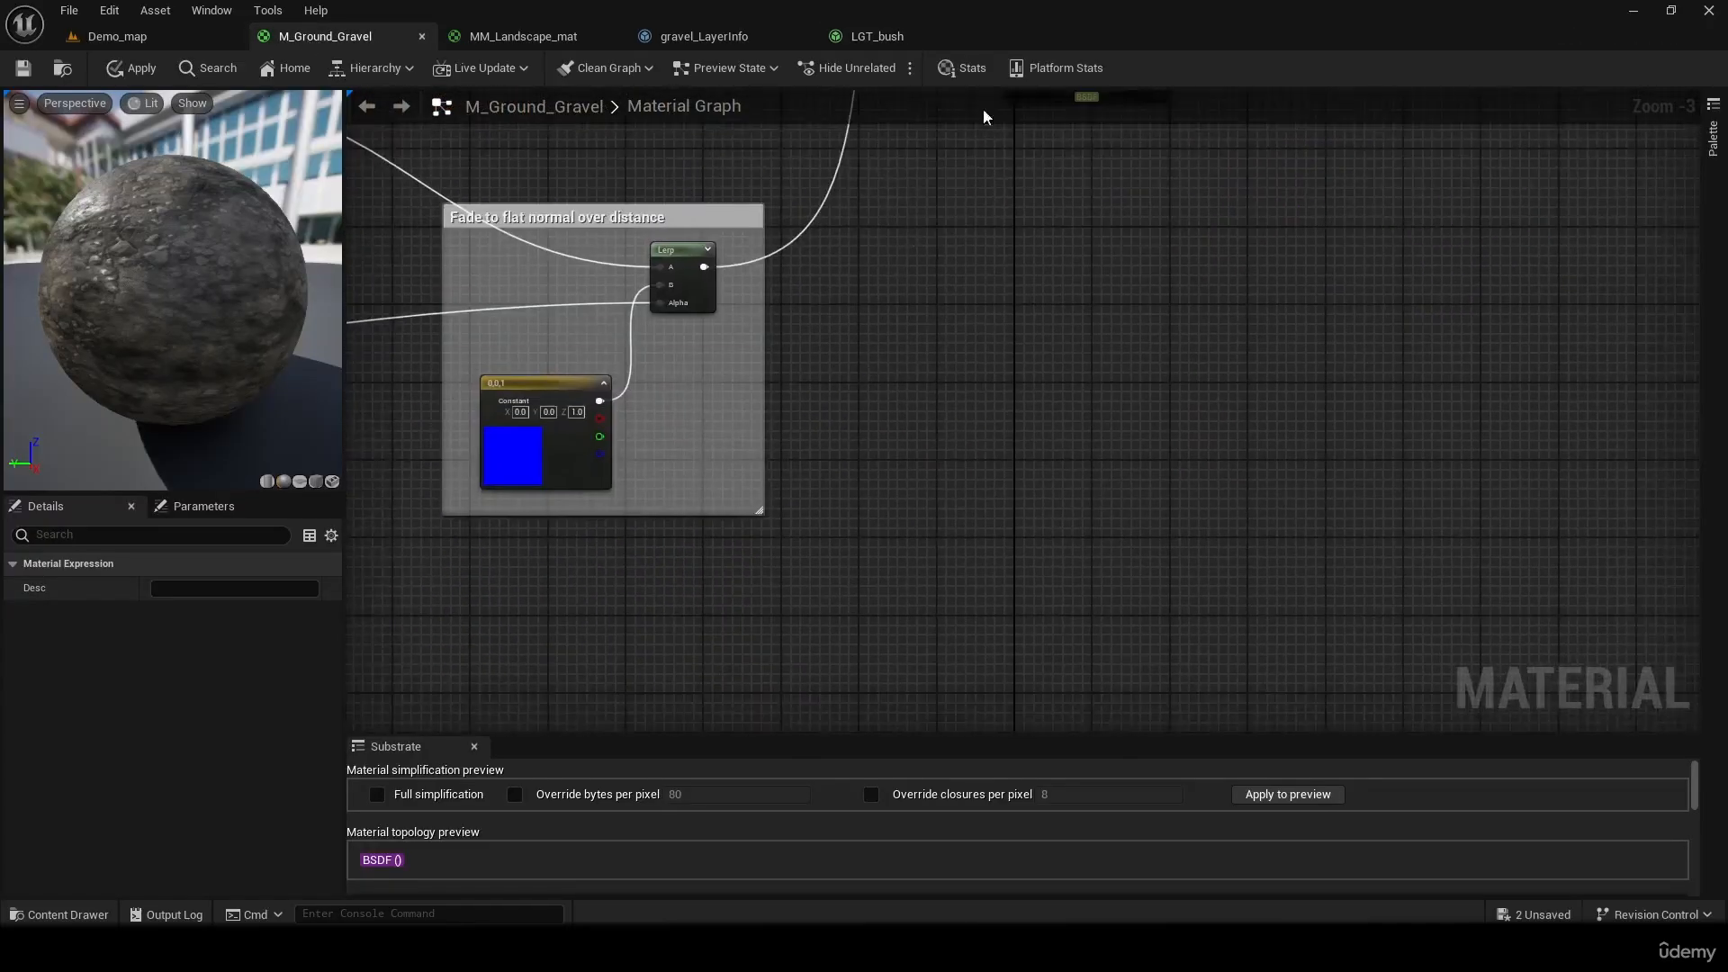
pyautogui.moveTo(1138, 473); pyautogui.dragTo(1187, 797, button='right')
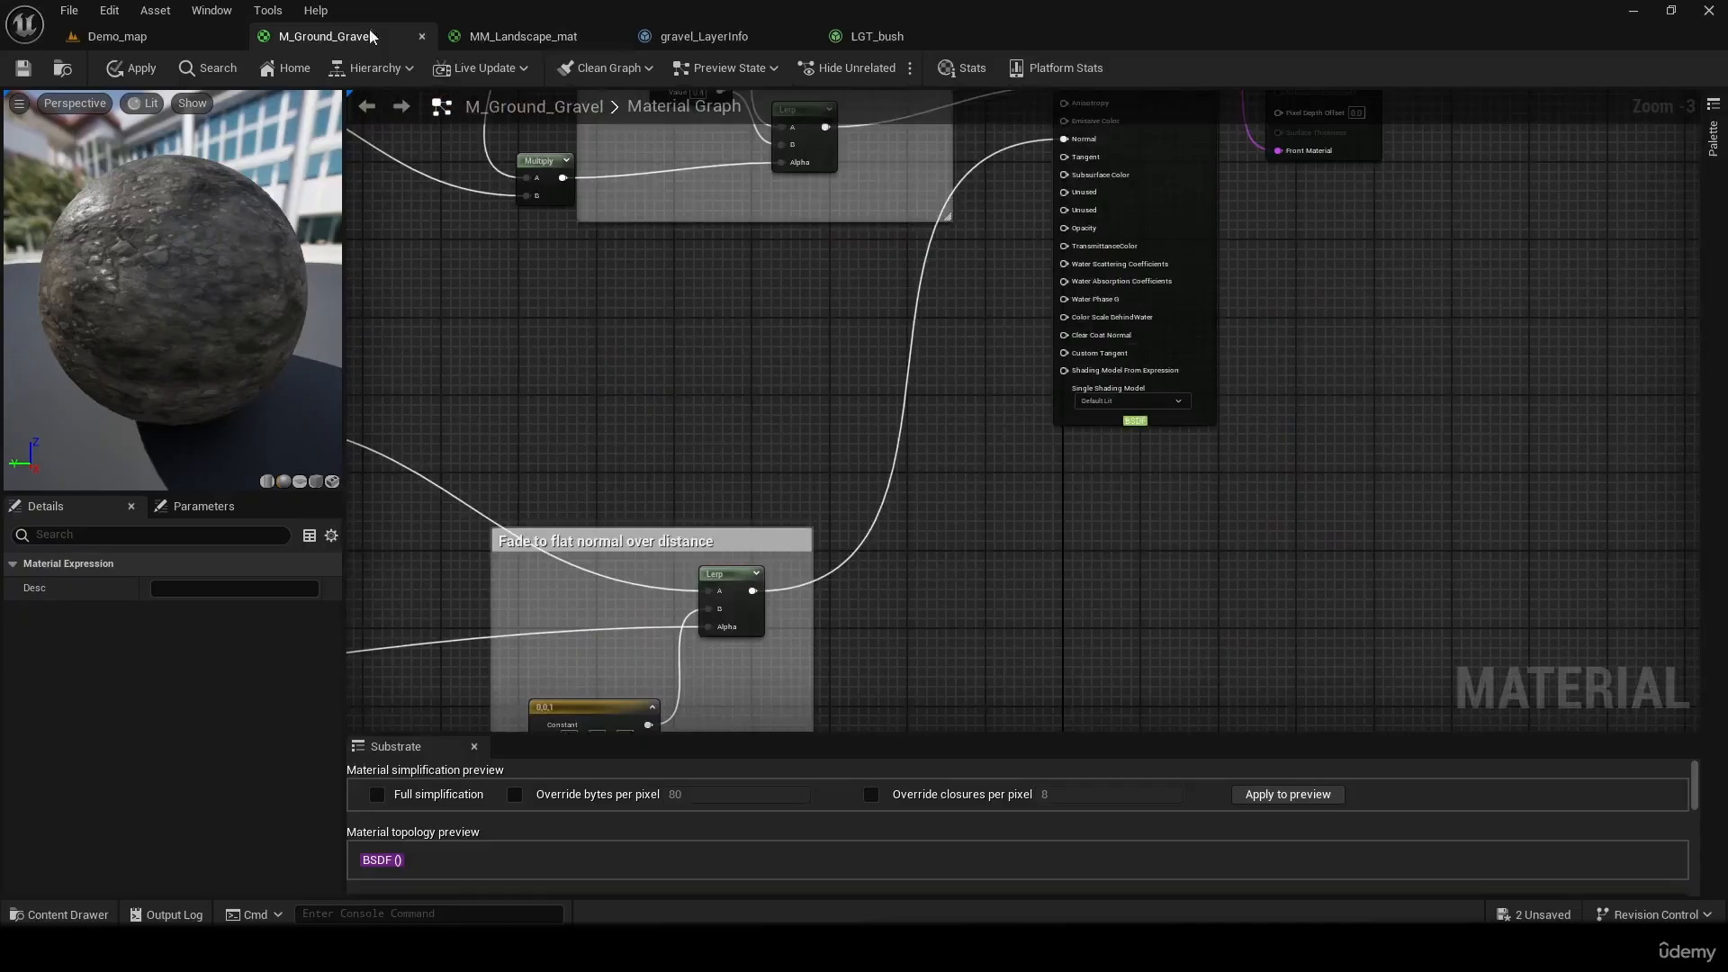
pyautogui.click(421, 36)
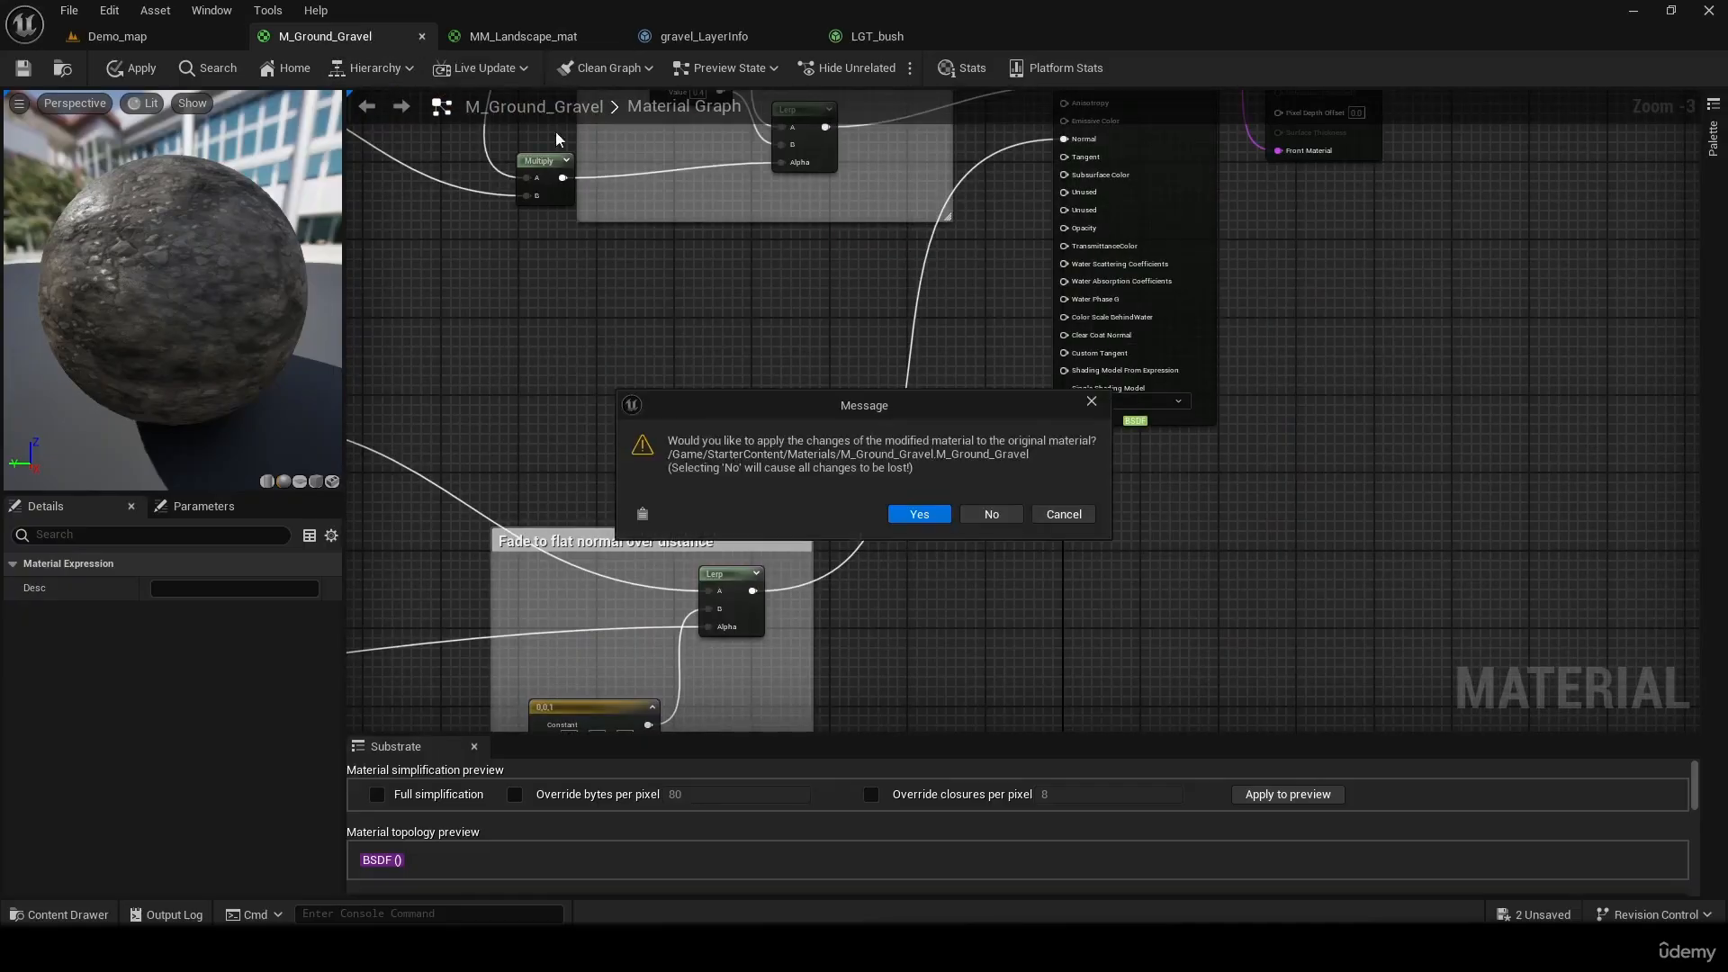
pyautogui.click(1007, 511)
# In the MM_Landscape_mat graph, move the constant 1 node up closer to the lowest Landscape Layer Blend node
pyautogui.click(370, 40)
pyautogui.scroll(3, 945, 509)
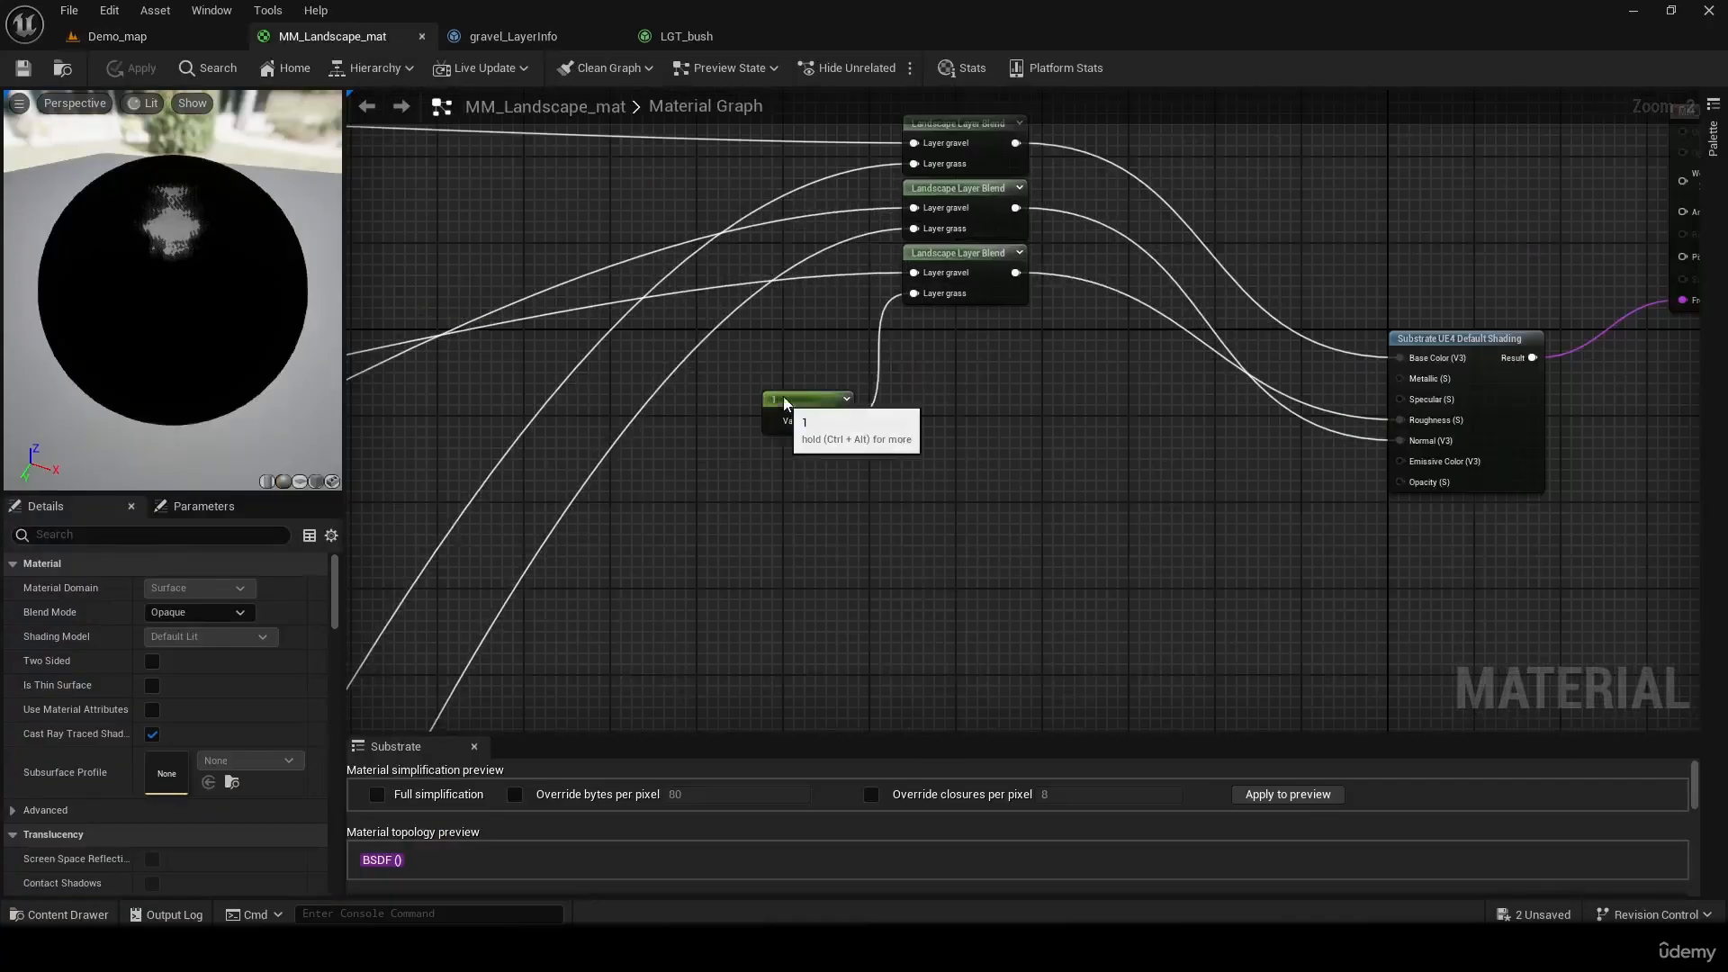
pyautogui.moveTo(783, 396); pyautogui.dragTo(775, 319)
# Add a LandscapeGrassOutput node in the empty graph area below the Substrate UE4 Default Shading node
pyautogui.moveTo(981, 604); pyautogui.dragTo(1017, 401, button='right')
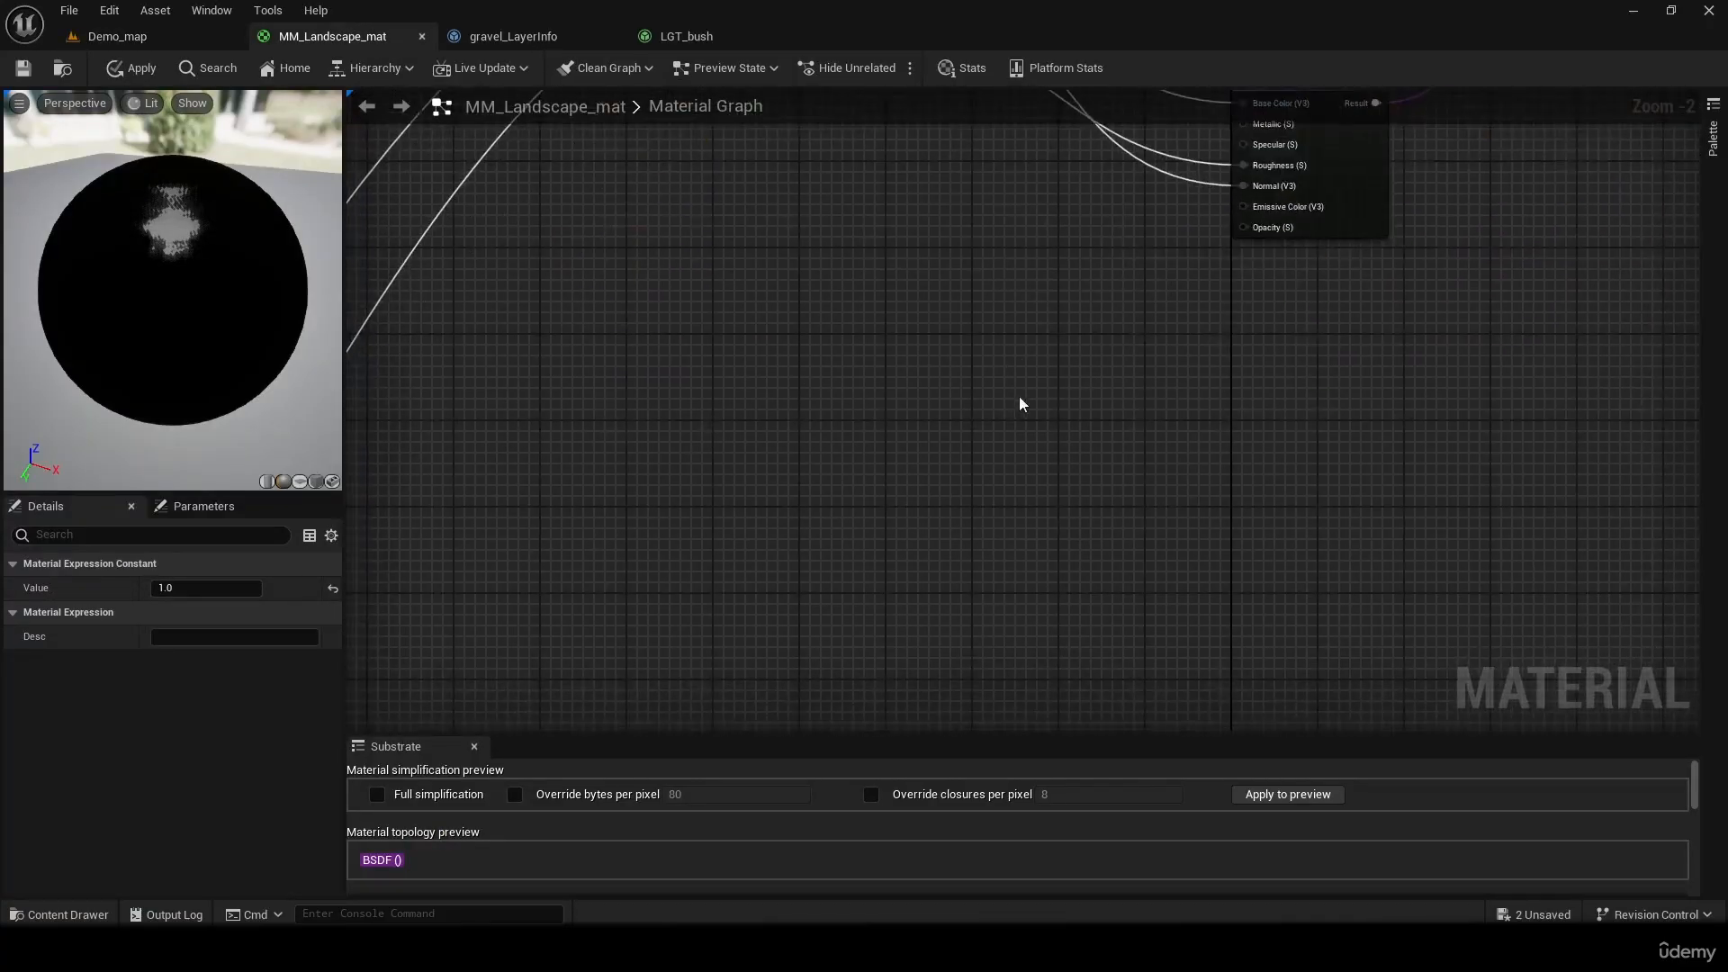
pyautogui.click(977, 555)
pyautogui.rightClick(857, 499)
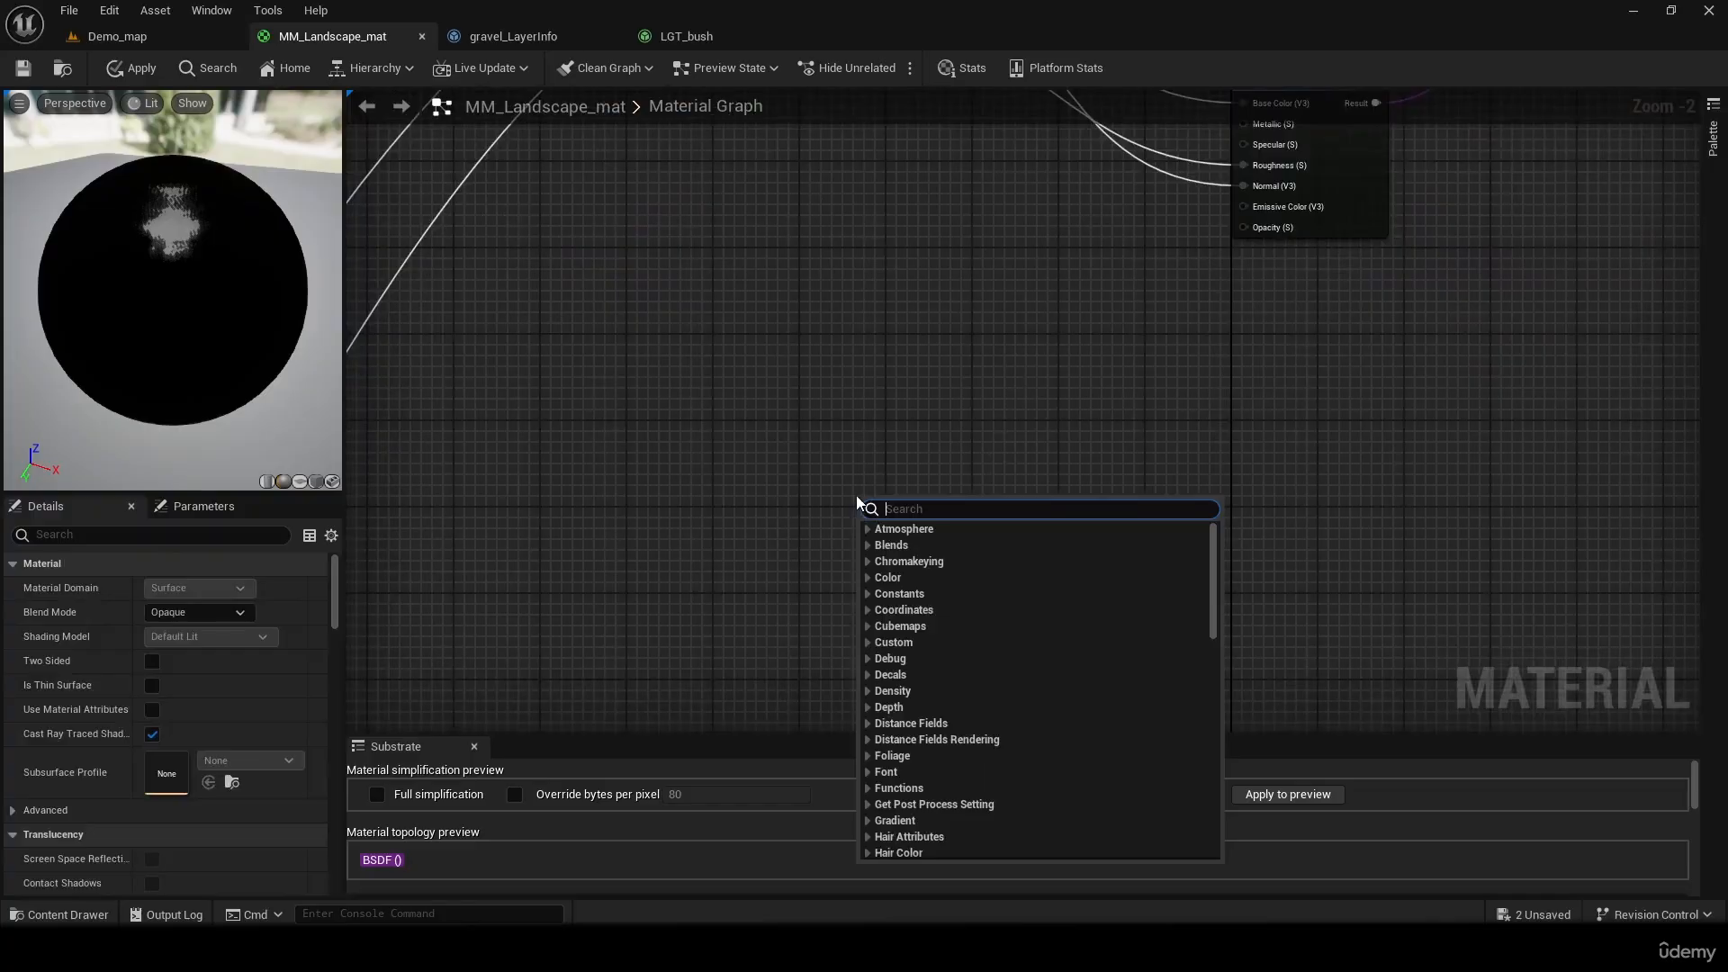
pyautogui.write('gr')
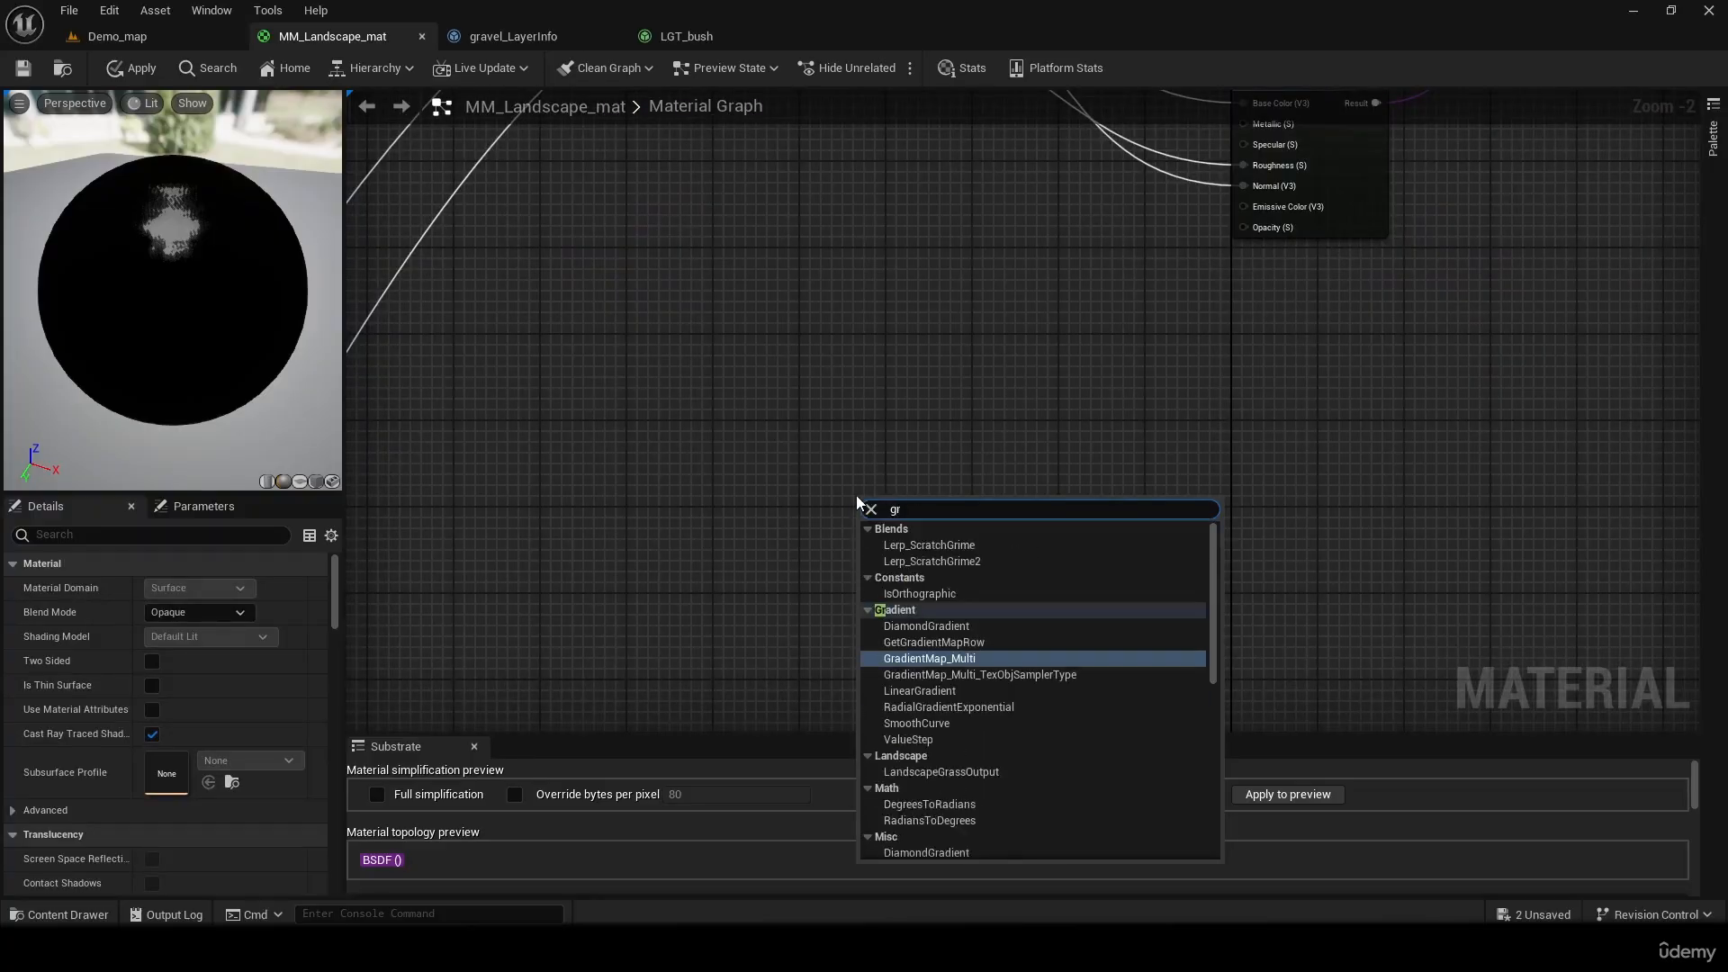
pyautogui.write('ass')
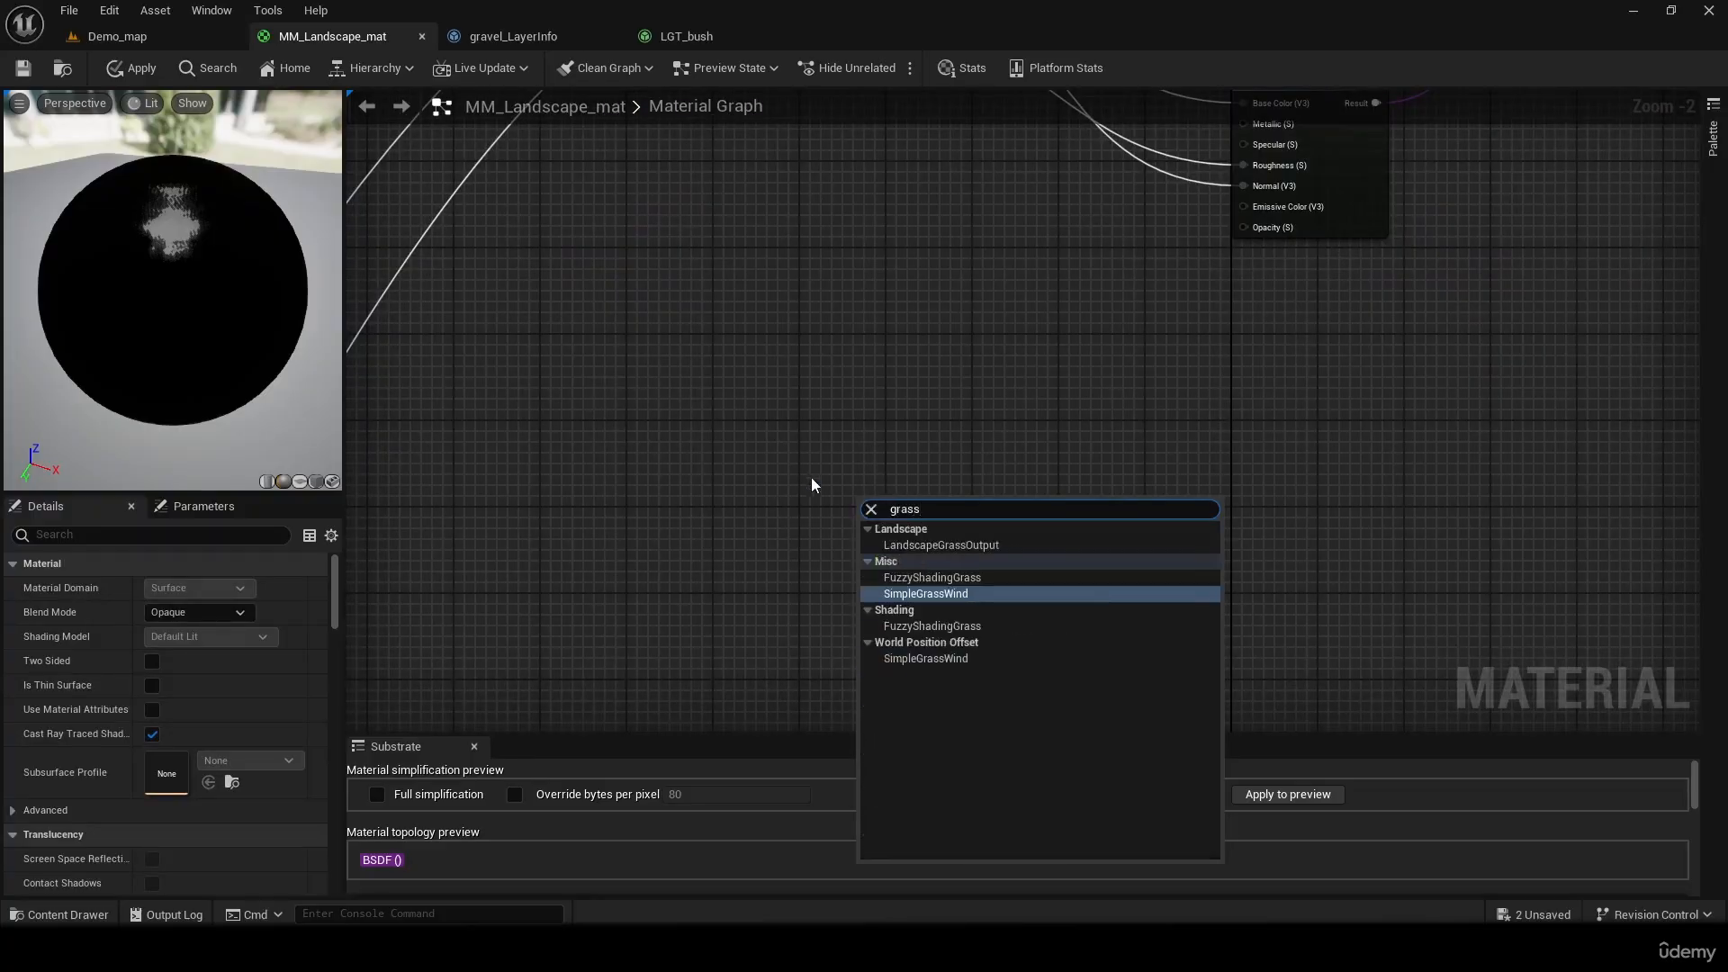
pyautogui.click(967, 547)
# Arrange the graph's end so that the MM_Landscape_mat output node sits lower, with the Landscape Grass node beneath it
pyautogui.moveTo(1232, 480); pyautogui.dragTo(1109, 557, button='right')
pyautogui.moveTo(766, 591)
pyautogui.mouseDown()
pyautogui.moveTo(1141, 398)
pyautogui.moveTo(1109, 439)
pyautogui.mouseUp()
pyautogui.moveTo(1249, 432); pyautogui.dragTo(1186, 584, button='right')
pyautogui.click(1185, 584)
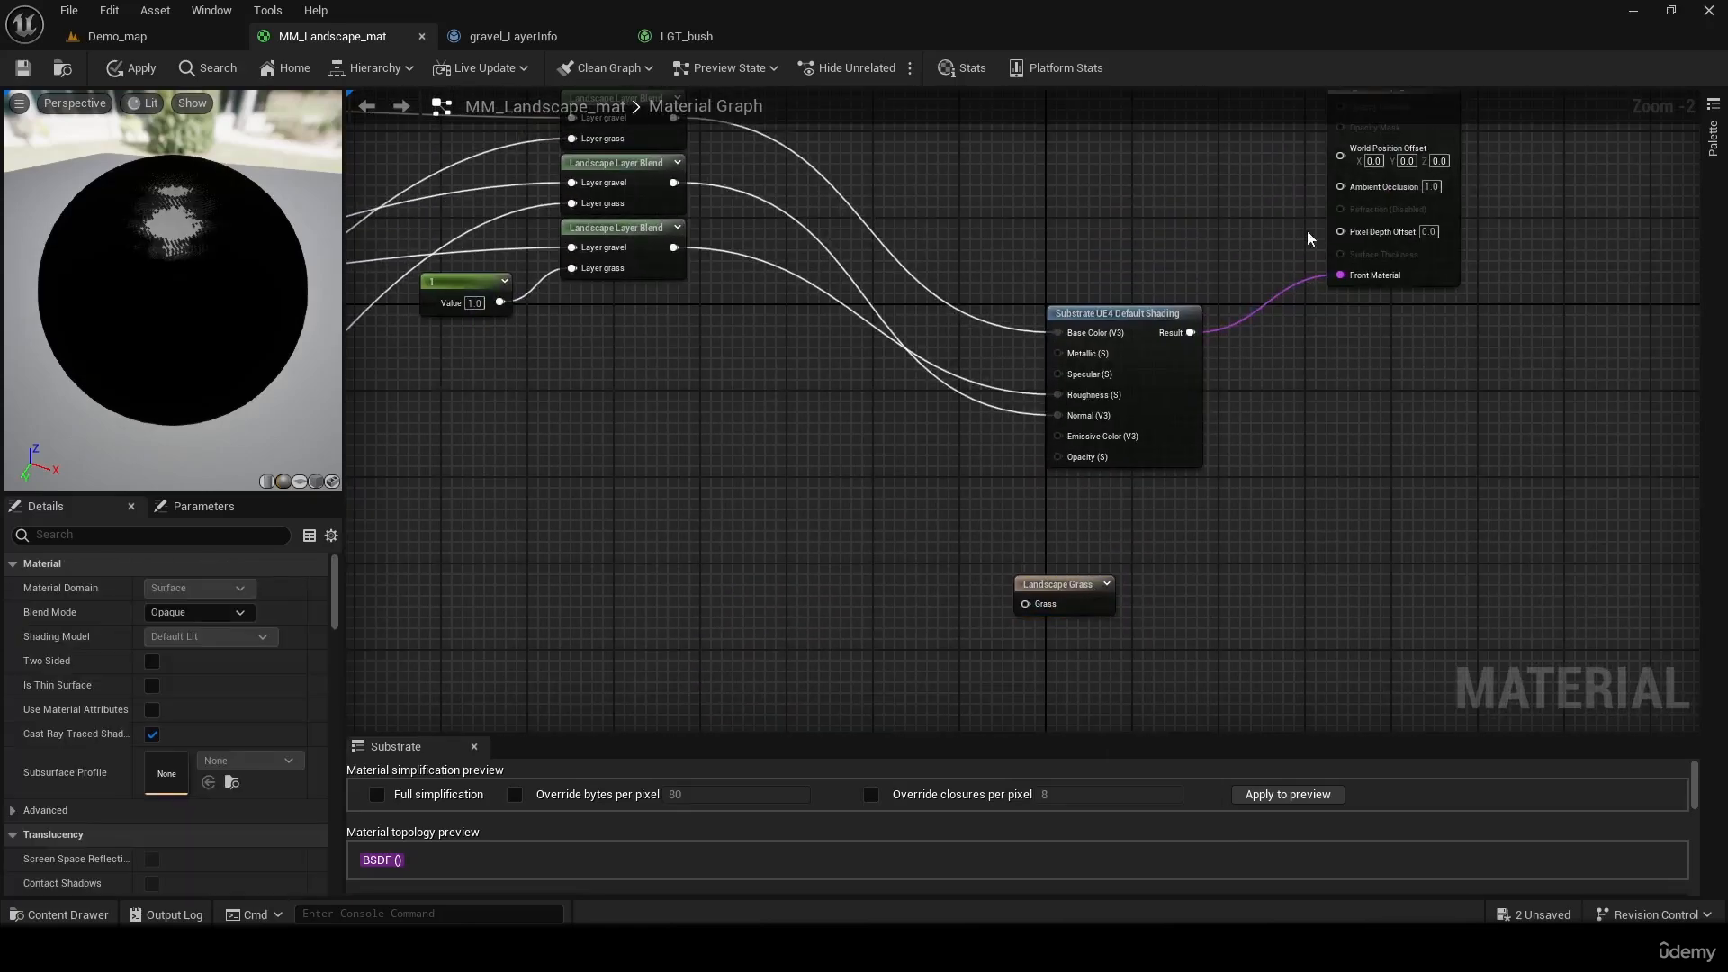
pyautogui.moveTo(1400, 391); pyautogui.dragTo(1111, 346, button='right')
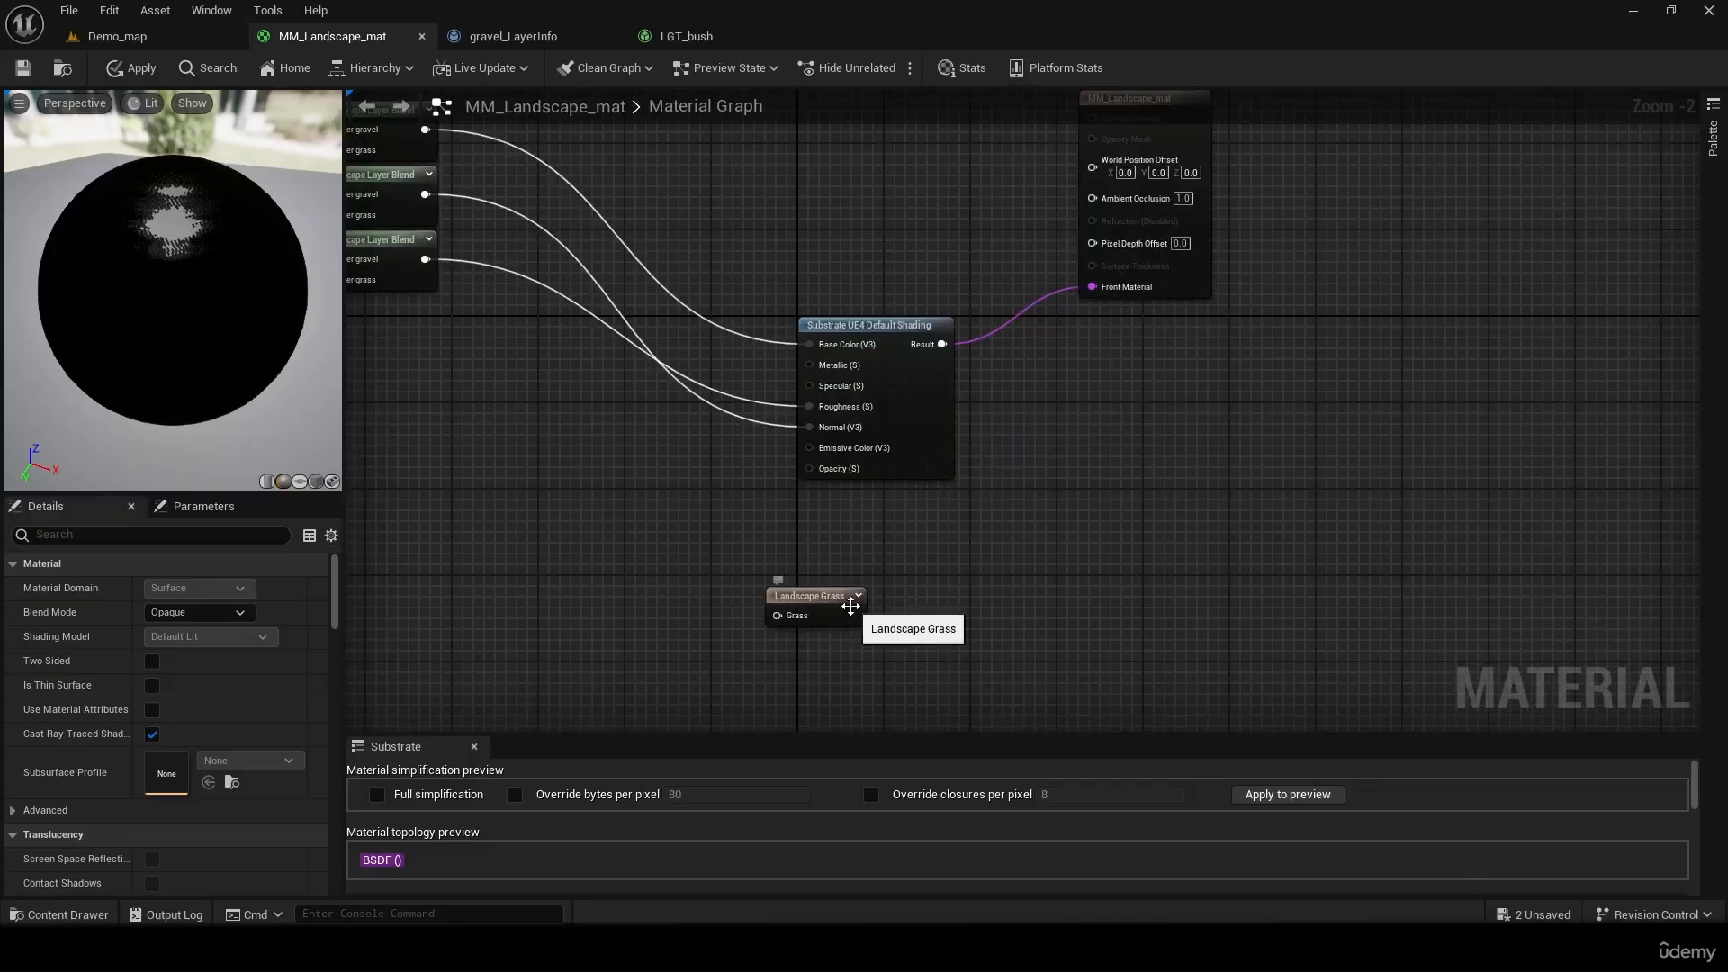
pyautogui.moveTo(850, 608); pyautogui.dragTo(1180, 675)
pyautogui.moveTo(1268, 505); pyautogui.dragTo(1209, 730, button='right')
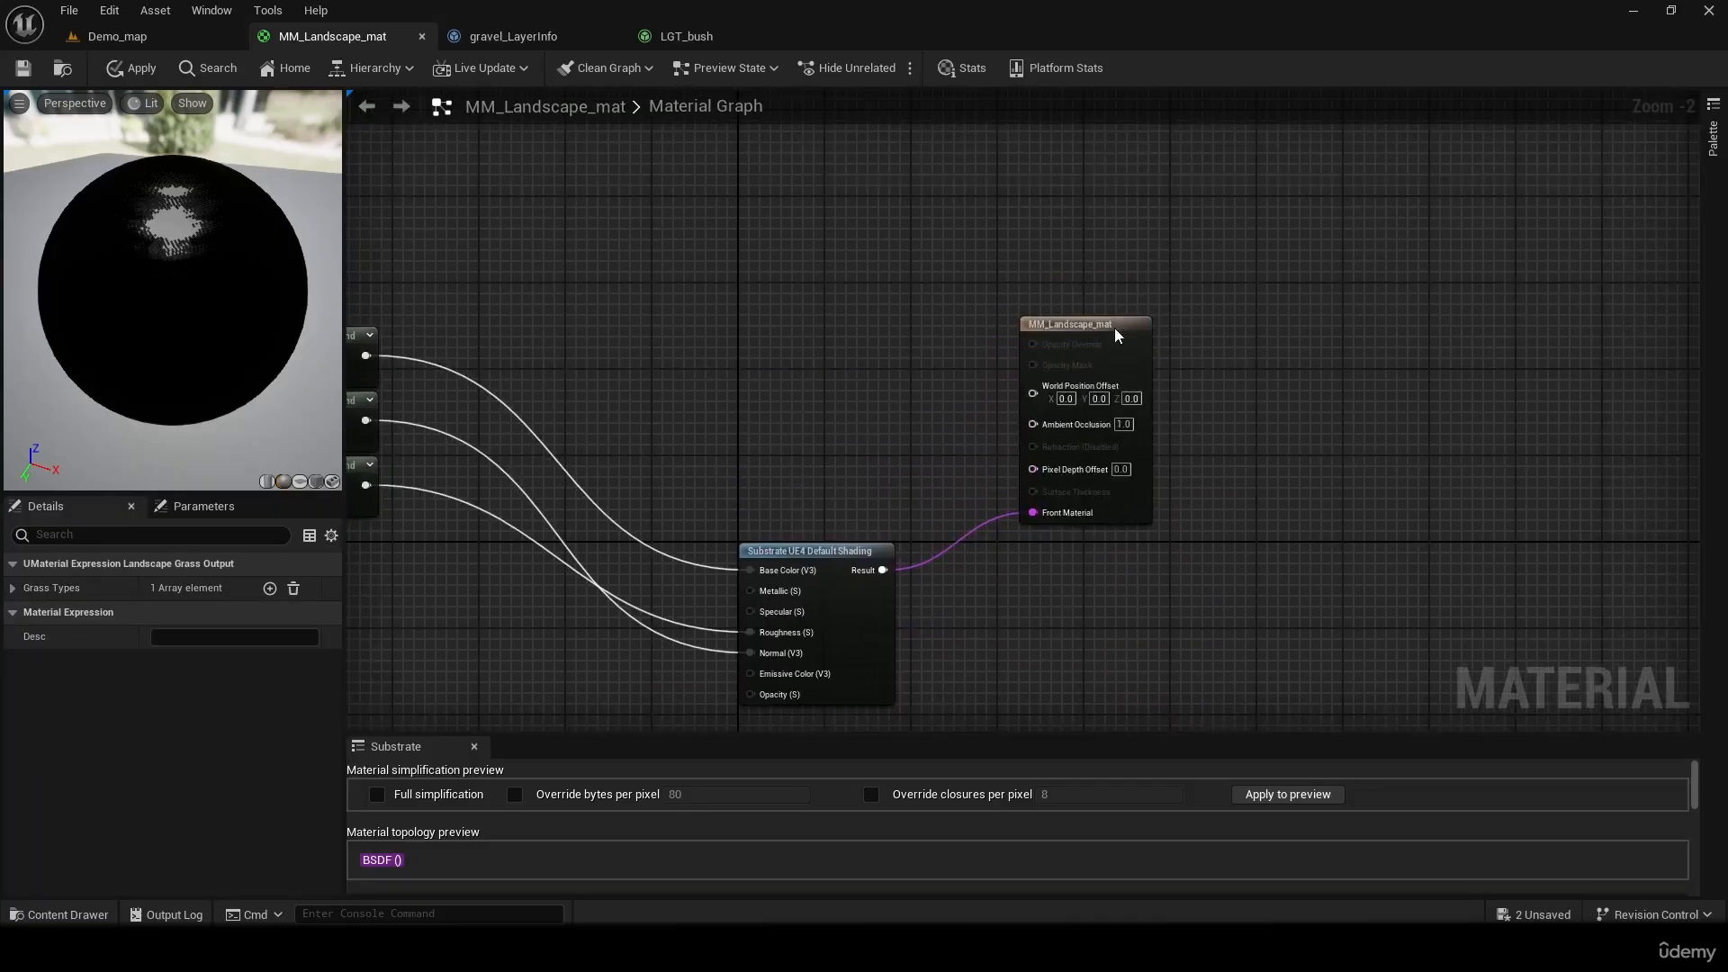
pyautogui.moveTo(1115, 329); pyautogui.dragTo(1102, 523)
pyautogui.moveTo(1271, 607); pyautogui.dragTo(1348, 149, button='right')
pyautogui.moveTo(1221, 387); pyautogui.dragTo(1112, 497, button='right')
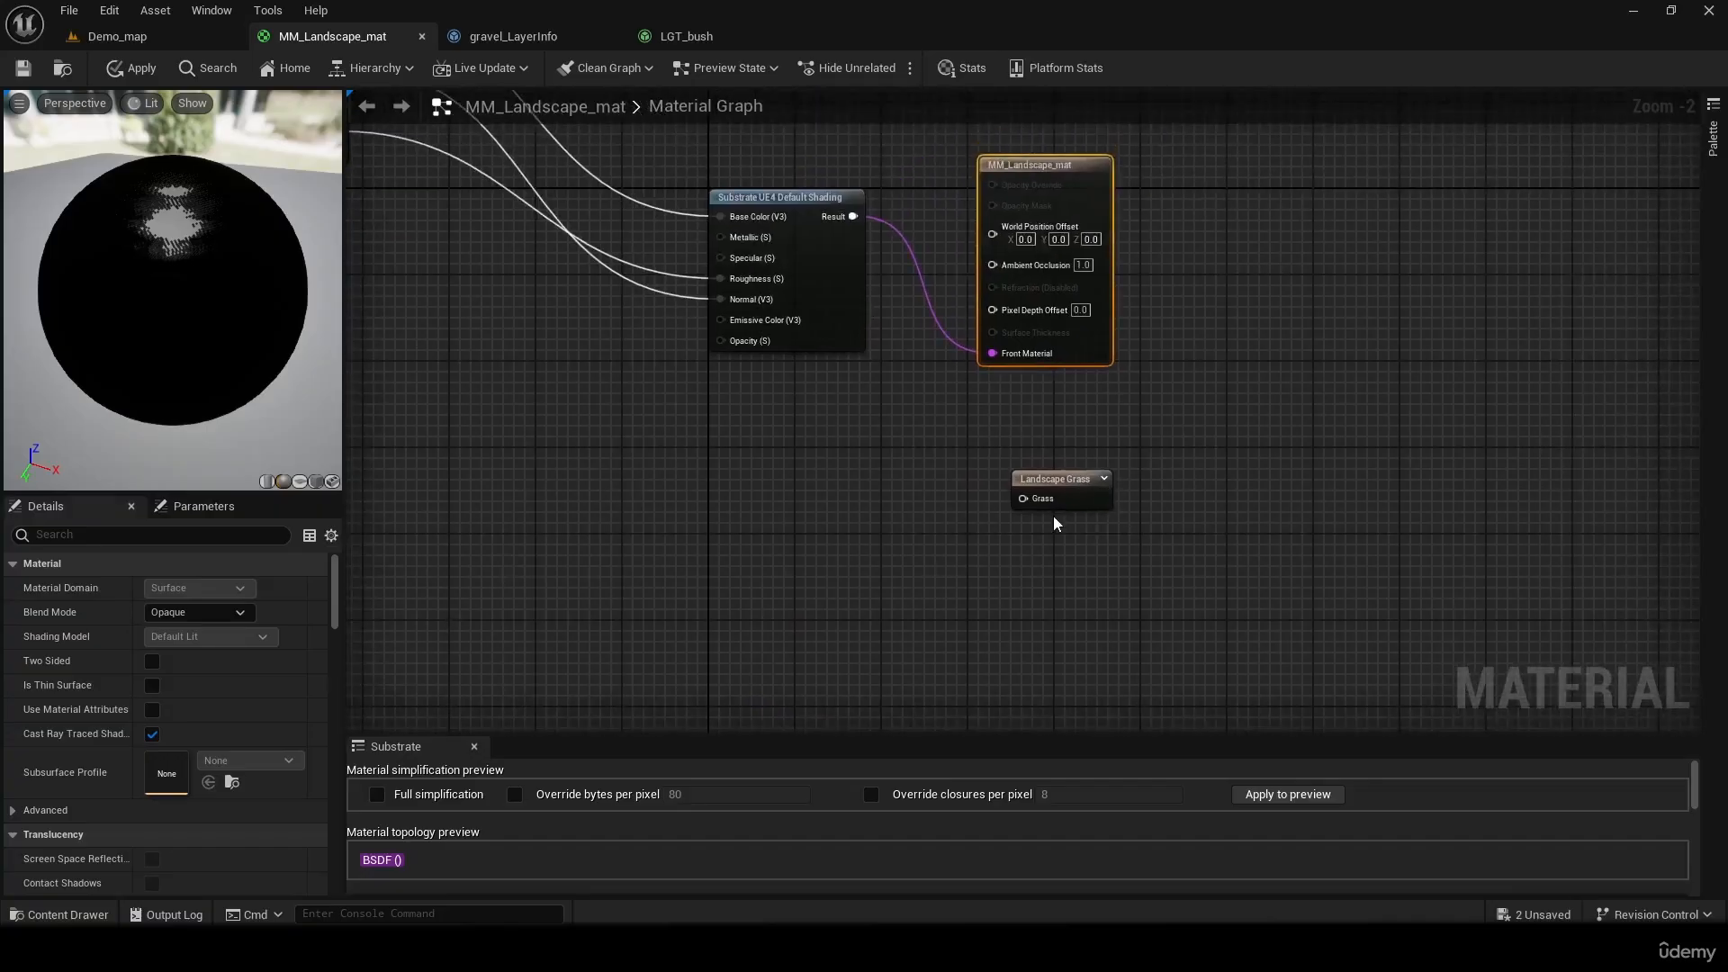
# Assign LGT_bush as the Landscape Grass node's grass type at index 0 and save the material
pyautogui.click(1058, 490)
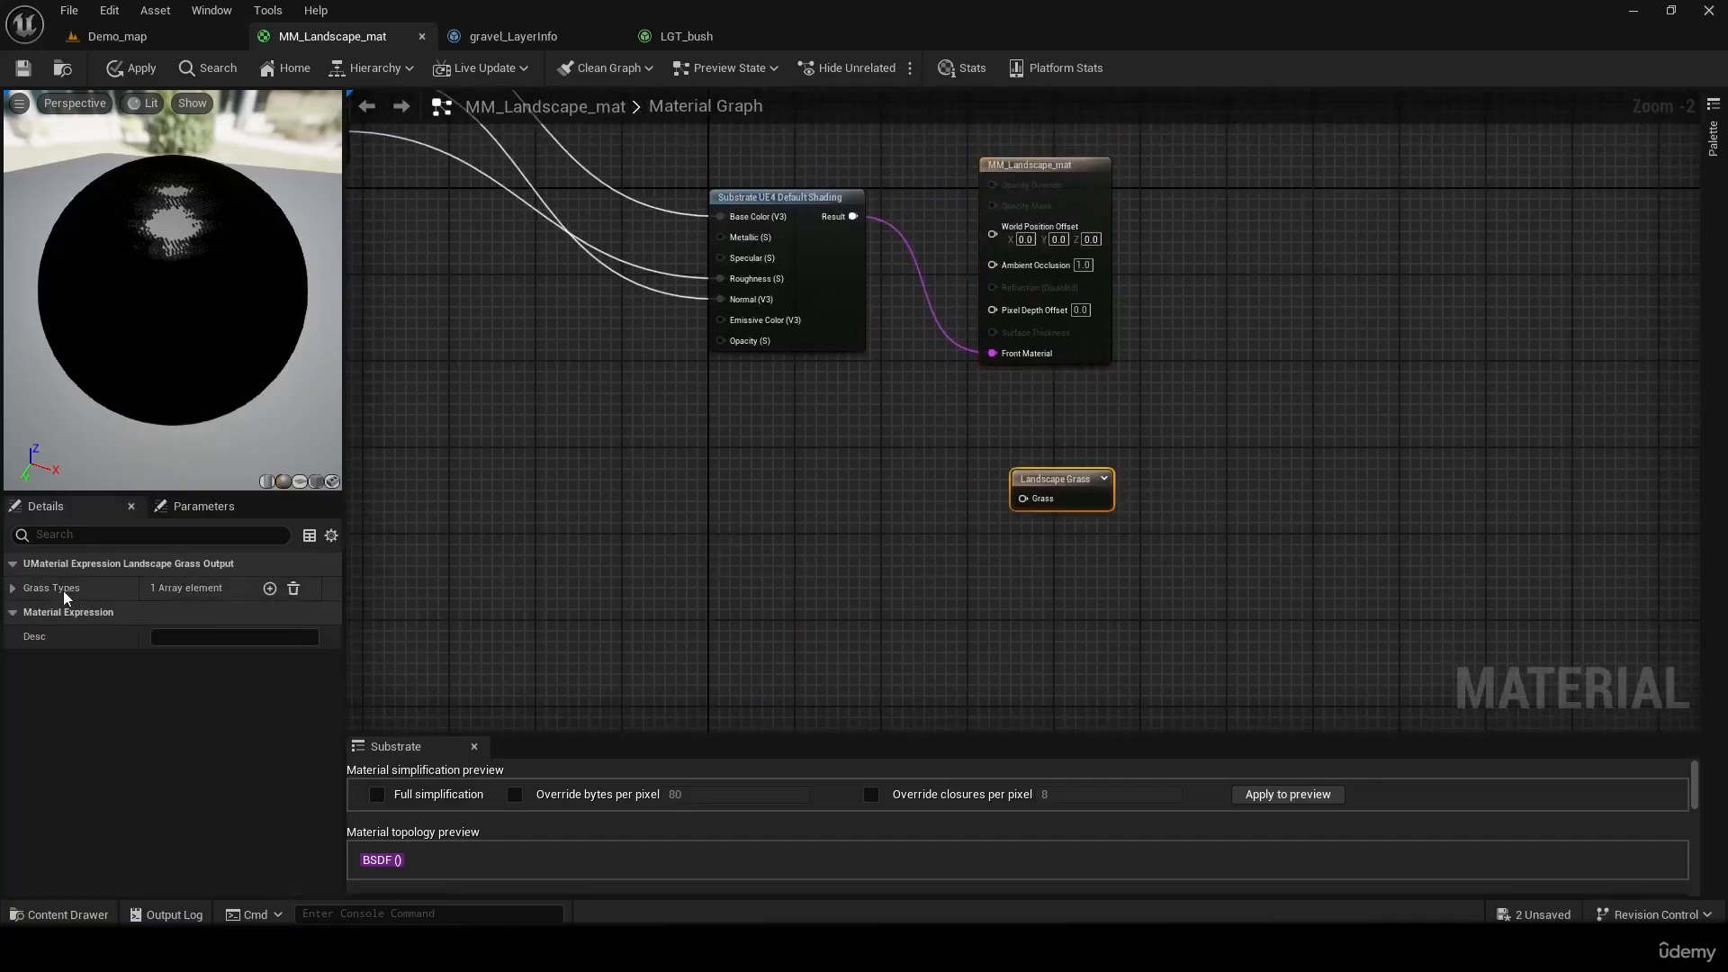
pyautogui.click(12, 588)
pyautogui.click(28, 613)
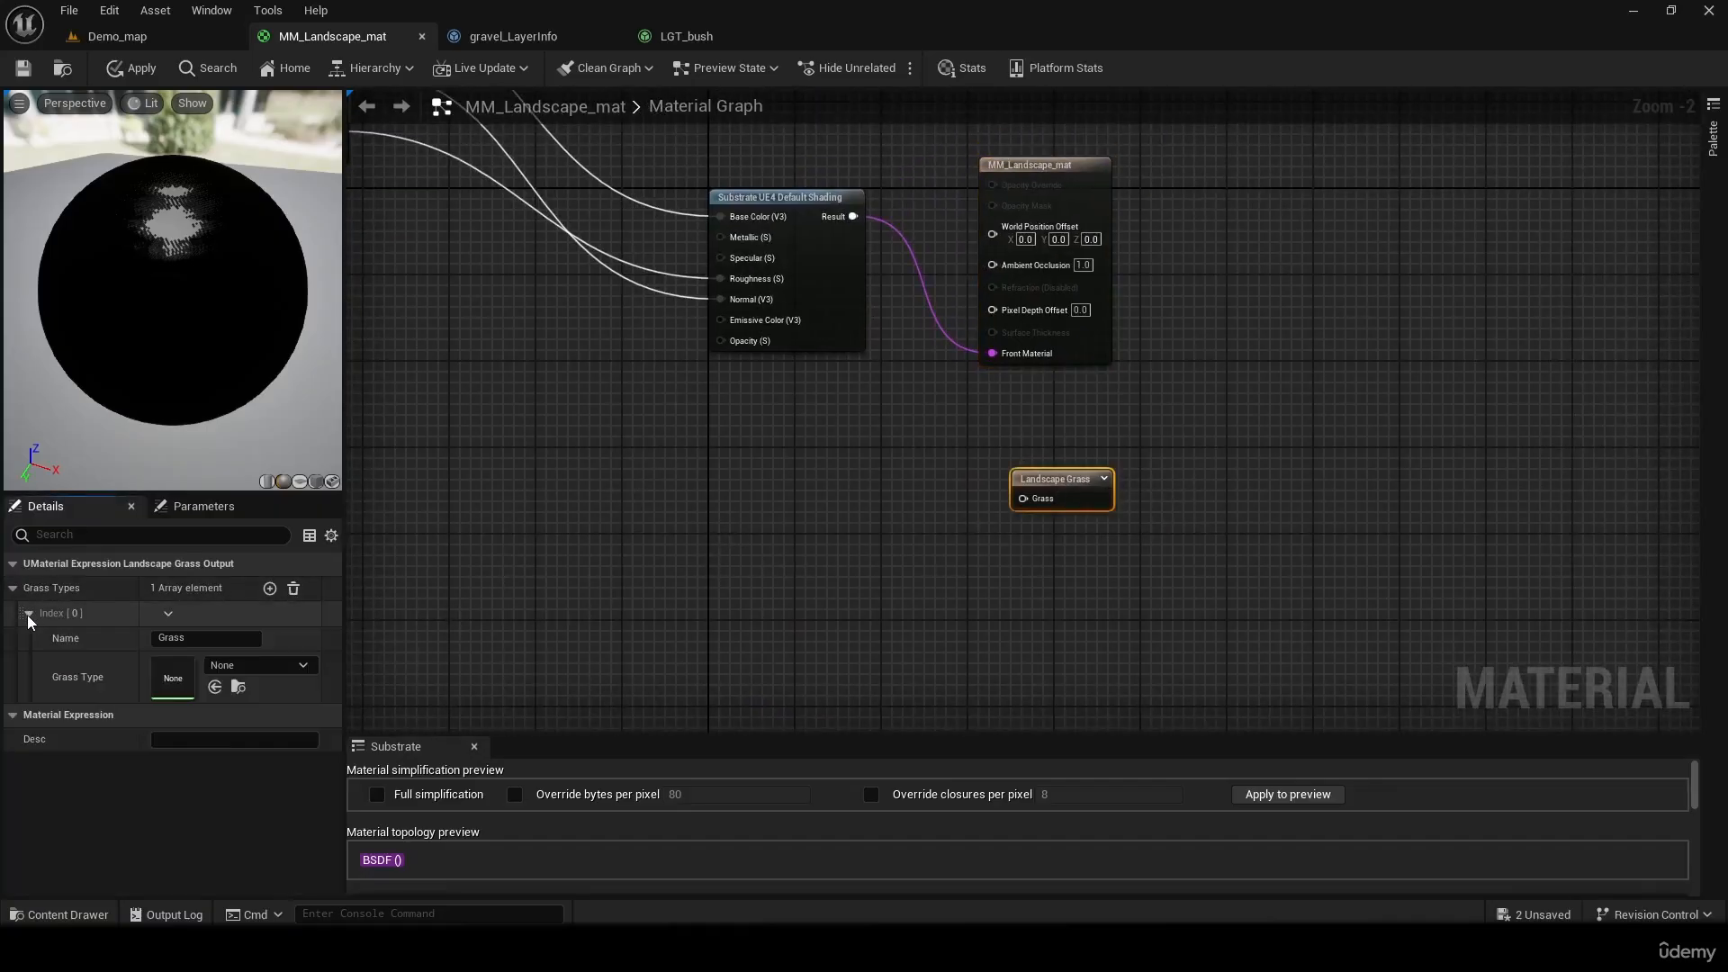
pyautogui.click(264, 668)
pyautogui.click(339, 460)
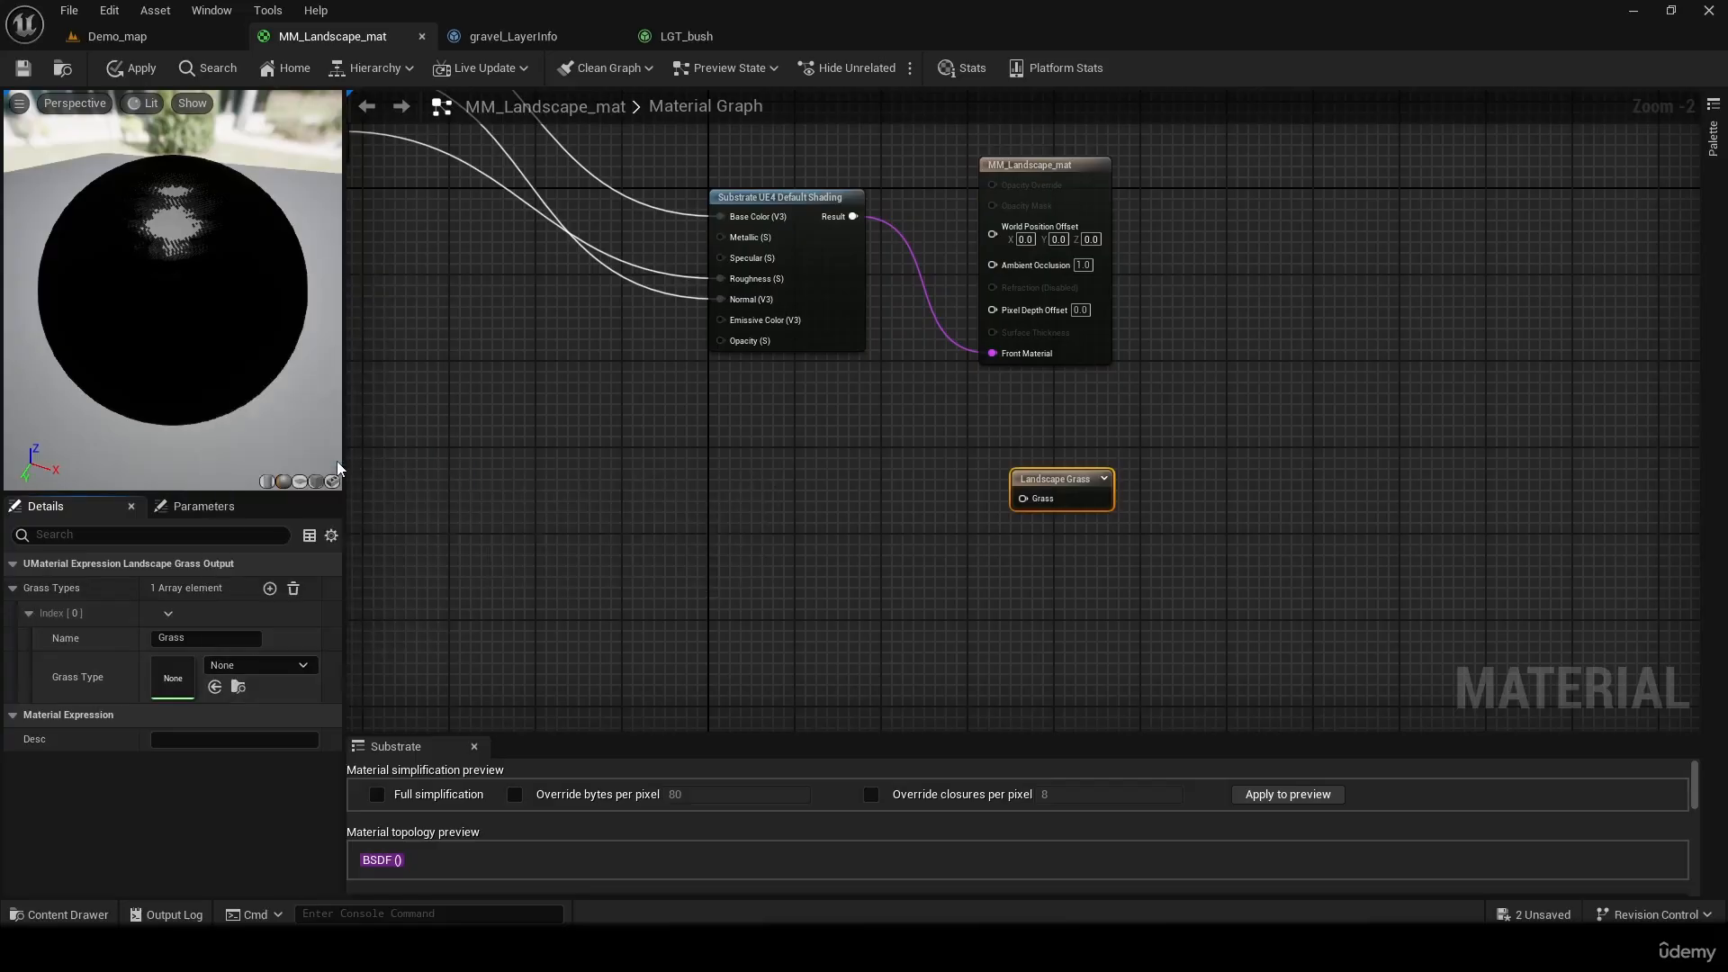
pyautogui.click(24, 77)
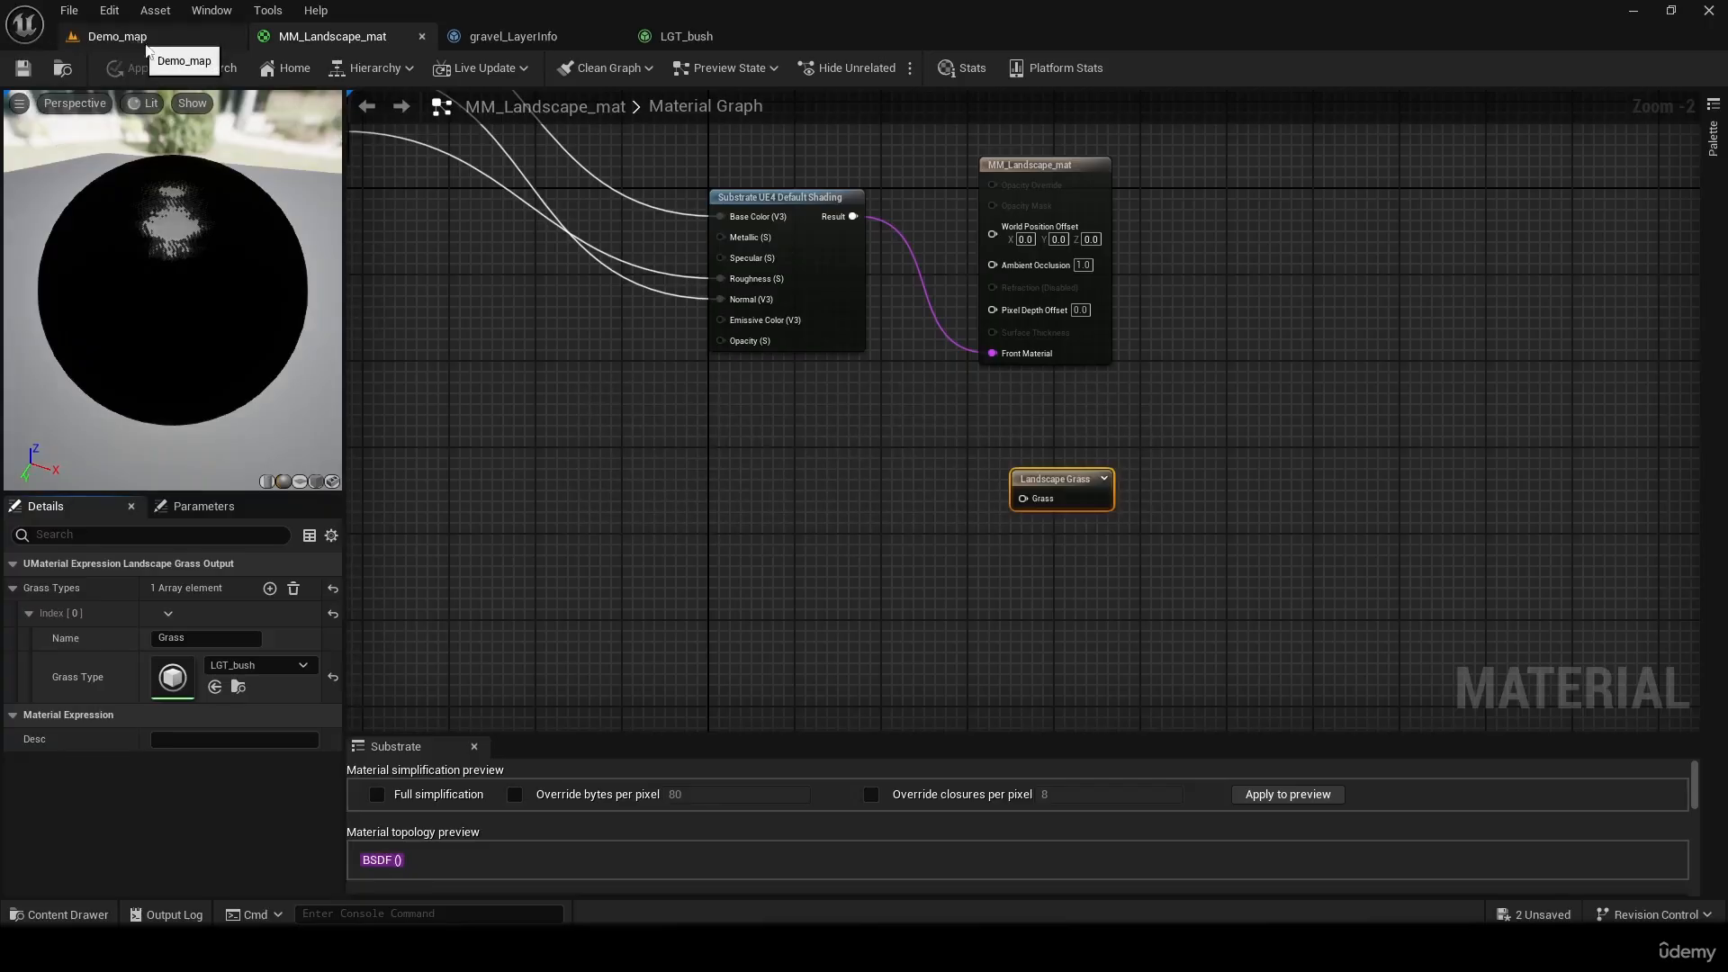
# Check the landscape in Demo_map, then look over the LGT_bush and gravel_LayerInfo assets and return to MM_Landscape_mat
pyautogui.moveTo(815, 398); pyautogui.dragTo(739, 333, button='right')
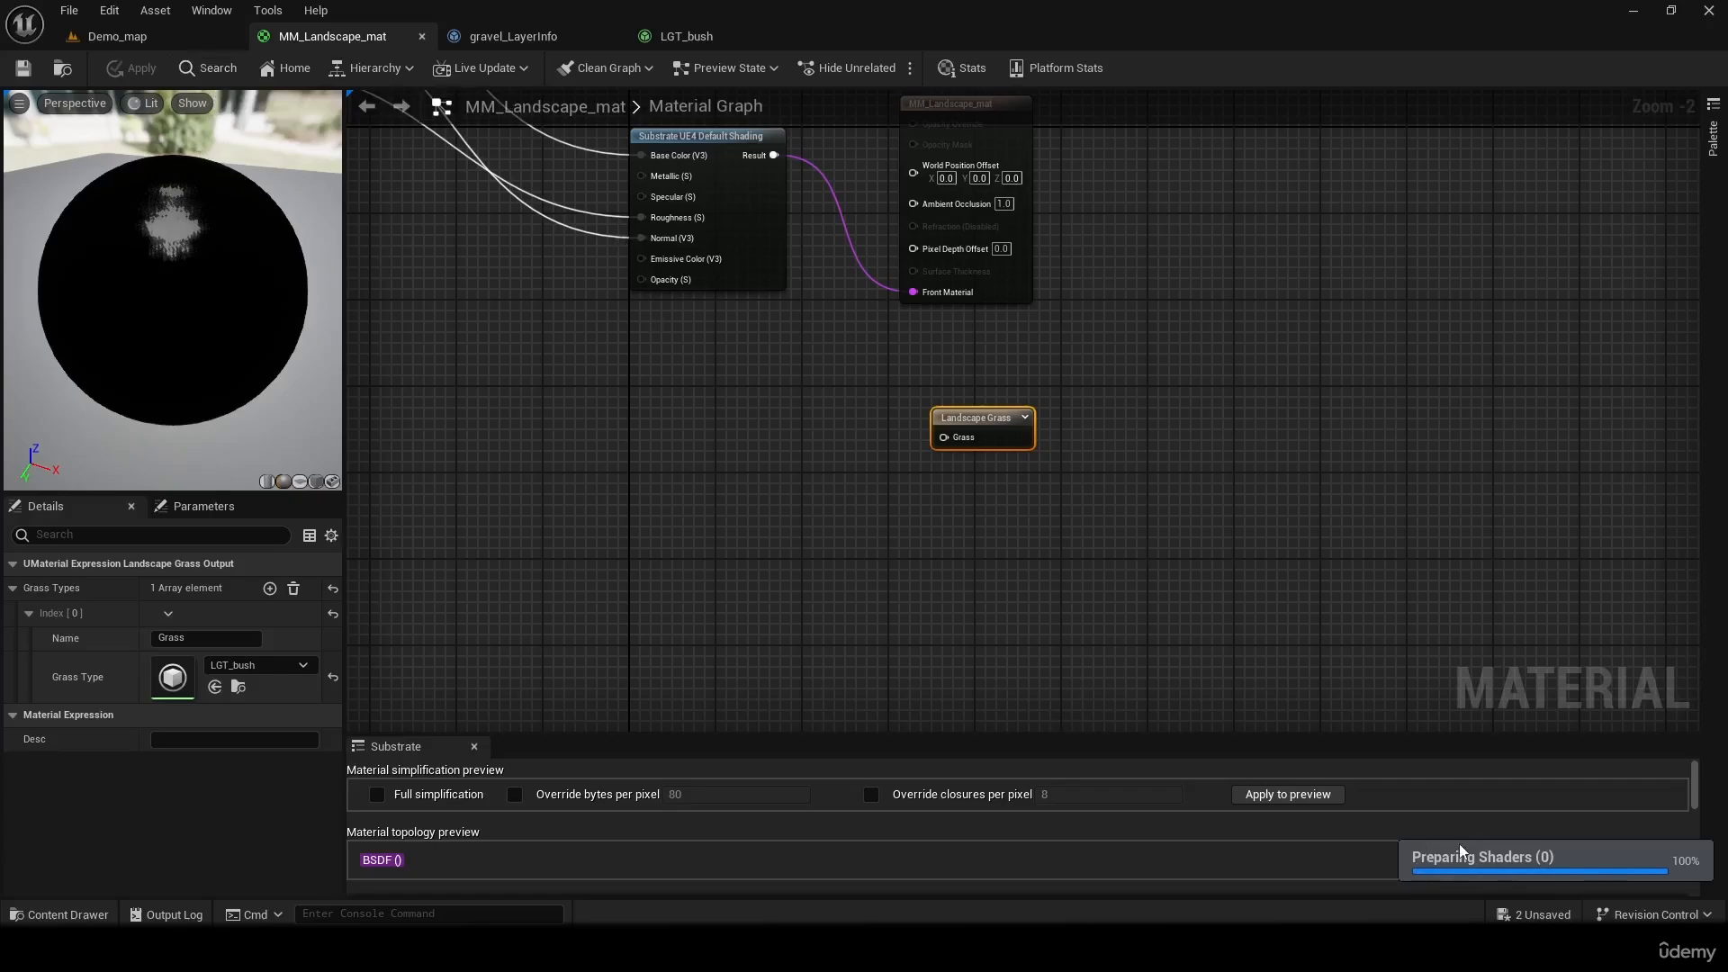
pyautogui.click(97, 40)
pyautogui.moveTo(629, 449); pyautogui.dragTo(720, 275, button='right')
pyautogui.moveTo(720, 450); pyautogui.dragTo(702, 495, button='right')
pyautogui.click(728, 32)
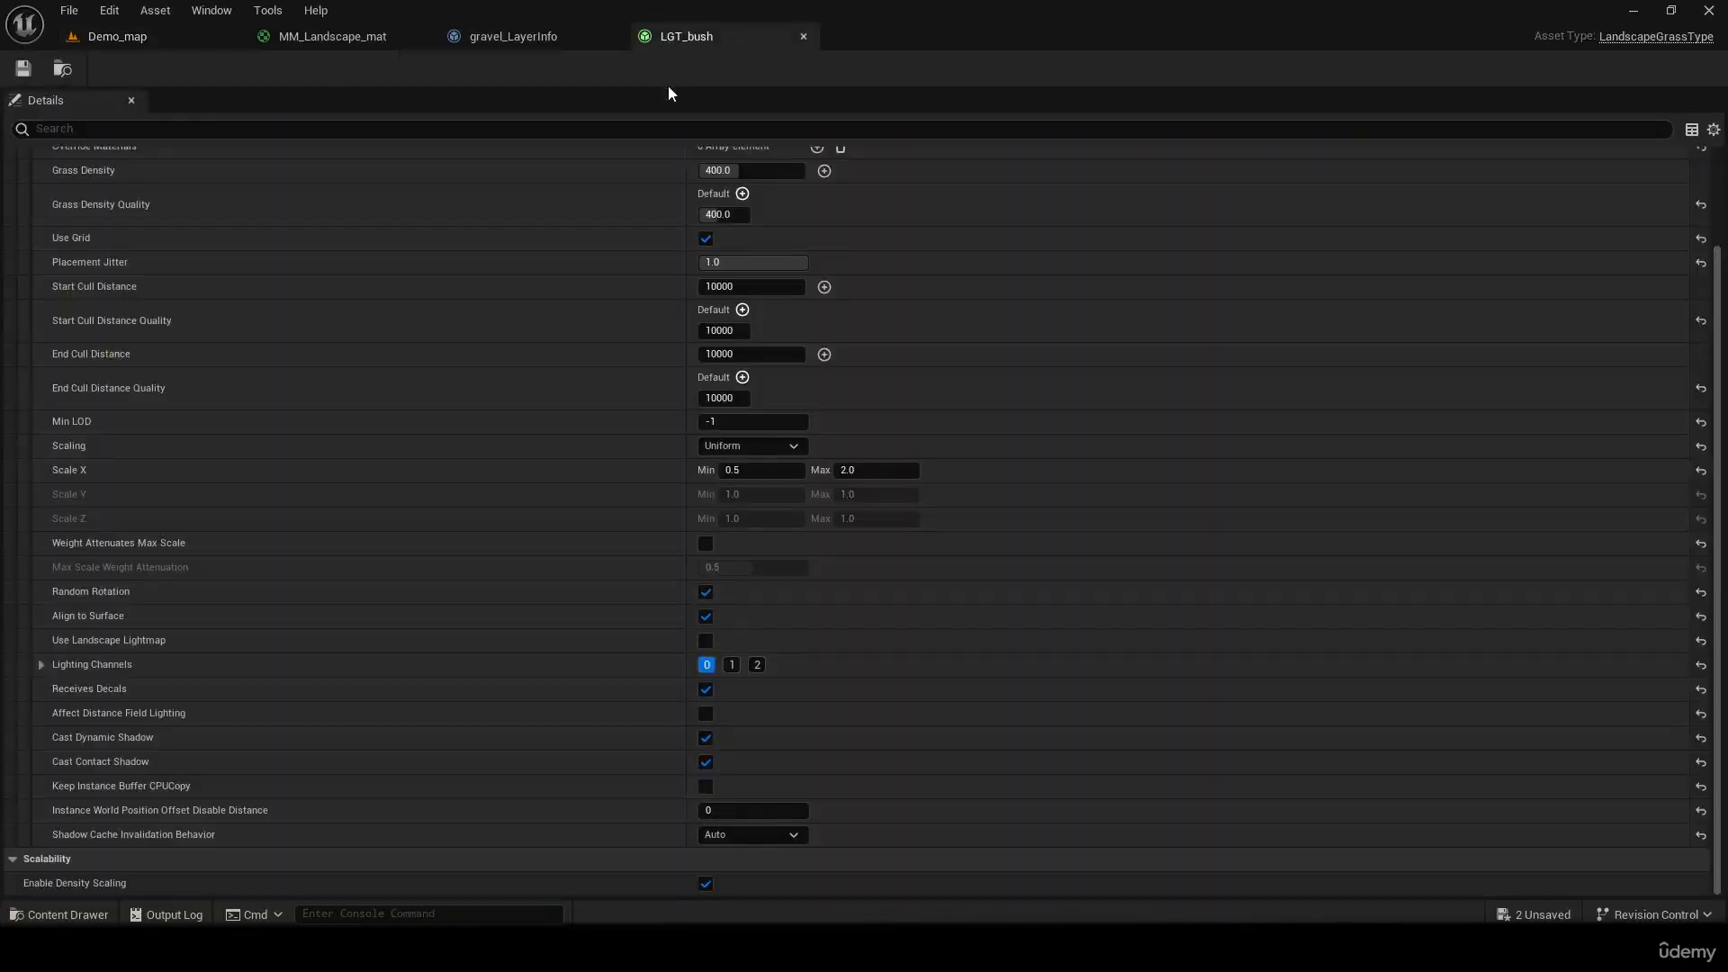
pyautogui.click(554, 27)
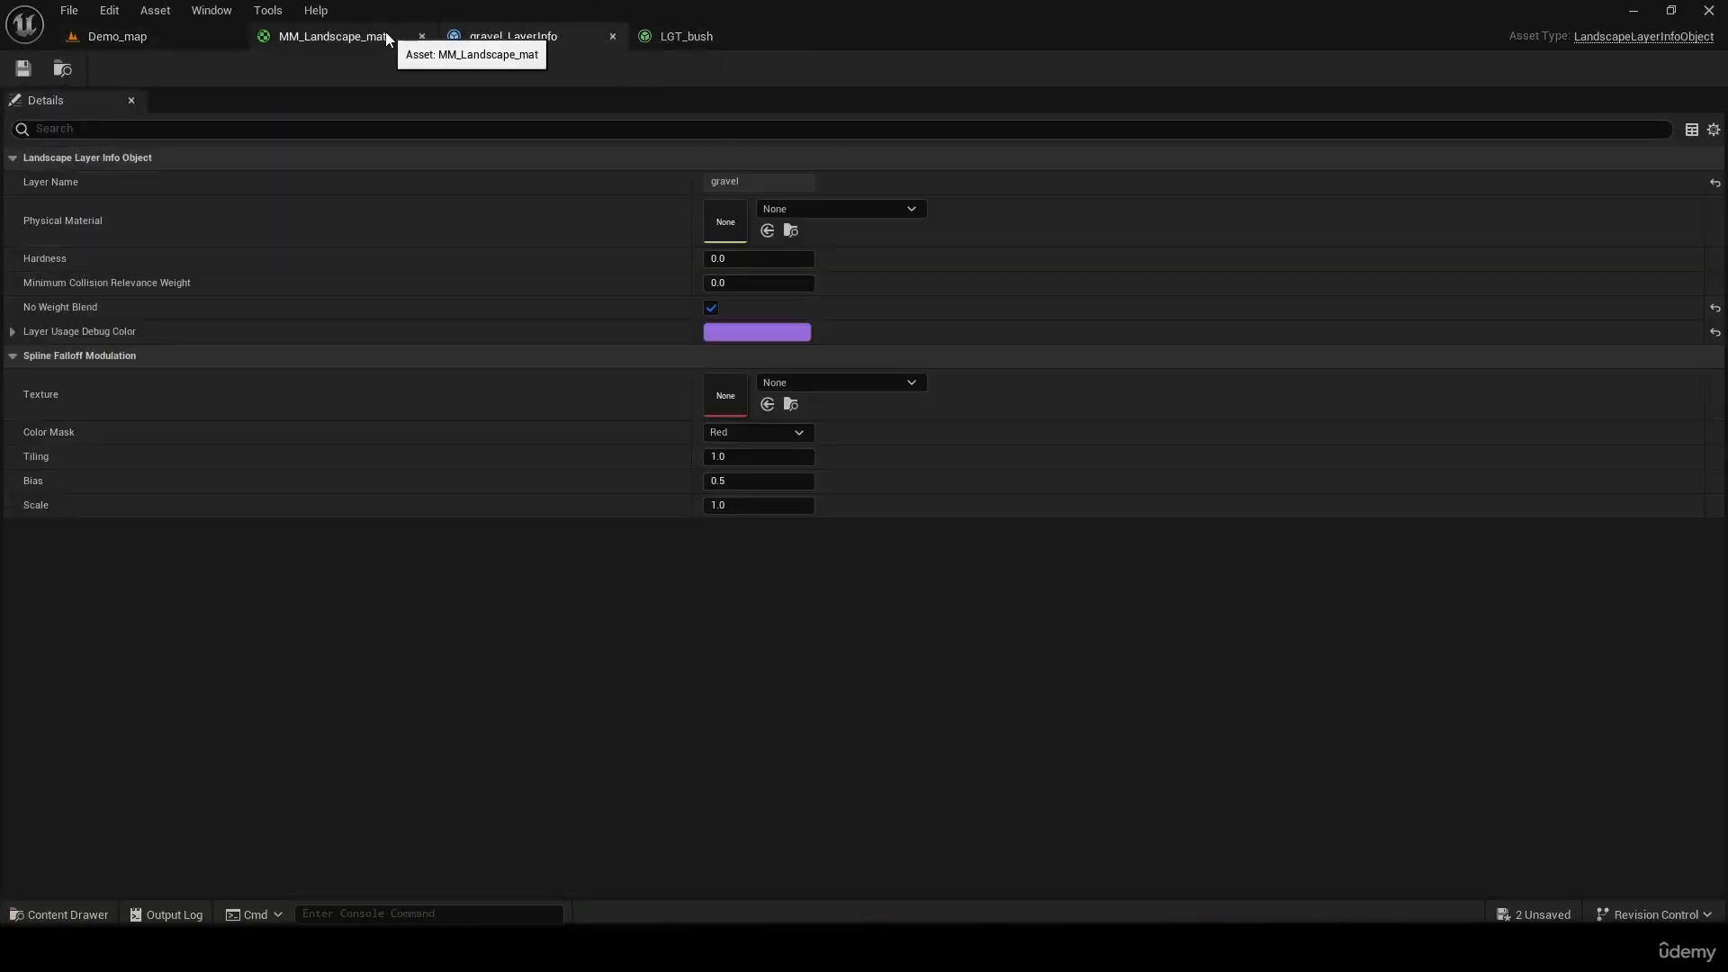
pyautogui.click(386, 31)
# Move the Landscape Grass node directly under the MM_Landscape_mat output node, aligned with its left edge
pyautogui.moveTo(943, 438); pyautogui.dragTo(640, 458)
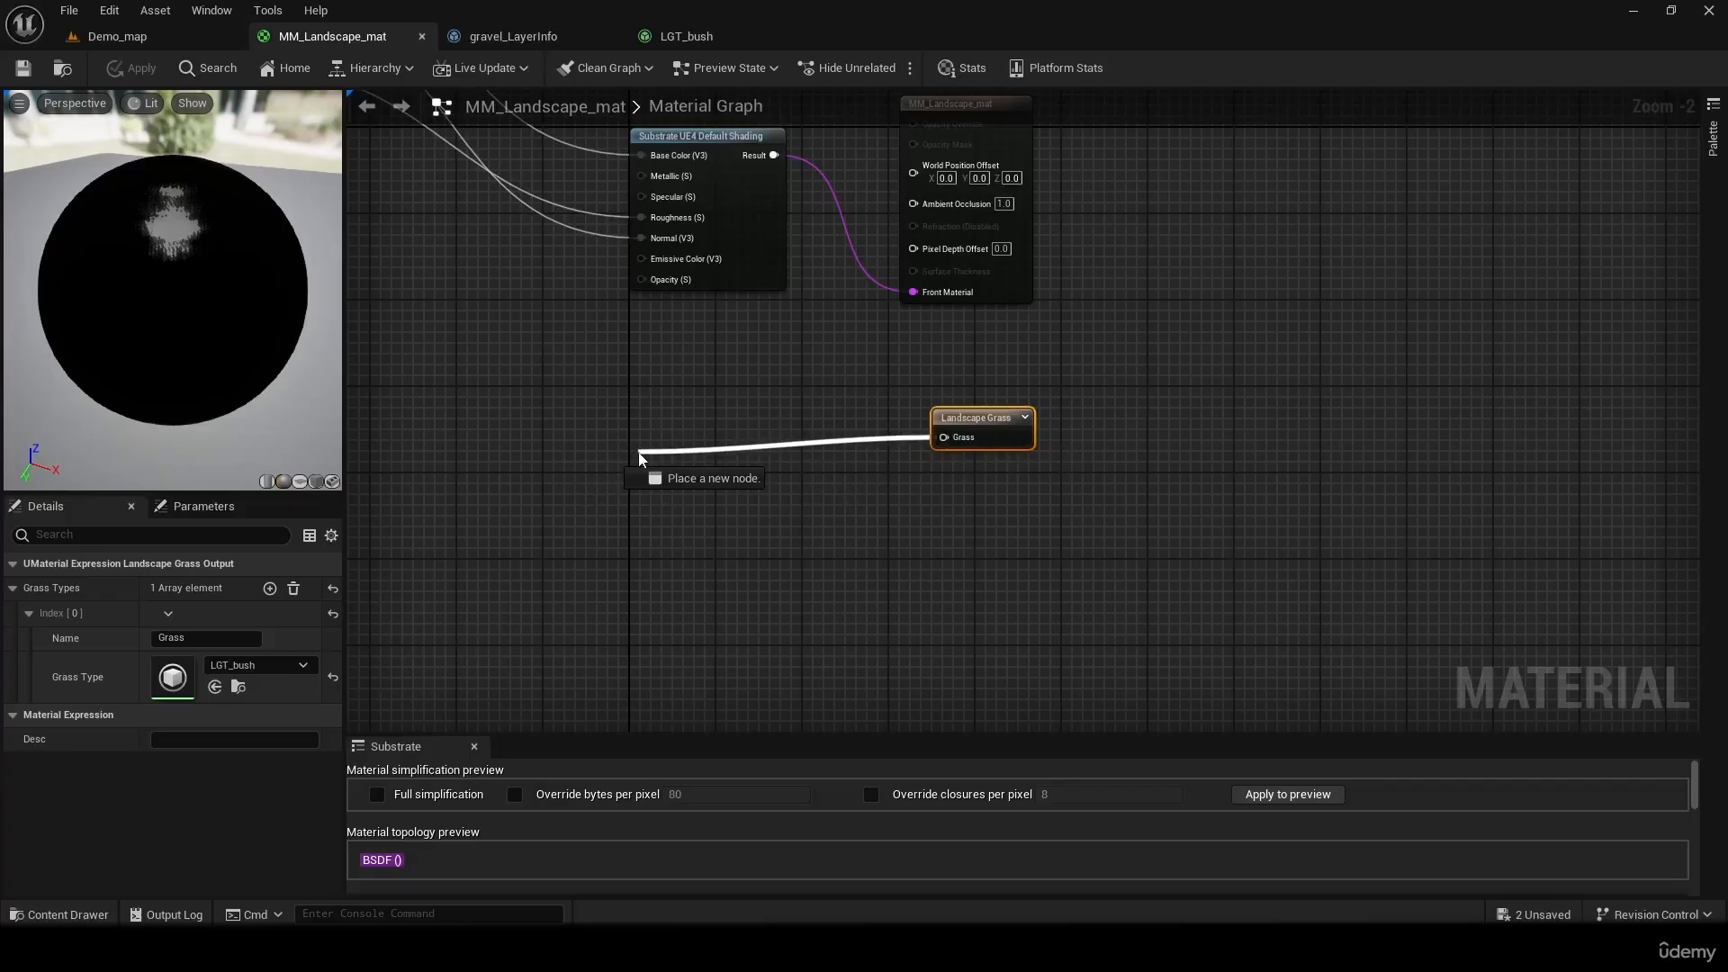
pyautogui.click(579, 405)
pyautogui.moveTo(580, 405); pyautogui.dragTo(921, 590, button='right')
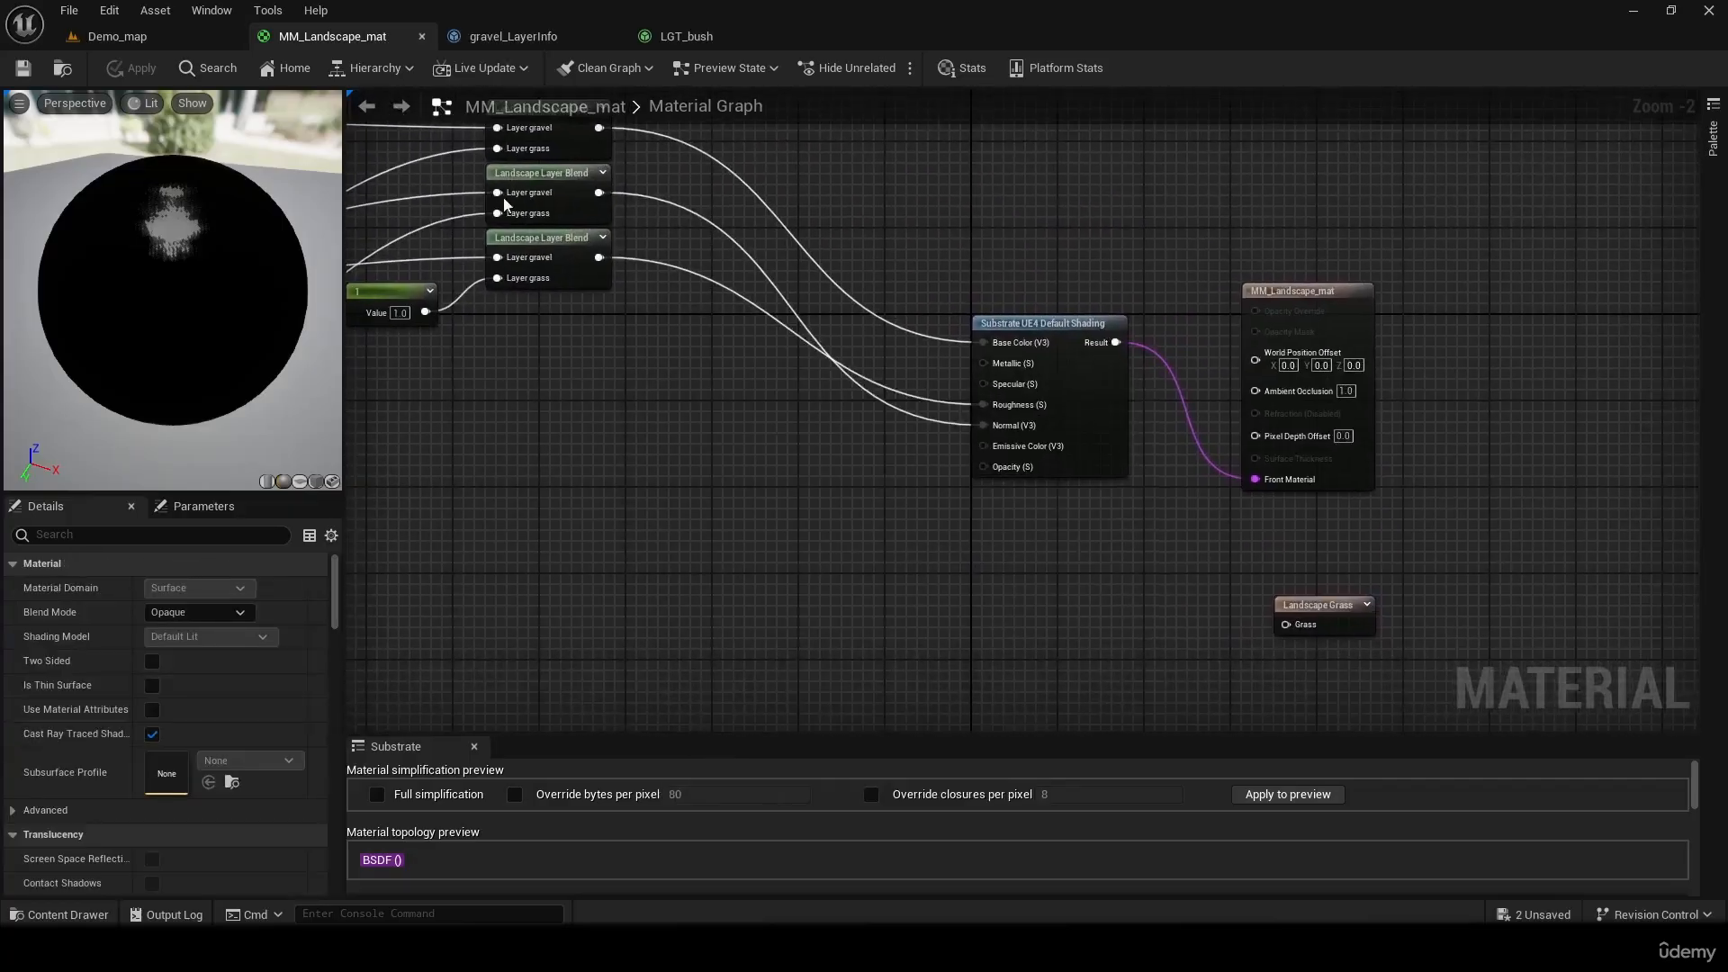
pyautogui.moveTo(1149, 660); pyautogui.dragTo(959, 533, button='right')
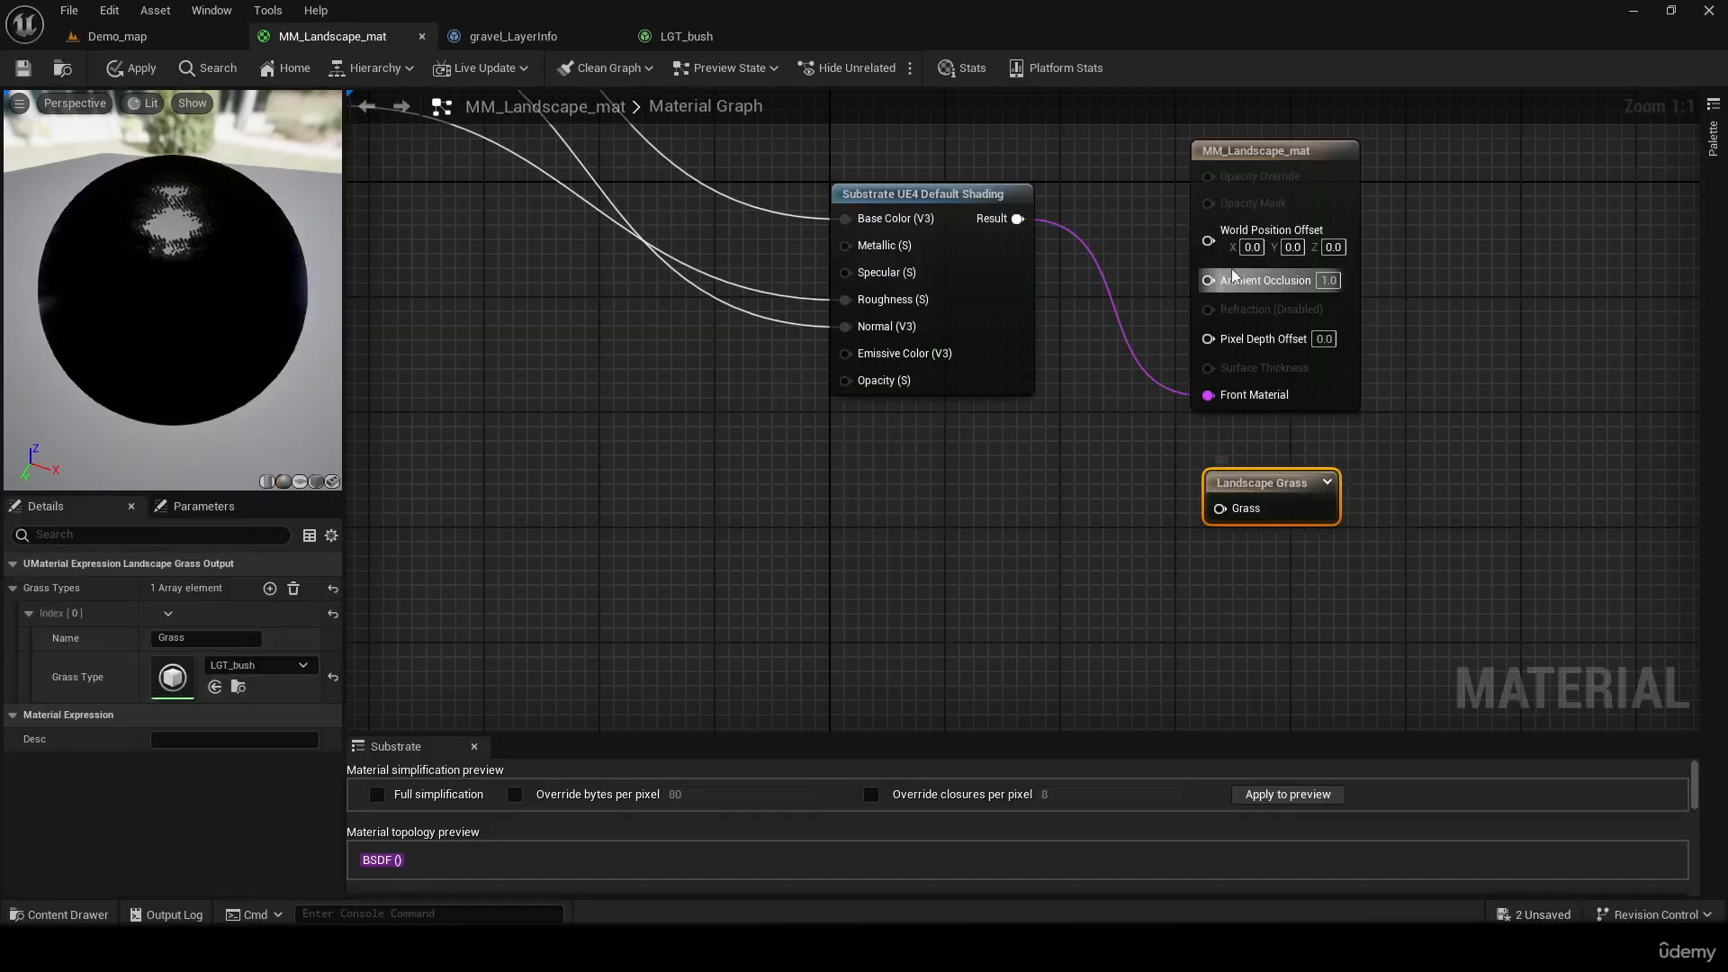
pyautogui.moveTo(1232, 279); pyautogui.dragTo(1259, 197, button='right')
pyautogui.moveTo(1202, 395)
pyautogui.mouseDown()
pyautogui.moveTo(1145, 392)
pyautogui.moveTo(1193, 396)
pyautogui.mouseUp()
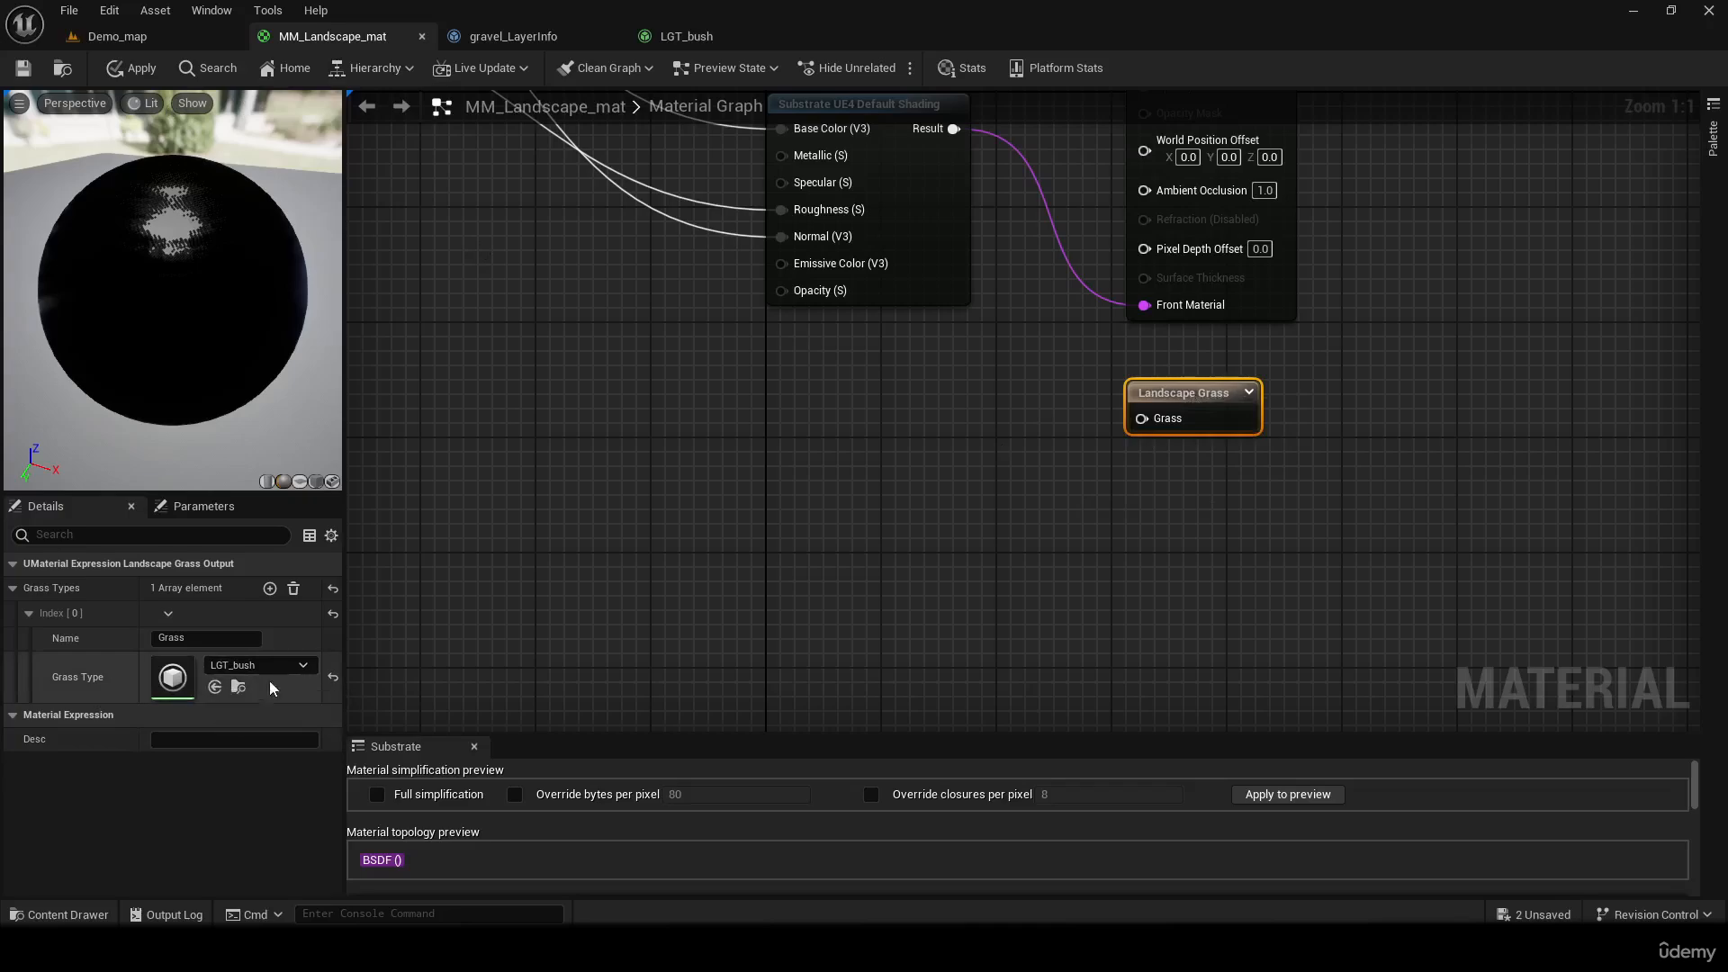
# Examine how the Landscape Layer Blend nodes and their inputs are wired into the material output
pyautogui.moveTo(967, 531); pyautogui.dragTo(1026, 630, button='right')
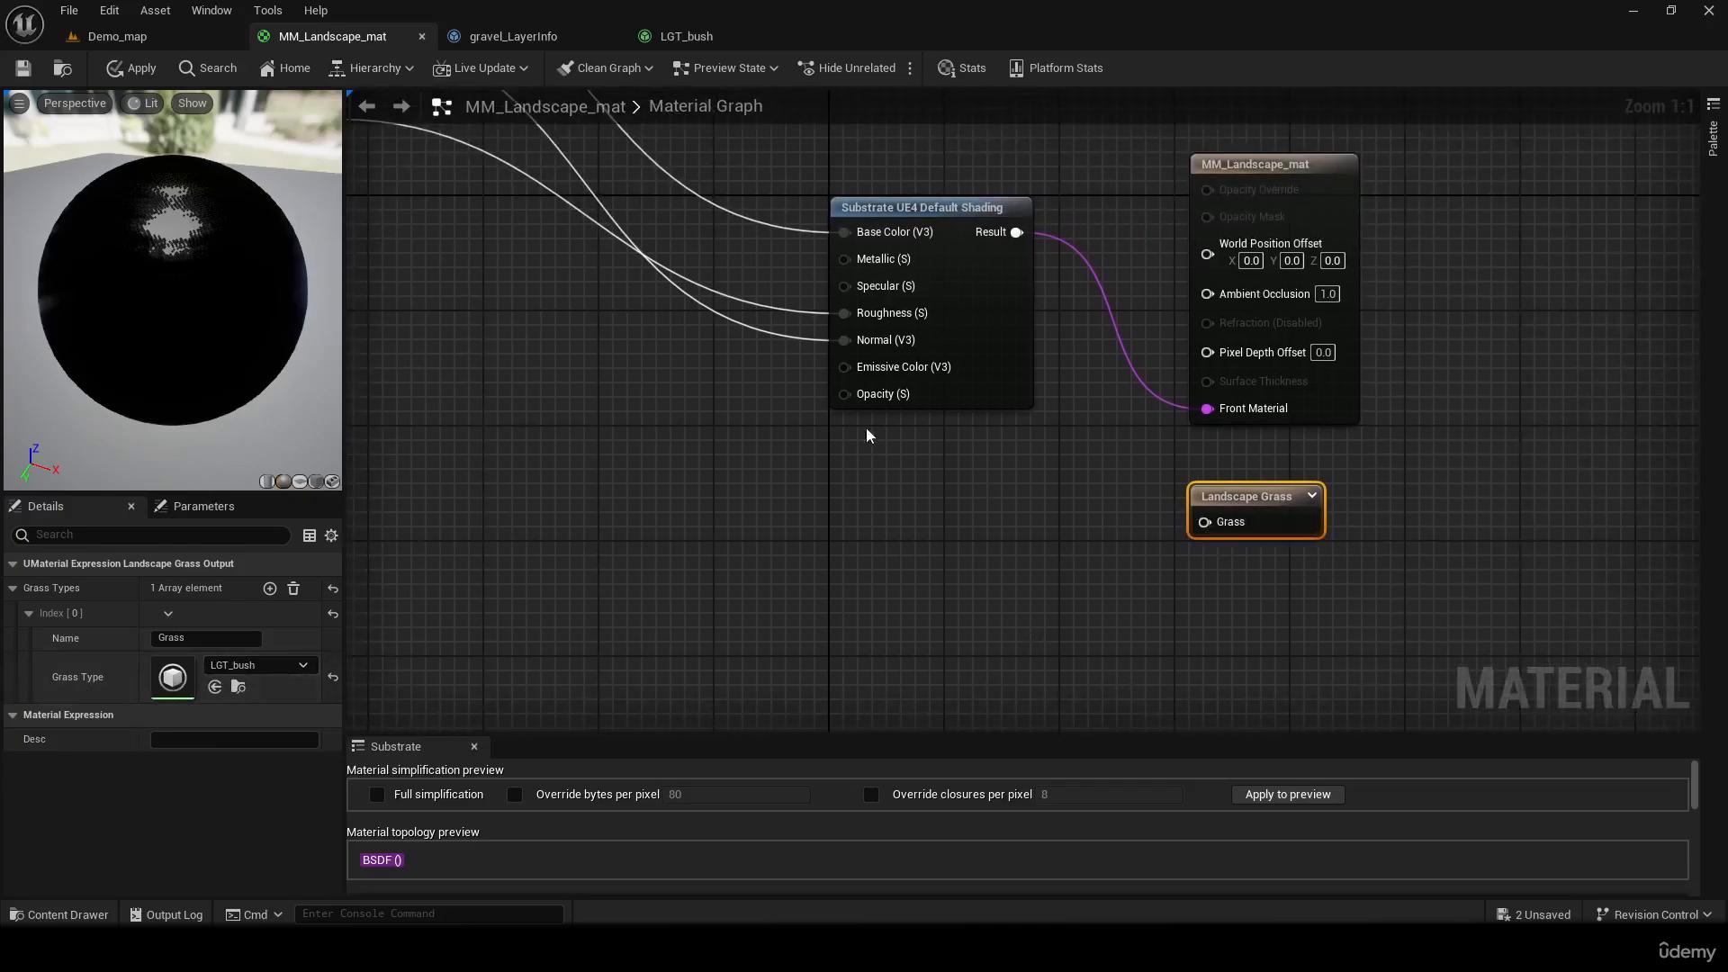
pyautogui.moveTo(854, 432); pyautogui.dragTo(1347, 659, button='right')
pyautogui.moveTo(1256, 463); pyautogui.dragTo(1251, 559, button='right')
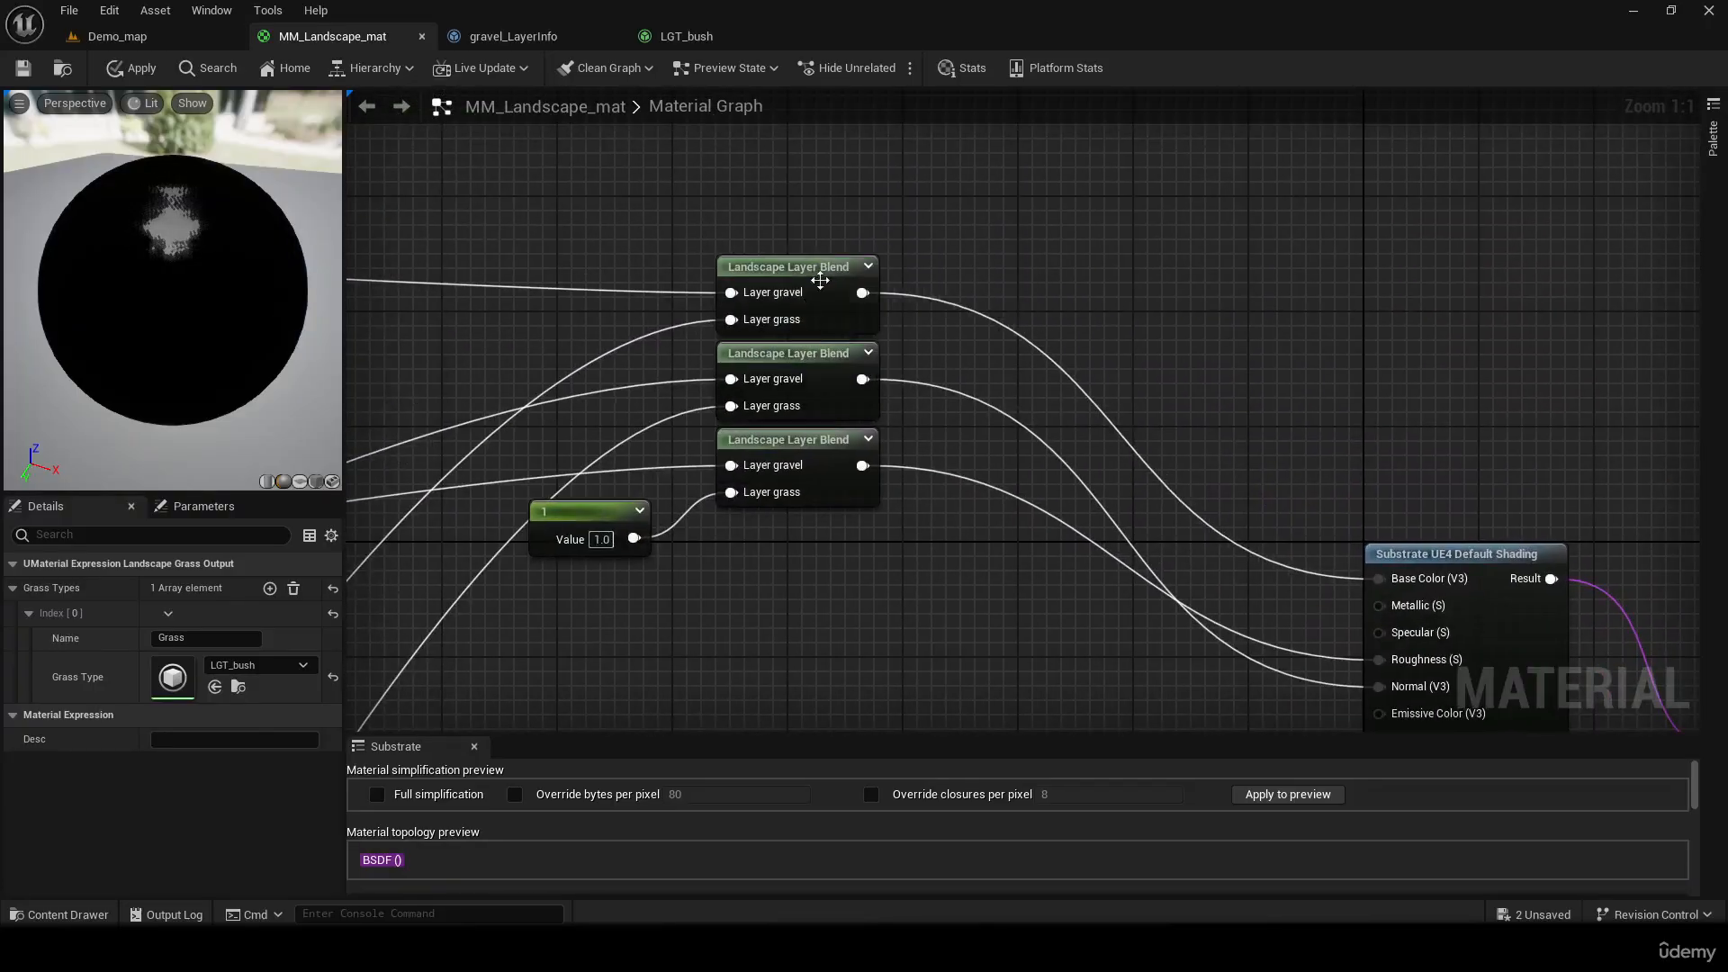
pyautogui.moveTo(753, 590); pyautogui.dragTo(1686, 533, button='right')
pyautogui.scroll(-2, 83, 227)
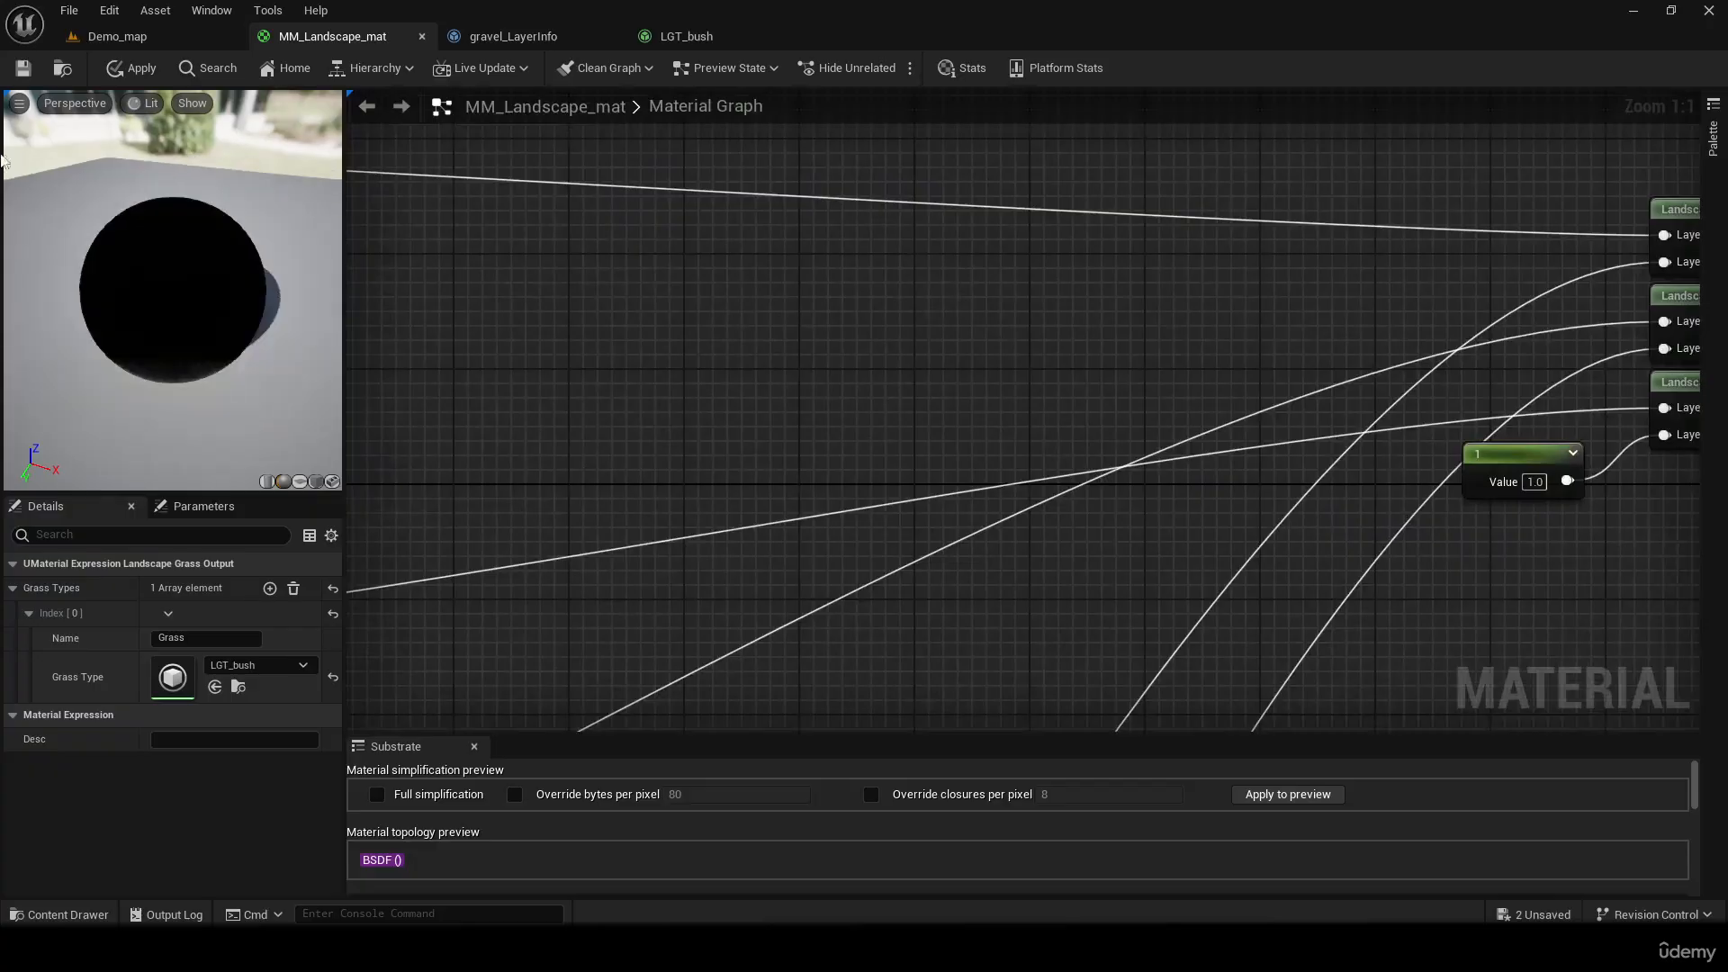
pyautogui.scroll(-3, 845, 354)
pyautogui.moveTo(845, 354); pyautogui.dragTo(570, 547, button='right')
pyautogui.moveTo(1156, 270); pyautogui.dragTo(937, 375, button='right')
pyautogui.moveTo(1451, 215); pyautogui.dragTo(1405, 584, button='right')
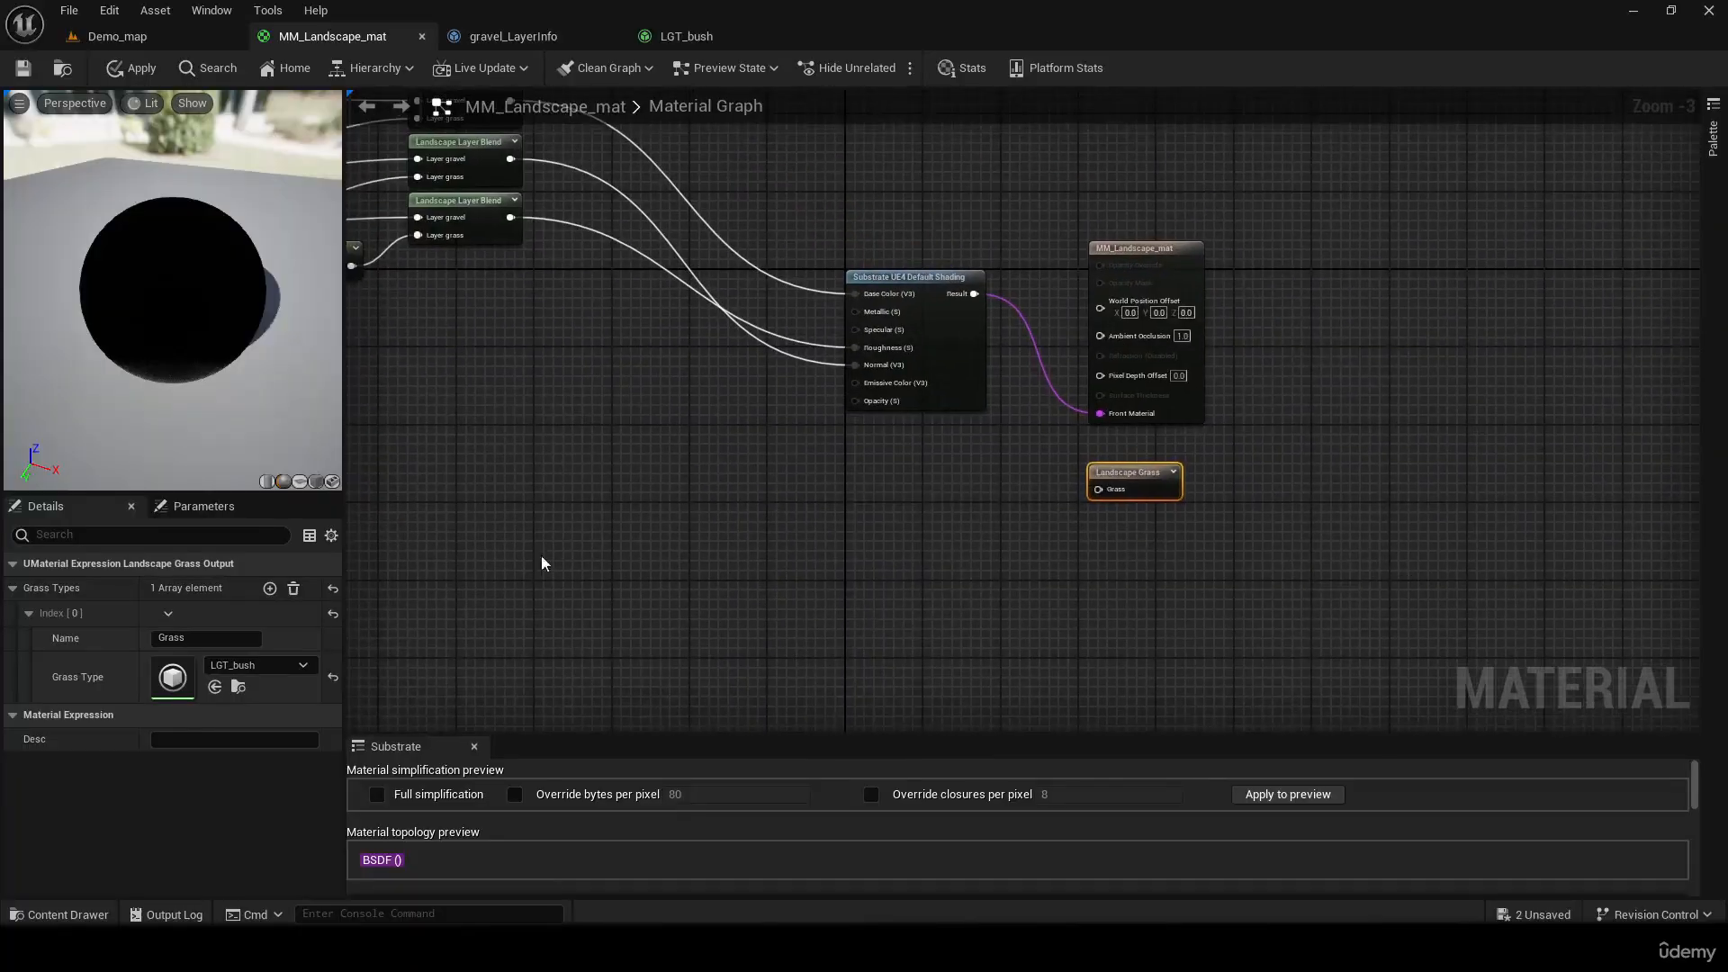
# Add a LandscapeLayerSample node to the graph beside the Landscape Grass node
pyautogui.rightClick(767, 486)
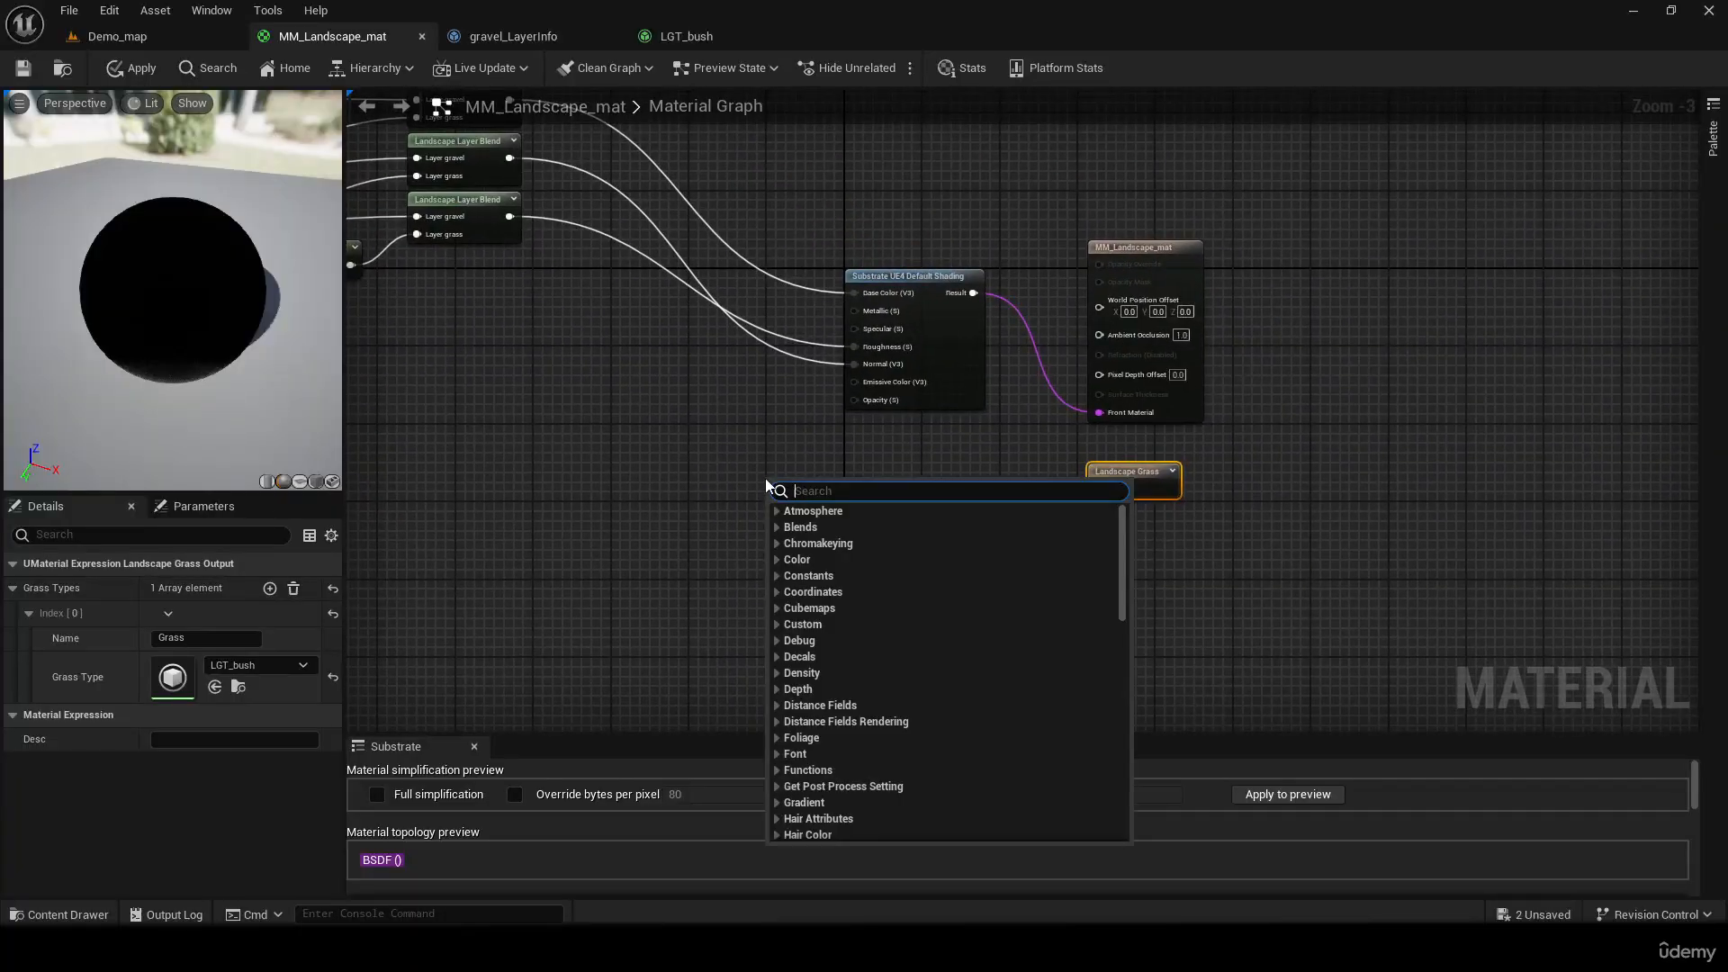
pyautogui.write('sampler')
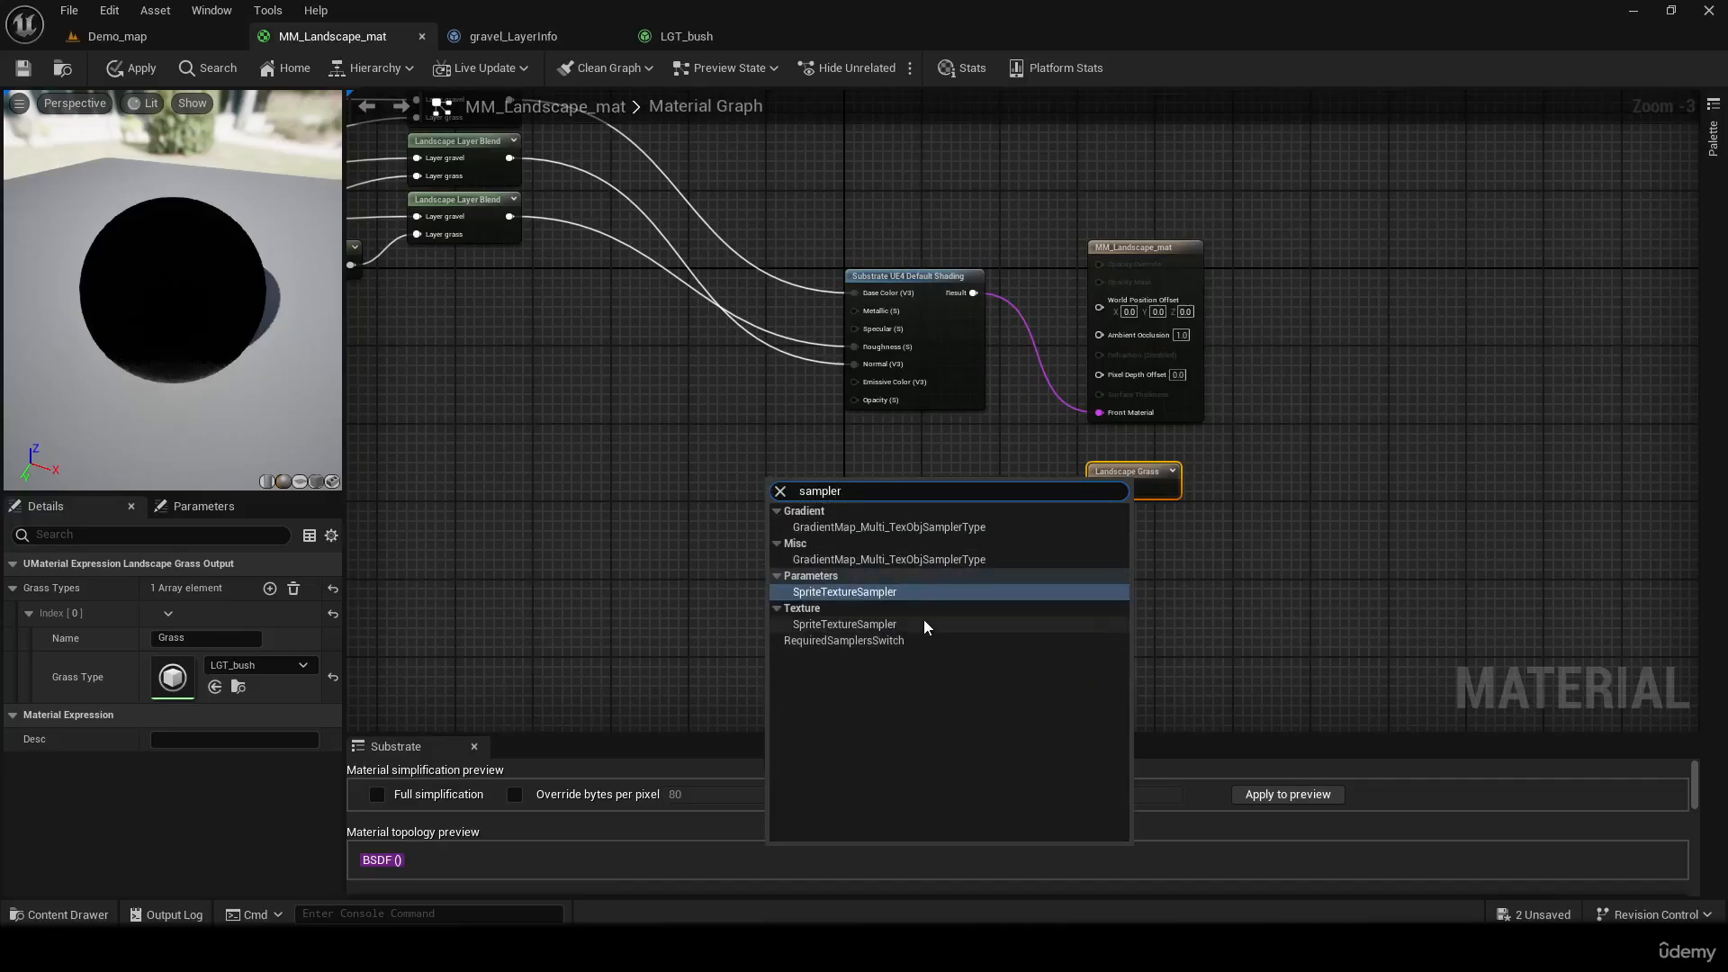
pyautogui.press('BackSpace')
pyautogui.write('layer')
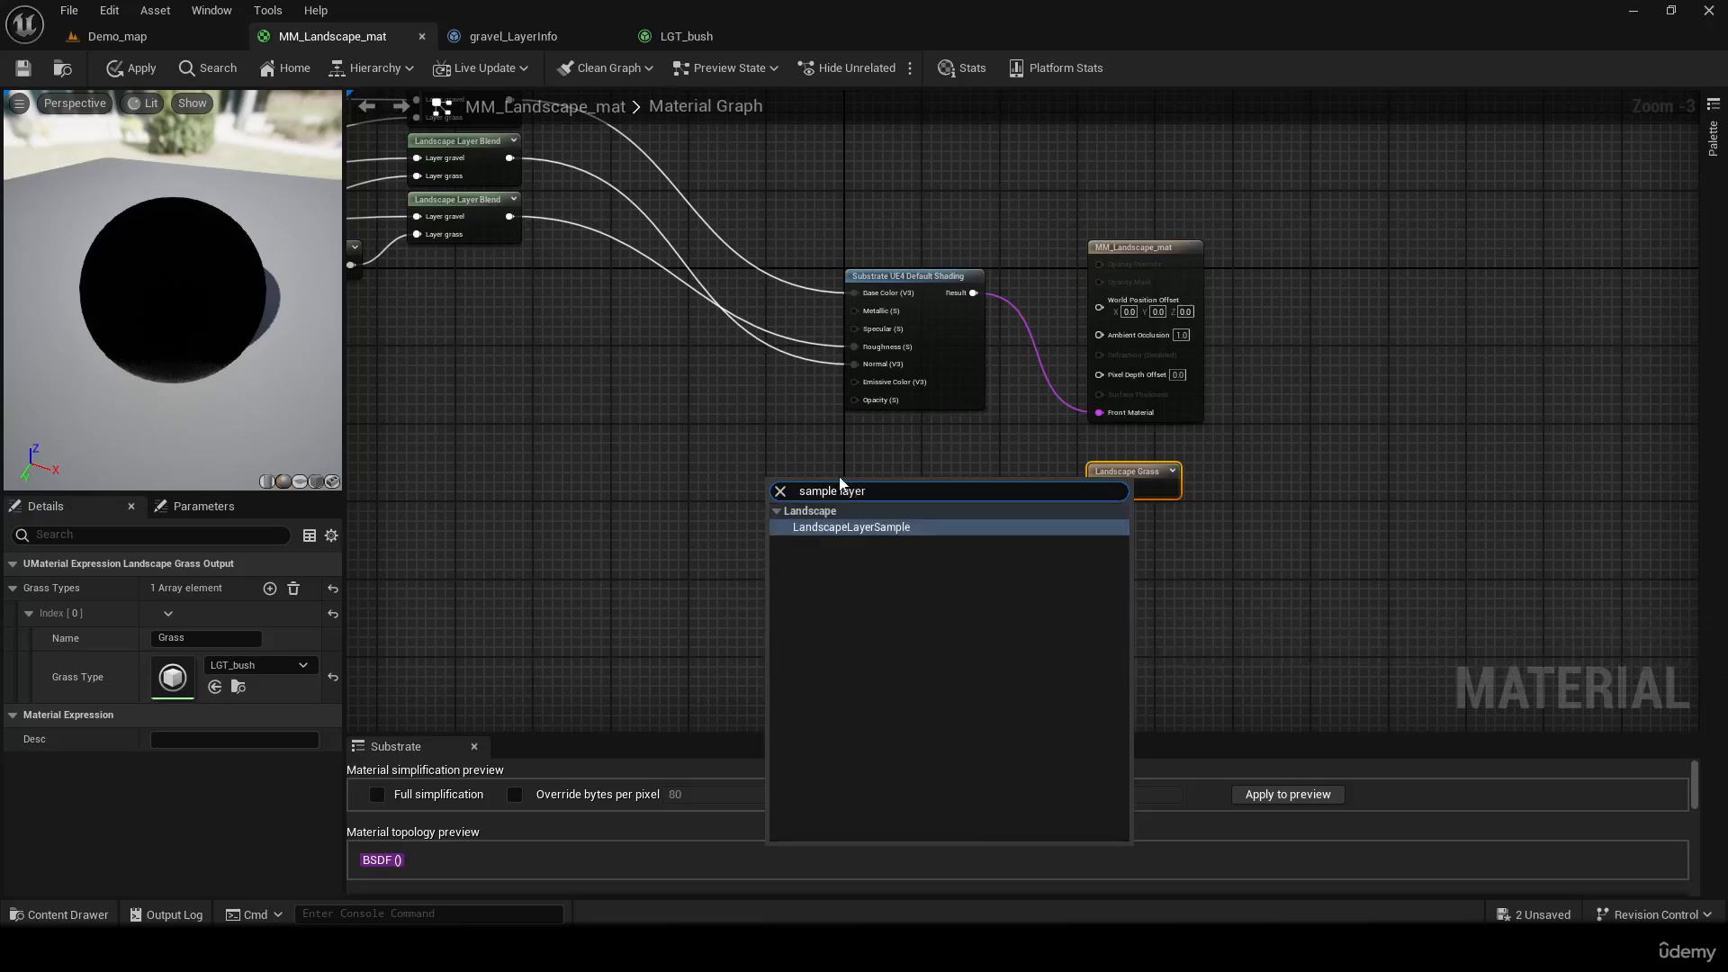
pyautogui.click(893, 529)
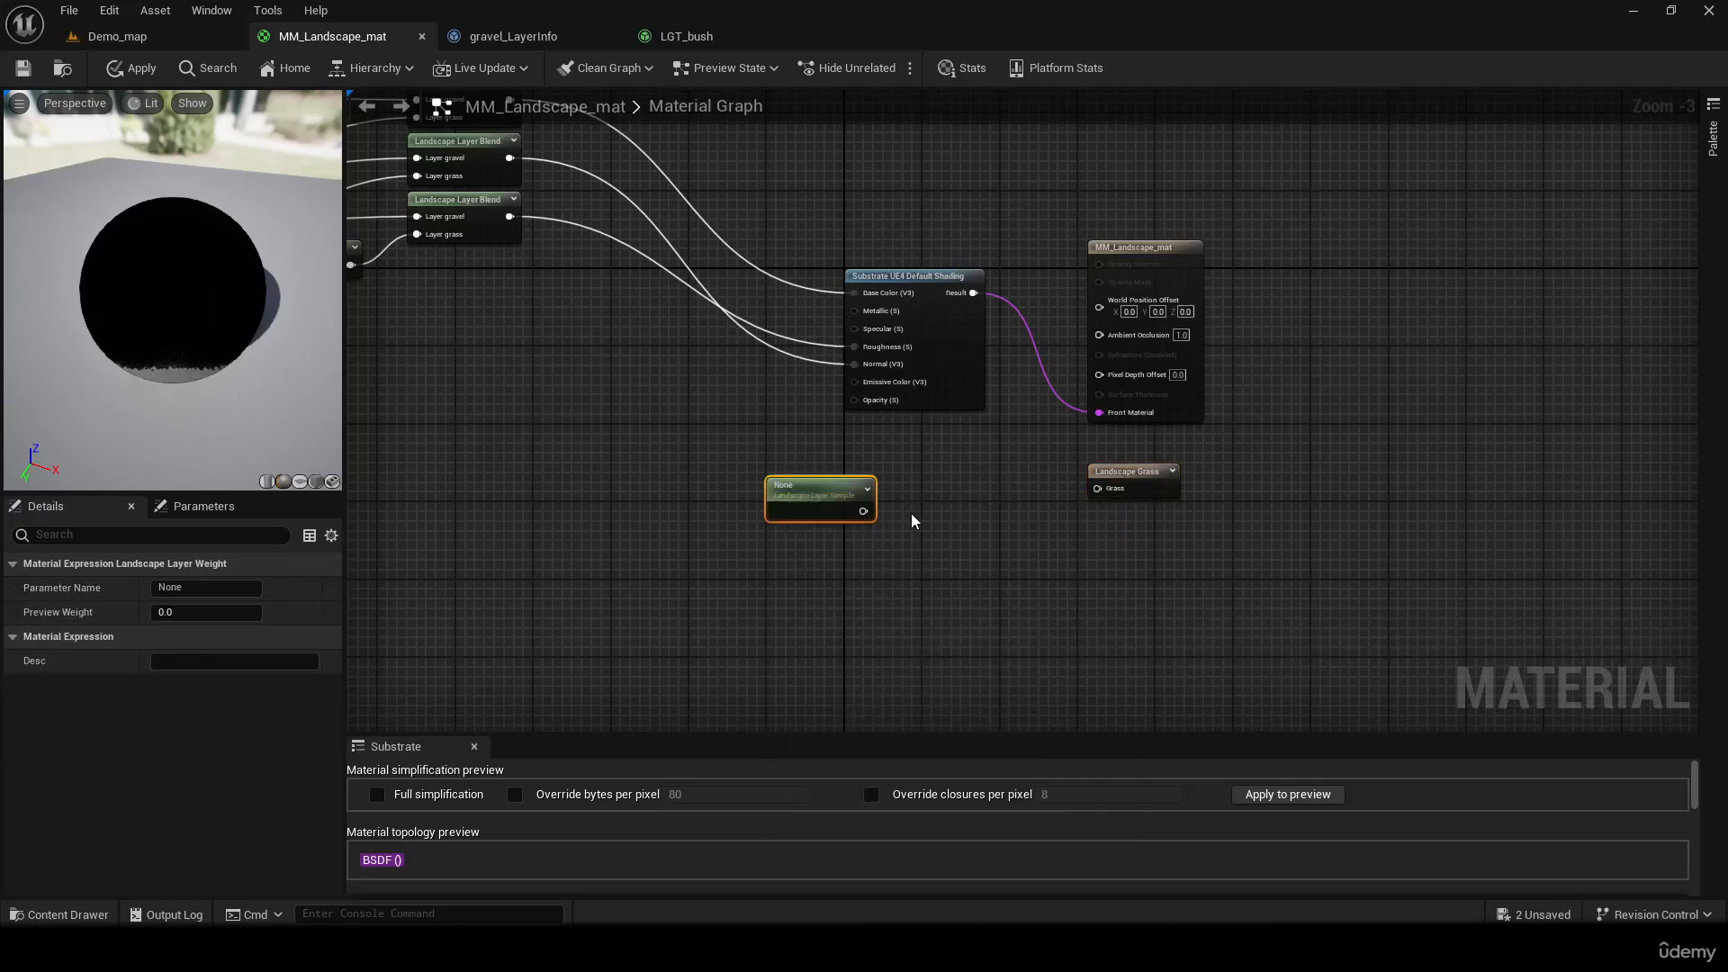
# Nudge the Landscape Grass node and connect the Landscape Layer Sample output to its Grass input
pyautogui.scroll(4, 911, 520)
pyautogui.click(1063, 531)
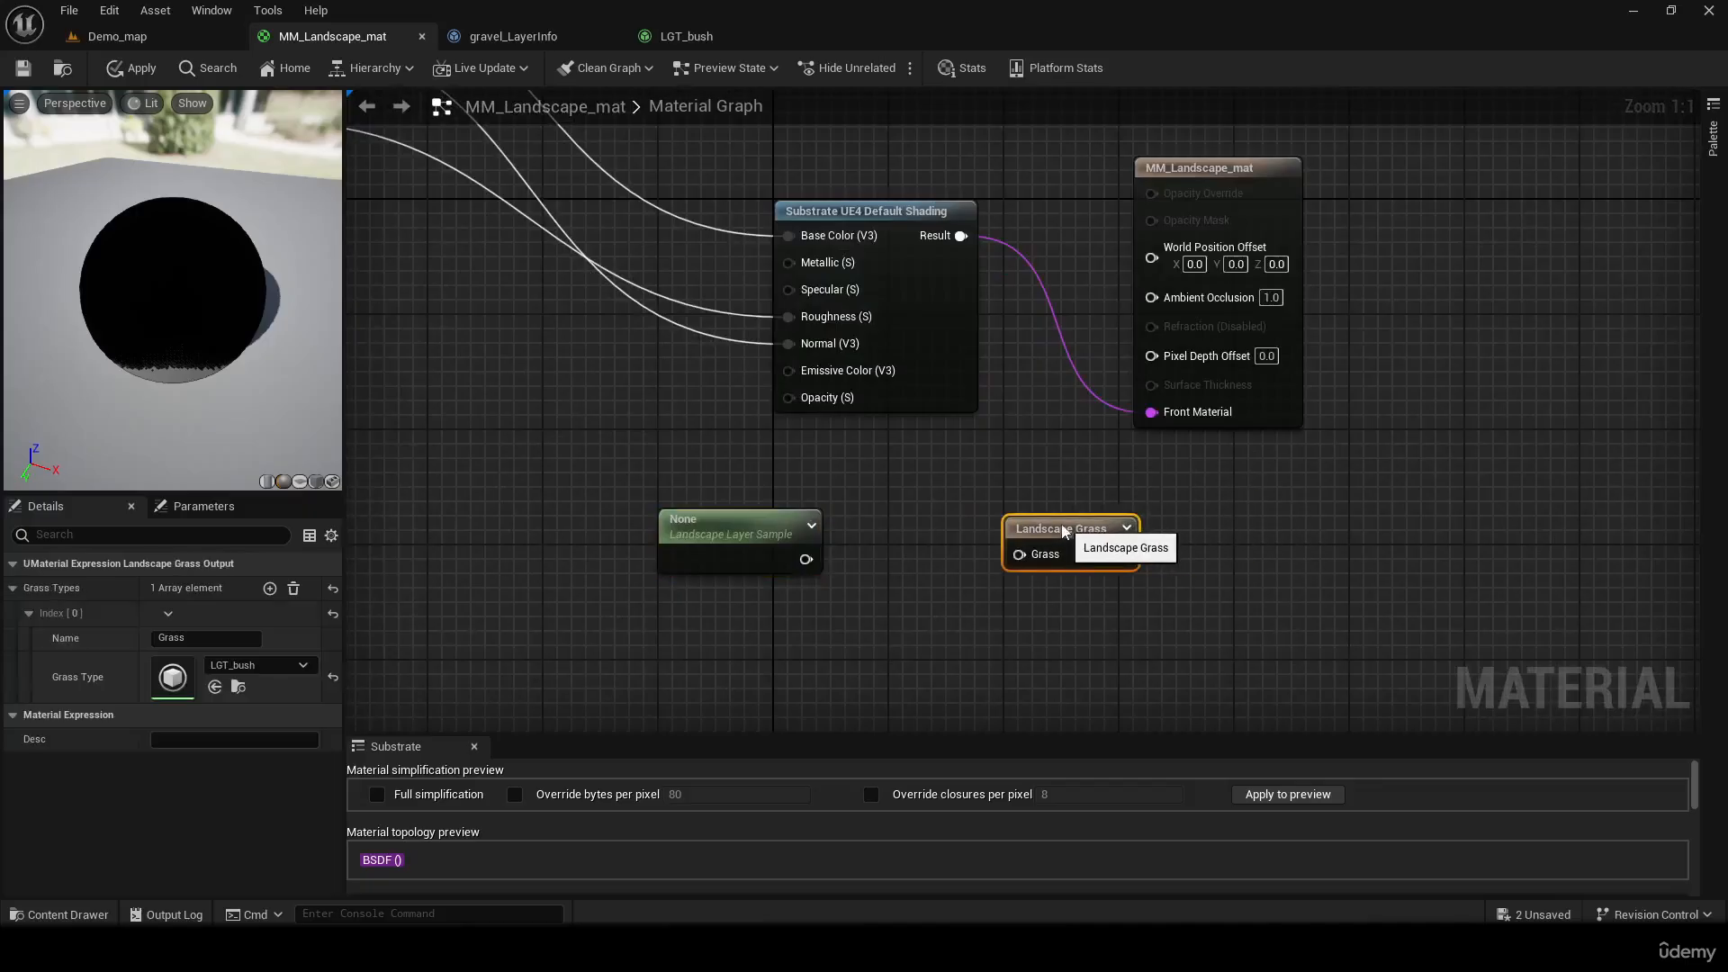
pyautogui.moveTo(1062, 531); pyautogui.dragTo(1077, 516)
pyautogui.moveTo(806, 559); pyautogui.dragTo(1033, 539)
# Level the Landscape Layer Sample node with the Landscape Grass node and set its parameter name to grass, copied from the Landscape Layer Blend
pyautogui.click(720, 525)
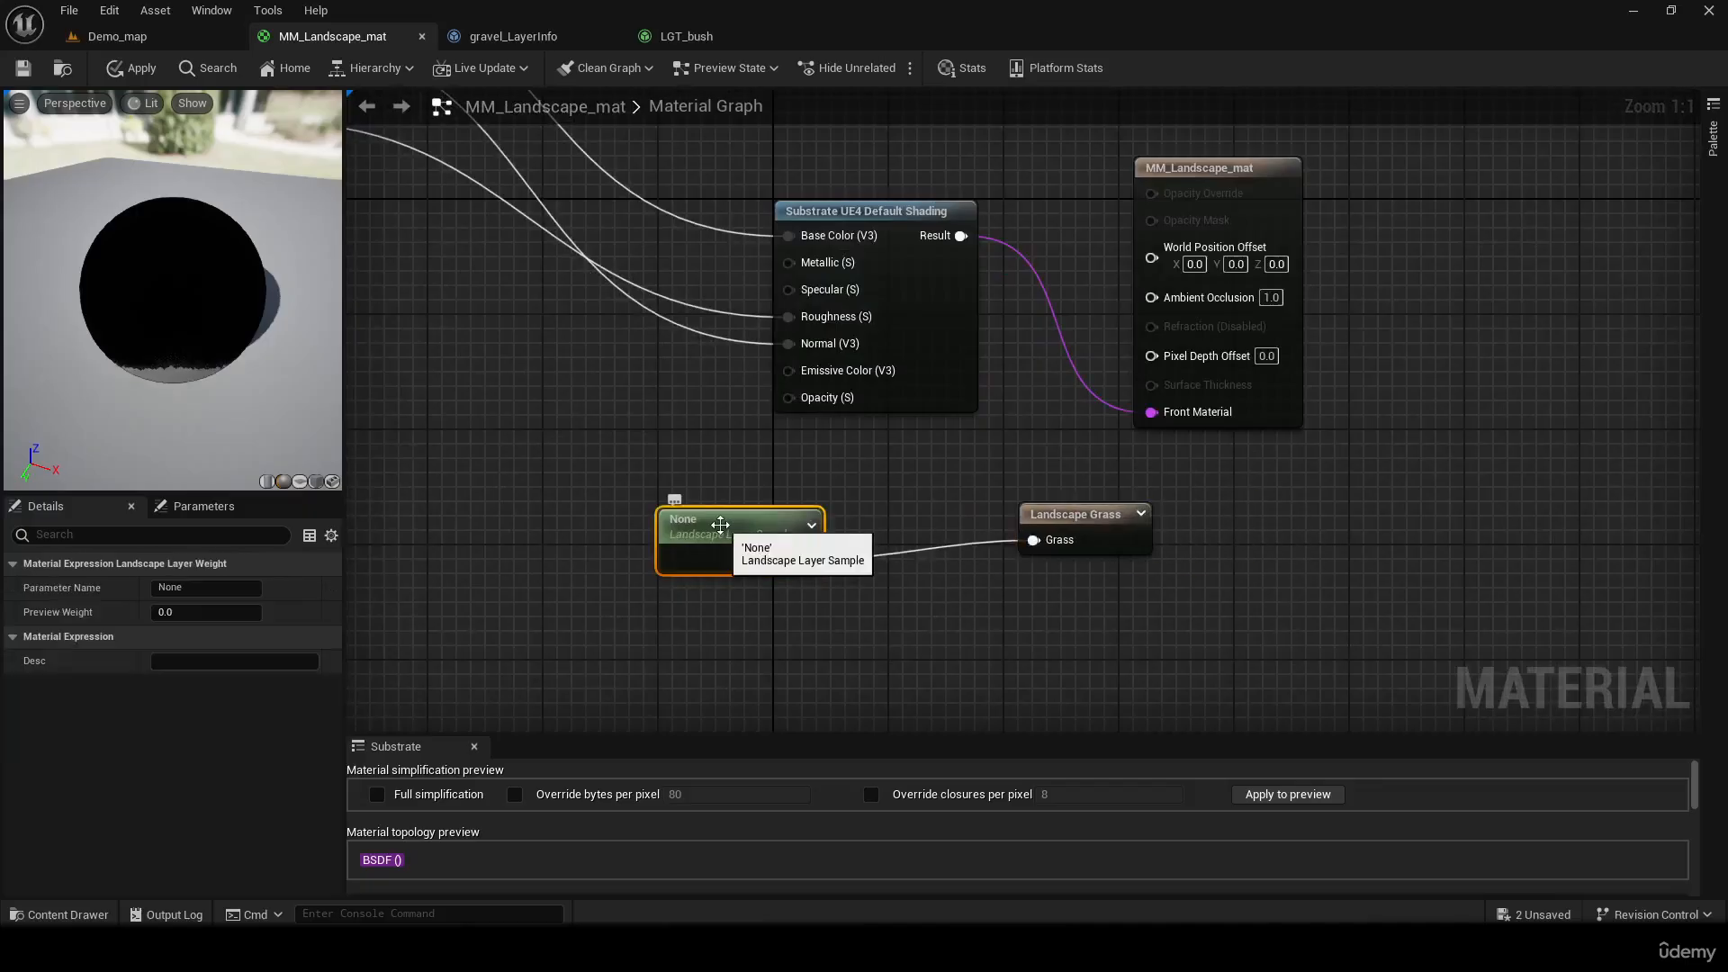
pyautogui.moveTo(720, 525); pyautogui.dragTo(721, 504)
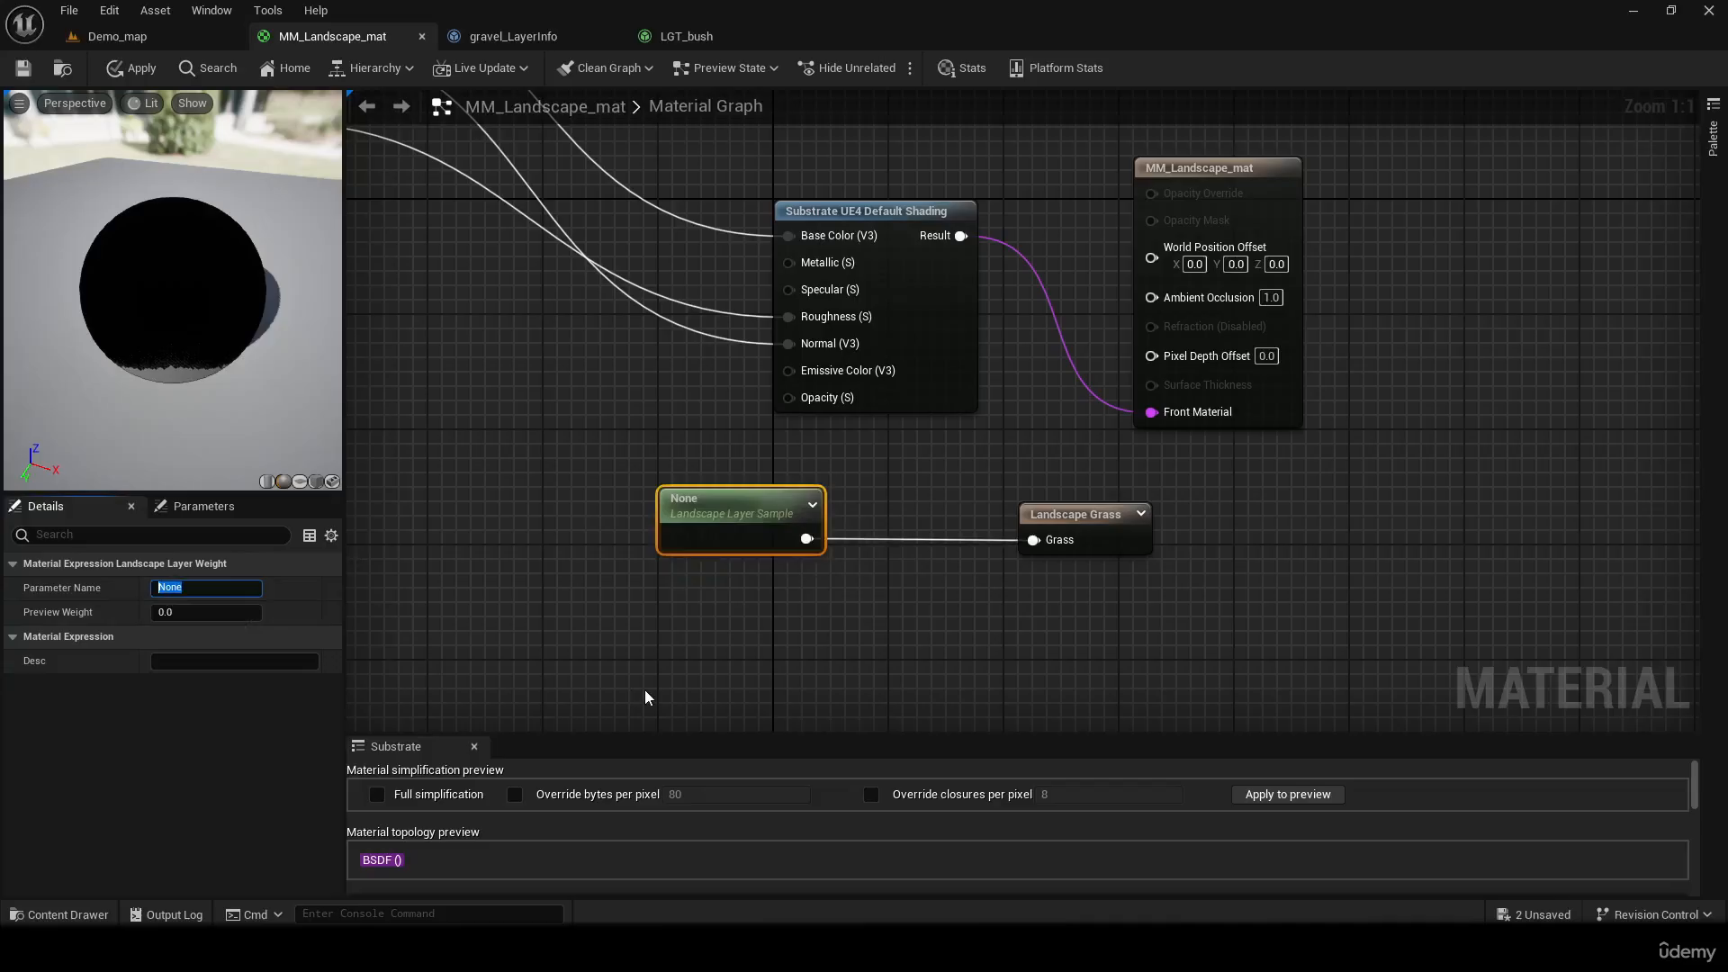
pyautogui.moveTo(465, 390); pyautogui.dragTo(1186, 681, button='right')
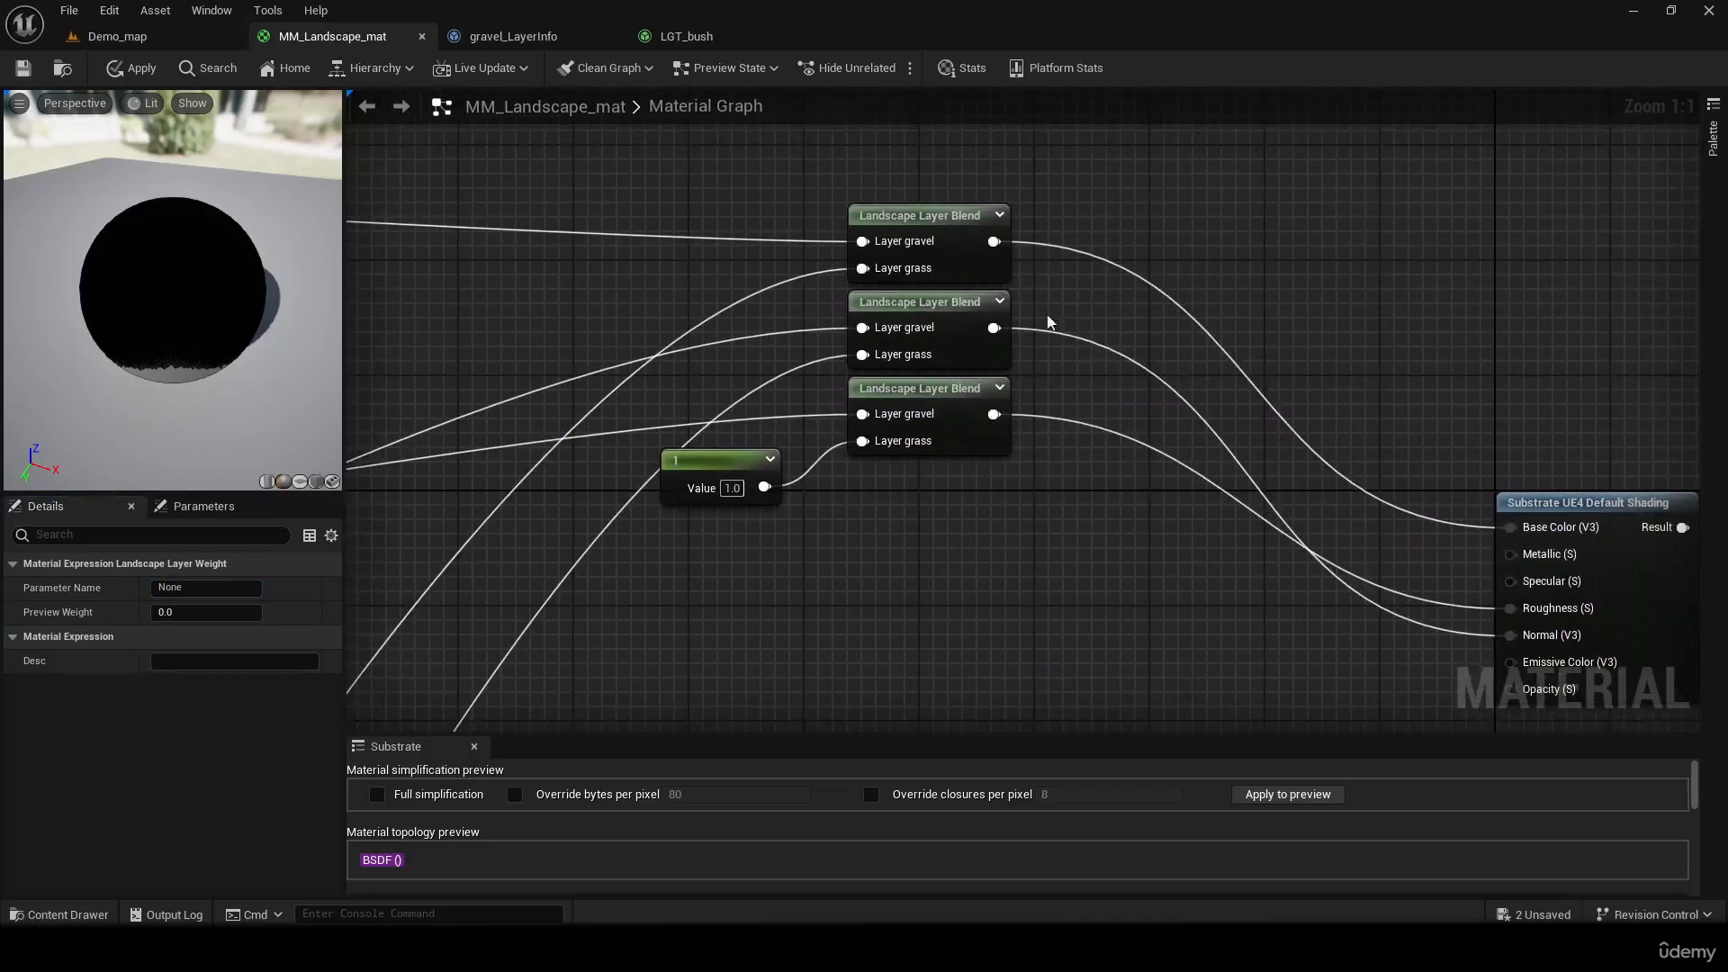
pyautogui.click(957, 238)
pyautogui.click(200, 785)
pyautogui.hotkey('ctrl', 'c')
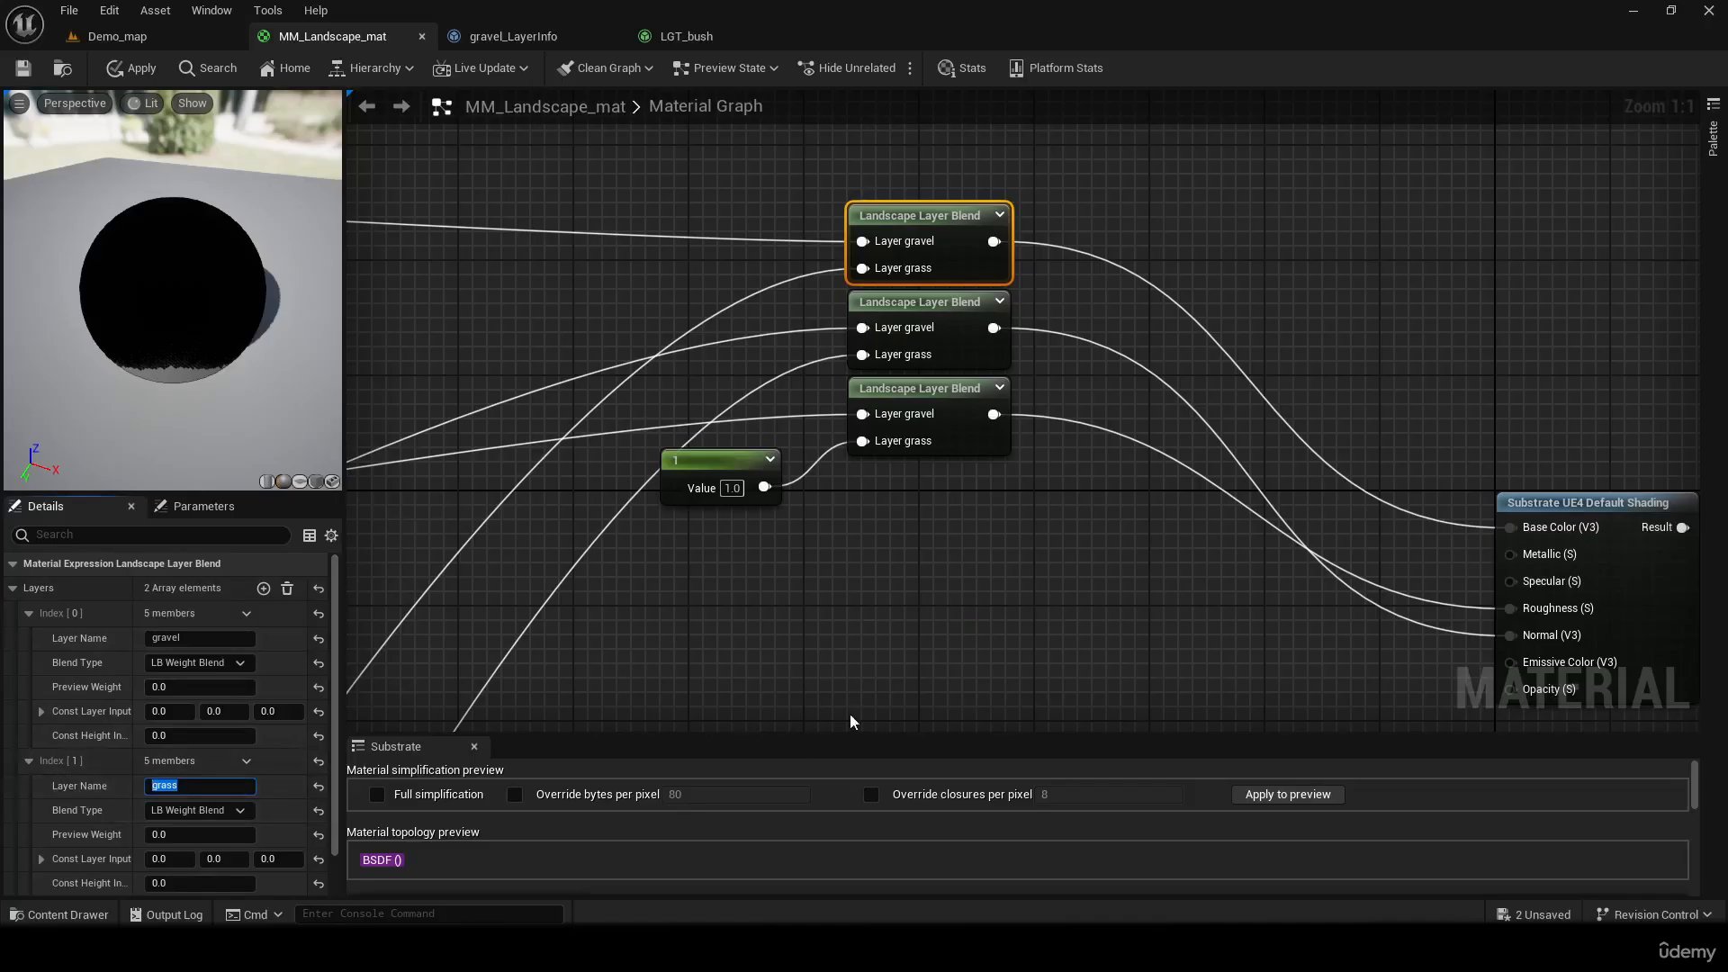
pyautogui.moveTo(1055, 568); pyautogui.dragTo(579, 277, button='right')
pyautogui.click(963, 500)
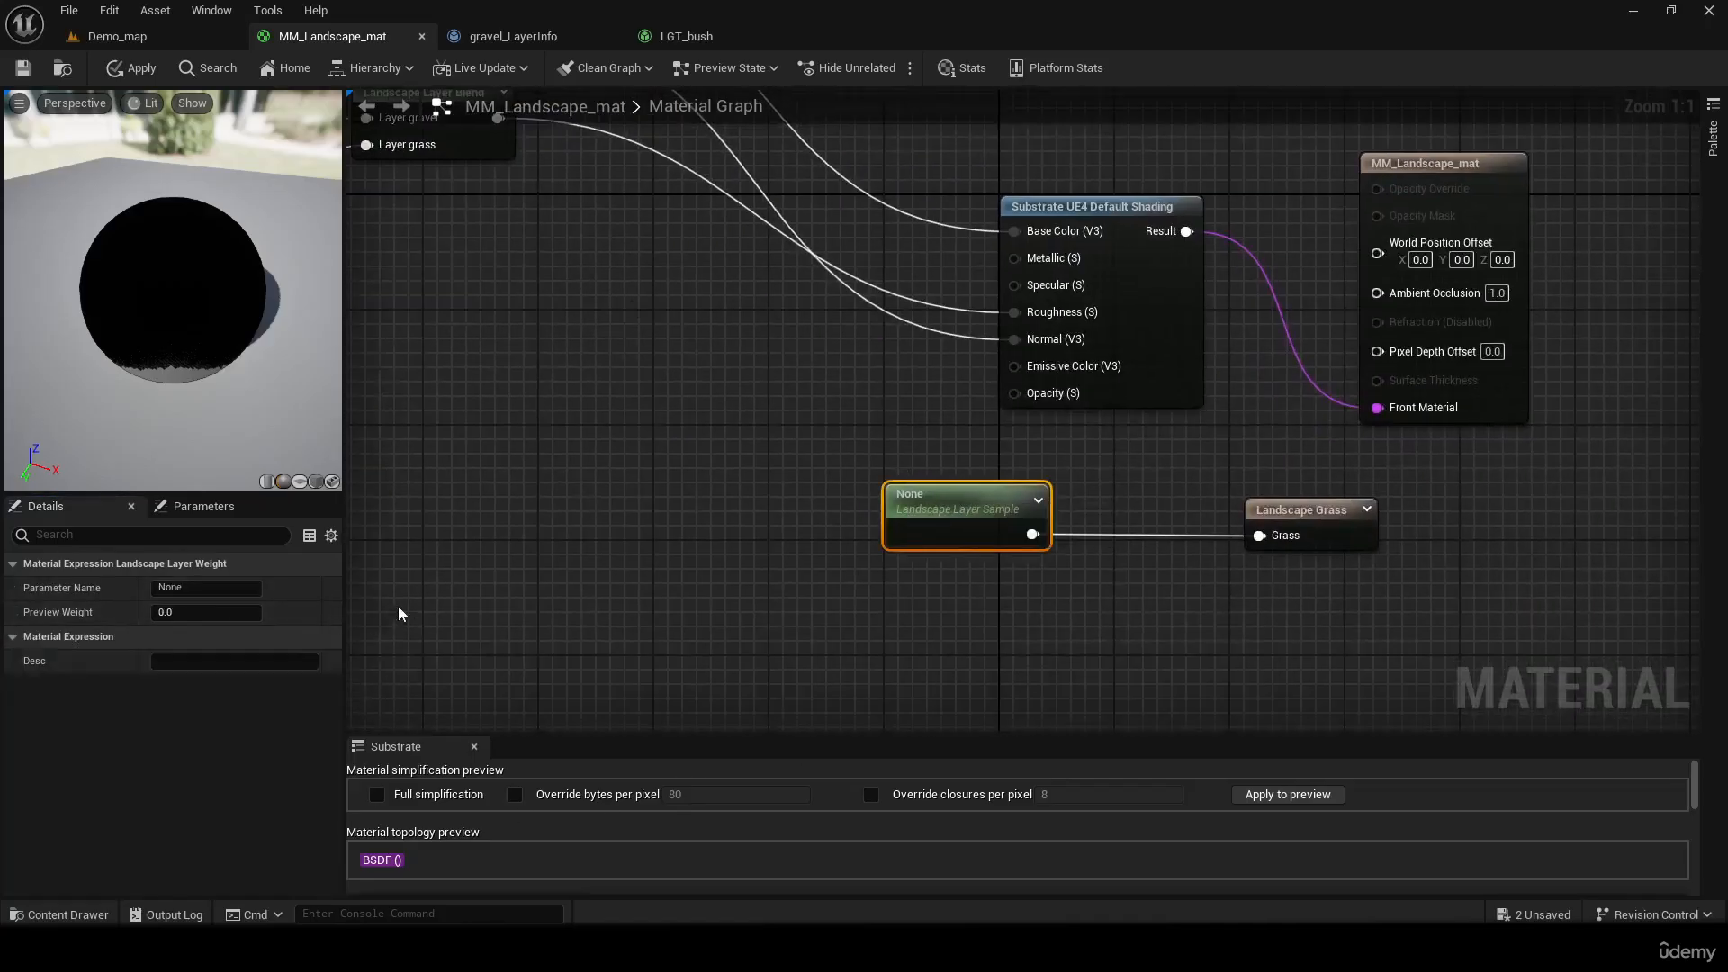
pyautogui.hotkey('ctrl', 'v')
pyautogui.click(544, 601)
pyautogui.press('Home')
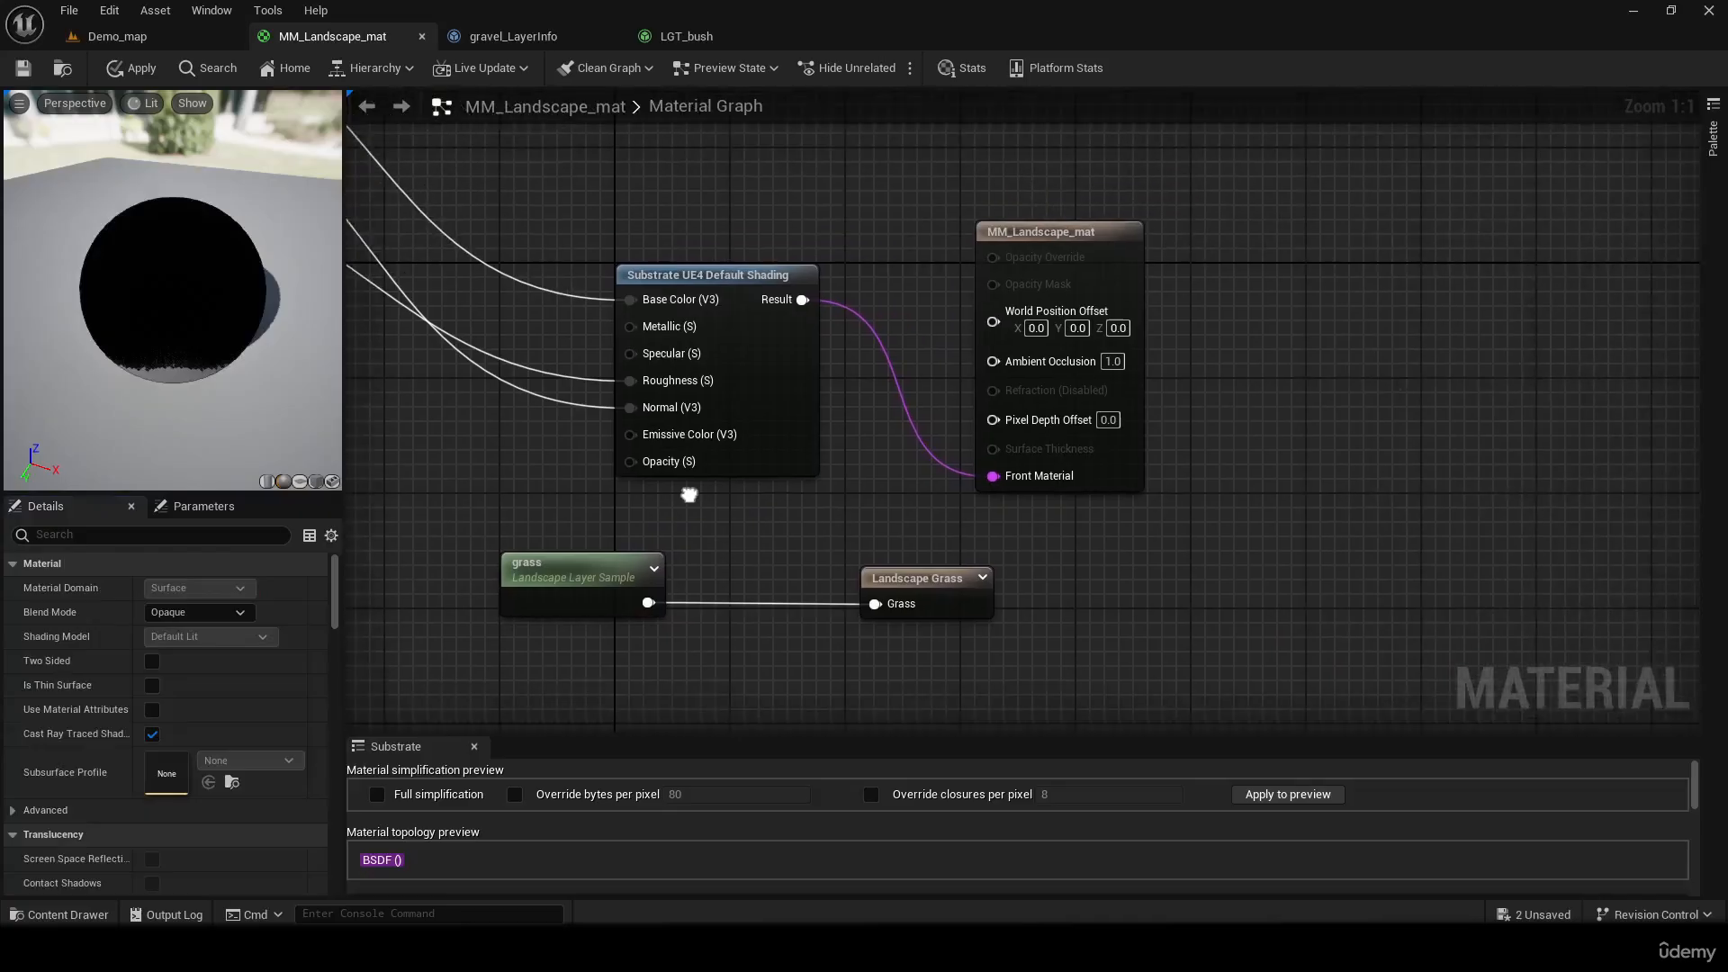
# Save MM_Landscape_mat and inspect the bush coverage on the landscape in Demo_map
pyautogui.hotkey('ctrl', 's')
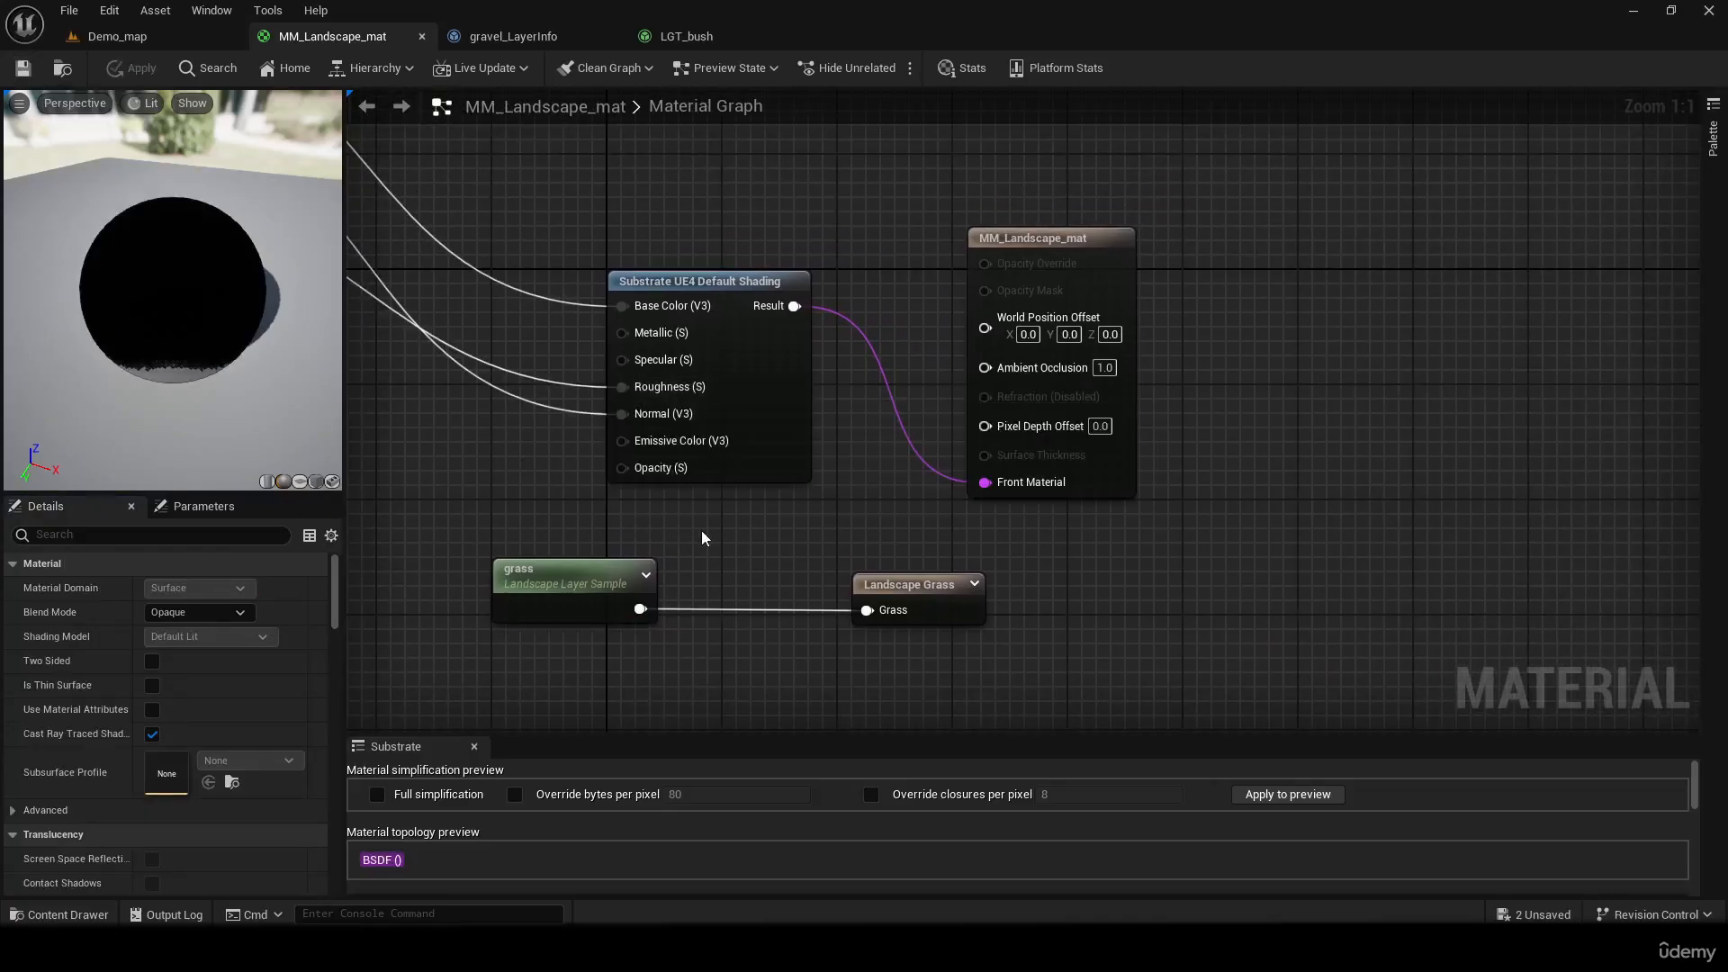
pyautogui.click(117, 36)
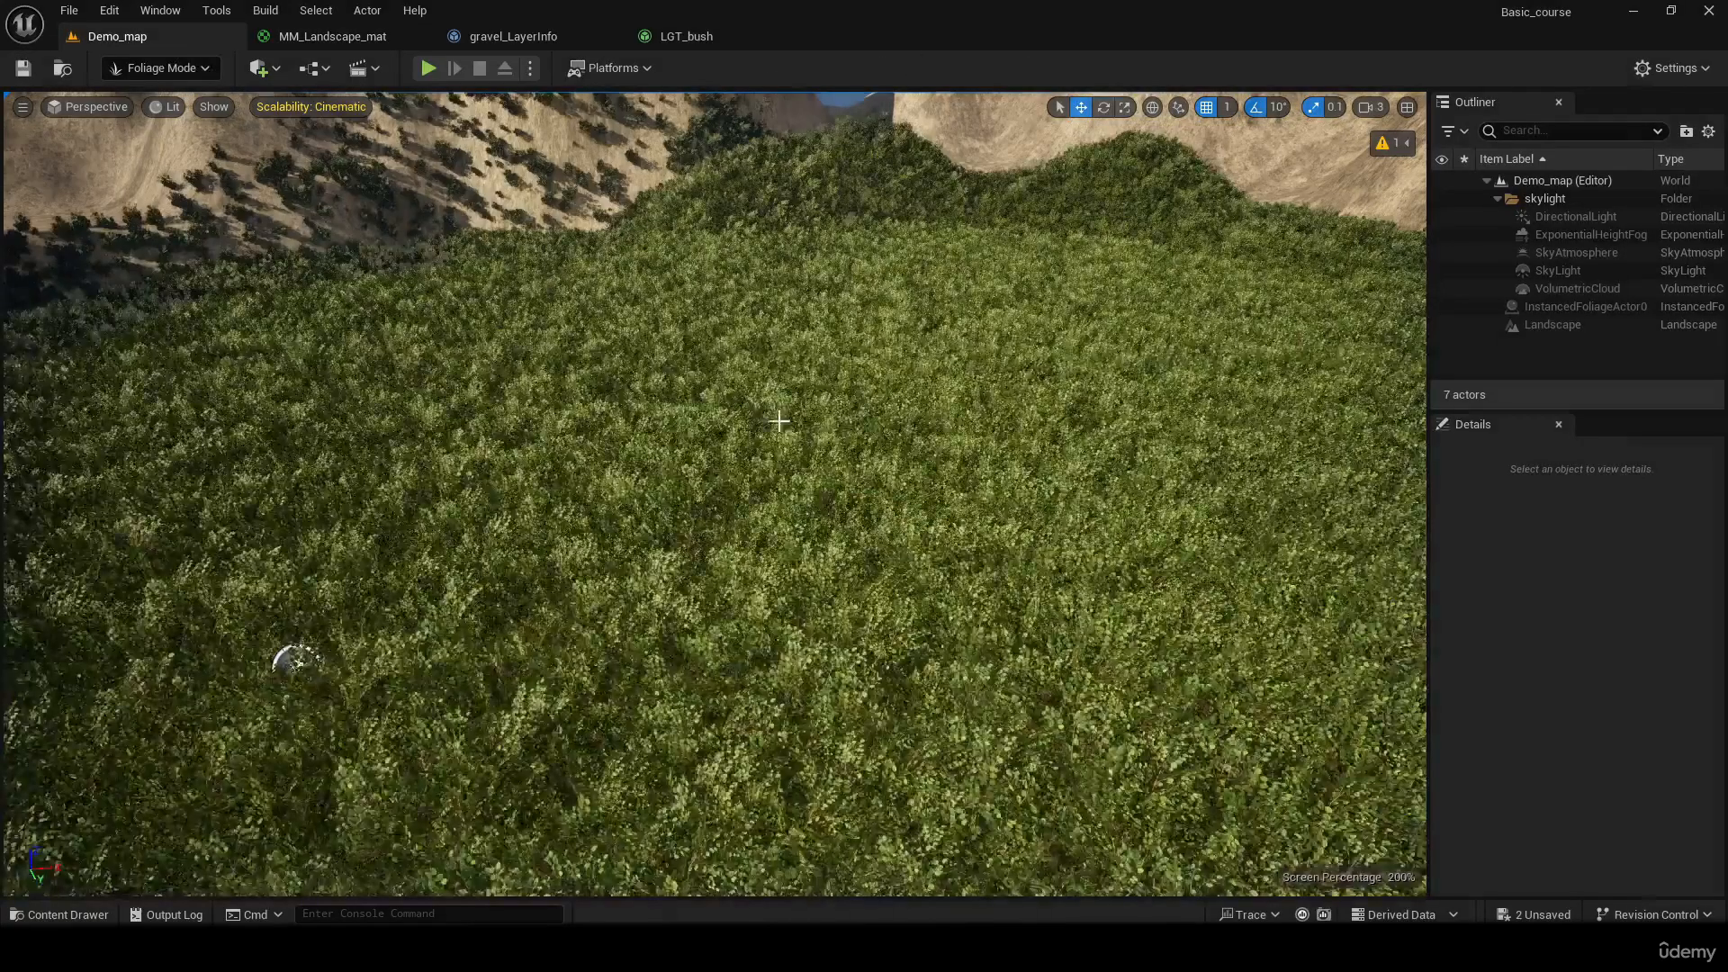
pyautogui.press('s')
pyautogui.moveTo(297, 661); pyautogui.dragTo(32, 666, button='right')
pyautogui.press('s')
pyautogui.press('w')
pyautogui.press('w')
pyautogui.press('s')
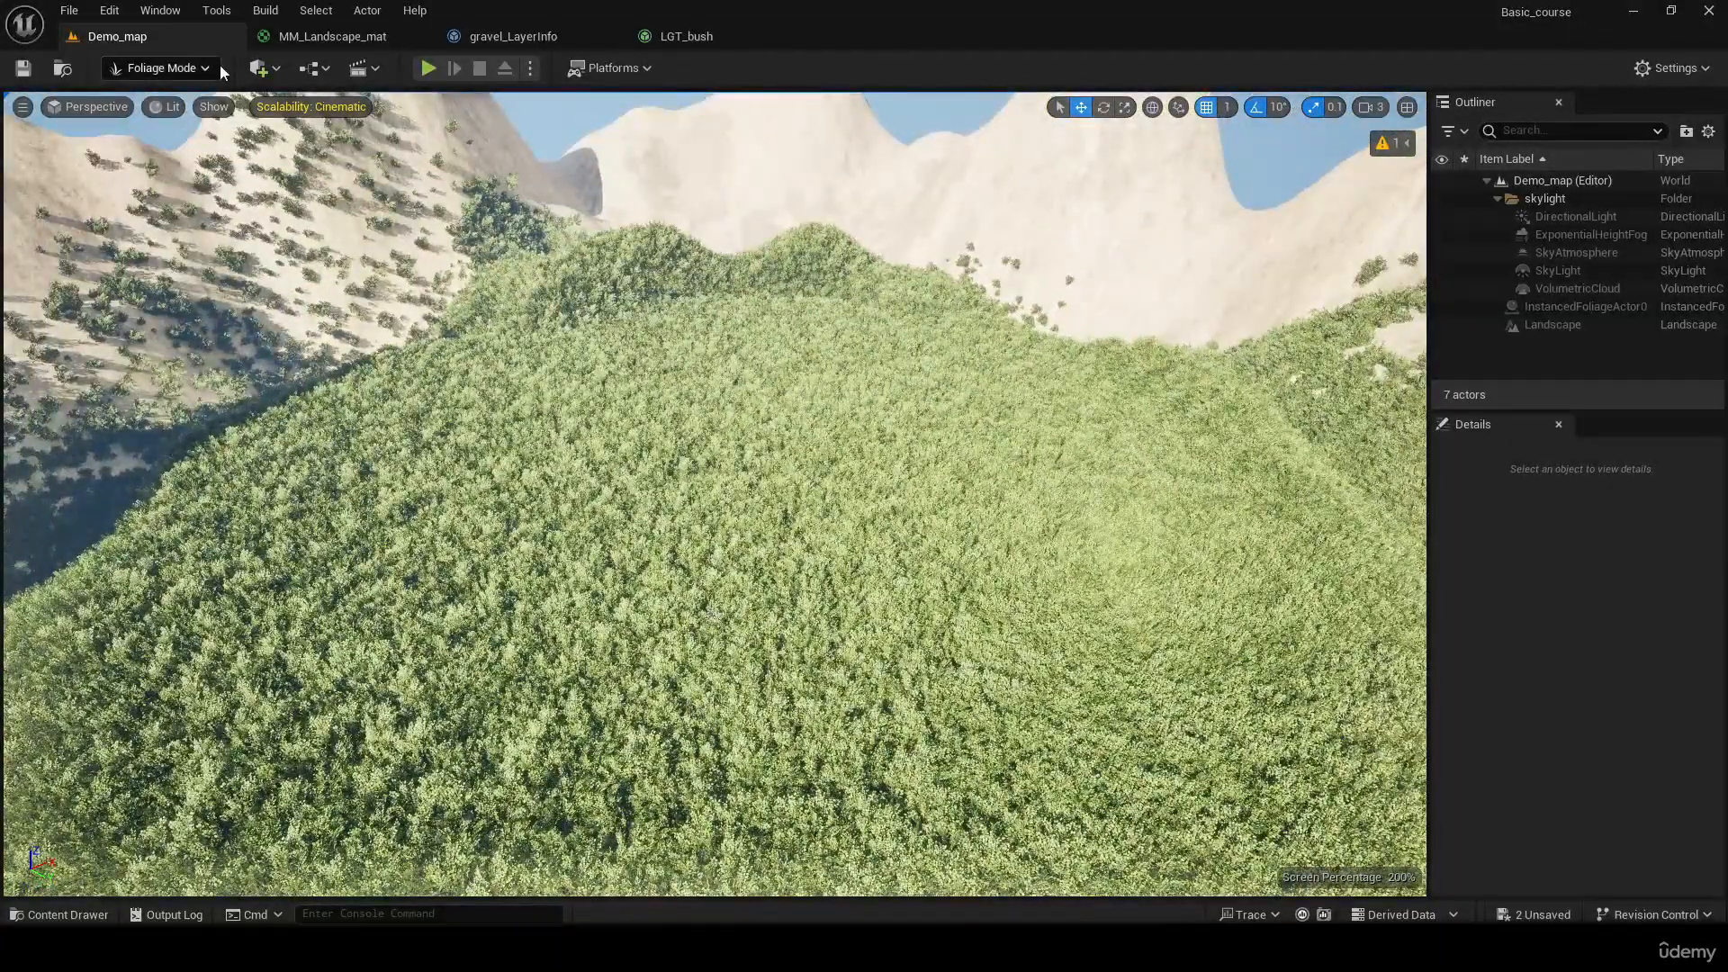
# Switch to Selection Mode and set the DirectionalLight's intensity to 2.0 lux
pyautogui.hotkey('shift', '1')
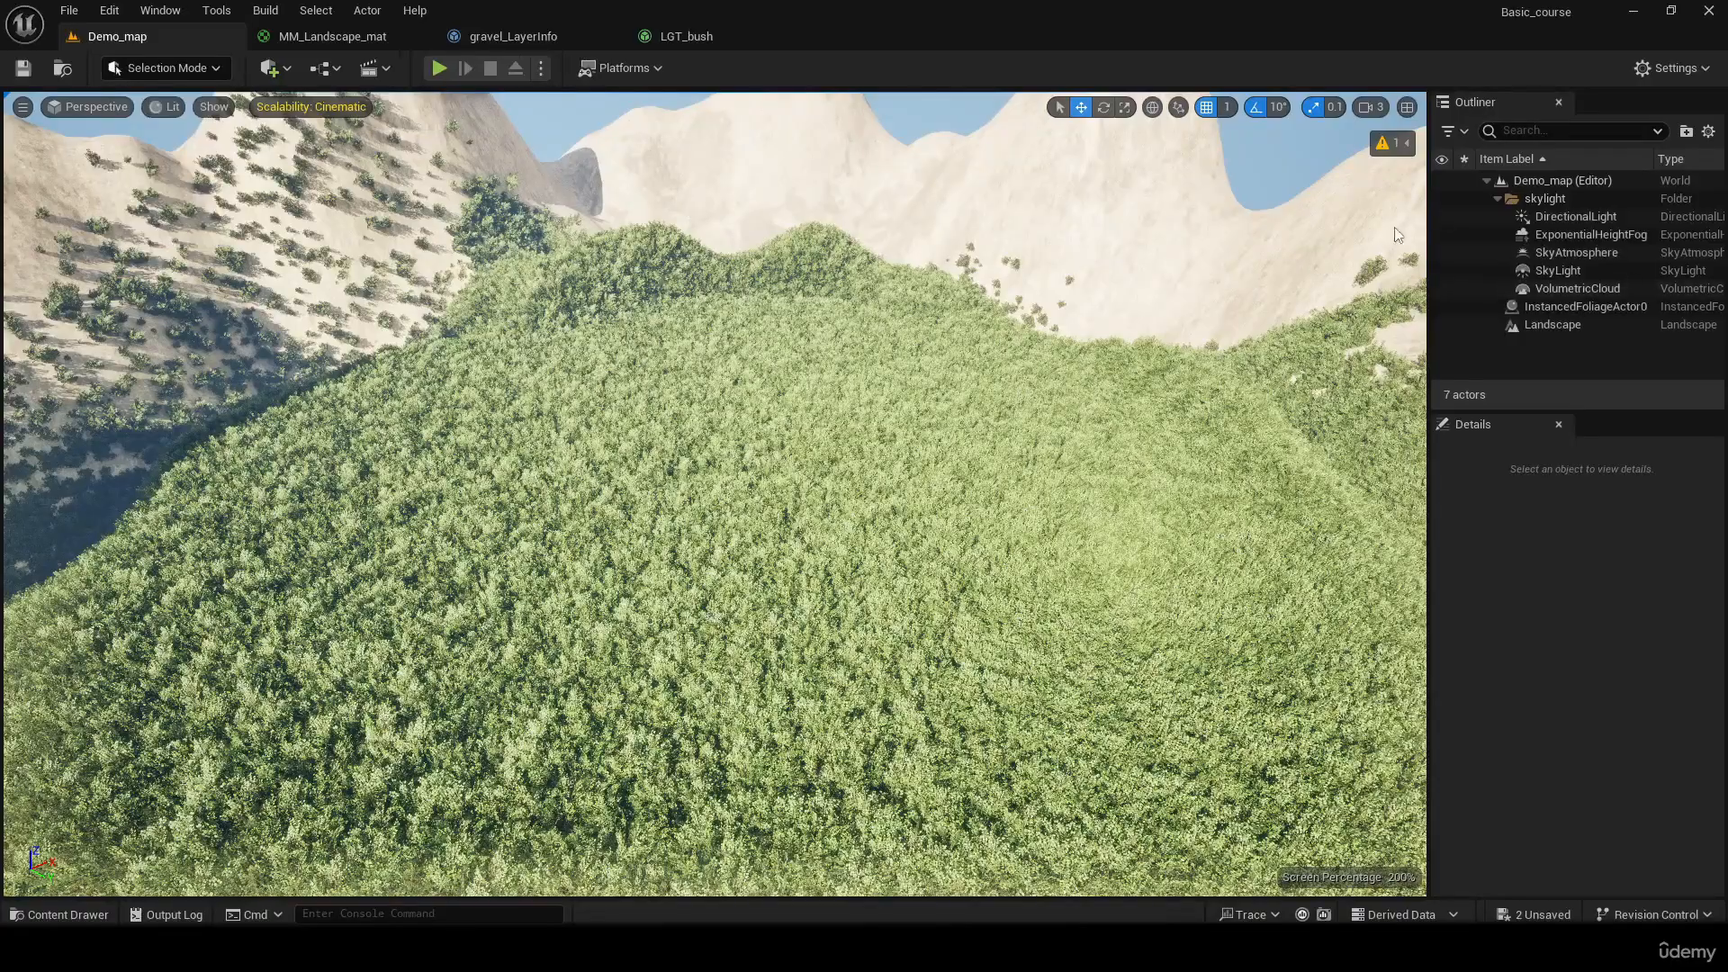
pyautogui.click(1548, 218)
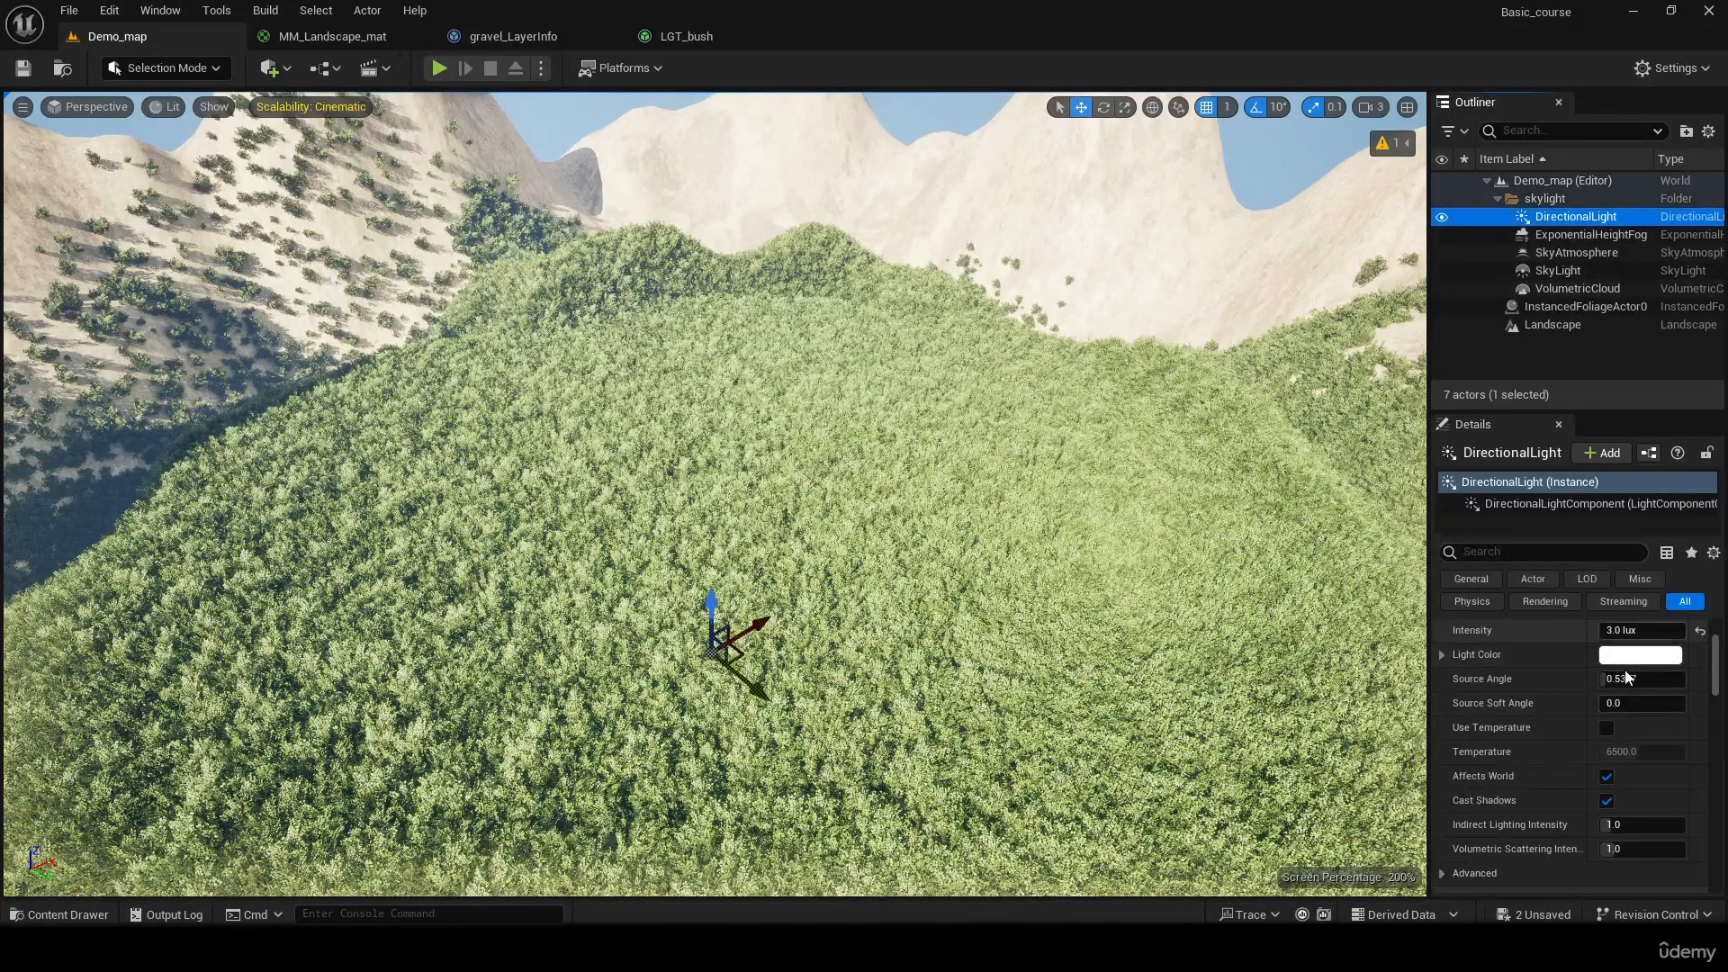
pyautogui.click(1620, 630)
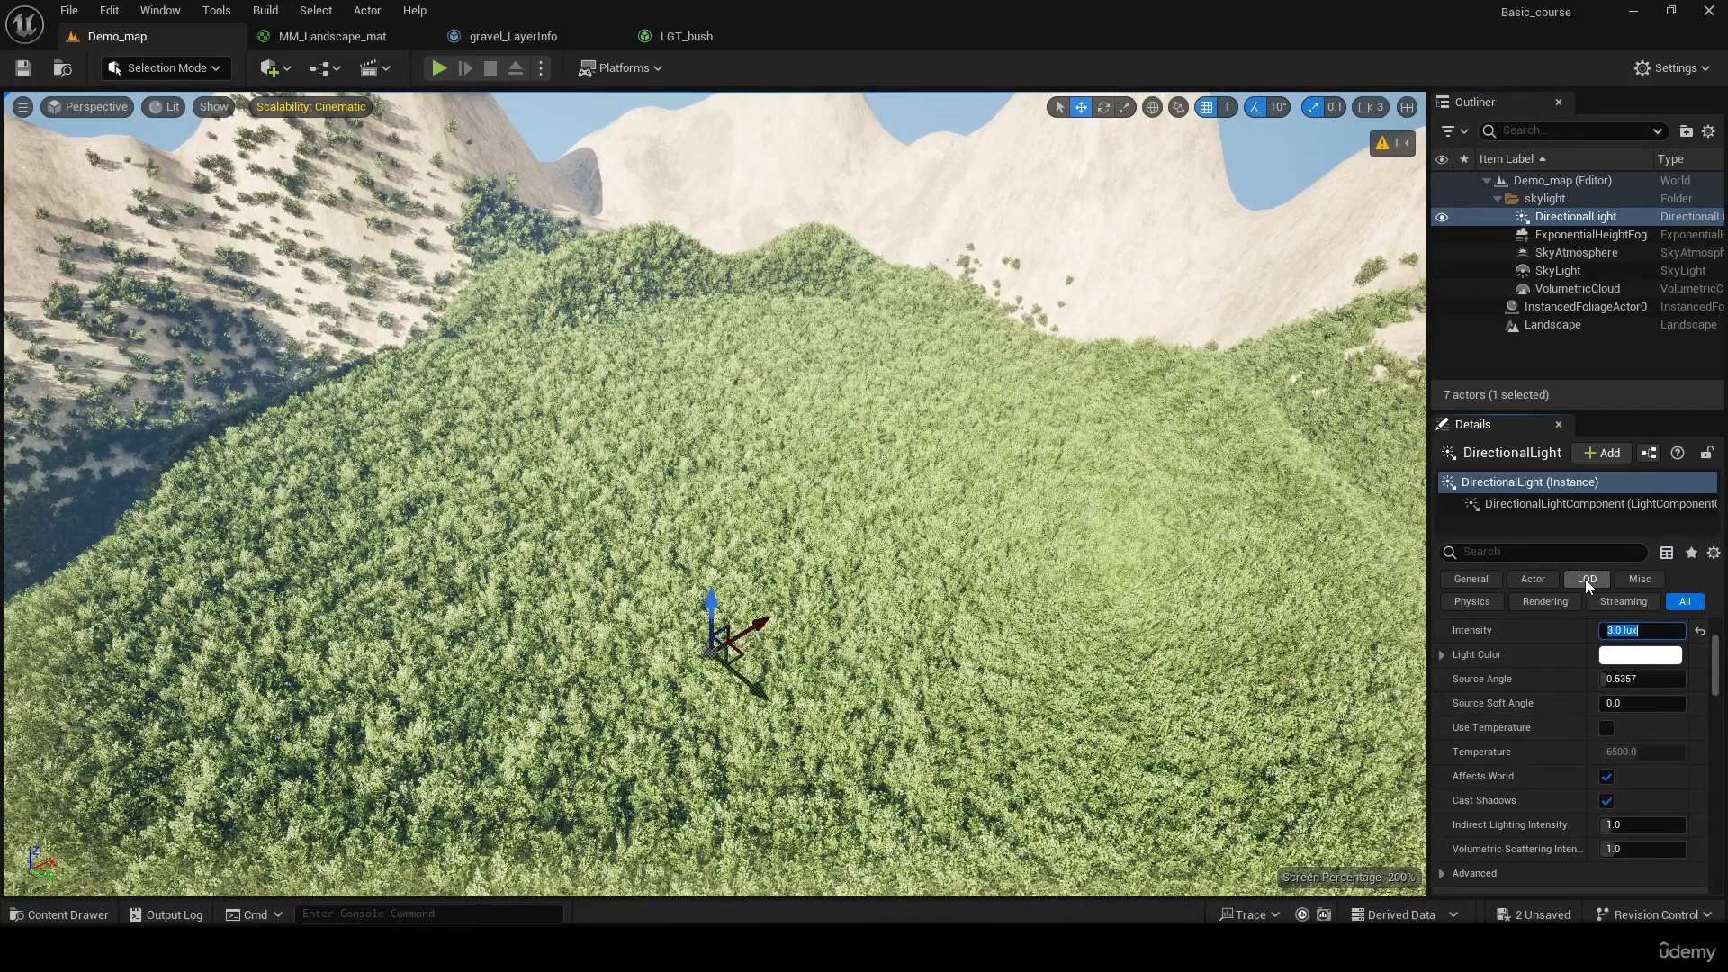
pyautogui.write('2')
pyautogui.press('Return')
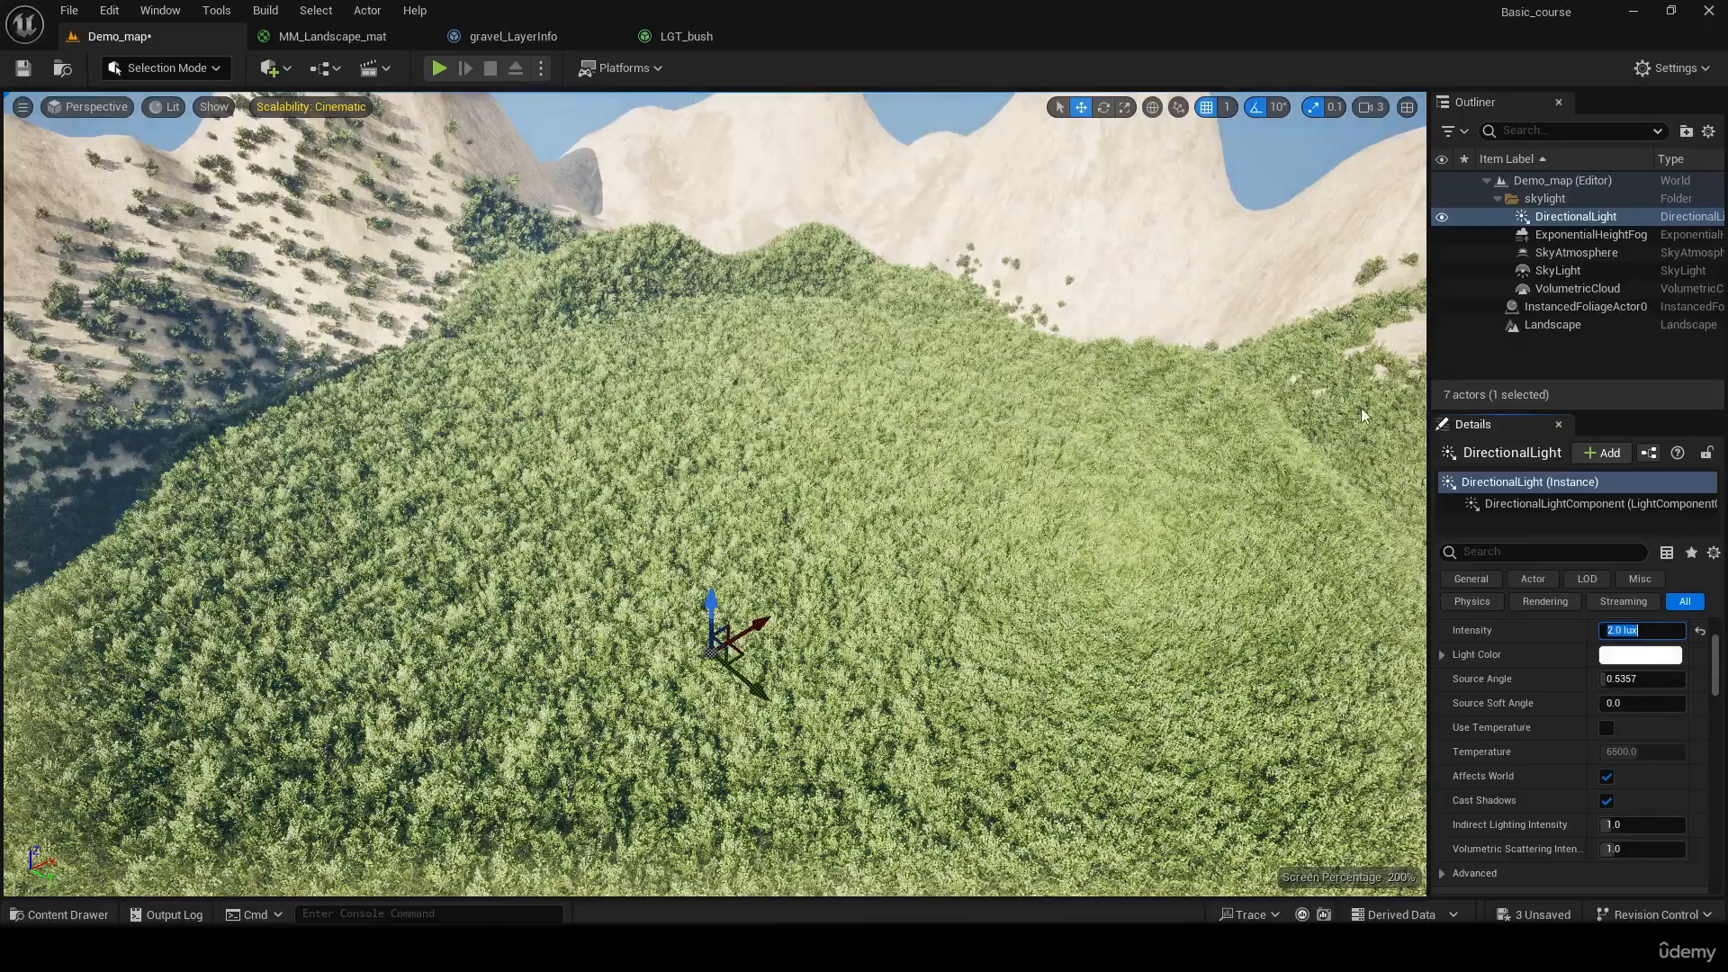
# Examine how densely the bushes cover the landscape, both close up and from a distance
pyautogui.click(1241, 406)
pyautogui.press('w')
pyautogui.moveTo(900, 450); pyautogui.dragTo(900, 526, button='right')
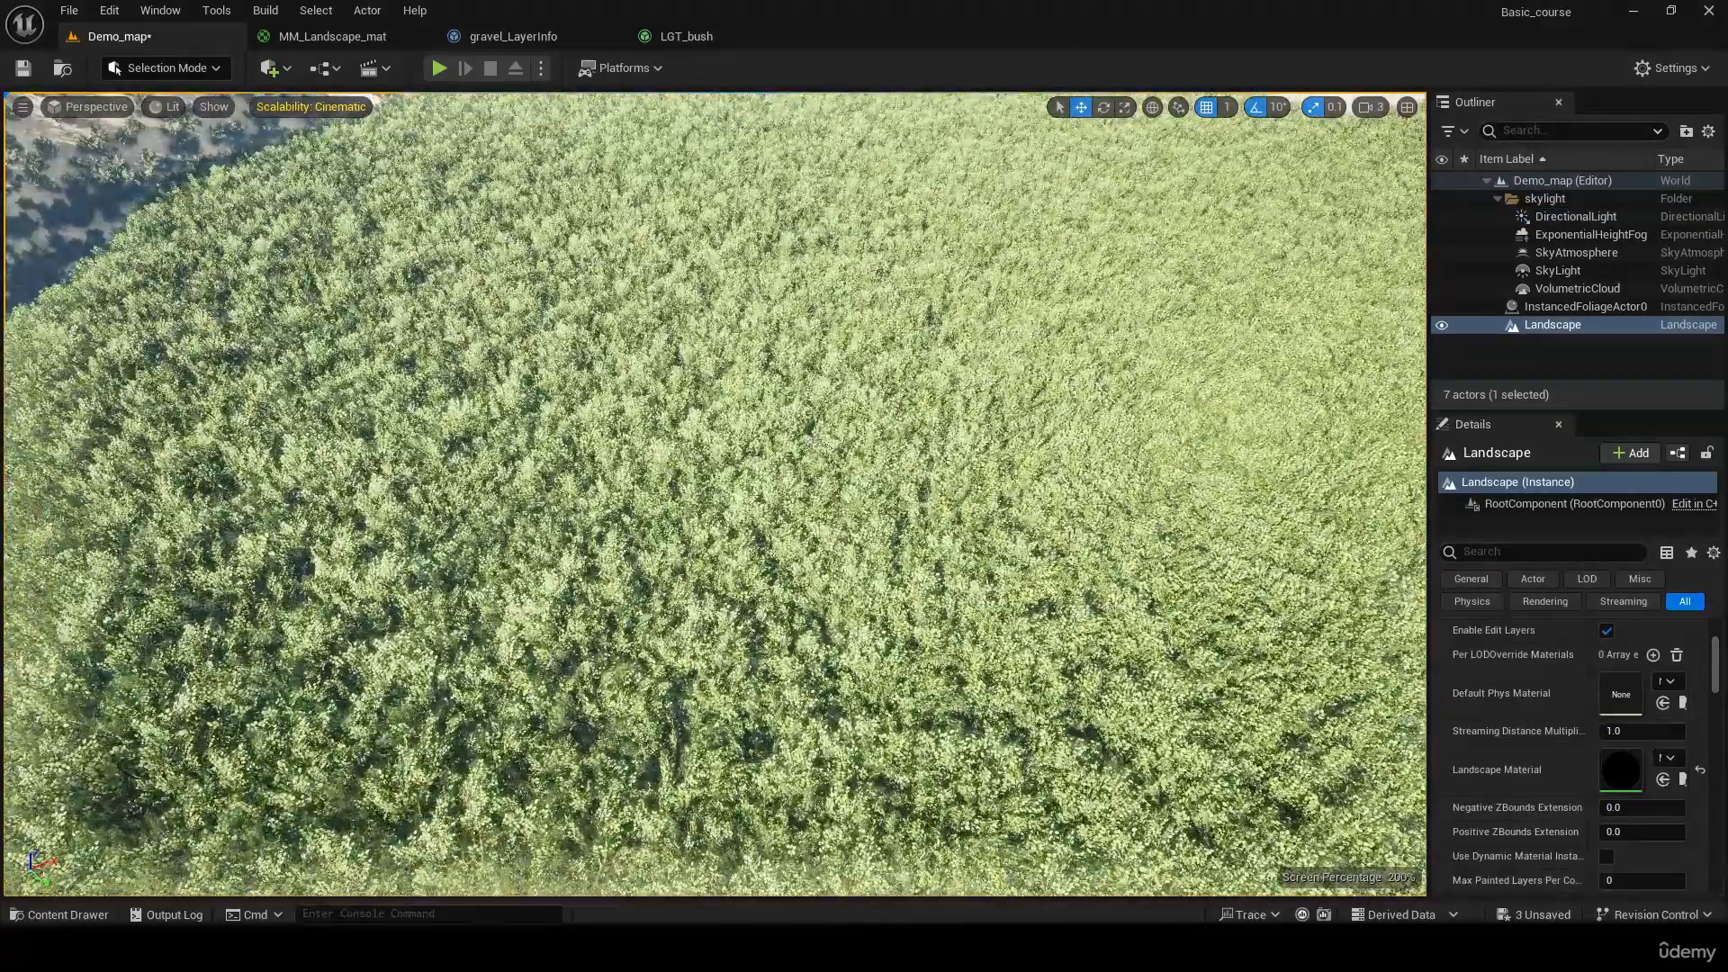
pyautogui.moveTo(817, 441); pyautogui.dragTo(725, 421, button='right')
pyautogui.press('s')
pyautogui.press('s')
pyautogui.press('w')
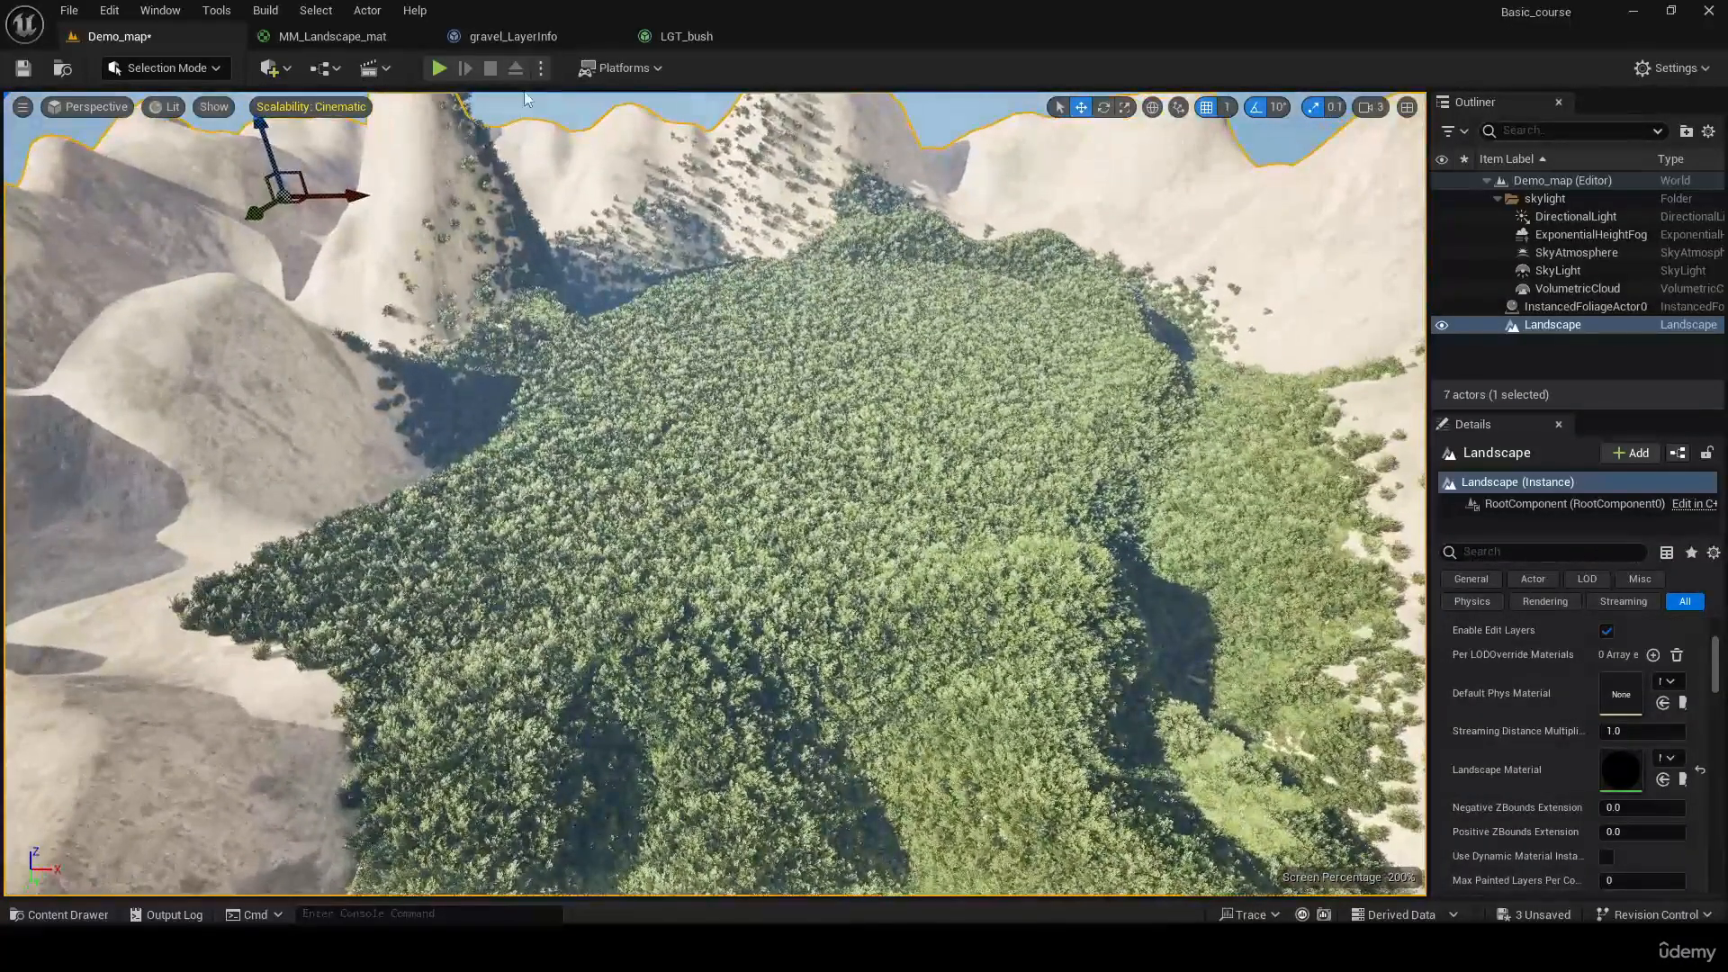
# Set the Grass Density of the SM_Bush variety in LGT_bush to 10 and save the asset
pyautogui.click(703, 40)
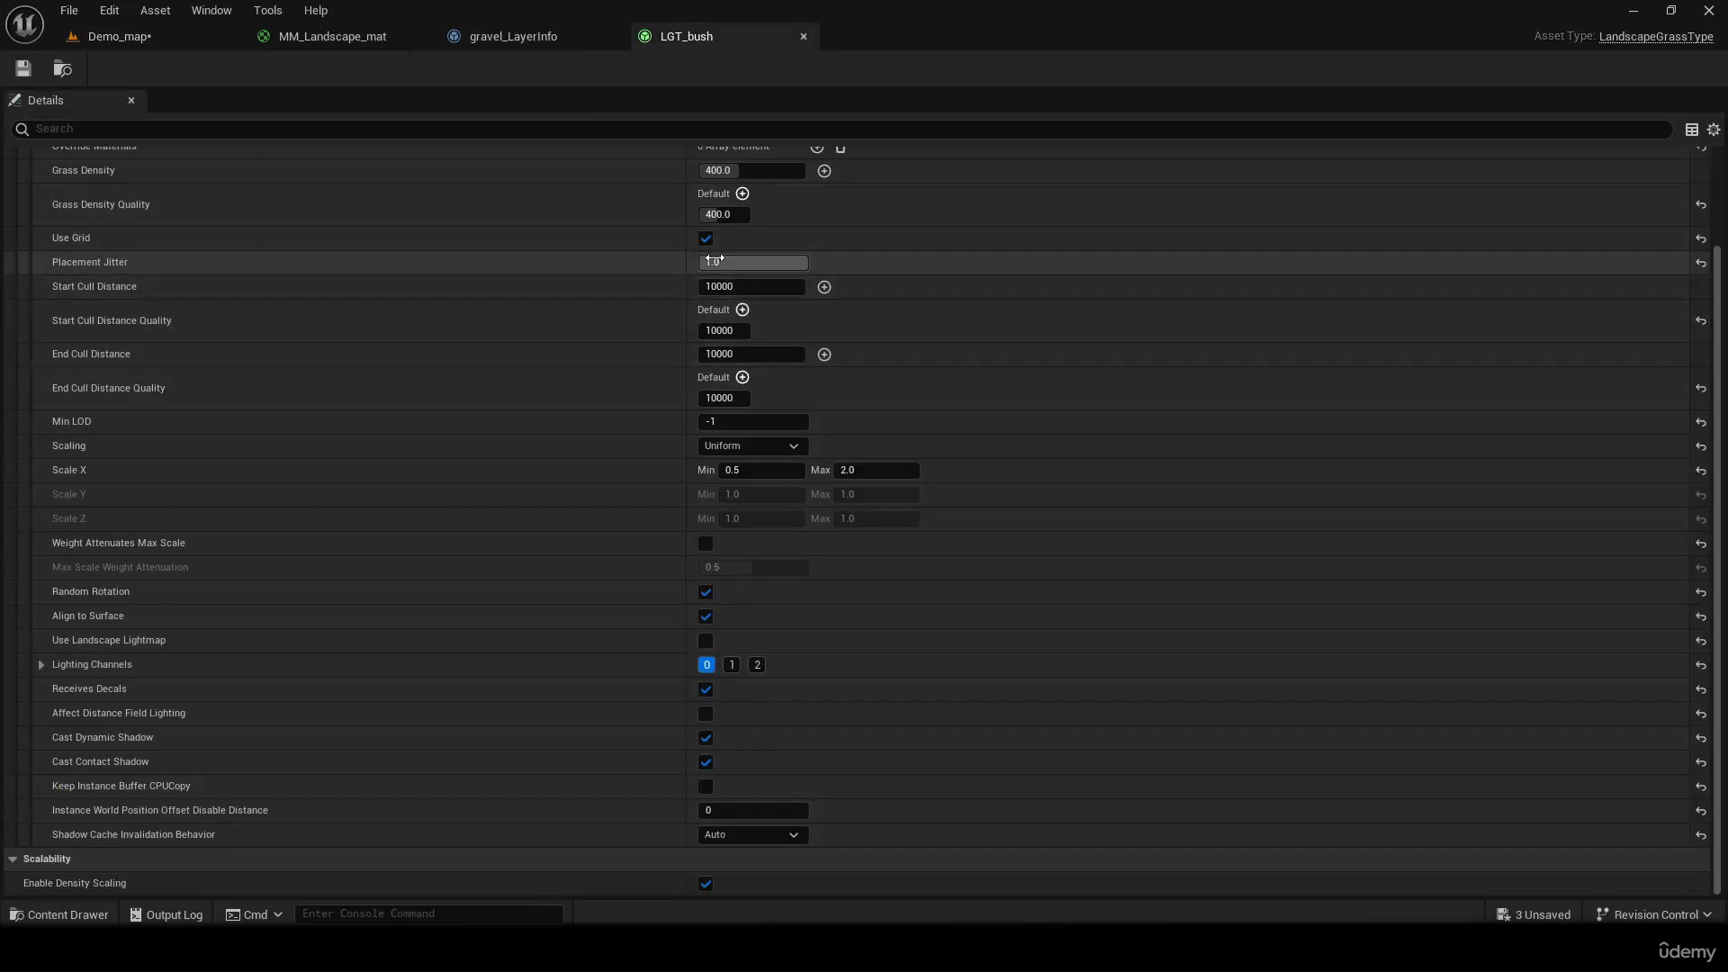
pyautogui.scroll(3, 888, 406)
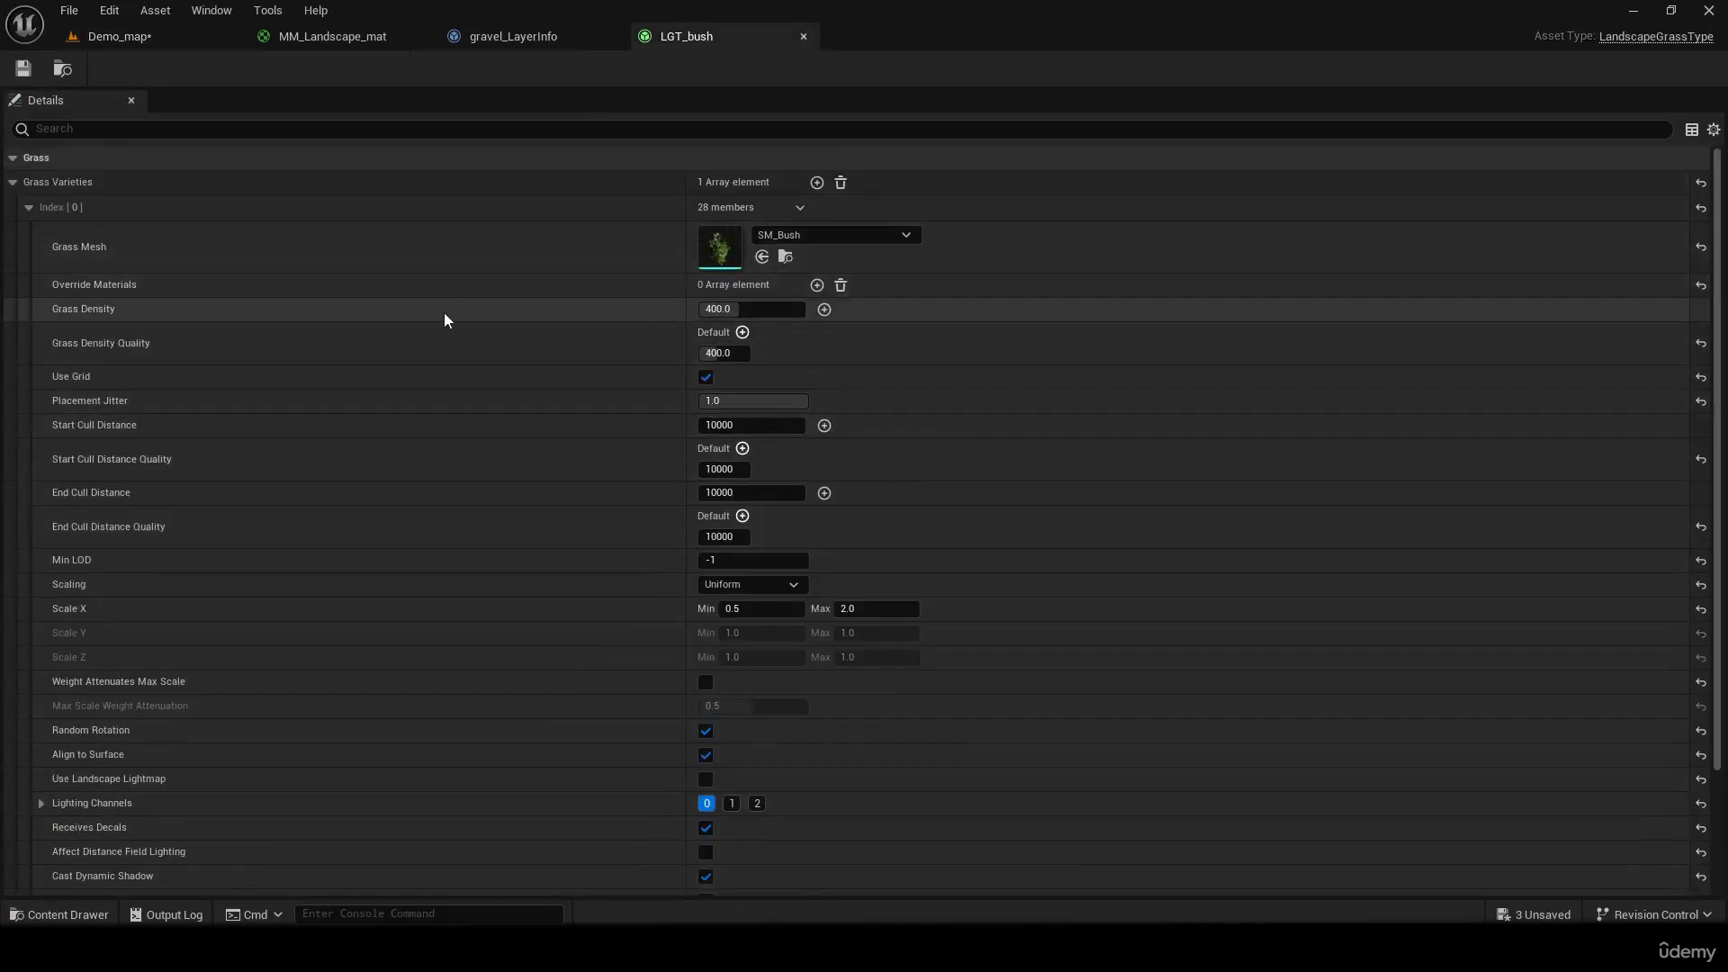
pyautogui.click(778, 314)
pyautogui.write('10')
pyautogui.press('Return')
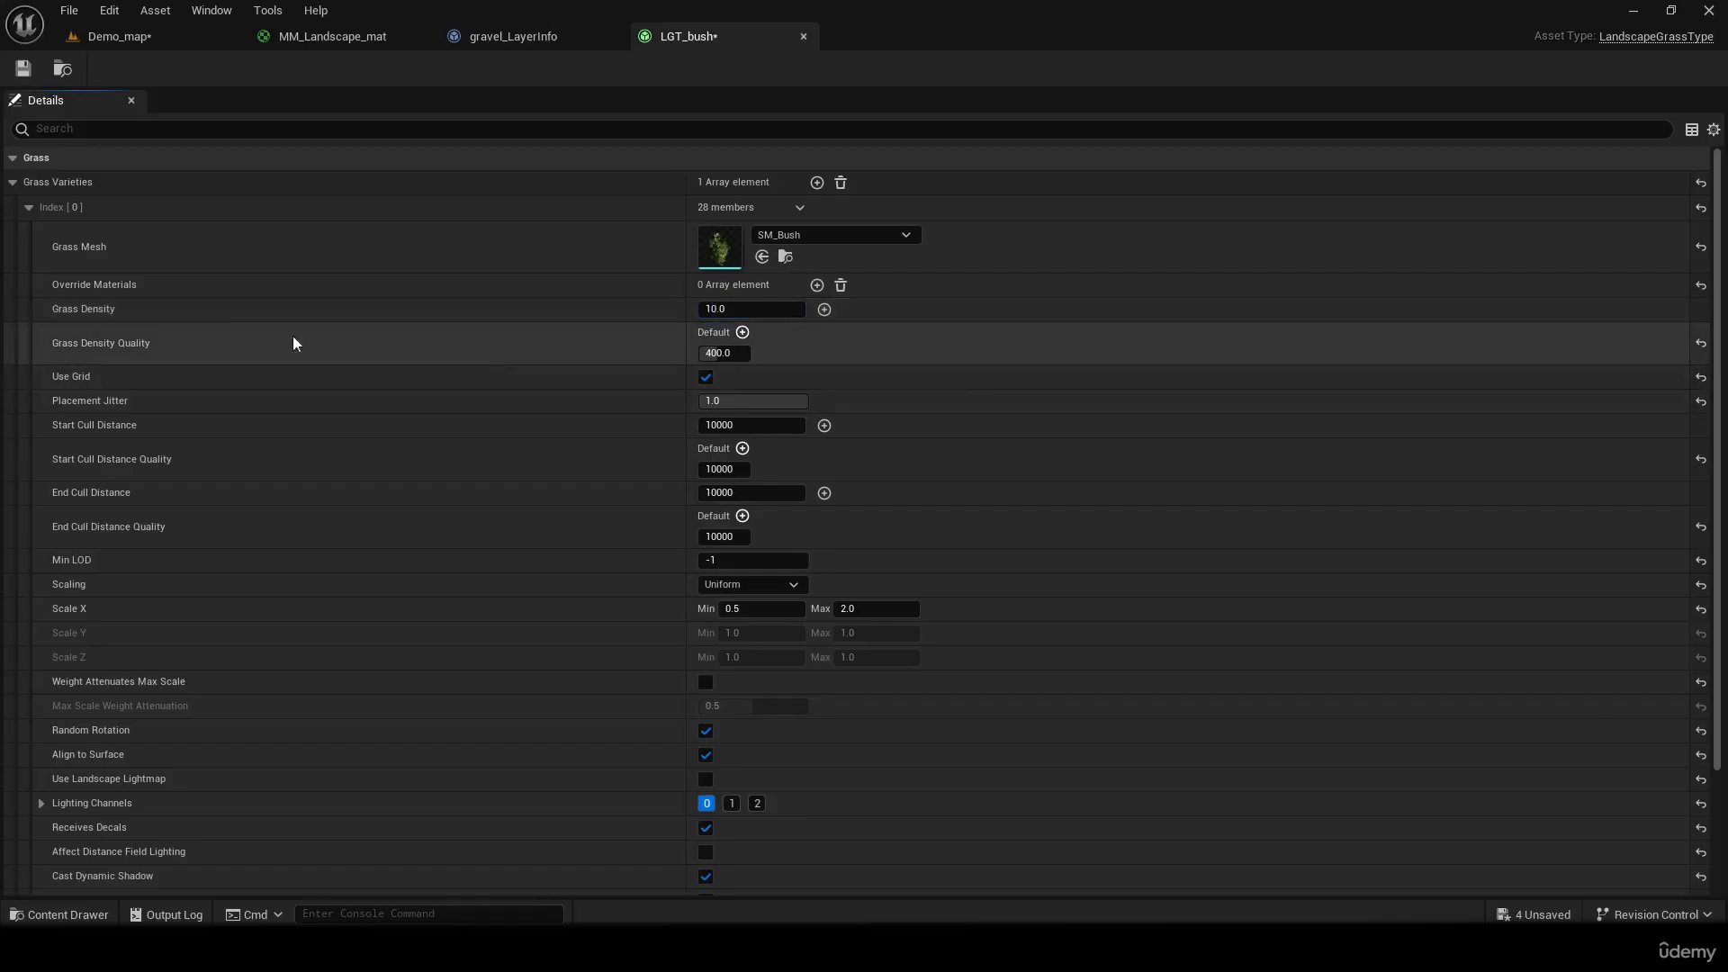
pyautogui.click(24, 69)
# Examine the bush spacing on the landscape in Demo_map and where bushes spawn relative to the grass and gravel areas
pyautogui.click(119, 36)
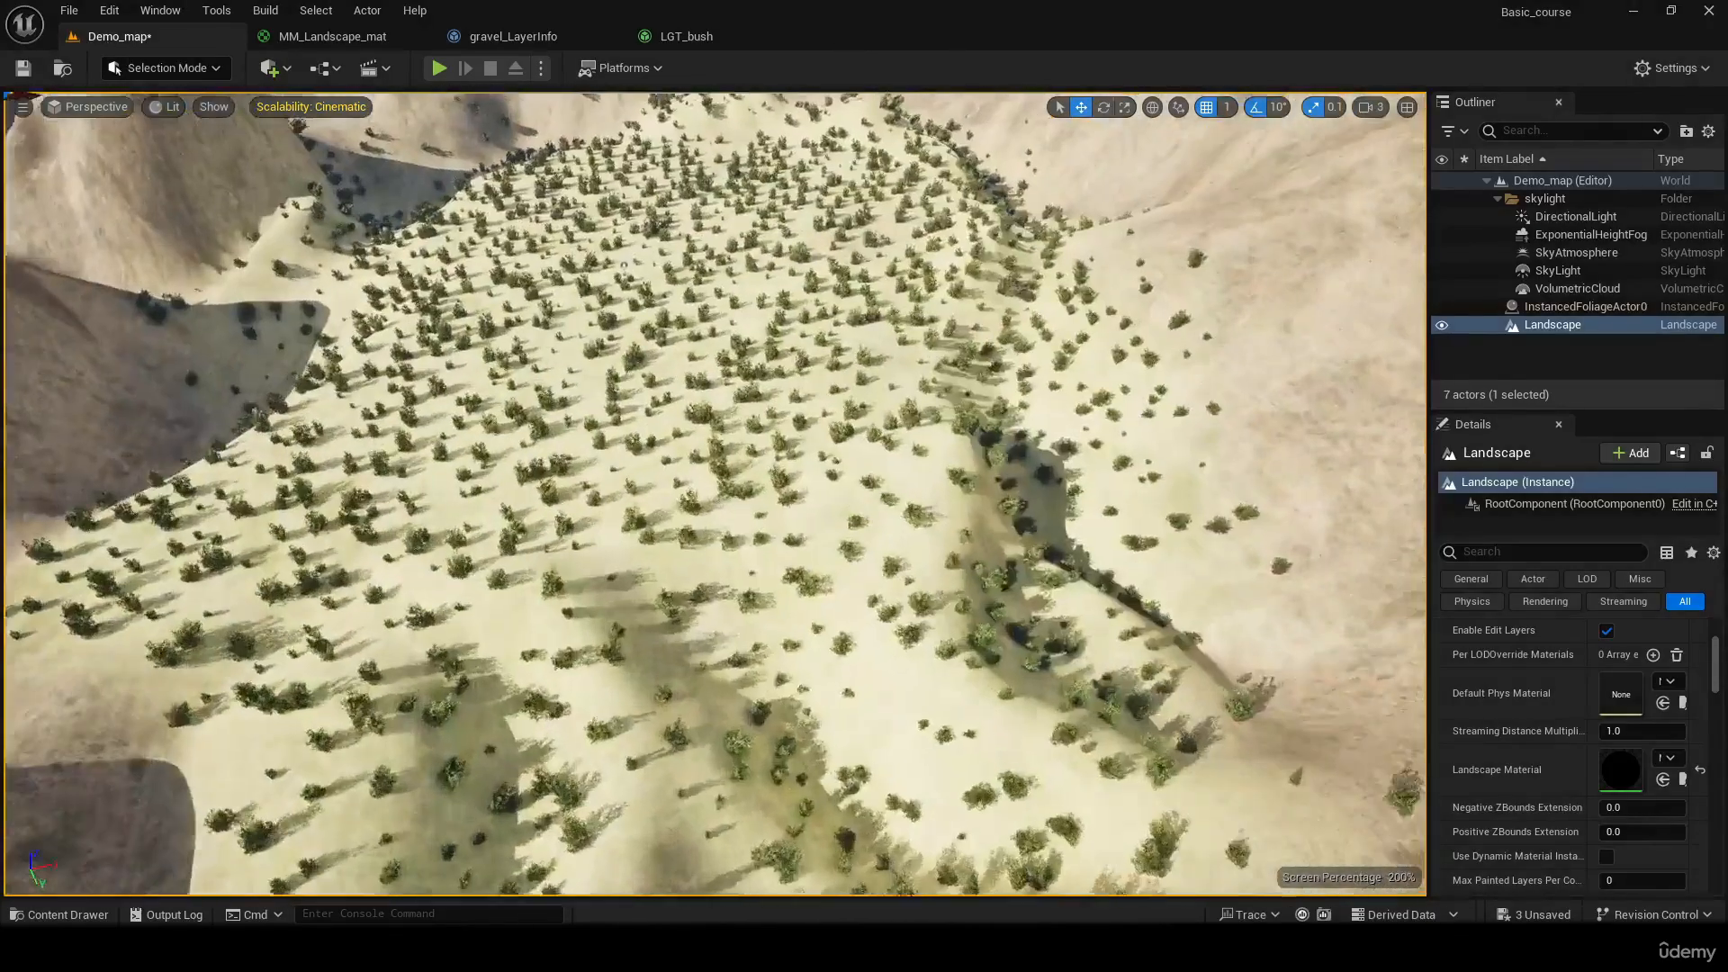
pyautogui.press('w')
pyautogui.moveTo(716, 494); pyautogui.dragTo(486, 459, button='right')
pyautogui.press('s')
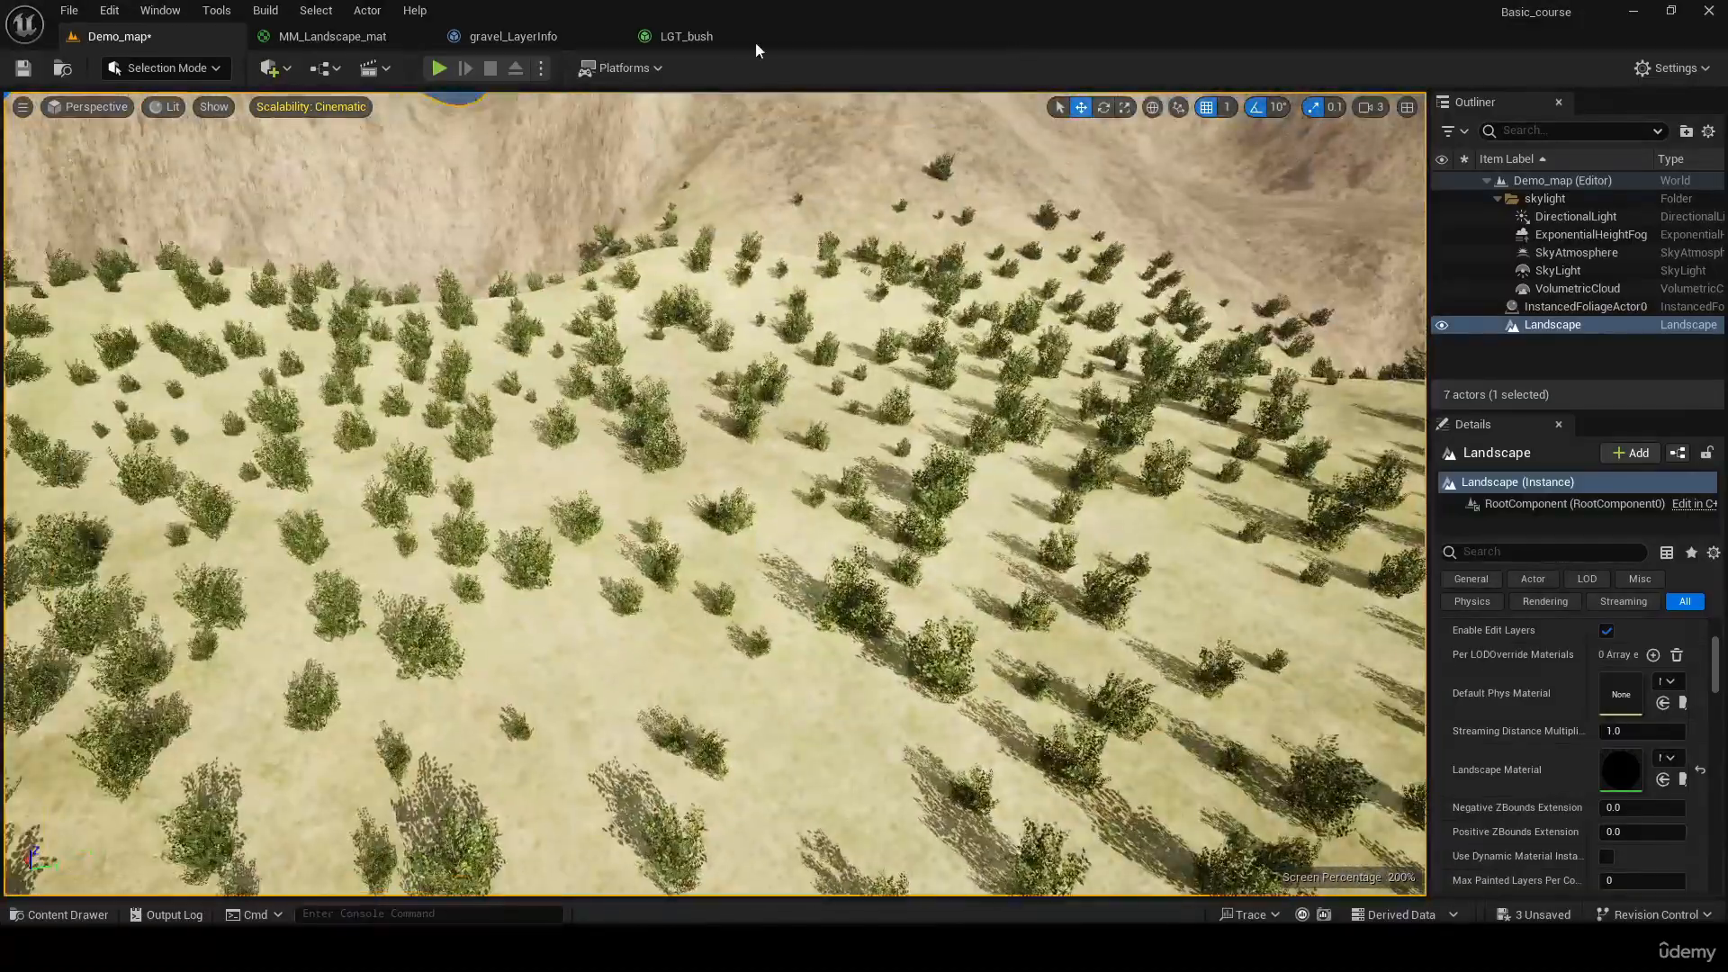
pyautogui.click(693, 39)
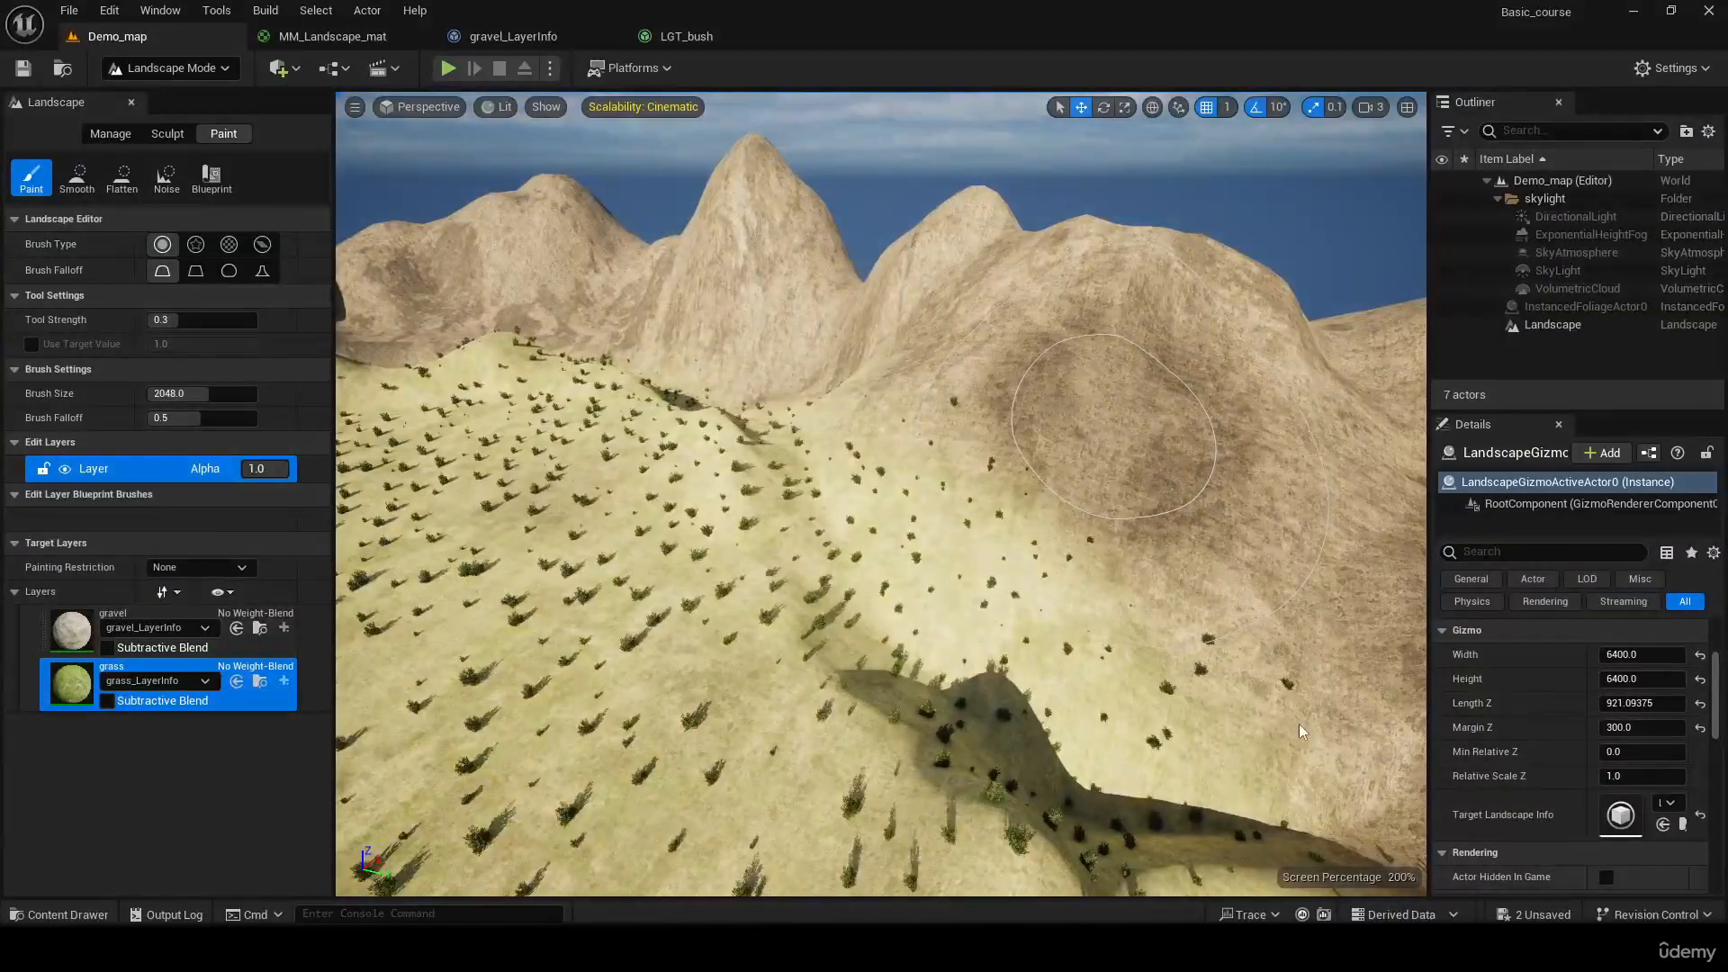
pyautogui.moveTo(907, 650)
pyautogui.mouseDown(button='right')
pyautogui.moveTo(1224, 644)
pyautogui.moveTo(1341, 621)
pyautogui.moveTo(1395, 671)
pyautogui.moveTo(1449, 670)
pyautogui.moveTo(1517, 720)
pyautogui.moveTo(1512, 670)
pyautogui.moveTo(1544, 625)
pyautogui.moveTo(1485, 652)
pyautogui.moveTo(1476, 626)
pyautogui.moveTo(1602, 596)
pyautogui.moveTo(1685, 635)
pyautogui.moveTo(1699, 598)
pyautogui.moveTo(1724, 617)
pyautogui.moveTo(1725, 670)
pyautogui.moveTo(1727, 641)
pyautogui.moveTo(1660, 641)
pyautogui.mouseUp(button='right')
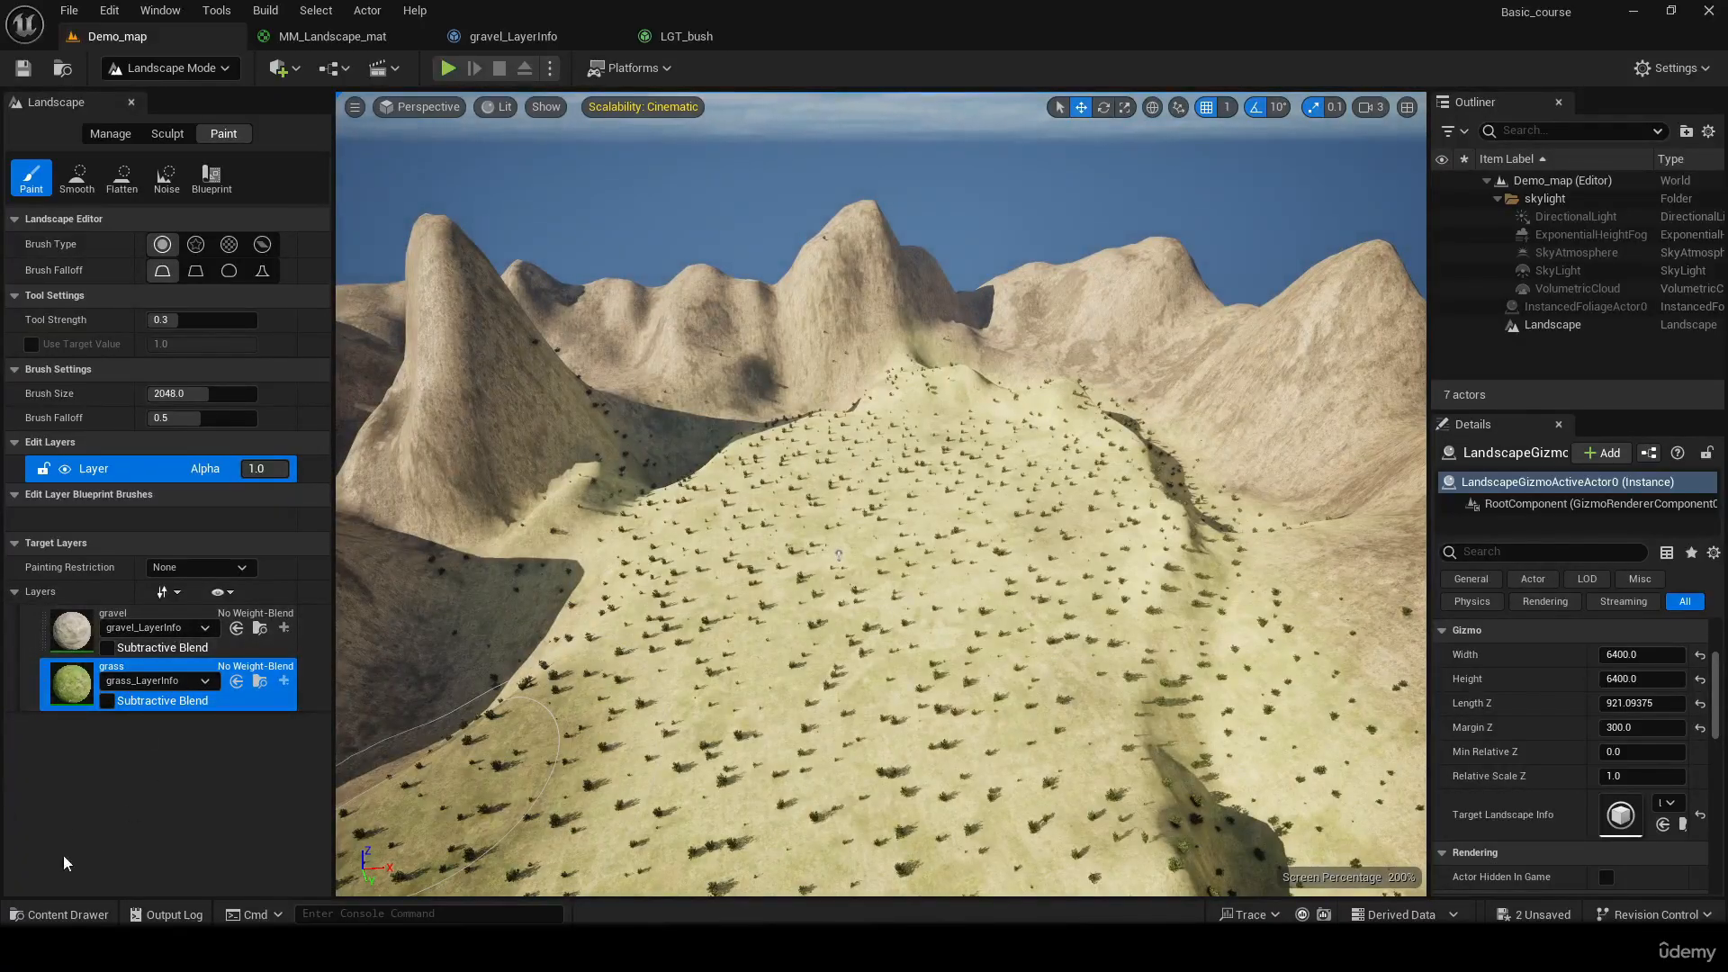
pyautogui.moveTo(954, 545)
pyautogui.mouseDown(button='right')
pyautogui.moveTo(1080, 512)
pyautogui.moveTo(1260, 540)
pyautogui.mouseUp(button='right')
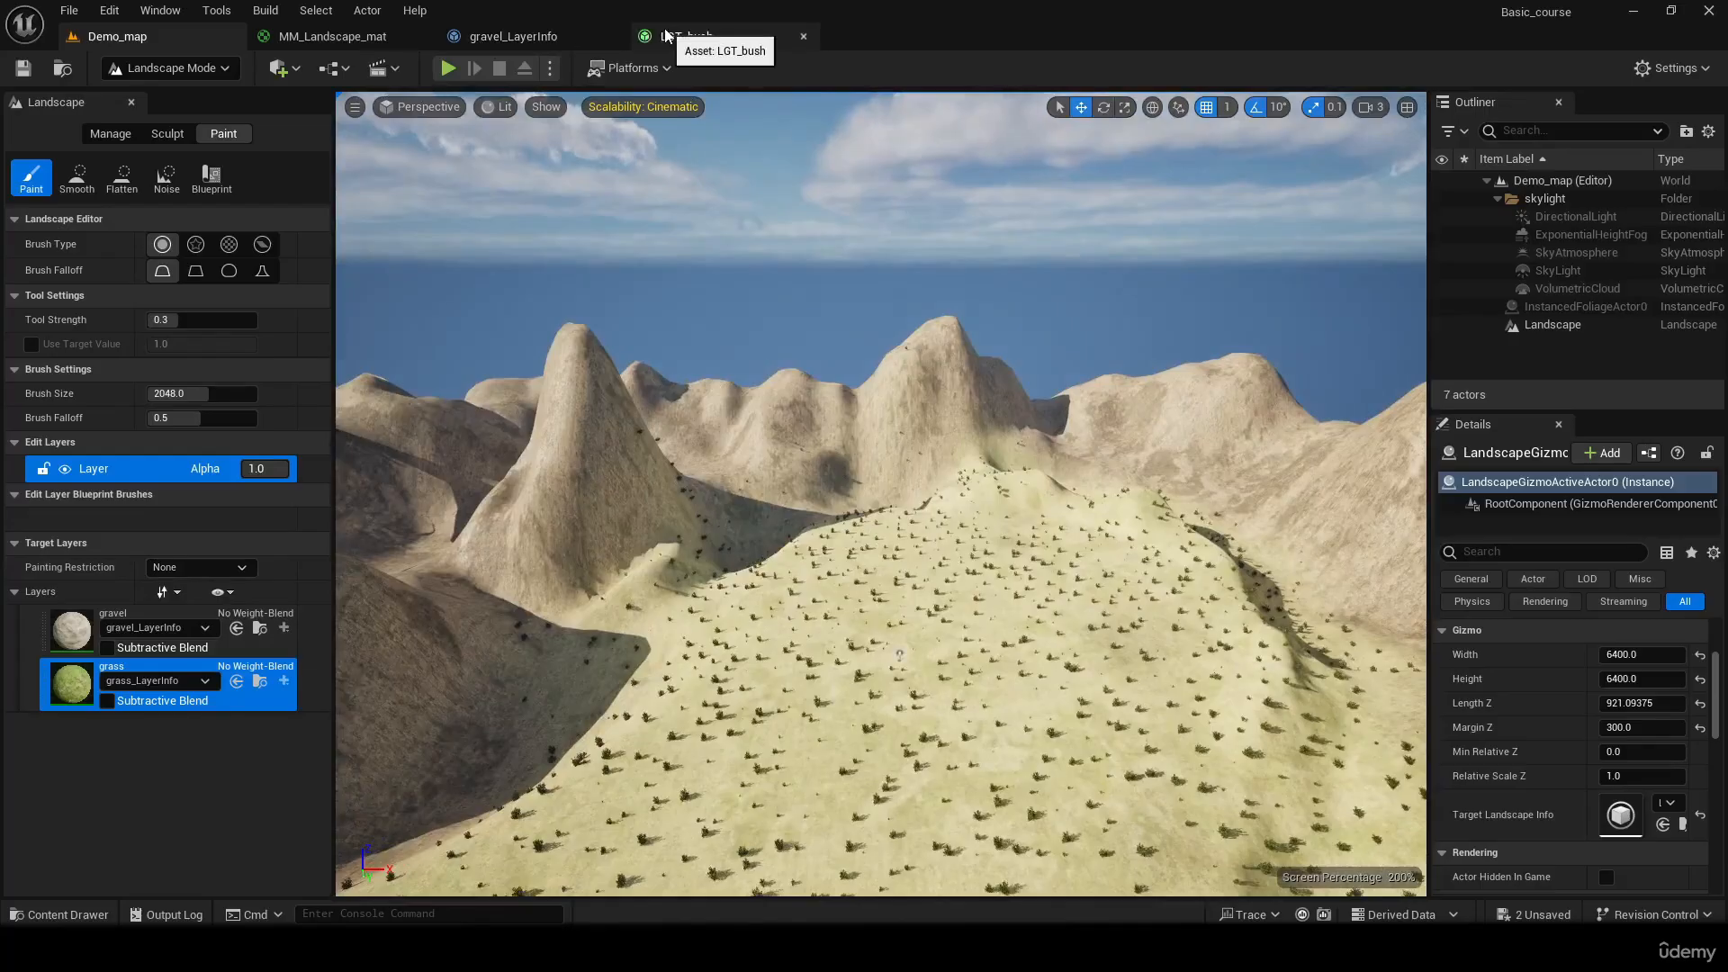
pyautogui.hotkey('ctrl', 'space')
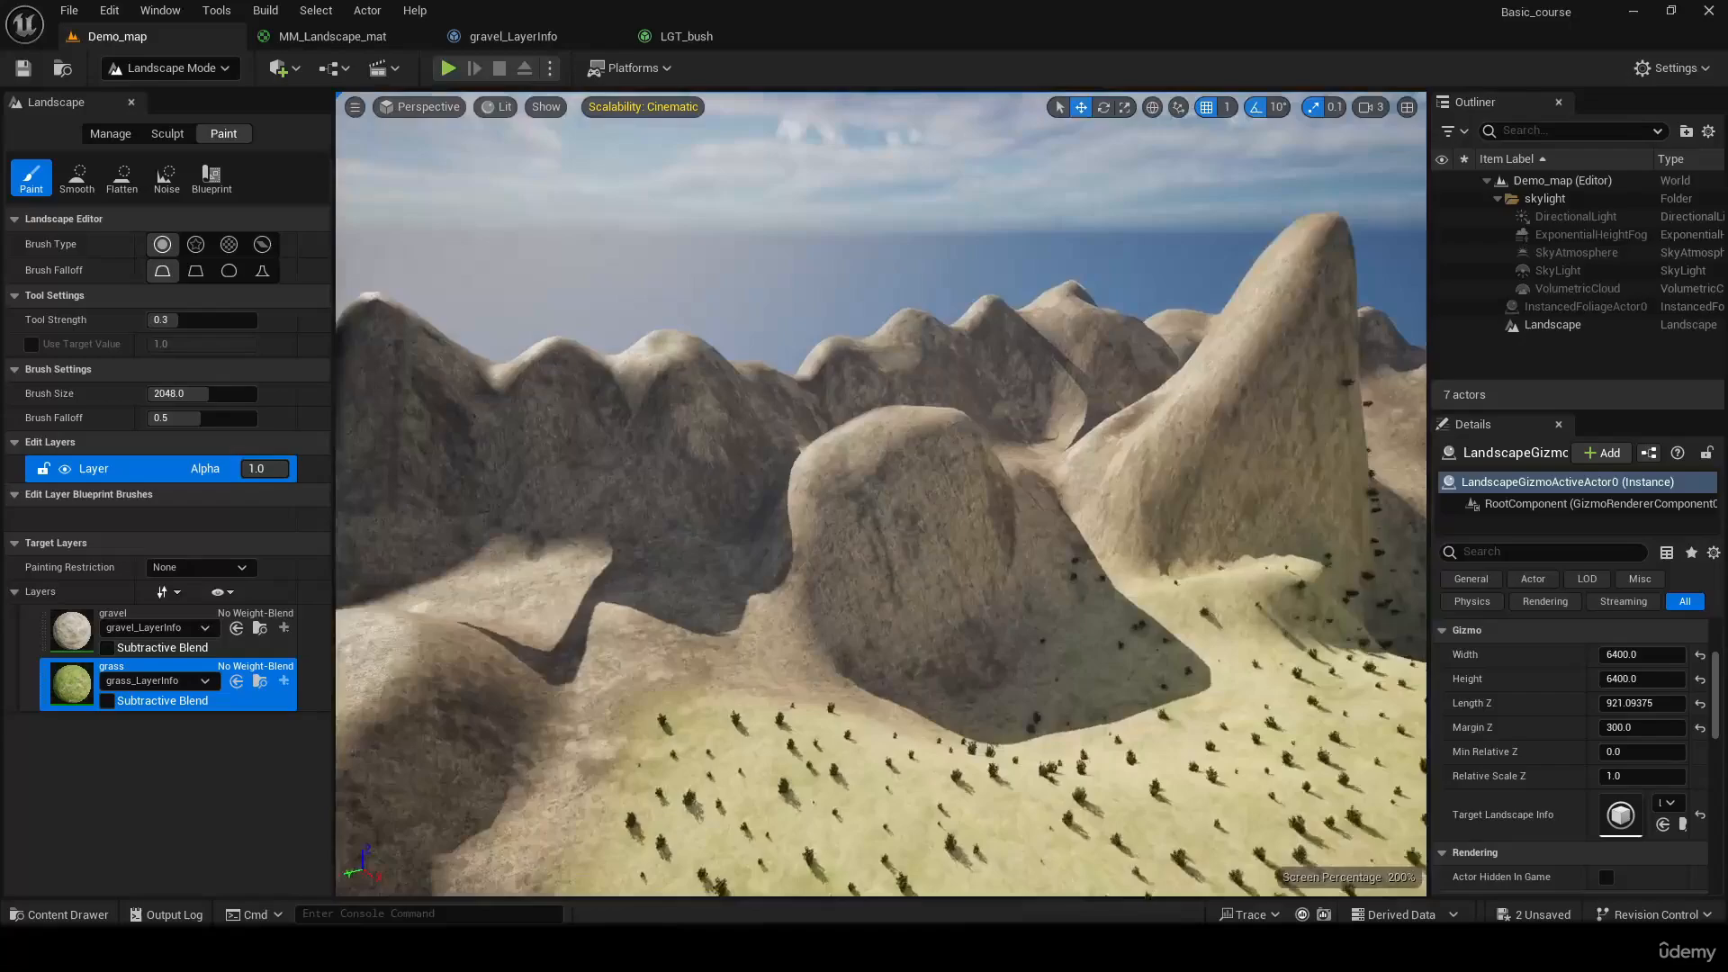
pyautogui.moveTo(841, 432); pyautogui.dragTo(990, 396, button='right')
# Browse the project content and search the StarterContent folder for rock assets
pyautogui.hotkey('ctrl', 'space')
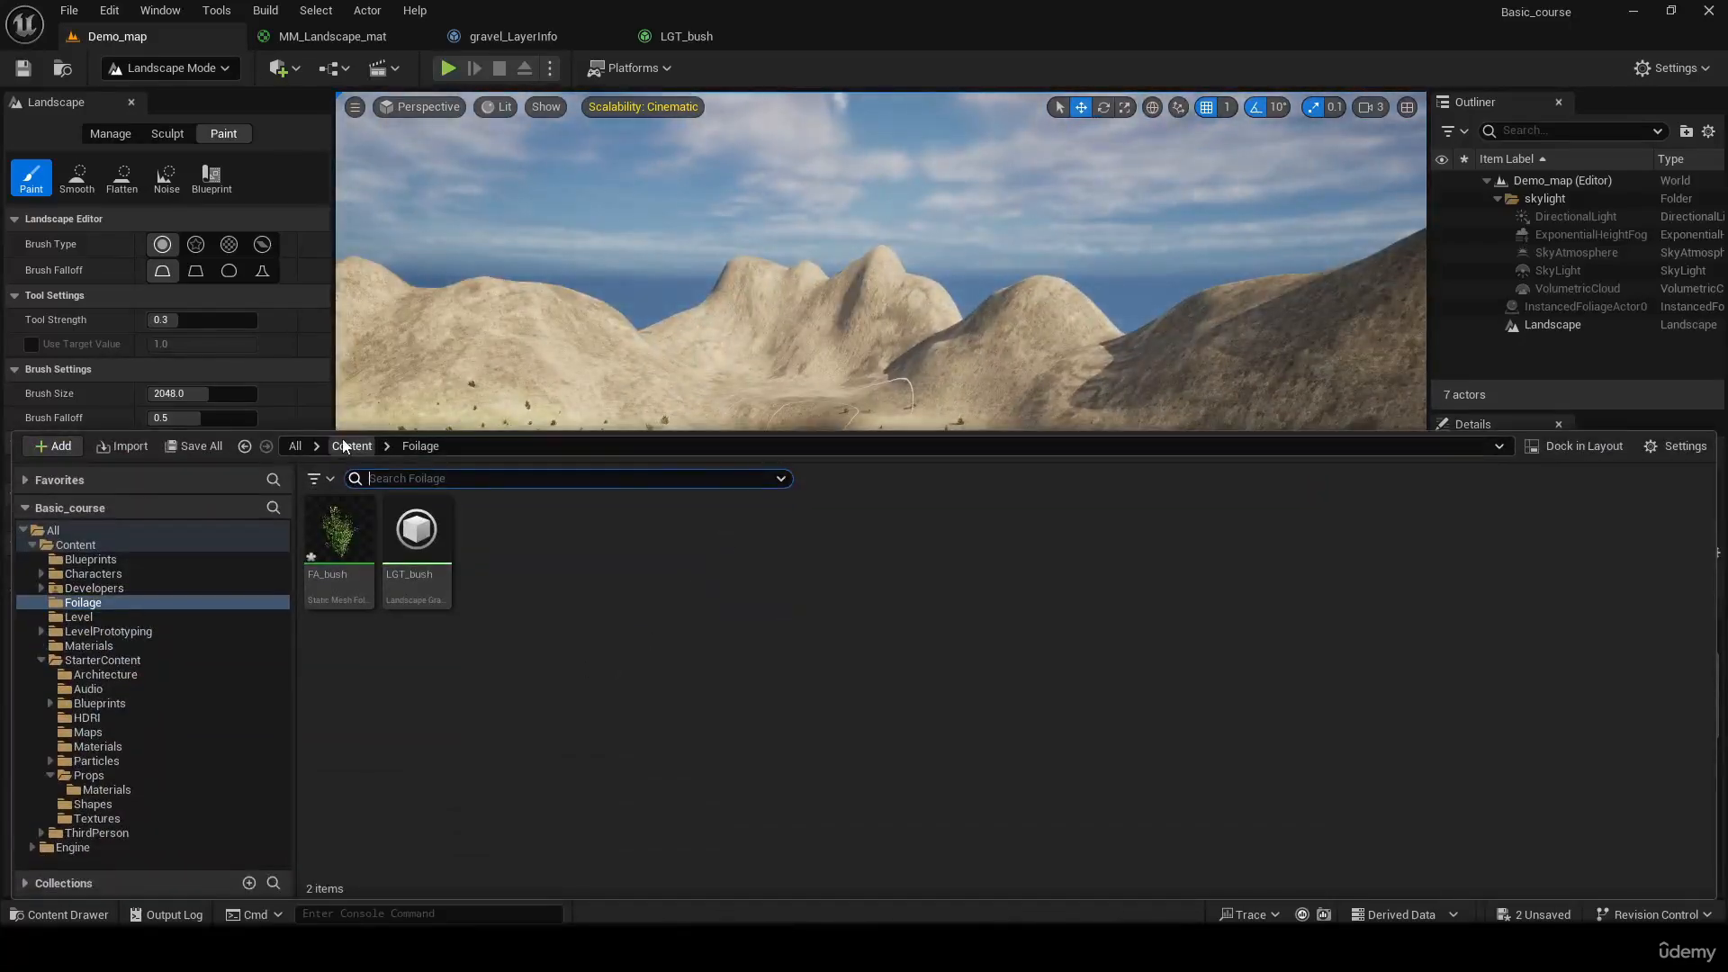
pyautogui.click(350, 445)
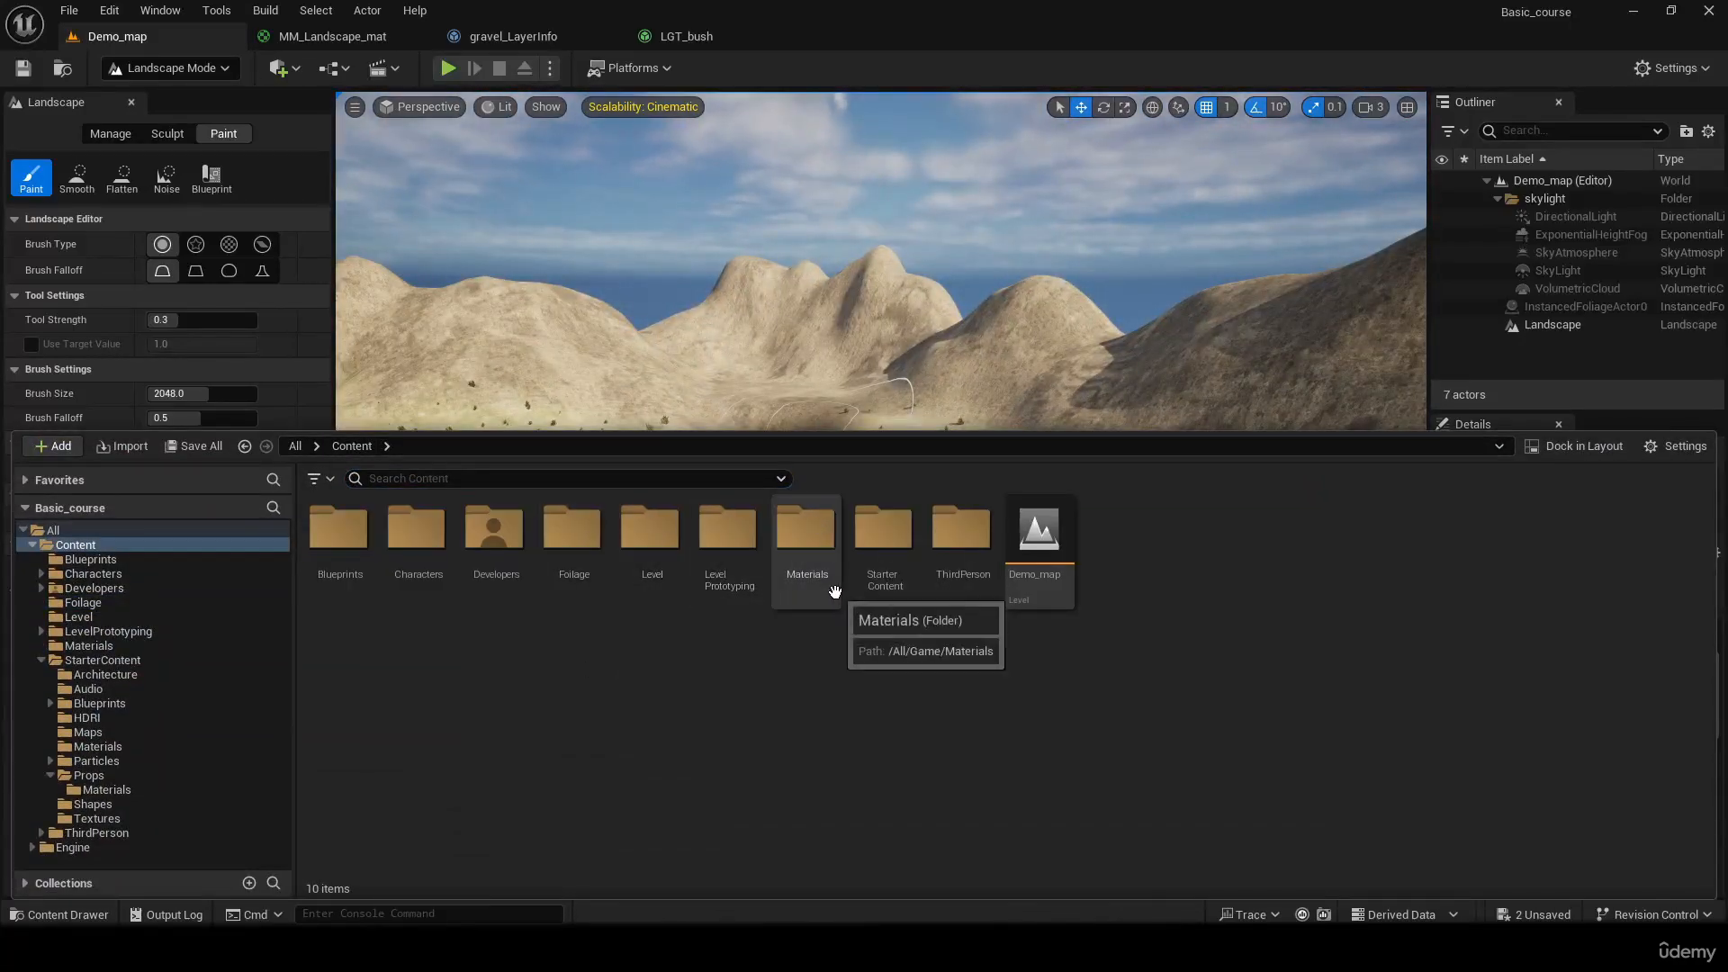
pyautogui.doubleClick(808, 551)
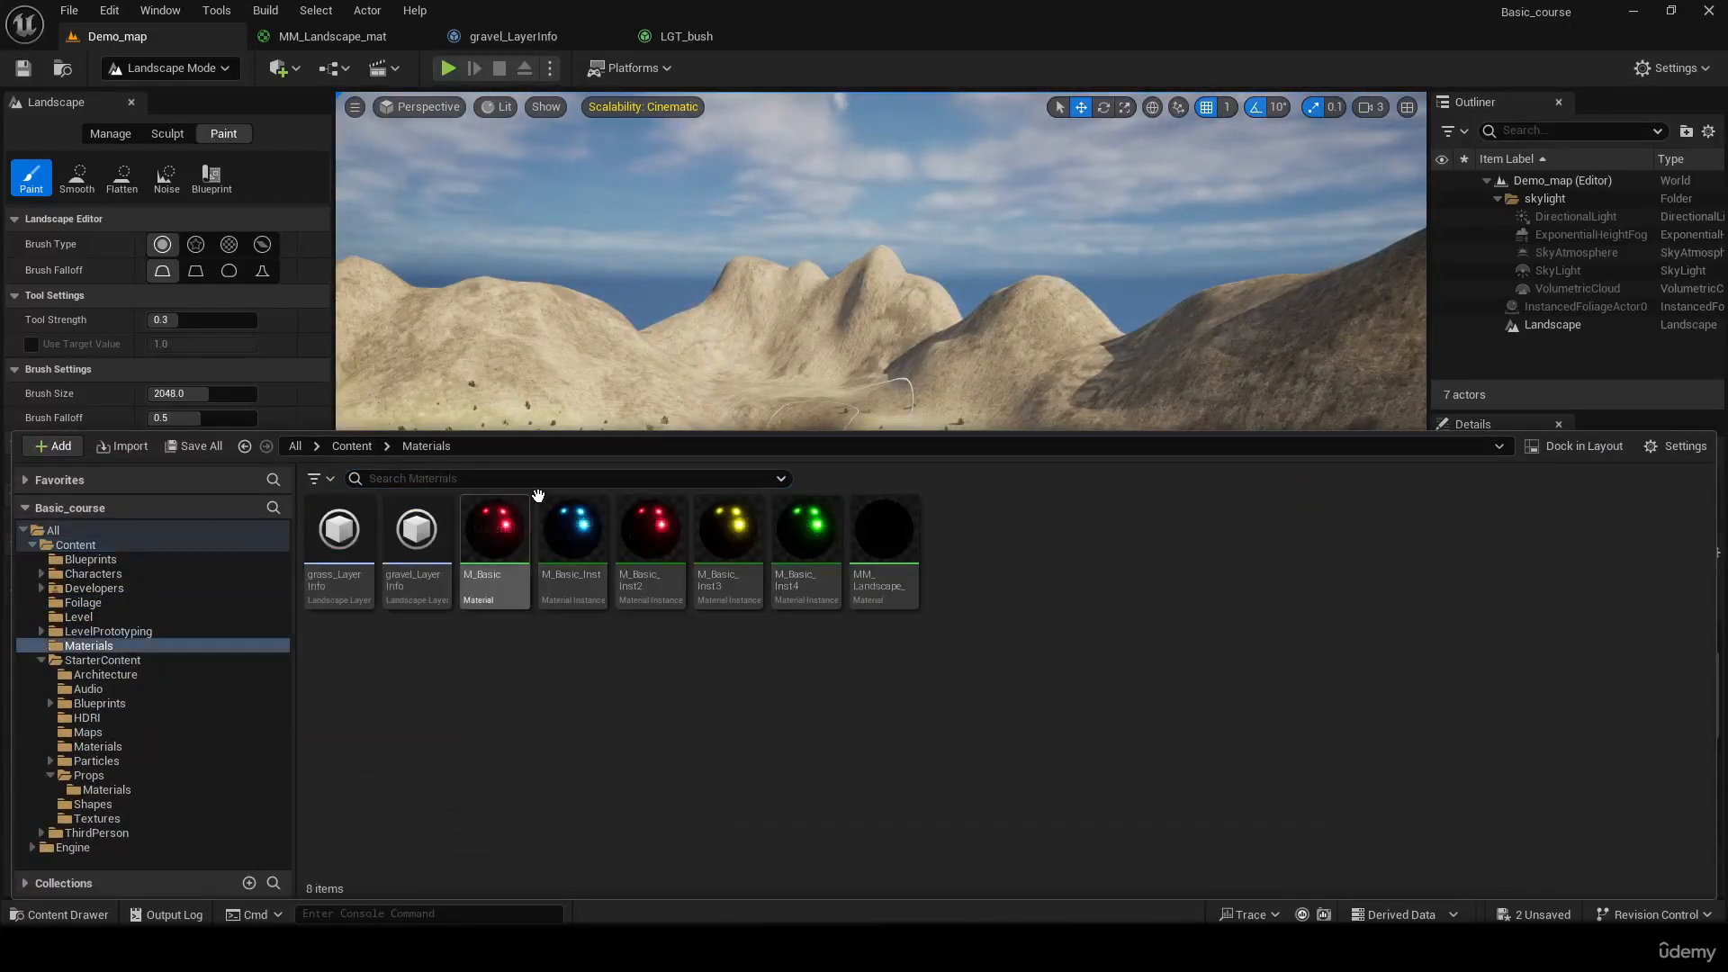
pyautogui.click(350, 446)
pyautogui.doubleClick(883, 531)
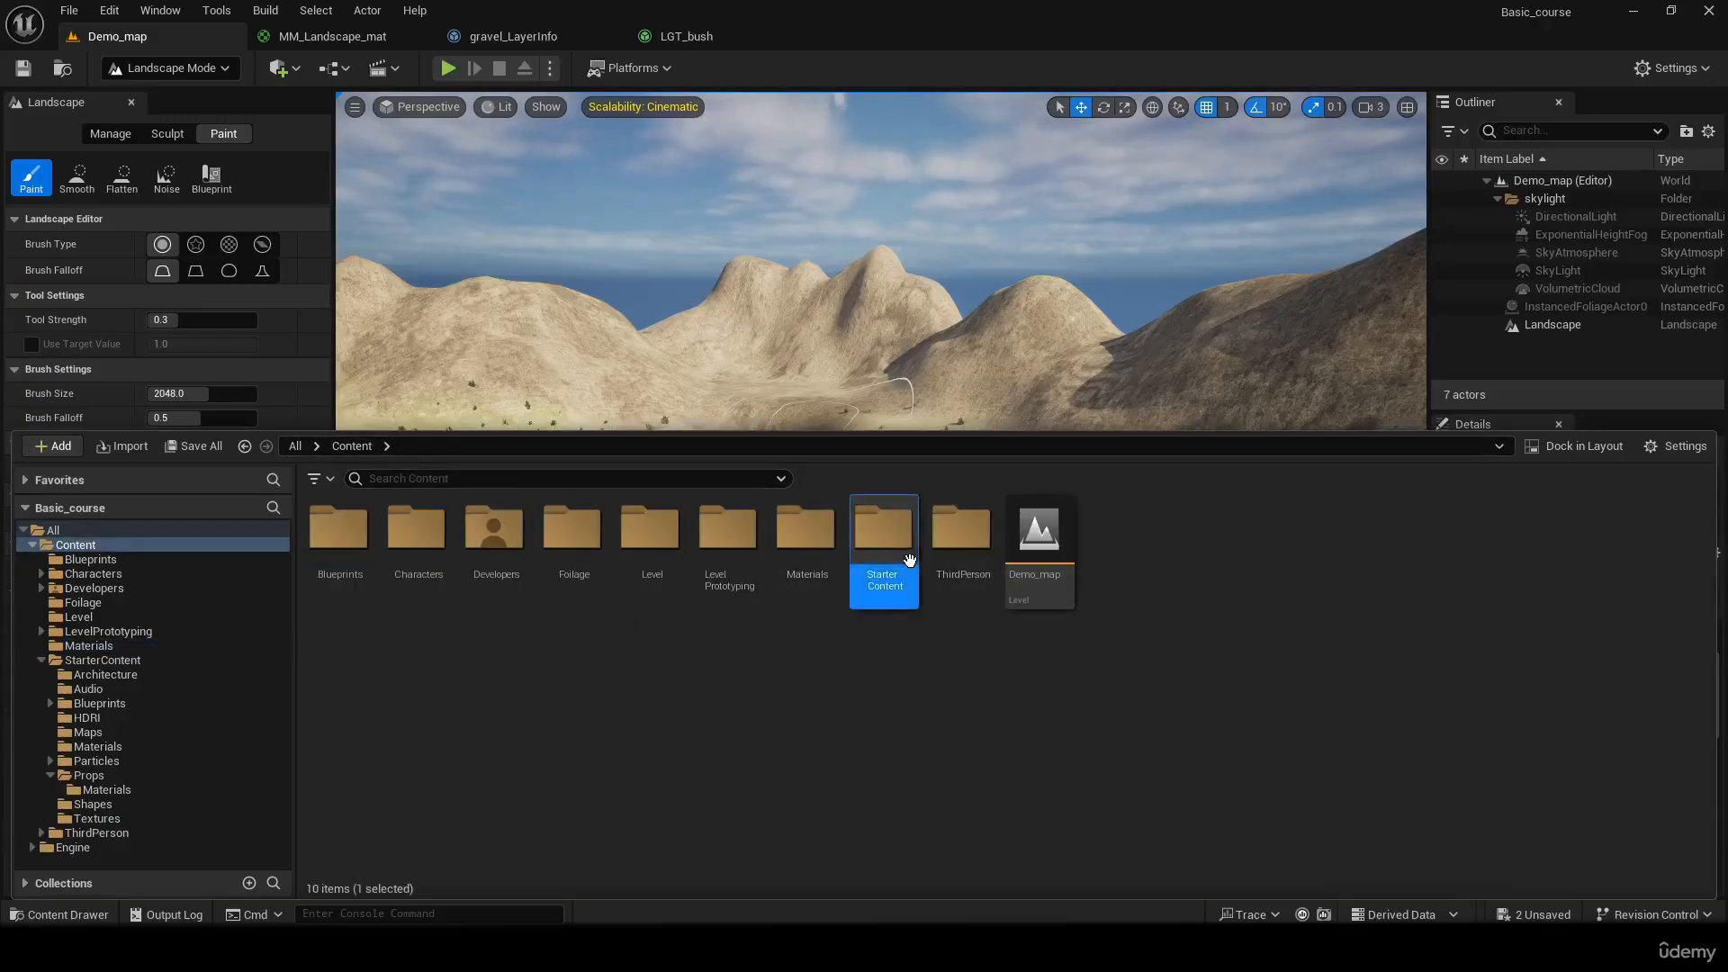
pyautogui.click(540, 478)
pyautogui.write('rock')
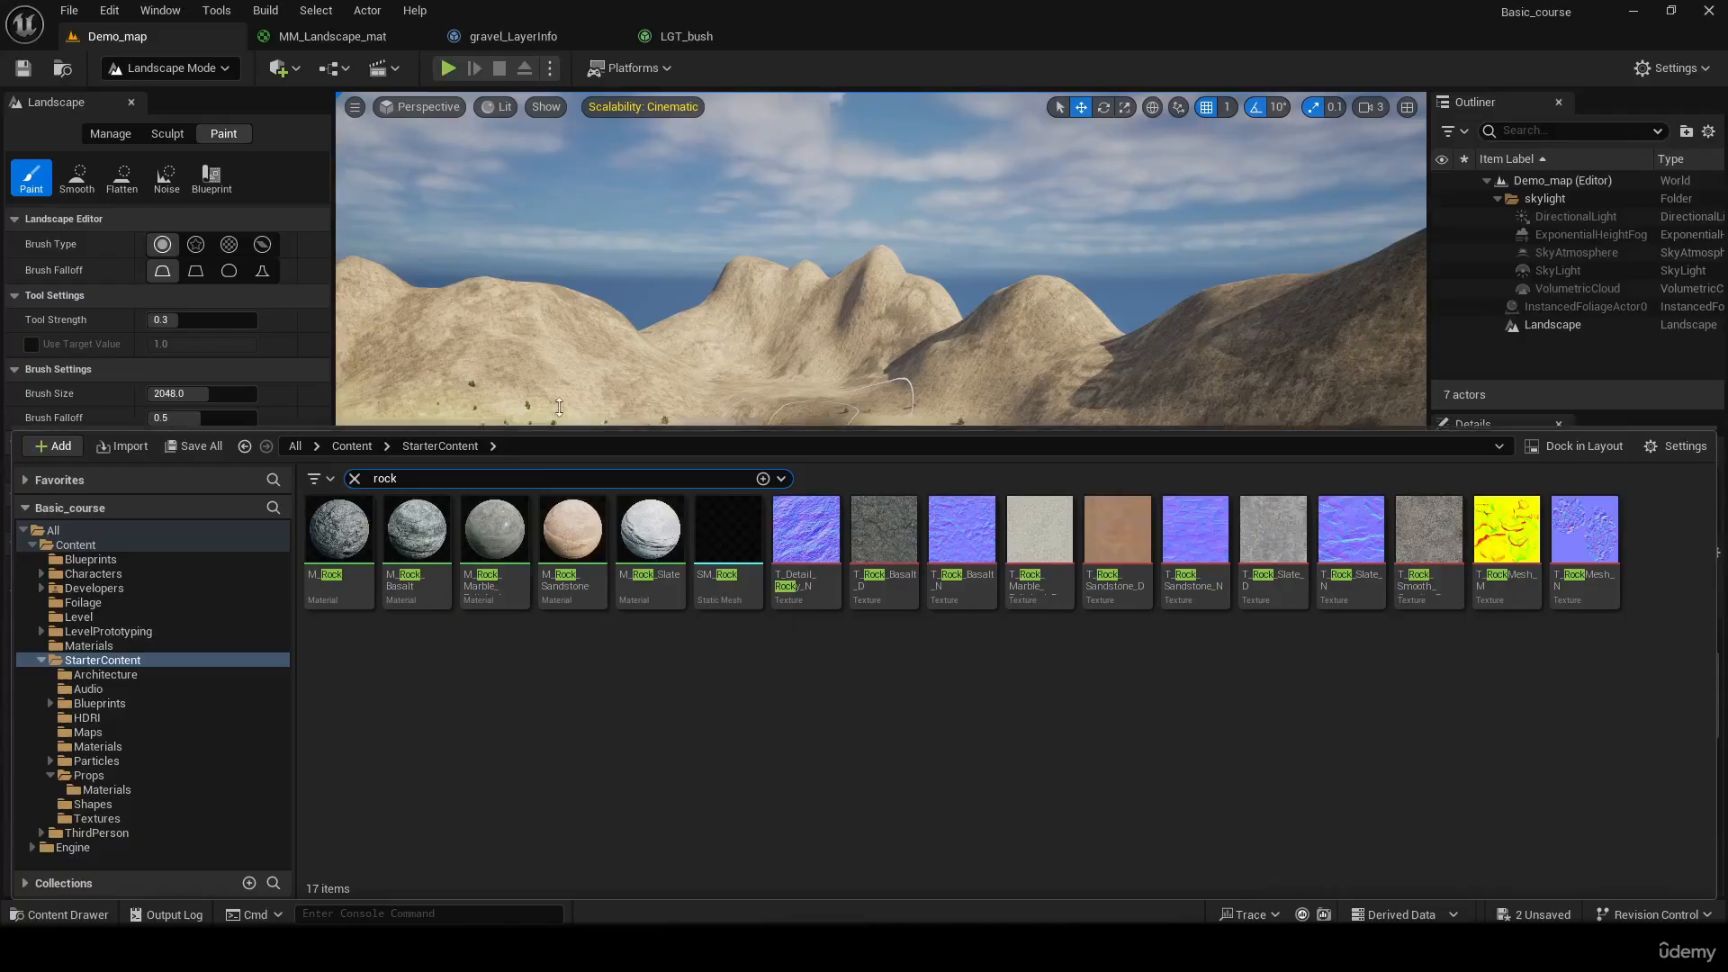
# Open the SM_Rock static mesh and inspect its shape from different sides
pyautogui.doubleClick(723, 532)
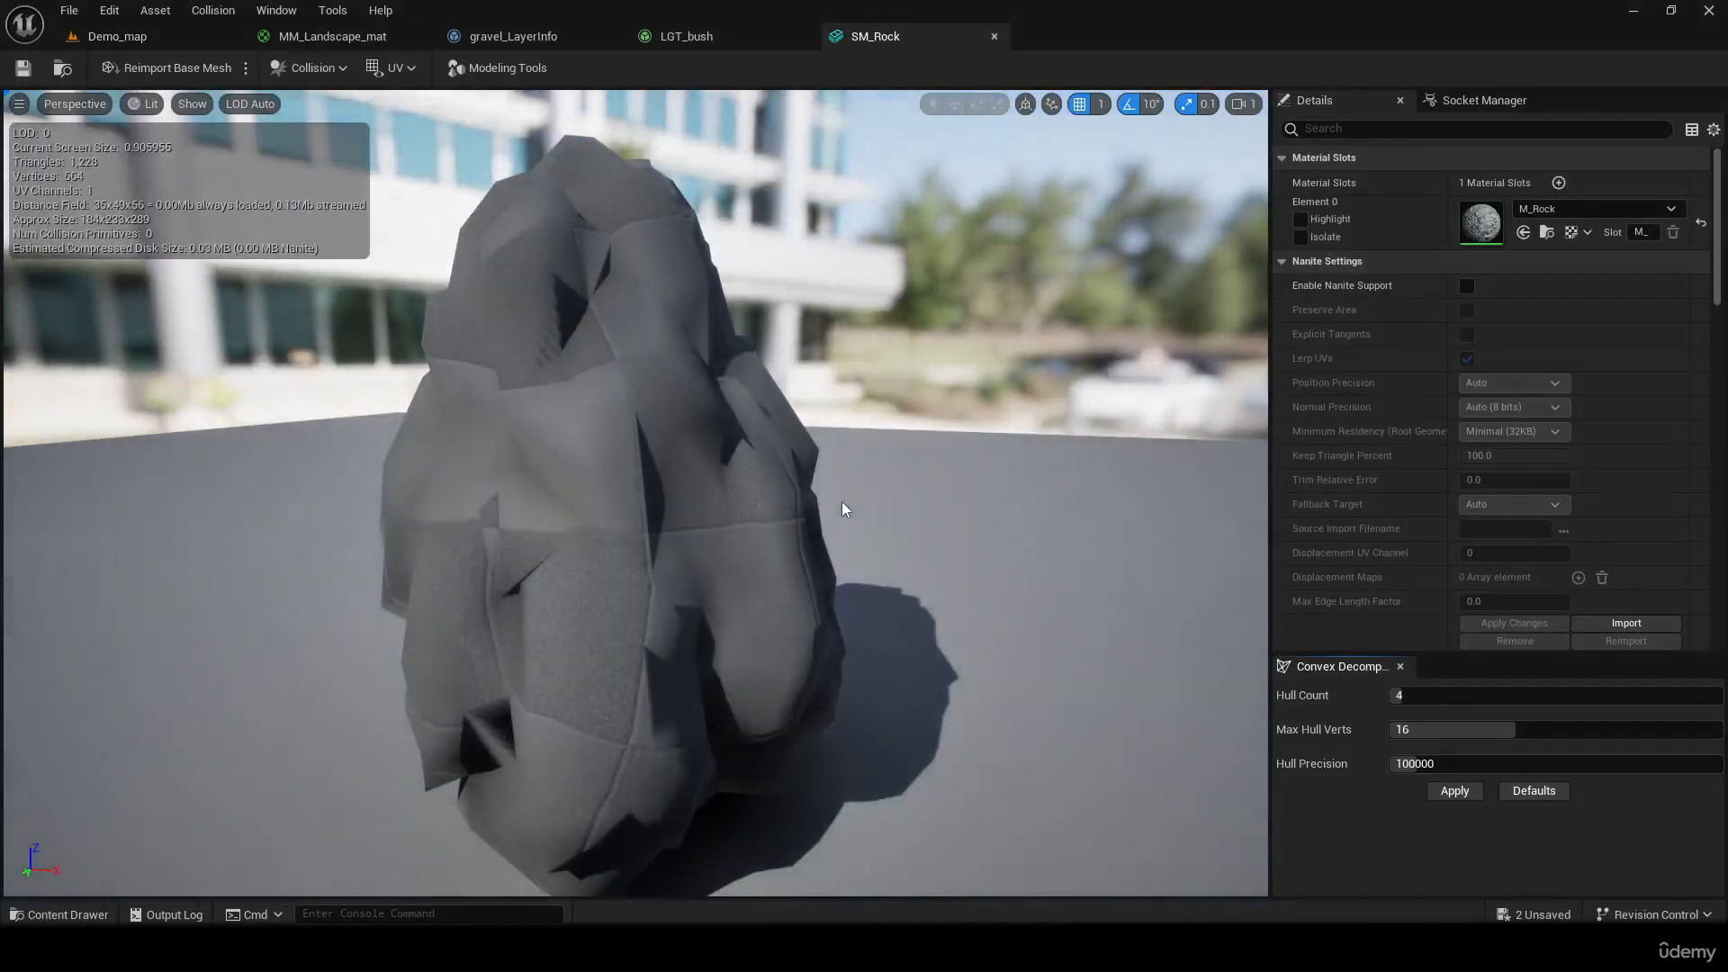
pyautogui.moveTo(834, 484); pyautogui.dragTo(441, 468, button='right')
pyautogui.press('s')
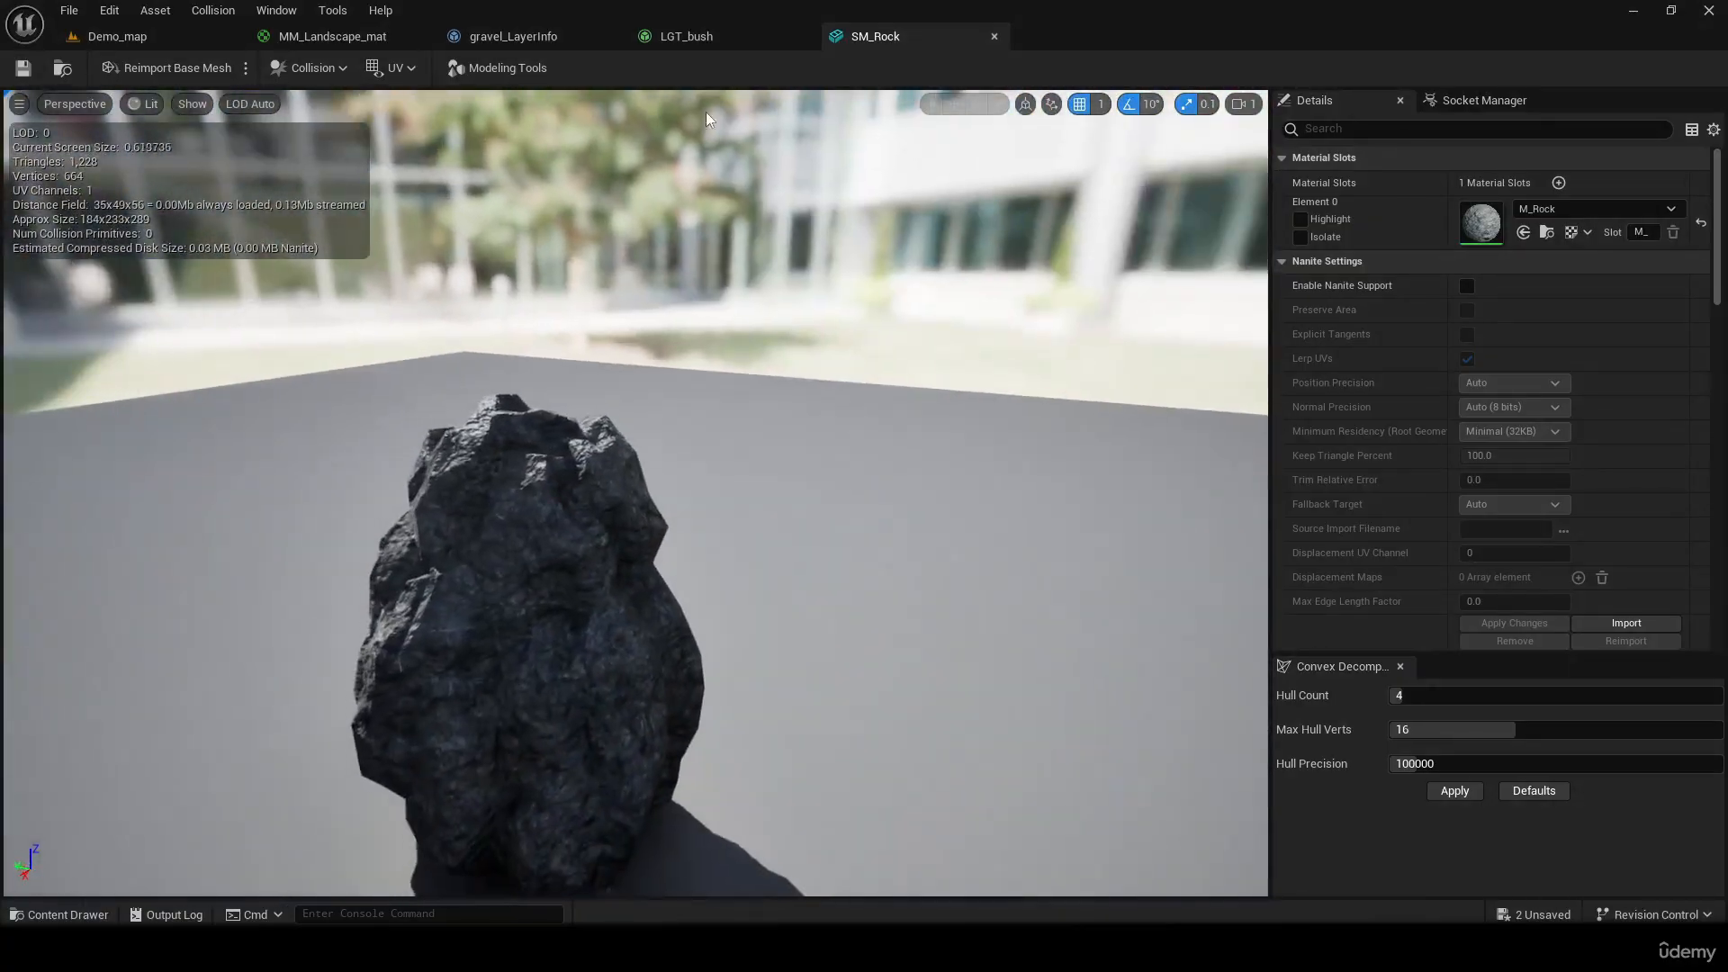
# Create a Landscape Grass Type asset named LGT_Rock in the project's Foilage folder
pyautogui.click(197, 36)
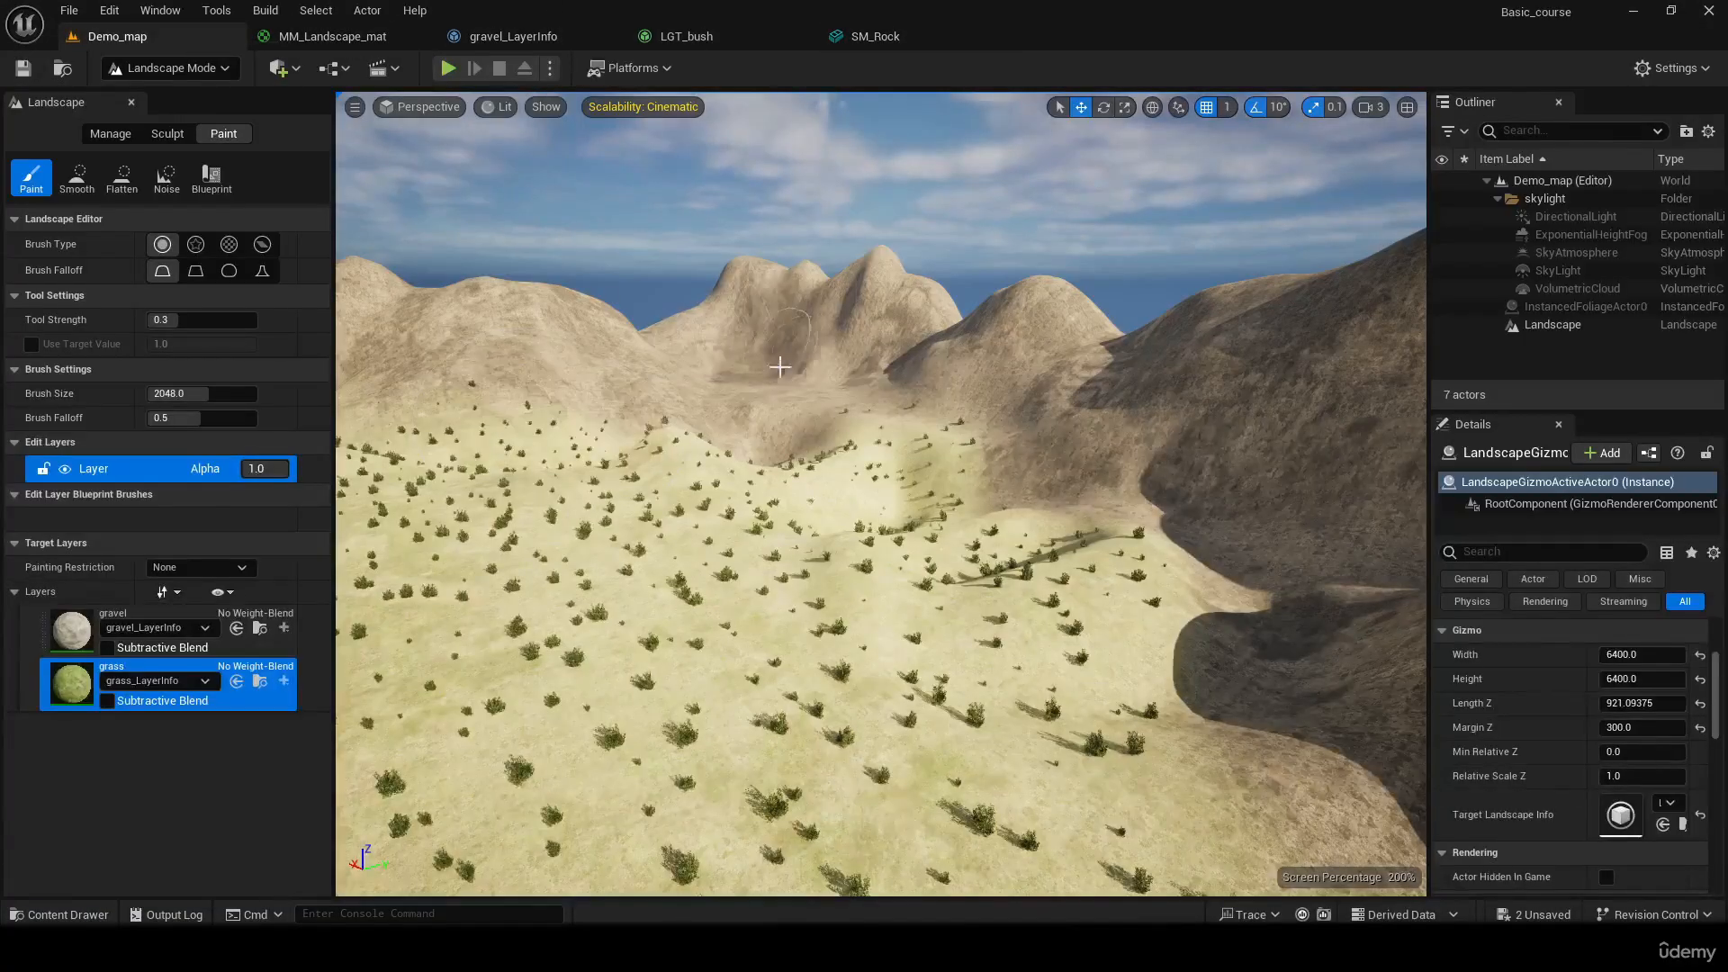
pyautogui.hotkey('ctrl', 'space')
pyautogui.click(384, 446)
pyautogui.click(369, 445)
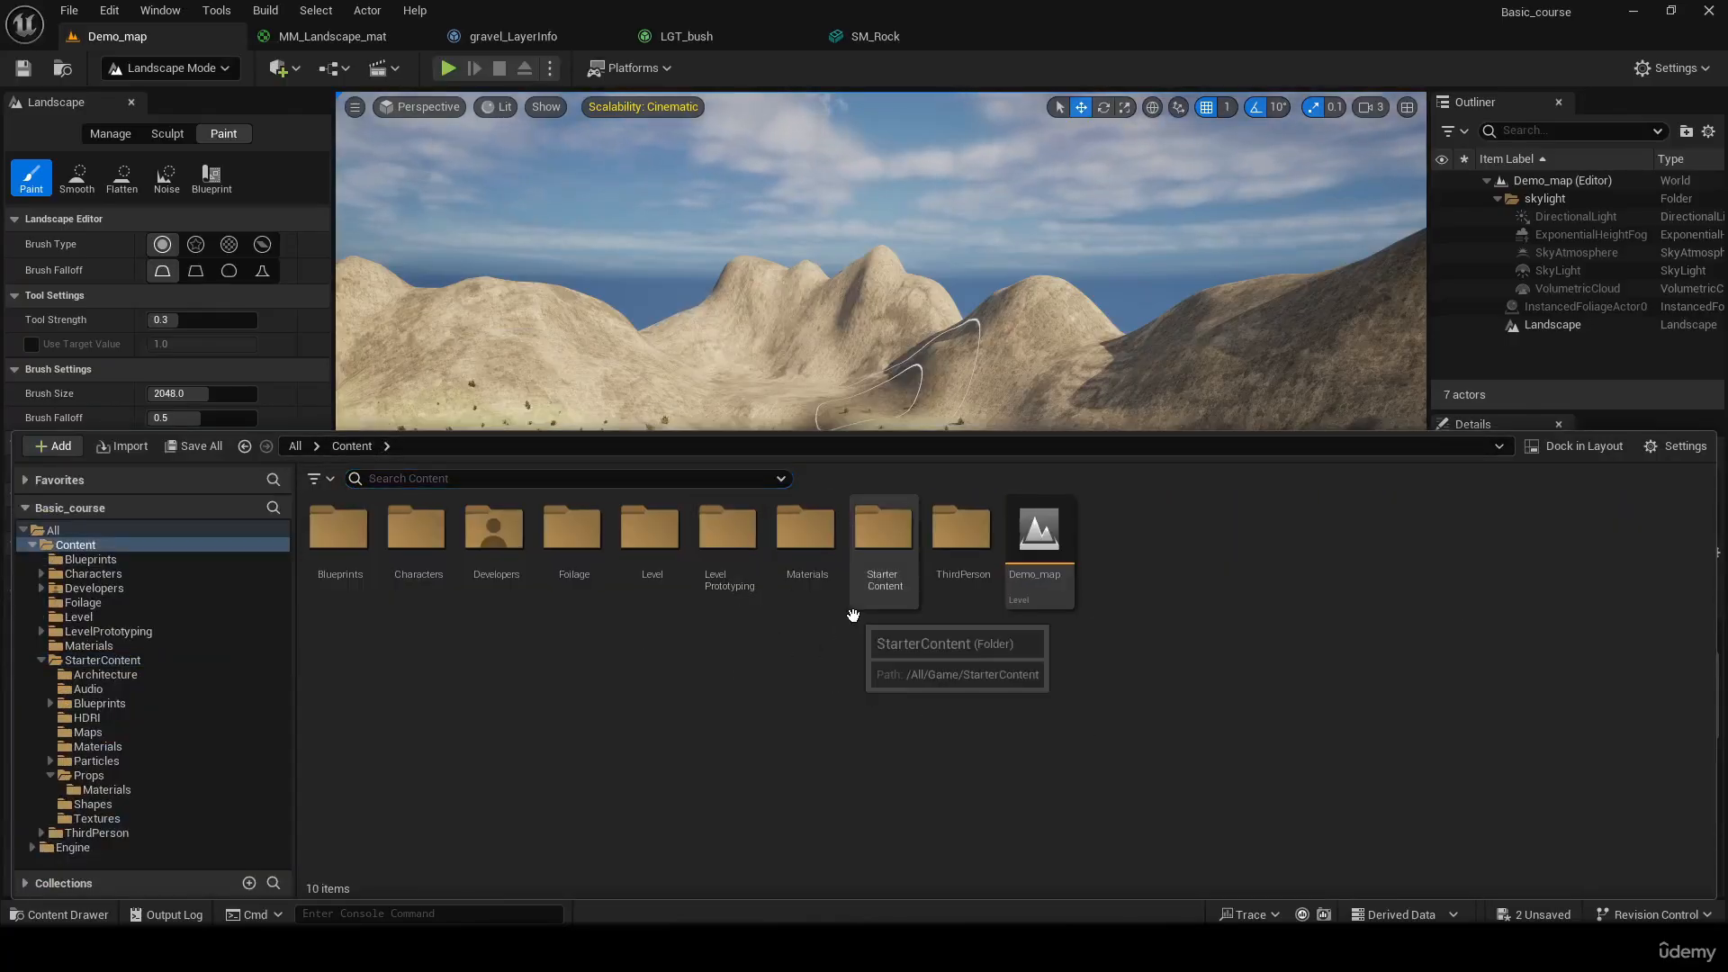
pyautogui.doubleClick(573, 531)
pyautogui.rightClick(564, 575)
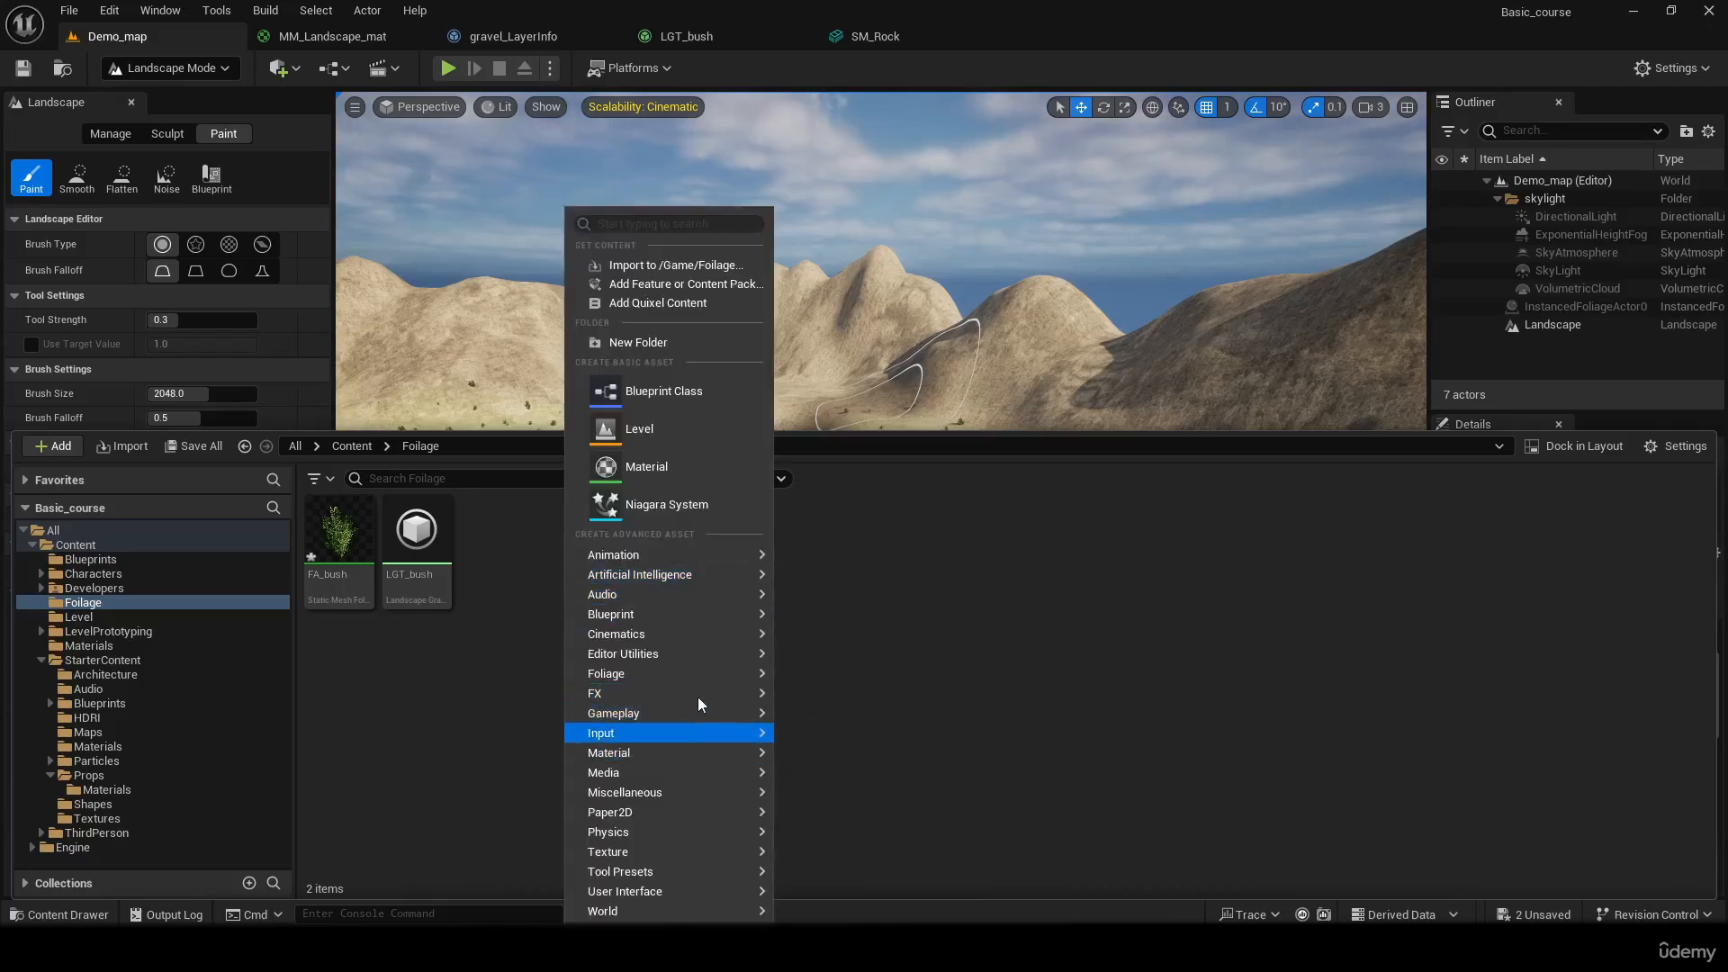
pyautogui.moveTo(698, 675)
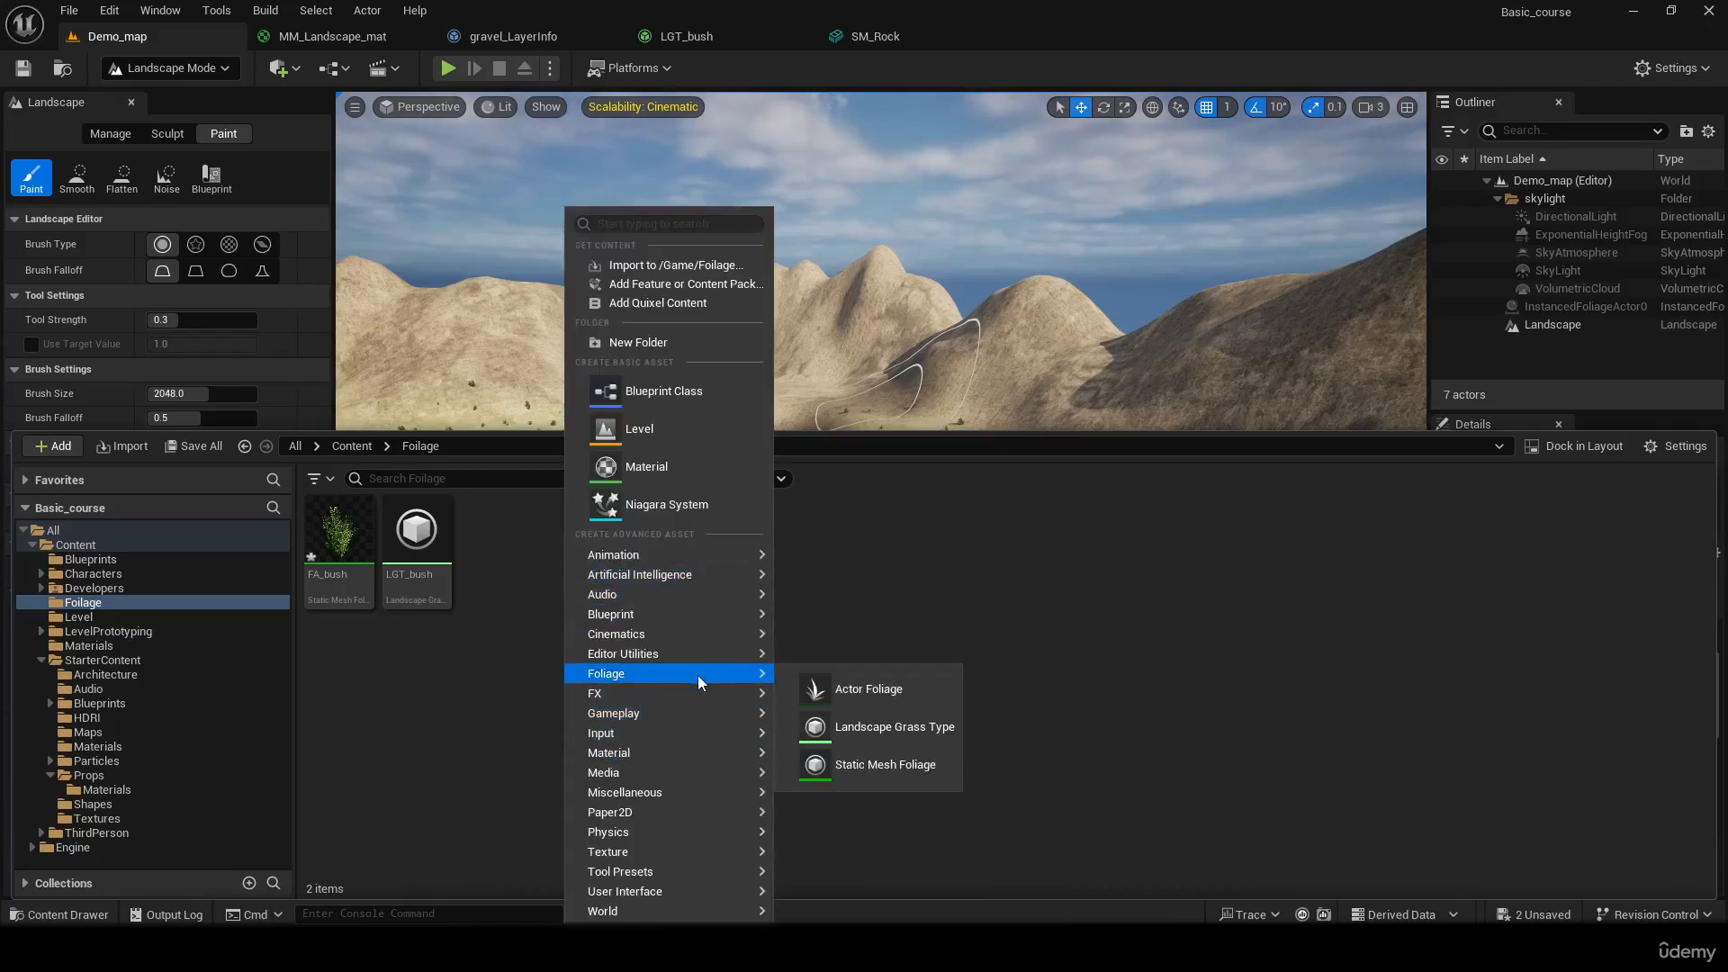
pyautogui.click(900, 725)
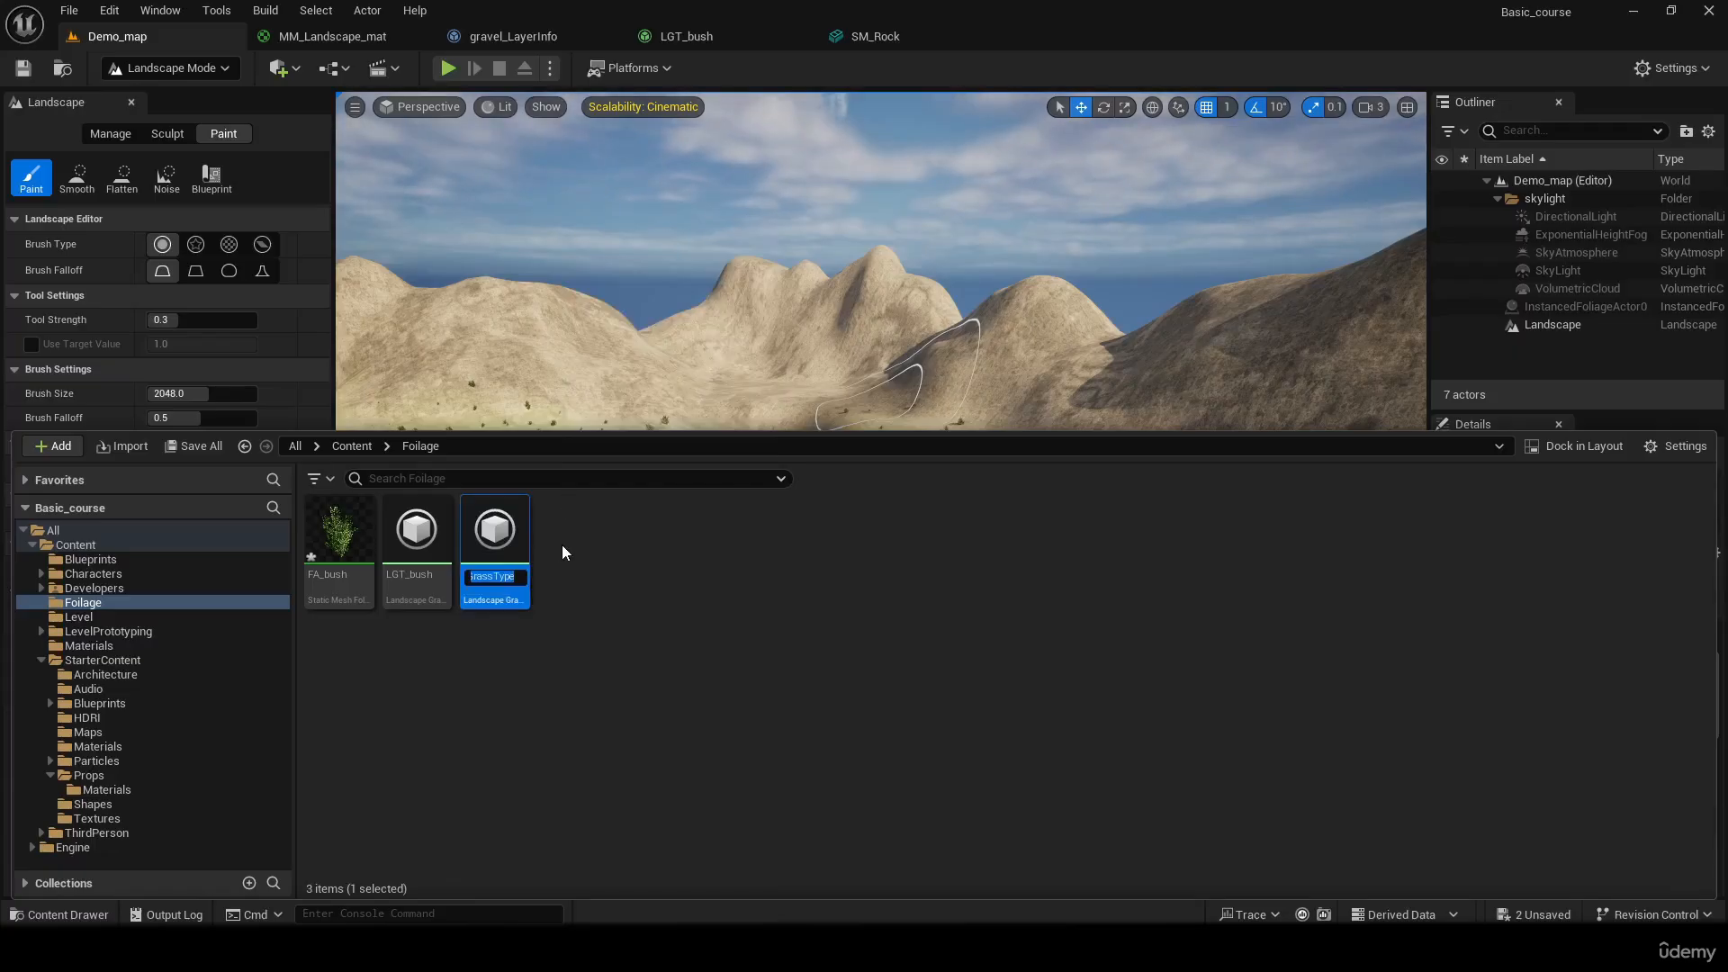
pyautogui.write('LGT_')
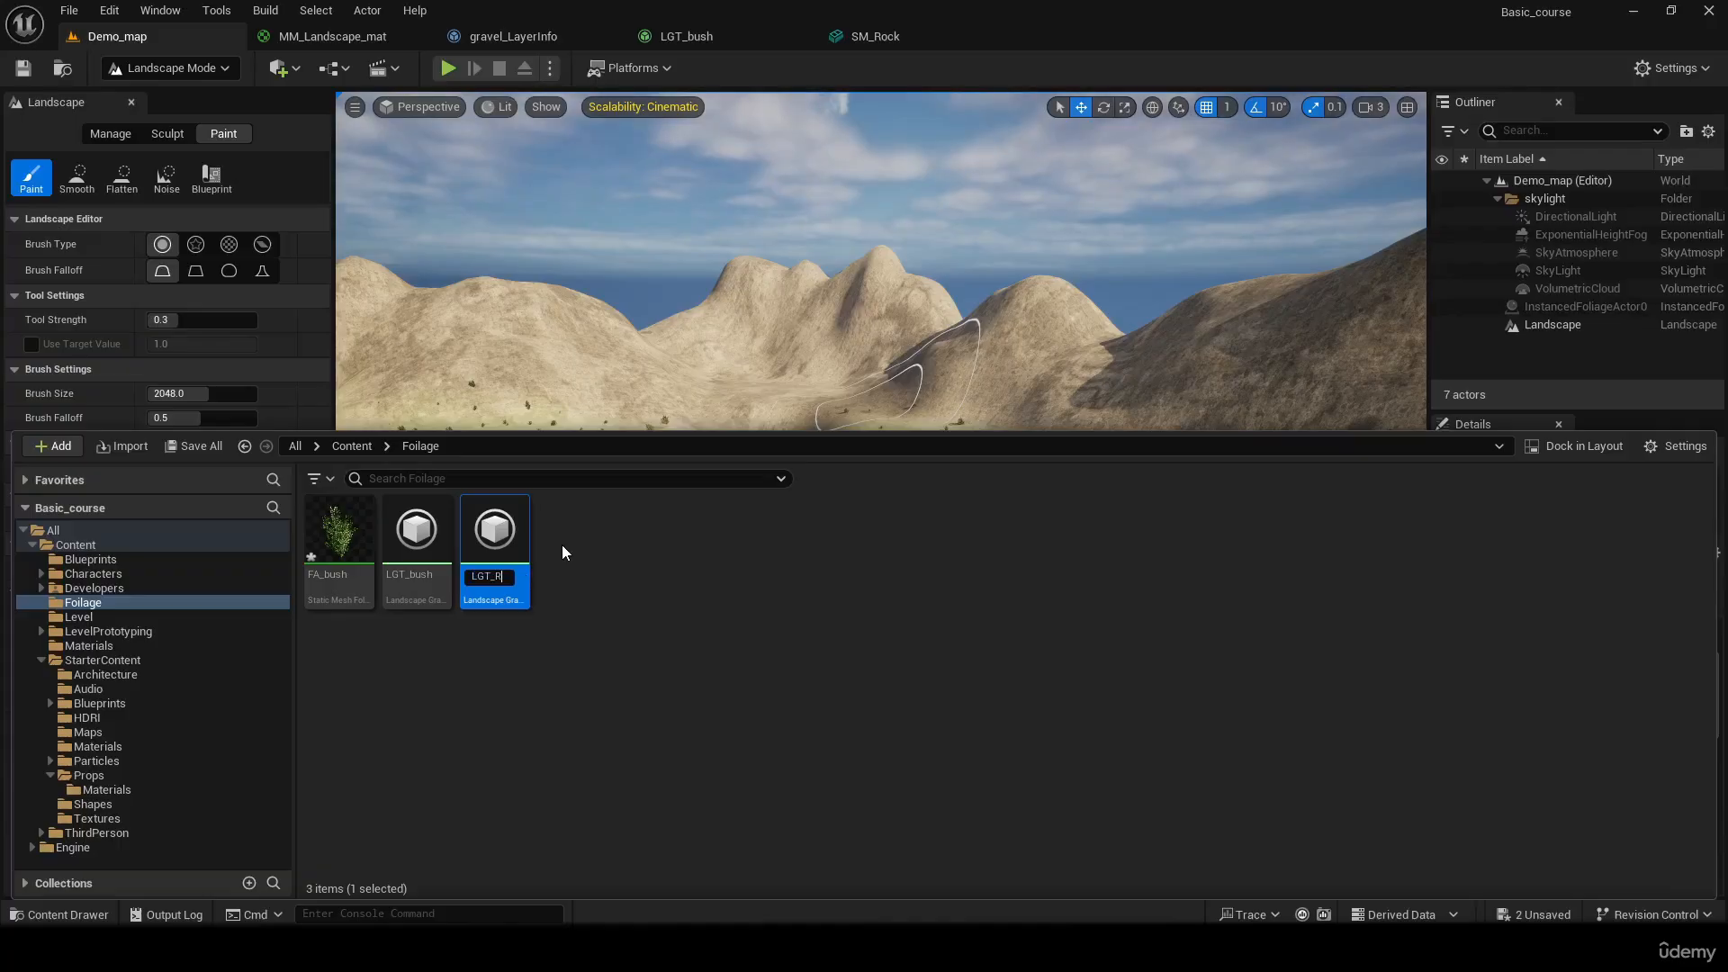
pyautogui.write('Rock')
pyautogui.press('Return')
# Open LGT_Rock and add one grass variety that uses SM_Rock as its Grass Mesh
pyautogui.doubleClick(488, 520)
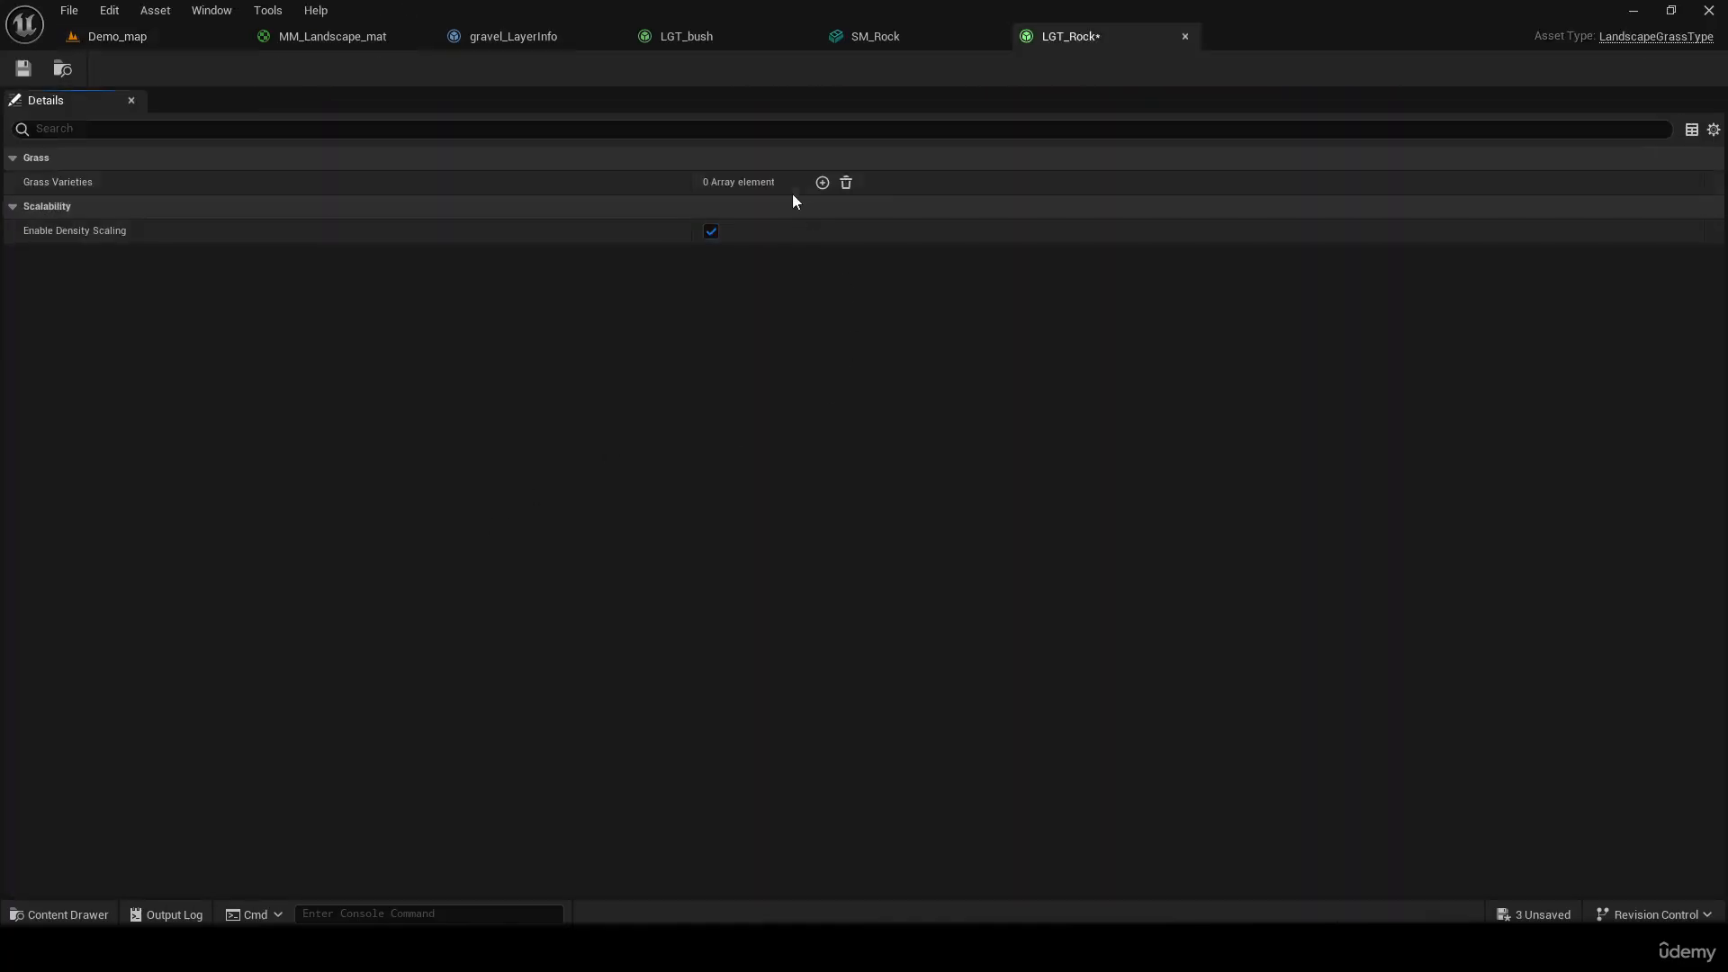
pyautogui.click(821, 182)
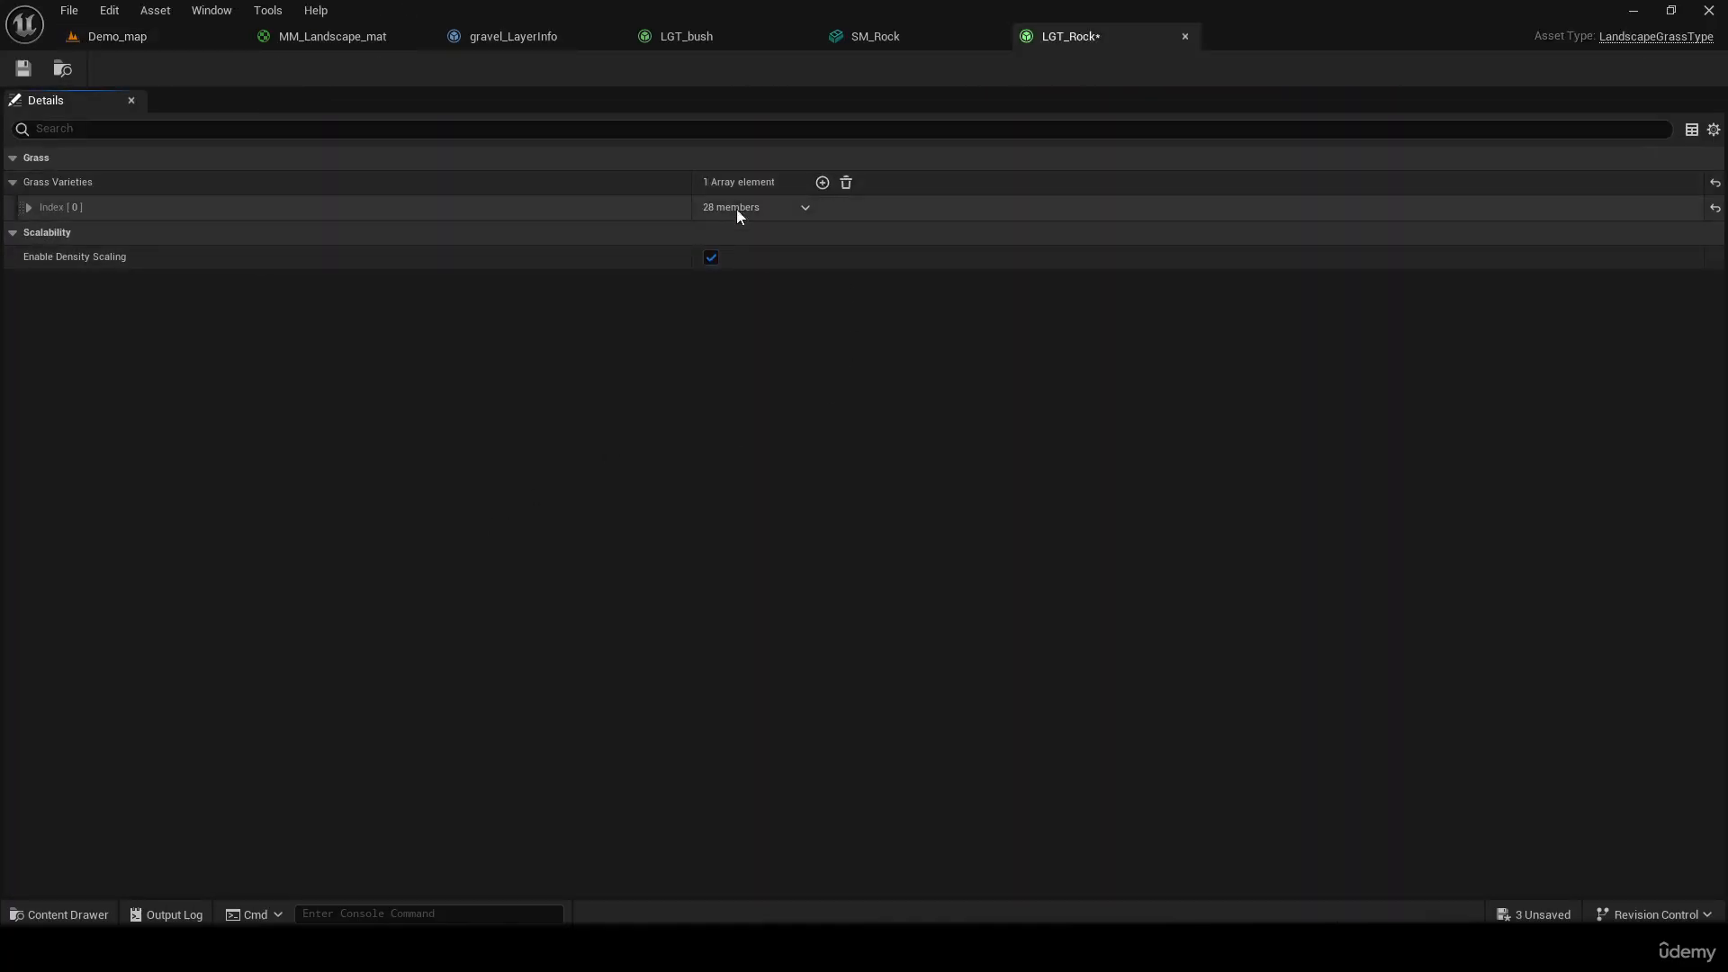
pyautogui.click(40, 212)
pyautogui.click(806, 237)
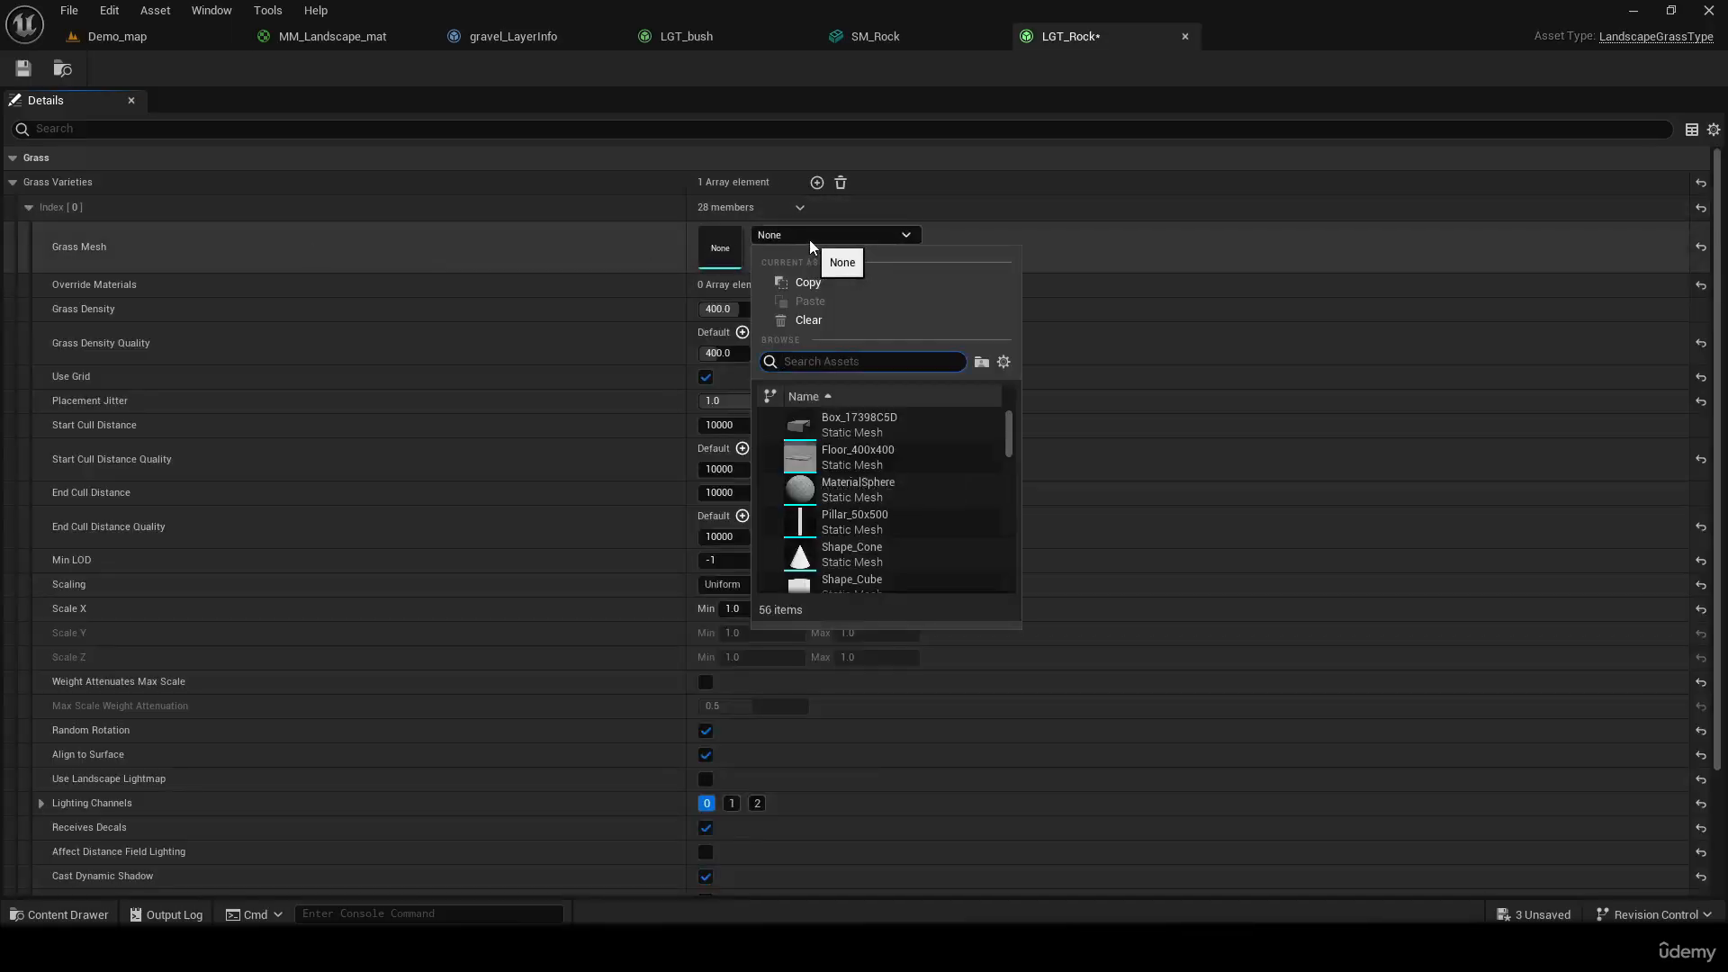
pyautogui.write('rock')
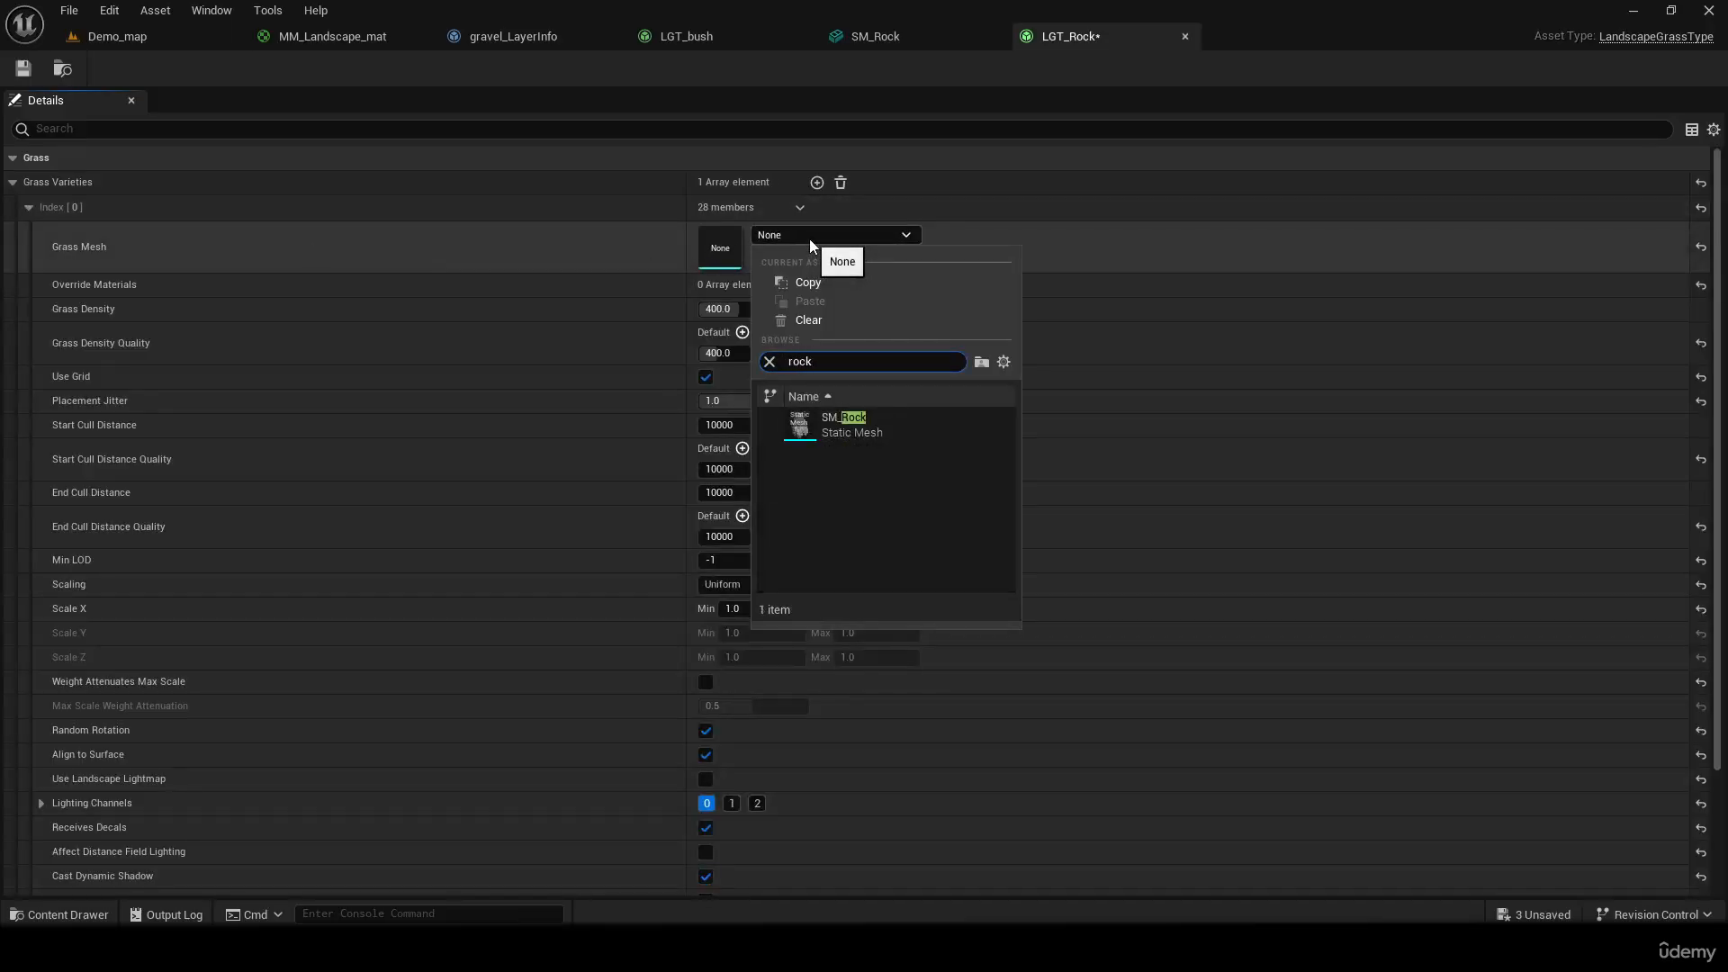
pyautogui.click(899, 430)
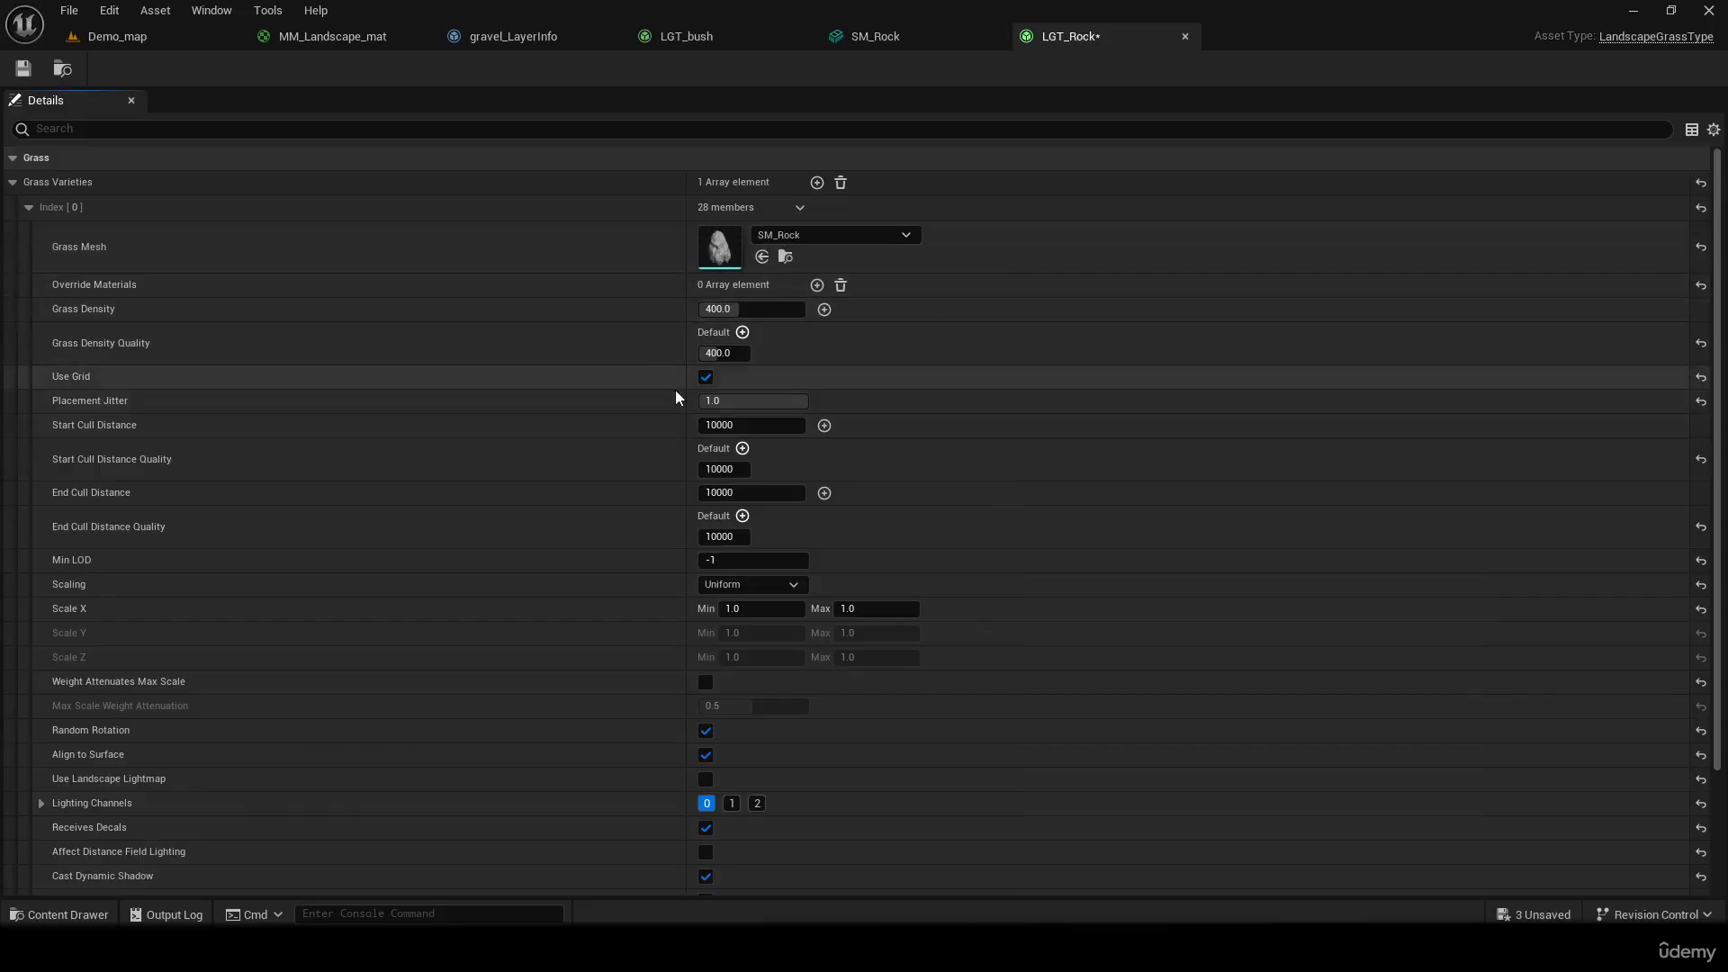
# Set the rock variety's minimum Scale X to 0.2 and its Grass Density to 20, and save the asset
pyautogui.click(745, 608)
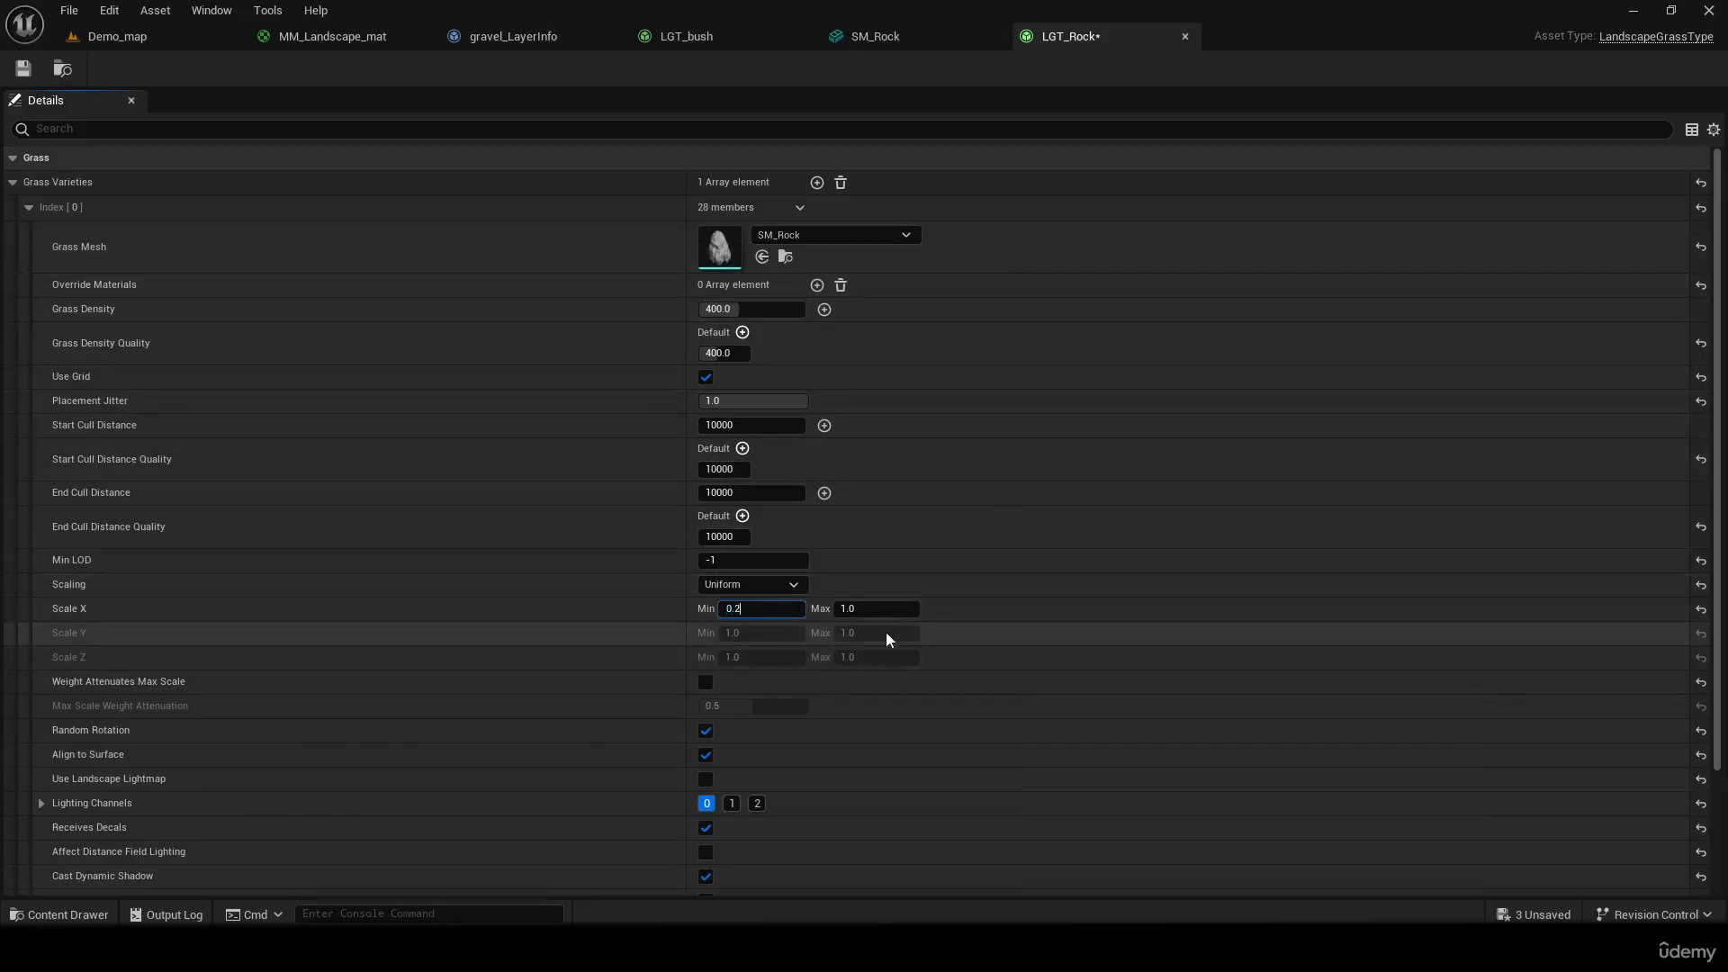
pyautogui.click(987, 523)
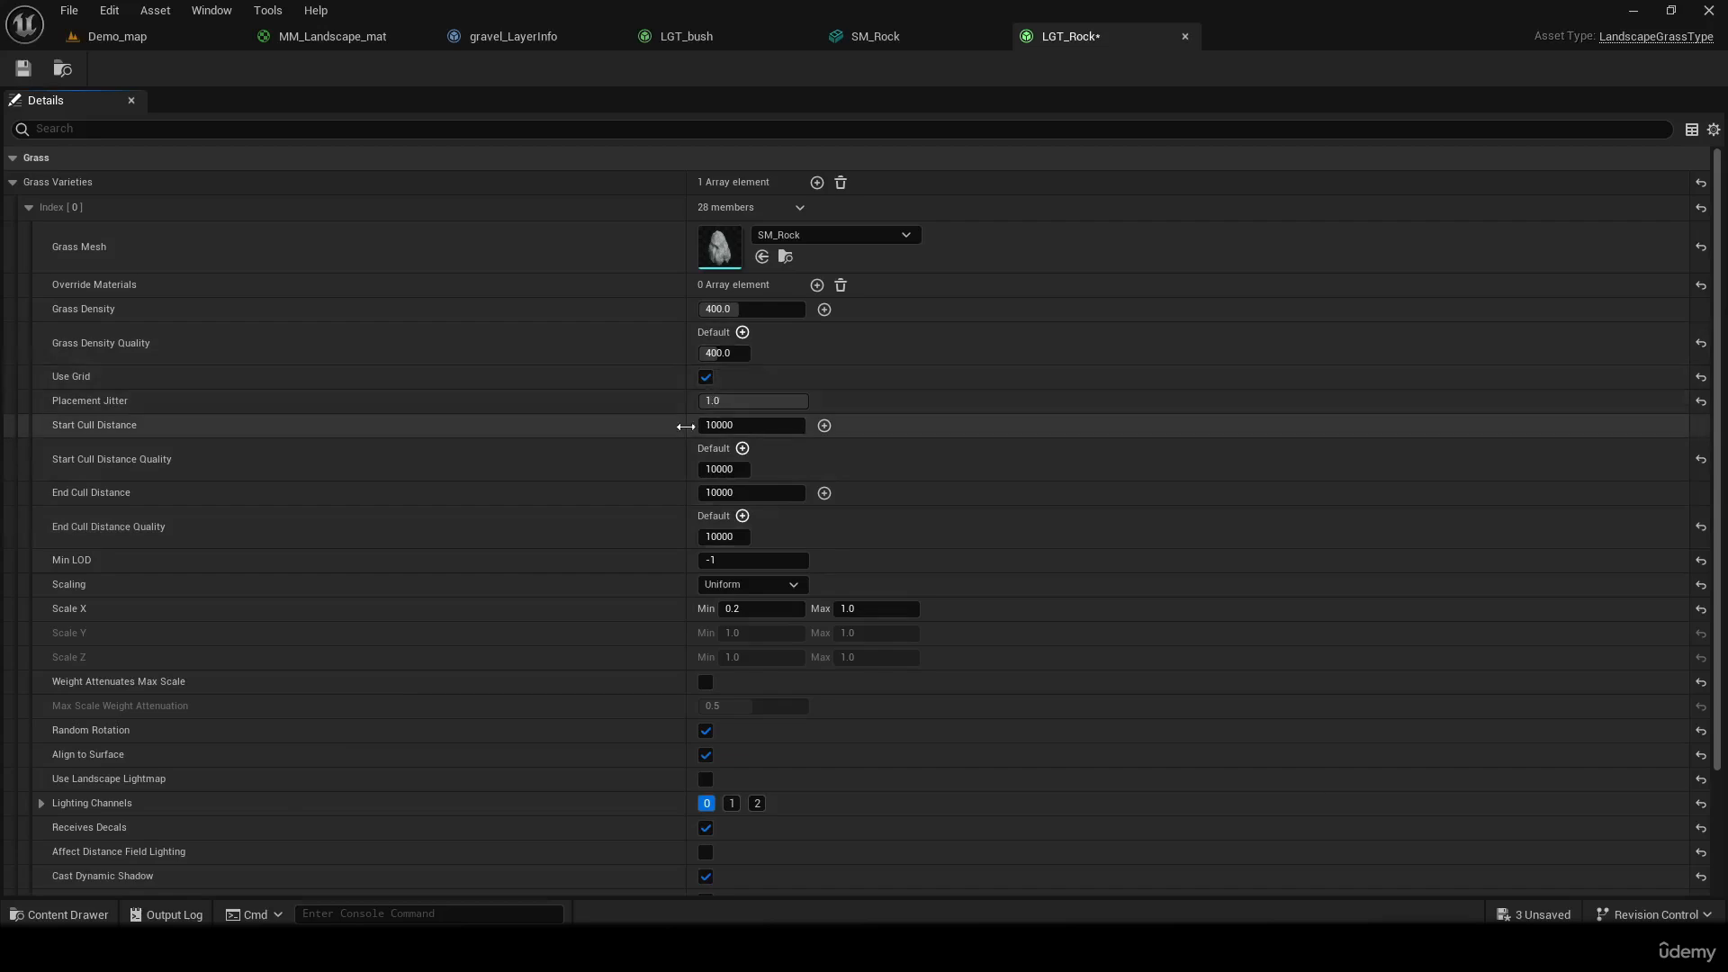
pyautogui.click(738, 308)
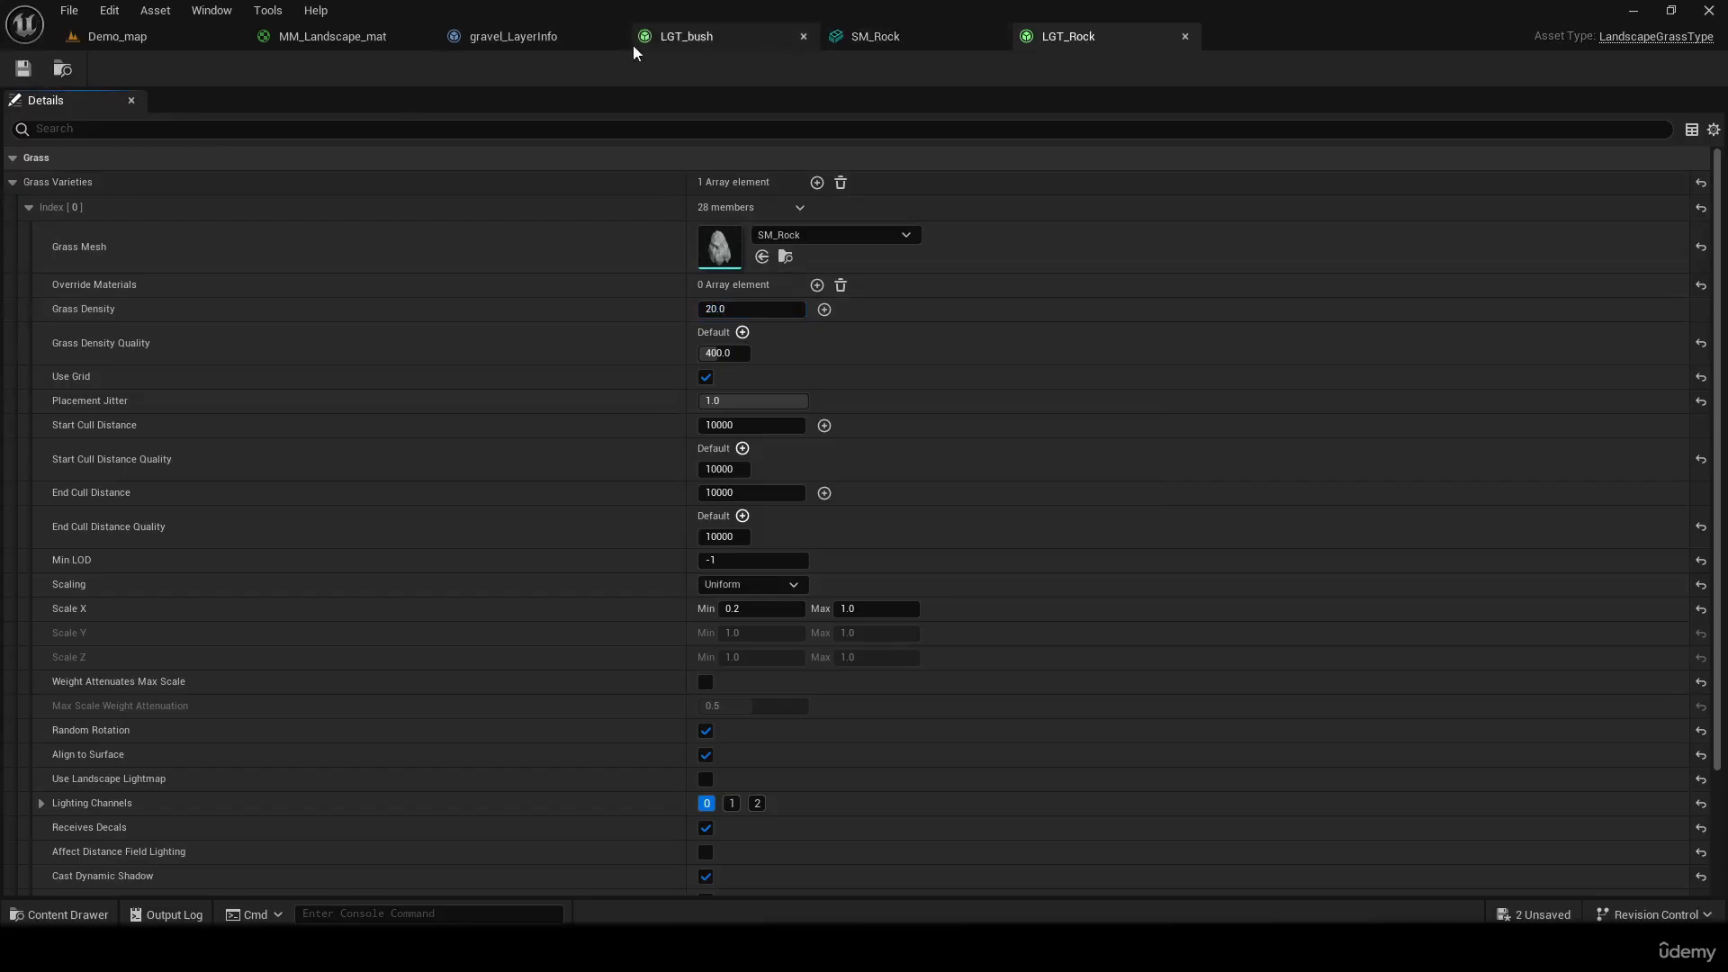
# Add a second Grass Types element to the Landscape Grass node in MM_Landscape_mat
pyautogui.click(360, 39)
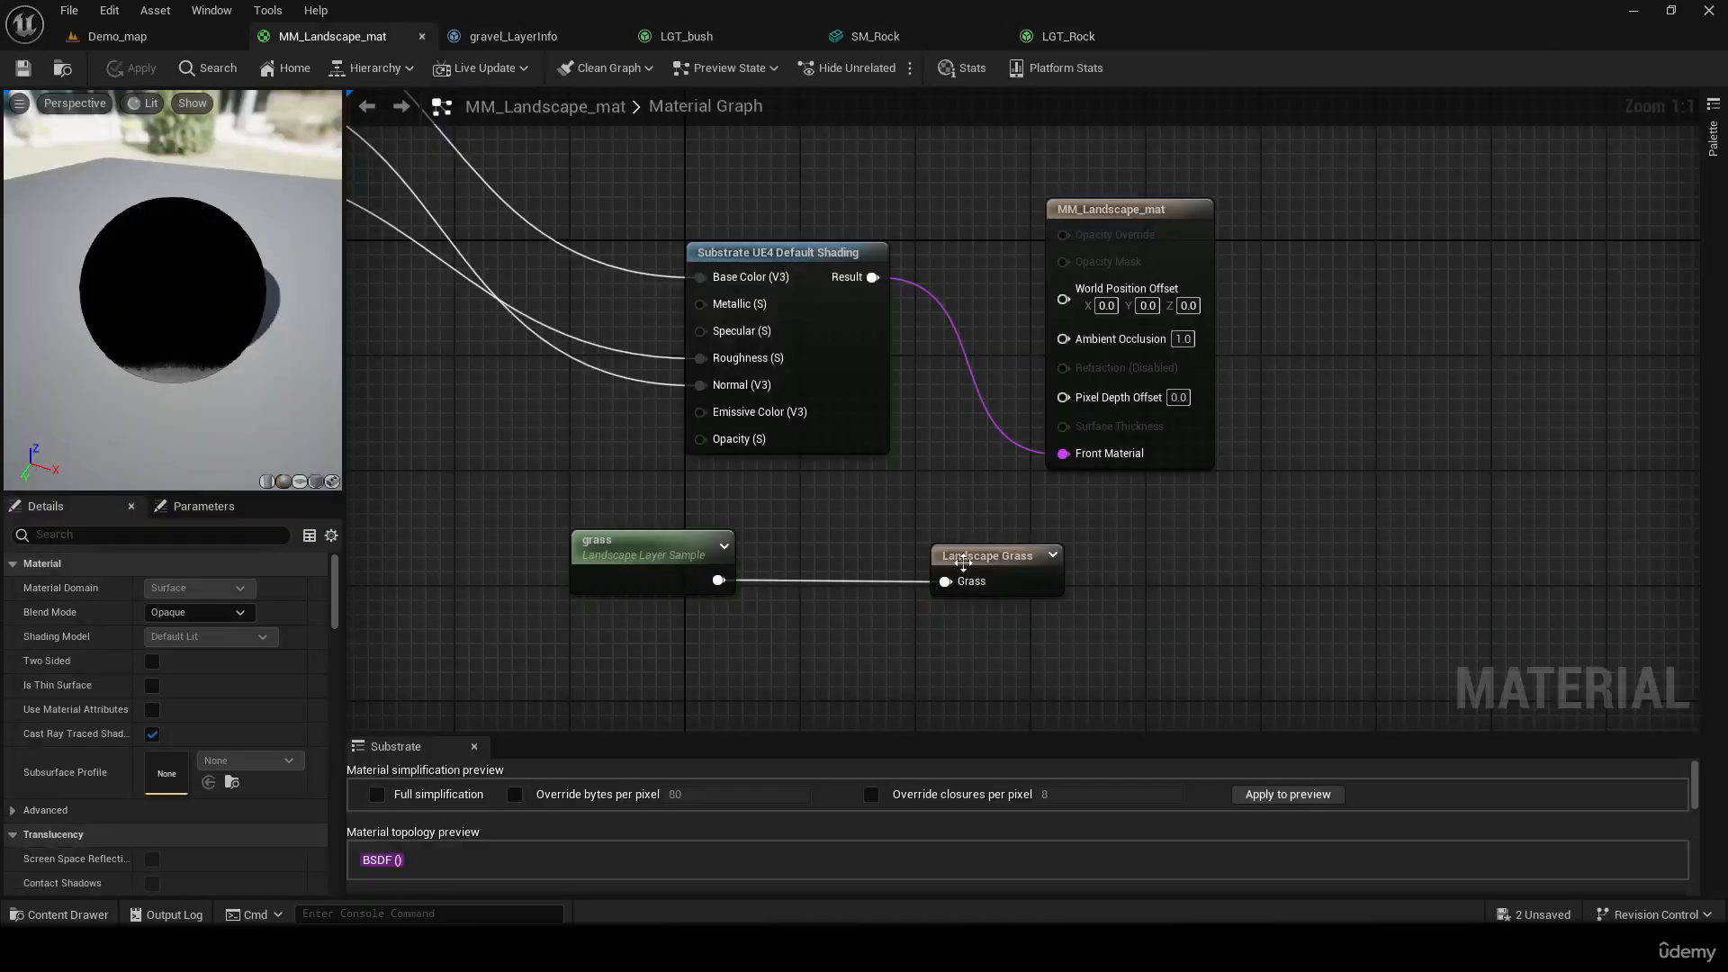
pyautogui.moveTo(974, 569); pyautogui.dragTo(982, 466, button='right')
pyautogui.click(997, 454)
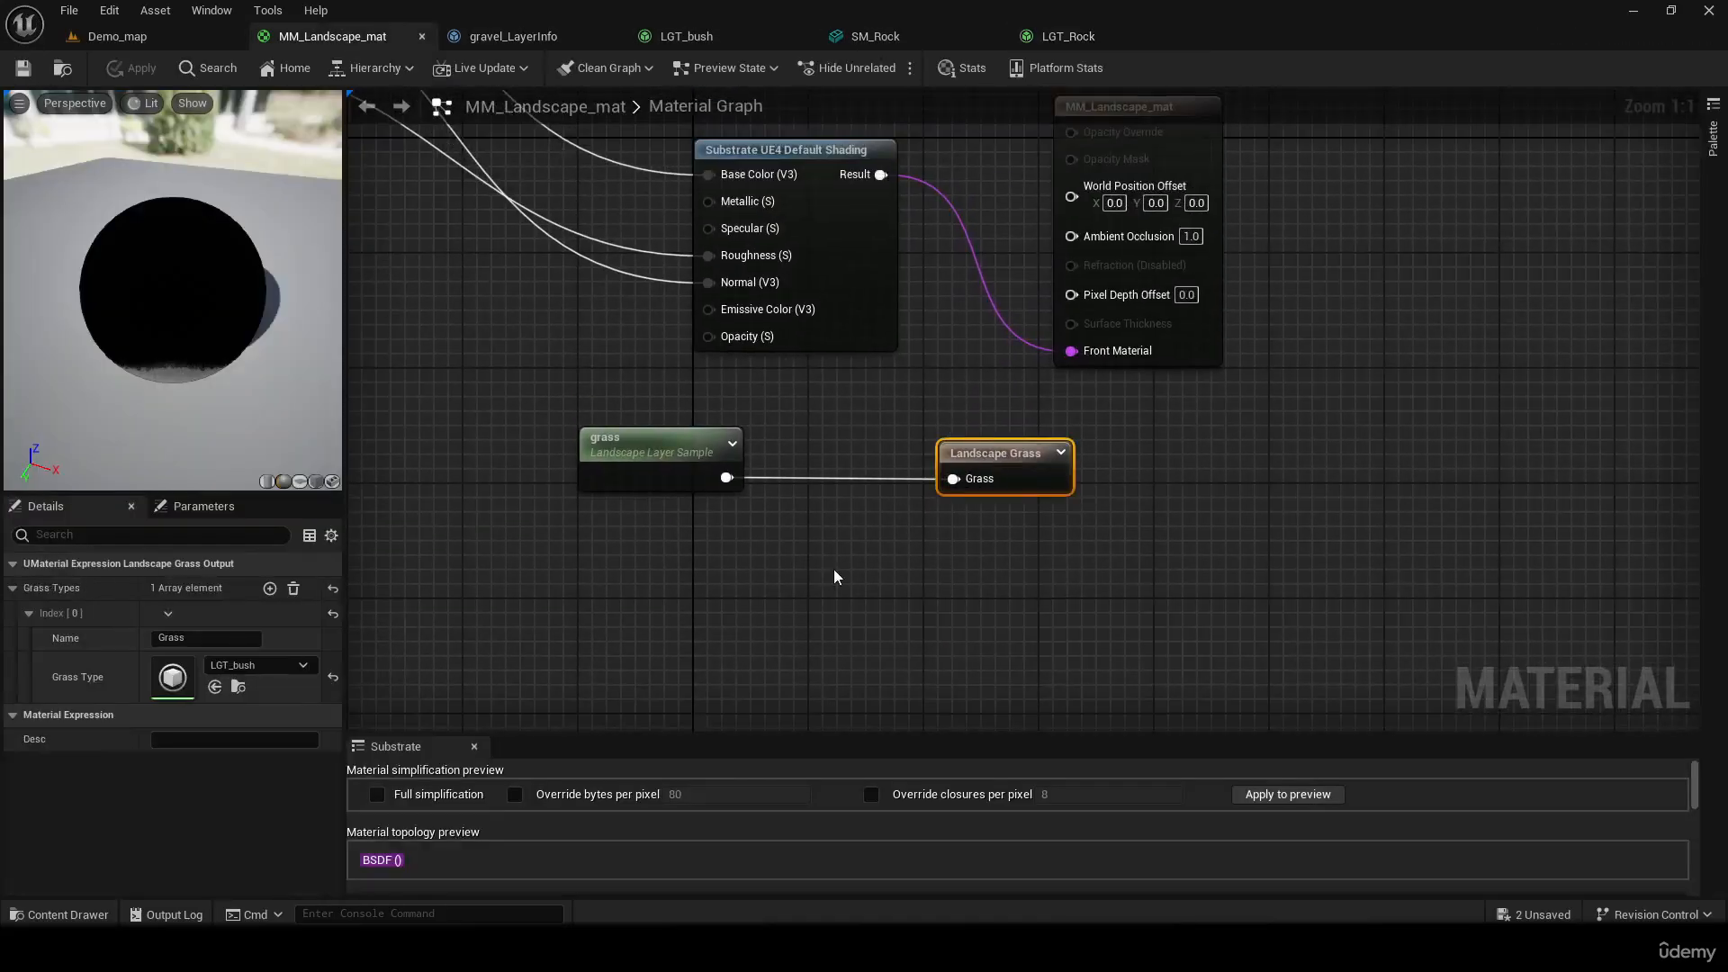
pyautogui.moveTo(709, 575); pyautogui.dragTo(632, 537, button='right')
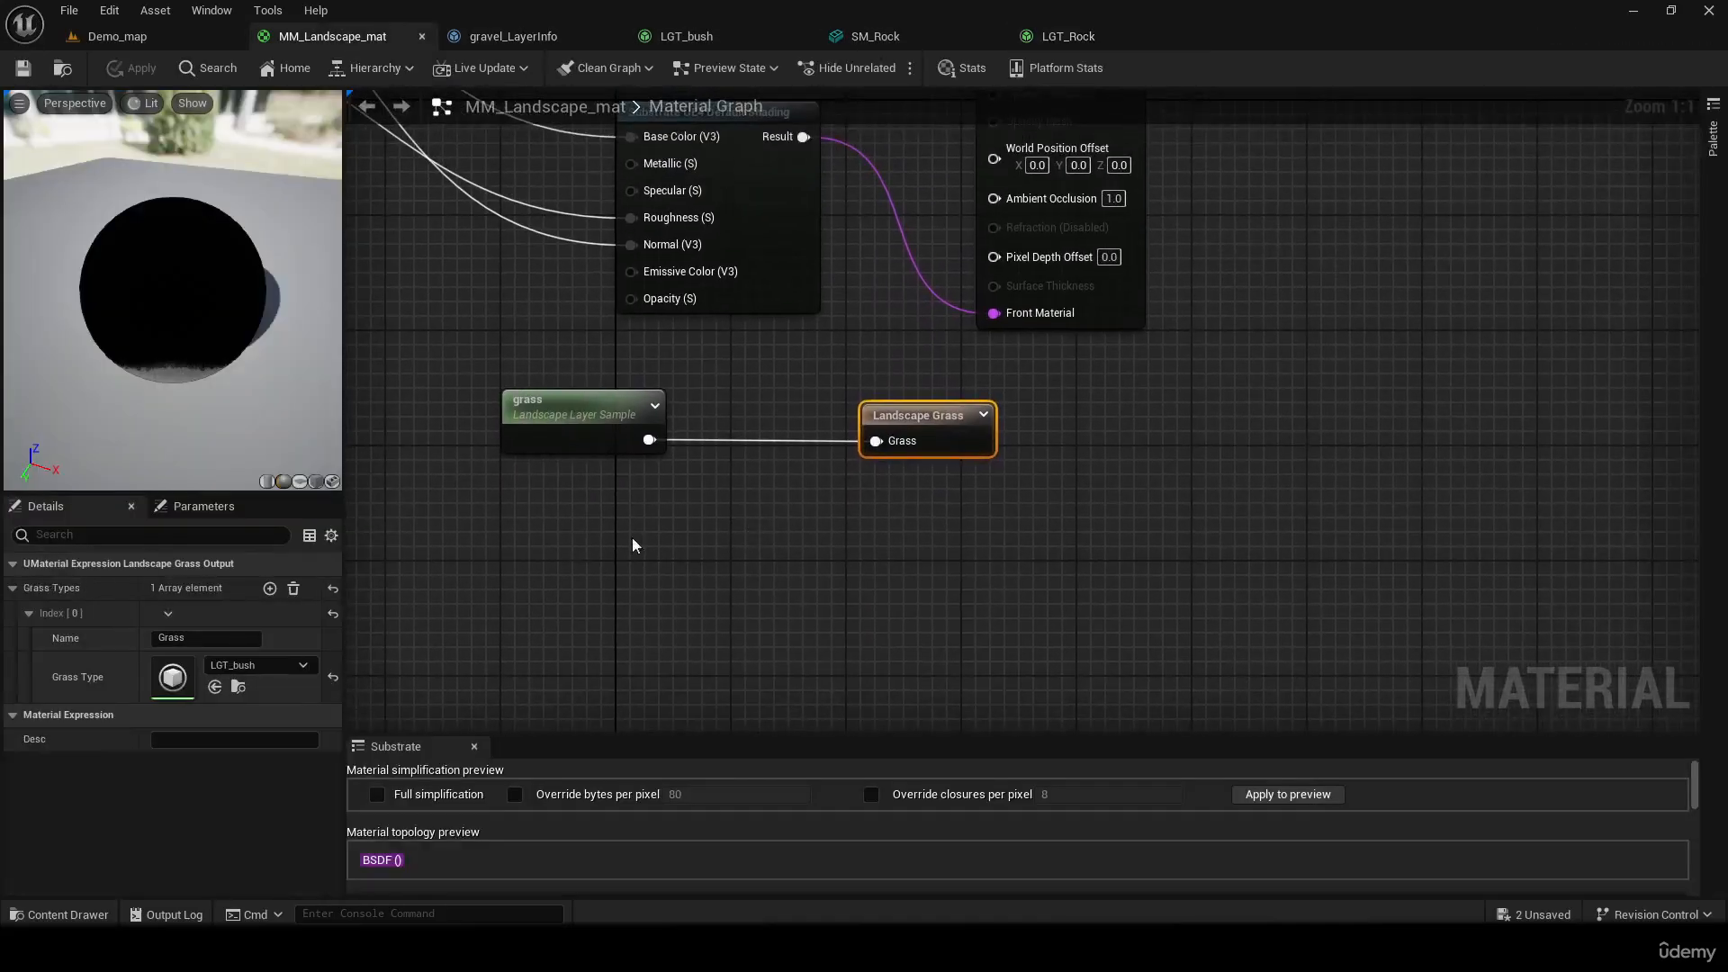
pyautogui.click(272, 594)
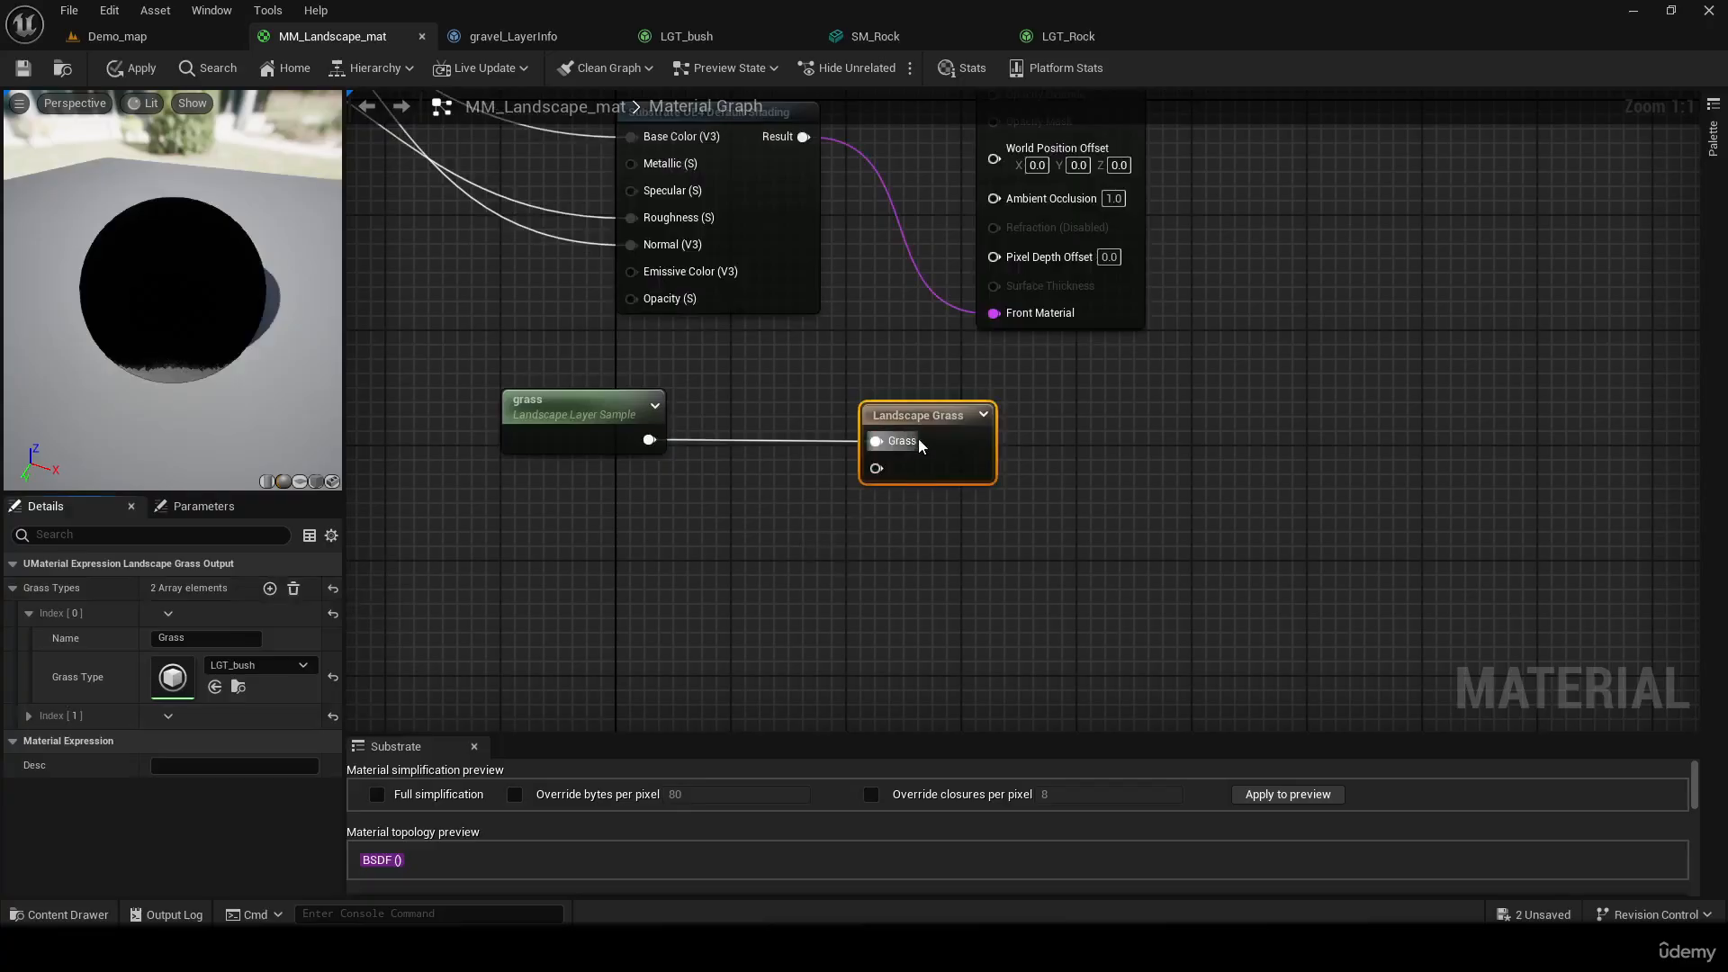
# Duplicate the grass Landscape Layer Sample node and connect the copy to the unnamed input of the Landscape Grass node
pyautogui.click(543, 416)
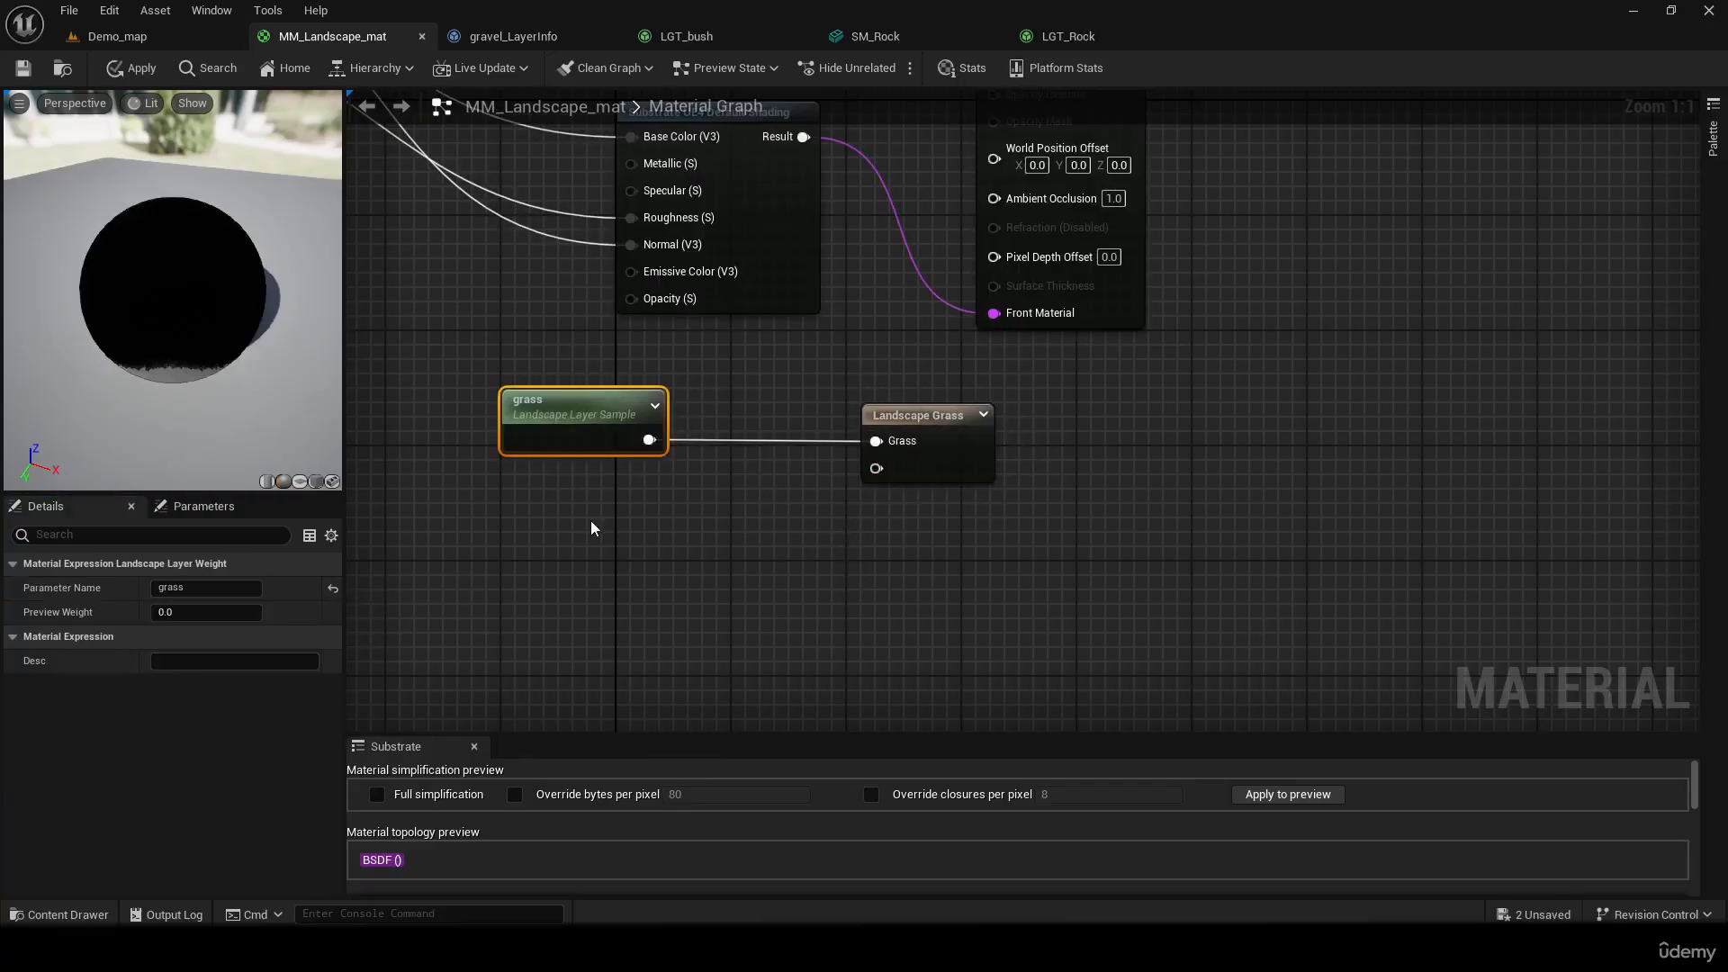
pyautogui.click(569, 500)
pyautogui.hotkey('ctrl', 'v')
pyautogui.moveTo(608, 504); pyautogui.dragTo(869, 486)
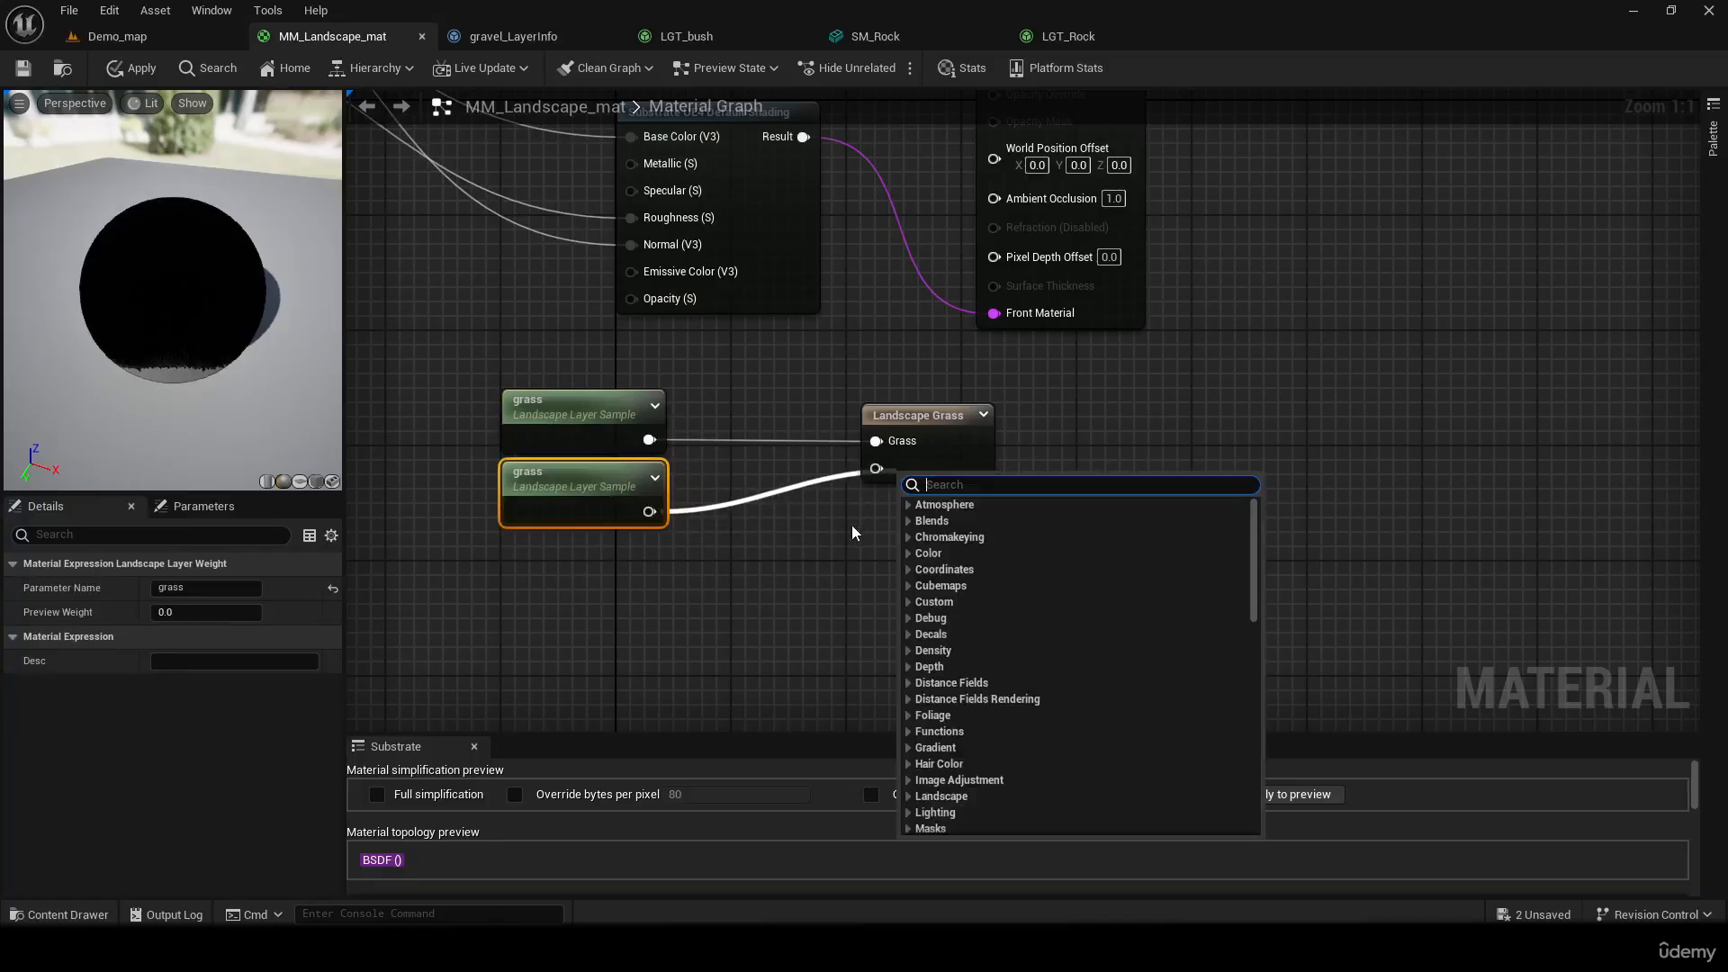
pyautogui.click(785, 530)
pyautogui.moveTo(649, 511); pyautogui.dragTo(876, 468)
pyautogui.moveTo(802, 547); pyautogui.dragTo(945, 574, button='right')
pyautogui.click(703, 493)
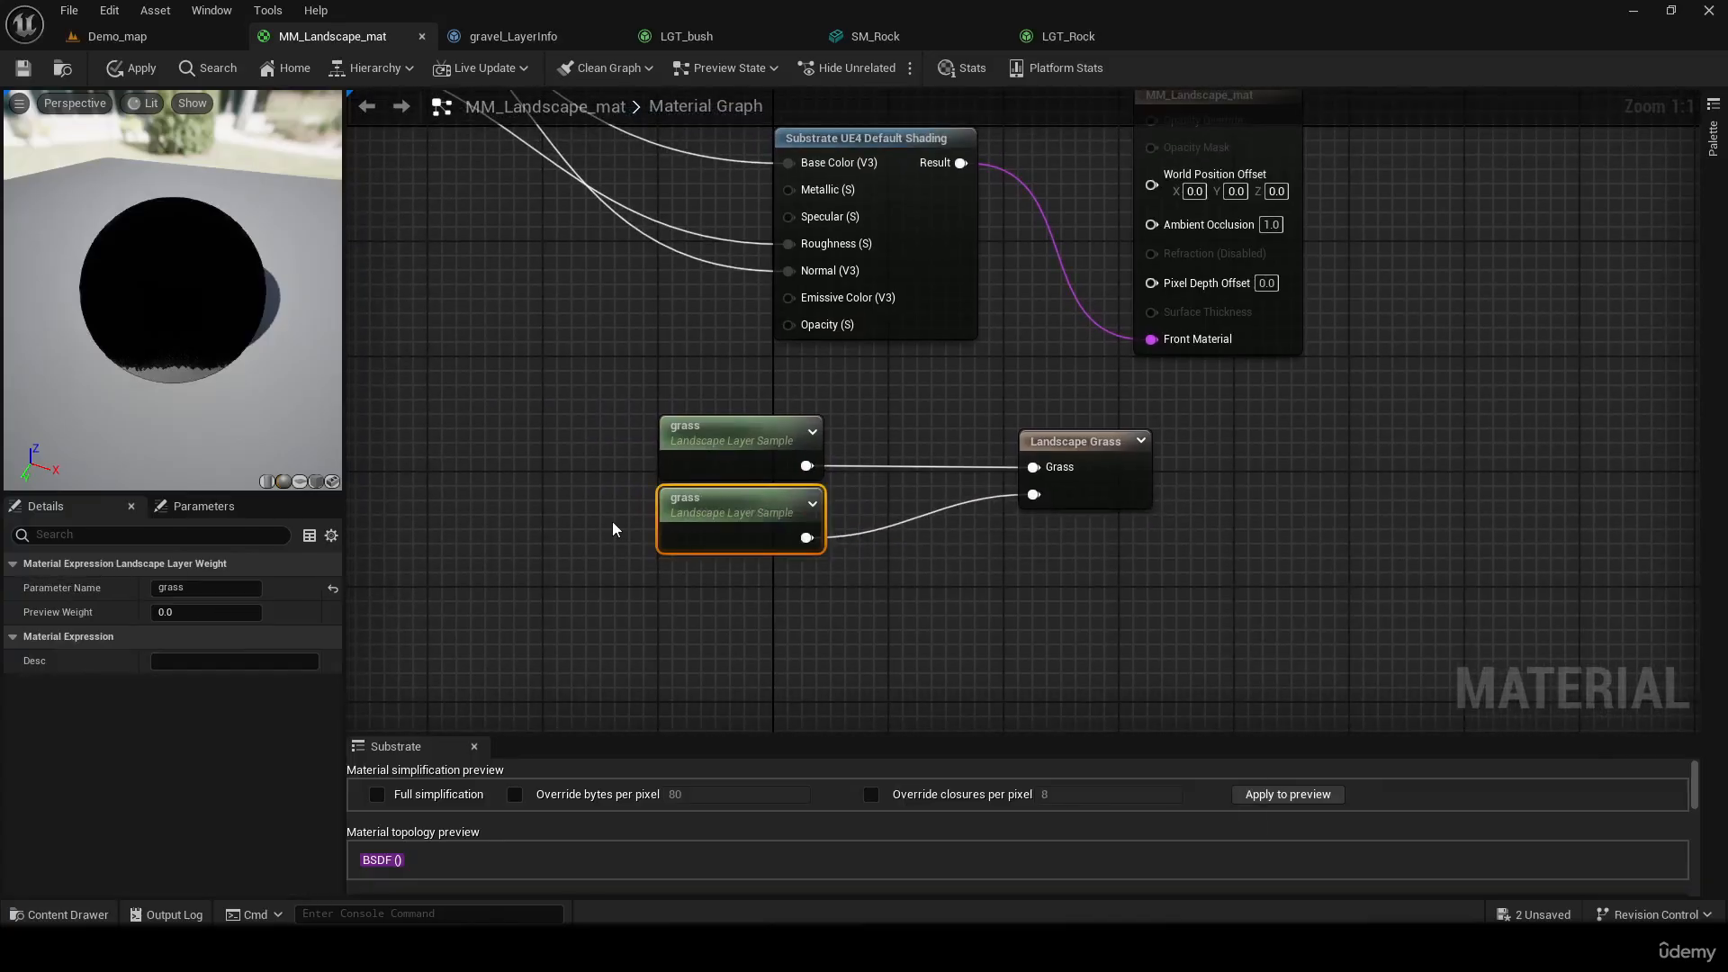
# Review the Landscape Grass node's inputs and the layer samples that feed them
pyautogui.click(1053, 473)
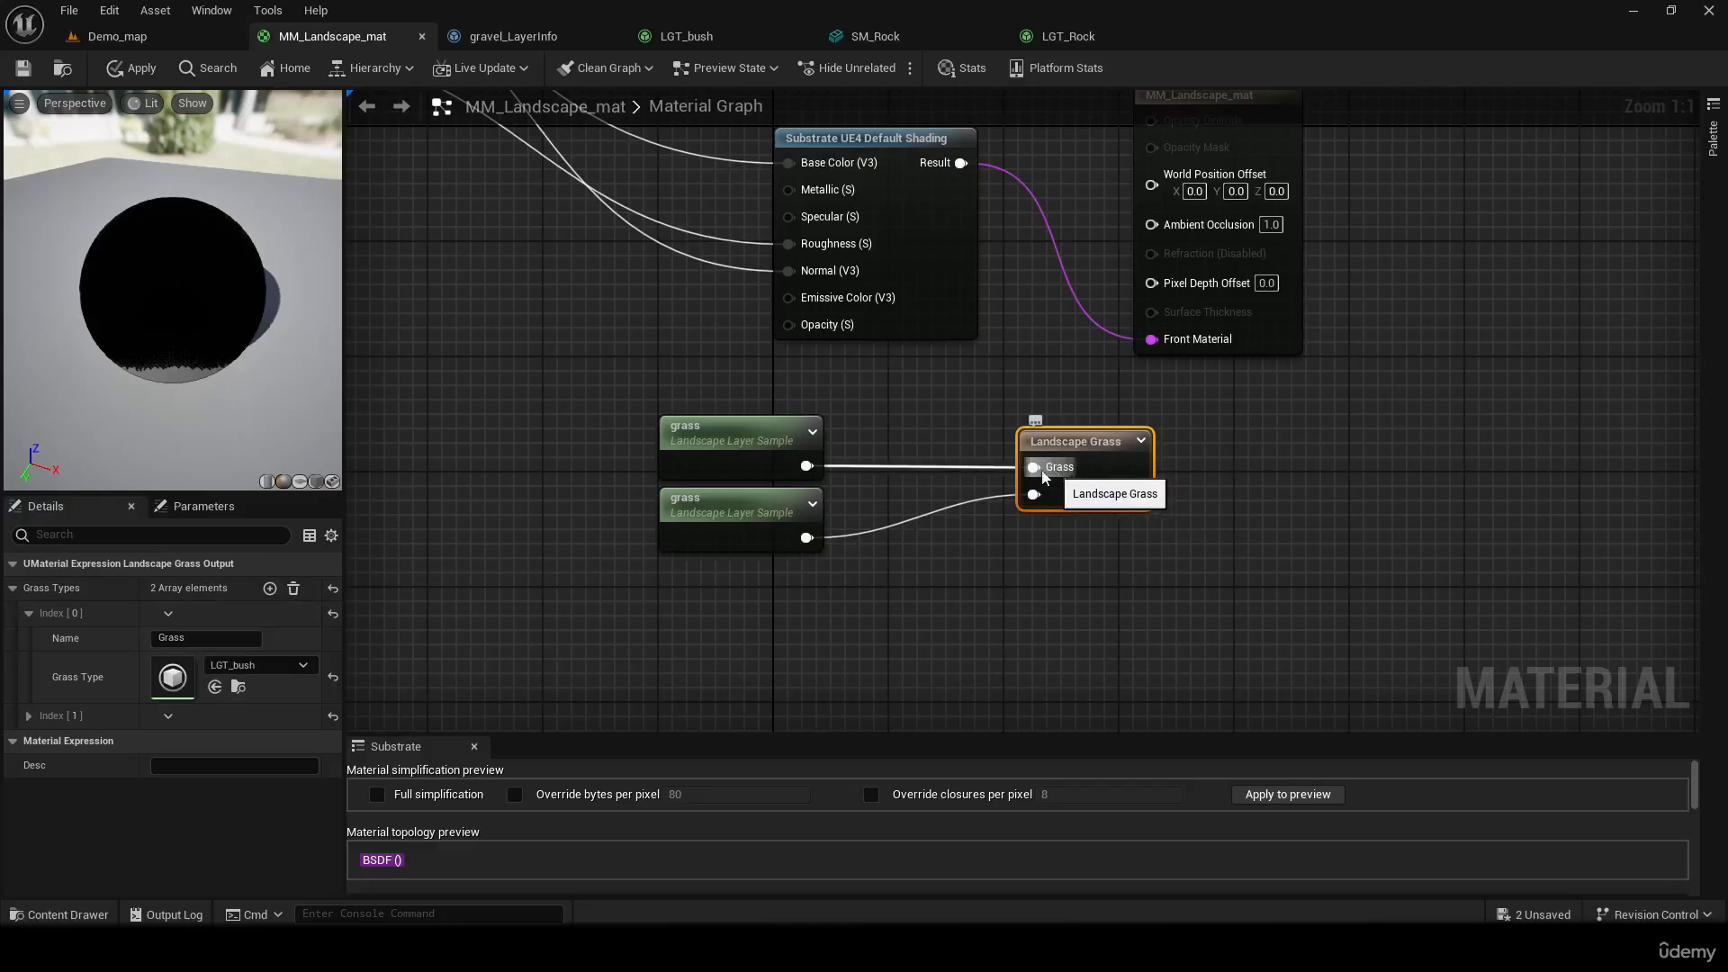
pyautogui.click(711, 492)
pyautogui.moveTo(495, 286); pyautogui.dragTo(929, 483, button='right')
pyautogui.click(996, 415)
pyautogui.moveTo(755, 452); pyautogui.dragTo(507, 310, button='right')
pyautogui.click(677, 478)
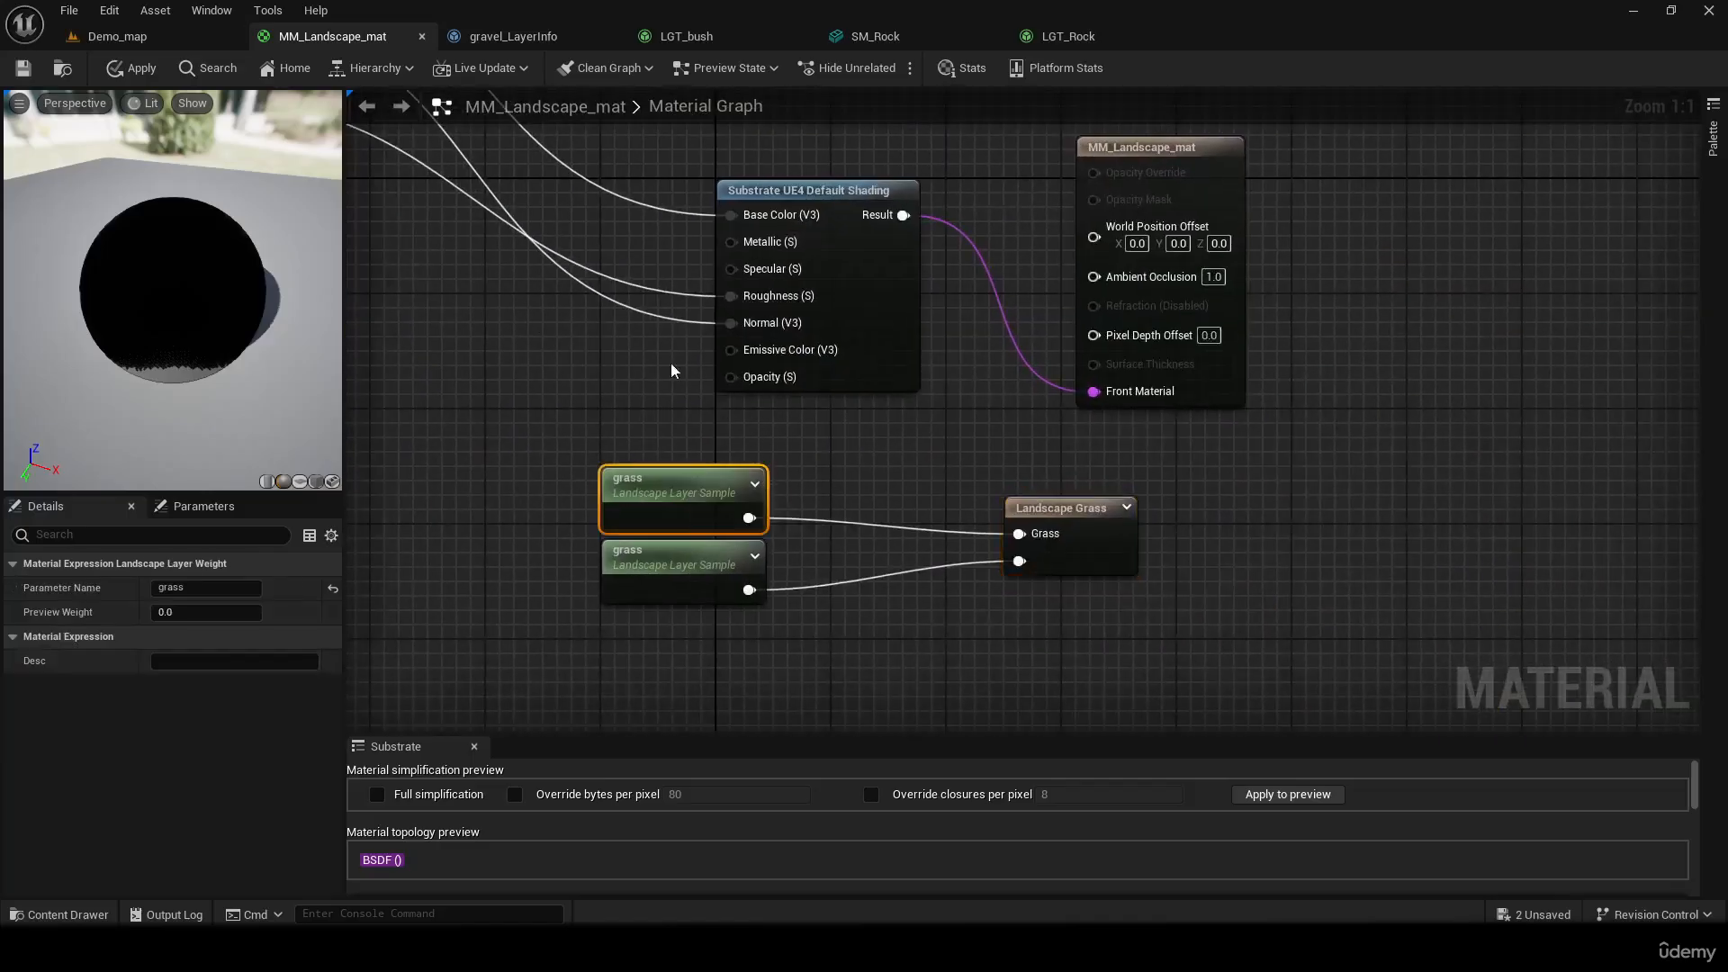
pyautogui.moveTo(665, 373); pyautogui.dragTo(653, 359, button='right')
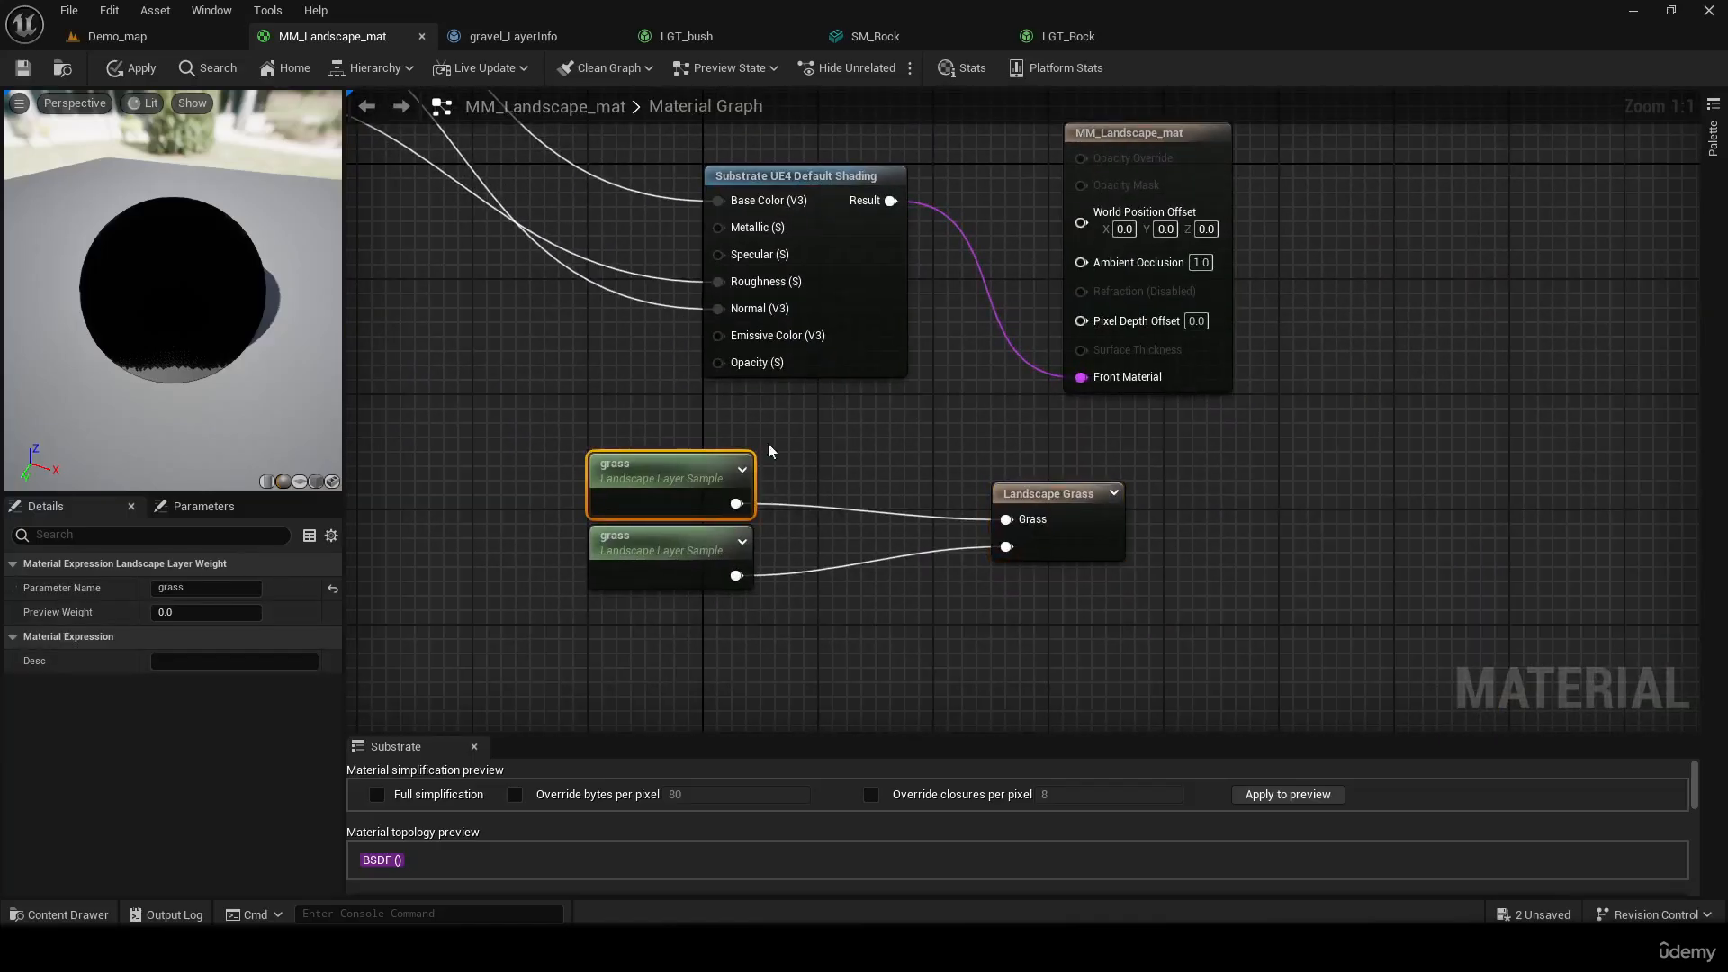
# Copy the layer name gravel from a Landscape Layer Blend node and set it as the duplicated layer sample's Parameter Name
pyautogui.moveTo(753, 335); pyautogui.dragTo(1339, 560, button='right')
pyautogui.moveTo(830, 392); pyautogui.dragTo(952, 556, button='right')
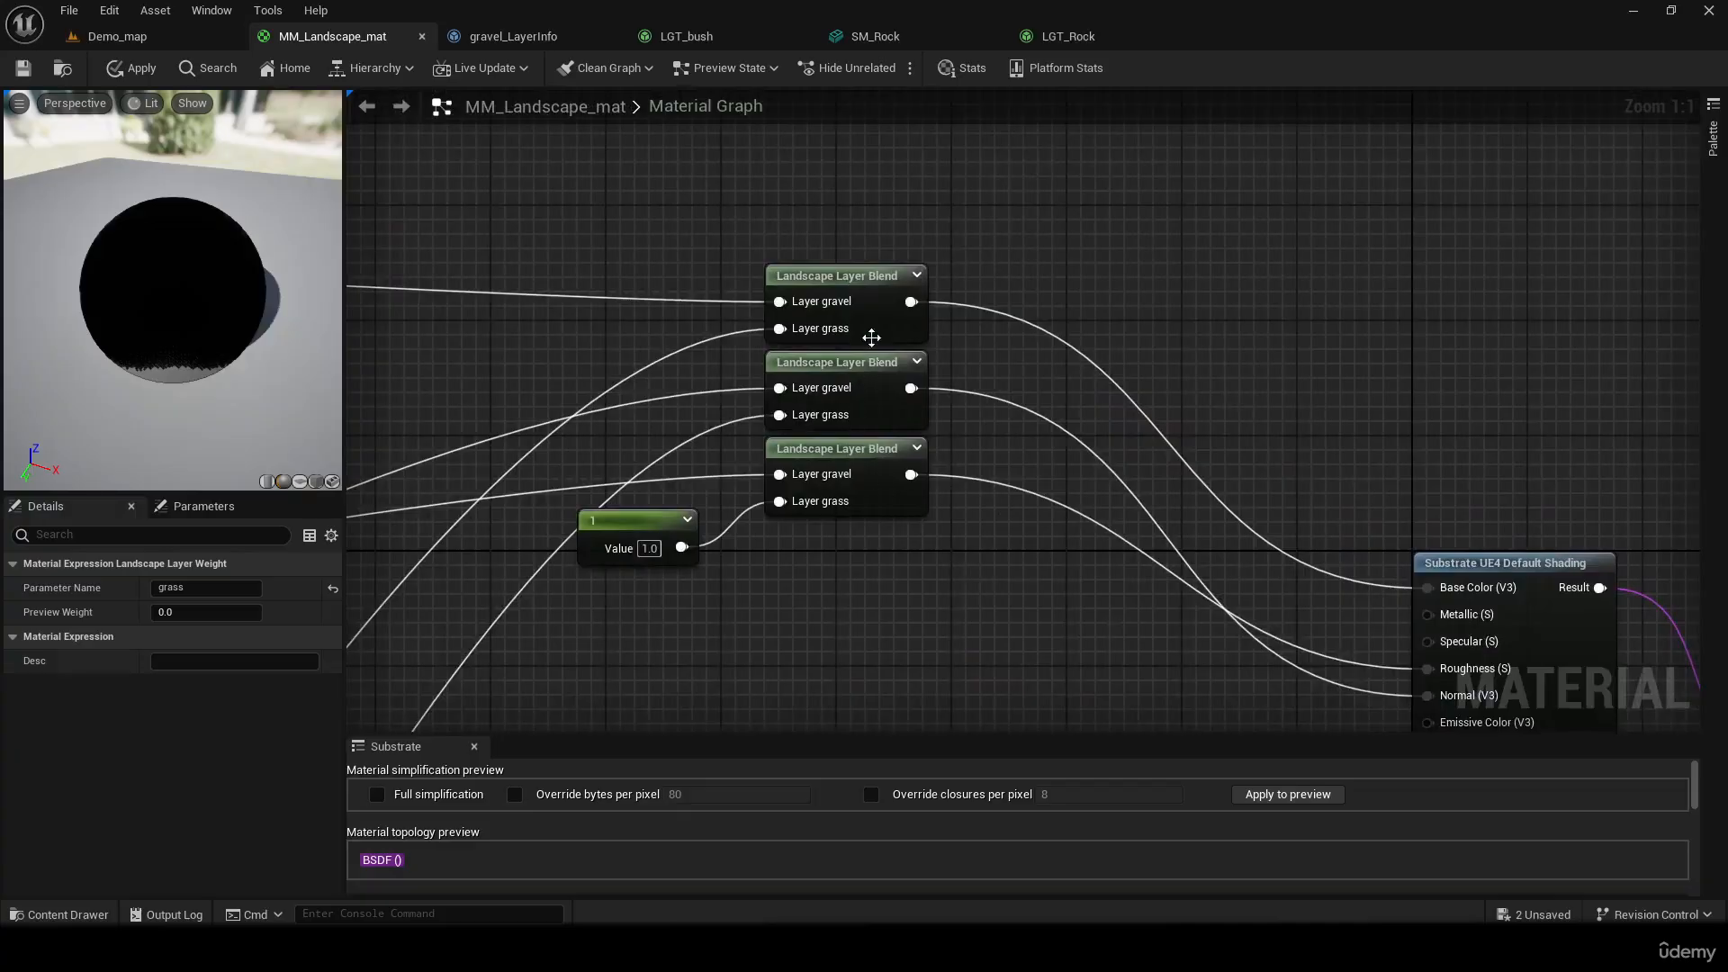
pyautogui.click(782, 261)
pyautogui.click(197, 641)
pyautogui.hotkey('ctrl', 'c')
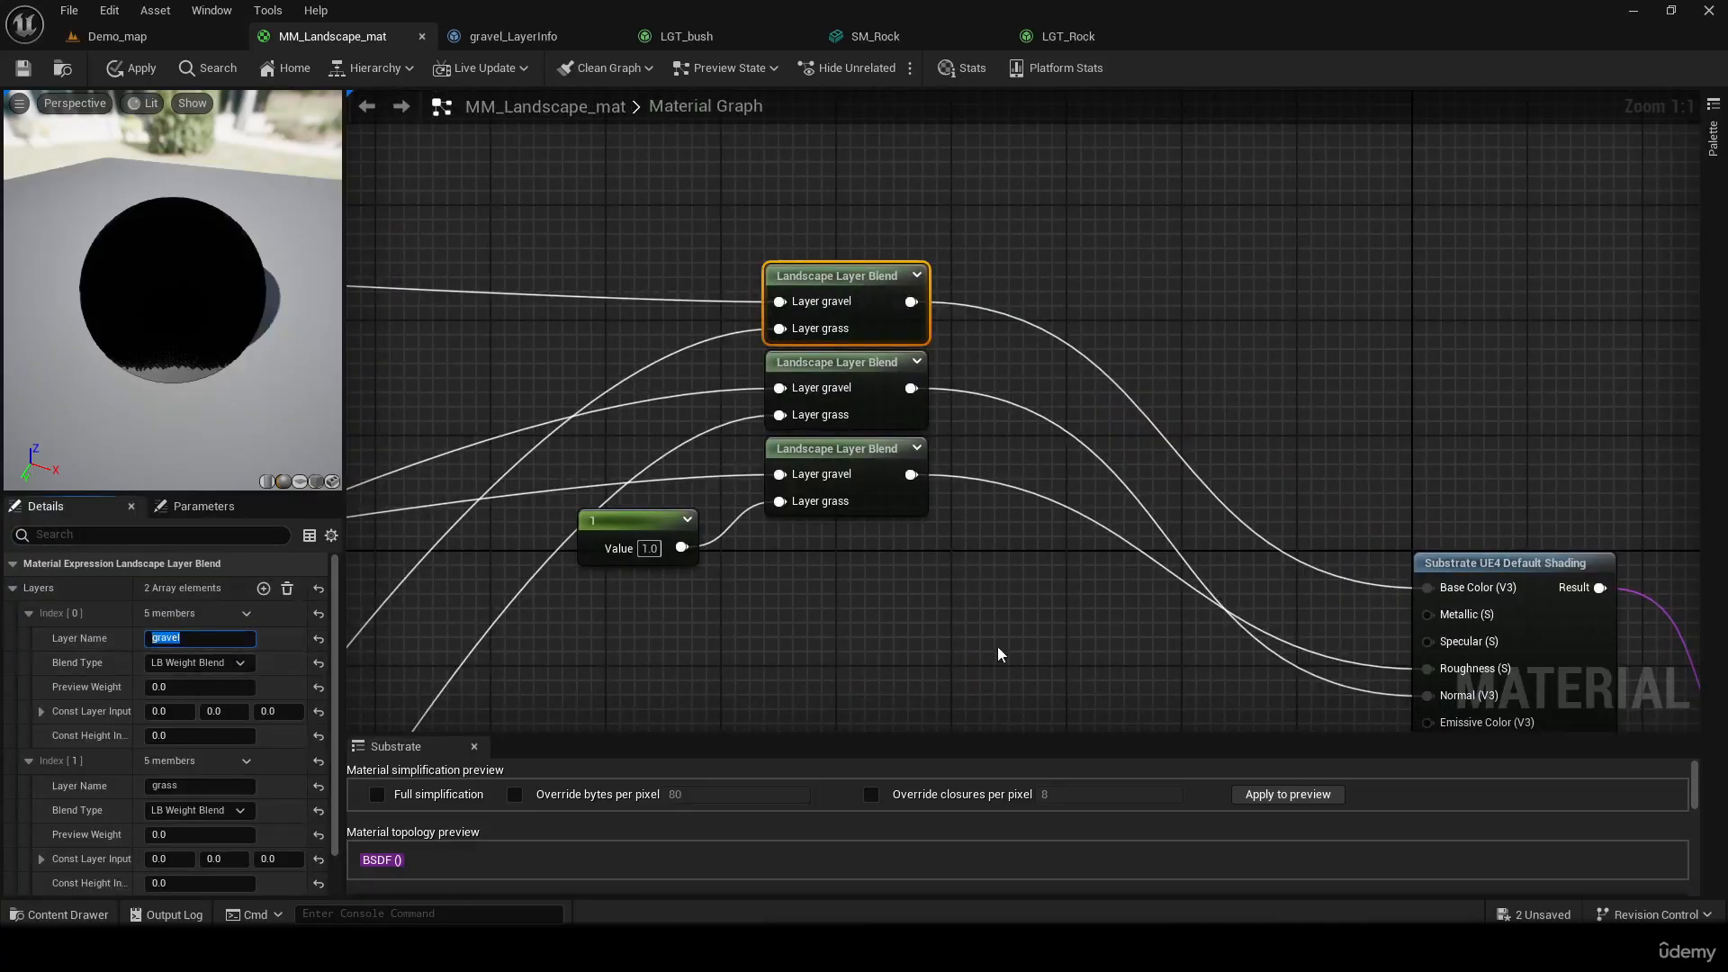
pyautogui.moveTo(996, 653); pyautogui.dragTo(446, 355, button='right')
pyautogui.moveTo(842, 479); pyautogui.dragTo(669, 359, button='right')
pyautogui.click(596, 522)
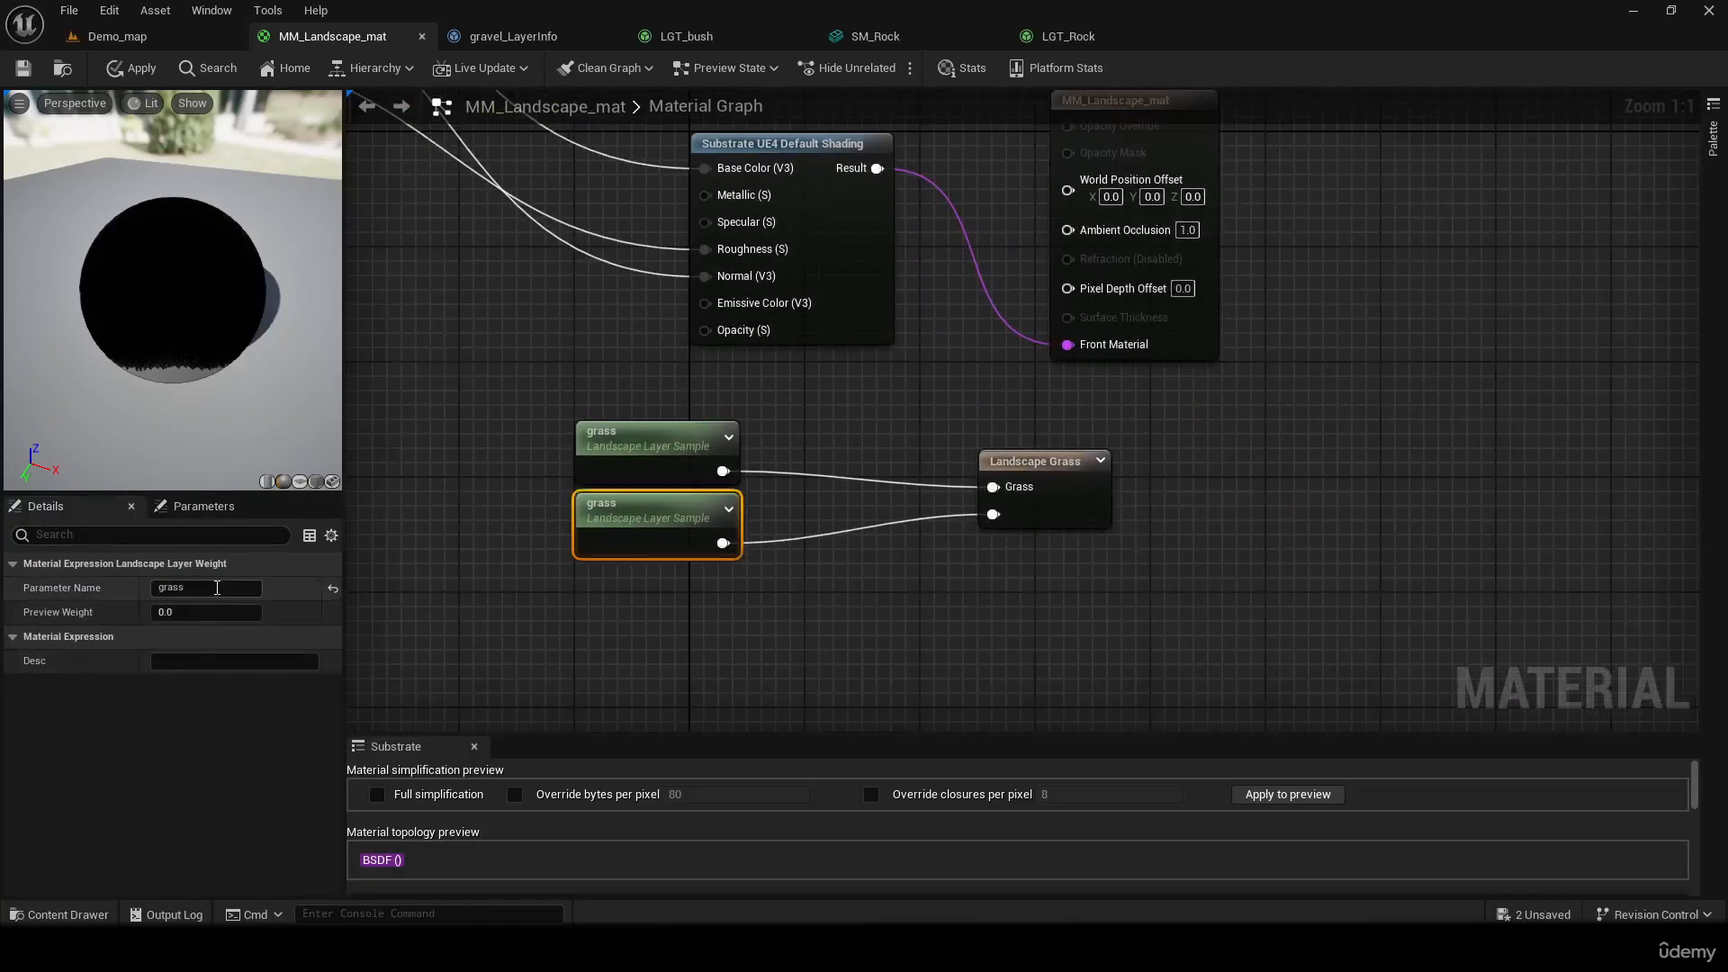
pyautogui.hotkey('ctrl', 'v')
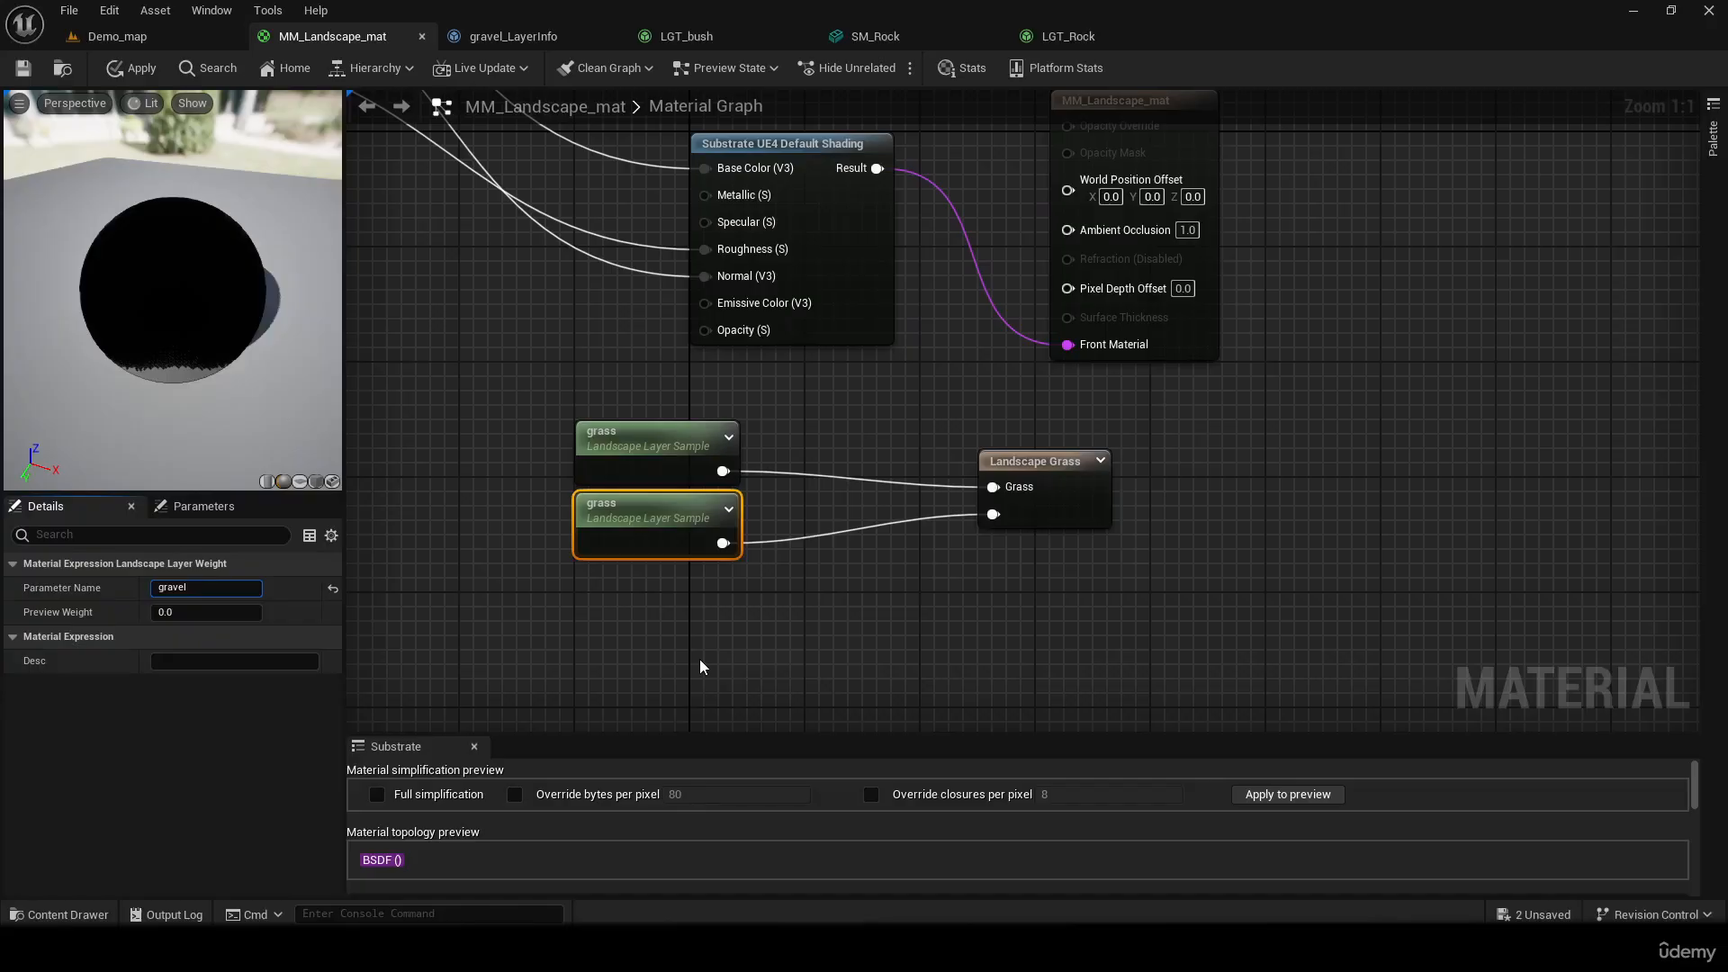
pyautogui.click(825, 670)
# Name the second grass type on the Landscape Grass node gravel, save the material and return to Demo_map
pyautogui.click(1044, 461)
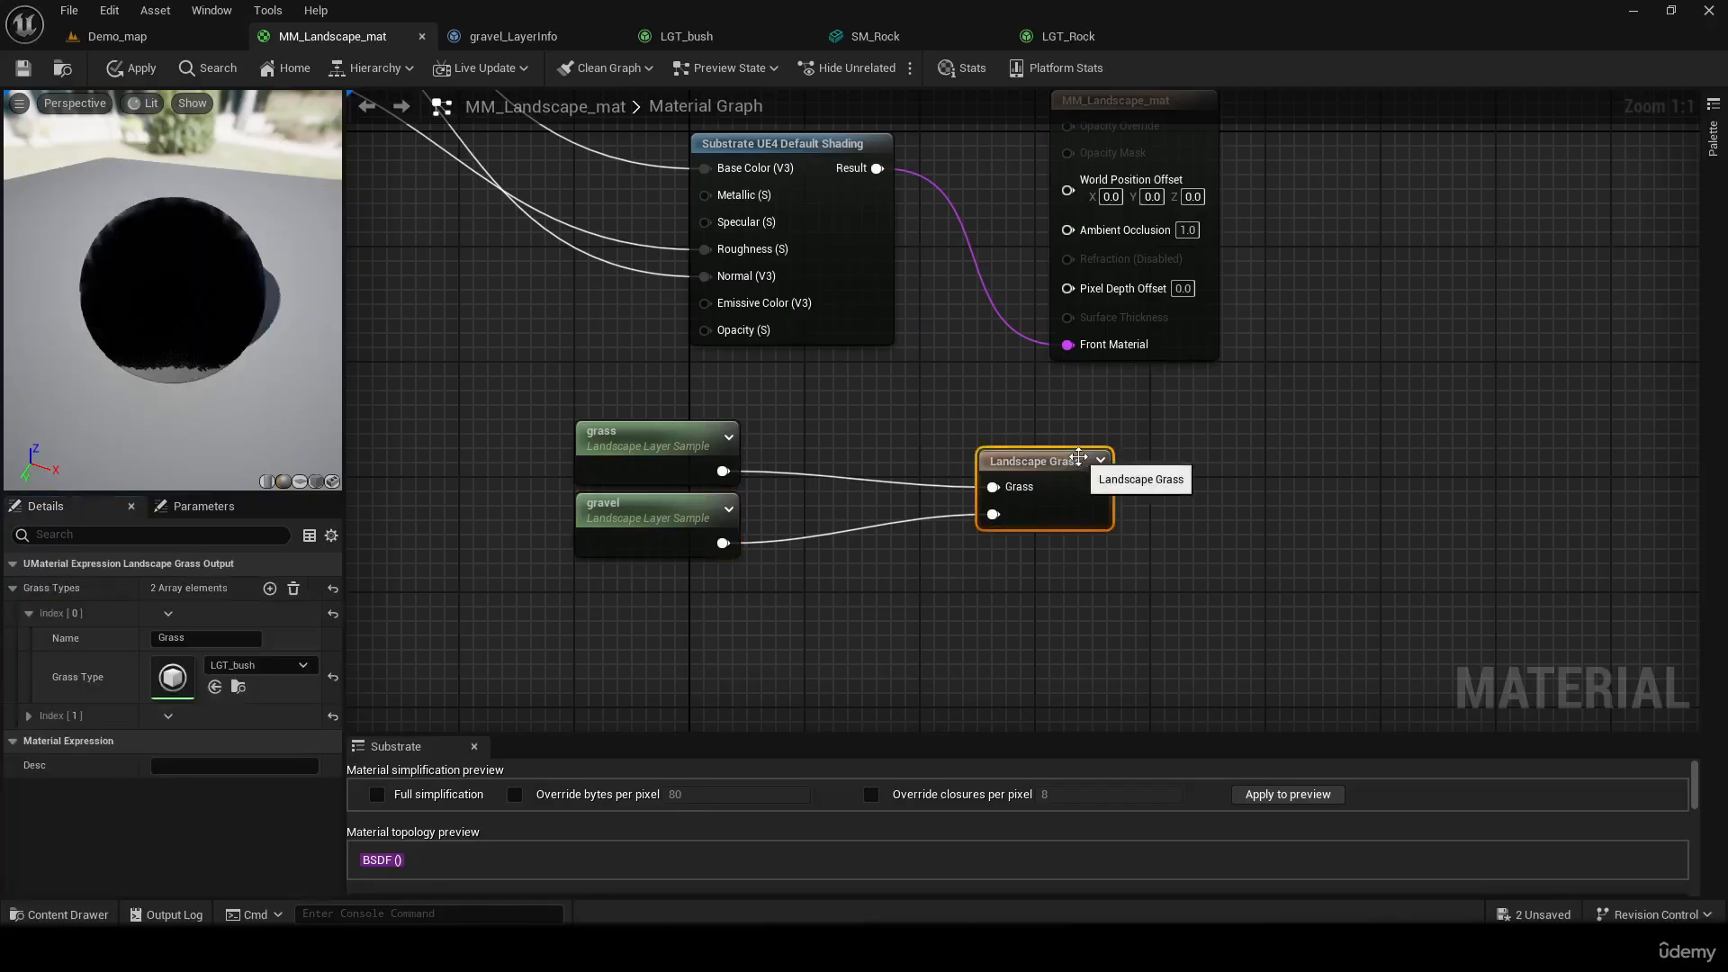
pyautogui.click(30, 615)
pyautogui.click(30, 614)
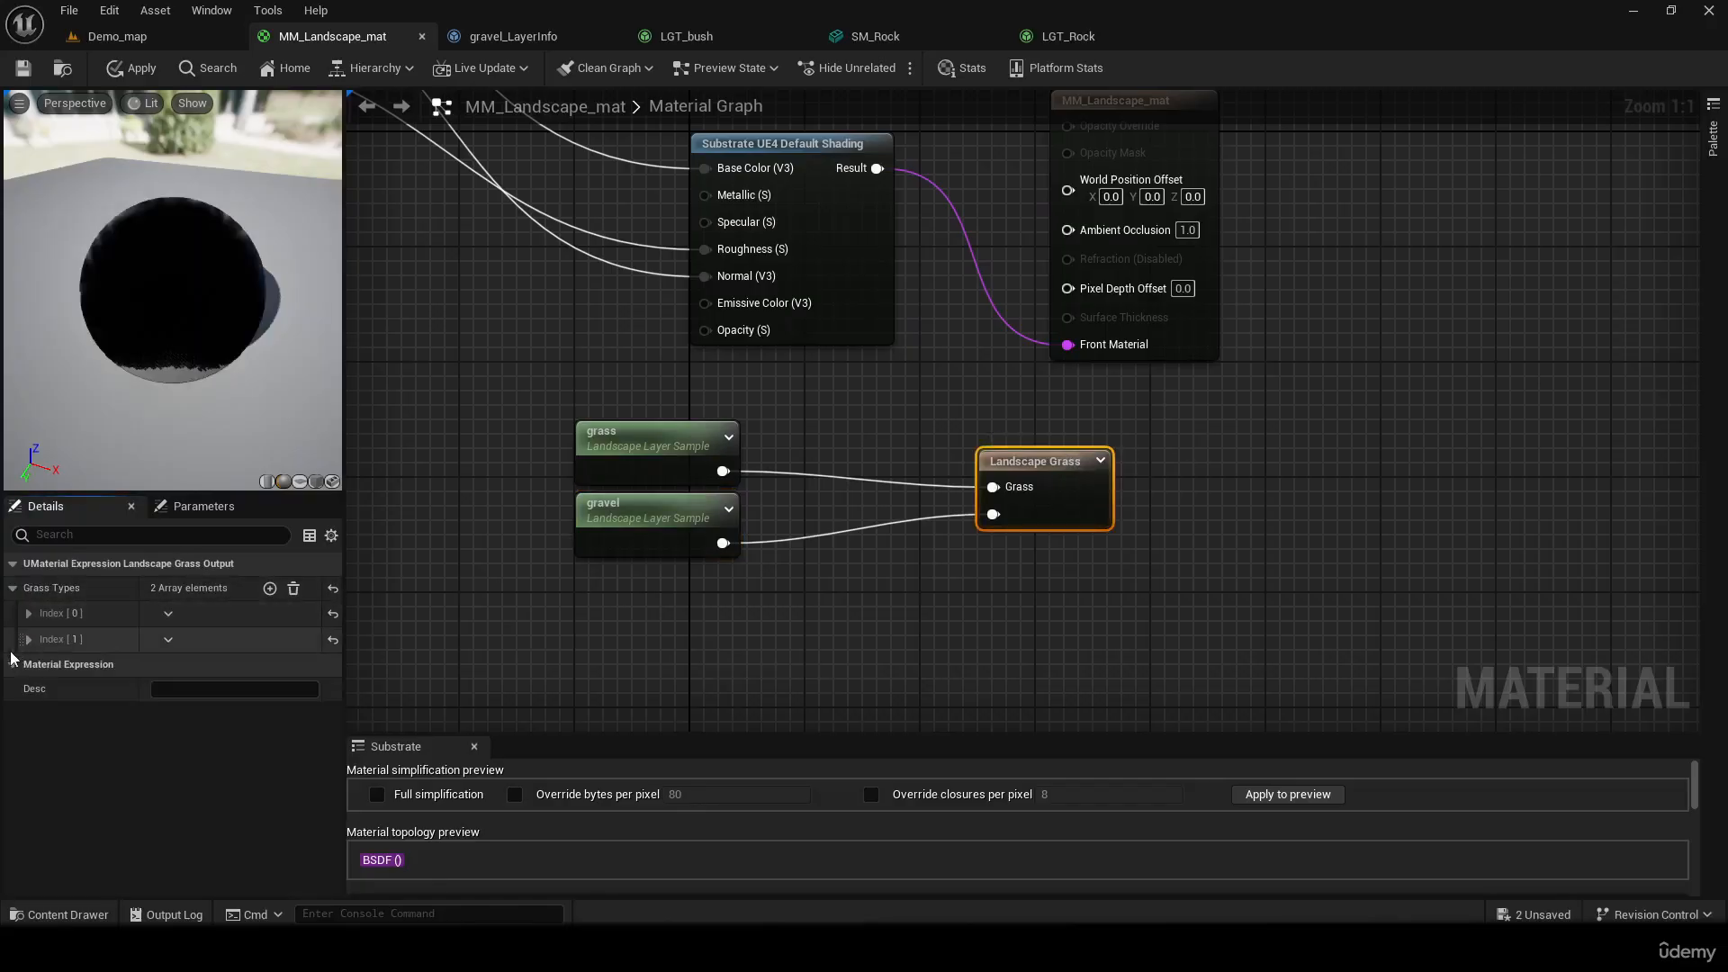
pyautogui.click(29, 639)
pyautogui.click(203, 668)
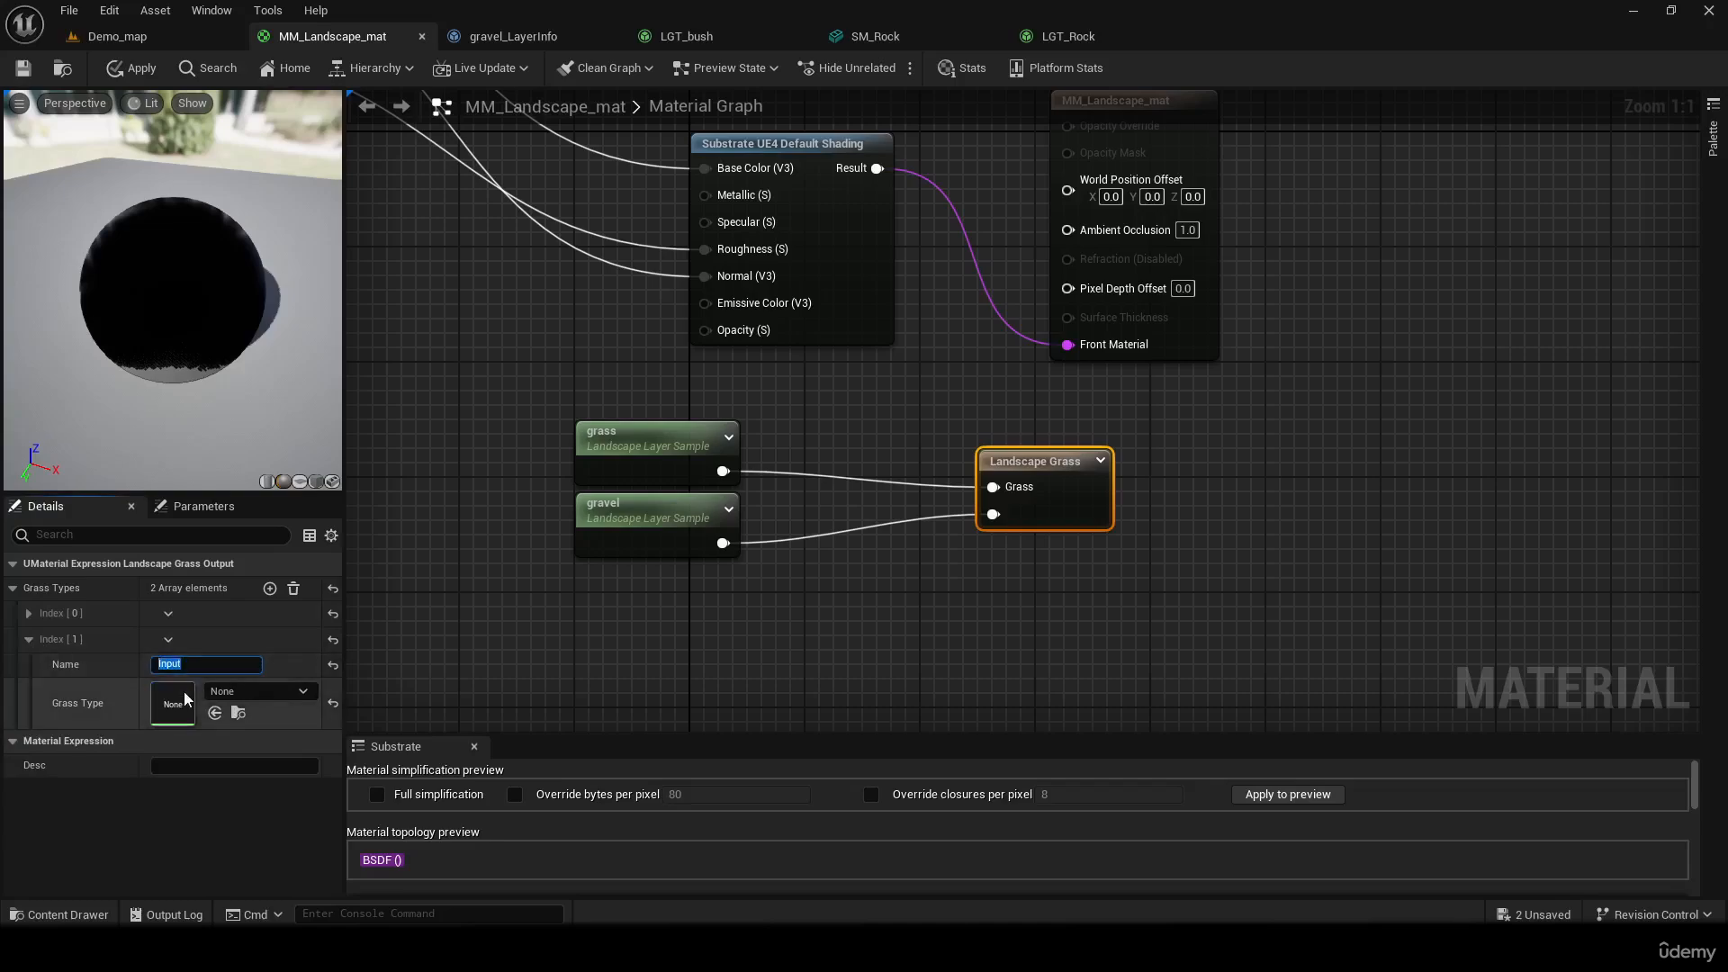
pyautogui.write('gravel')
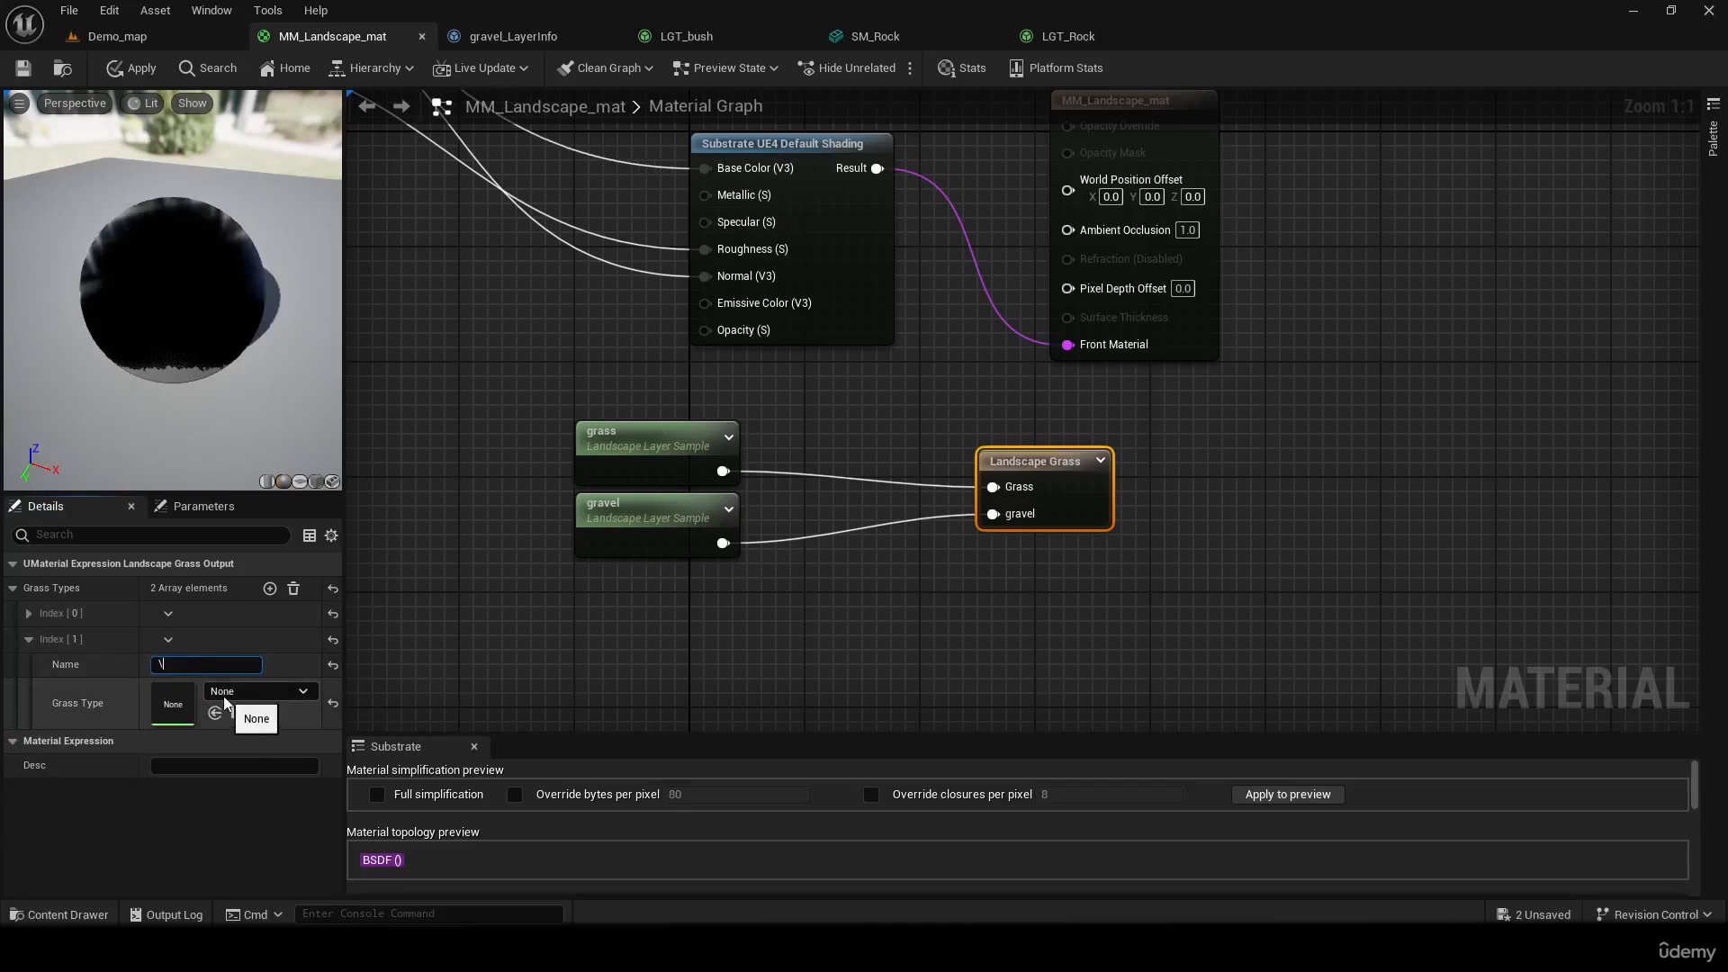
pyautogui.press('Return')
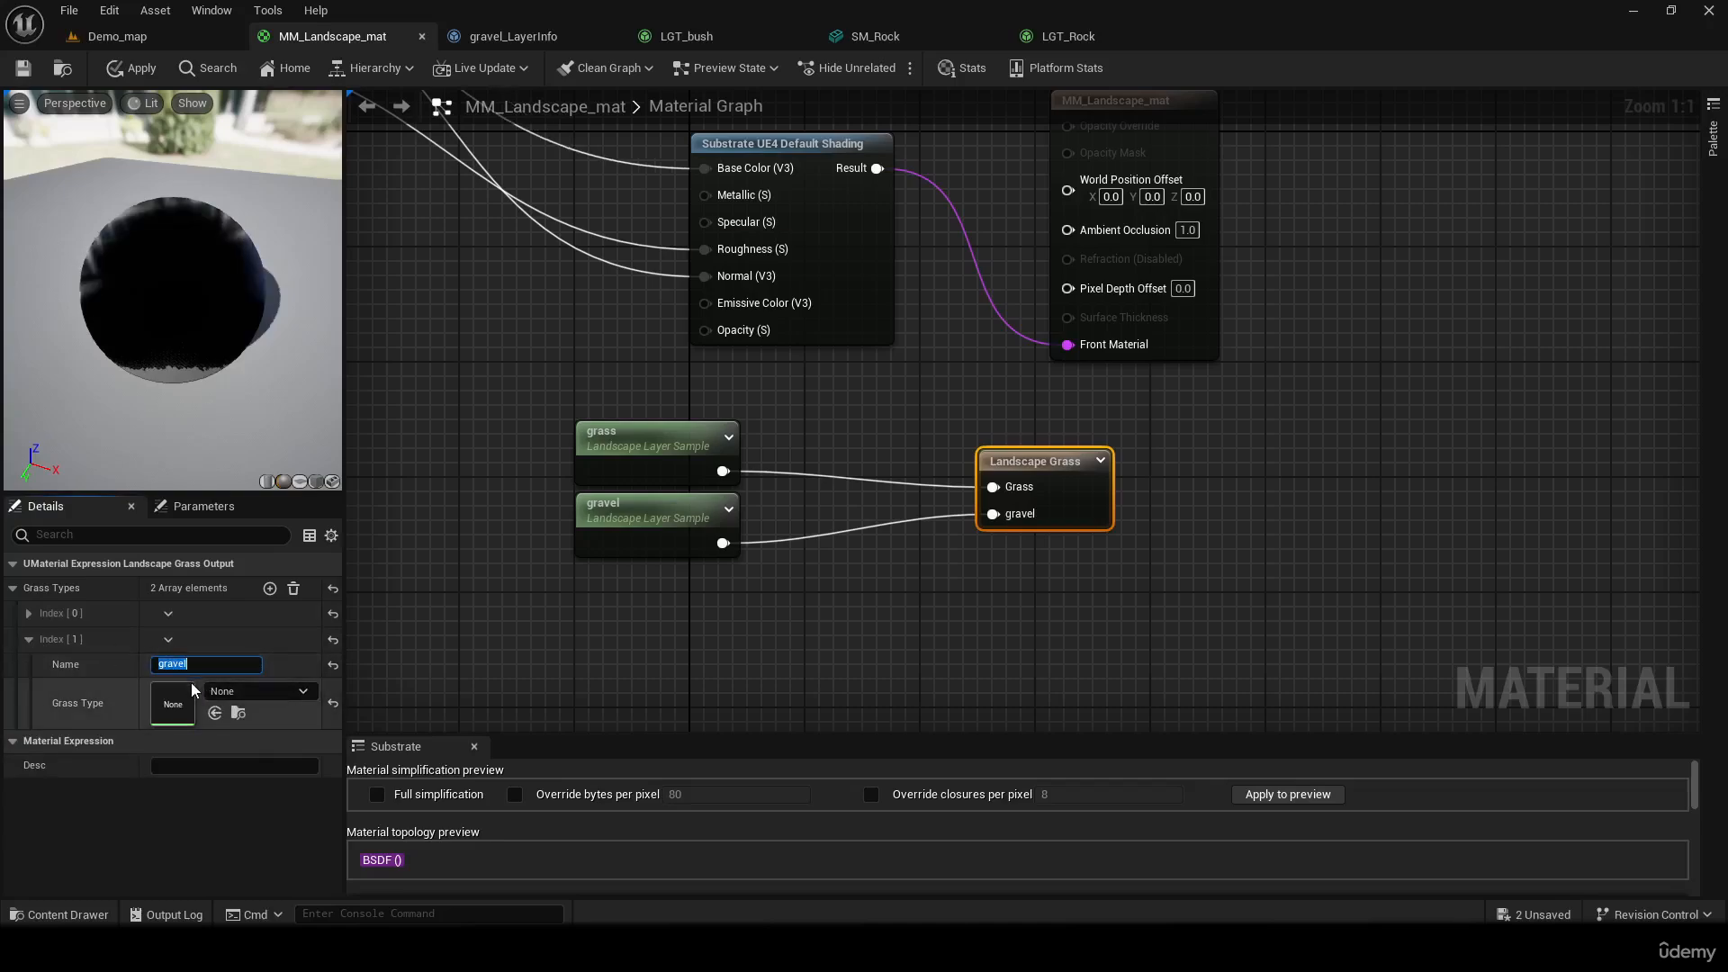
pyautogui.click(837, 608)
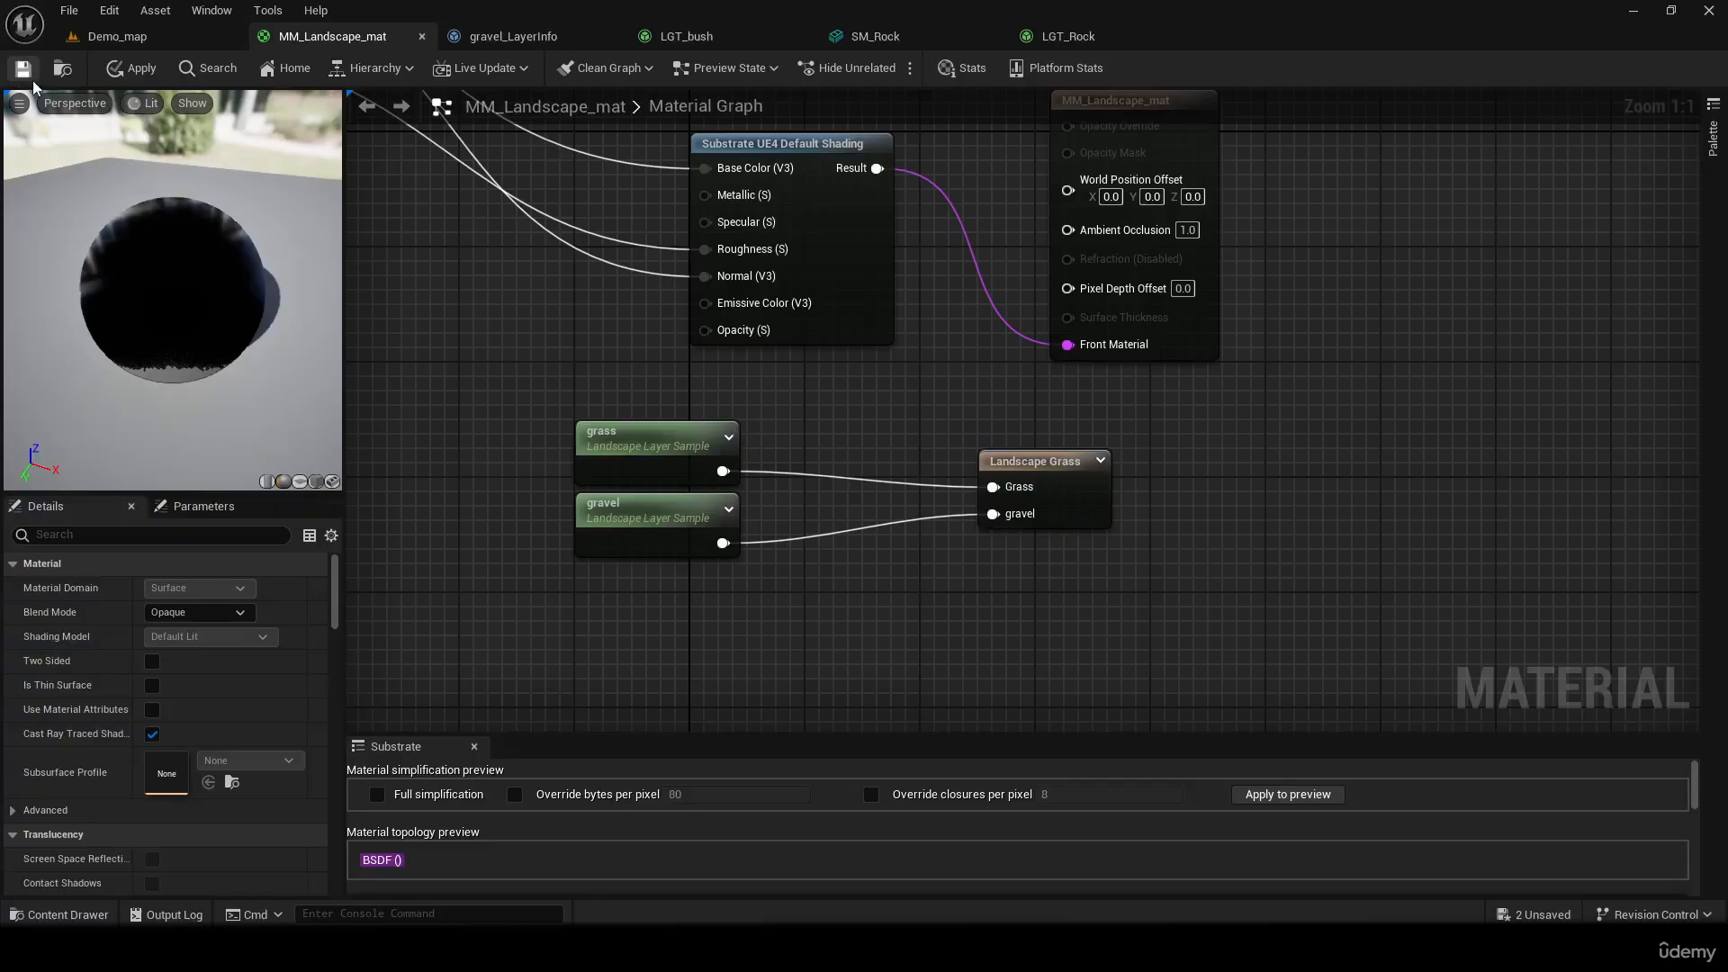
pyautogui.click(166, 36)
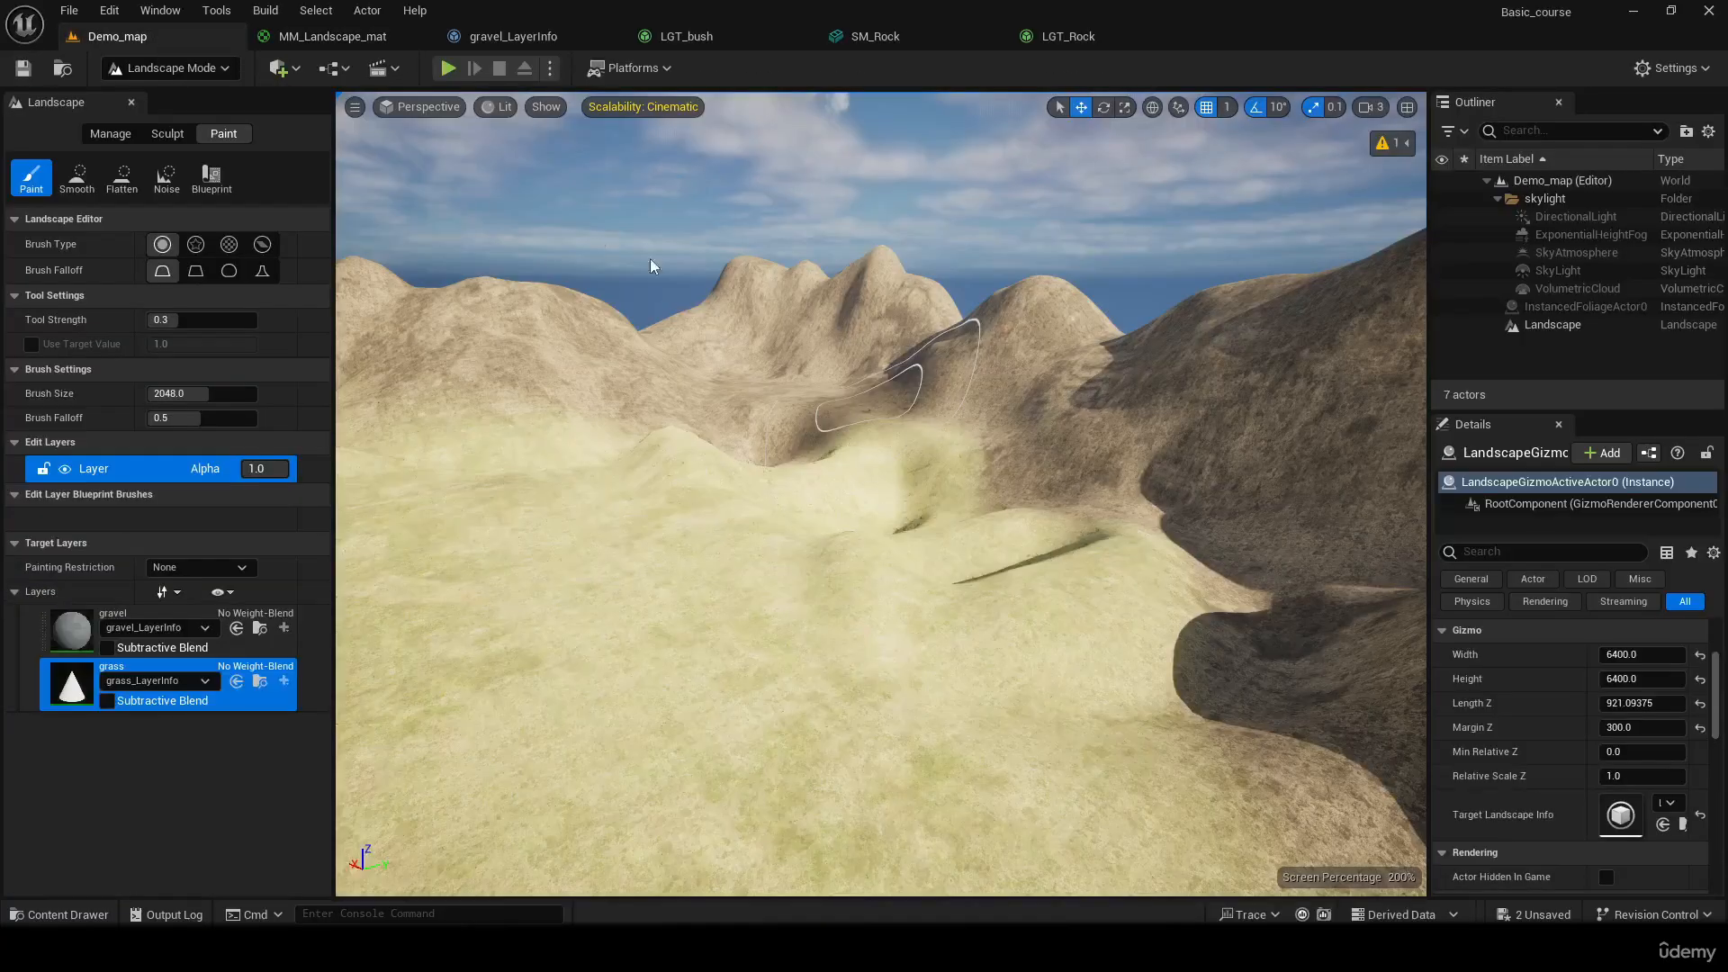
# Assign LGT_Rock as the Grass Type of the gravel entry on MM_Landscape_mat's Landscape Grass node, save the material and return to Demo_map
pyautogui.moveTo(652, 262)
pyautogui.mouseDown(button='right')
pyautogui.moveTo(666, 315)
pyautogui.moveTo(792, 347)
pyautogui.moveTo(954, 351)
pyautogui.moveTo(702, 261)
pyautogui.moveTo(936, 315)
pyautogui.moveTo(684, 216)
pyautogui.moveTo(738, 261)
pyautogui.moveTo(620, 281)
pyautogui.moveTo(773, 315)
pyautogui.moveTo(819, 378)
pyautogui.moveTo(576, 297)
pyautogui.moveTo(644, 302)
pyautogui.mouseUp(button='right')
pyautogui.press('w')
pyautogui.press('w')
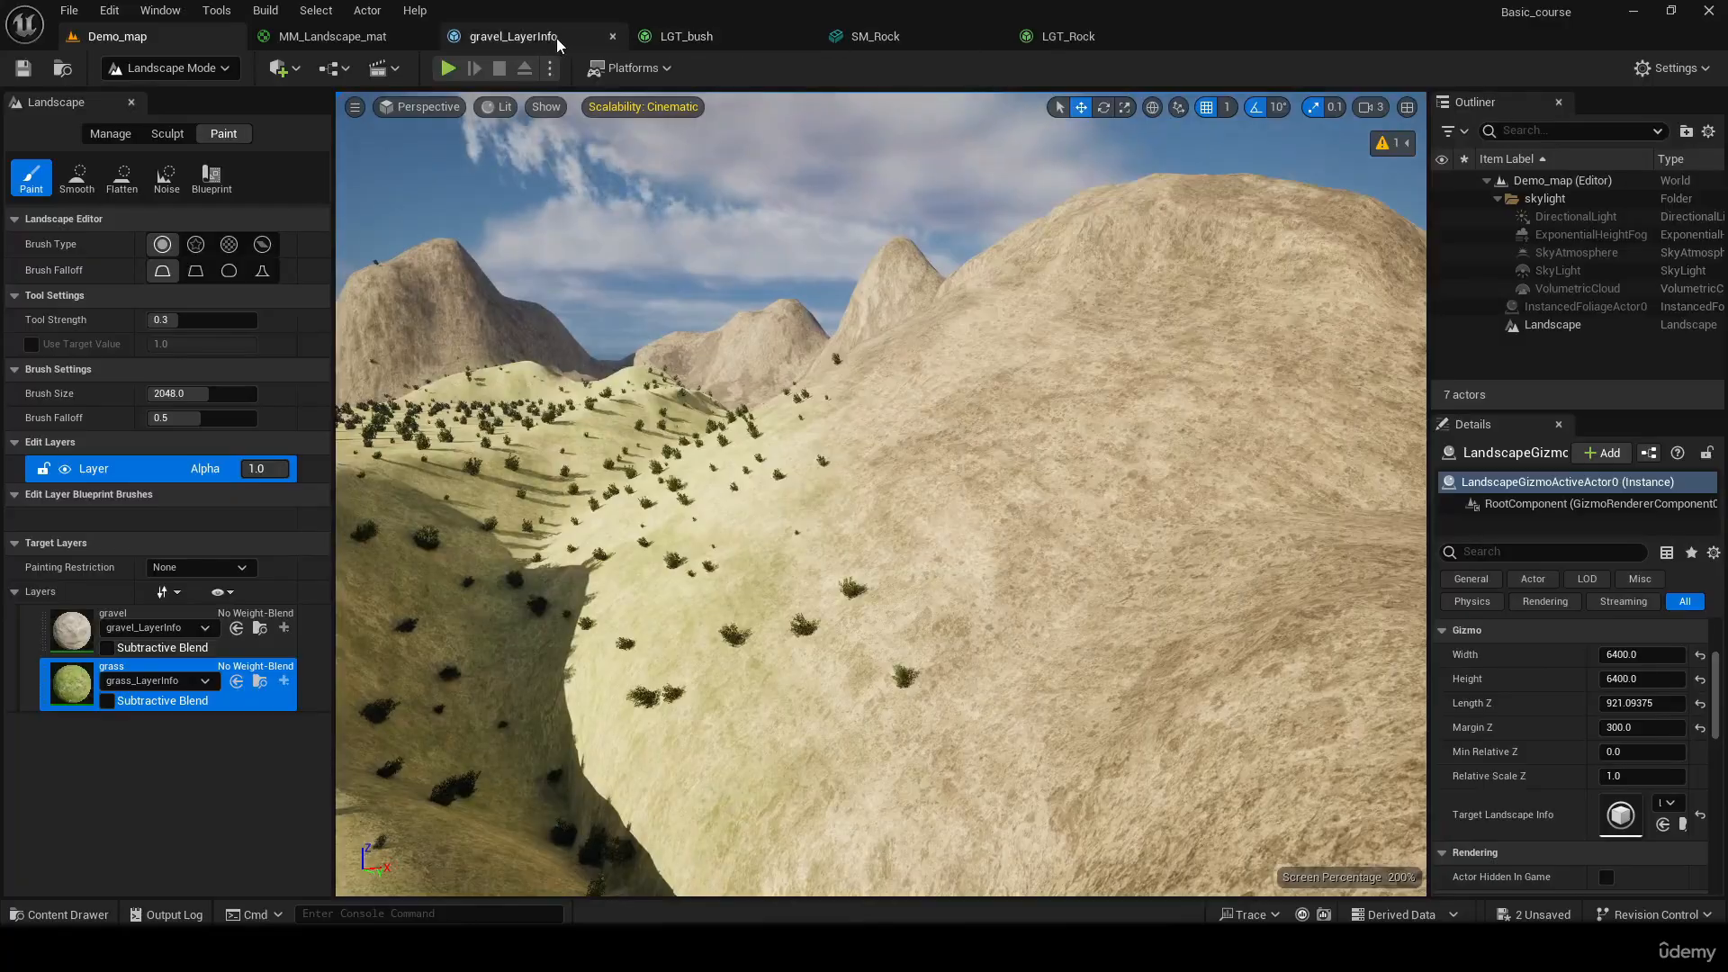
pyautogui.click(388, 41)
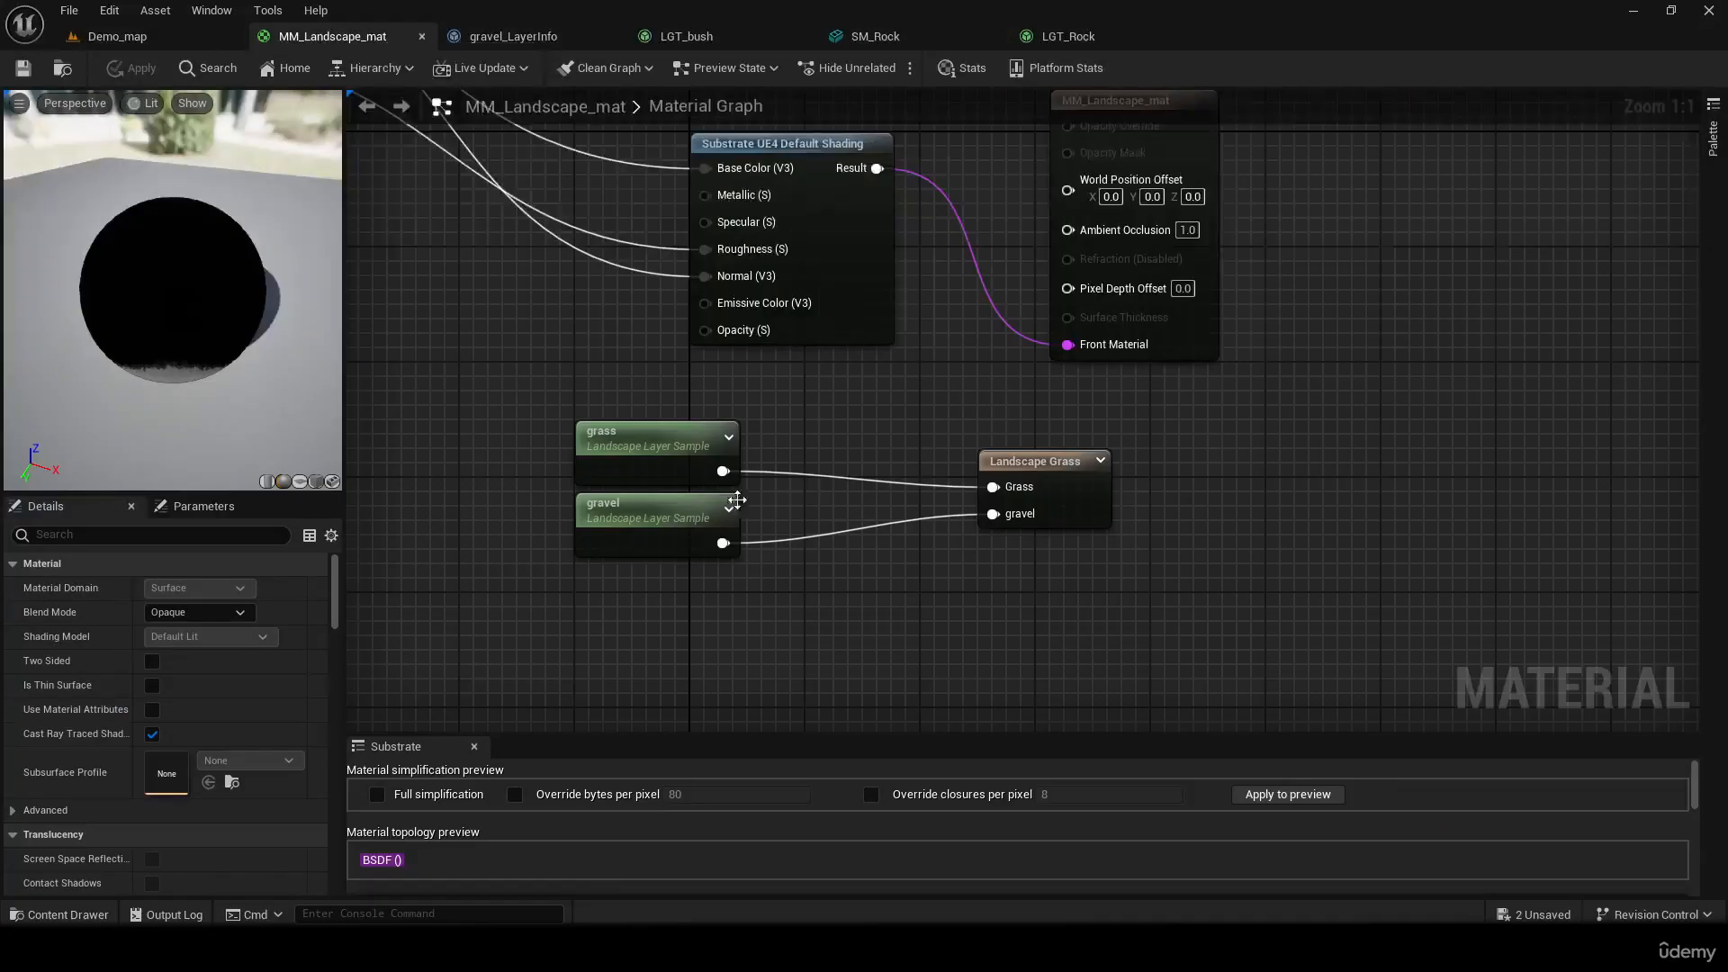
pyautogui.click(661, 505)
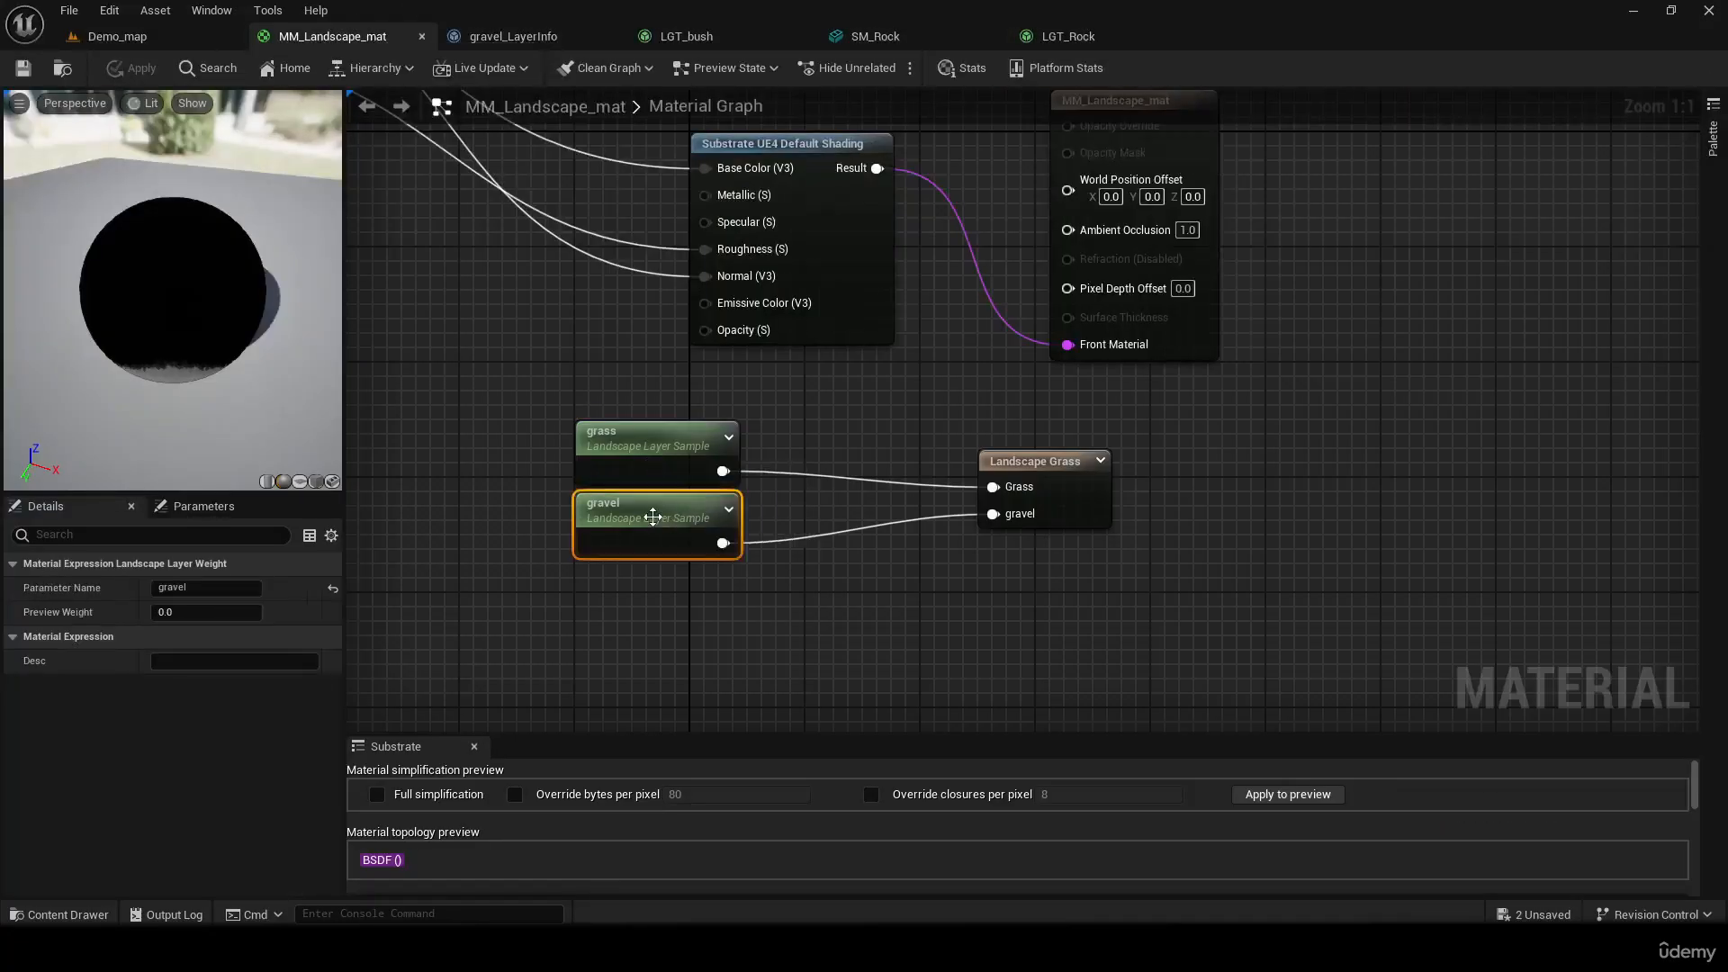
pyautogui.click(1082, 471)
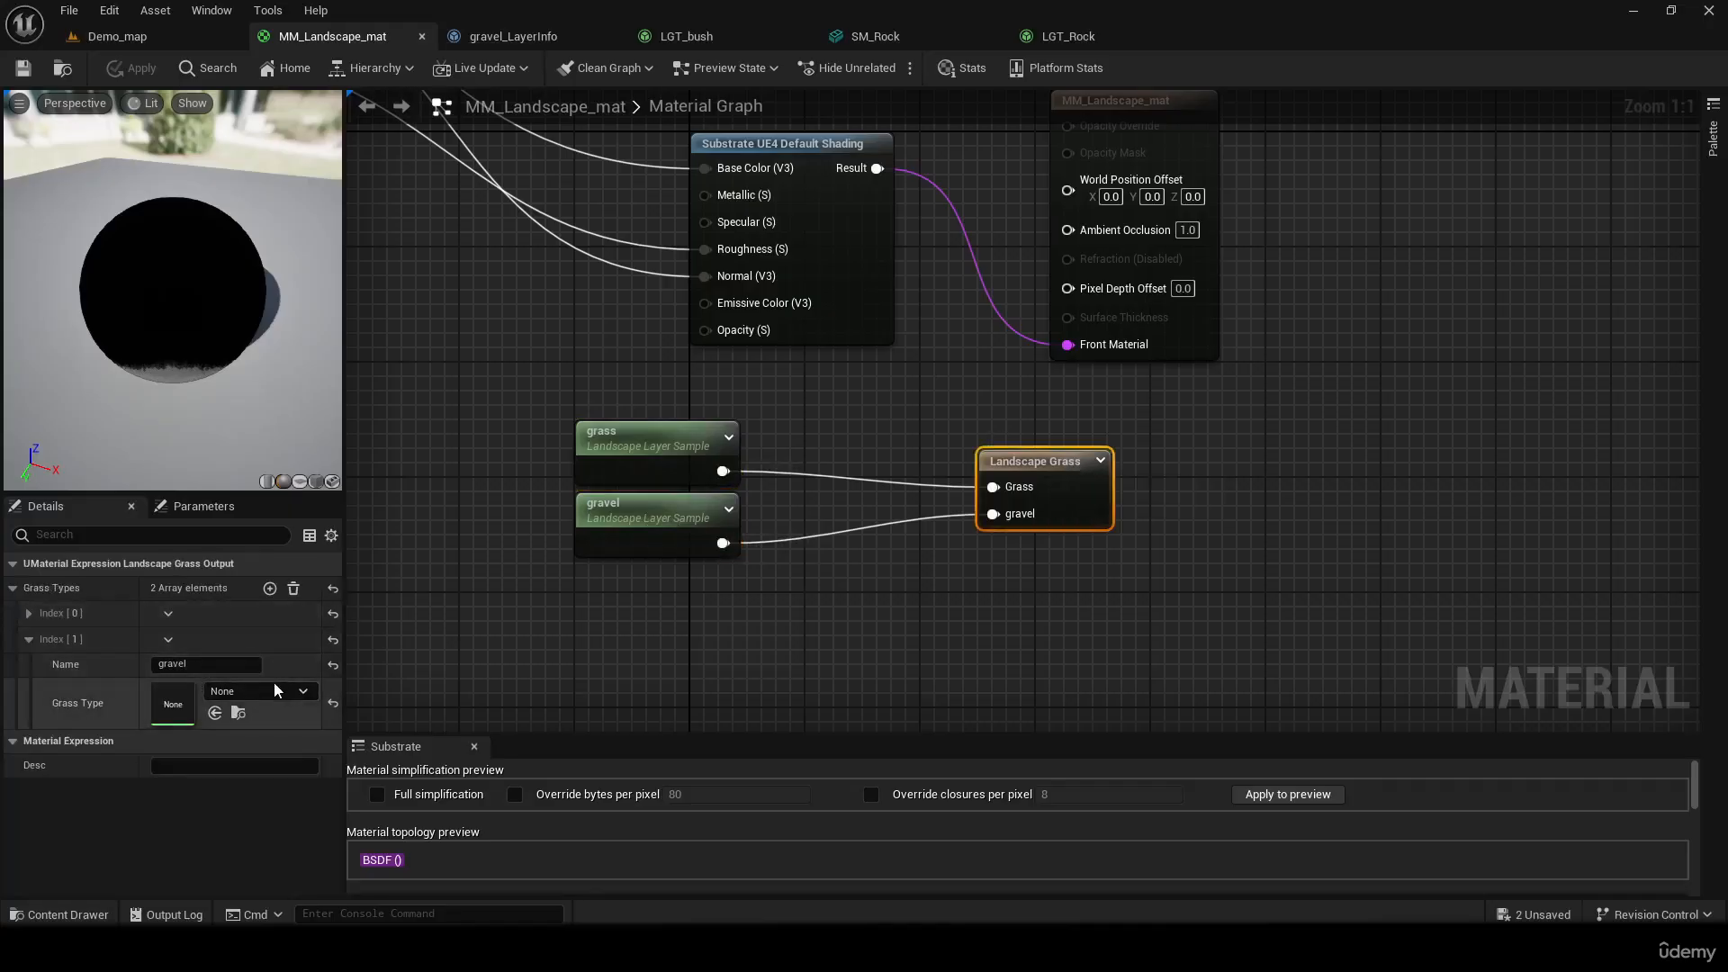
pyautogui.click(225, 690)
pyautogui.click(358, 487)
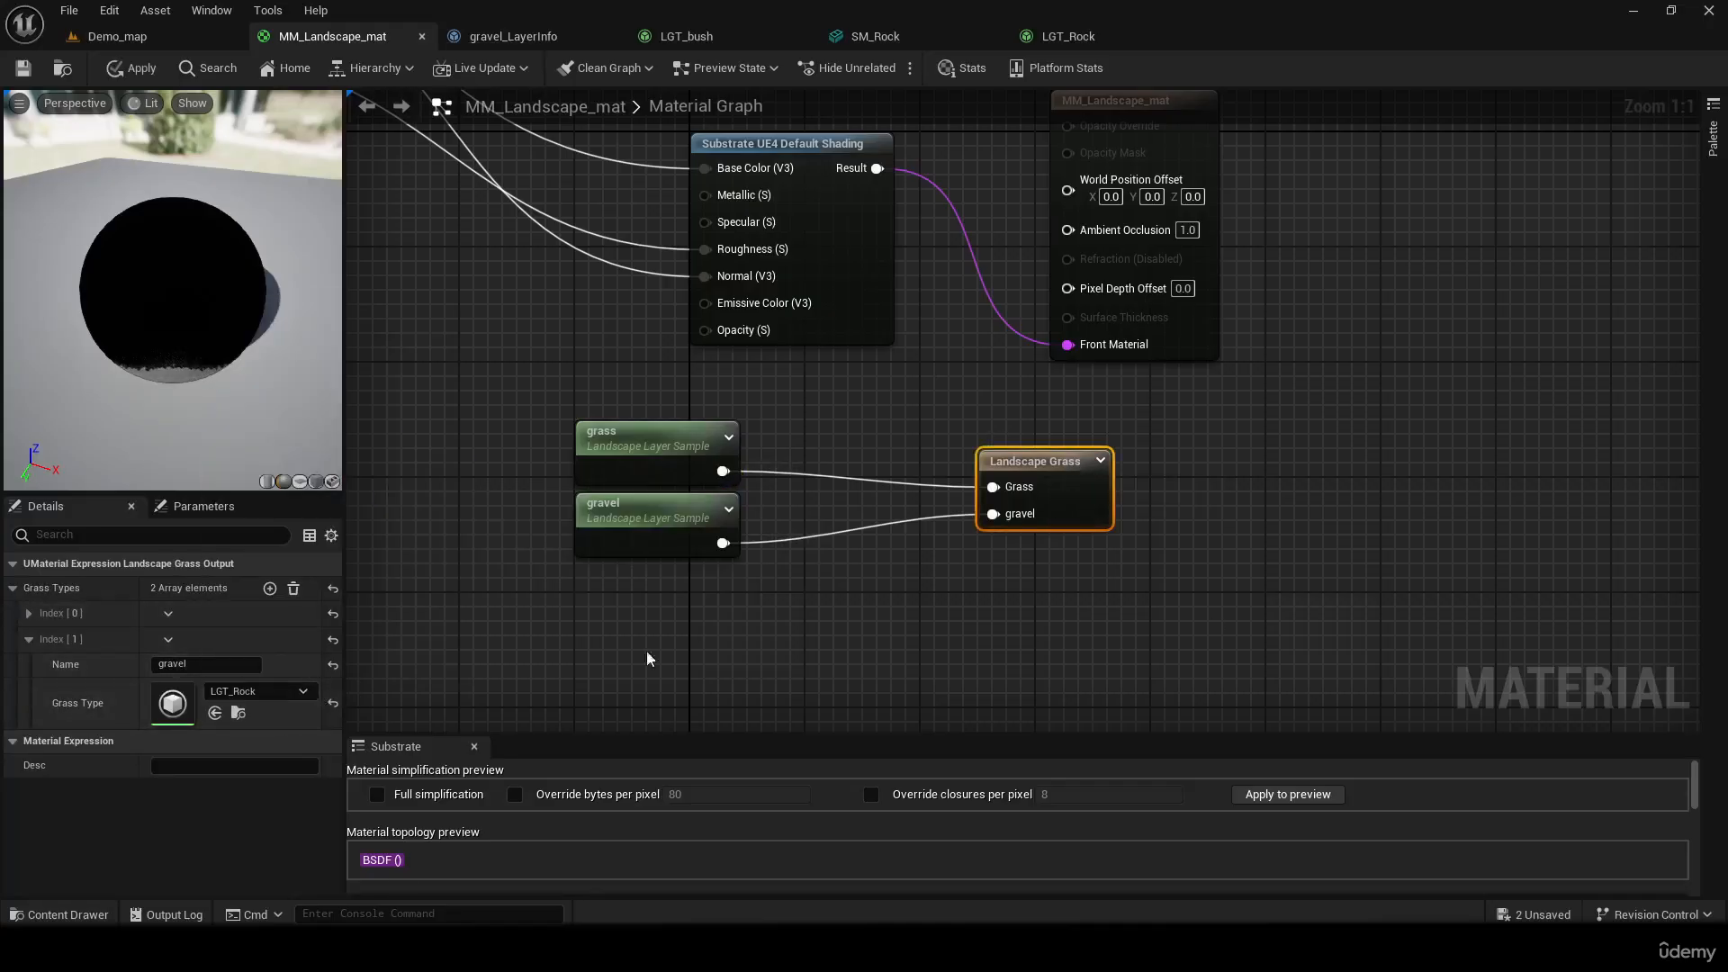
pyautogui.click(22, 67)
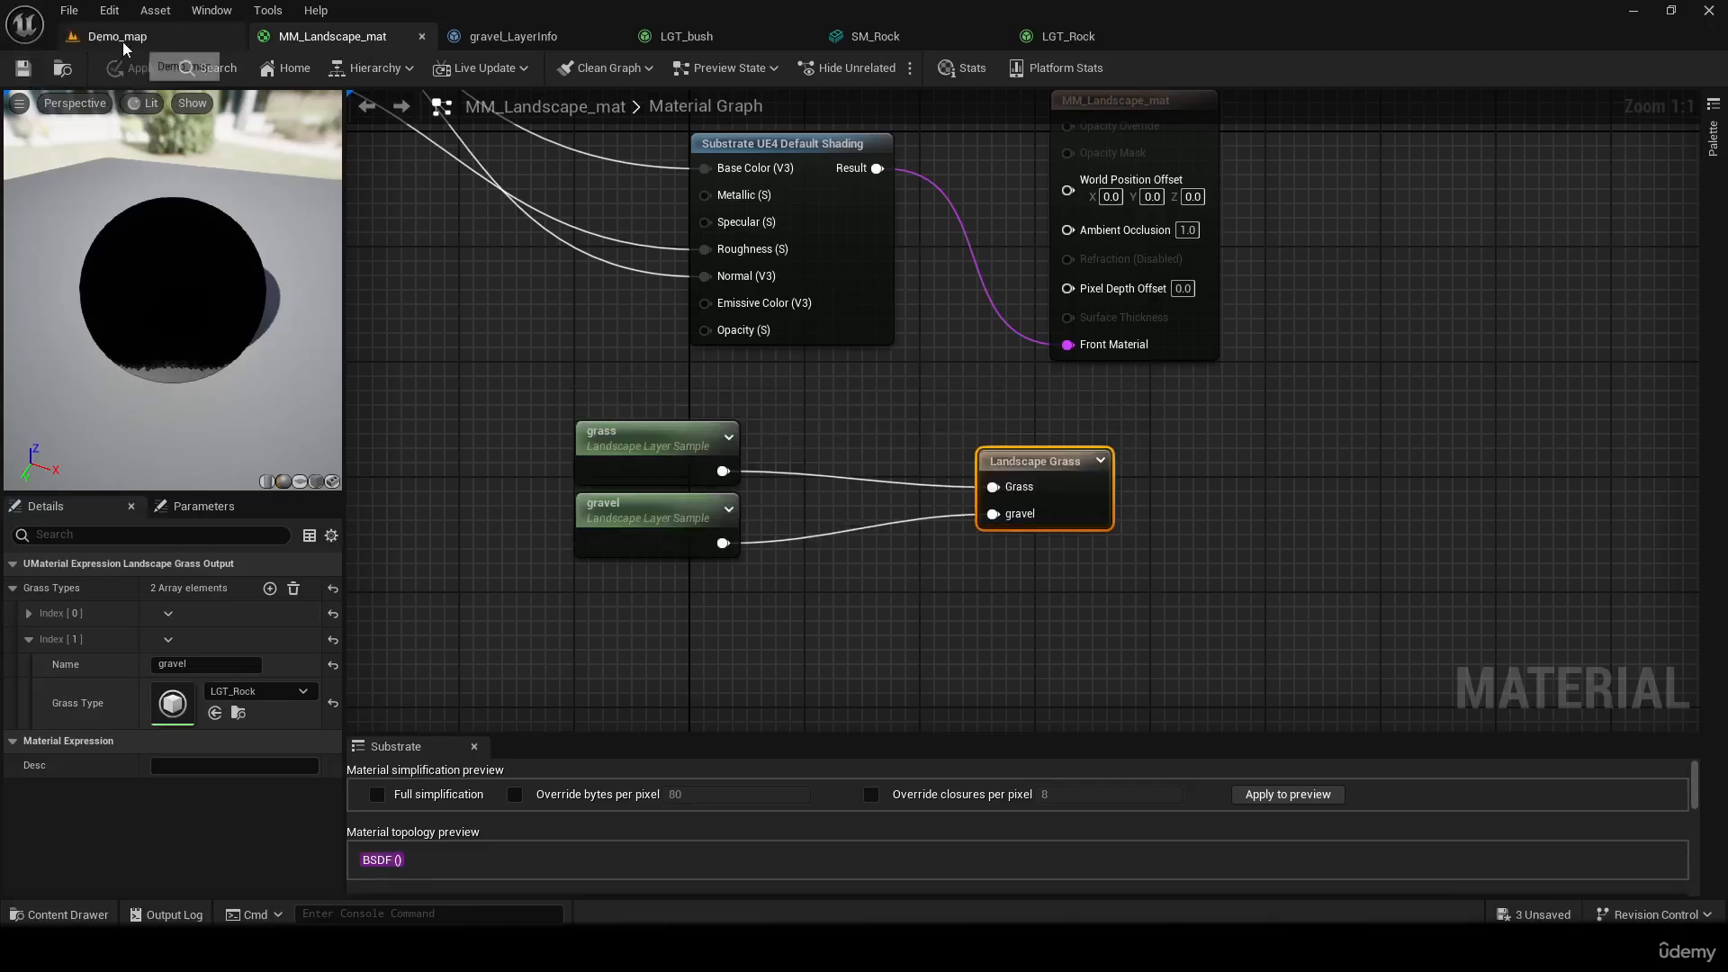
pyautogui.click(117, 36)
# In LGT_Rock, set Grass Density to 4.0 and Scale X to a minimum of 0.1 and maximum of 0.4, save and return to Demo_map
pyautogui.moveTo(880, 493); pyautogui.dragTo(419, 554, button='right')
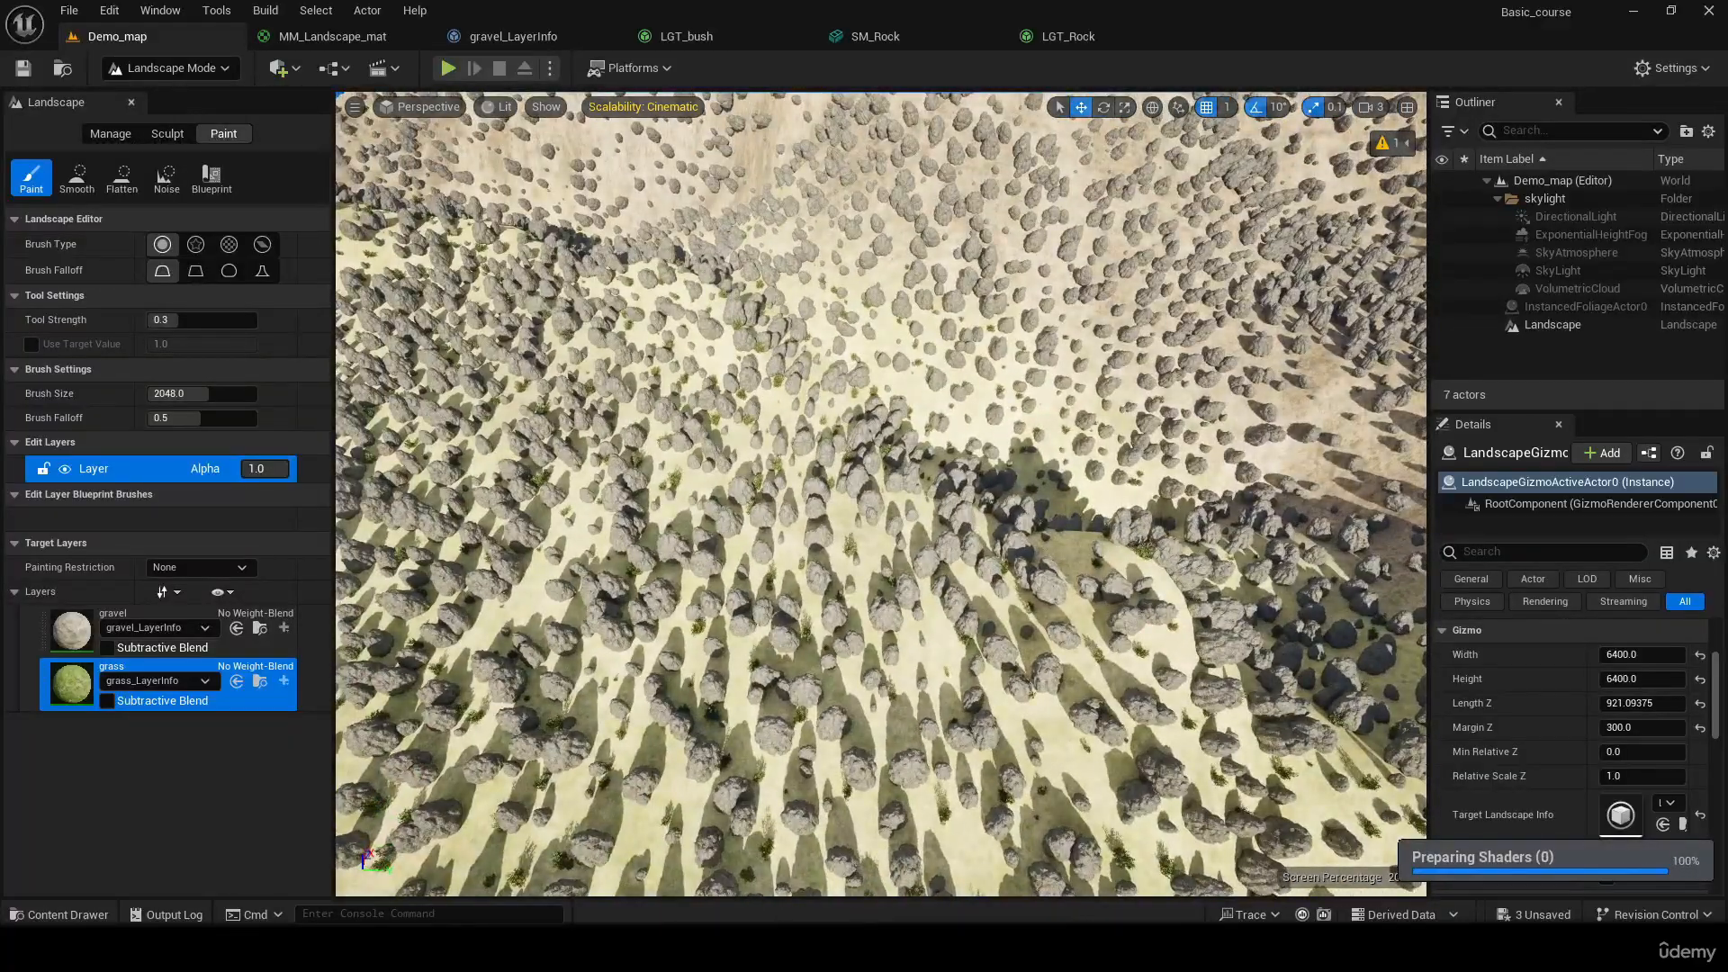
pyautogui.moveTo(882, 504); pyautogui.dragTo(684, 360, button='right')
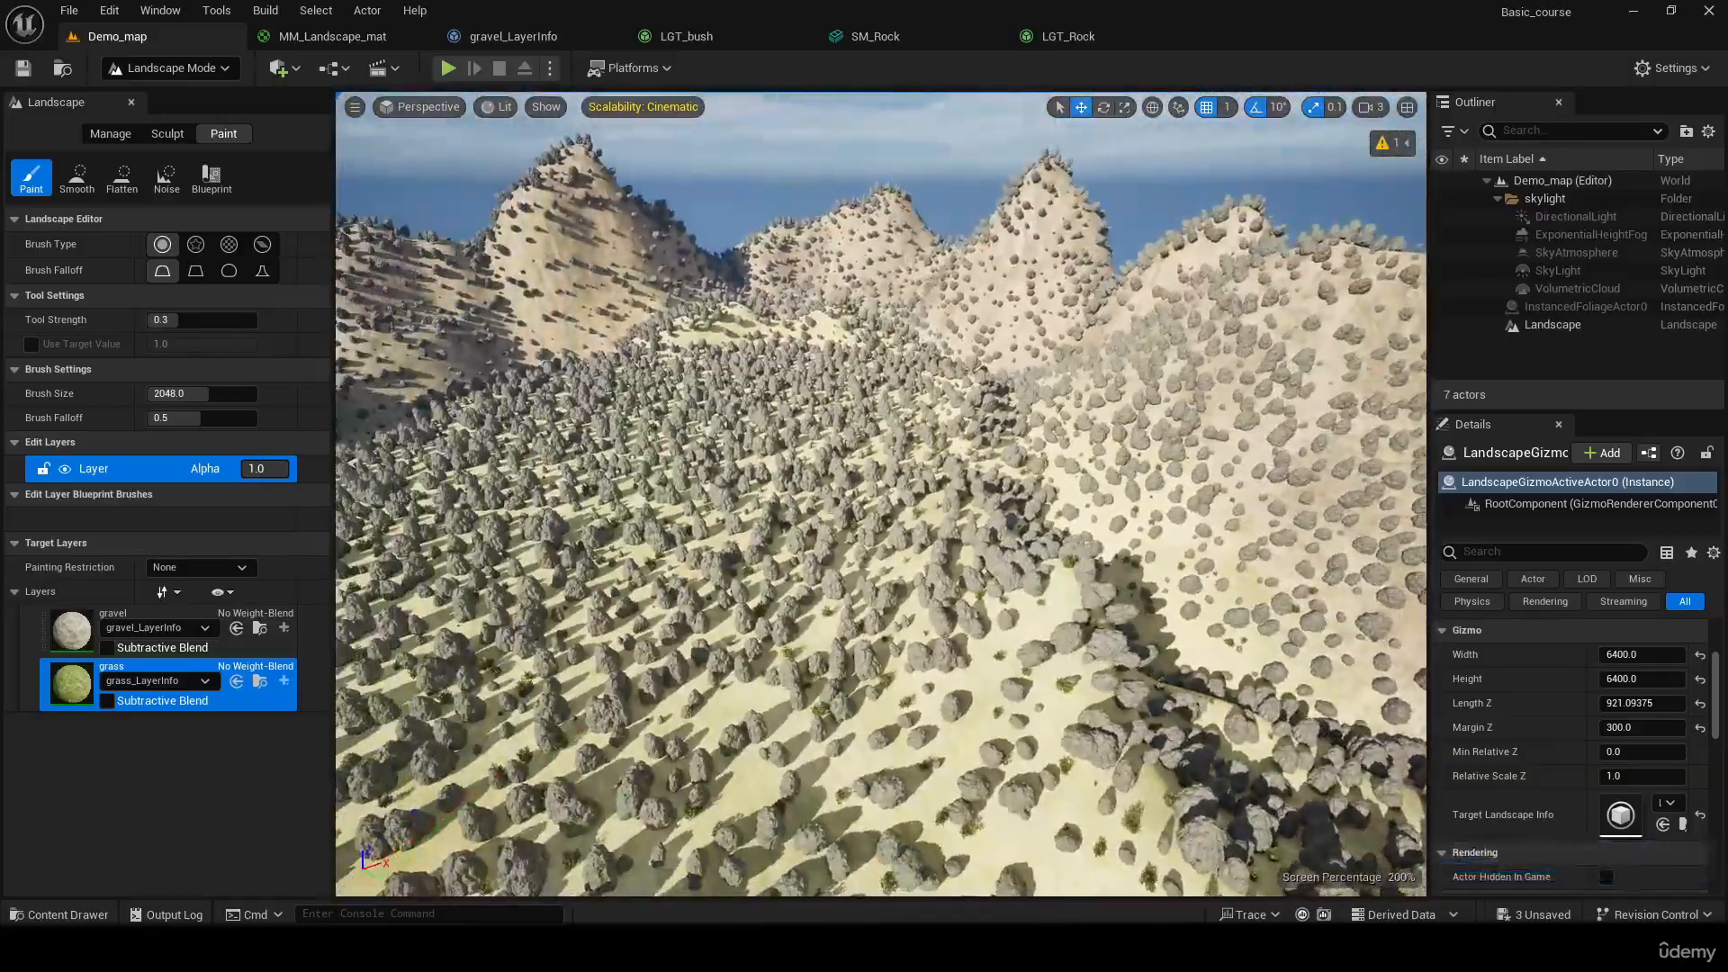
pyautogui.moveTo(961, 370); pyautogui.dragTo(932, 353, button='right')
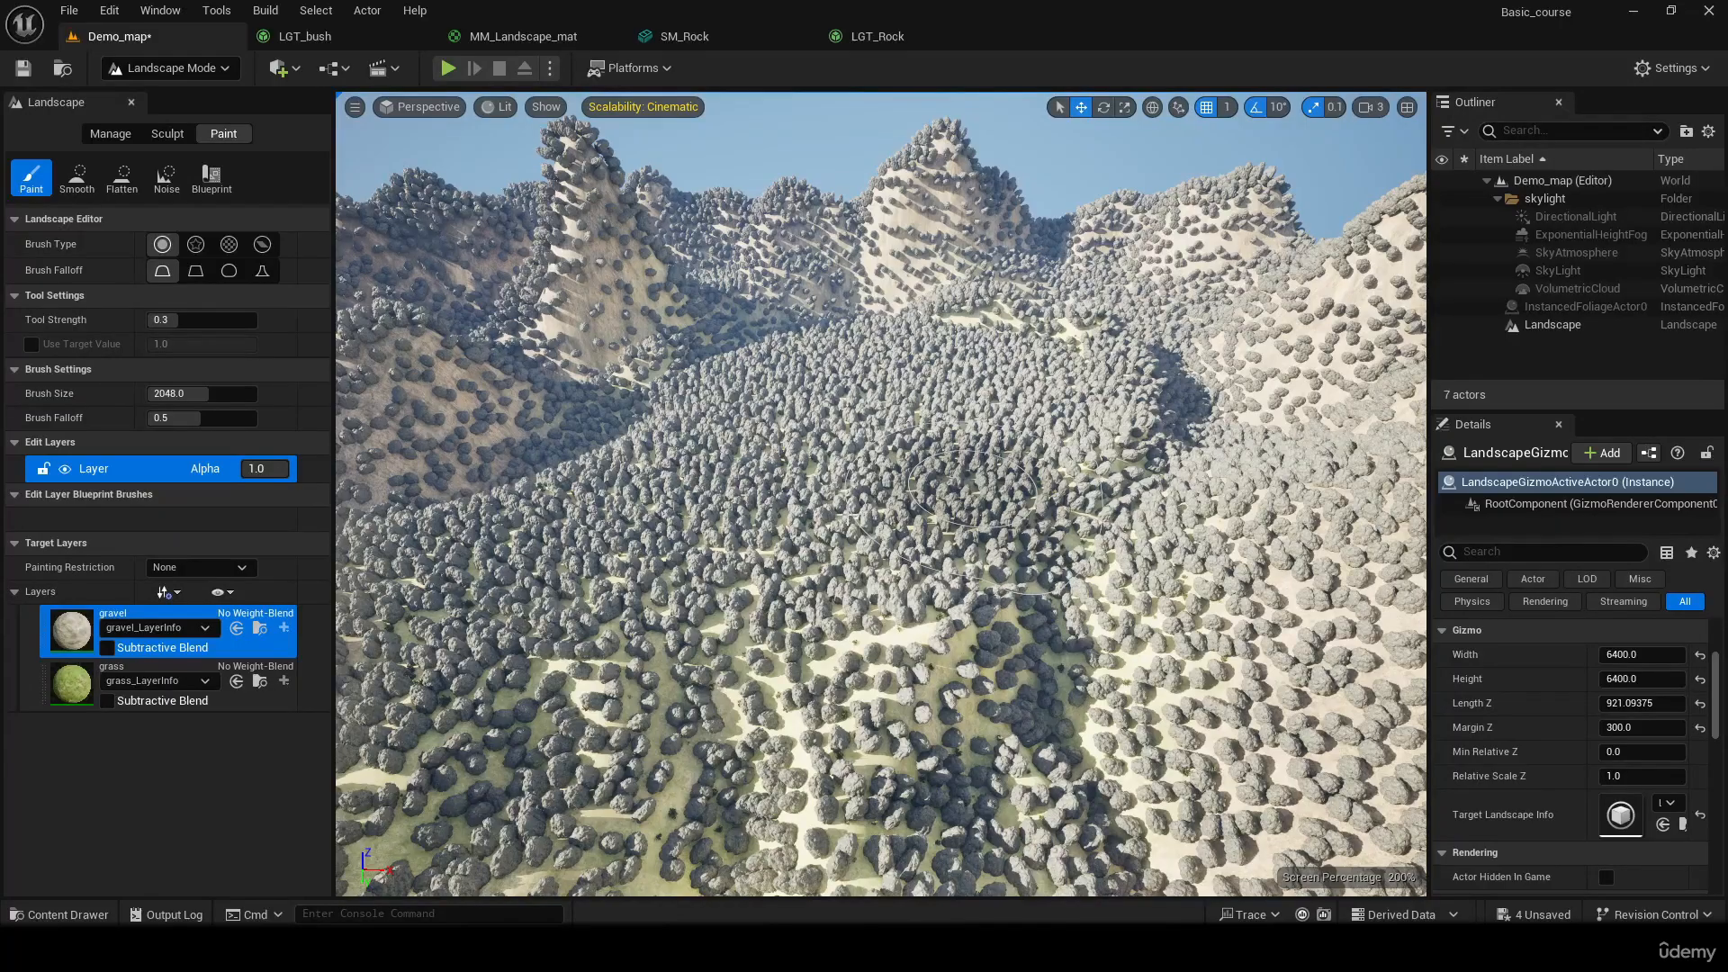
pyautogui.moveTo(848, 516); pyautogui.dragTo(812, 520)
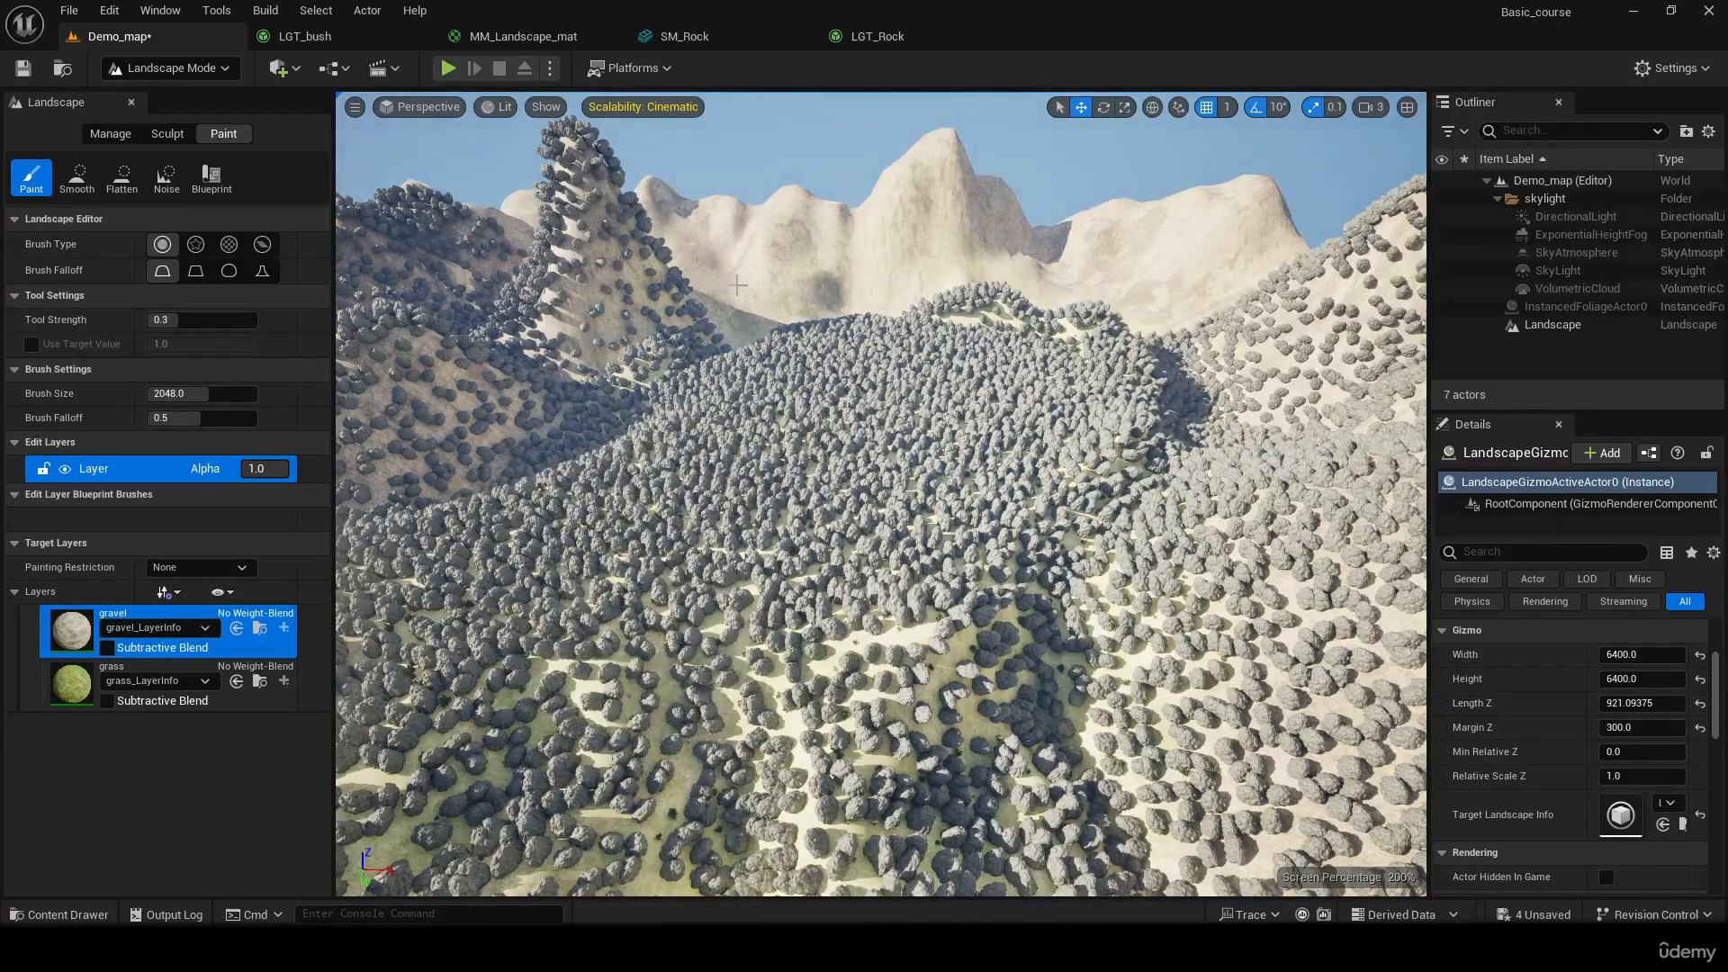
pyautogui.moveTo(812, 520); pyautogui.dragTo(900, 531, button='right')
pyautogui.moveTo(880, 495); pyautogui.dragTo(837, 414, button='right')
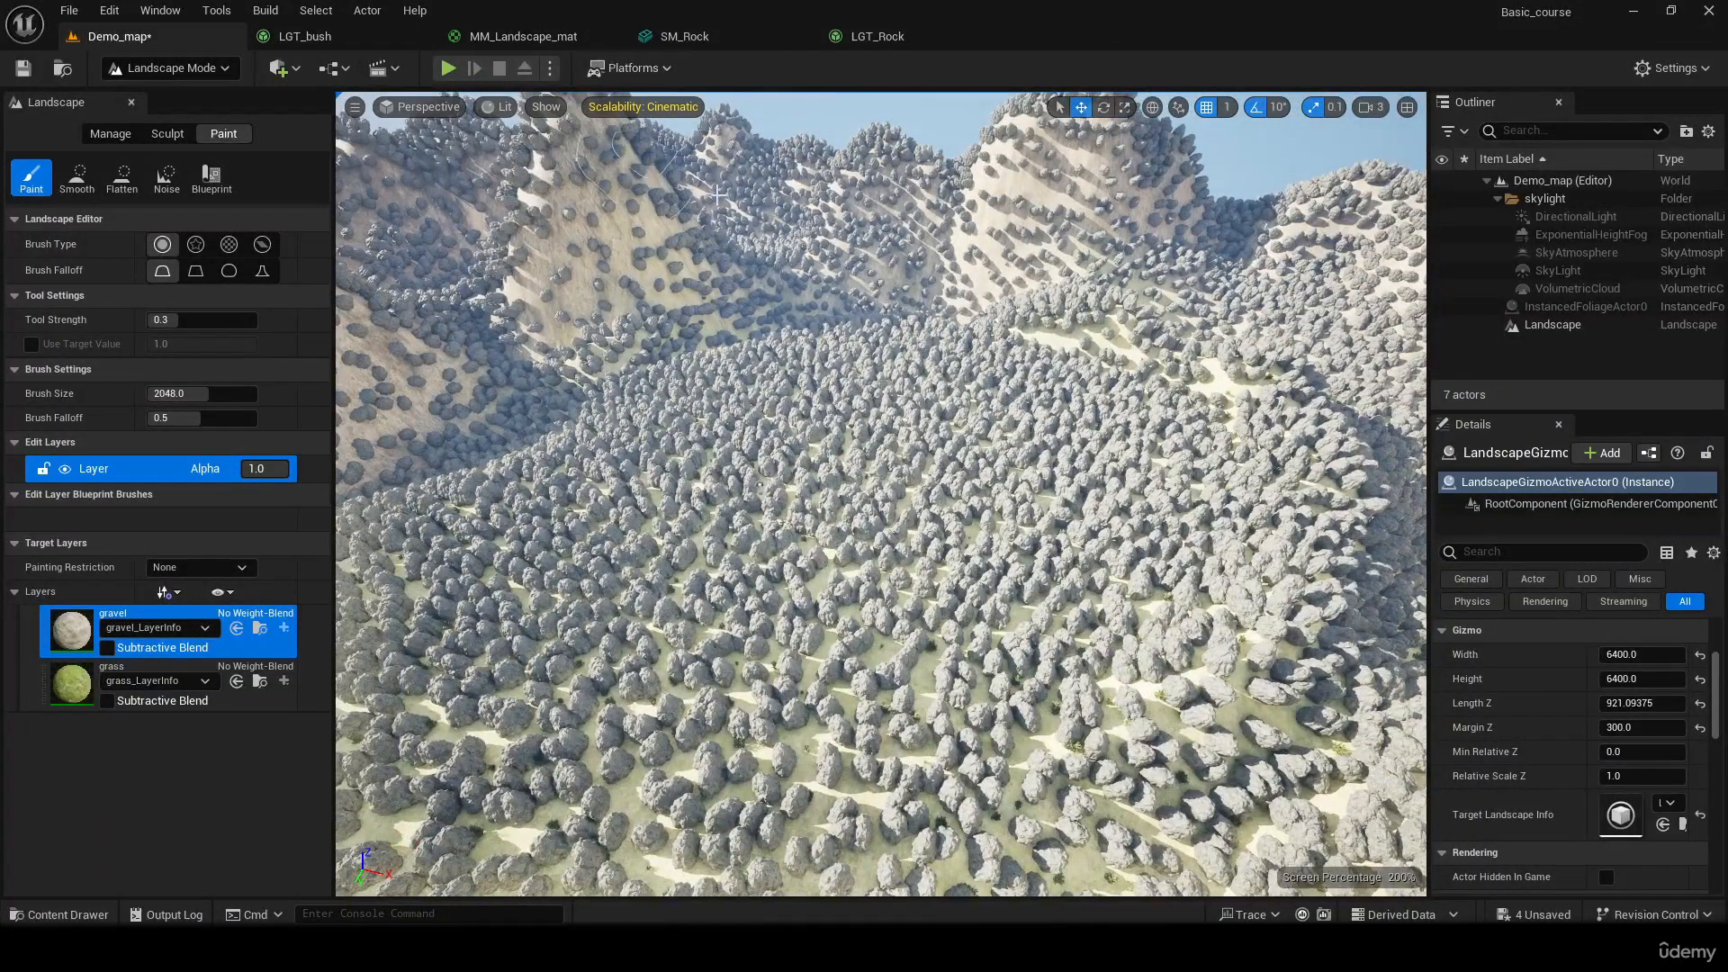
pyautogui.click(894, 32)
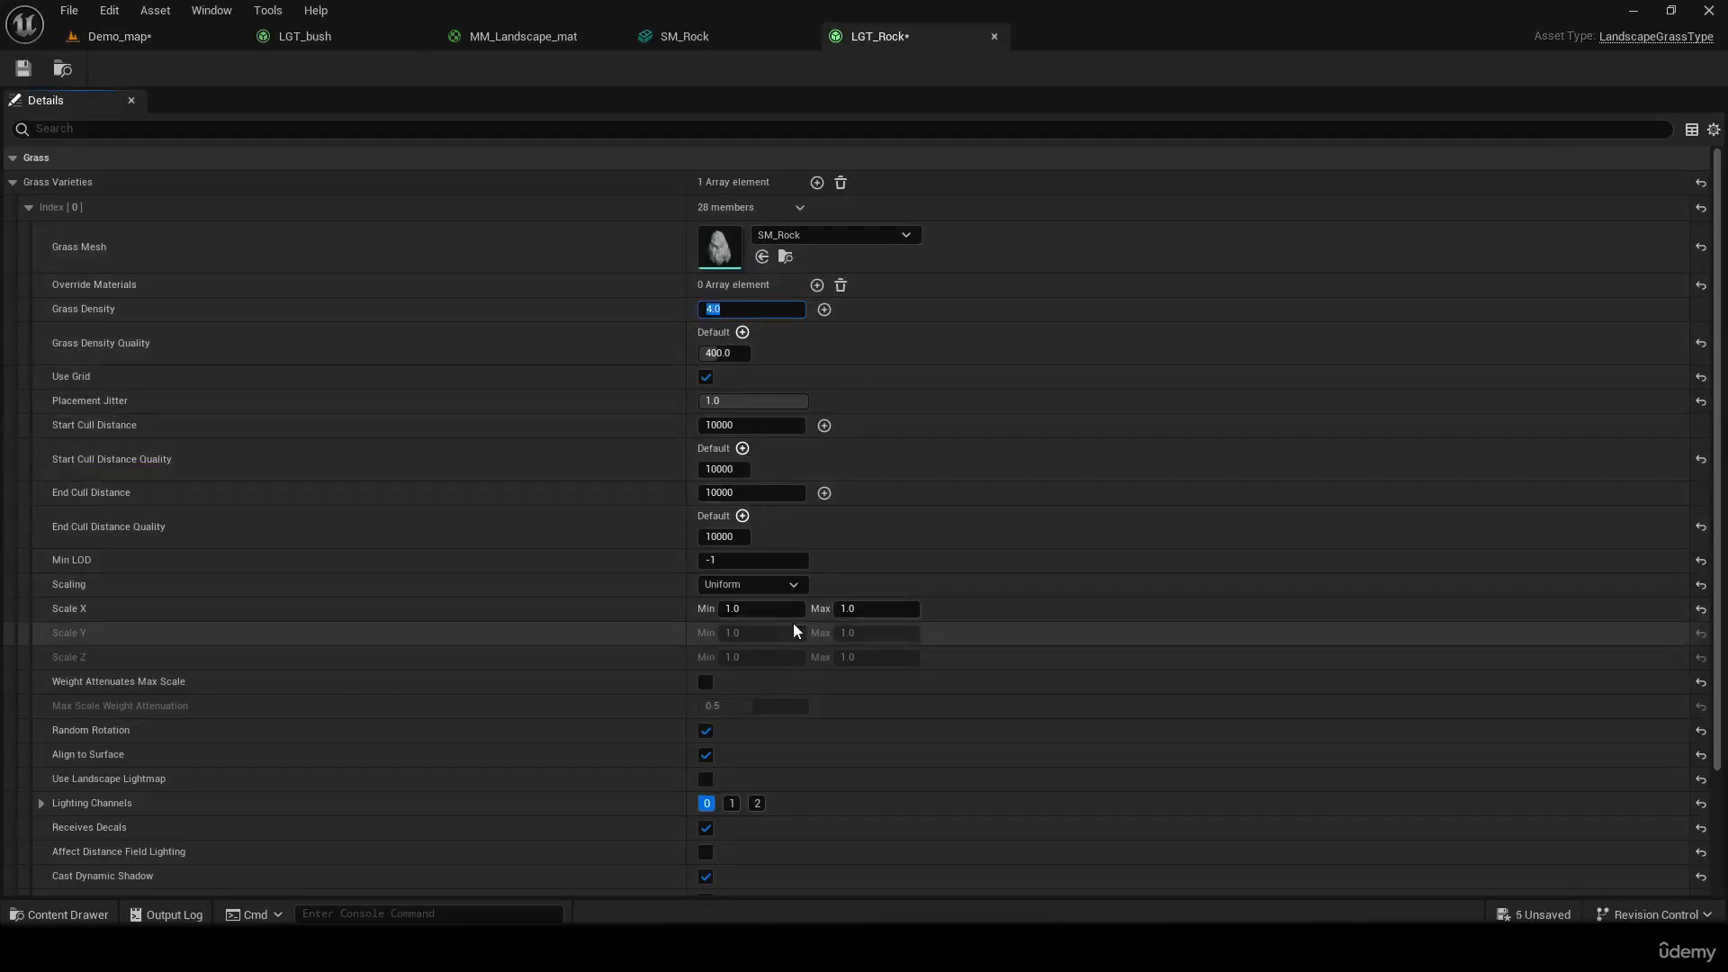
pyautogui.click(756, 614)
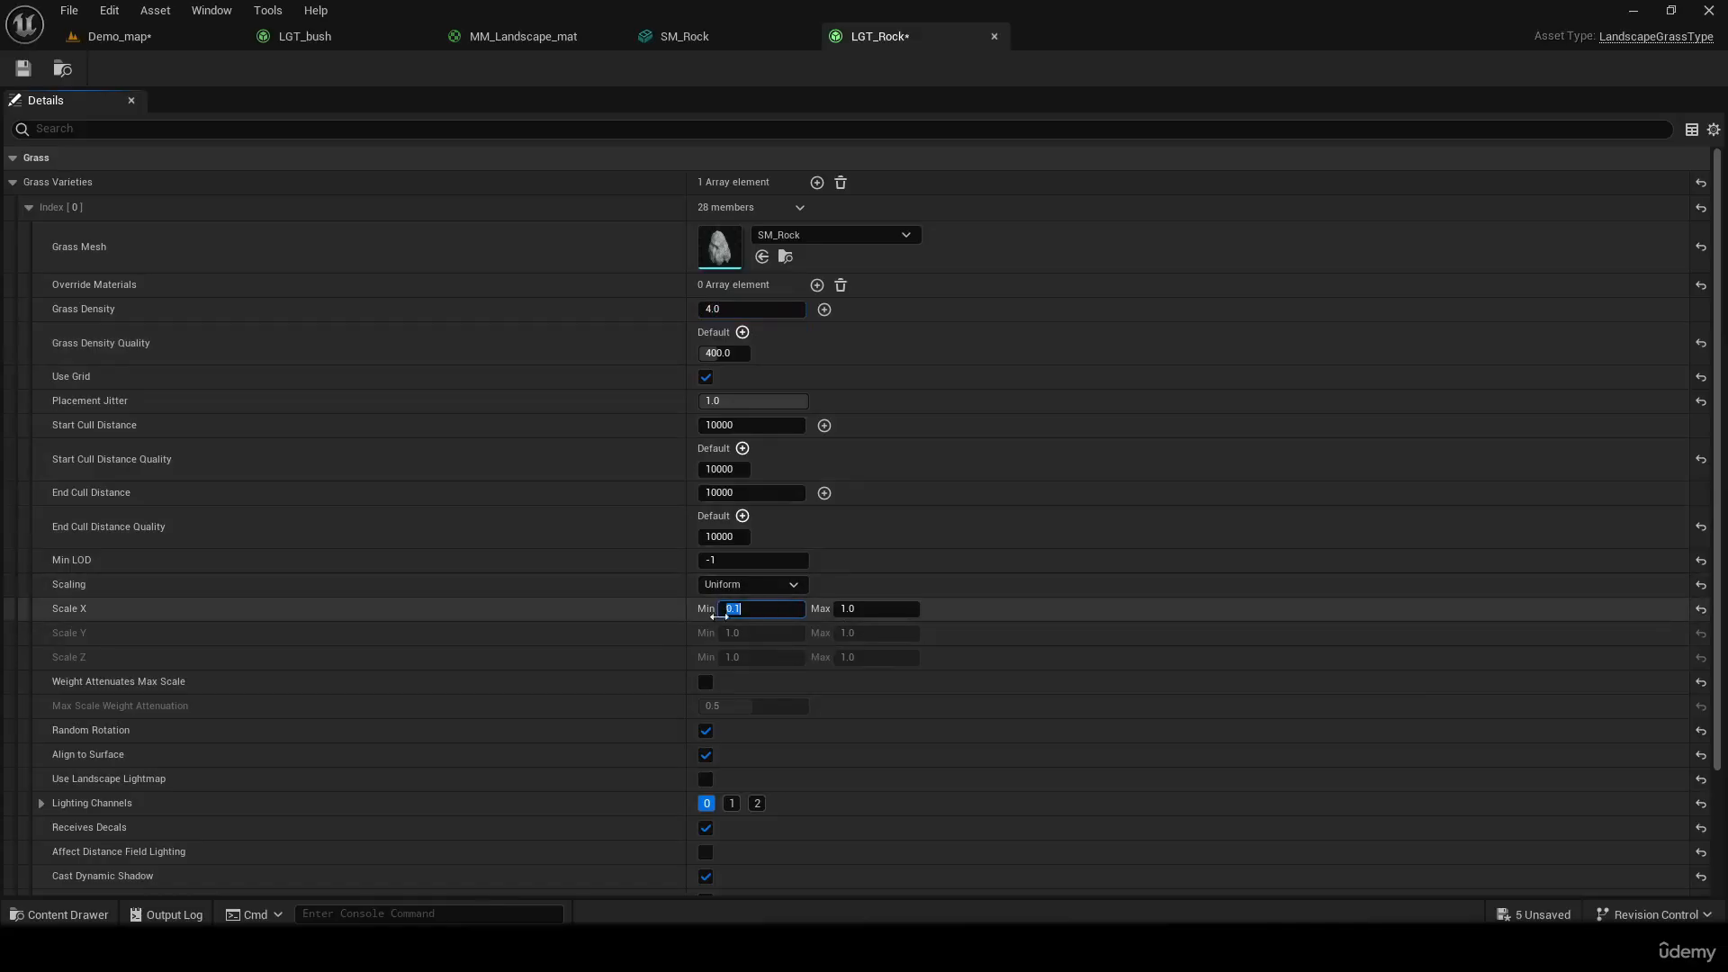
pyautogui.click(872, 610)
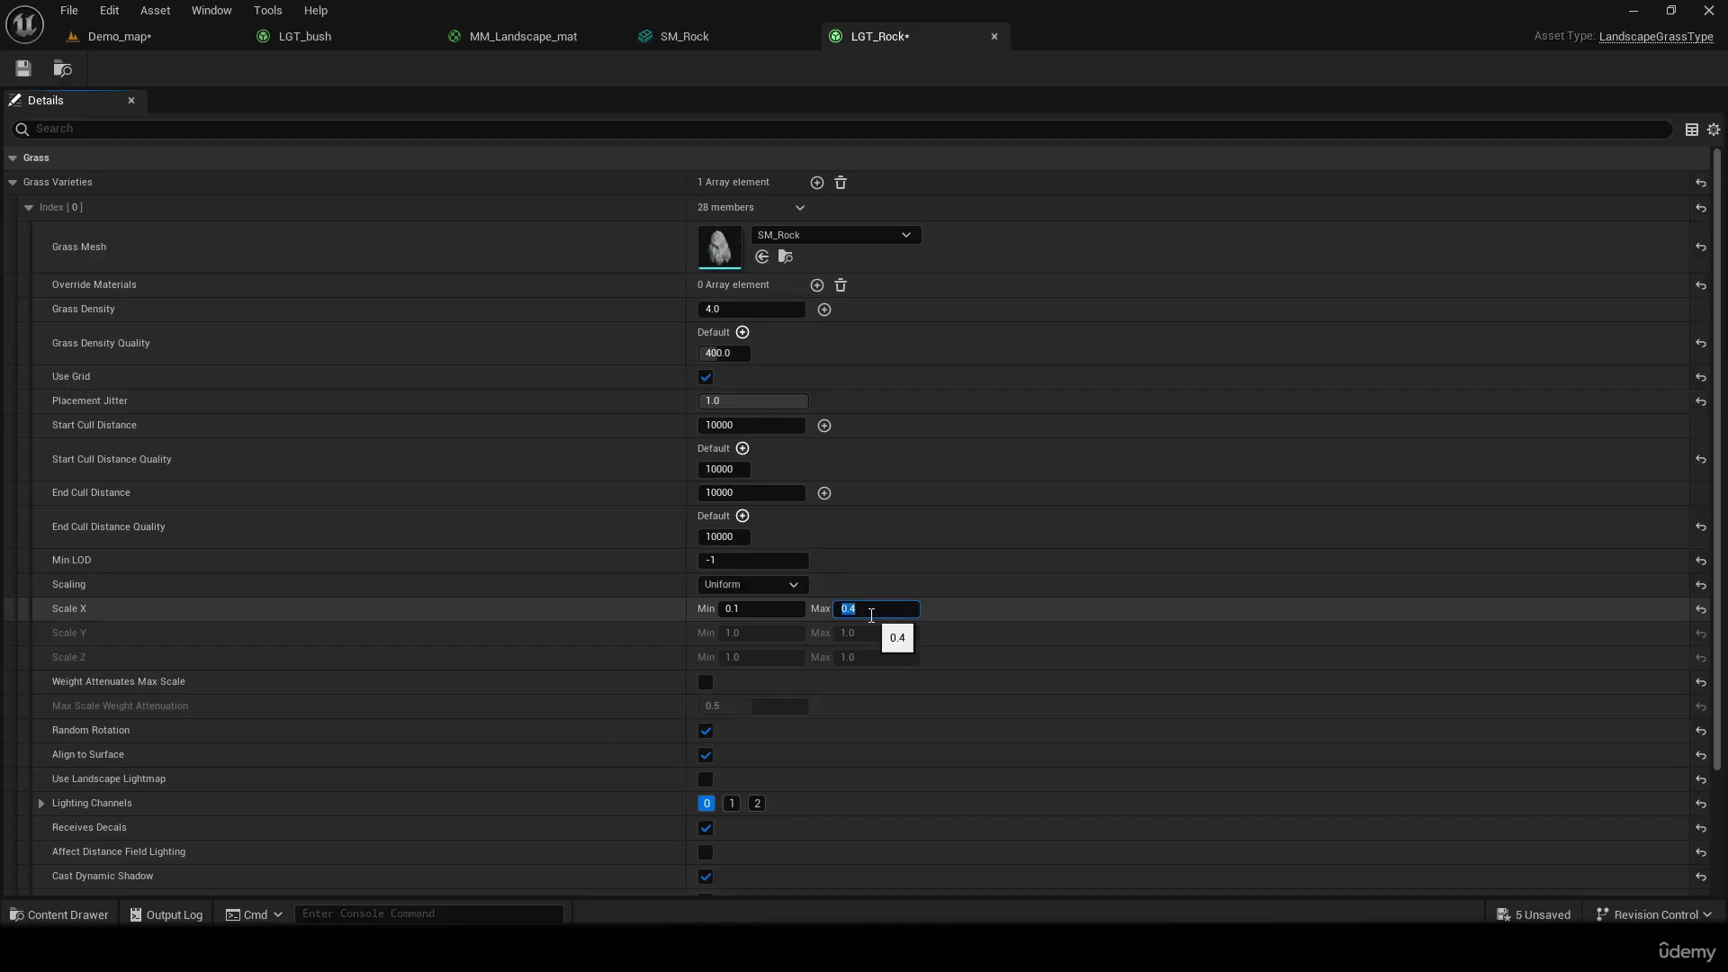
pyautogui.click(185, 47)
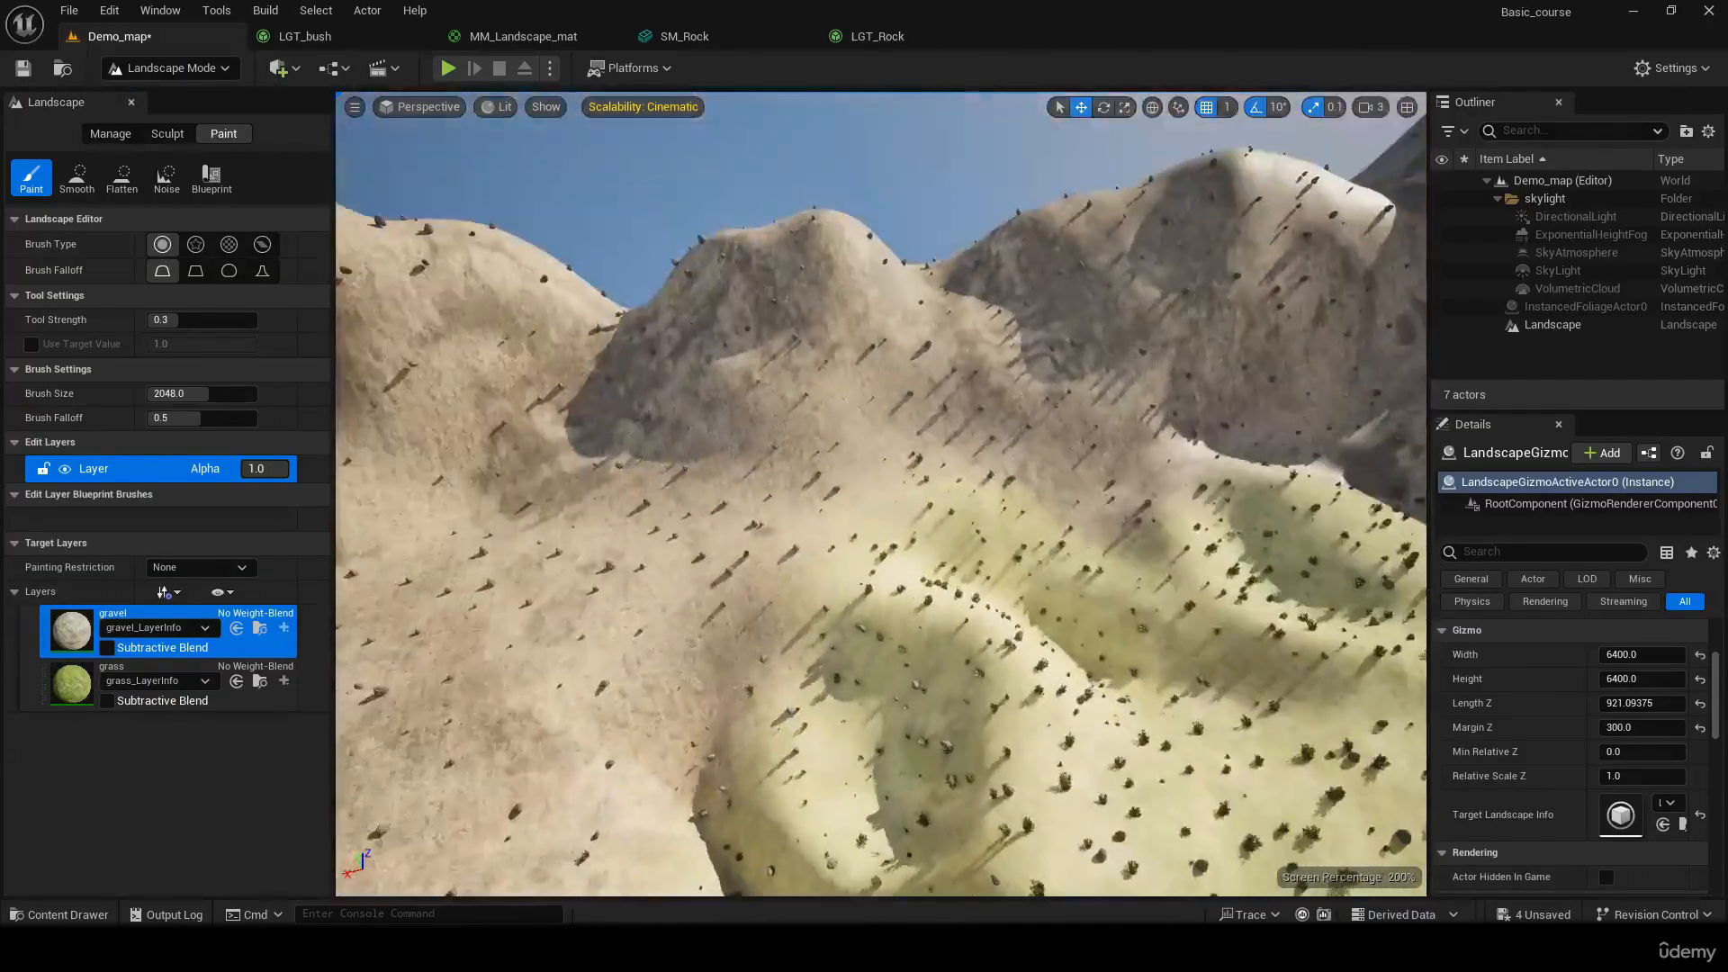
# Close the SM_Rock asset, set LGT_Rock's Grass Density to 10, save it and return to Demo_map
pyautogui.moveTo(881, 494); pyautogui.dragTo(1264, 576, button='right')
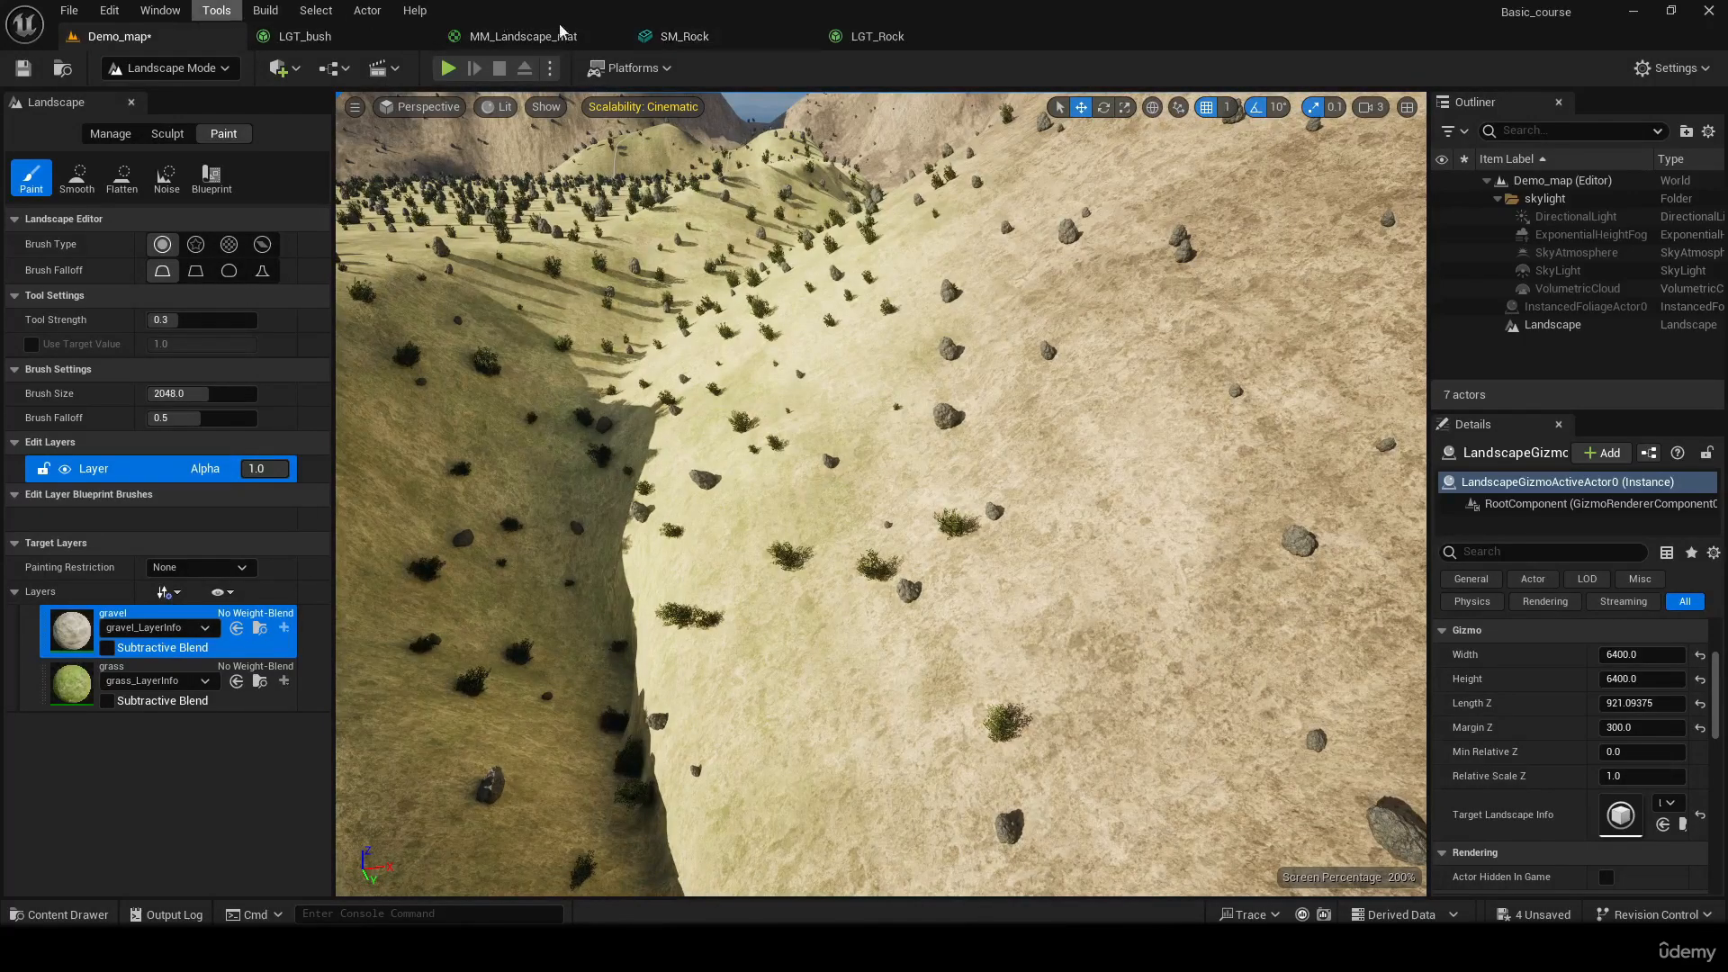
pyautogui.click(683, 35)
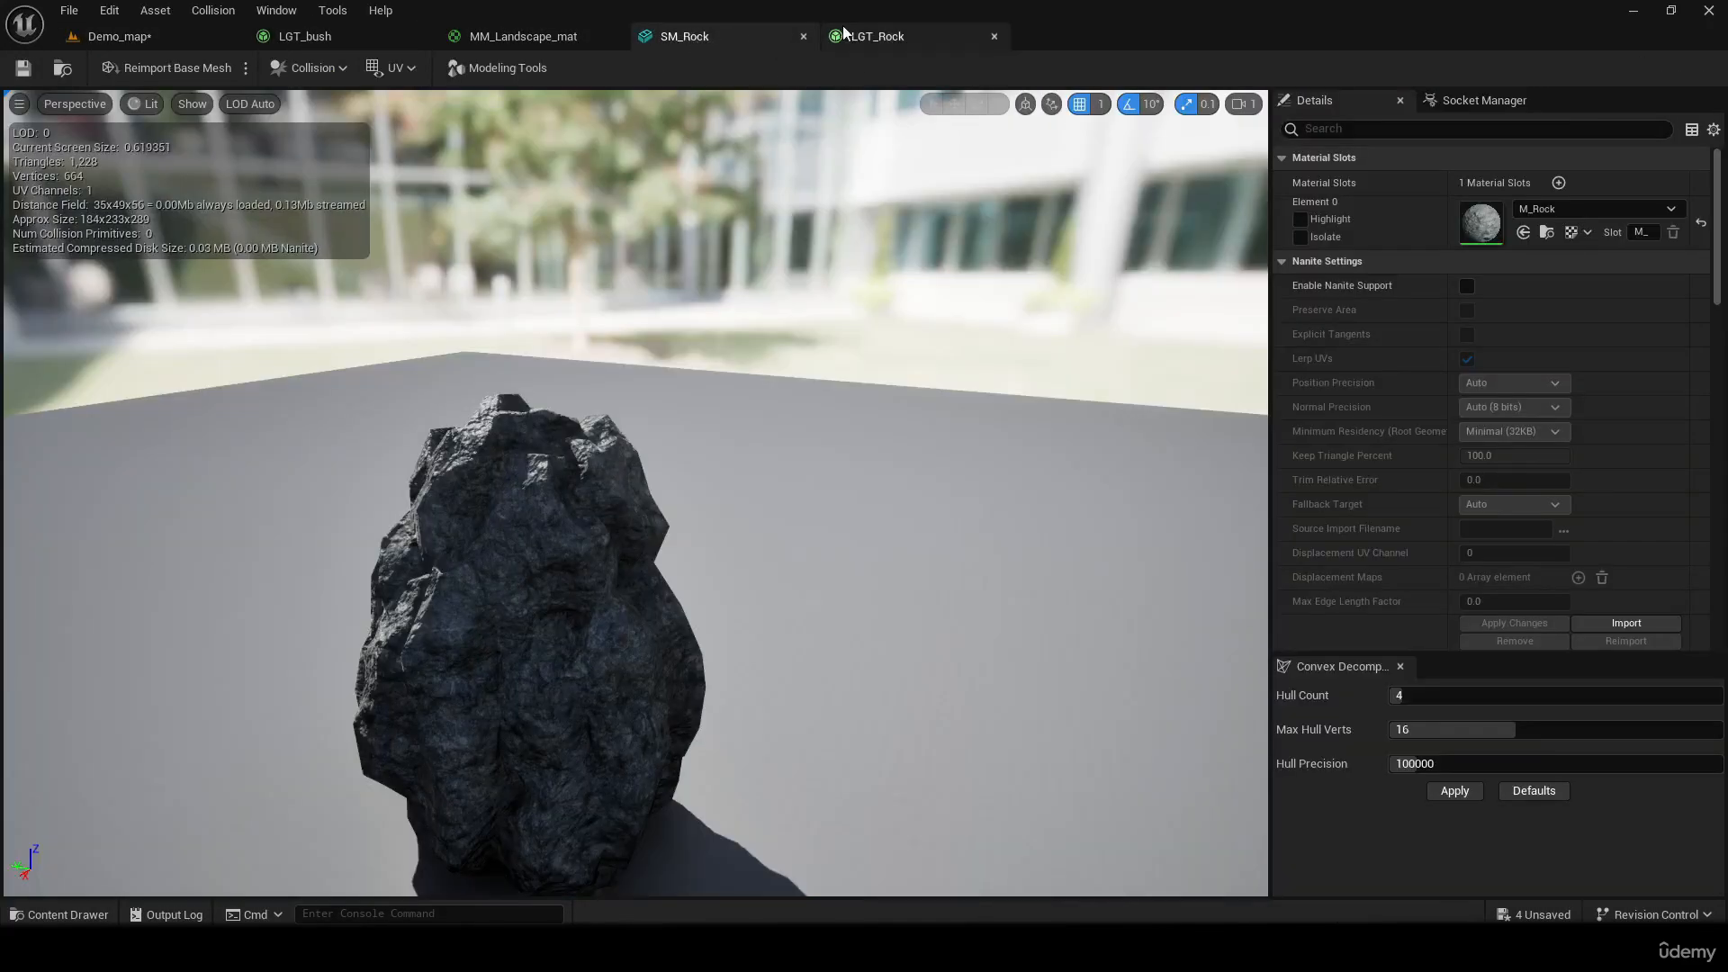
pyautogui.click(877, 37)
pyautogui.click(803, 36)
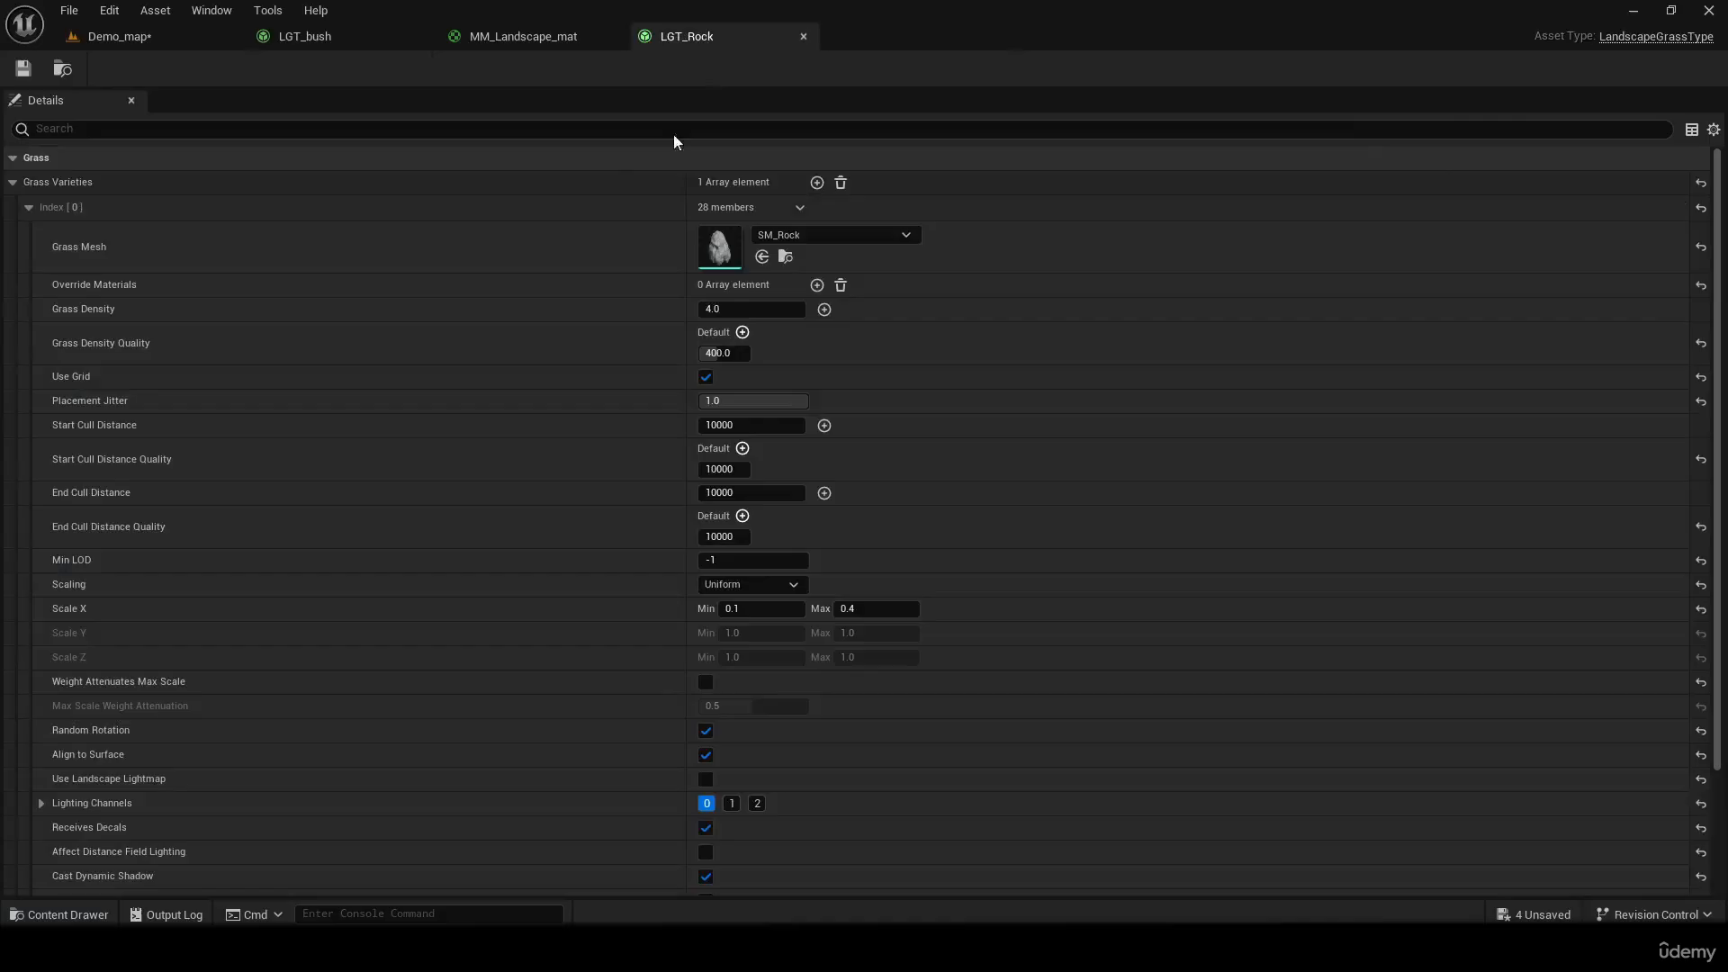
pyautogui.click(747, 308)
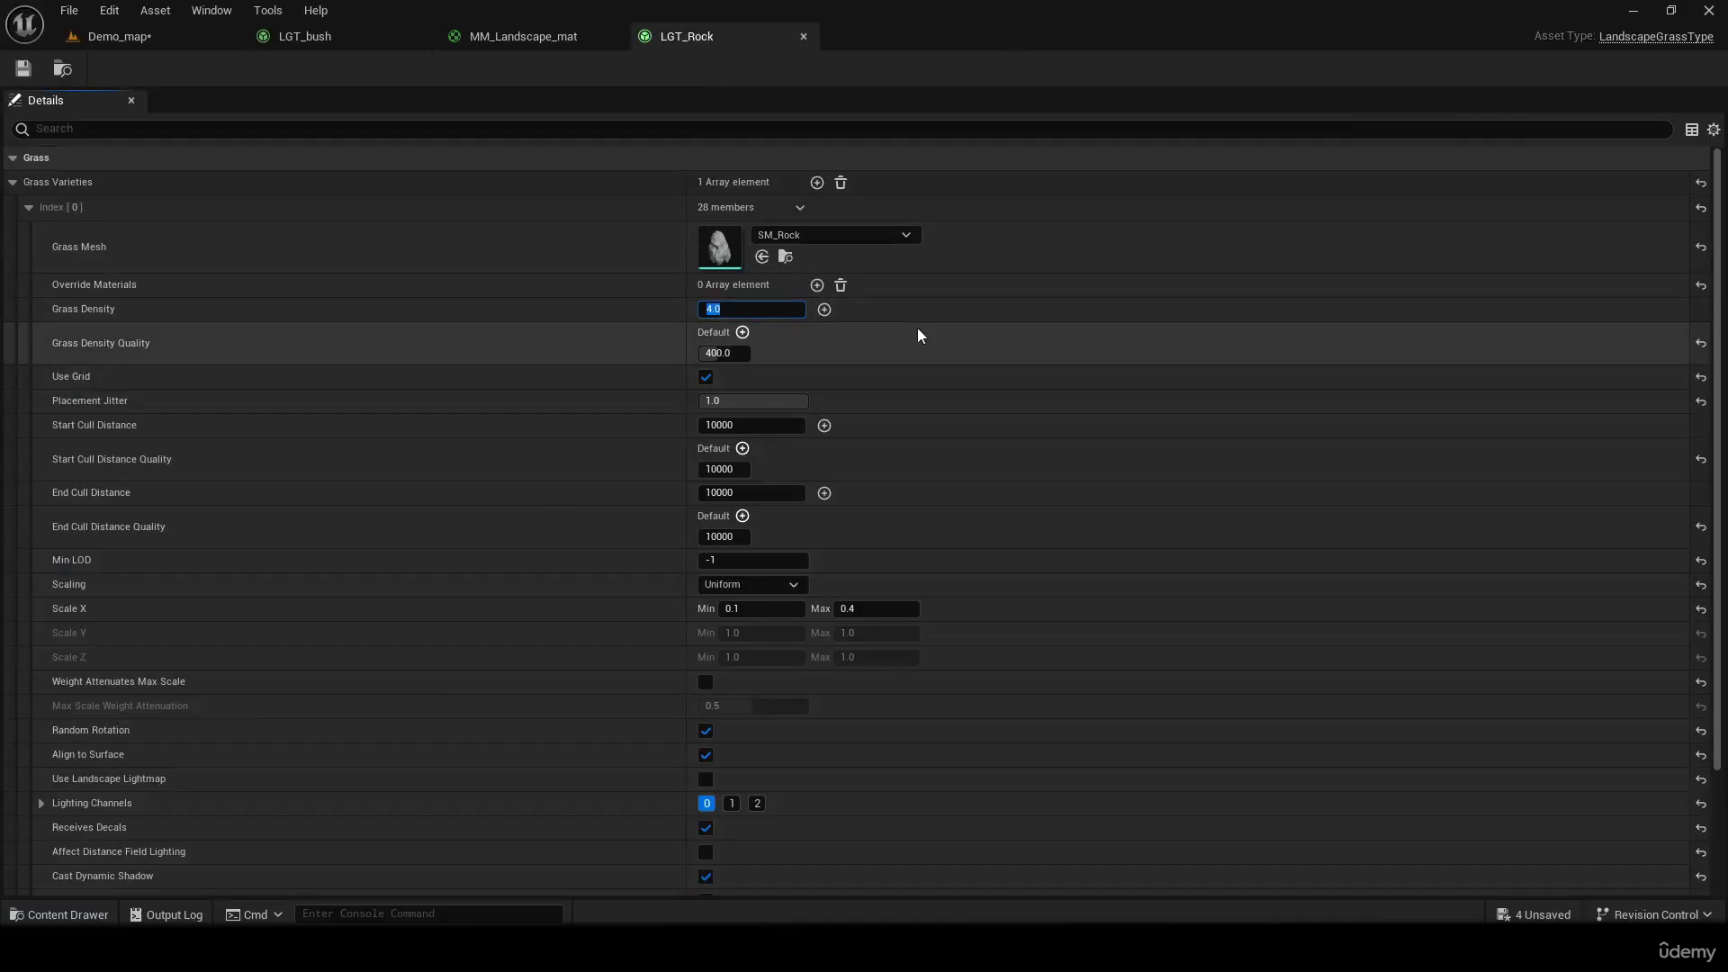
pyautogui.write('10')
pyautogui.press('Return')
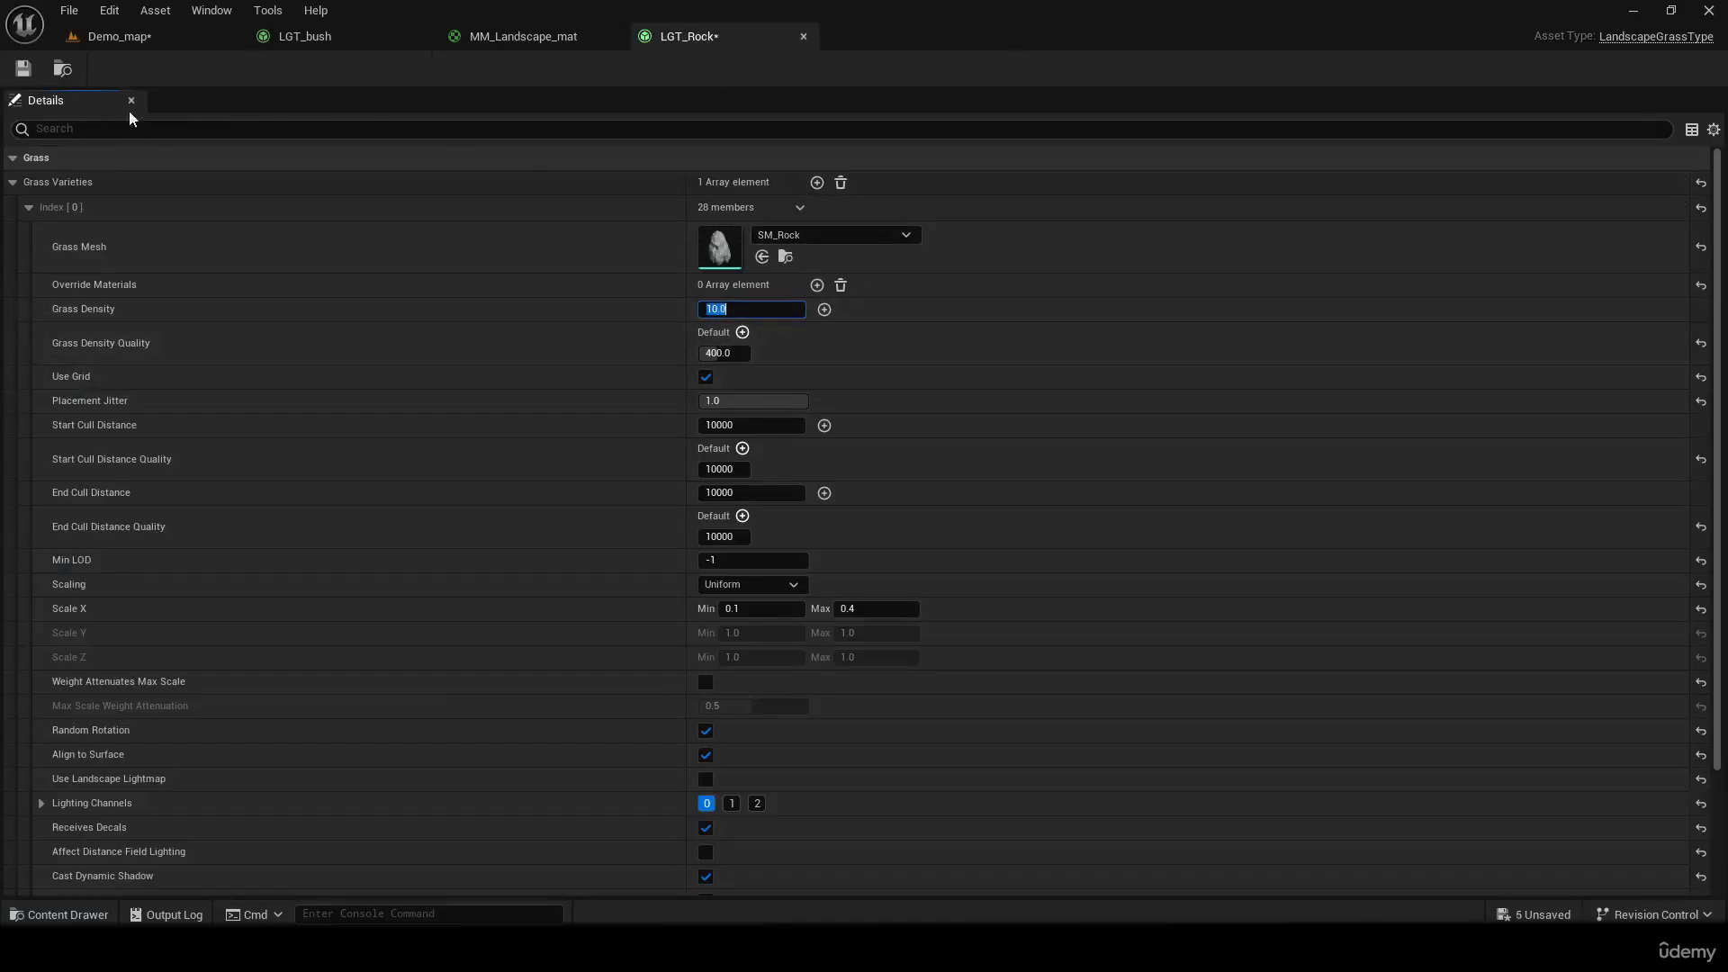
pyautogui.click(23, 69)
pyautogui.click(120, 36)
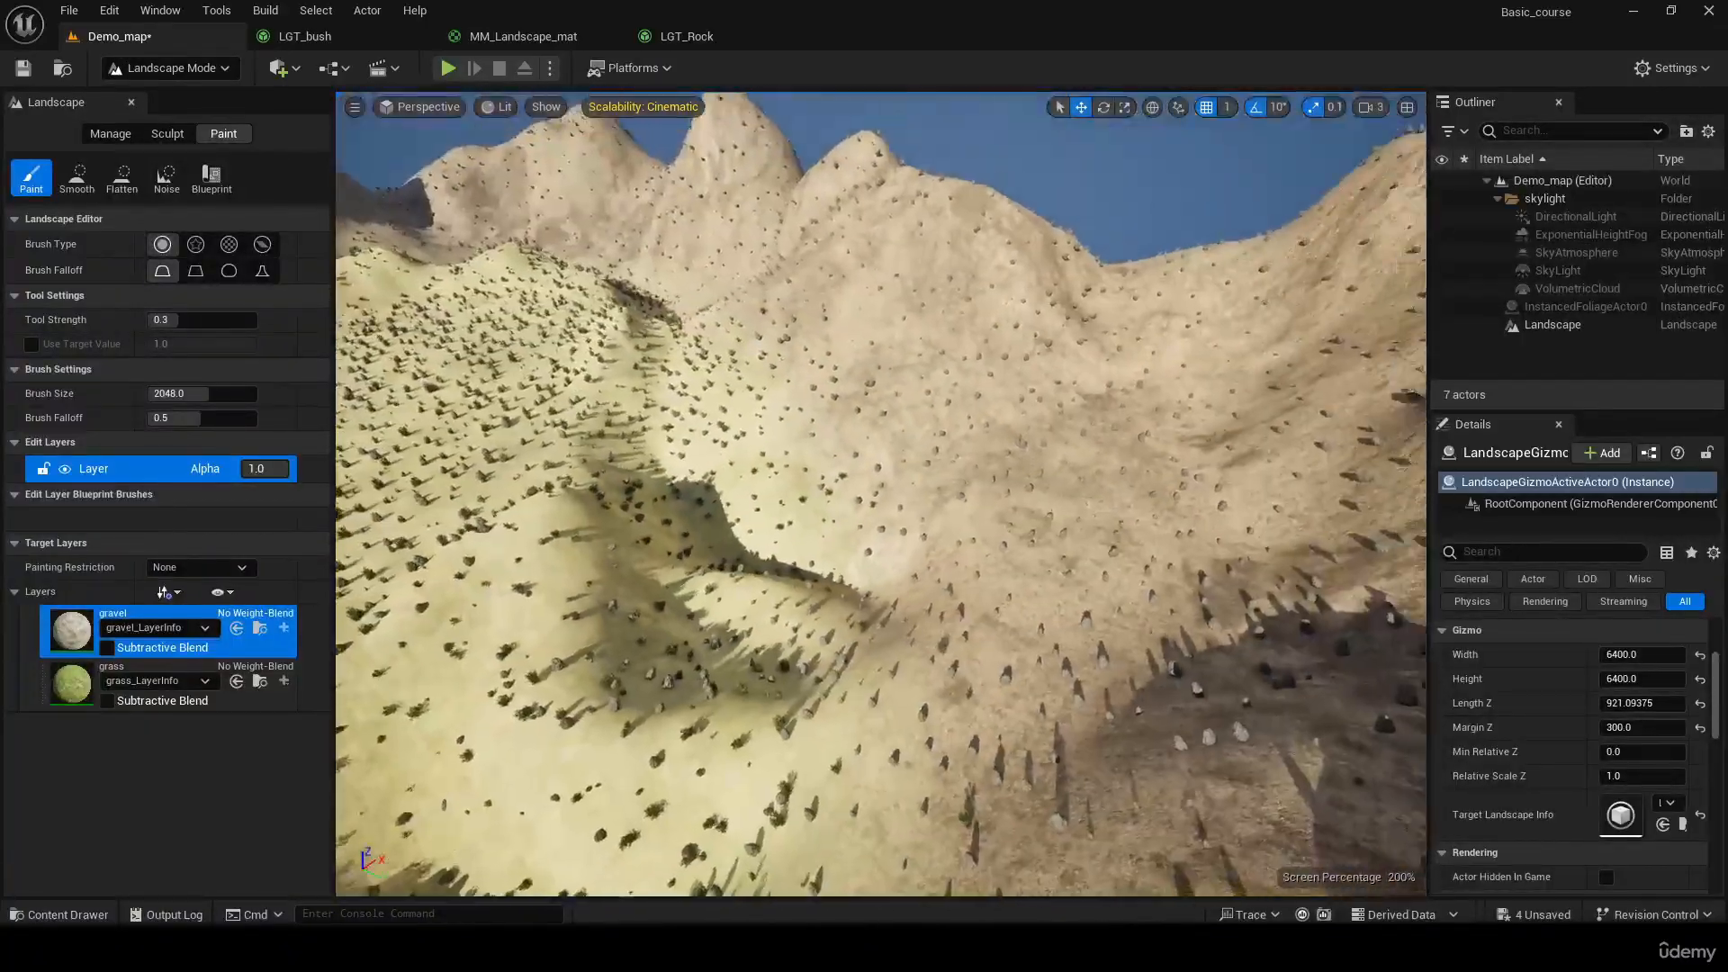
# Change the Scaling mode of the LGT_Rock grass variety to Free
pyautogui.press('w')
pyautogui.moveTo(880, 493); pyautogui.dragTo(1179, 594, button='right')
pyautogui.press('s')
pyautogui.press('s')
pyautogui.click(700, 40)
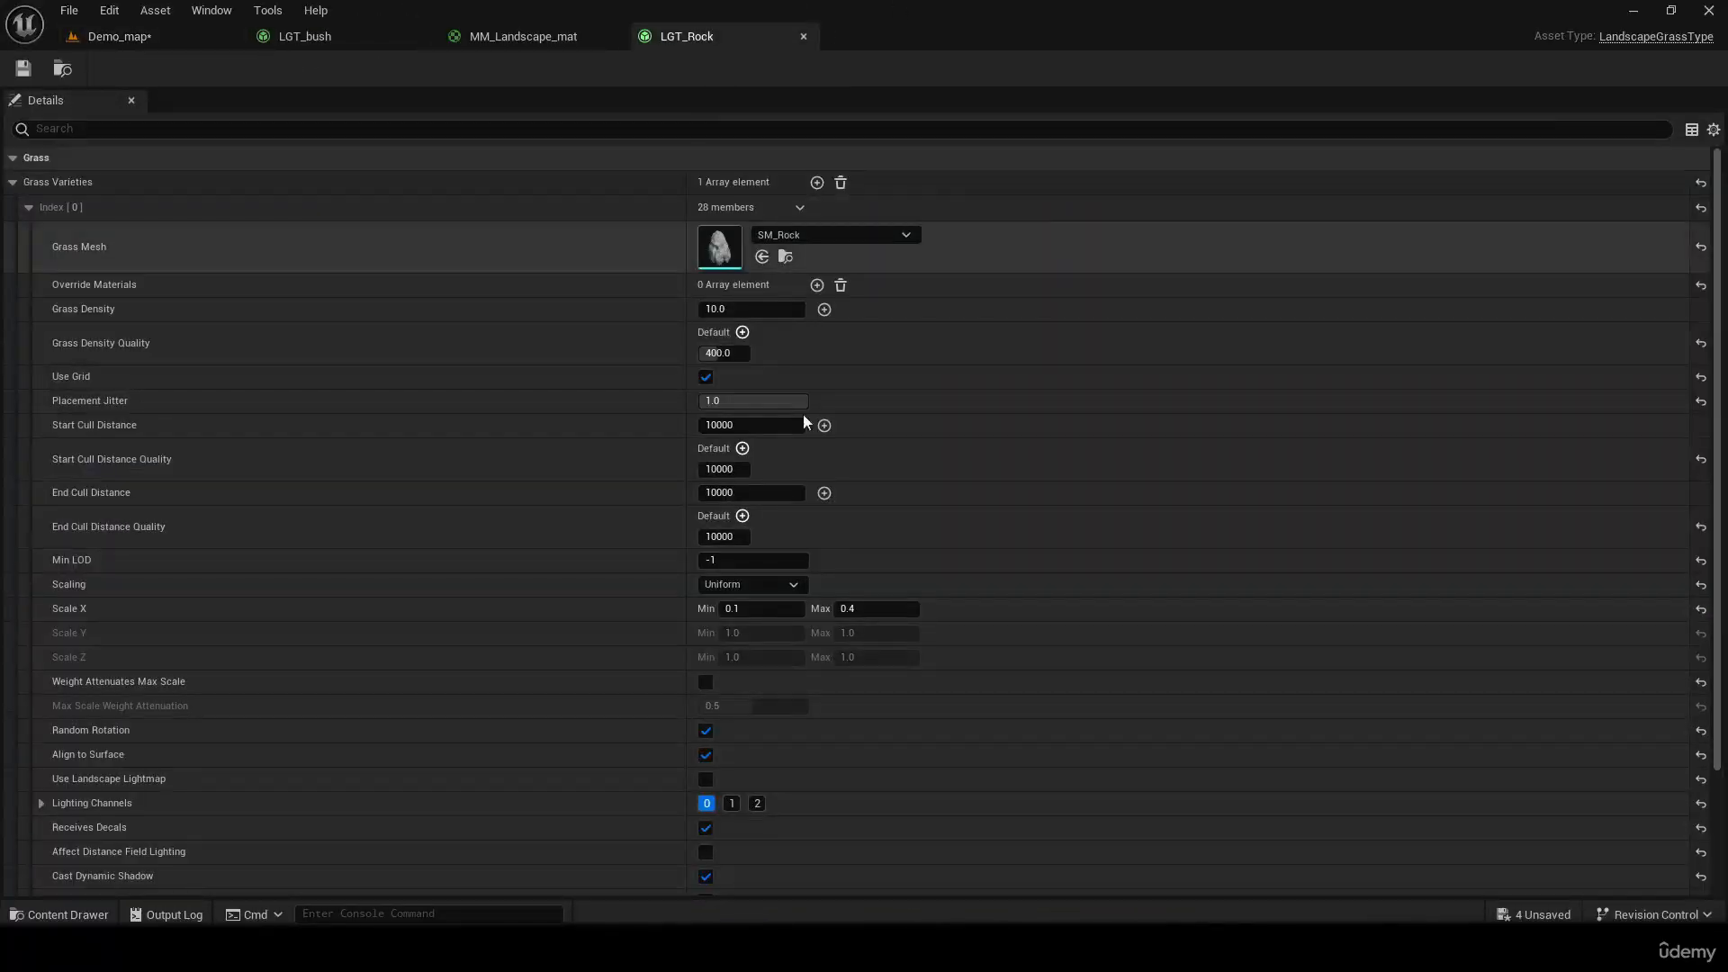
pyautogui.click(769, 584)
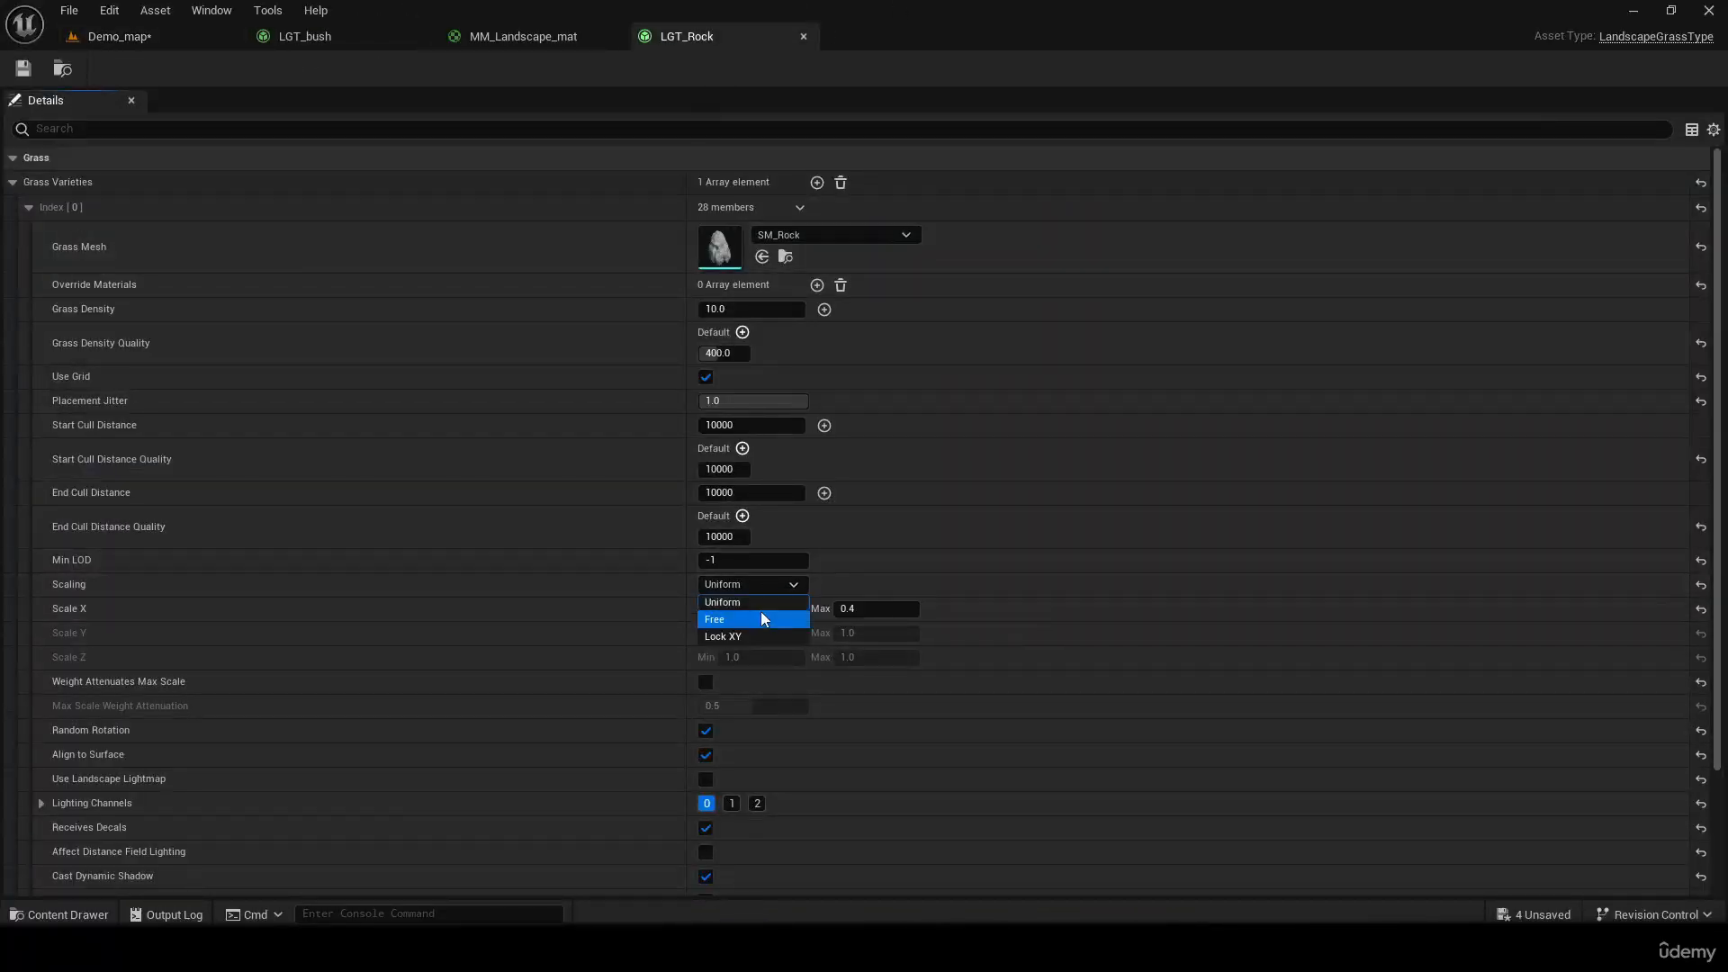
pyautogui.click(759, 611)
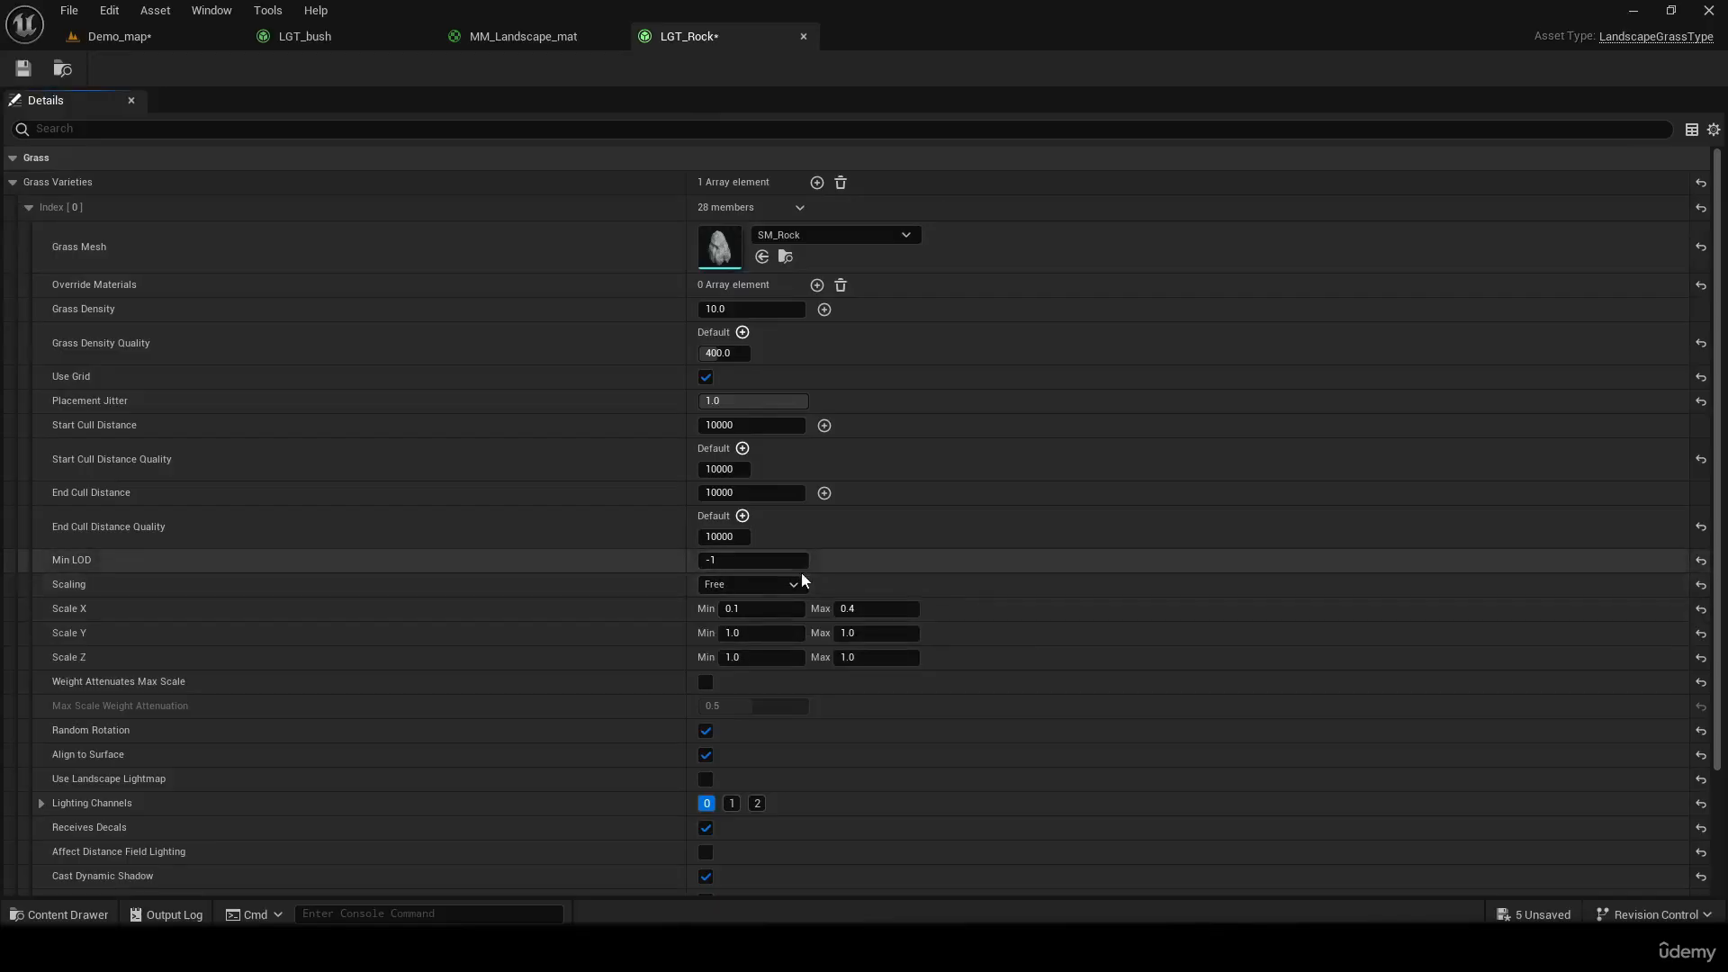
# Set both Scale Y and Scale Z to a minimum of 0.1 and maximum of 0.4, save LGT_Rock and return to Demo_map
pyautogui.click(777, 634)
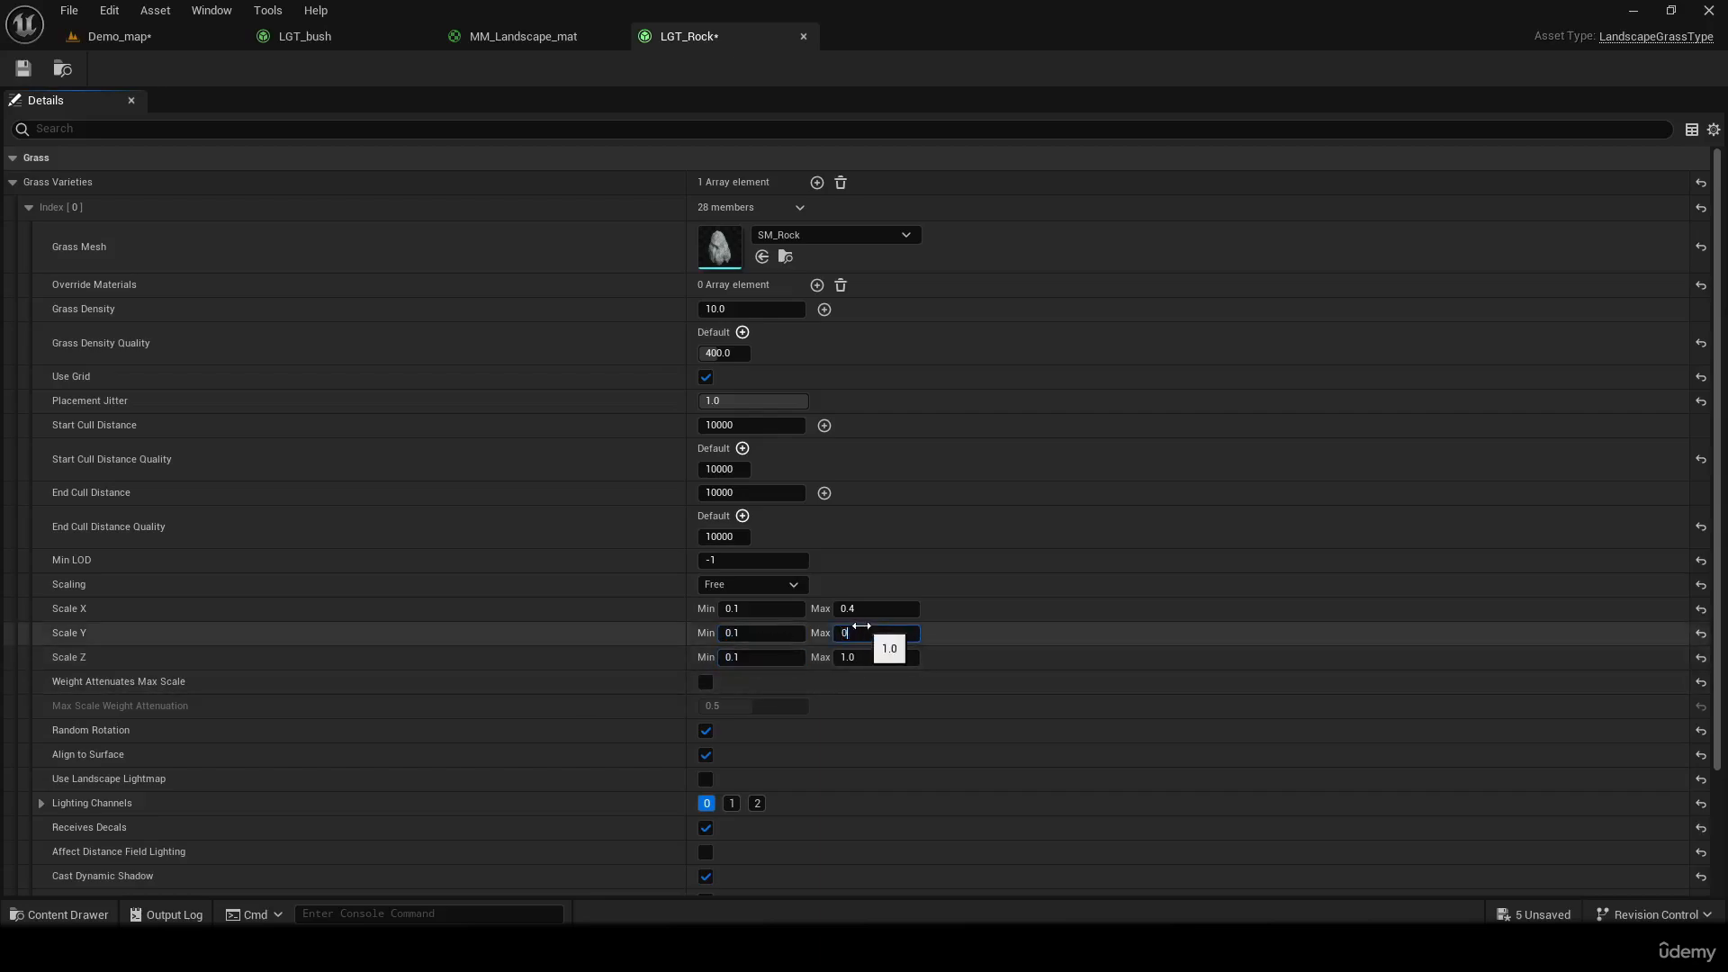
pyautogui.click(891, 660)
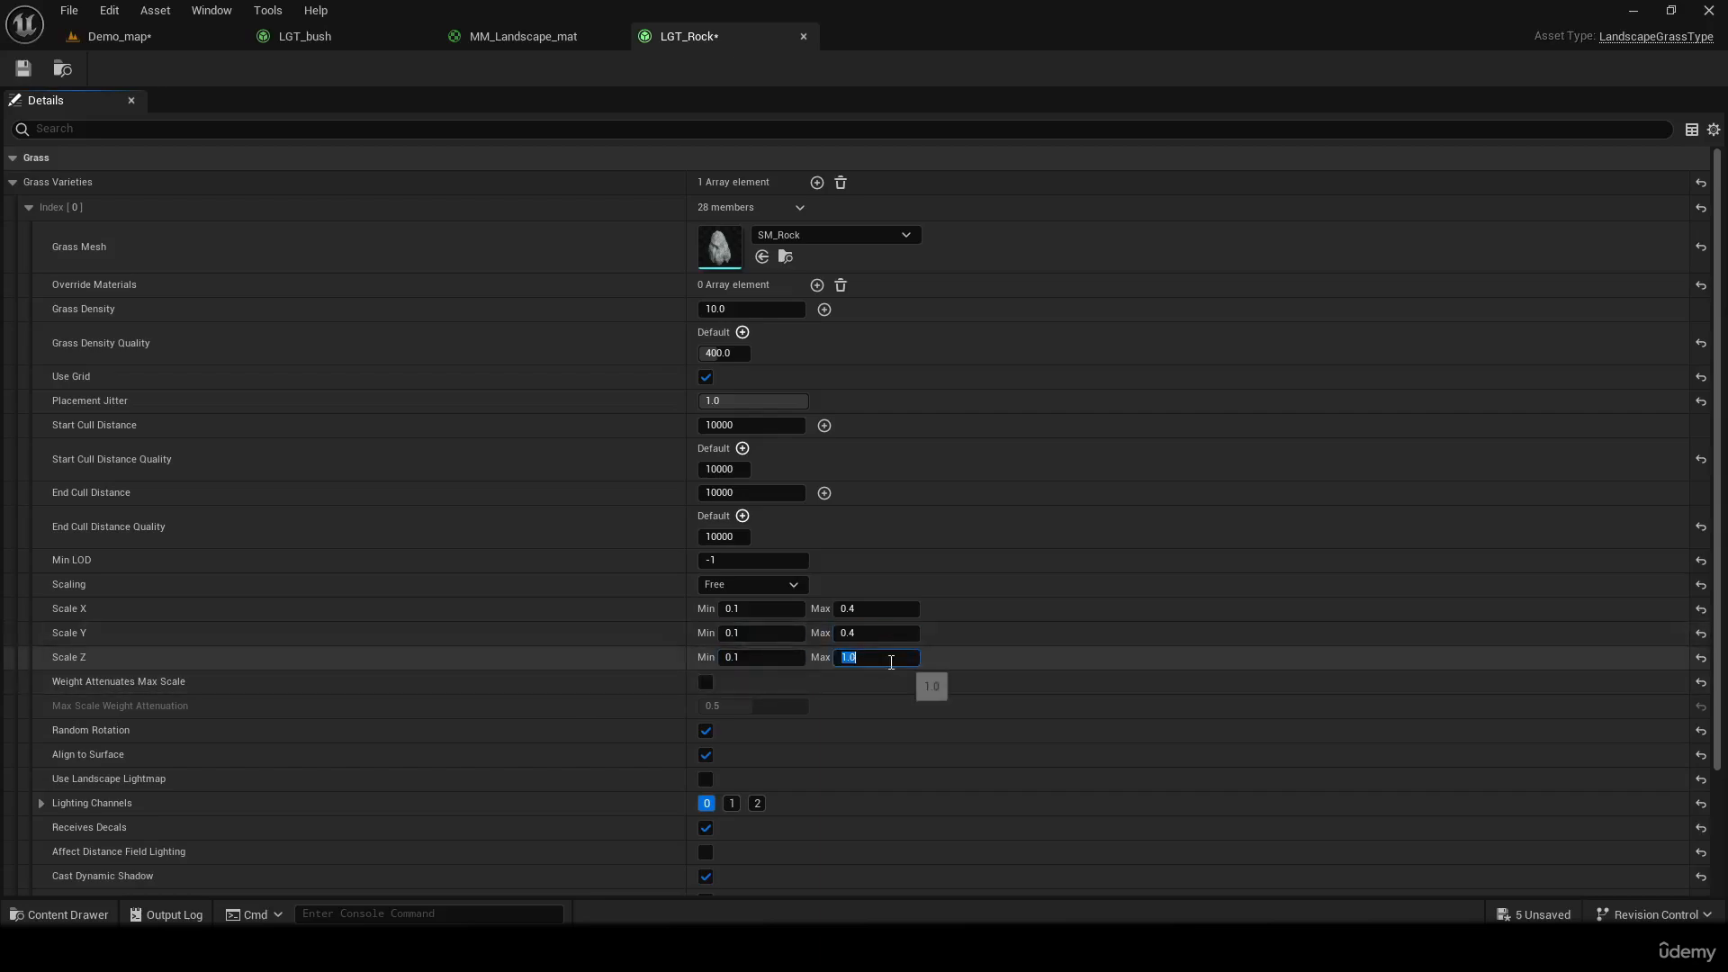
pyautogui.write('0.4')
pyautogui.press('Return')
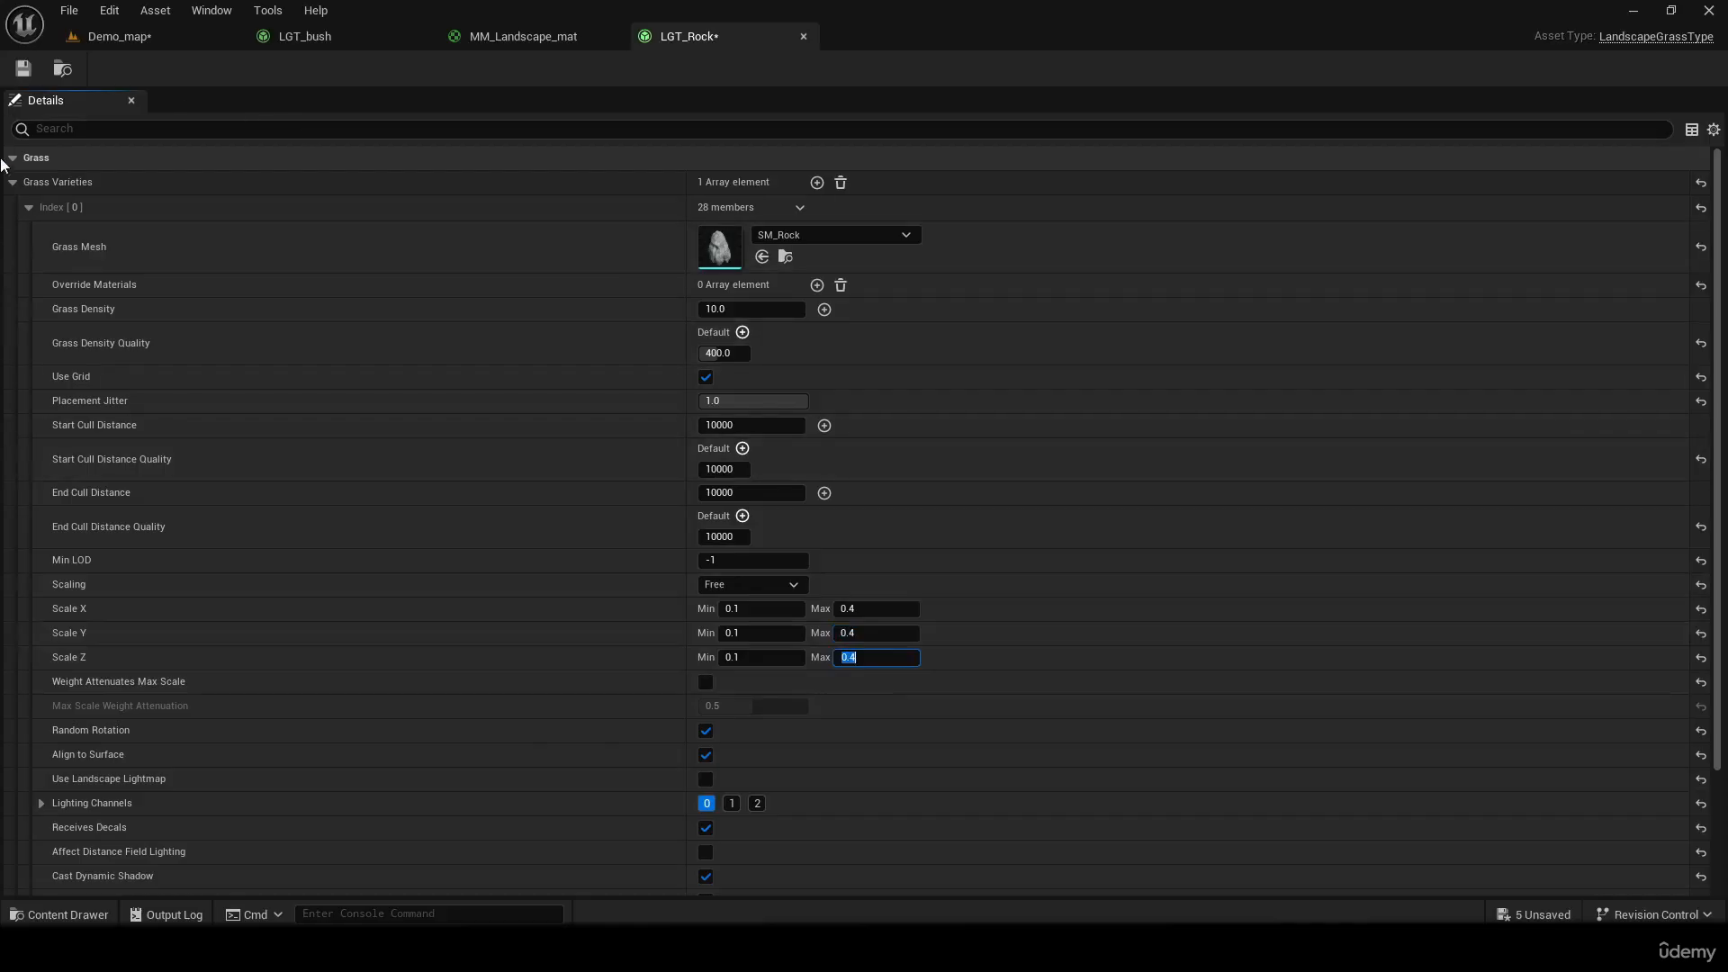
pyautogui.click(112, 38)
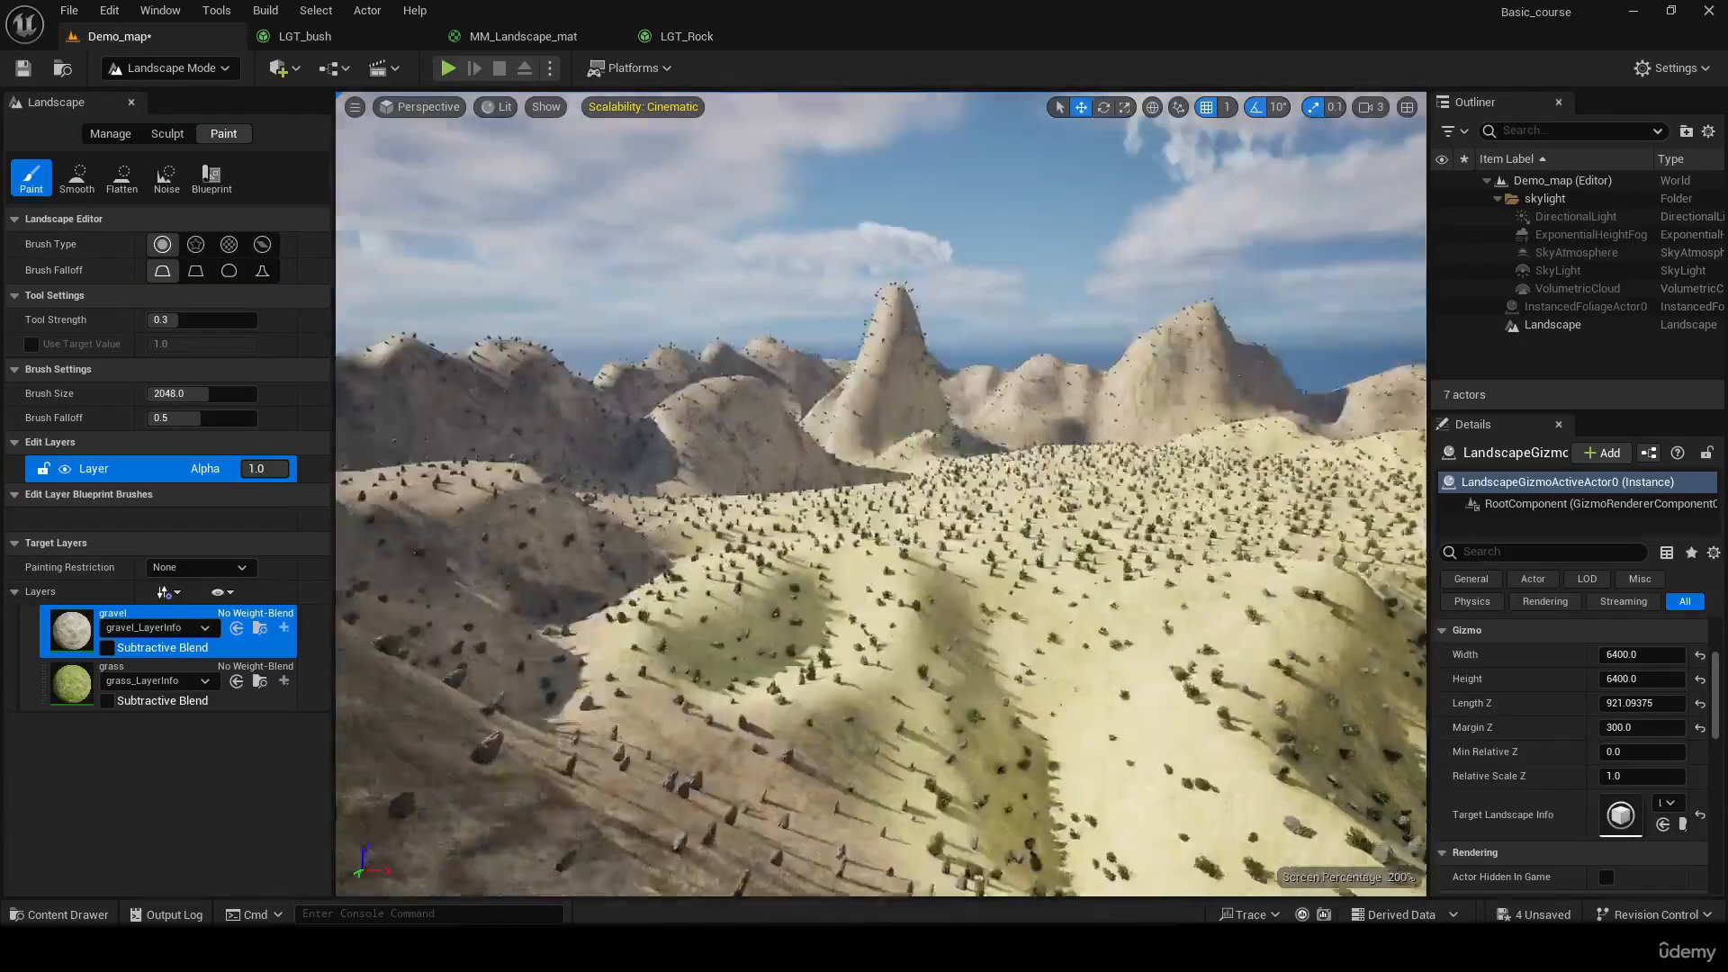
# Set LGT_Rock's maximum Scale Z to 0.2 to flatten the rocks, save it and return to Demo_map
pyautogui.press('w')
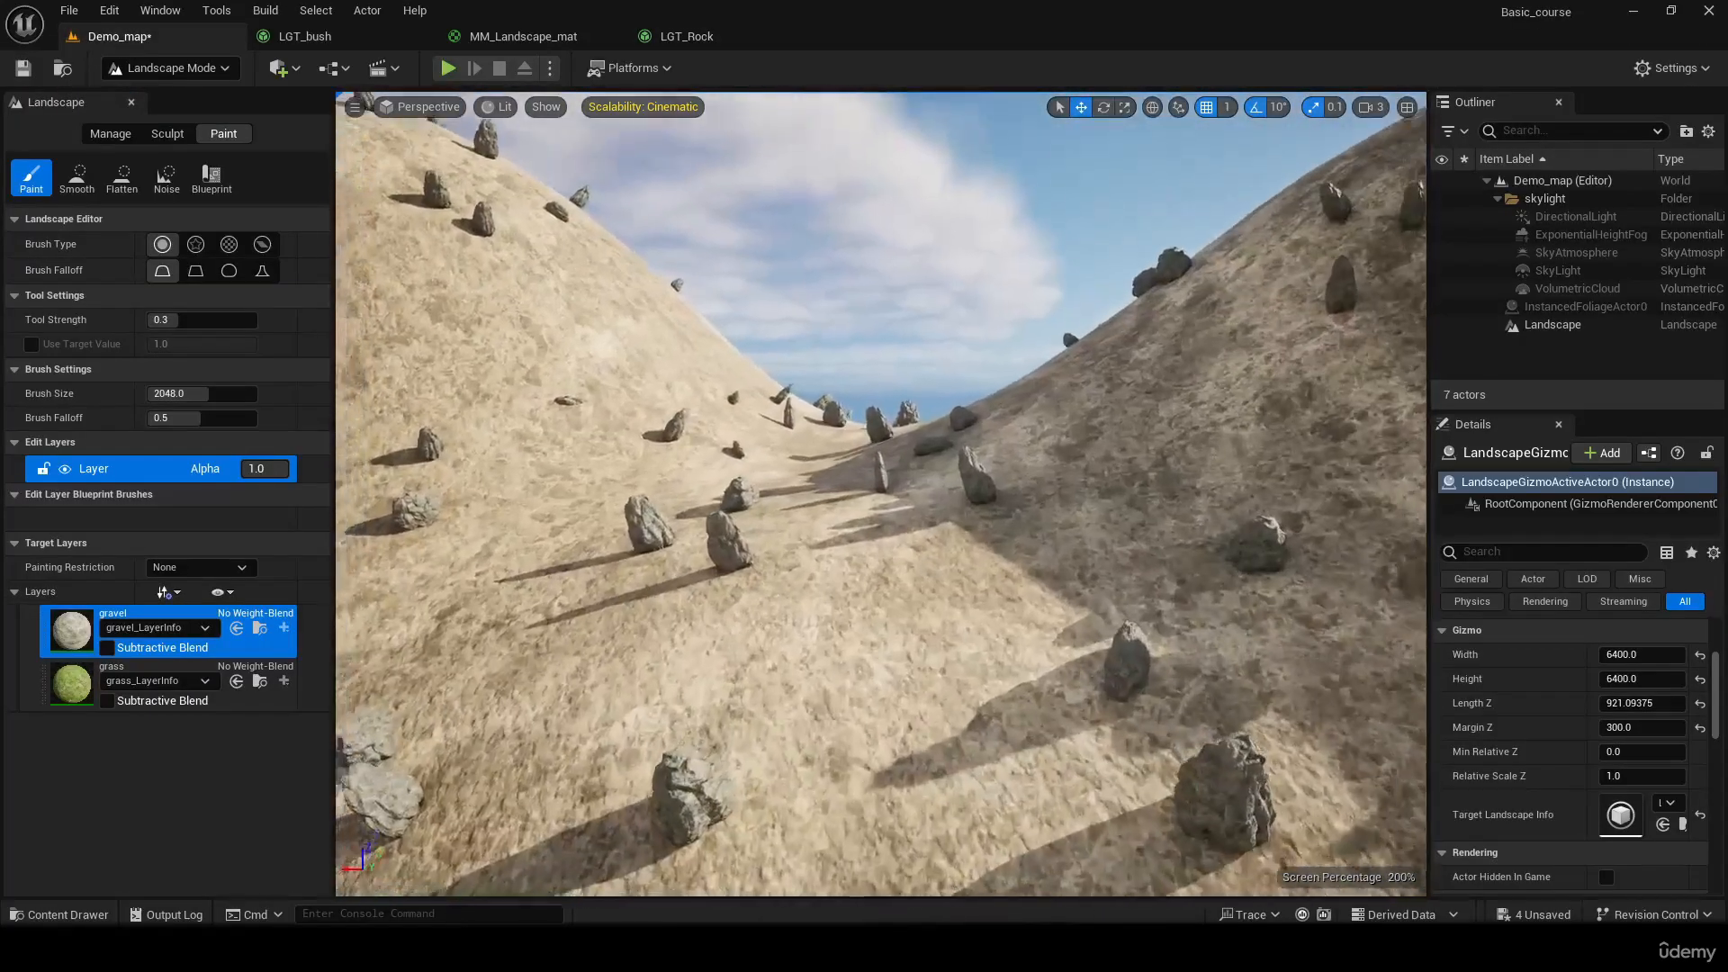
pyautogui.press('w')
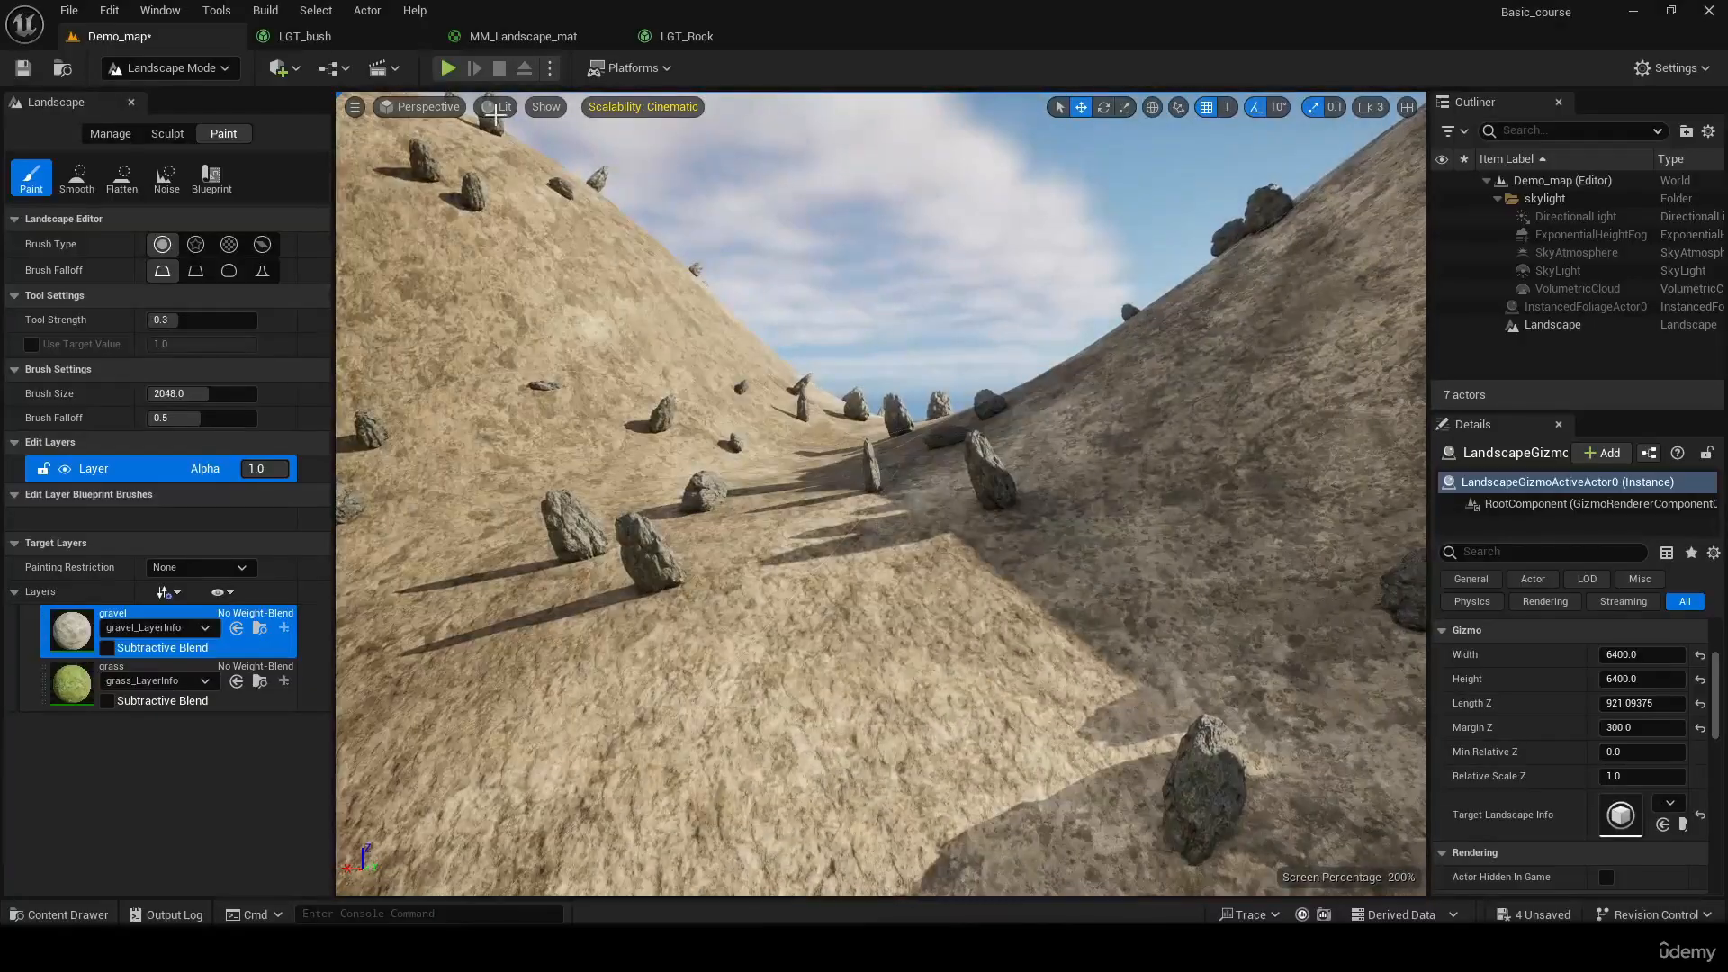
pyautogui.click(687, 36)
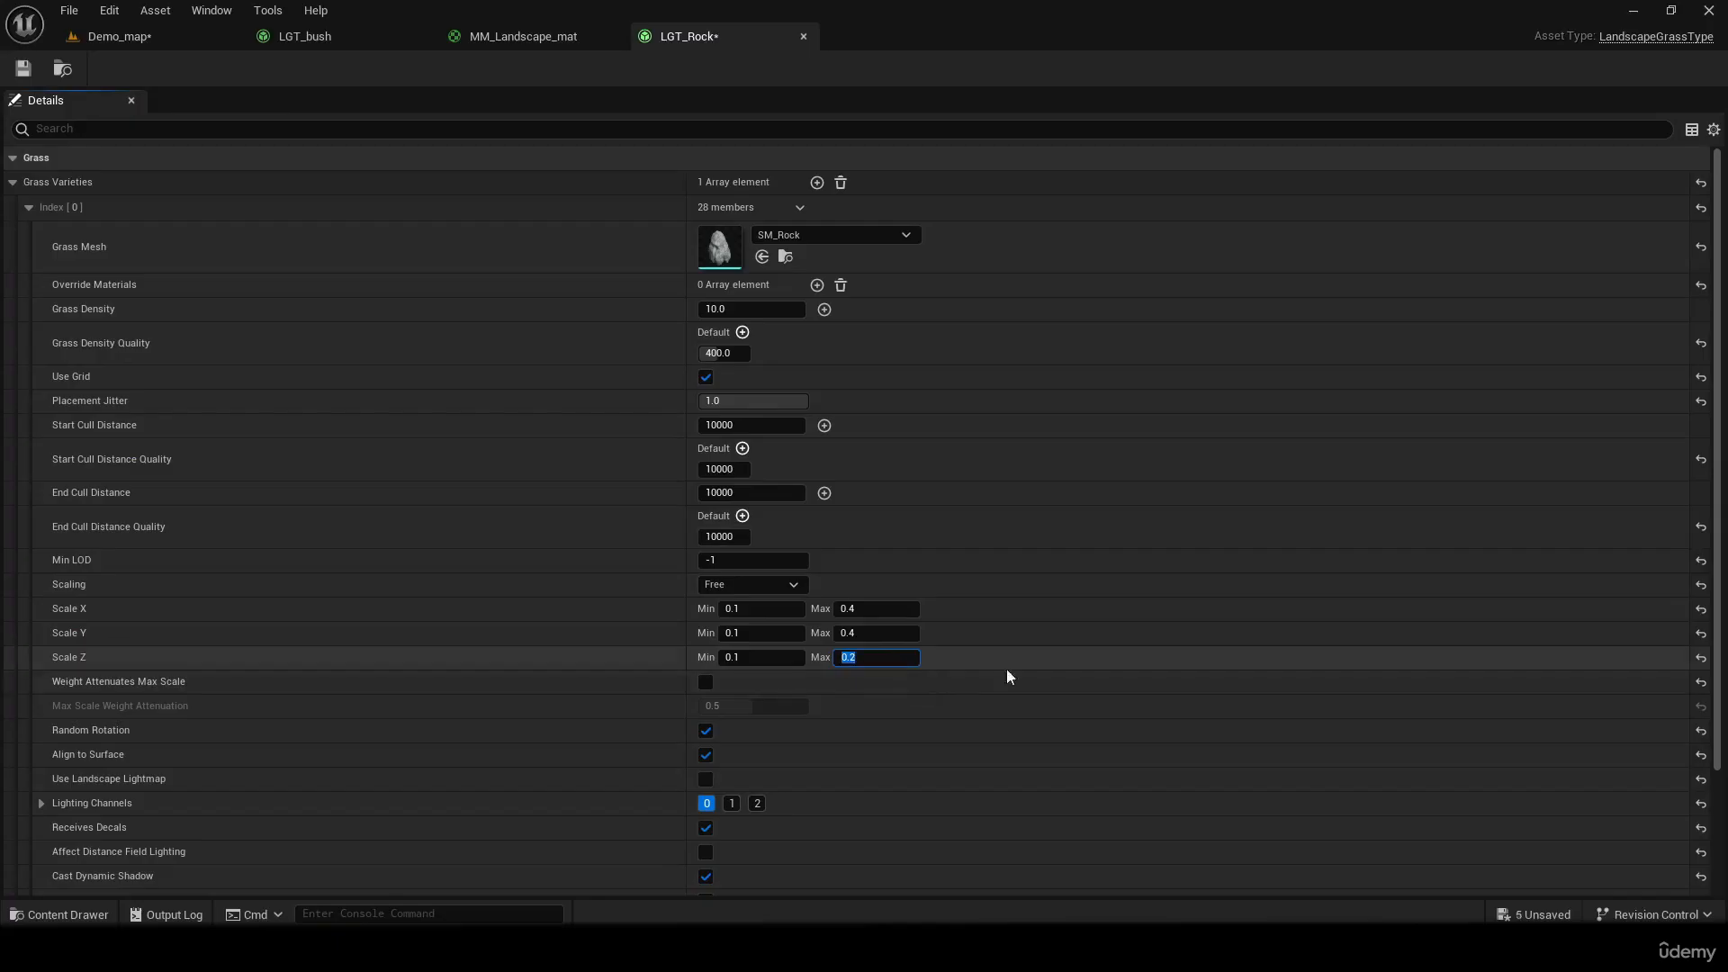
pyautogui.click(147, 43)
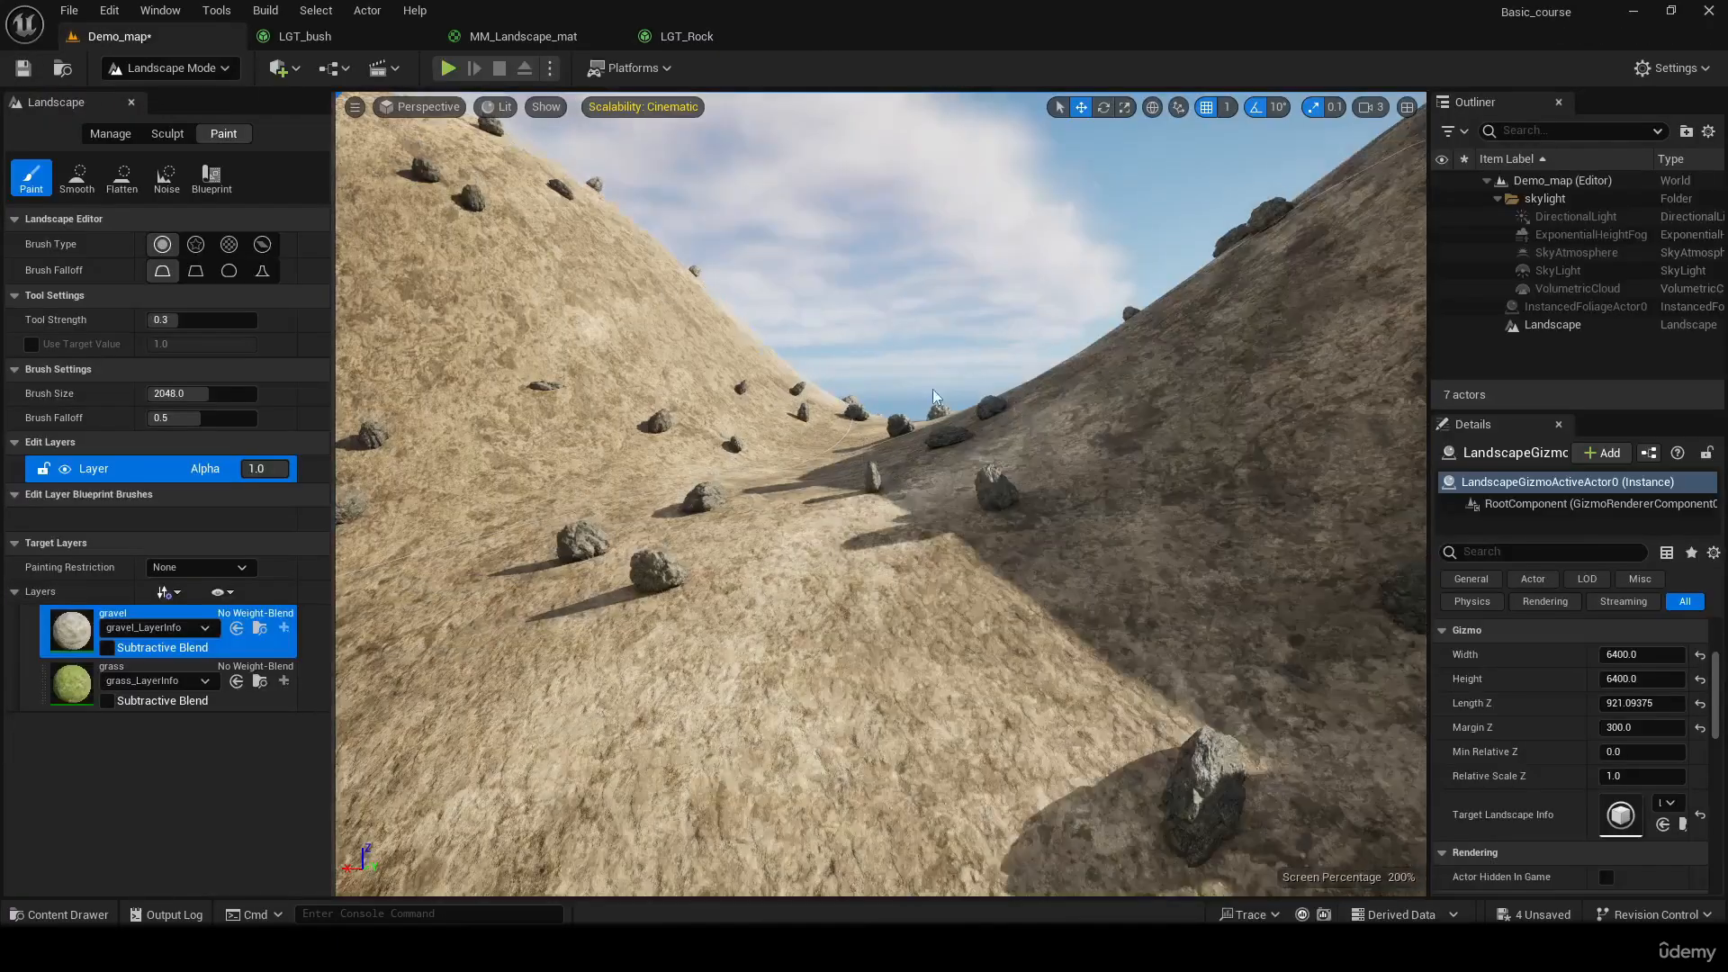
# Set LGT_Rock's default Grass Density Quality to 200, save it and return to Demo_map
pyautogui.moveTo(932, 389); pyautogui.dragTo(1021, 398, button='right')
pyautogui.click(661, 31)
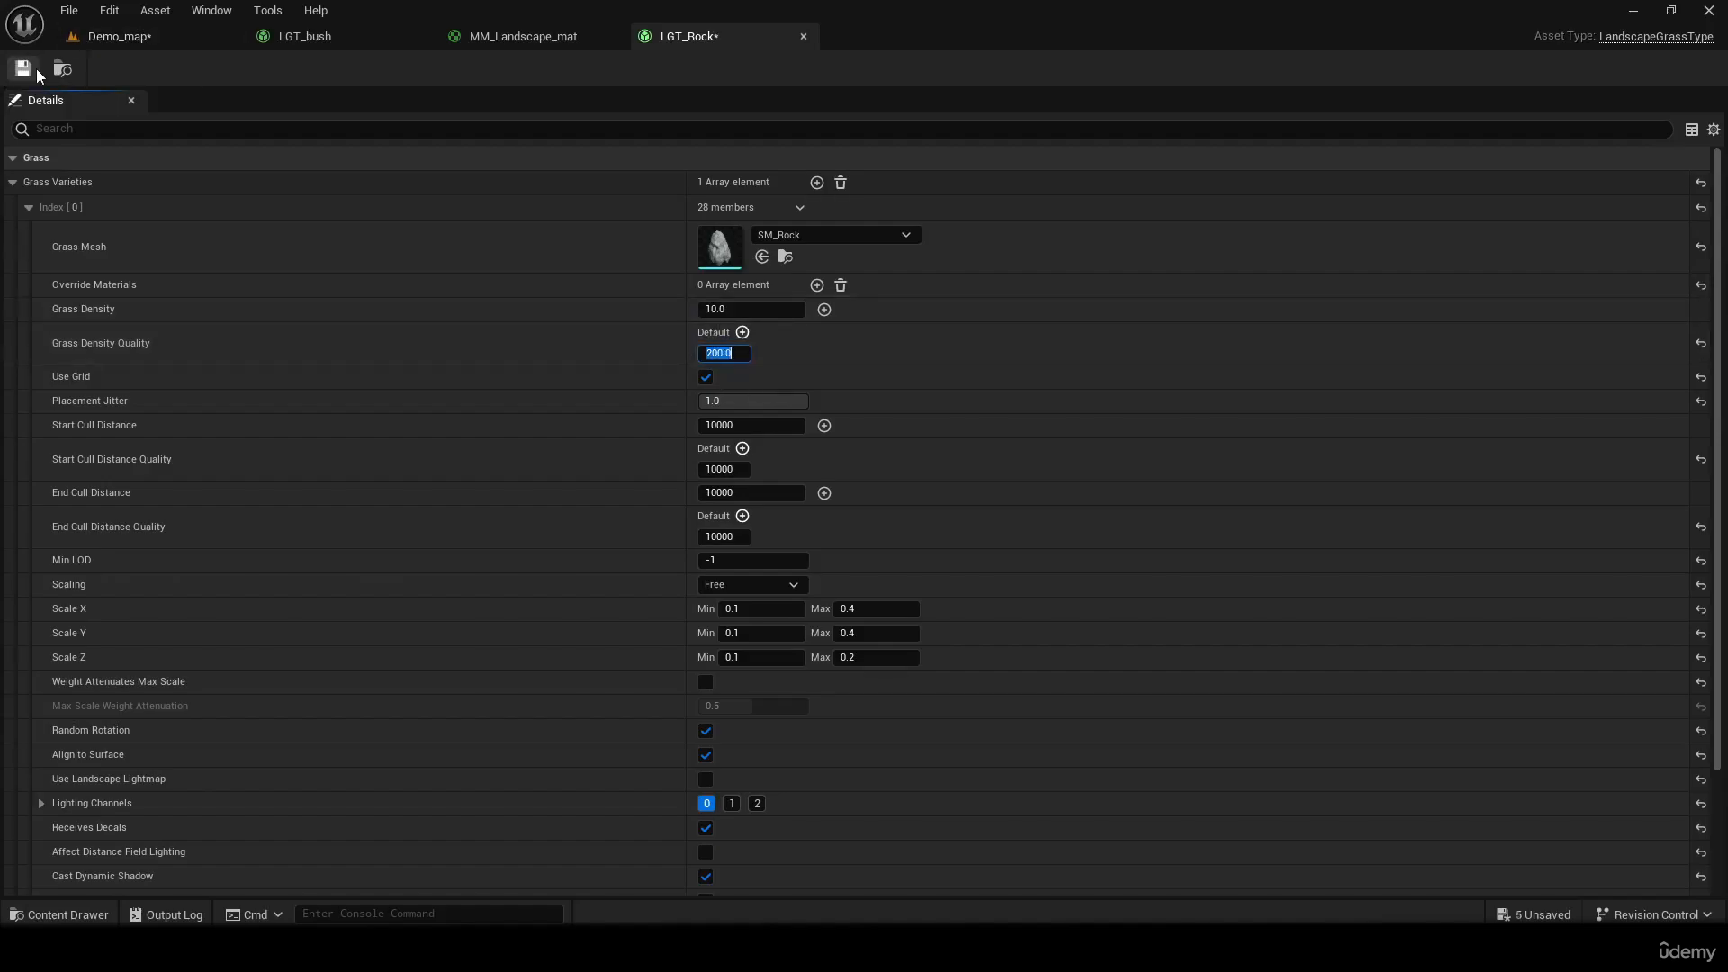
pyautogui.click(124, 43)
# Set LGT_Rock's default Grass Density Quality to 1000 and save the asset
pyautogui.moveTo(837, 348); pyautogui.dragTo(790, 482, button='right')
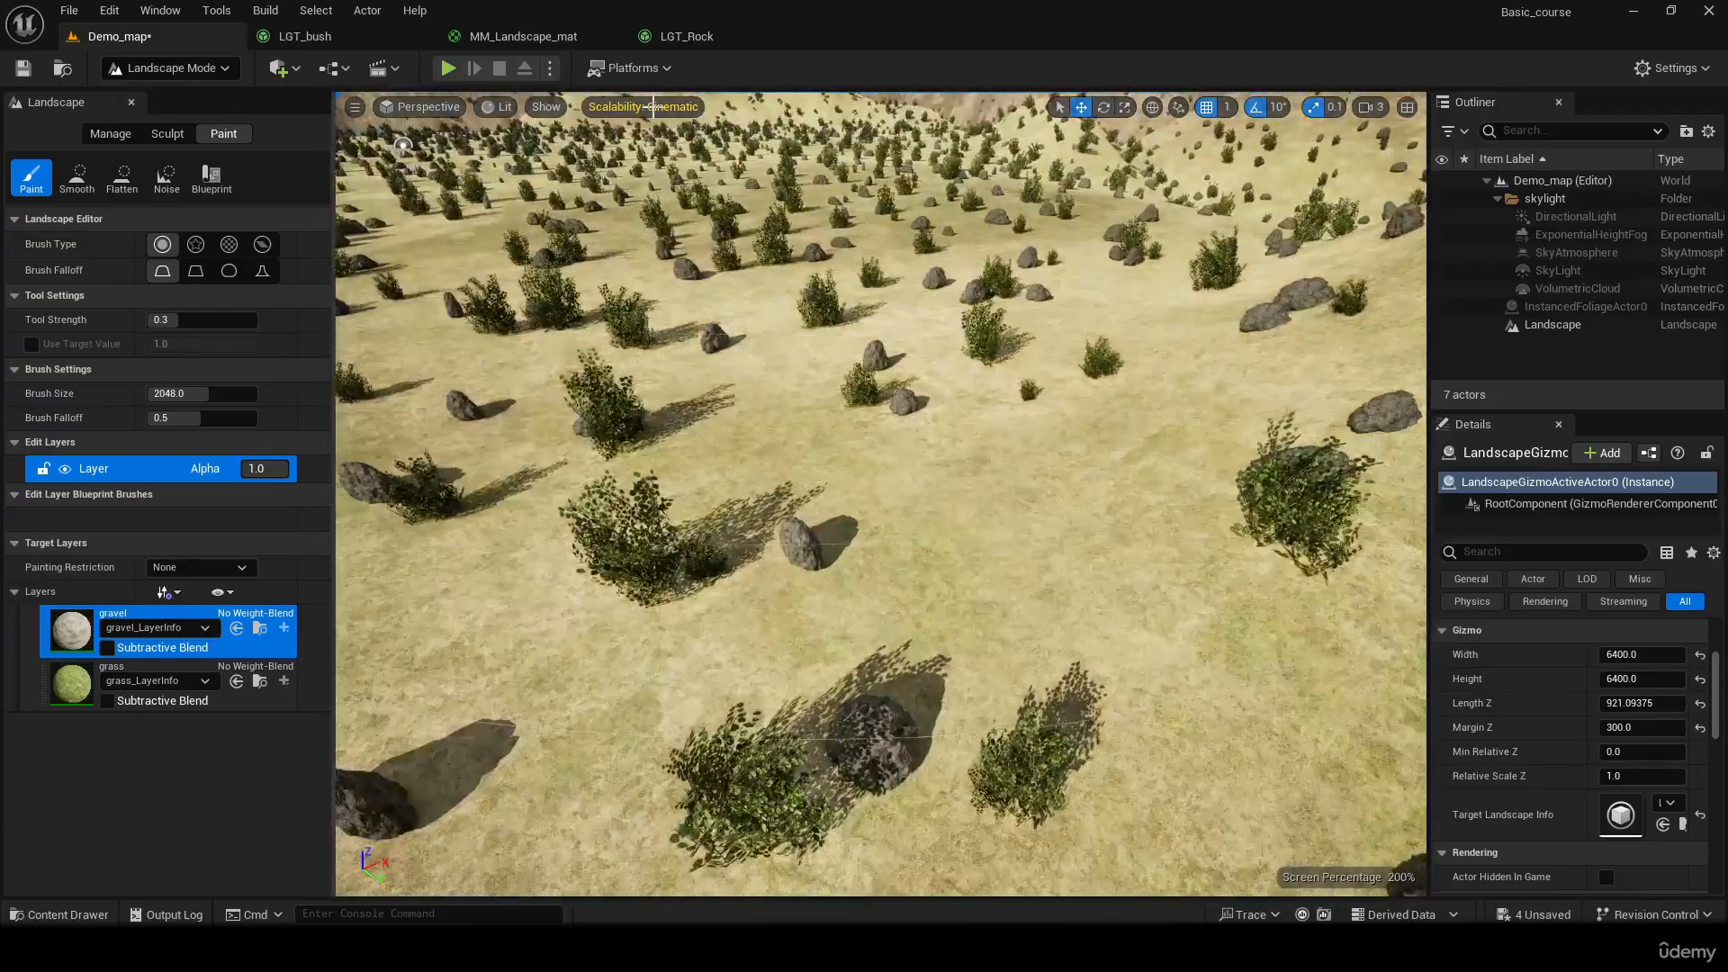
pyautogui.click(686, 38)
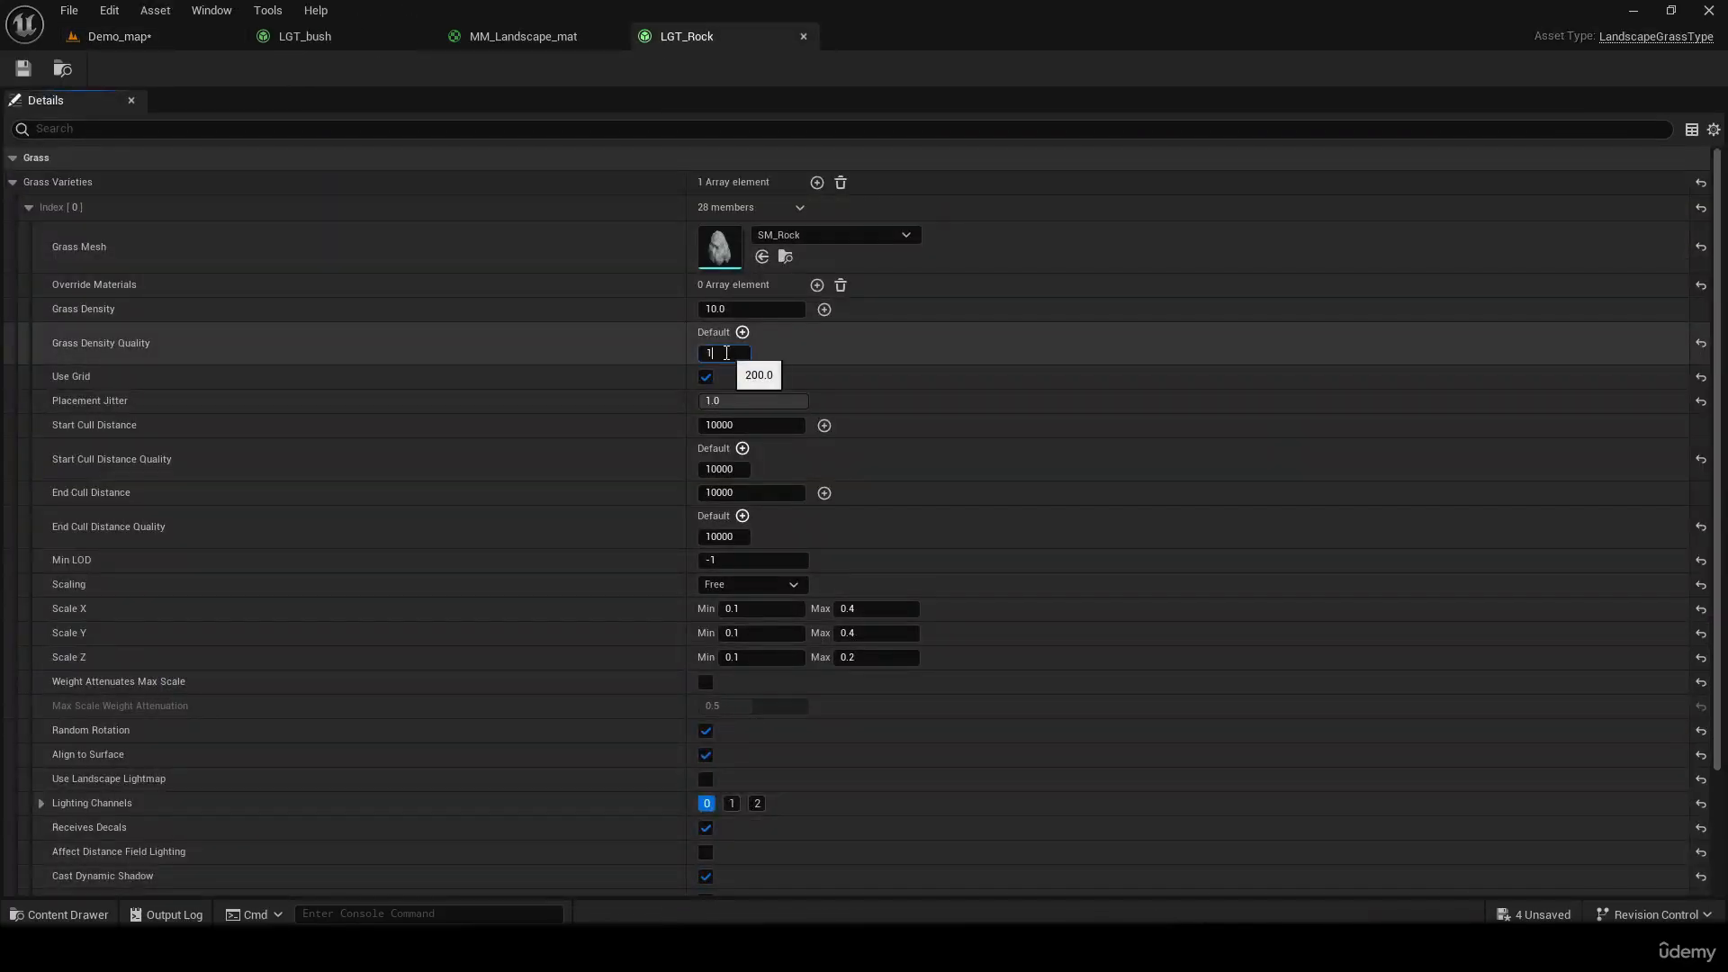
# Set LGT_Rock's default Grass Density Quality to 400 and its Grass Density to 25, and save the asset
pyautogui.click(81, 41)
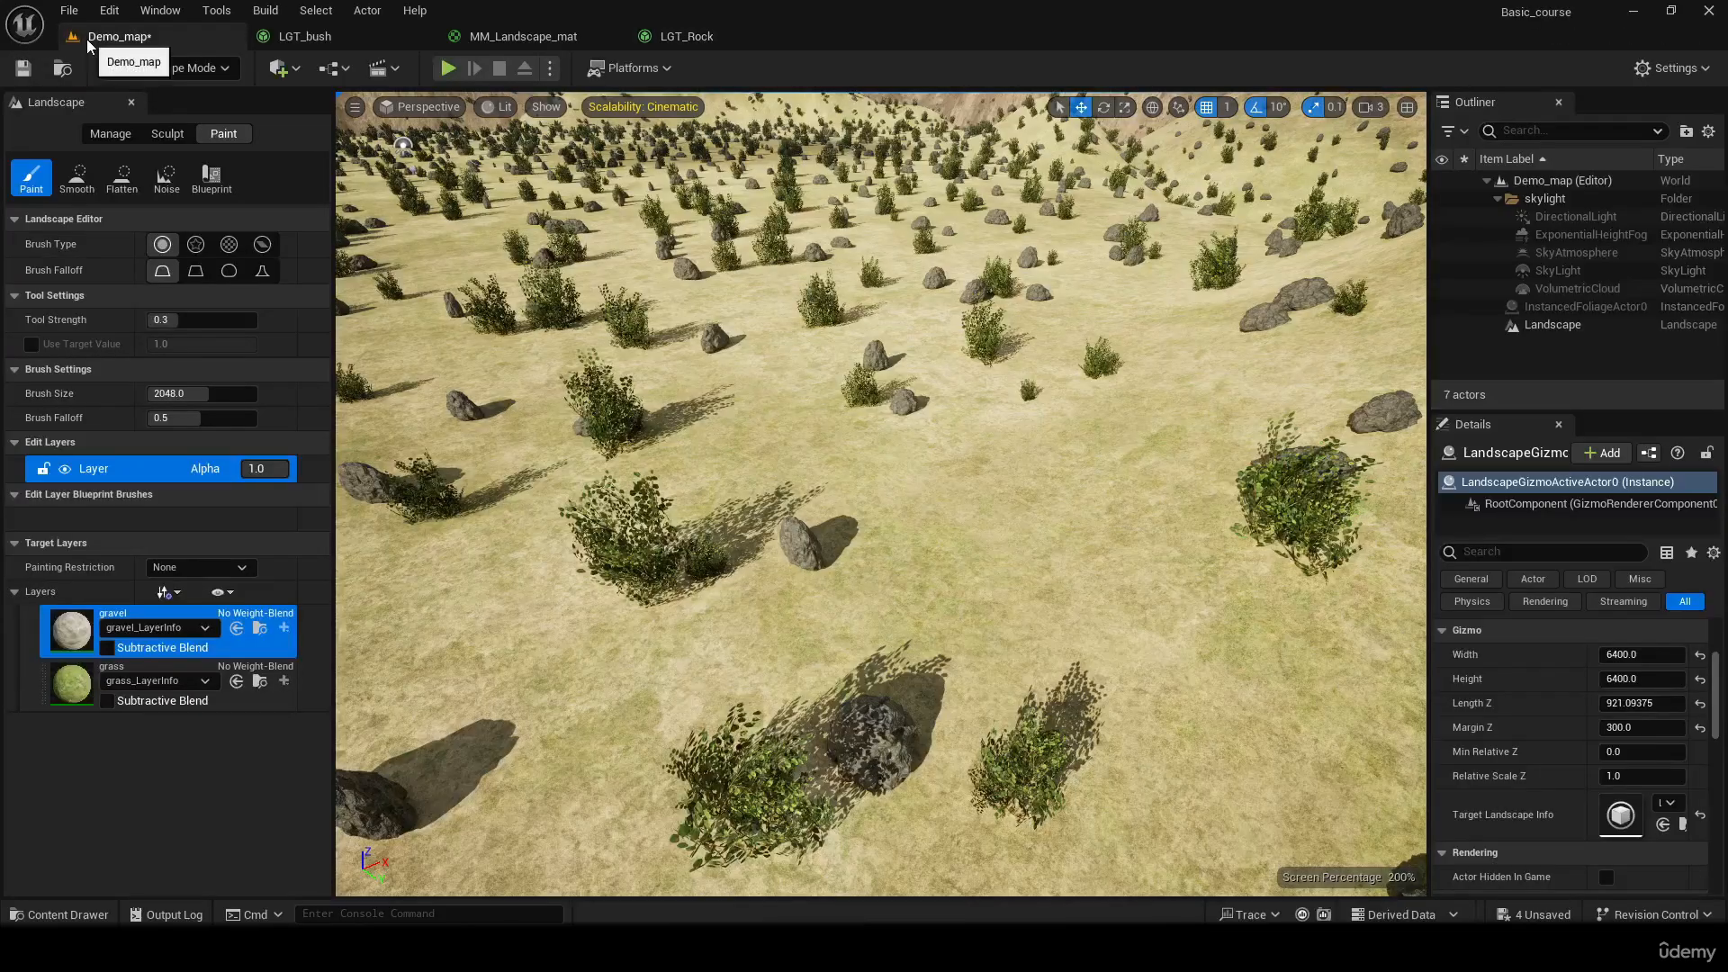
pyautogui.click(662, 34)
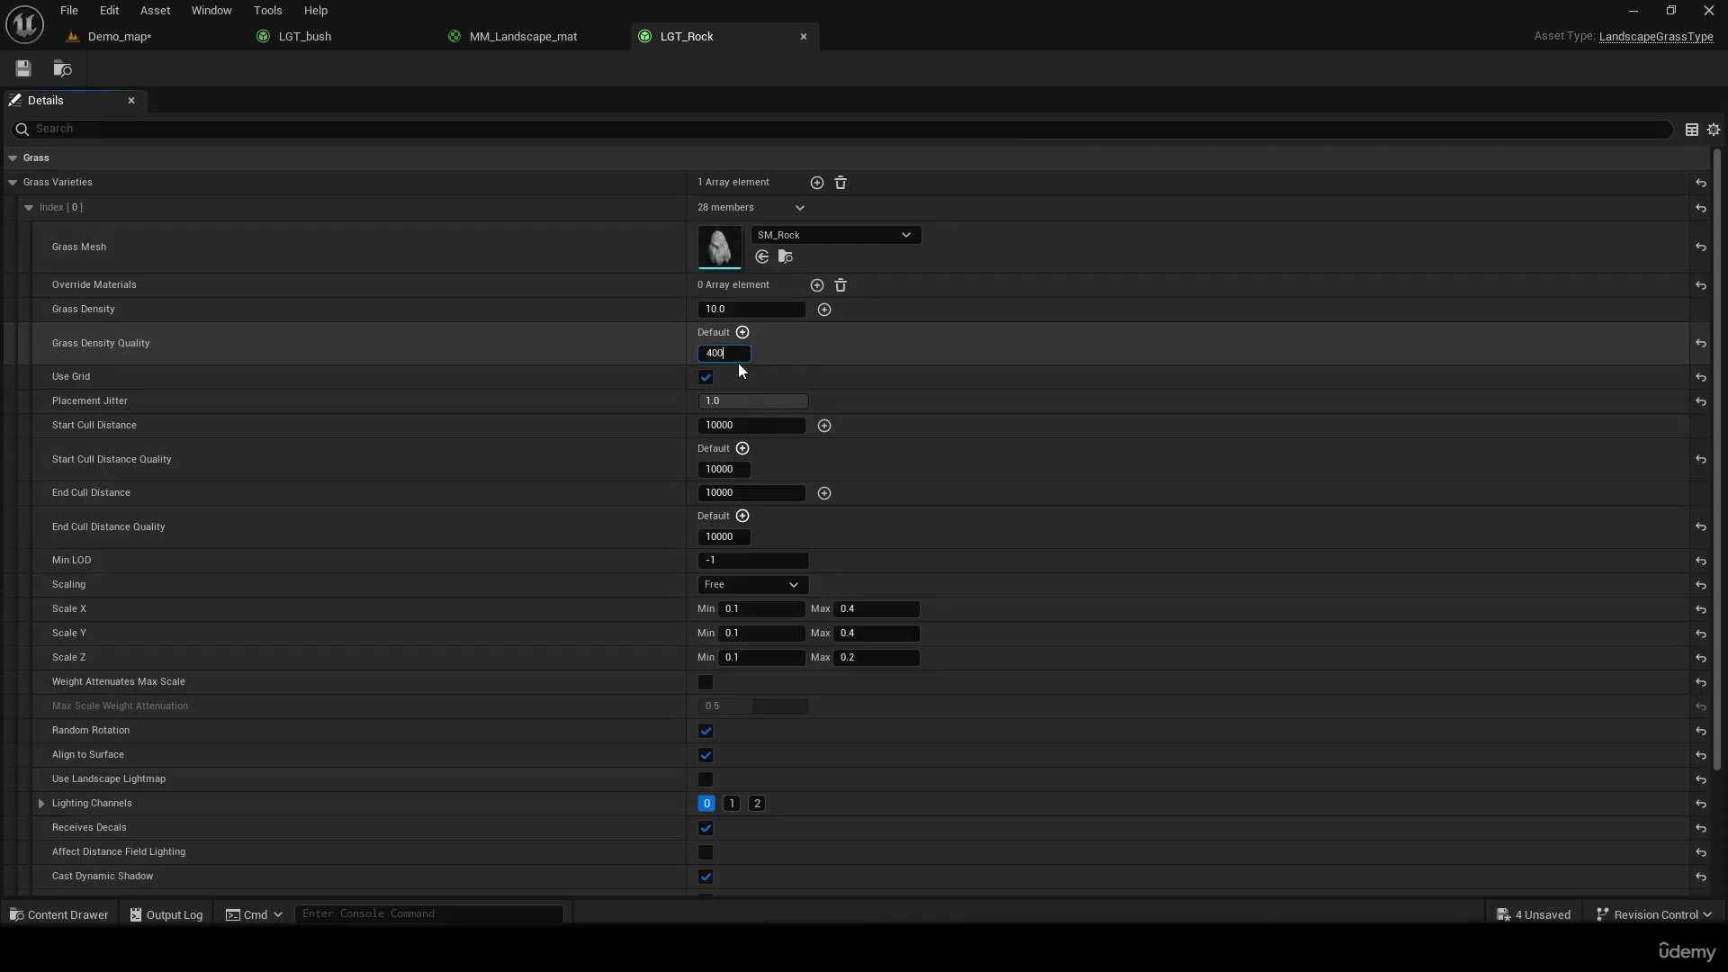
pyautogui.press('Return')
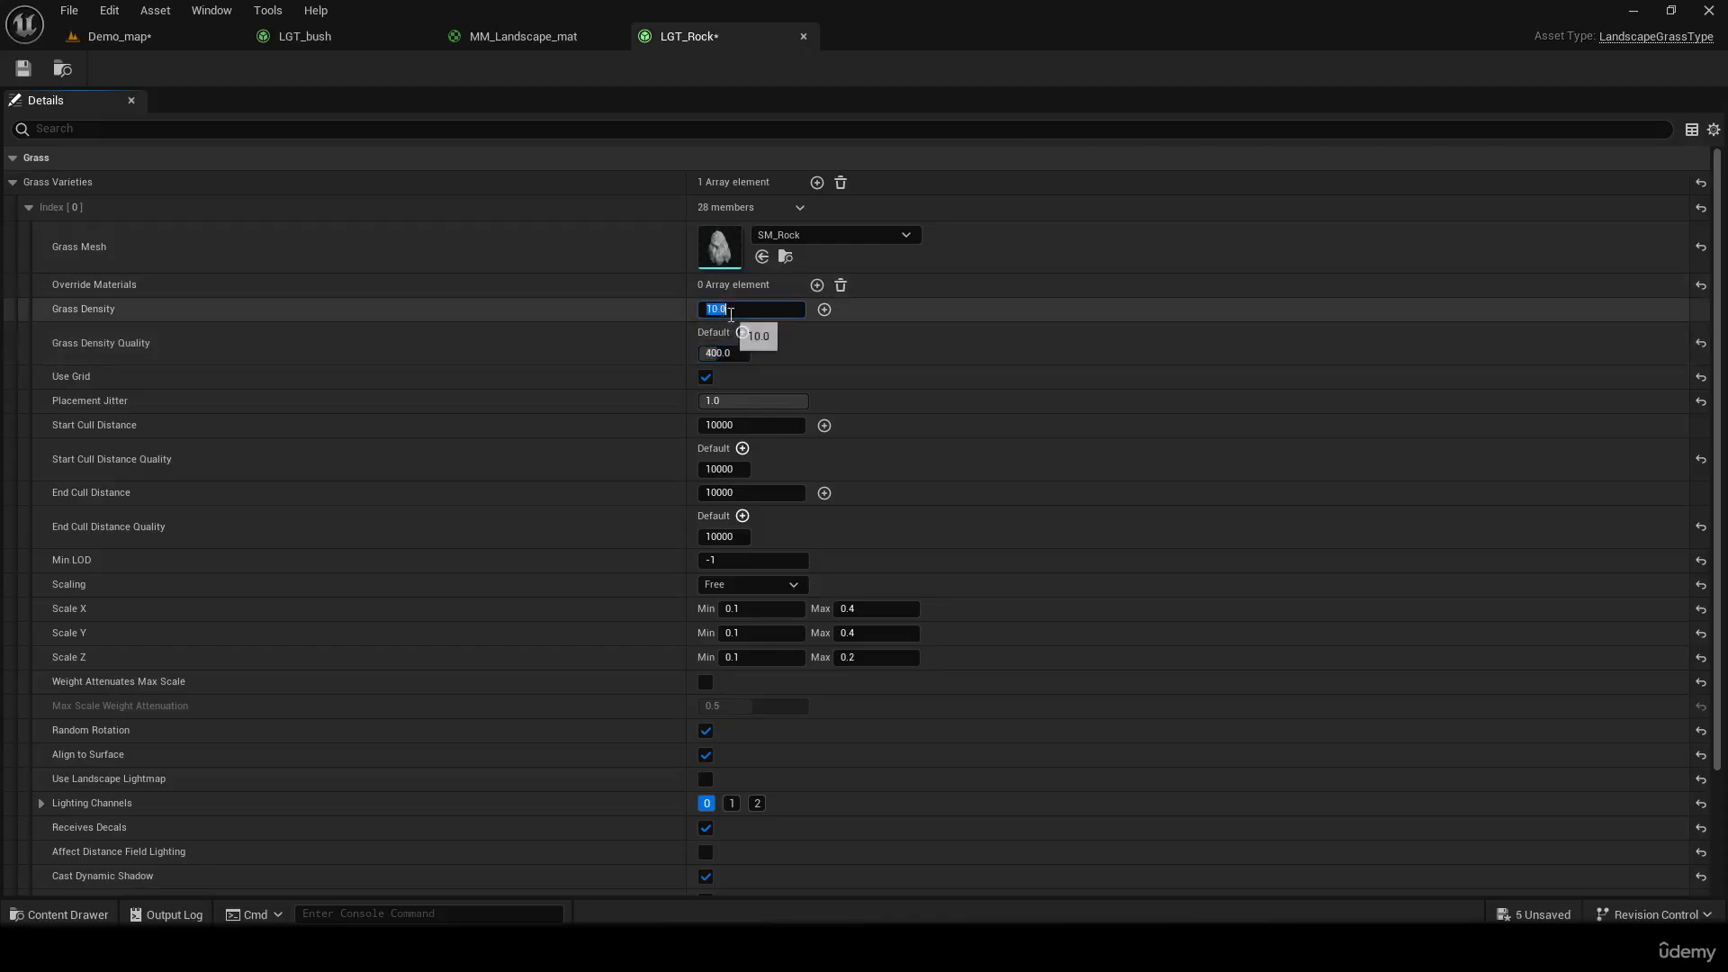
pyautogui.write('25')
pyautogui.press('Return')
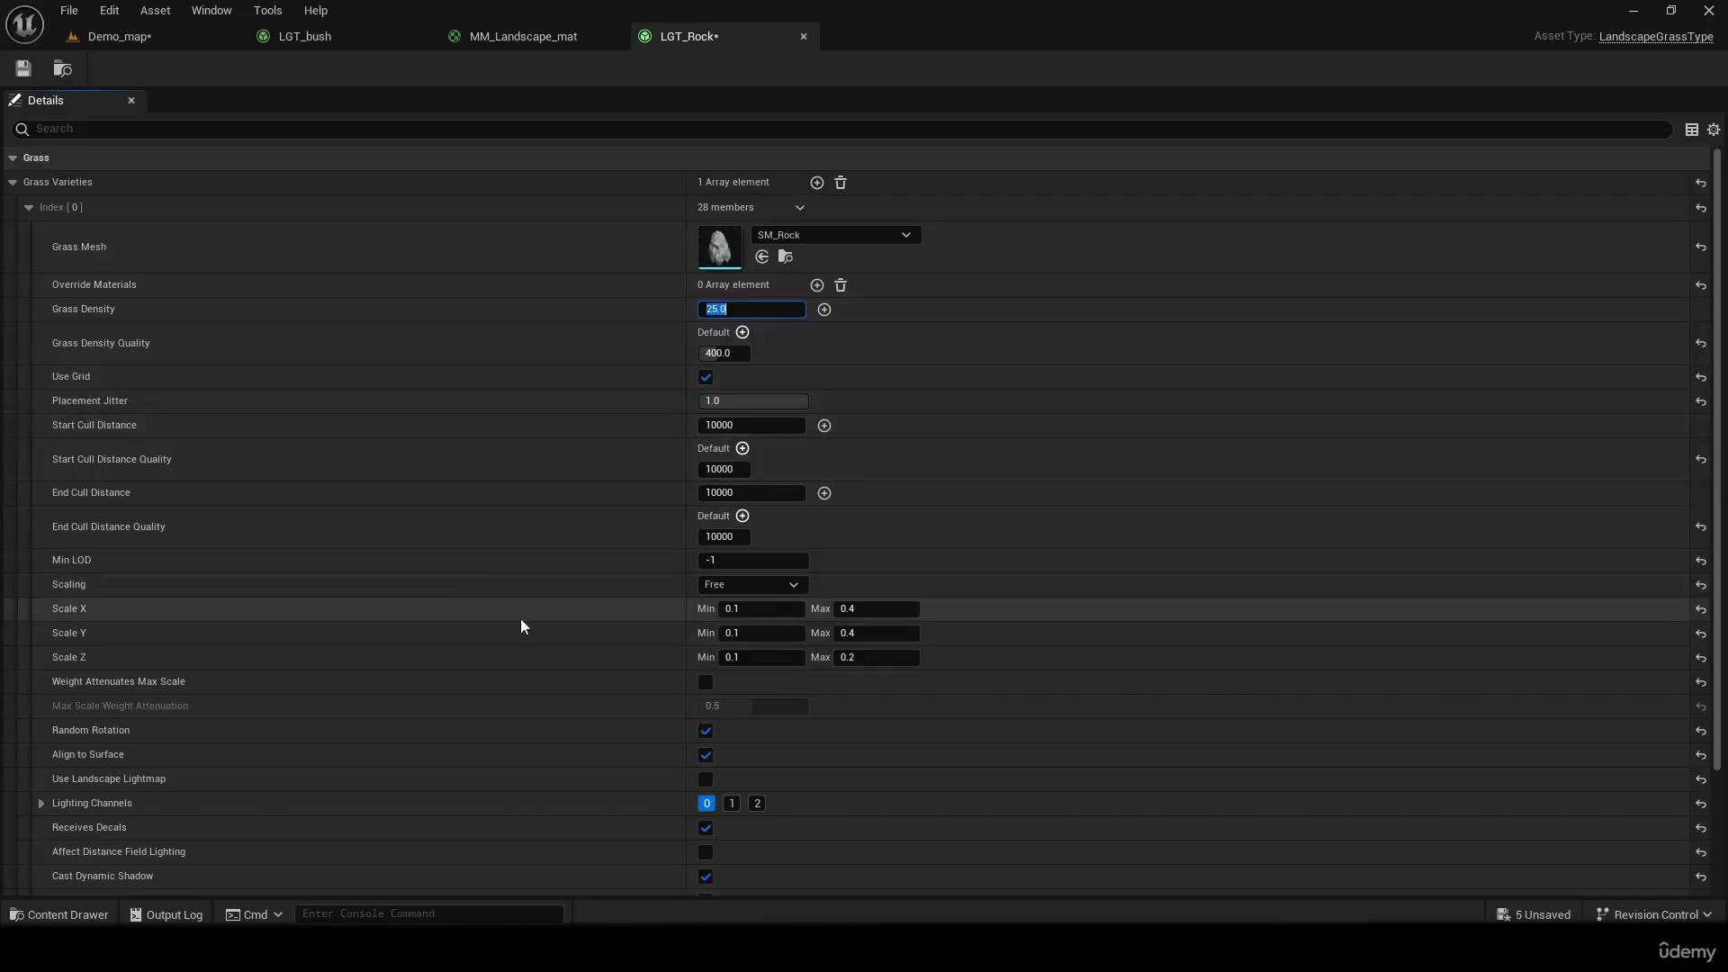
pyautogui.scroll(-3, 646, 628)
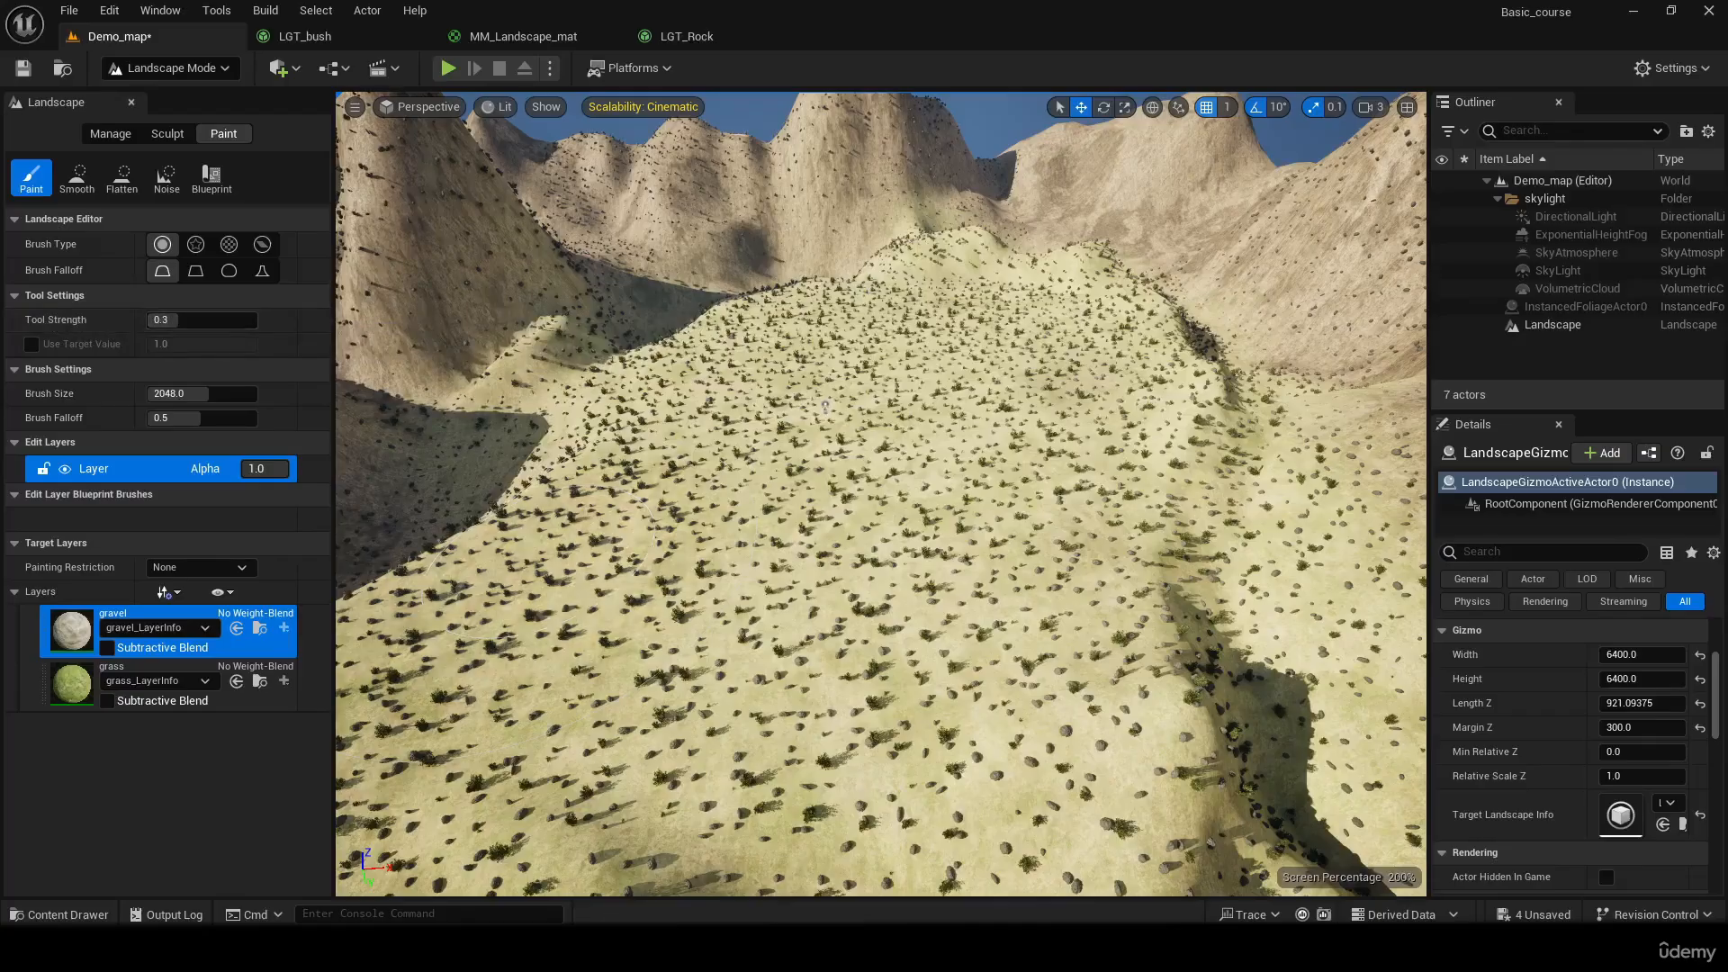
# In Demo_map, raise the paint Tool Strength to 1.0 and paint the grass layer over the central hill
pyautogui.moveTo(1030, 510)
pyautogui.mouseDown(button='right')
pyautogui.moveTo(1089, 463)
pyautogui.moveTo(1031, 477)
pyautogui.moveTo(1044, 378)
pyautogui.moveTo(1048, 468)
pyautogui.mouseUp(button='right')
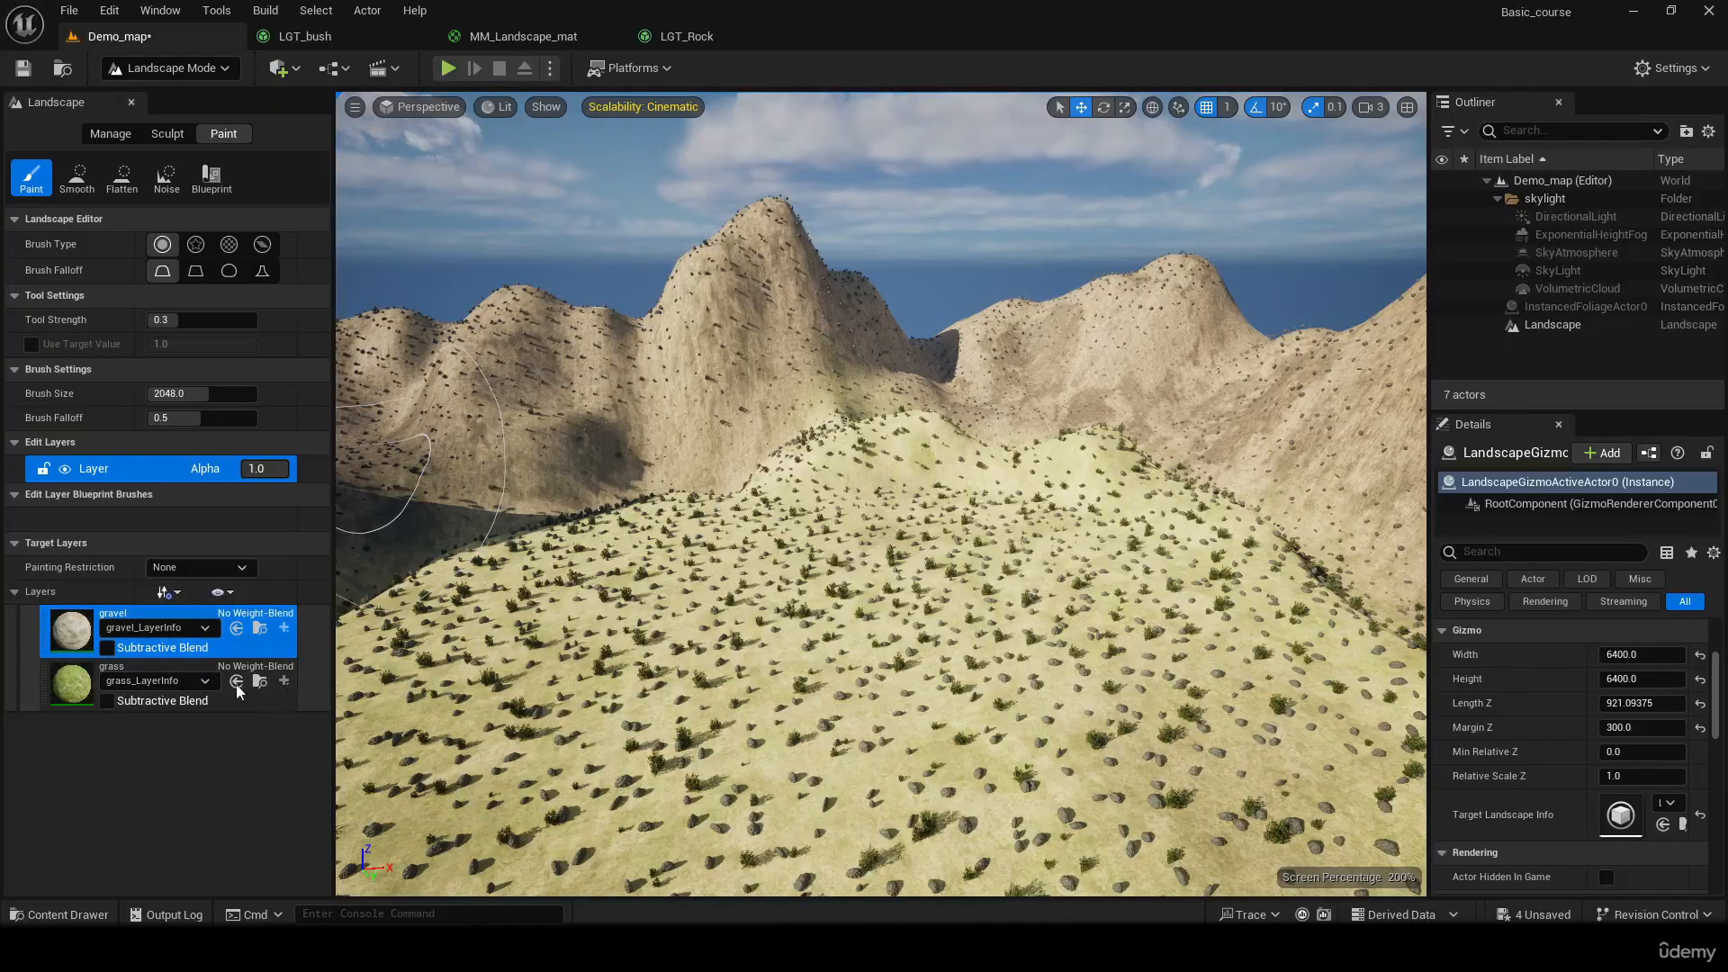
pyautogui.press('s')
pyautogui.moveTo(1048, 392)
pyautogui.mouseDown(button='right')
pyautogui.moveTo(1048, 504)
pyautogui.moveTo(1055, 390)
pyautogui.mouseUp(button='right')
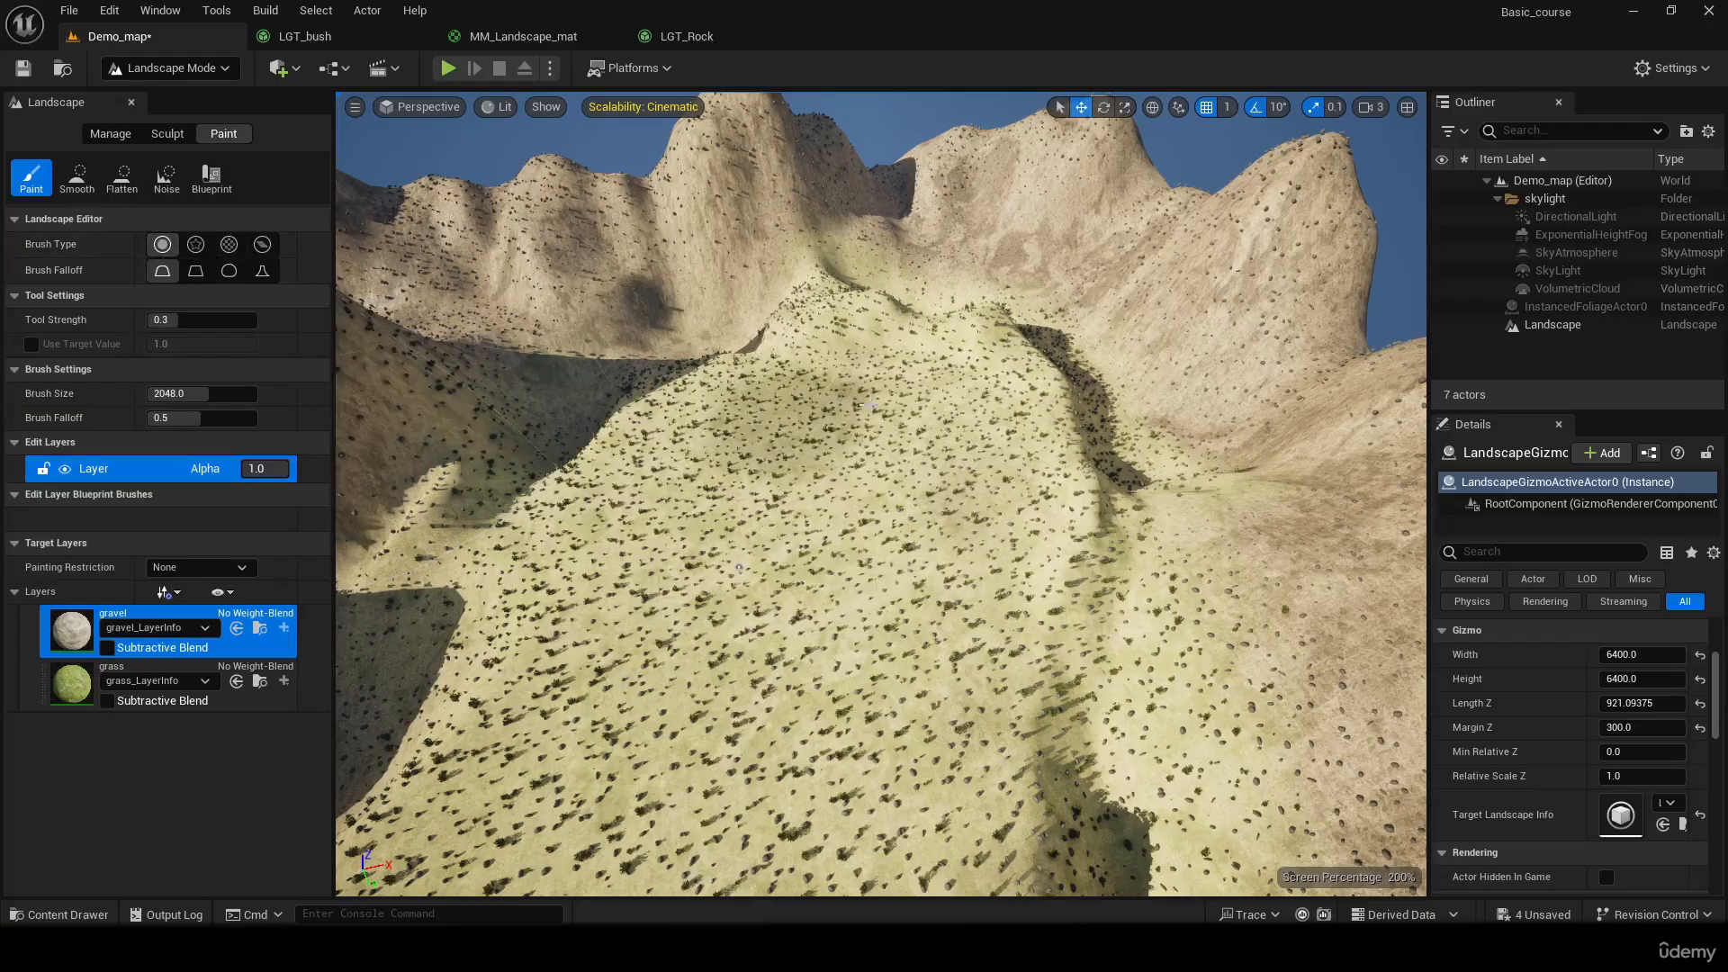
pyautogui.press('w')
pyautogui.moveTo(736, 540); pyautogui.dragTo(738, 500, button='right')
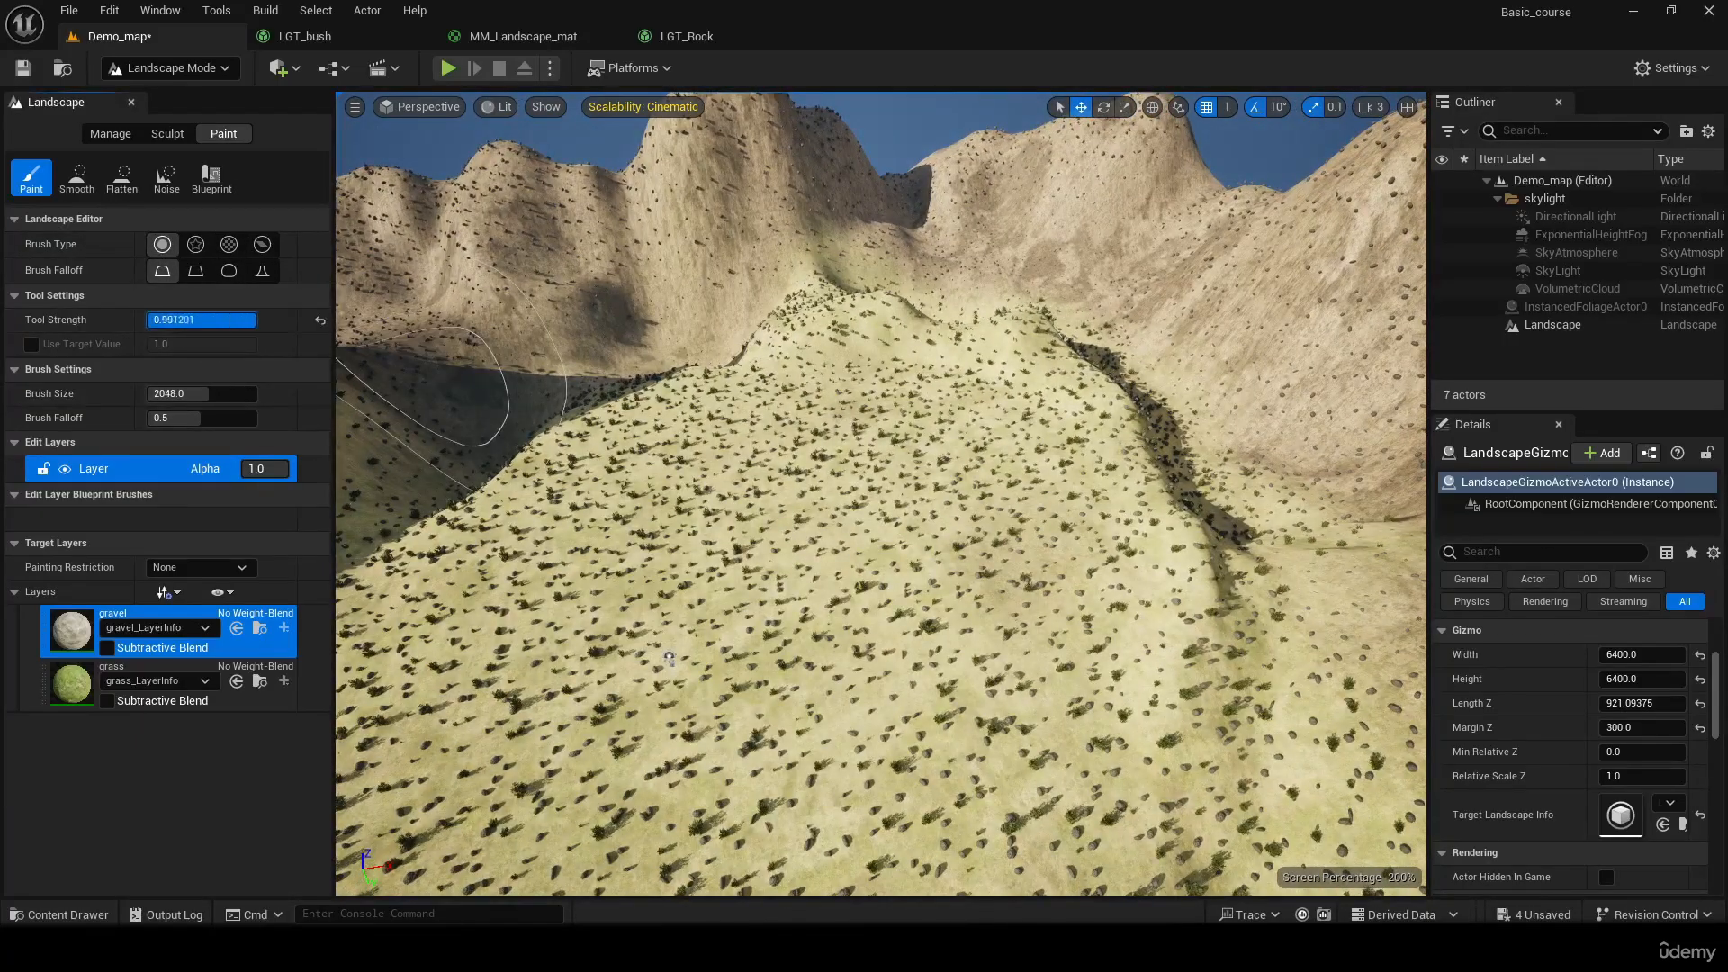
pyautogui.click(79, 682)
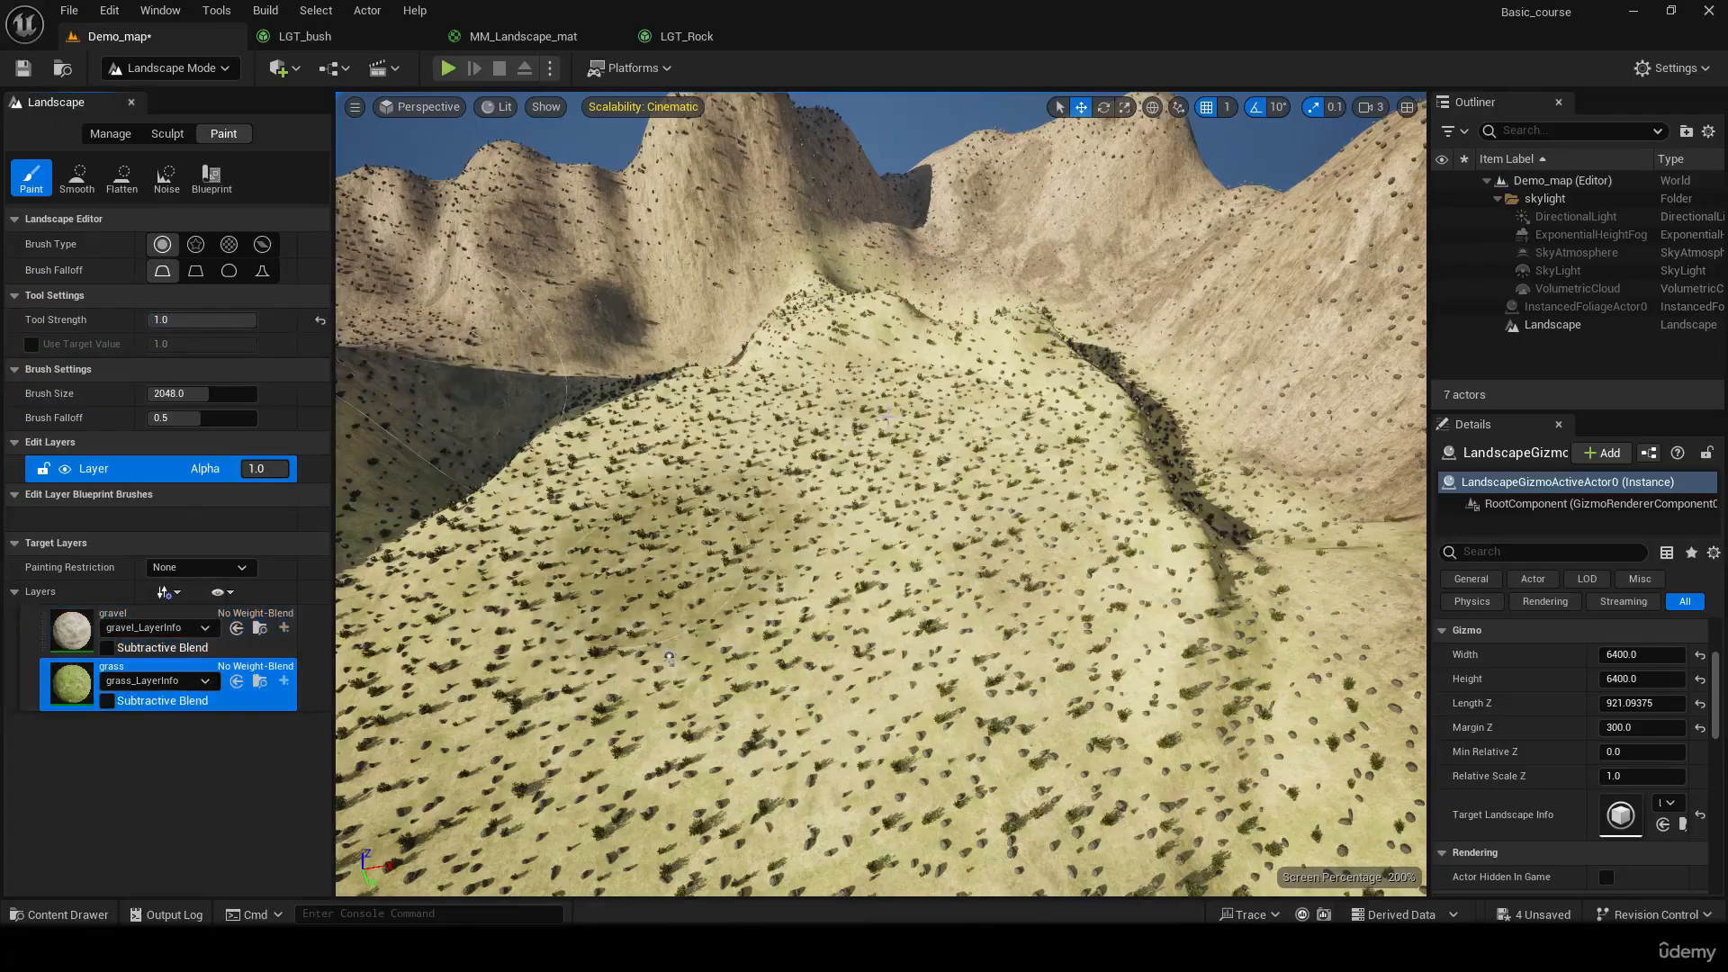
pyautogui.moveTo(670, 583)
pyautogui.mouseDown()
pyautogui.moveTo(776, 616)
pyautogui.moveTo(522, 680)
pyautogui.moveTo(732, 468)
pyautogui.mouseUp()
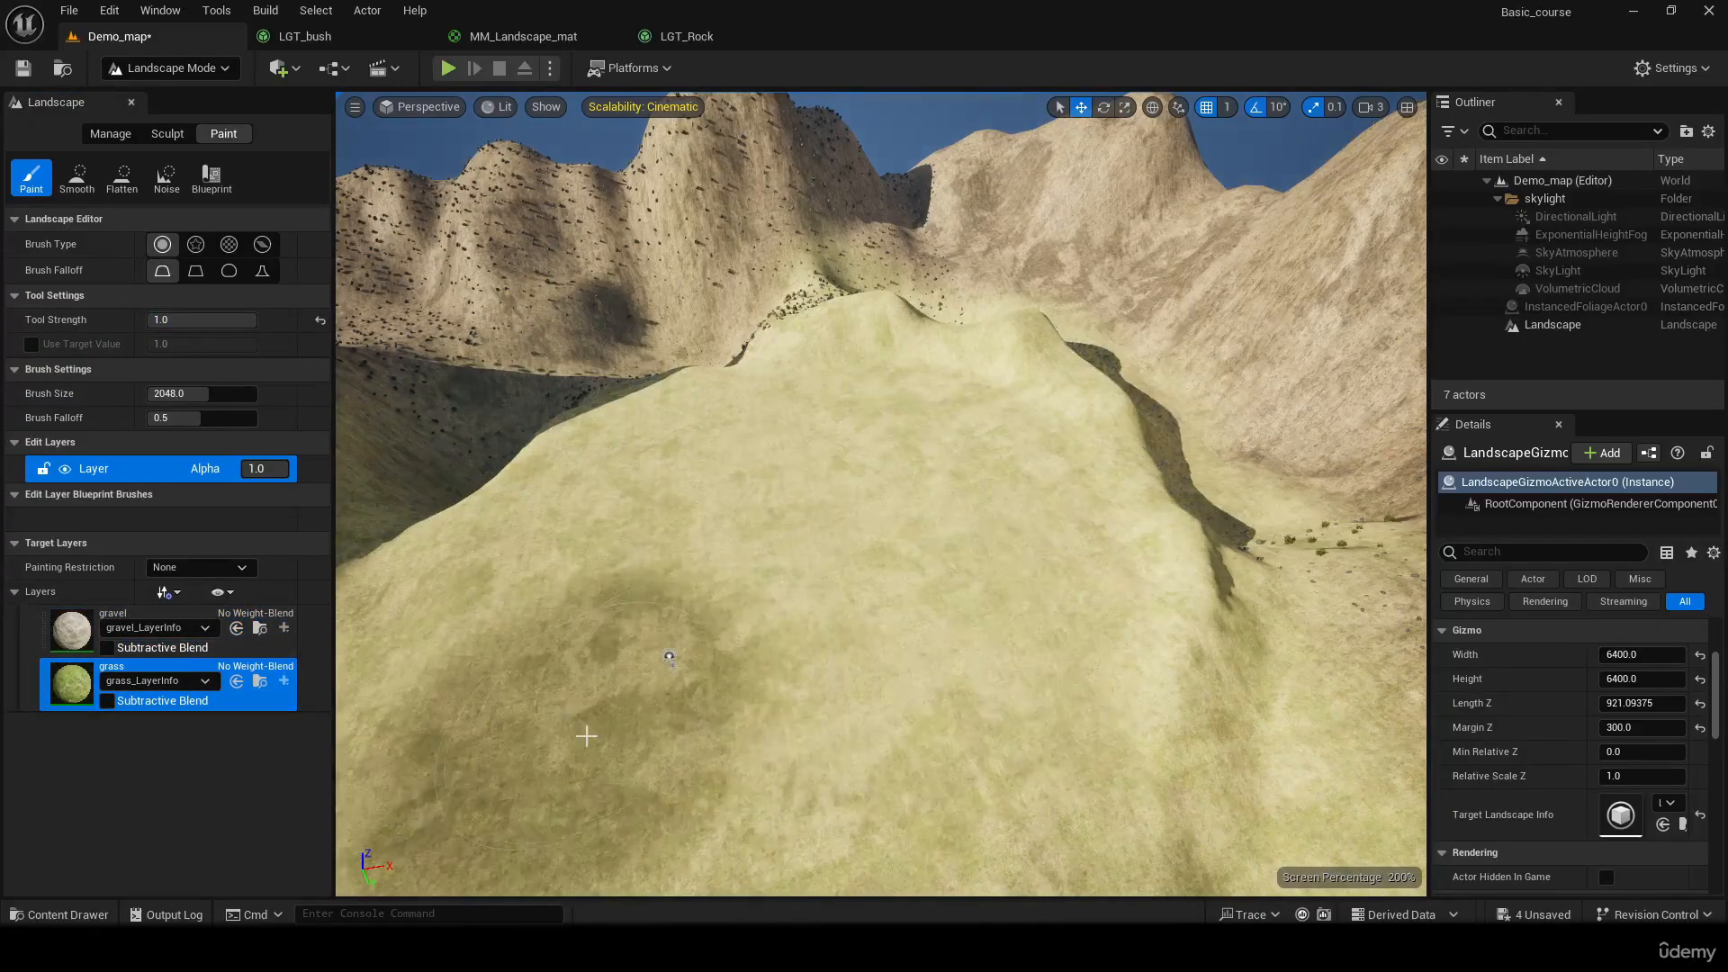
# Check the spawned foliage on the hill up close and brush the grass layer across the plateau again
pyautogui.press('w')
pyautogui.moveTo(659, 665); pyautogui.dragTo(661, 677, button='right')
pyautogui.moveTo(716, 616)
pyautogui.mouseDown()
pyautogui.moveTo(976, 494)
pyautogui.moveTo(828, 486)
pyautogui.moveTo(794, 446)
pyautogui.mouseUp()
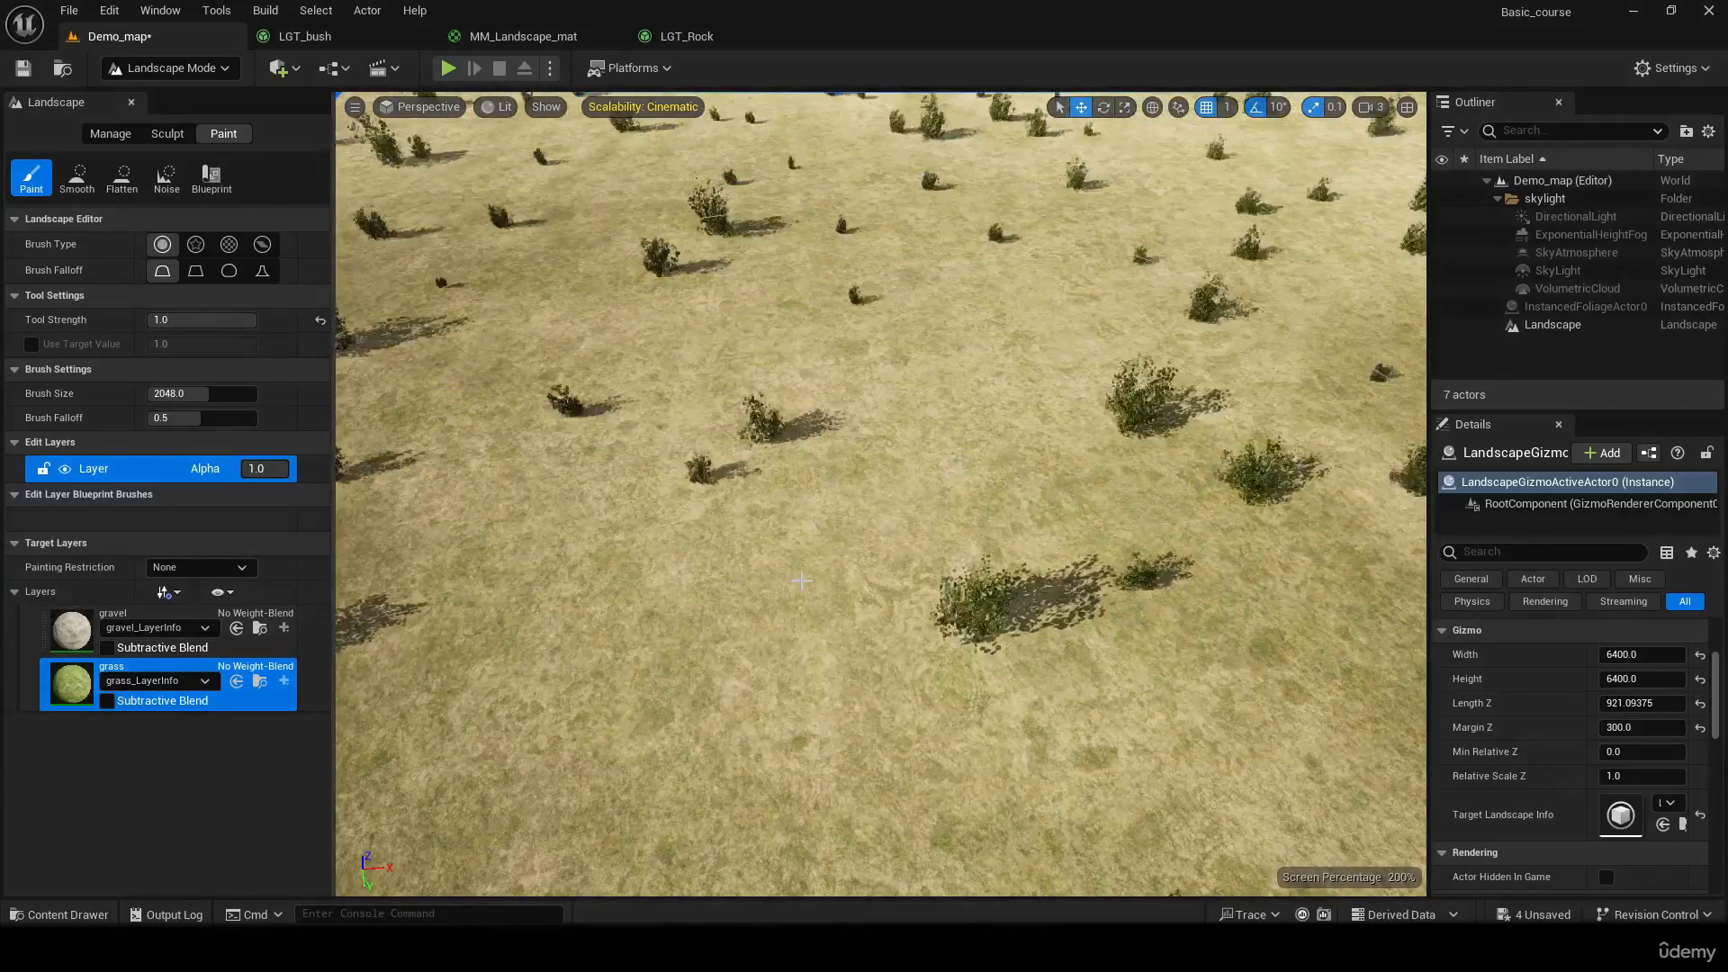
pyautogui.press('s')
pyautogui.moveTo(793, 446); pyautogui.dragTo(794, 445, button='right')
pyautogui.moveTo(814, 603); pyautogui.dragTo(556, 635)
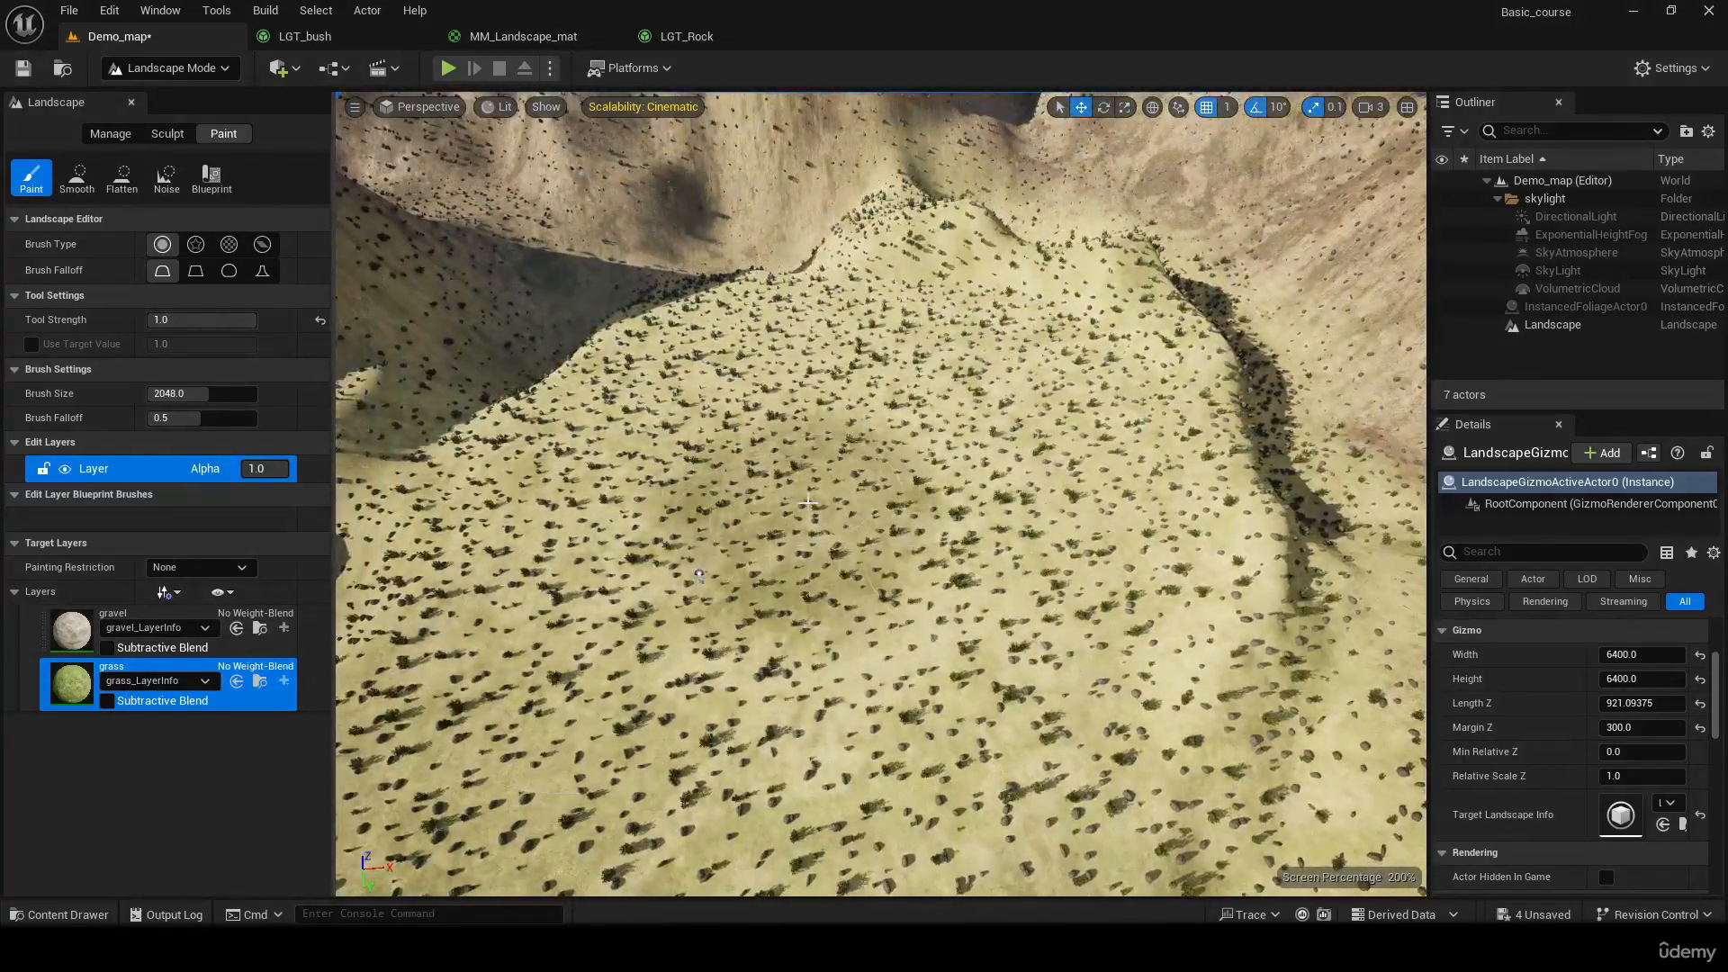
# Erase the gravel layer from the hill's plateau to expose the green grass underneath
pyautogui.click(70, 621)
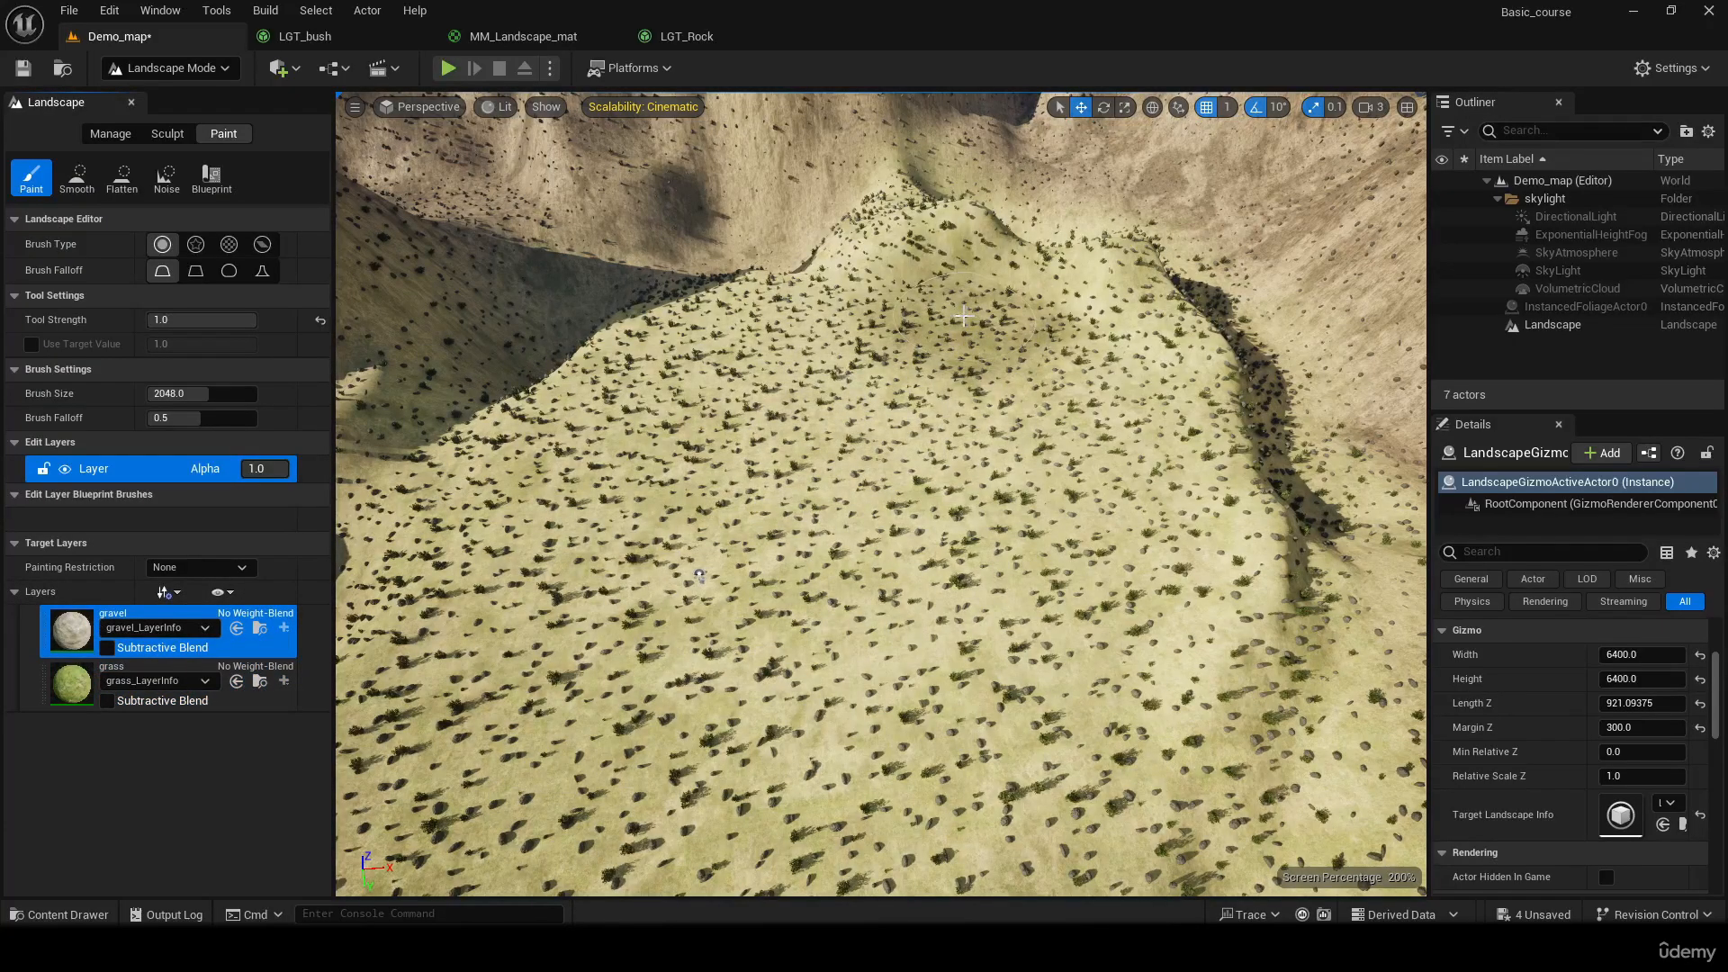
pyautogui.moveTo(759, 514)
pyautogui.mouseDown()
pyautogui.moveTo(995, 386)
pyautogui.moveTo(810, 540)
pyautogui.moveTo(614, 565)
pyautogui.mouseUp()
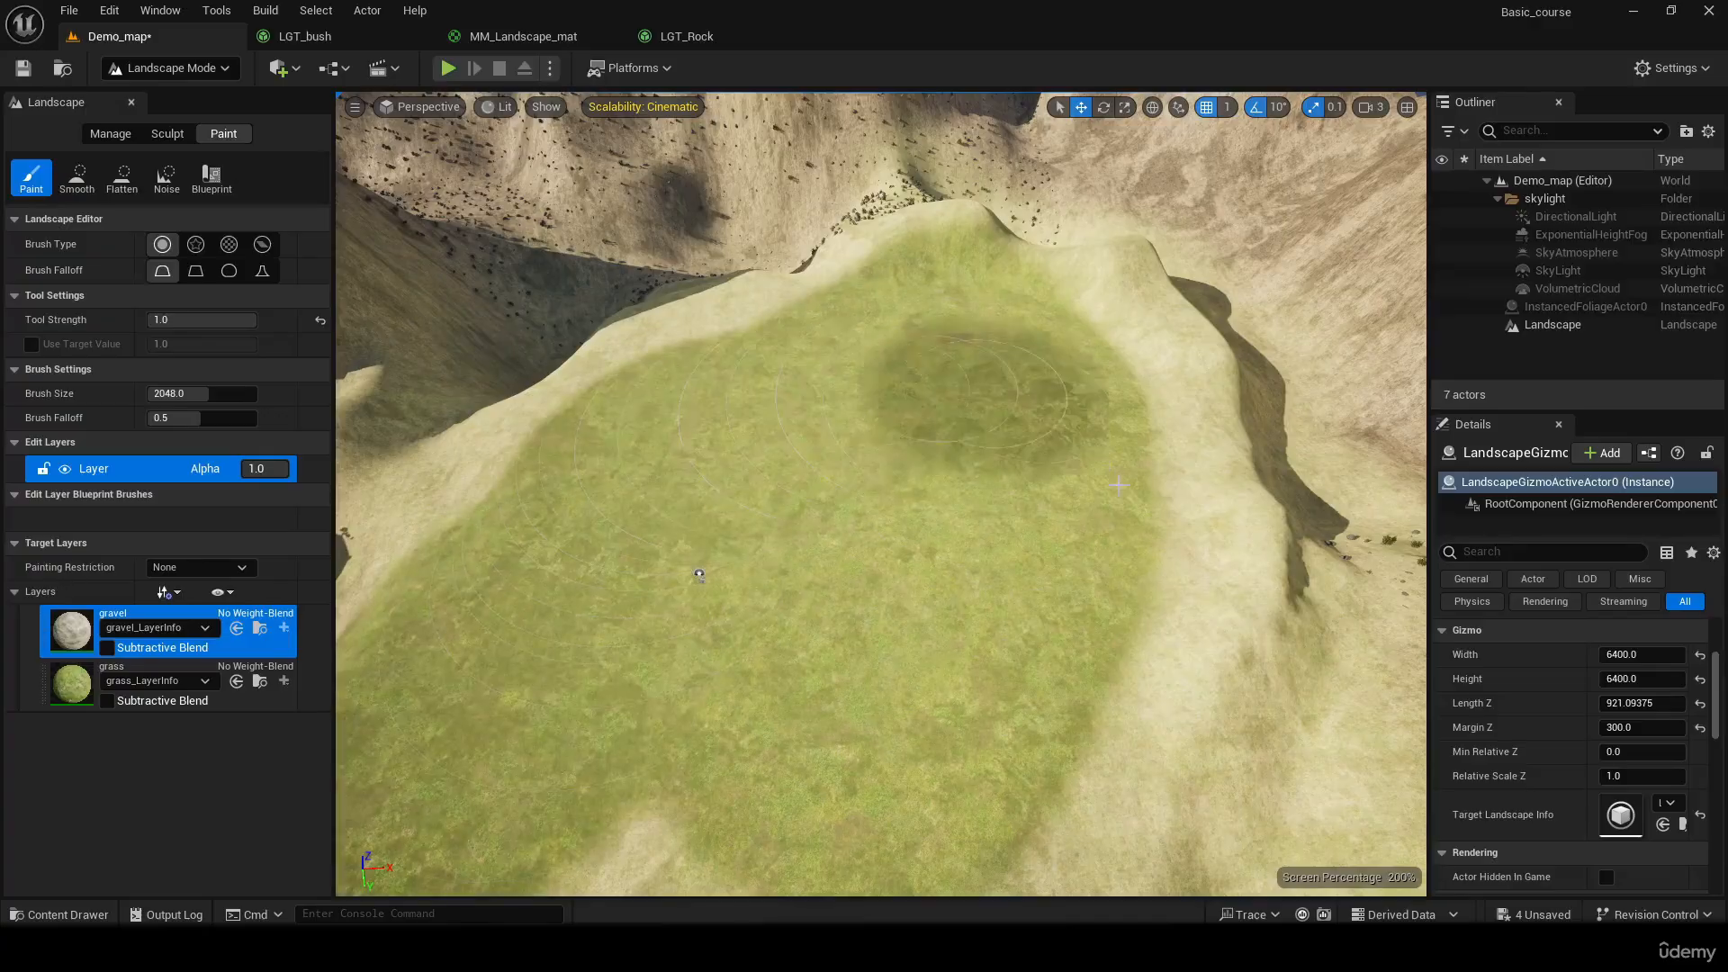
pyautogui.moveTo(1118, 484); pyautogui.dragTo(586, 895)
pyautogui.press('s')
pyautogui.moveTo(585, 887); pyautogui.dragTo(486, 893, button='right')
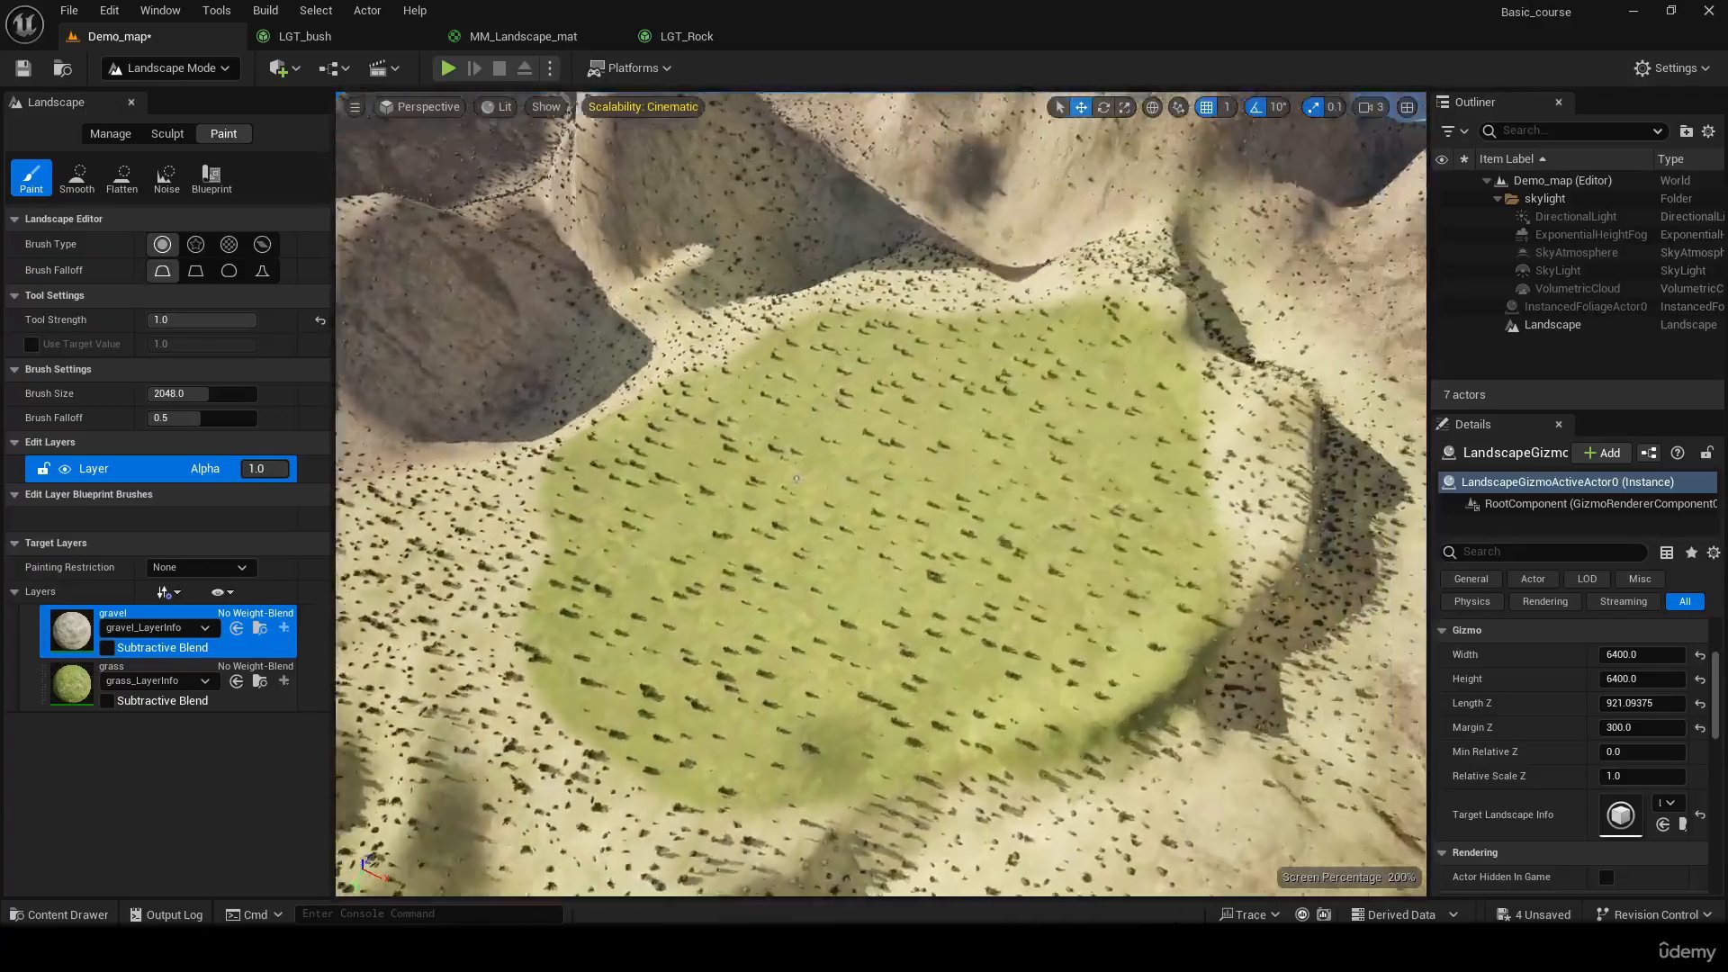
# Inspect the bushes on the exposed grass and extend the gravel erasure over the surrounding slopes
pyautogui.press('w')
pyautogui.moveTo(797, 478); pyautogui.dragTo(836, 347, button='right')
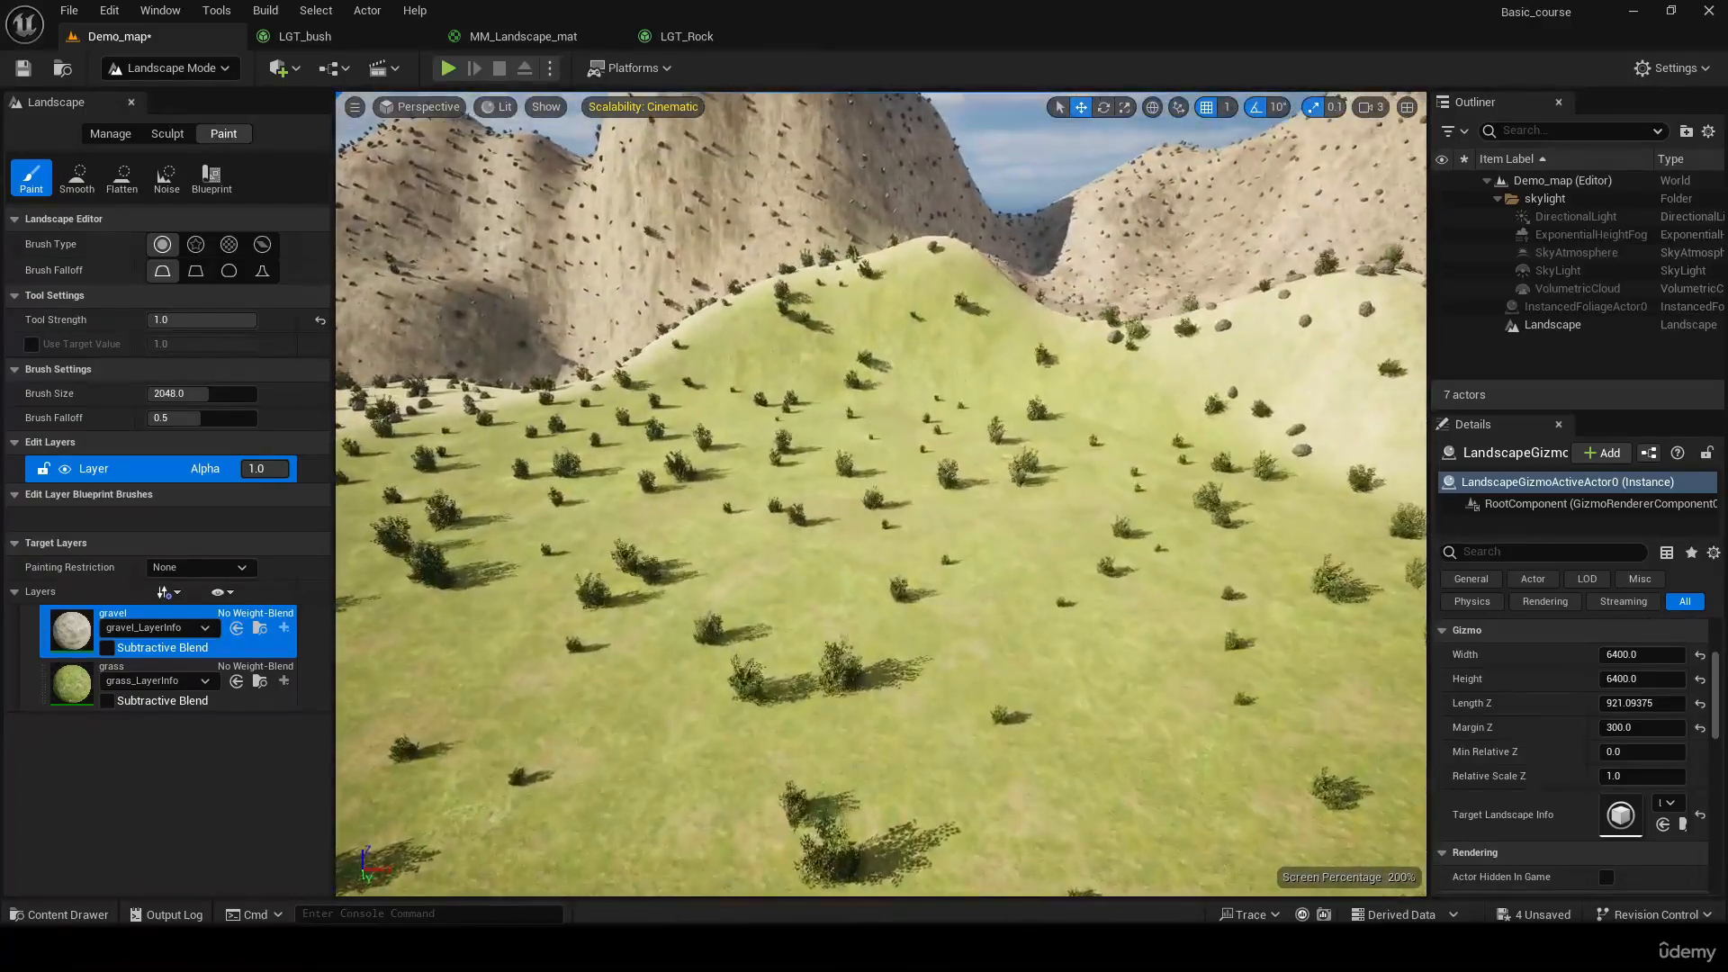
pyautogui.press('s')
pyautogui.moveTo(878, 621)
pyautogui.mouseDown(button='right')
pyautogui.moveTo(891, 720)
pyautogui.moveTo(879, 678)
pyautogui.mouseUp(button='right')
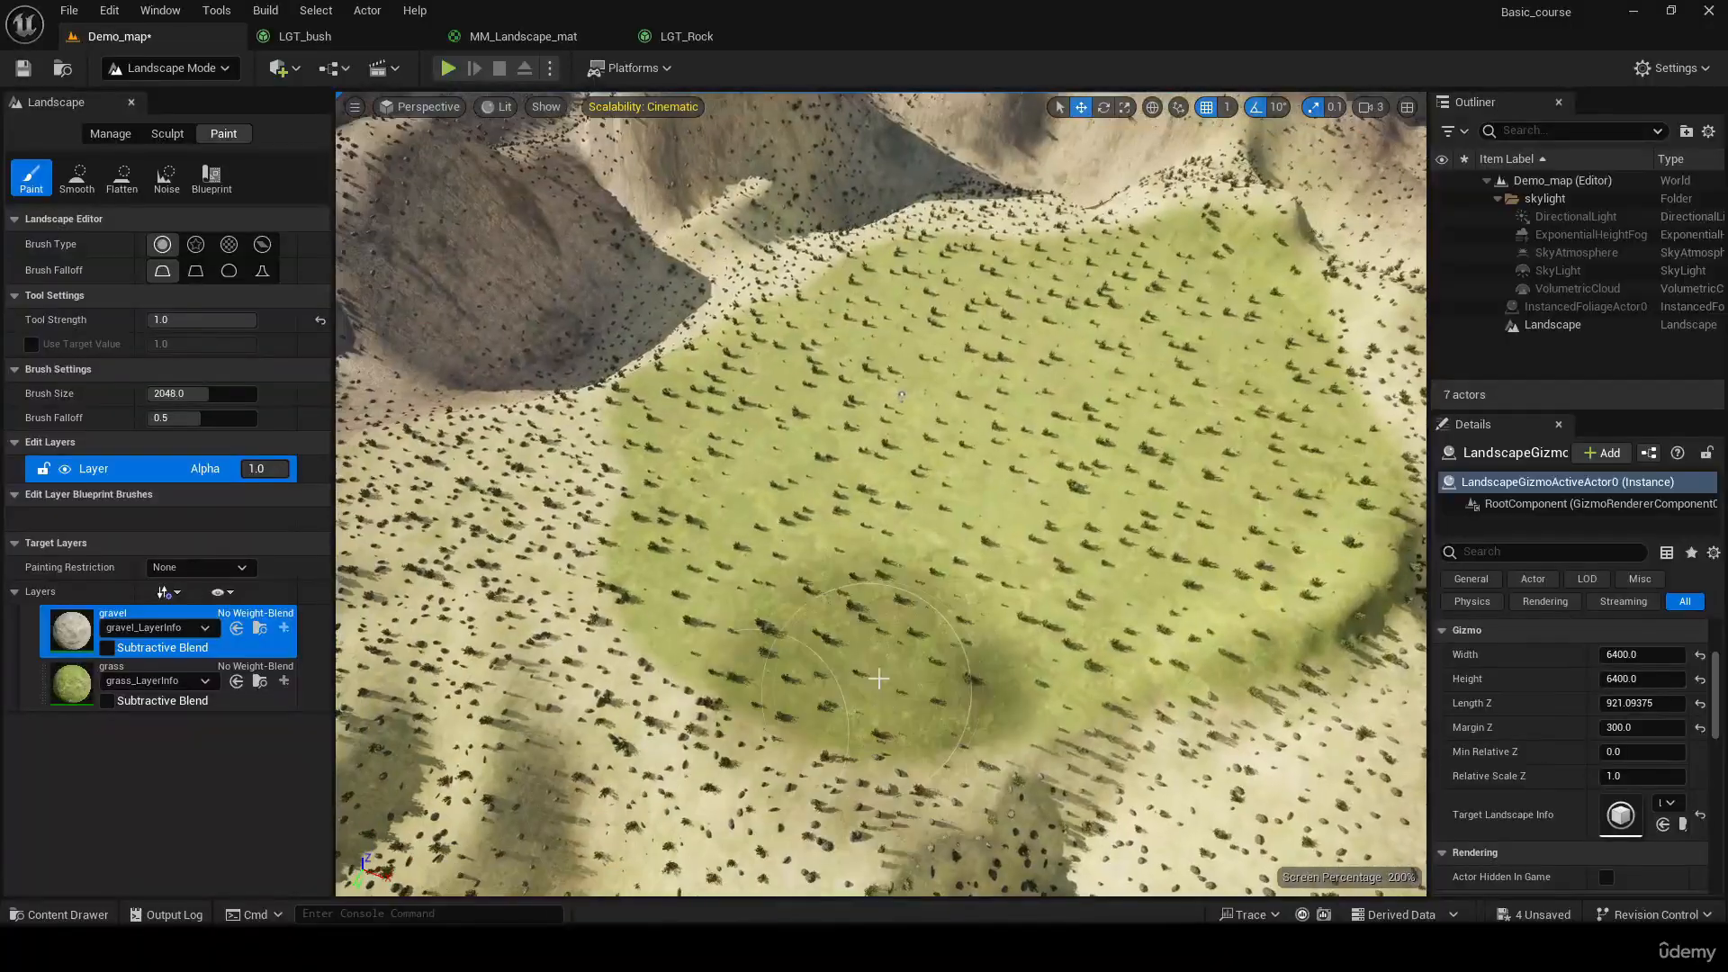
pyautogui.moveTo(824, 746)
pyautogui.keyDown('shift'); pyautogui.mouseDown()
pyautogui.moveTo(504, 693)
pyautogui.moveTo(459, 549)
pyautogui.moveTo(867, 447)
pyautogui.mouseUp(); pyautogui.keyUp('shift')
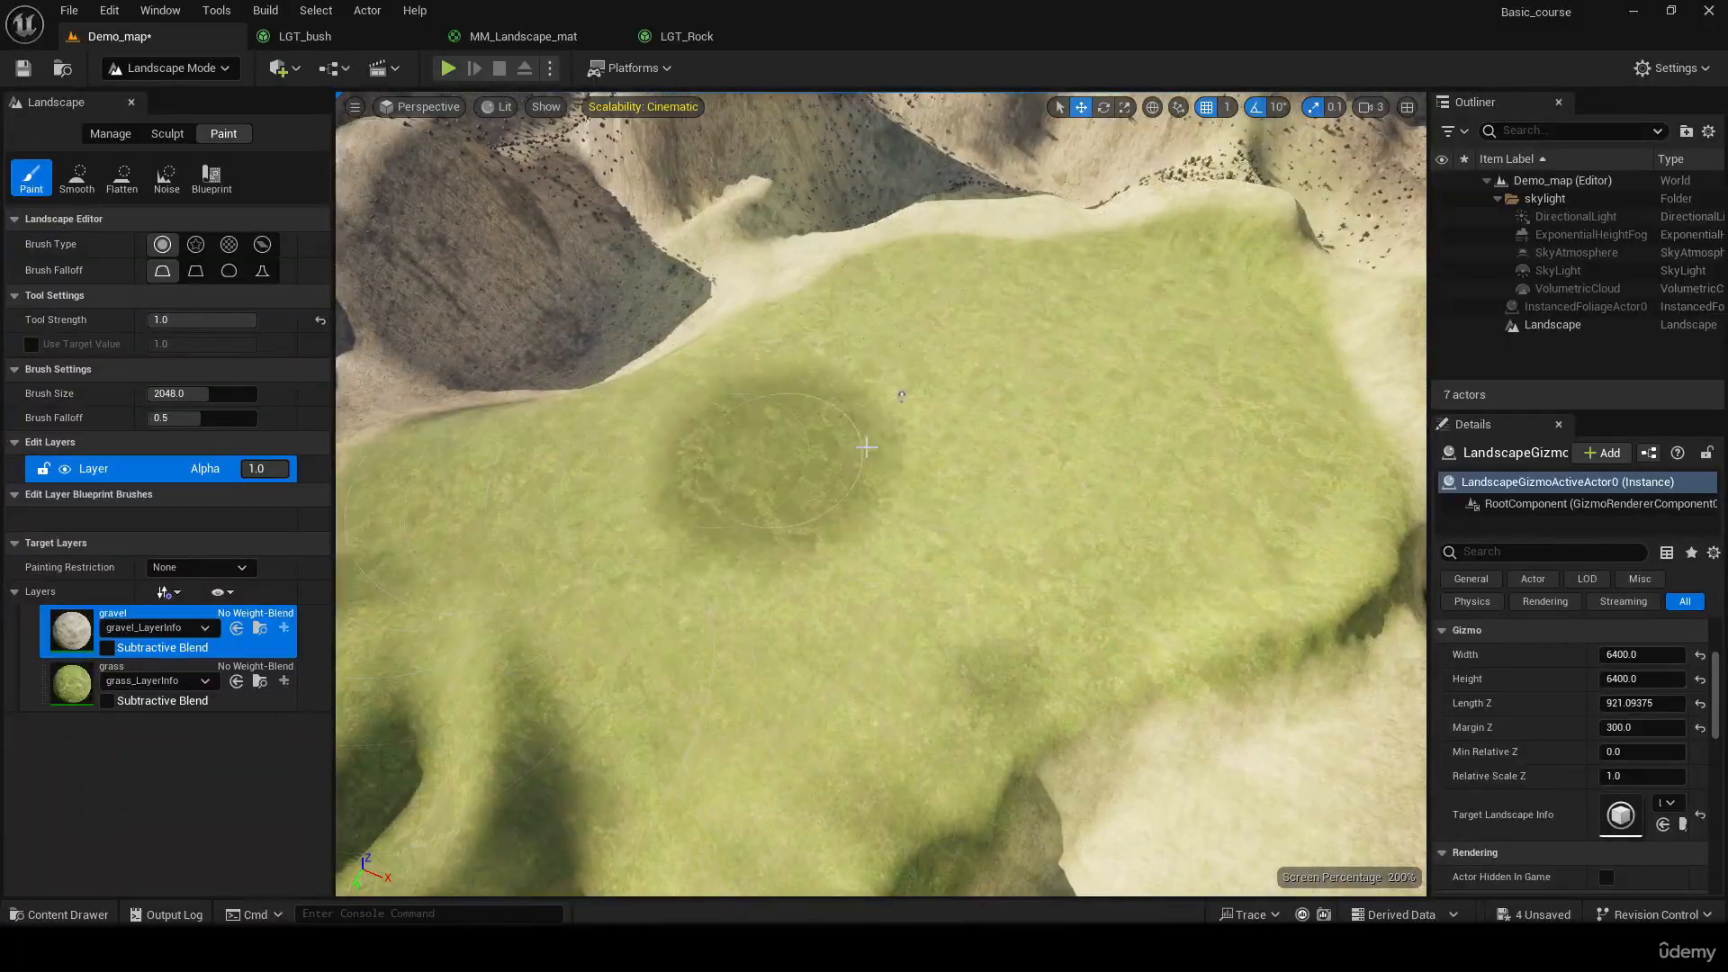
pyautogui.keyDown('shift'); pyautogui.moveTo(1198, 285); pyautogui.dragTo(903, 334); pyautogui.keyUp('shift')
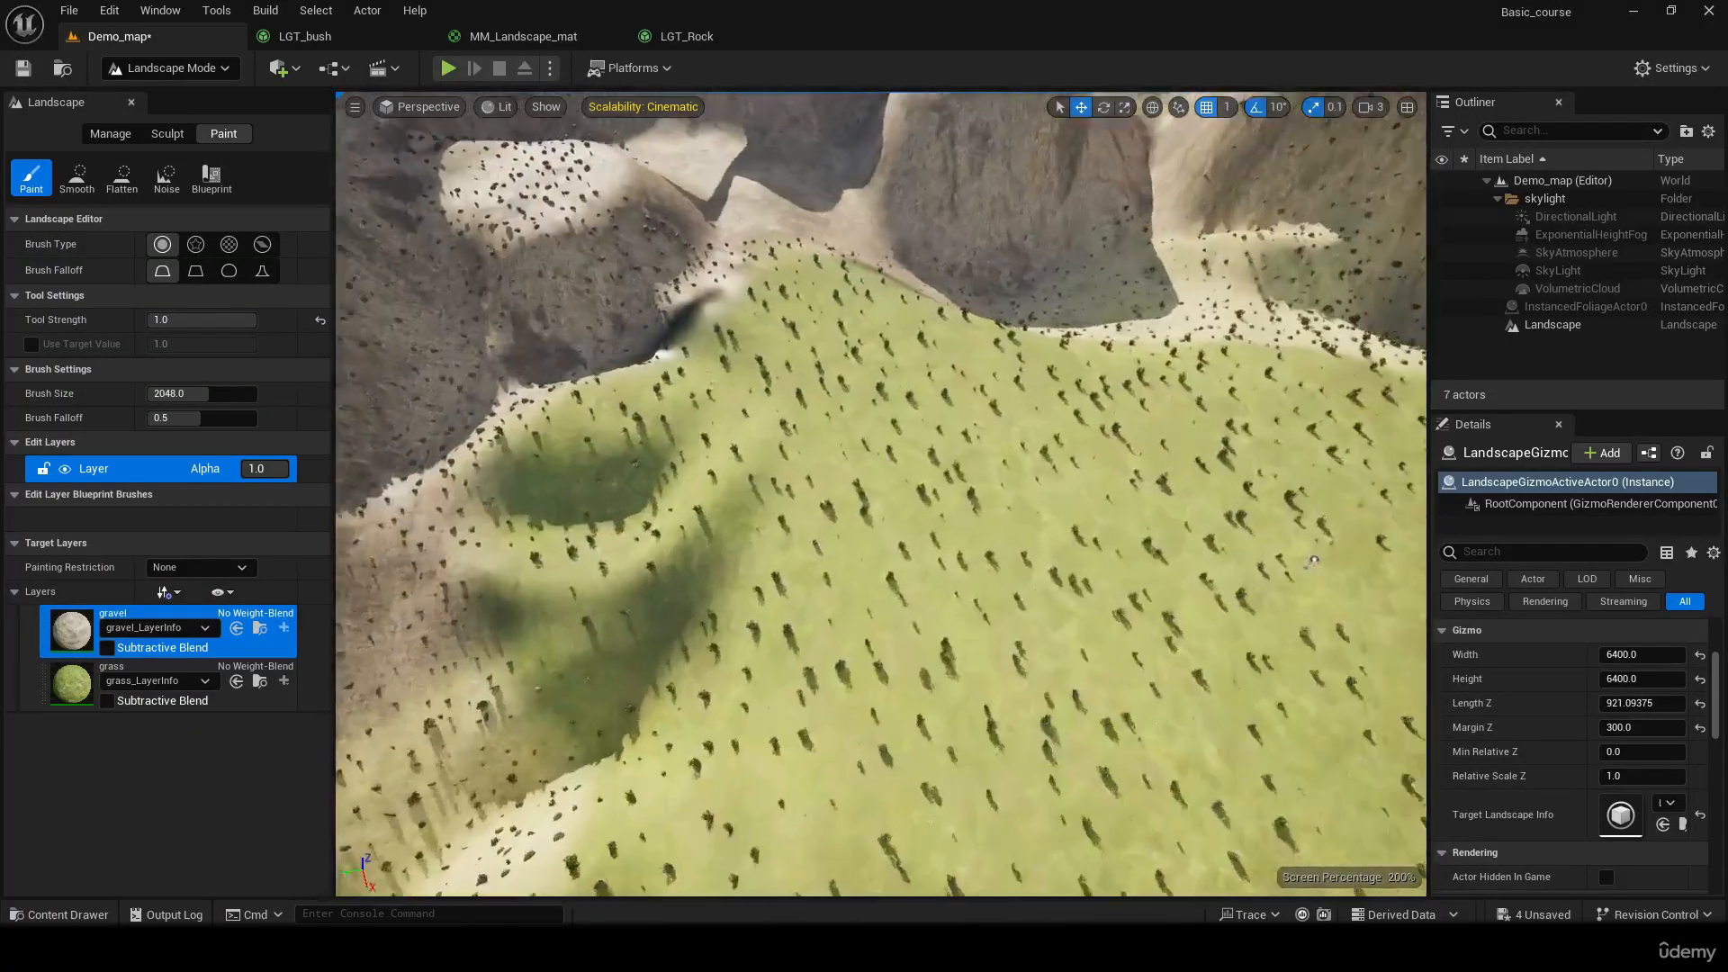
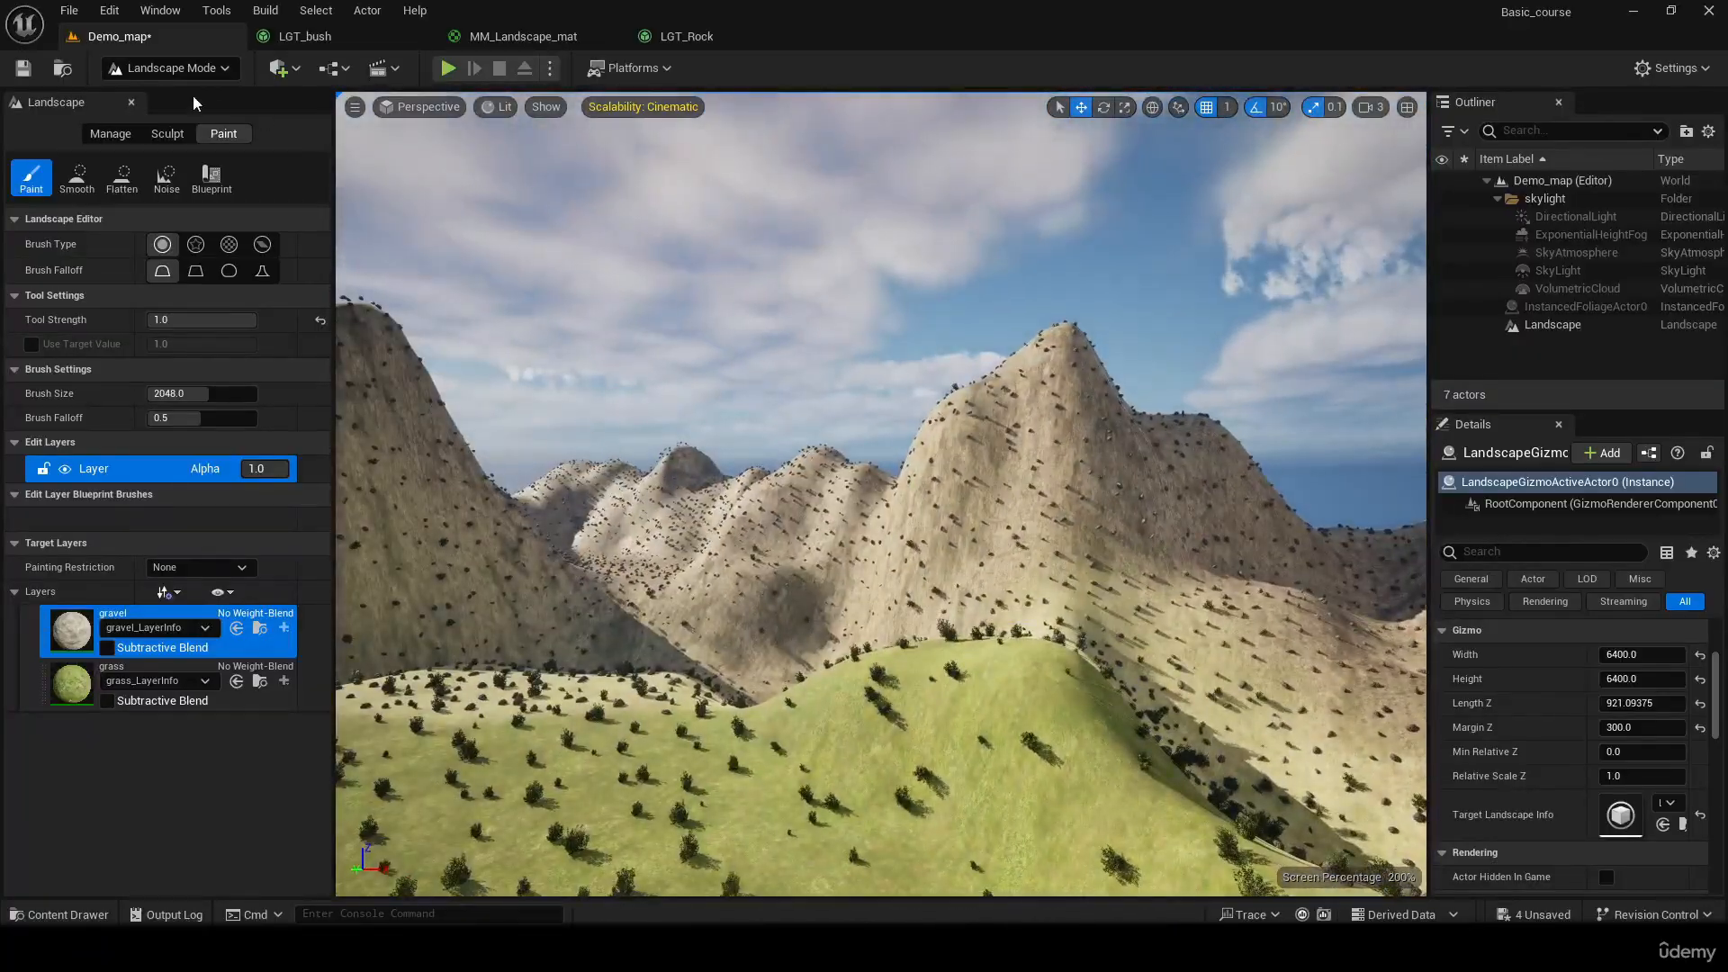
# Erase the gravel layer along the edges of the green plateau and from the slopes around it
pyautogui.click(171, 67)
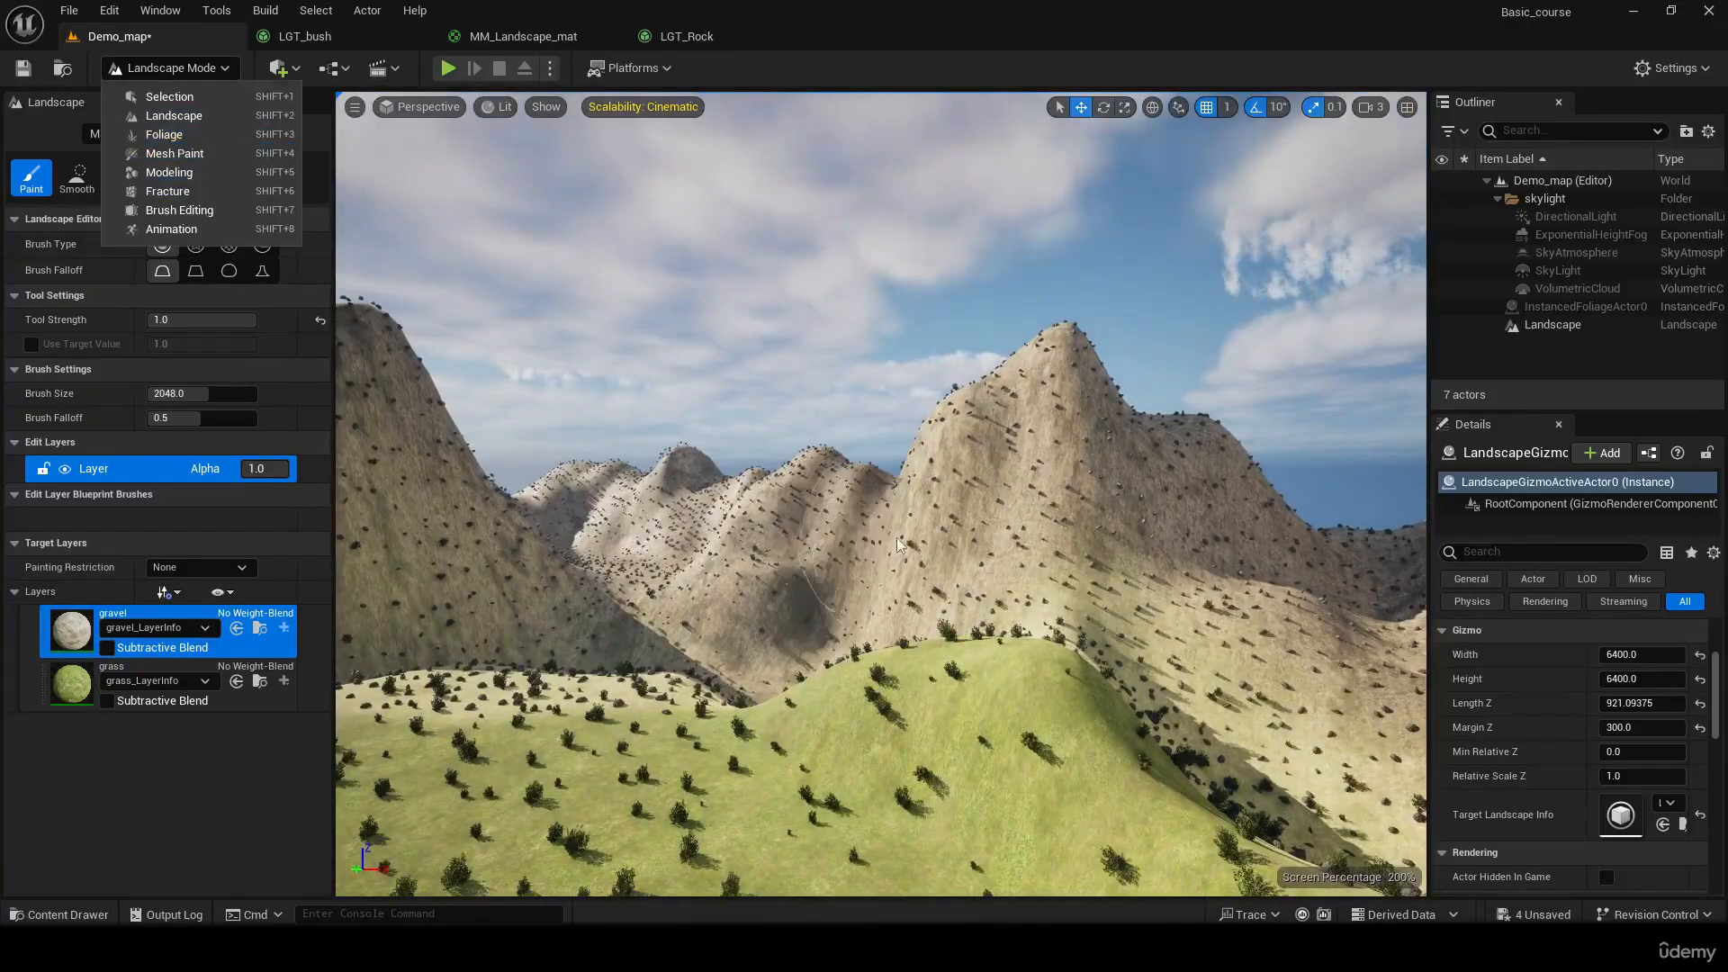
pyautogui.moveTo(897, 545); pyautogui.dragTo(1188, 648, button='right')
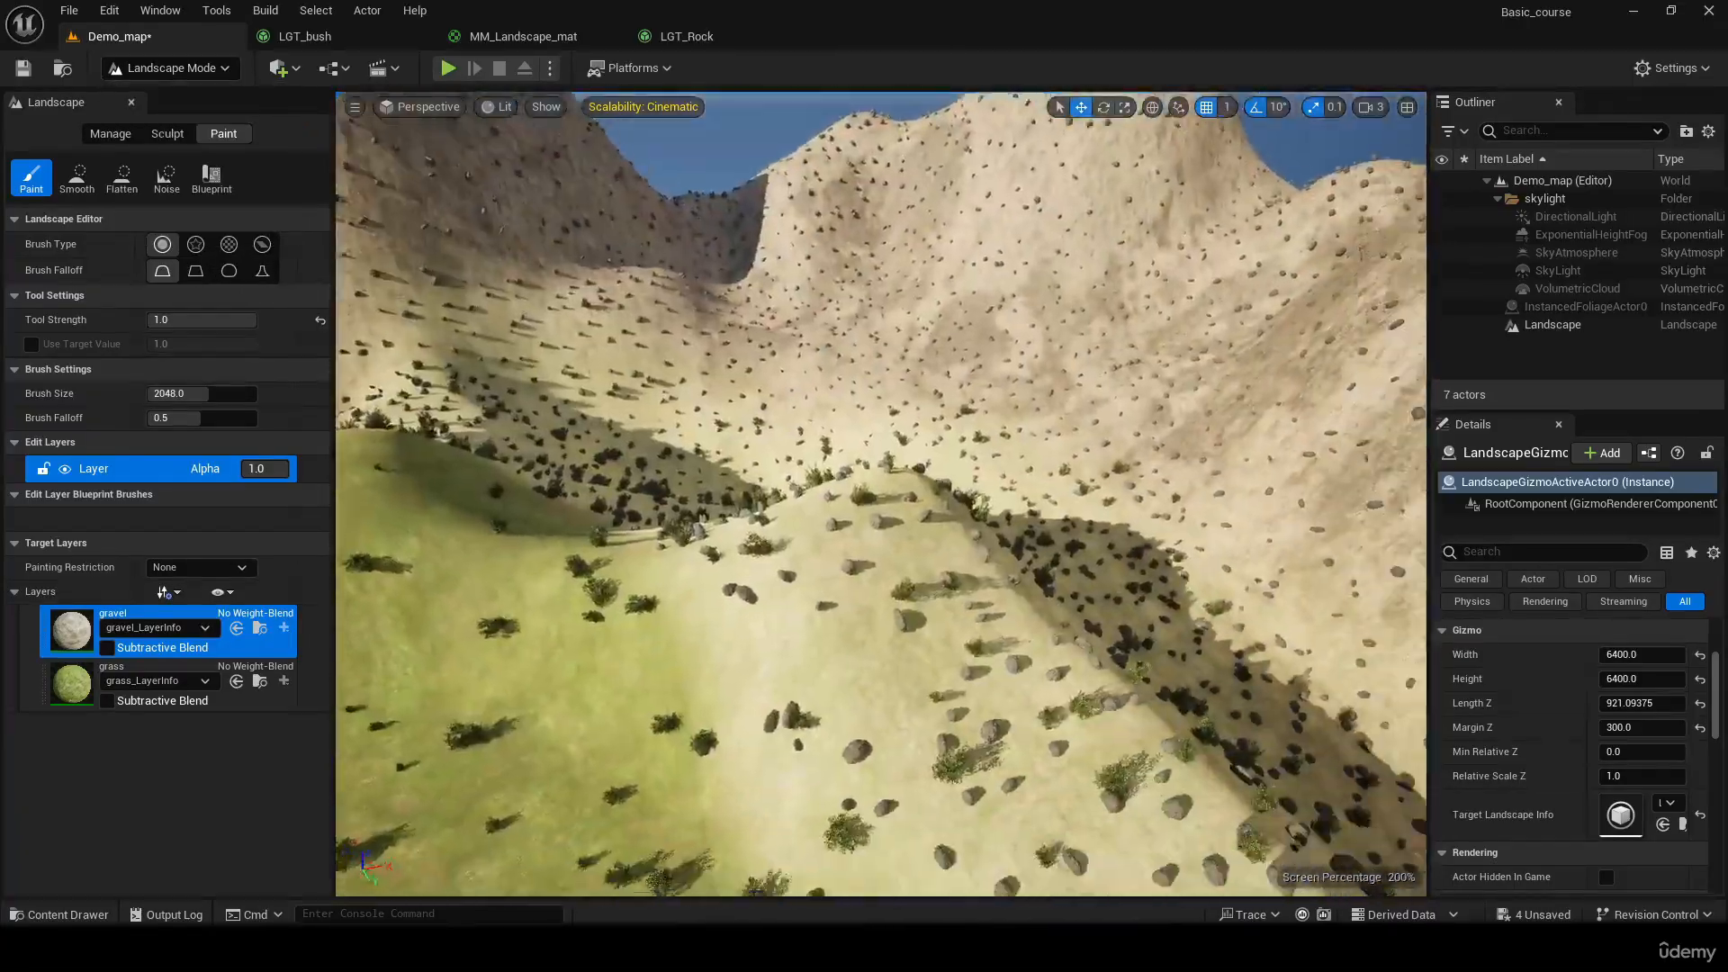
pyautogui.moveTo(882, 495)
pyautogui.mouseDown(button='right')
pyautogui.moveTo(792, 594)
pyautogui.moveTo(774, 558)
pyautogui.moveTo(882, 585)
pyautogui.moveTo(864, 486)
pyautogui.moveTo(891, 495)
pyautogui.moveTo(900, 557)
pyautogui.moveTo(1007, 464)
pyautogui.mouseUp(button='right')
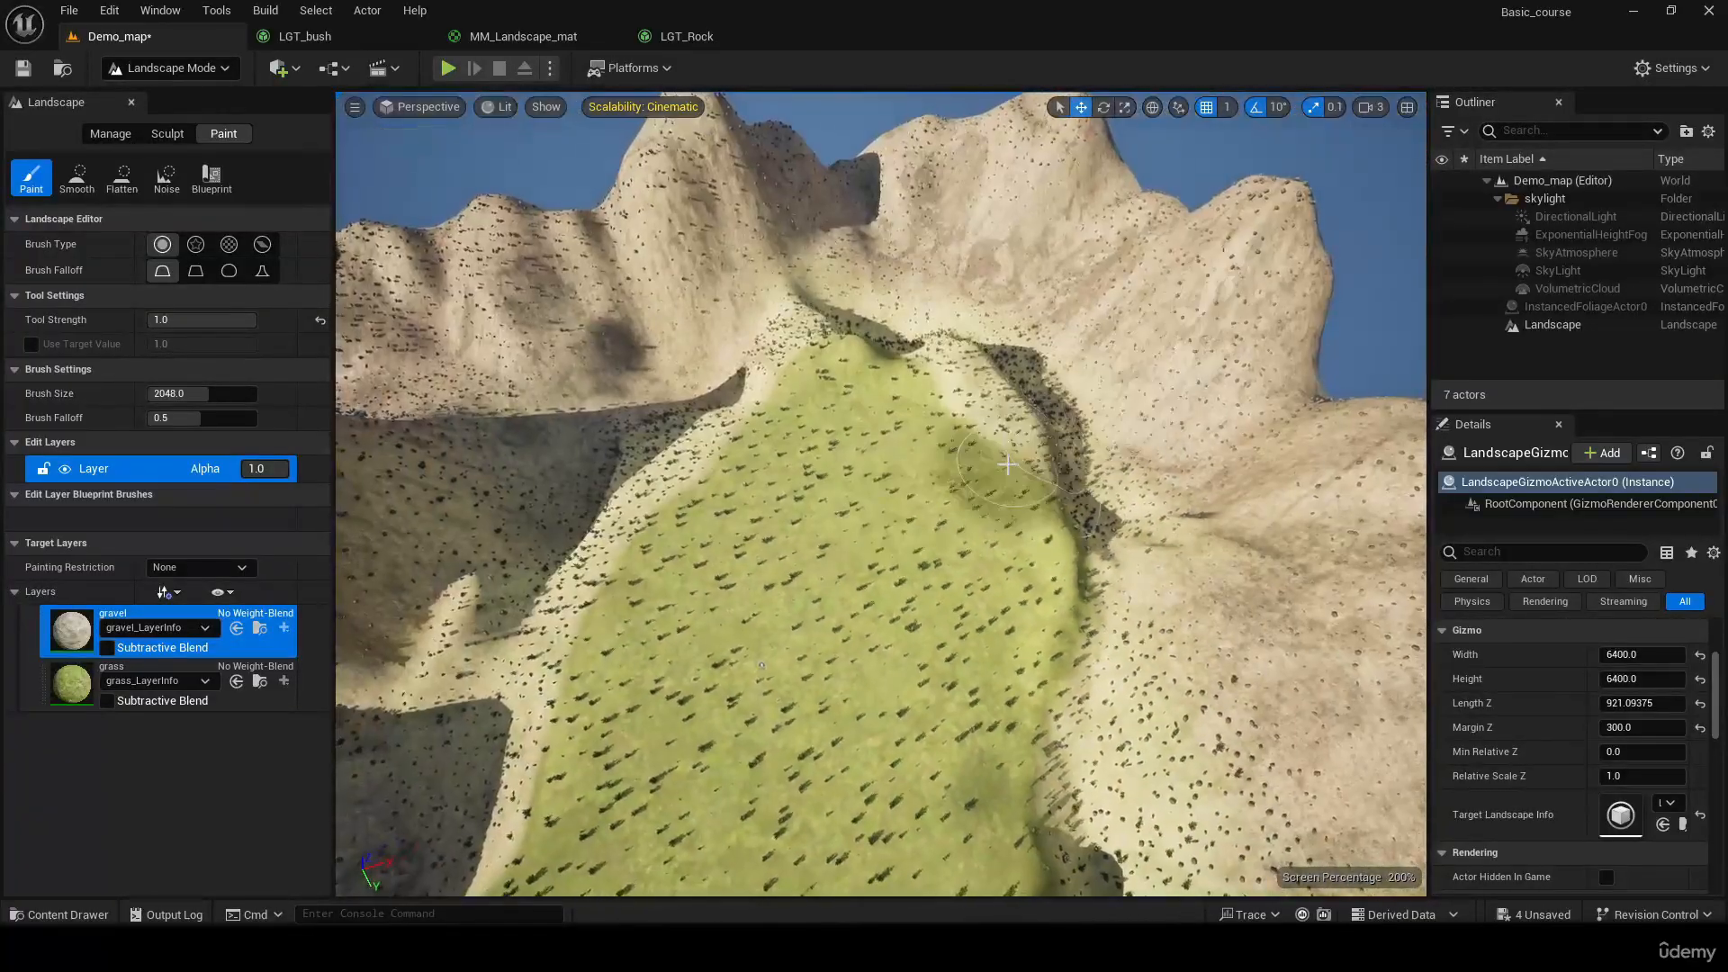
pyautogui.keyDown('shift'); pyautogui.moveTo(736, 496); pyautogui.dragTo(756, 410); pyautogui.keyUp('shift')
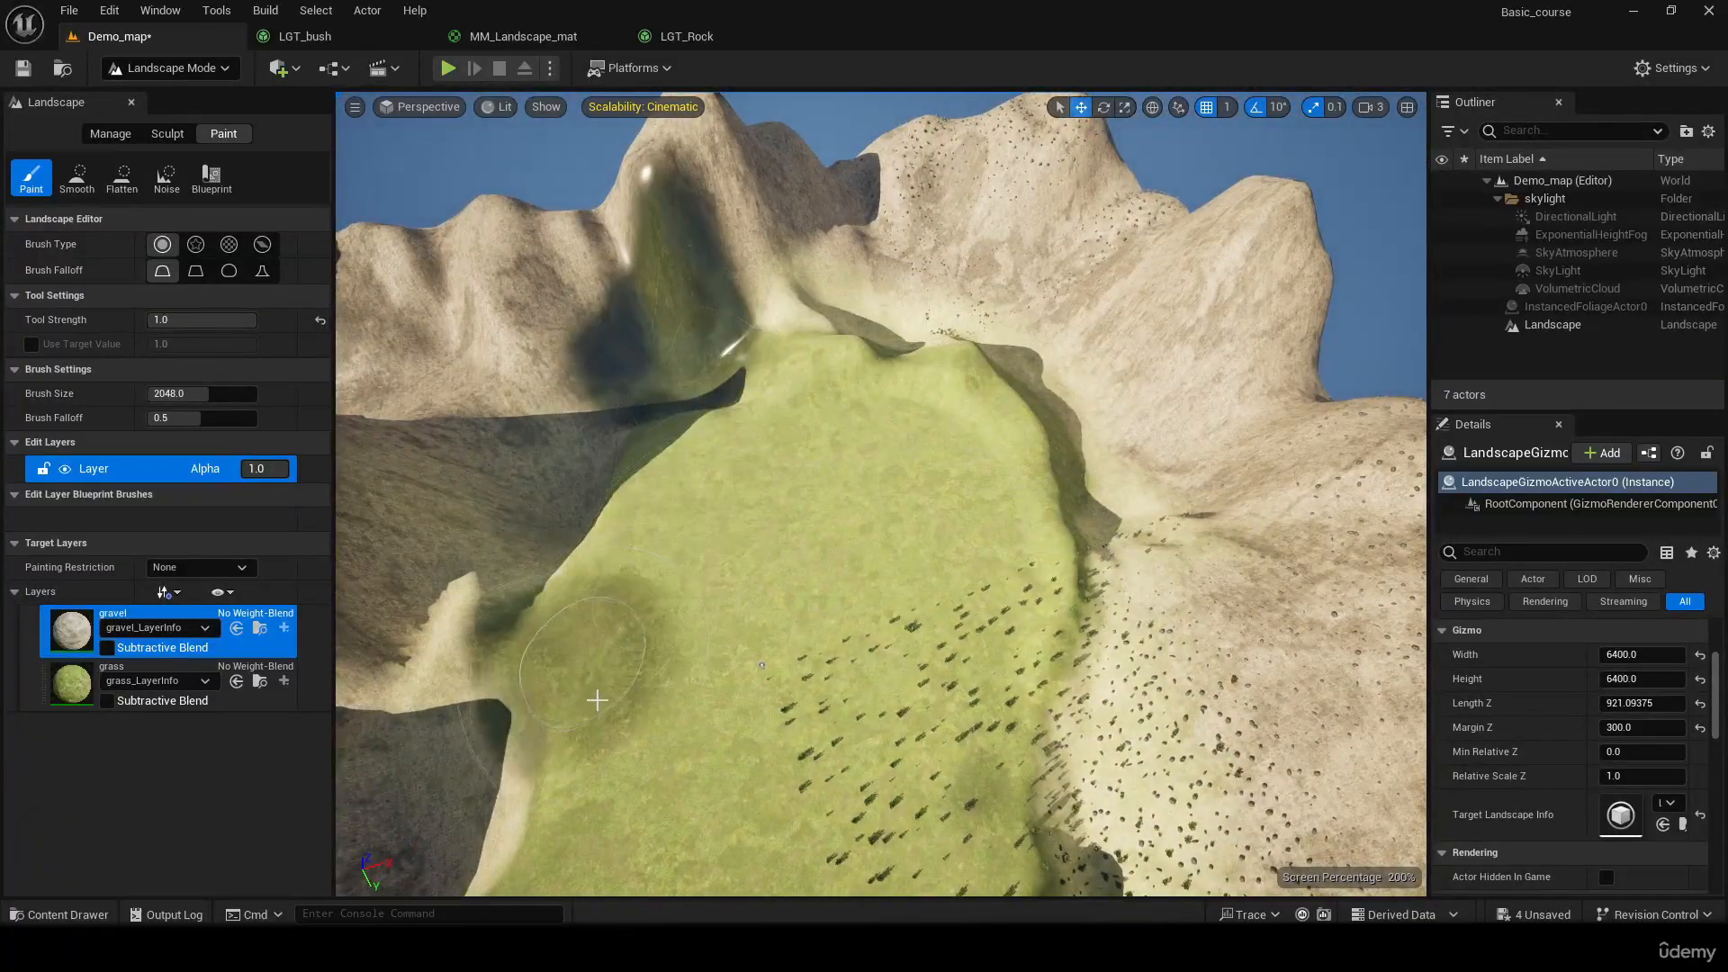
pyautogui.moveTo(555, 720)
pyautogui.mouseDown()
pyautogui.moveTo(576, 611)
pyautogui.moveTo(711, 297)
pyautogui.moveTo(882, 319)
pyautogui.moveTo(1066, 450)
pyautogui.moveTo(1210, 765)
pyautogui.mouseUp()
pyautogui.moveTo(1210, 765)
pyautogui.mouseDown(button='right')
pyautogui.moveTo(1246, 828)
pyautogui.moveTo(1192, 738)
pyautogui.mouseUp(button='right')
pyautogui.moveTo(1188, 734)
pyautogui.mouseDown()
pyautogui.moveTo(805, 805)
pyautogui.moveTo(479, 756)
pyautogui.moveTo(837, 750)
pyautogui.moveTo(590, 772)
pyautogui.moveTo(709, 760)
pyautogui.mouseUp()
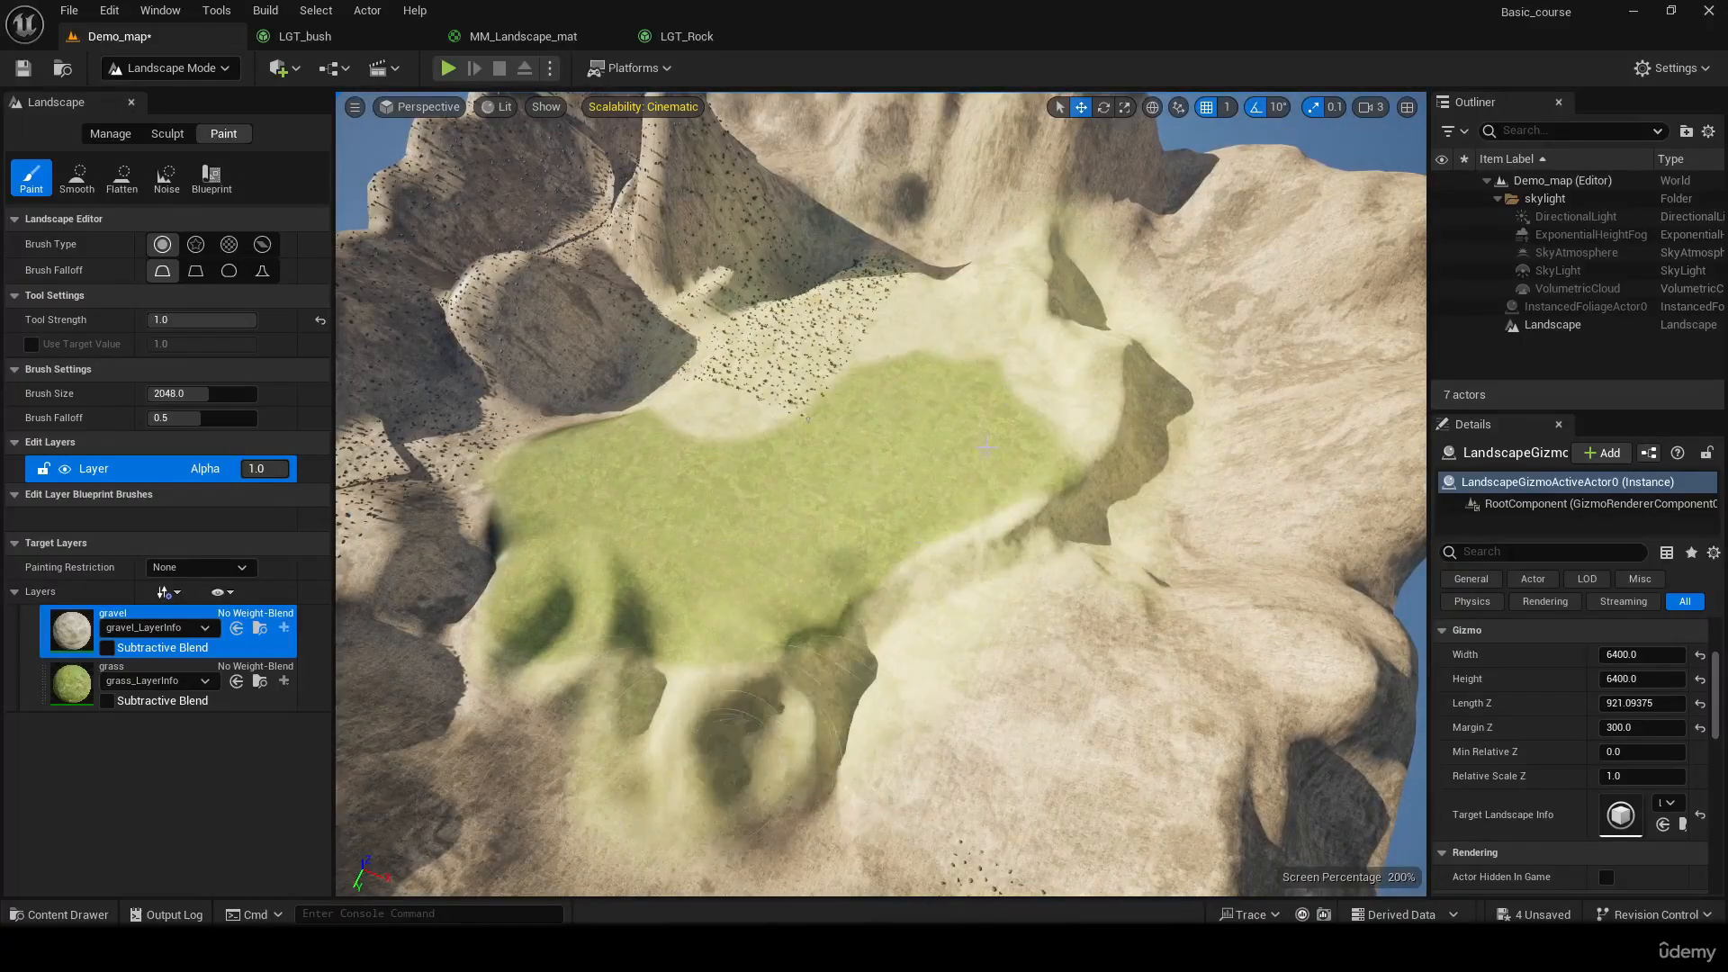
# Brush gravel over the plateau's far end and erase the gravel layer there again, clearing it up to the rim
pyautogui.moveTo(1026, 439); pyautogui.dragTo(926, 490)
pyautogui.click(157, 670)
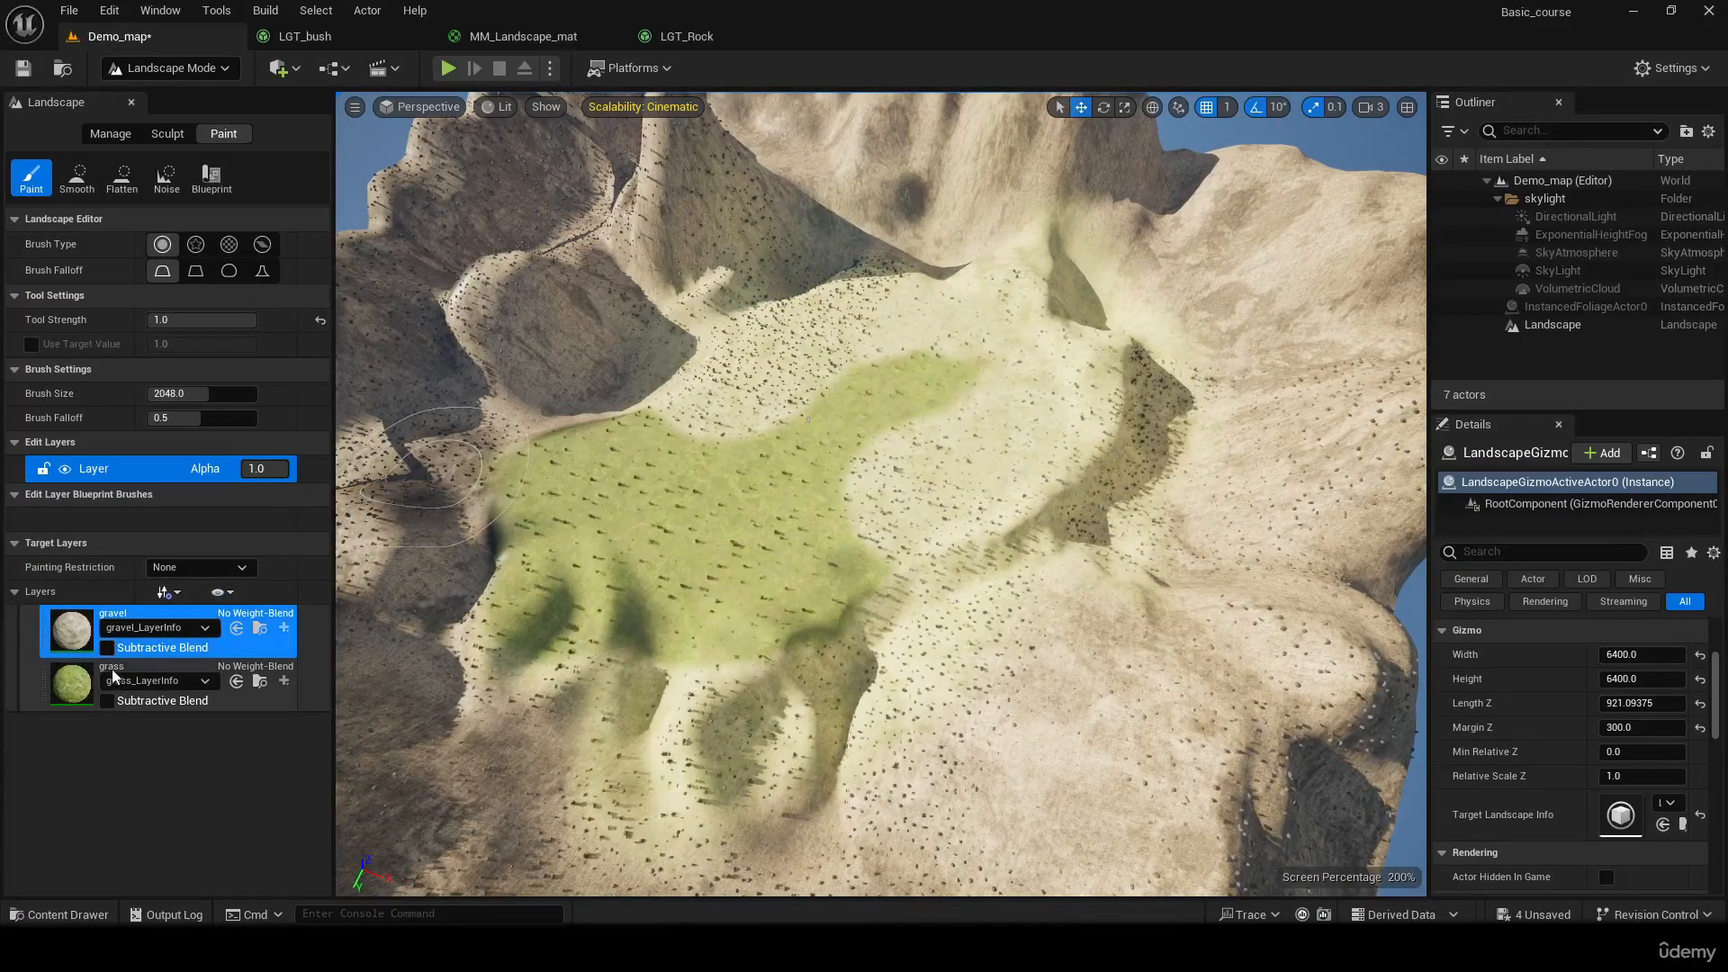
pyautogui.moveTo(849, 445)
pyautogui.mouseDown()
pyautogui.moveTo(832, 521)
pyautogui.moveTo(877, 536)
pyautogui.moveTo(835, 513)
pyautogui.moveTo(864, 477)
pyautogui.moveTo(922, 520)
pyautogui.moveTo(977, 450)
pyautogui.mouseUp()
pyautogui.click(153, 621)
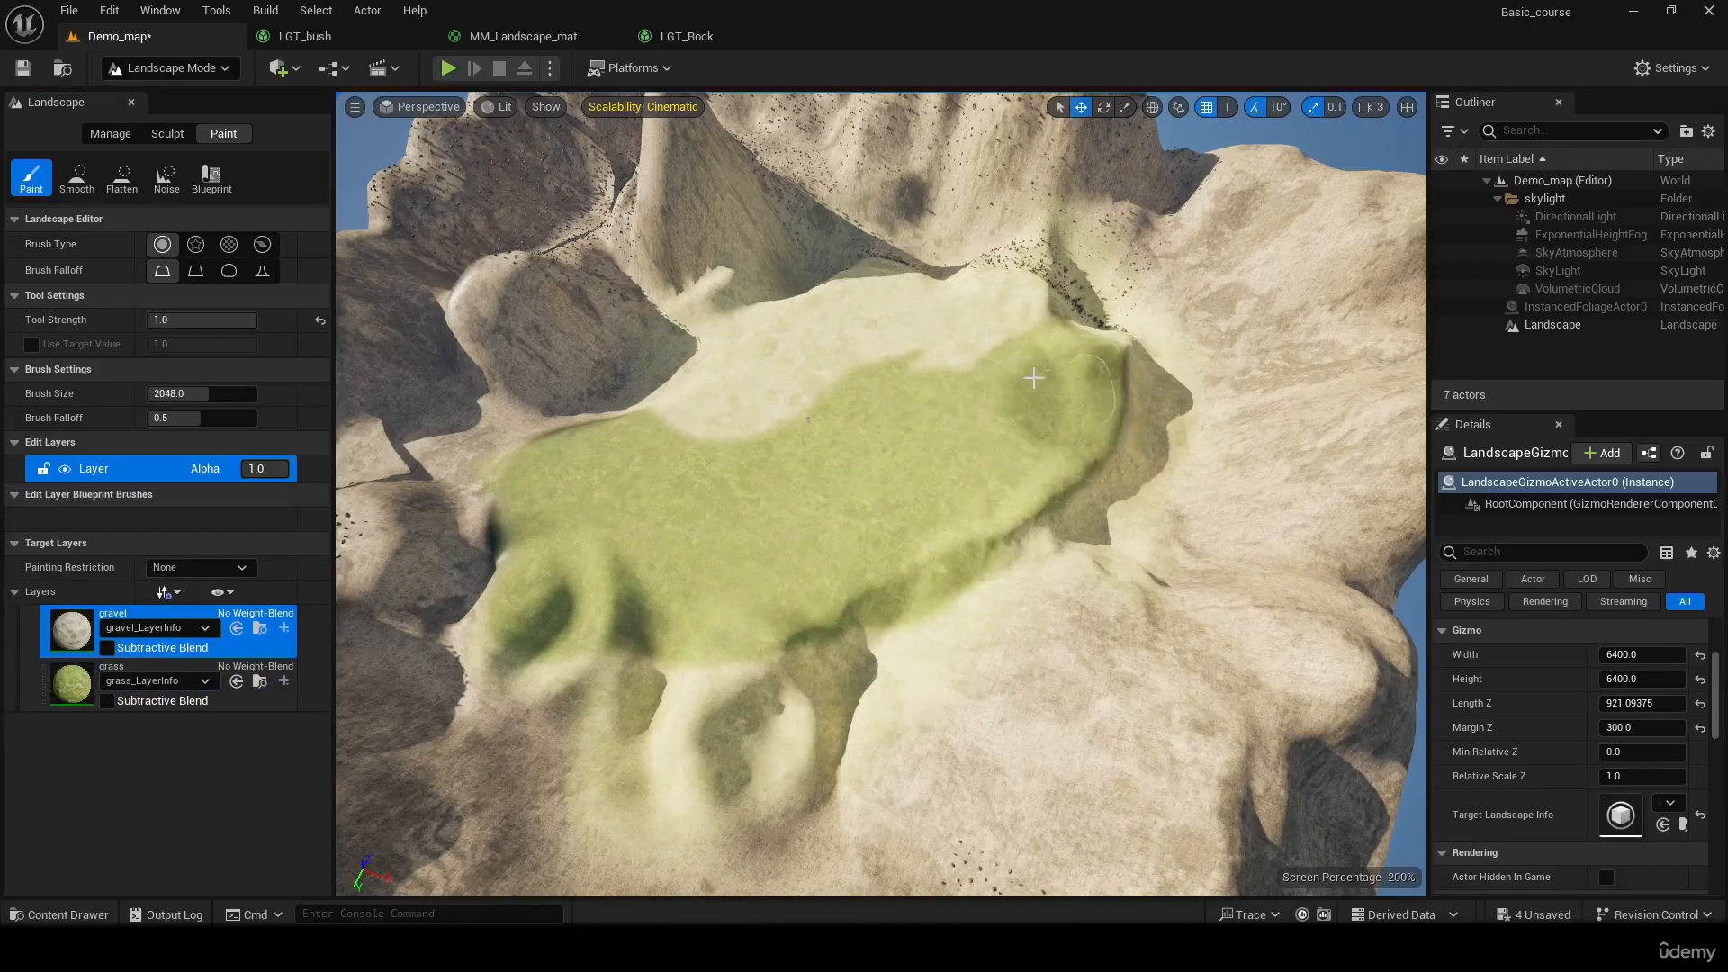
pyautogui.moveTo(1033, 378)
pyautogui.keyDown('shift'); pyautogui.mouseDown()
pyautogui.moveTo(887, 421)
pyautogui.moveTo(733, 386)
pyautogui.moveTo(772, 348)
pyautogui.mouseUp(); pyautogui.keyUp('shift')
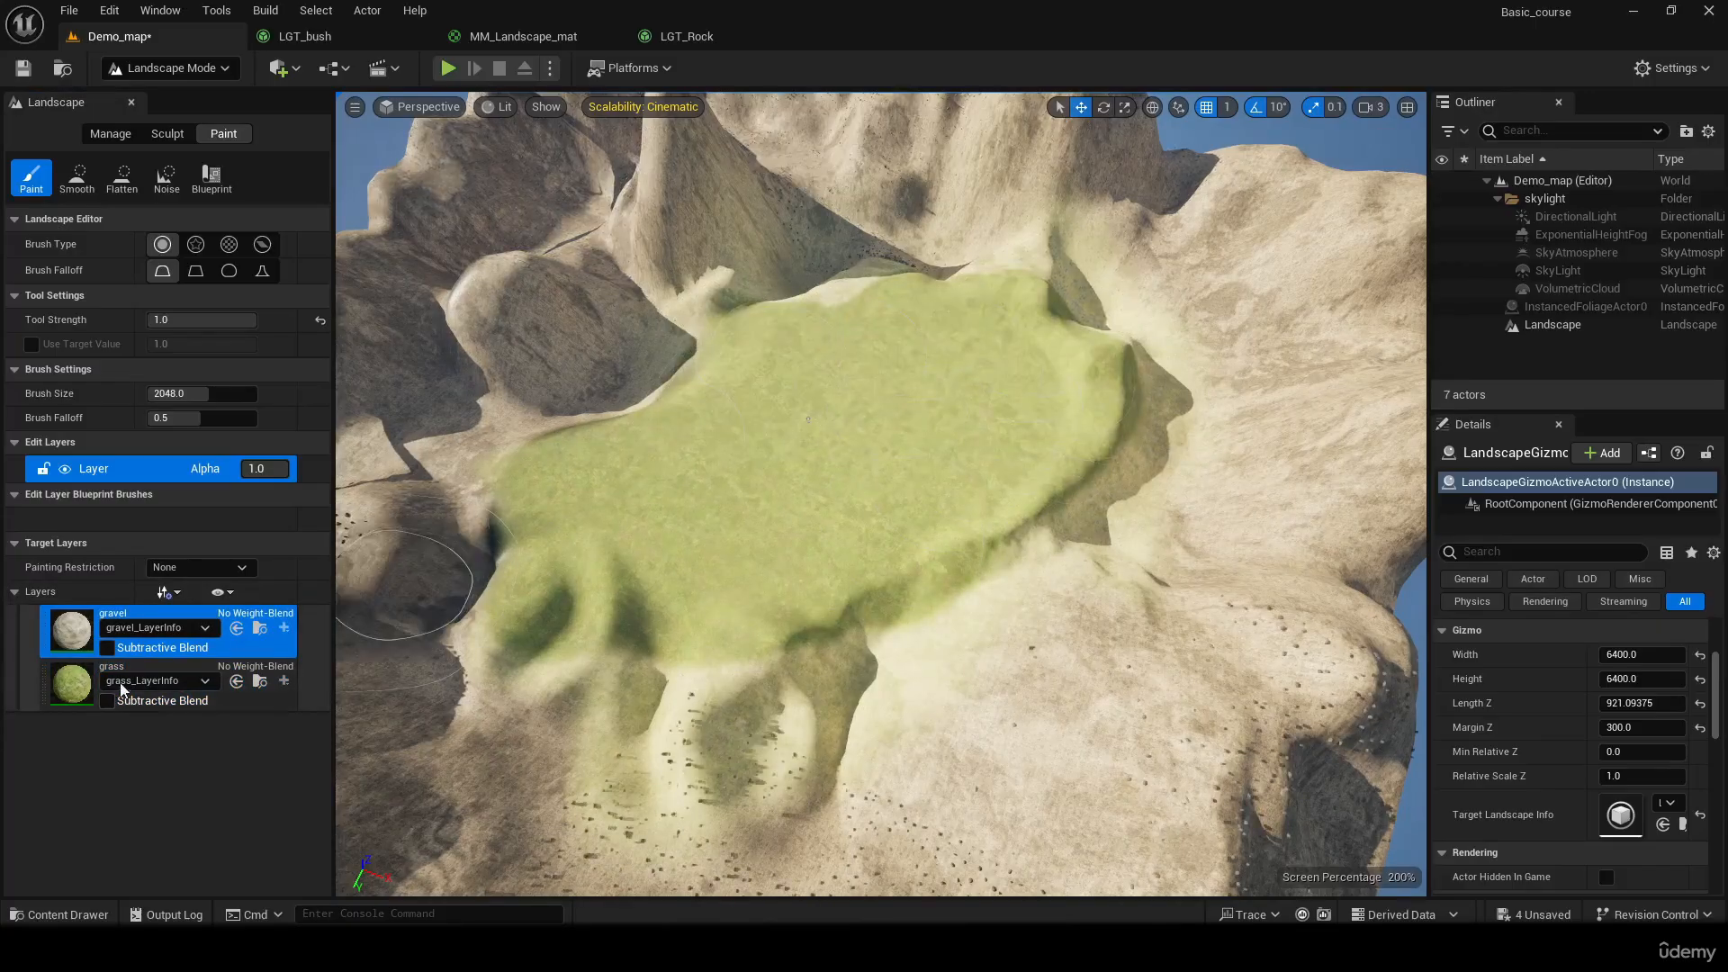
# Erase the grass layer across the whole plateau so that no layer is left on it
pyautogui.click(87, 698)
pyautogui.moveTo(621, 504); pyautogui.dragTo(720, 469)
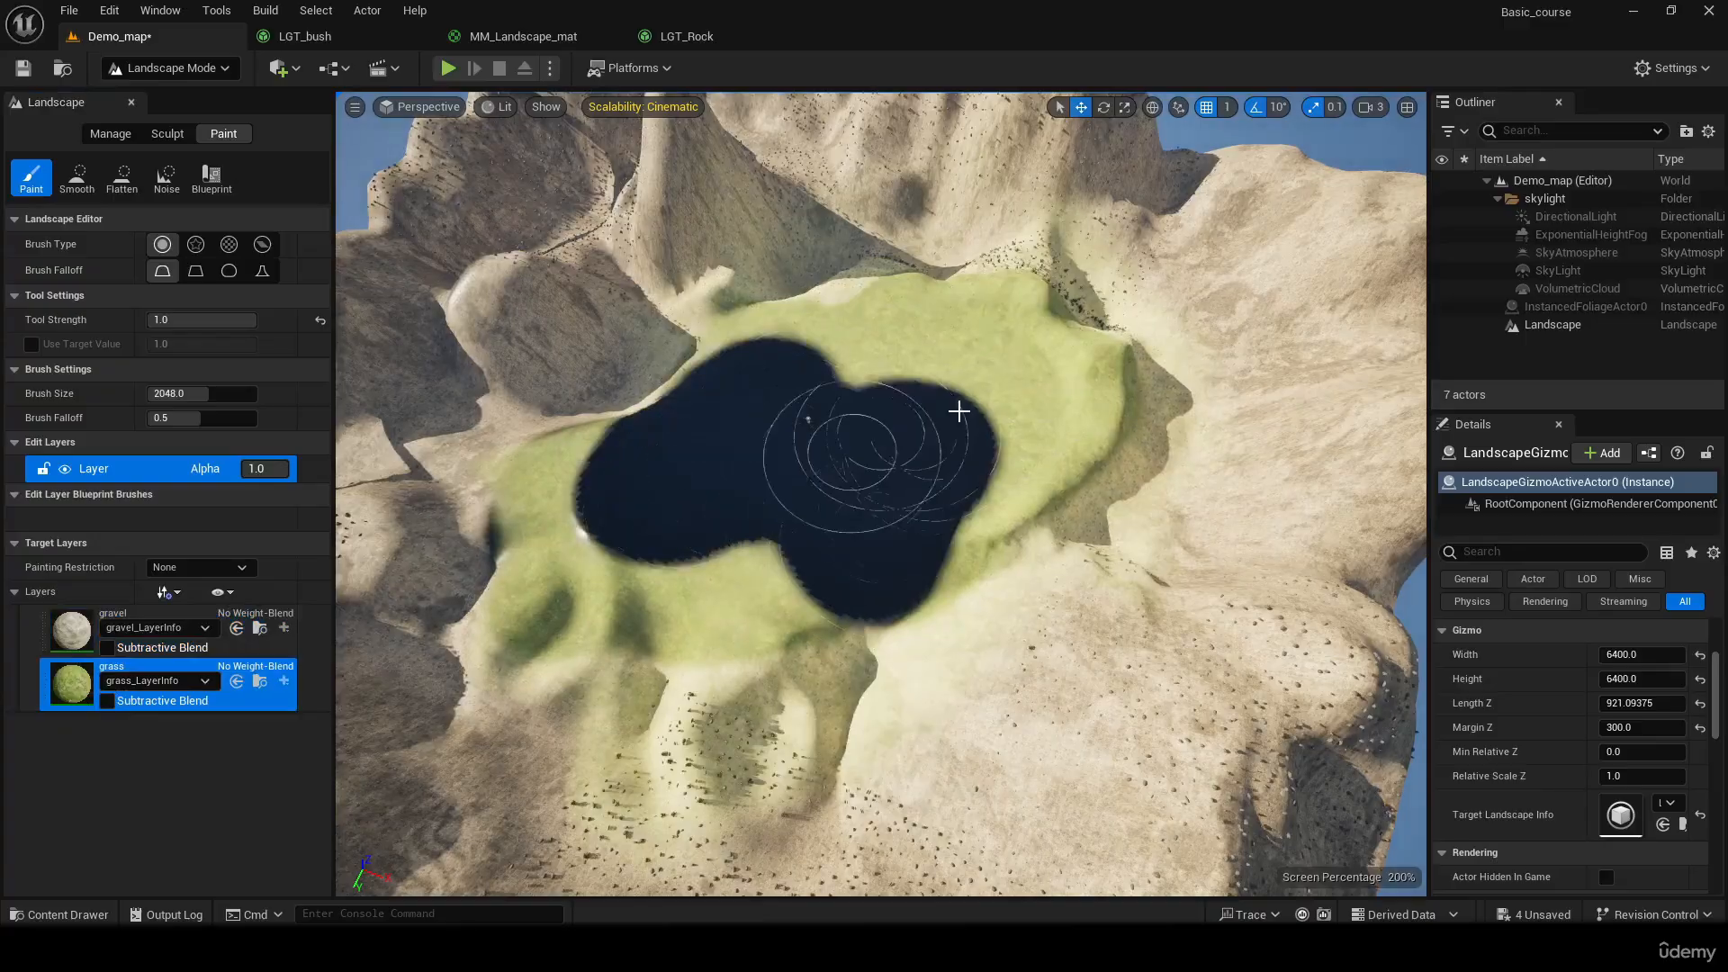
pyautogui.moveTo(958, 411)
pyautogui.mouseDown()
pyautogui.moveTo(792, 666)
pyautogui.moveTo(852, 536)
pyautogui.moveTo(714, 578)
pyautogui.moveTo(640, 506)
pyautogui.moveTo(732, 401)
pyautogui.moveTo(1026, 474)
pyautogui.moveTo(1055, 372)
pyautogui.mouseUp()
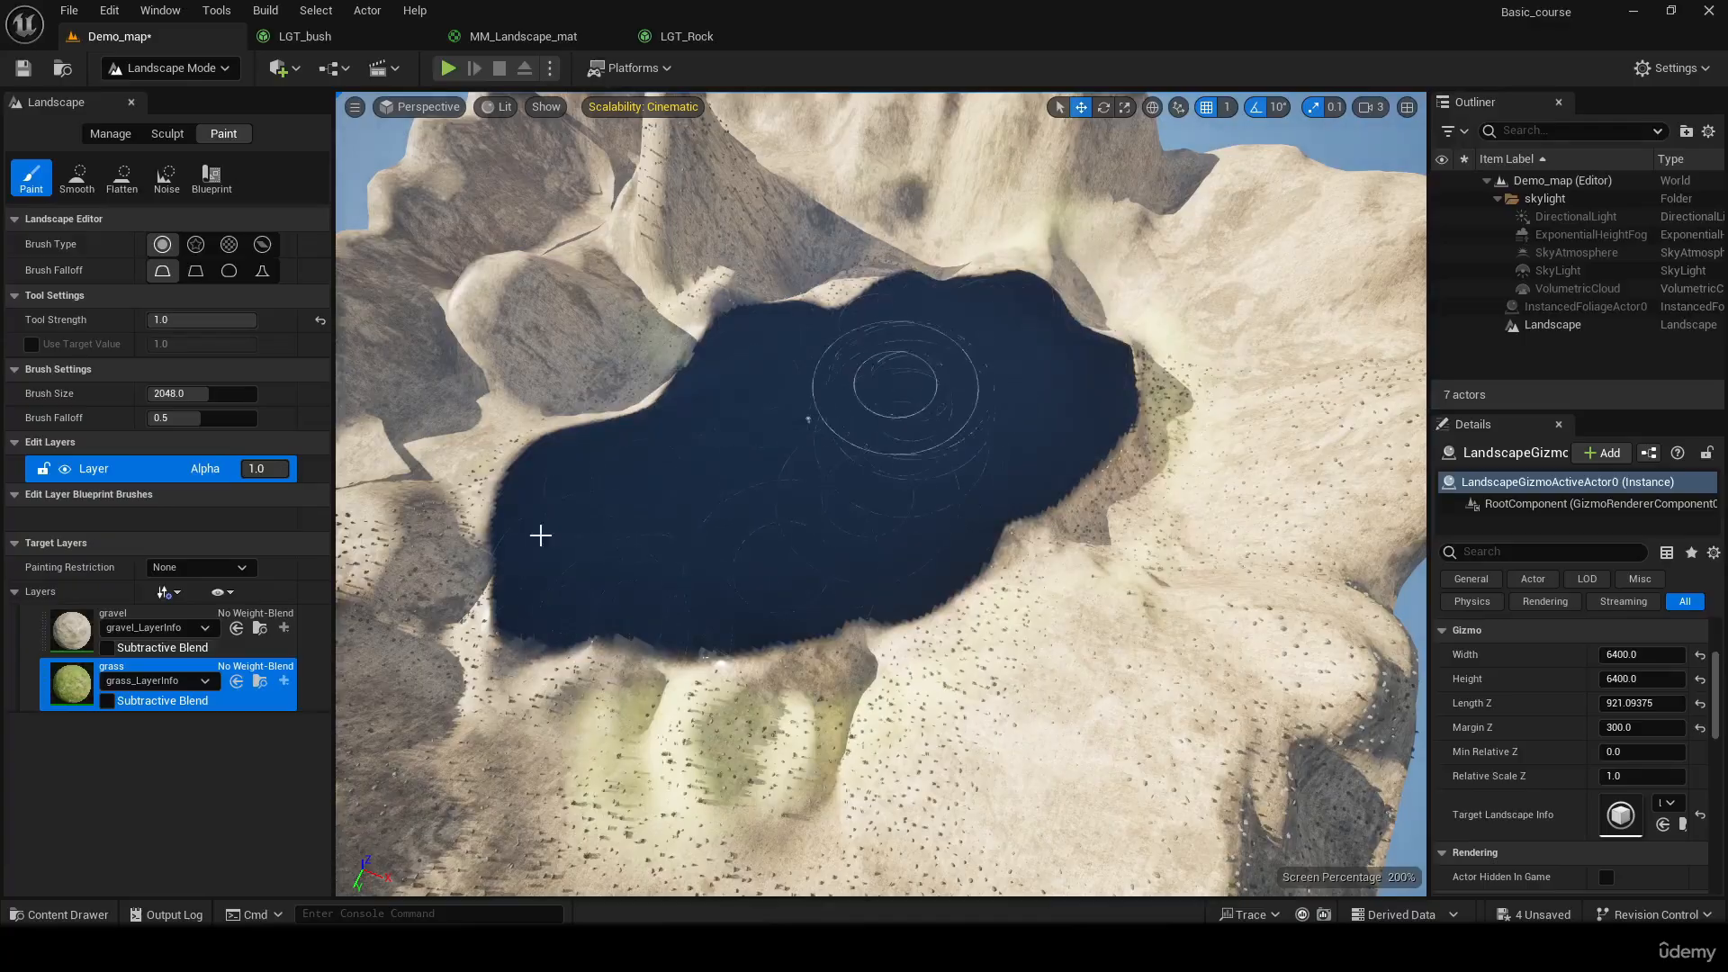
# Paint a round gravel spot in the middle of the bare plateau and surround it with the grass layer
pyautogui.click(72, 630)
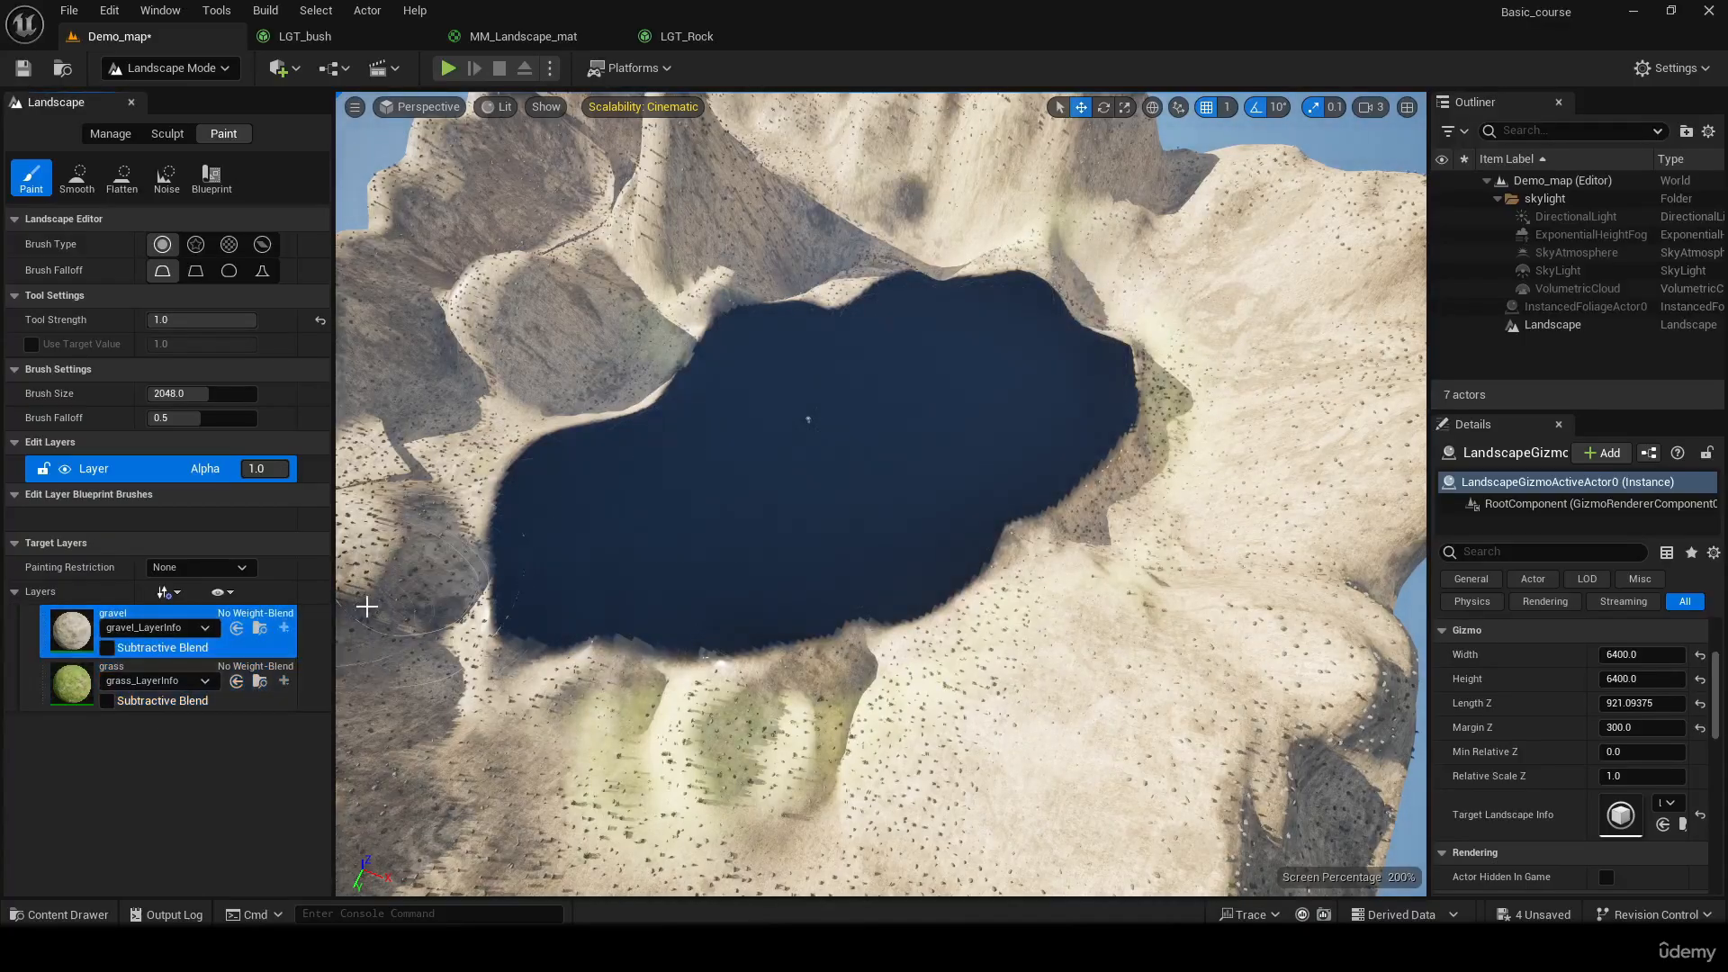
pyautogui.click(810, 471)
pyautogui.click(72, 684)
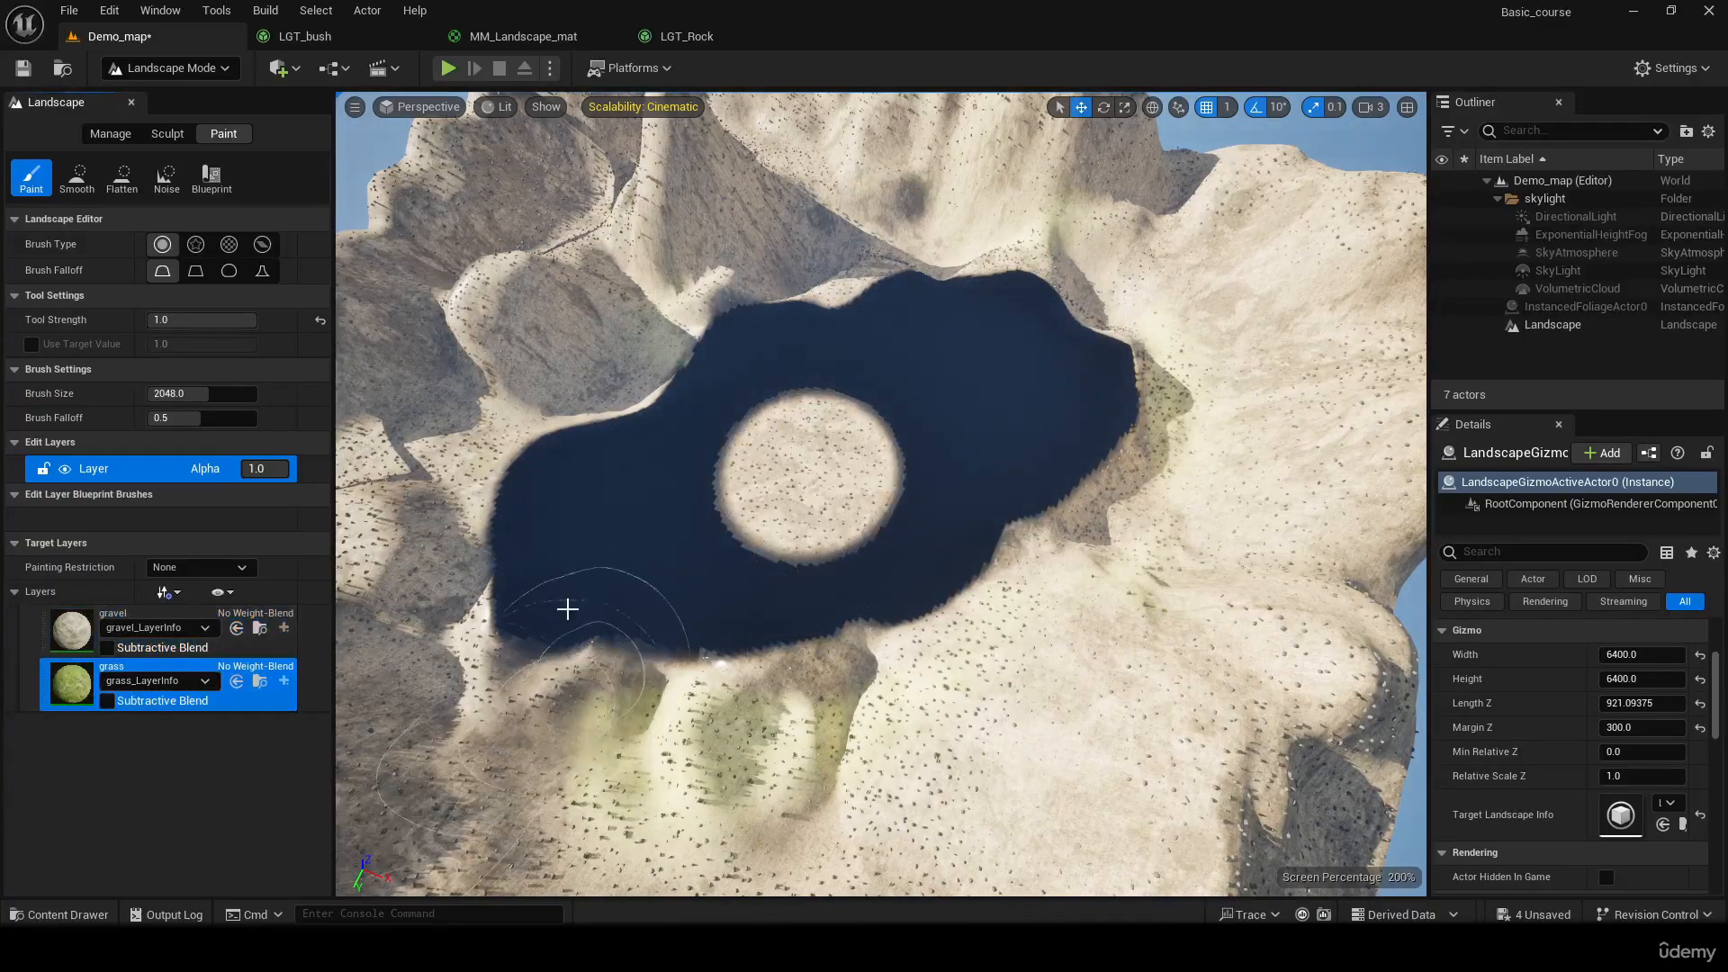
pyautogui.moveTo(567, 609)
pyautogui.mouseDown()
pyautogui.moveTo(855, 630)
pyautogui.moveTo(945, 405)
pyautogui.moveTo(504, 684)
pyautogui.moveTo(772, 560)
pyautogui.mouseUp()
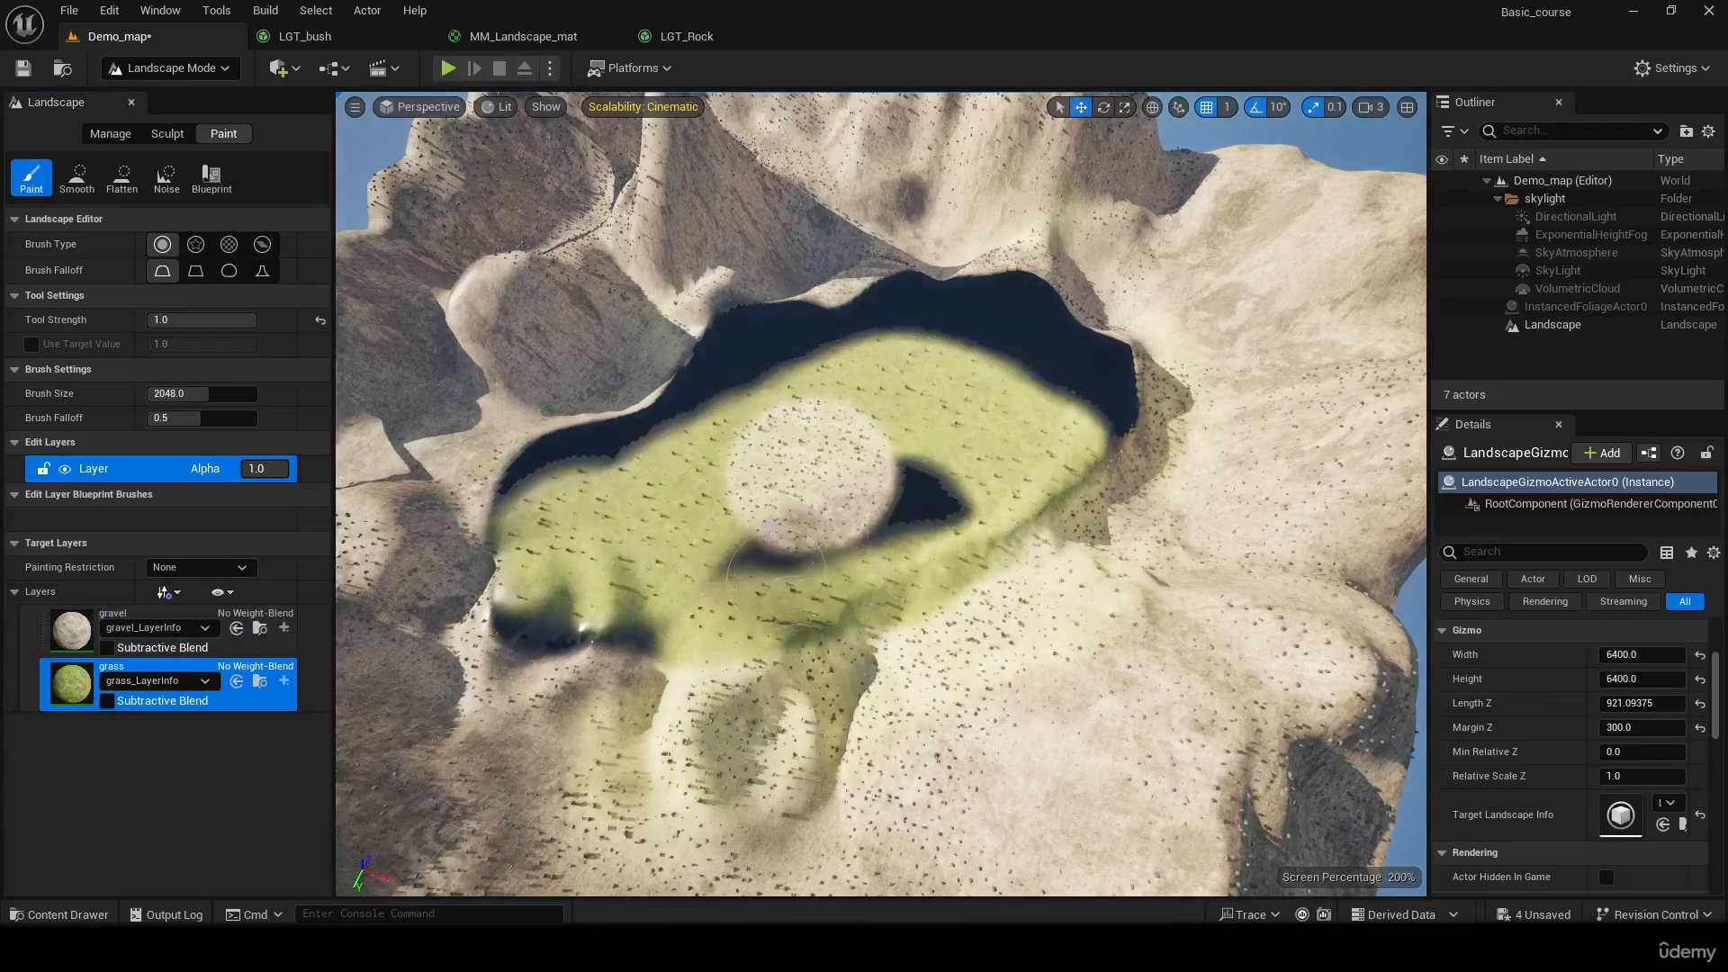
pyautogui.scroll(10, 770, 525)
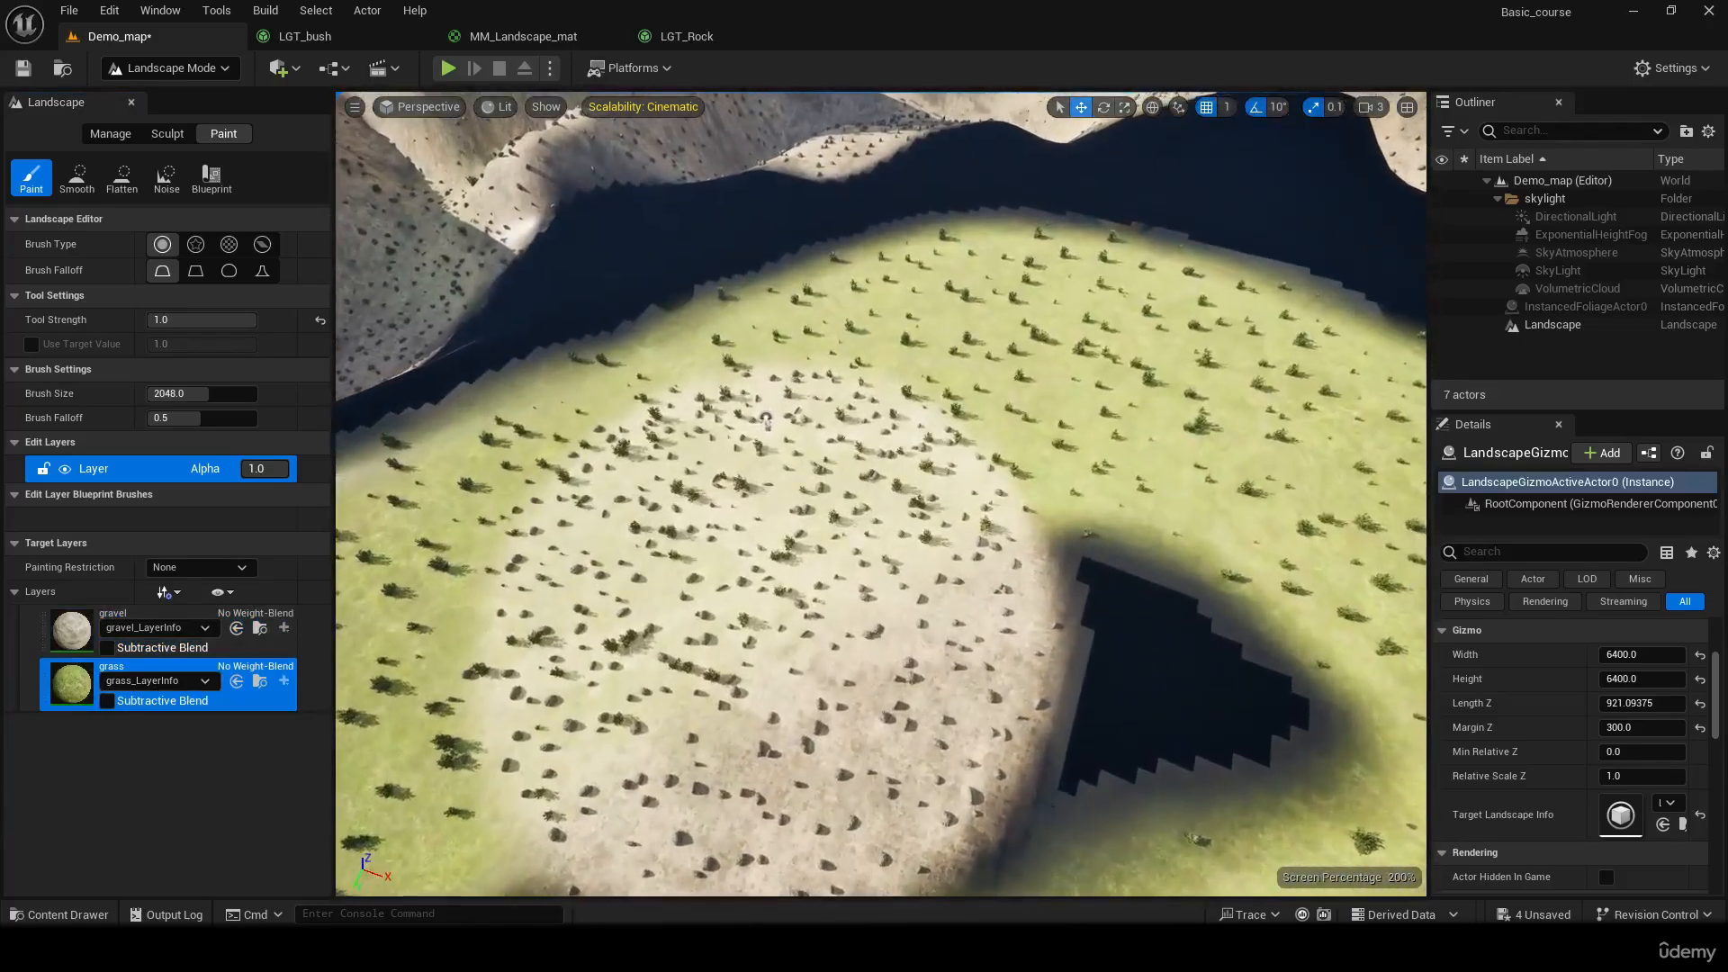
pyautogui.scroll(-10, 767, 421)
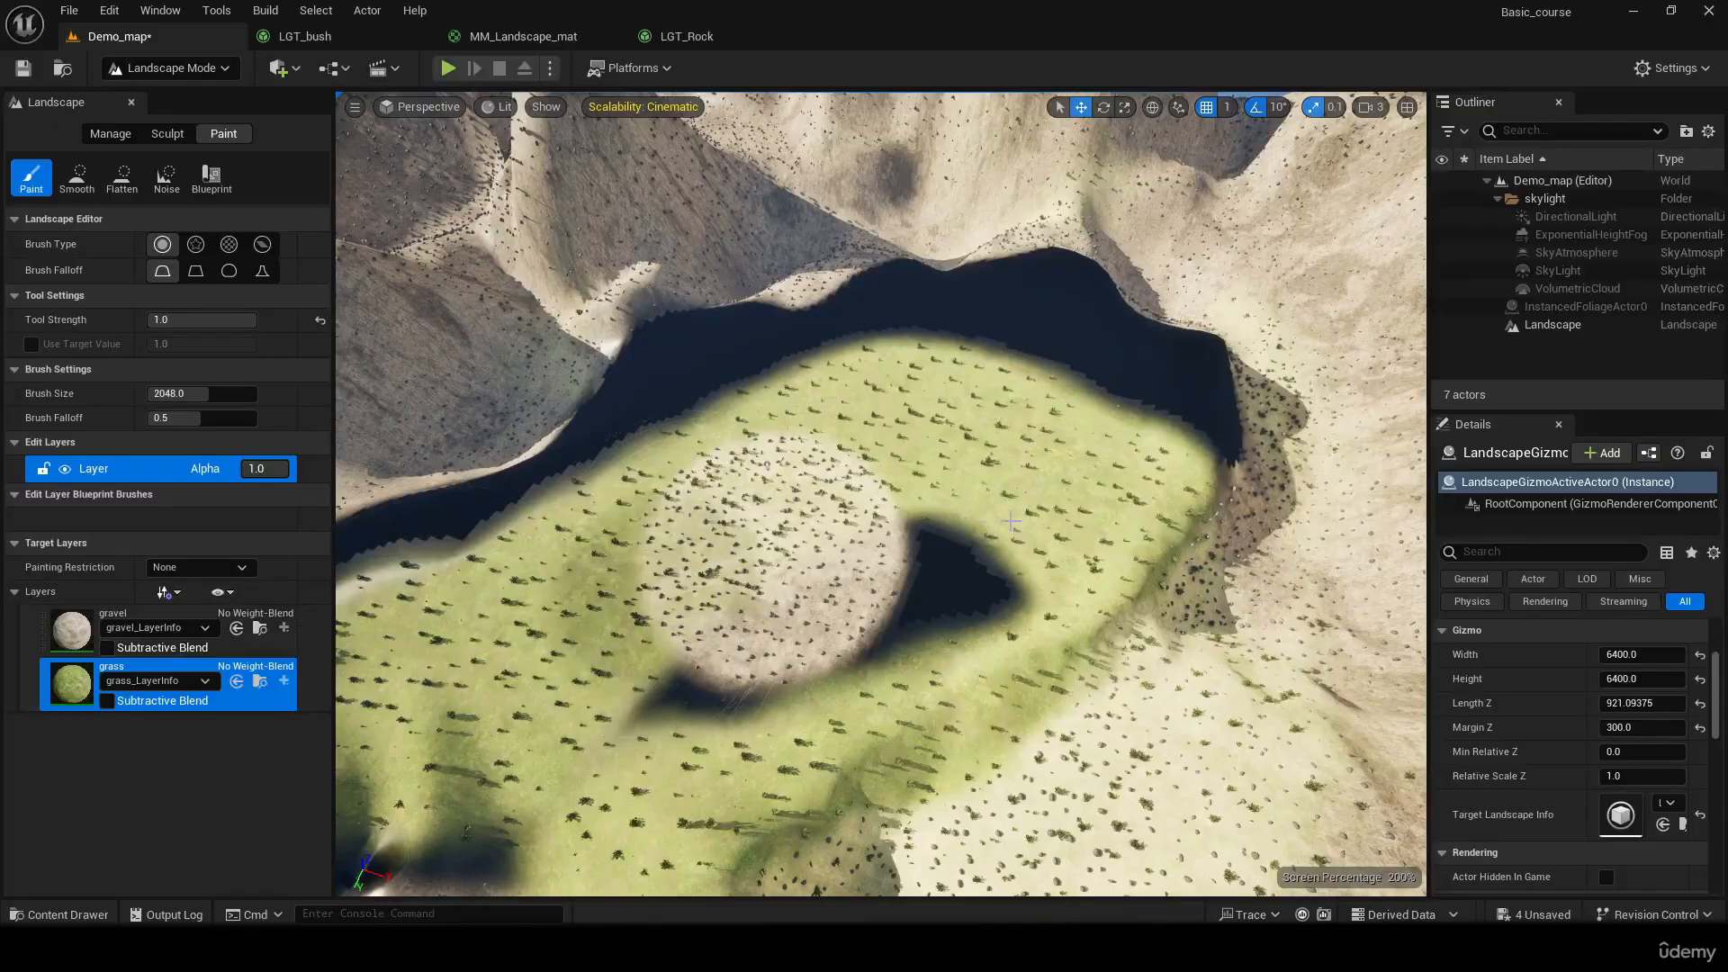
pyautogui.press('s')
# Erase the grass layer around the gravel spot and the gravel spot itself from the plateau
pyautogui.moveTo(1011, 521)
pyautogui.mouseDown(button='right')
pyautogui.moveTo(945, 531)
pyautogui.moveTo(927, 513)
pyautogui.mouseUp(button='right')
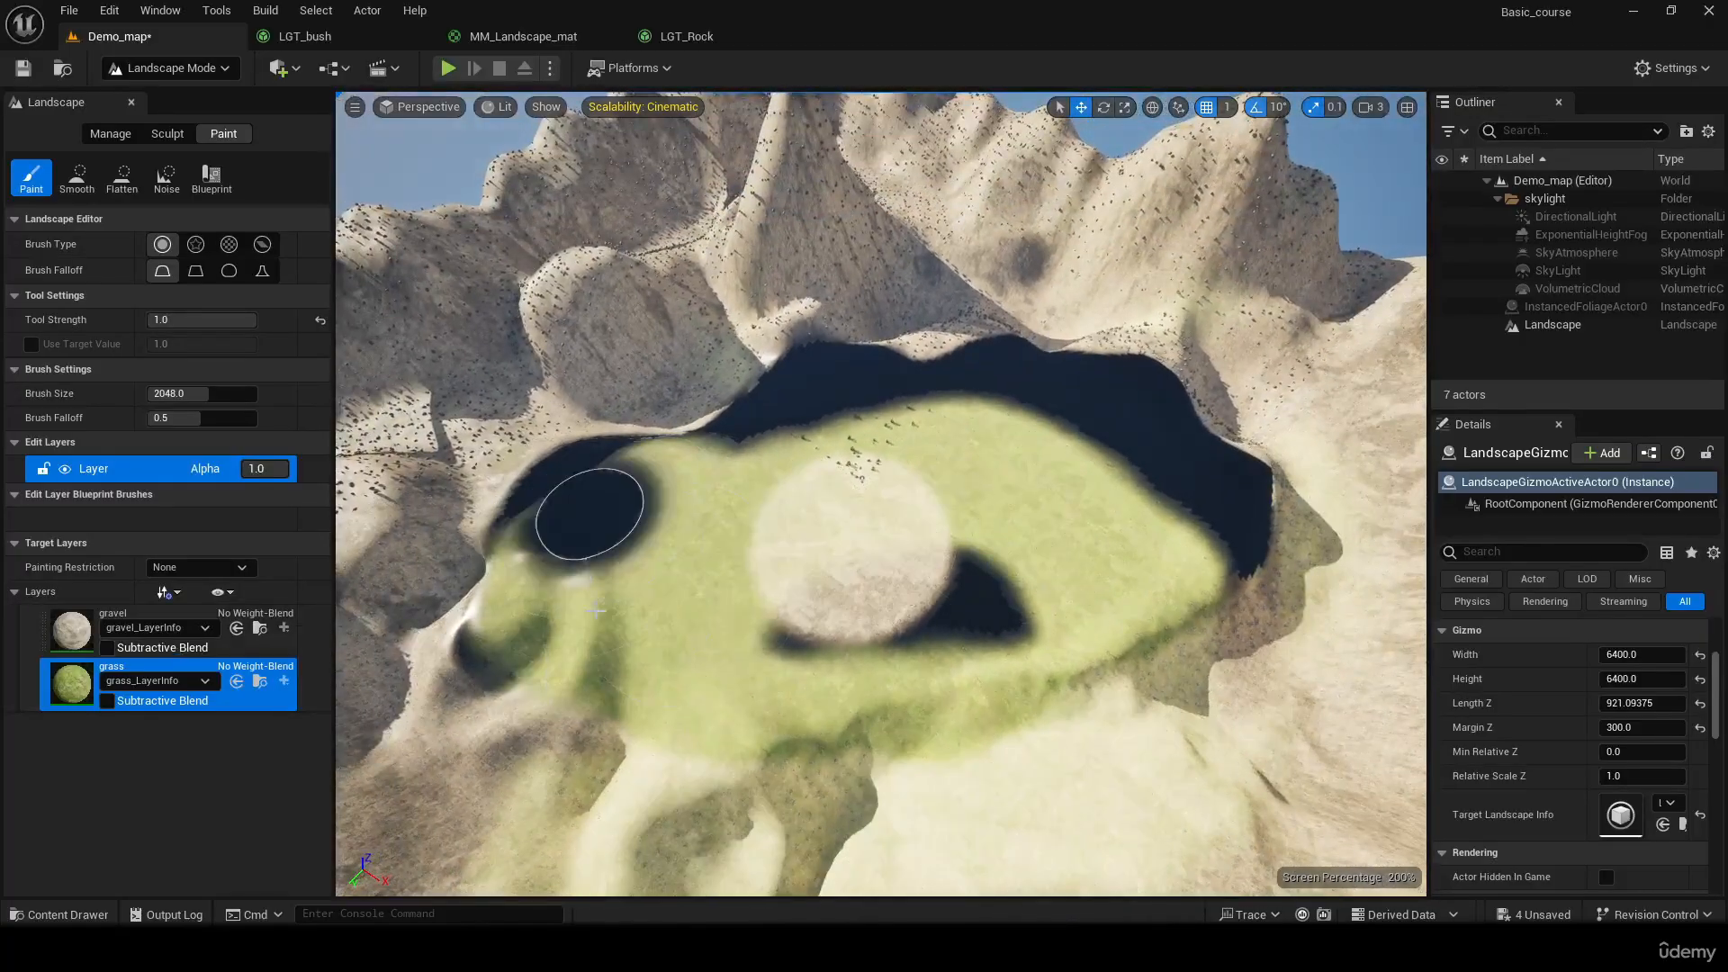
pyautogui.moveTo(596, 611)
pyautogui.keyDown('shift'); pyautogui.mouseDown()
pyautogui.moveTo(513, 590)
pyautogui.moveTo(640, 471)
pyautogui.moveTo(900, 585)
pyautogui.moveTo(1175, 529)
pyautogui.moveTo(999, 432)
pyautogui.moveTo(846, 508)
pyautogui.mouseUp(); pyautogui.keyUp('shift')
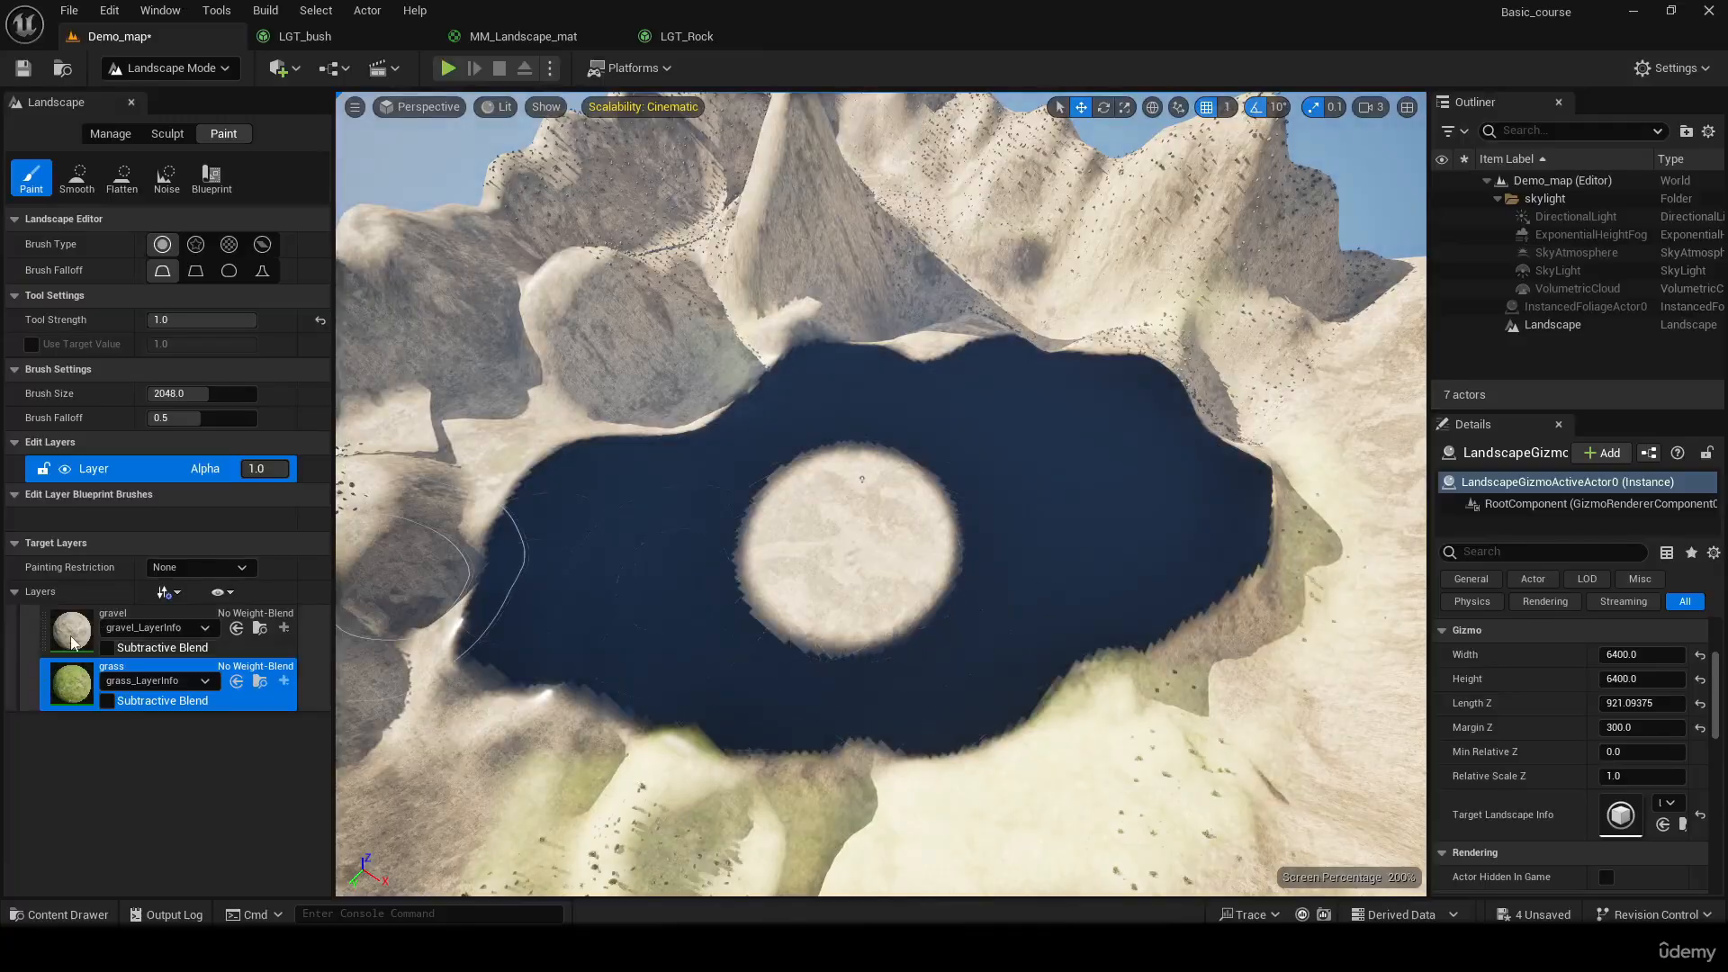
pyautogui.click(261, 648)
pyautogui.keyDown('shift'); pyautogui.moveTo(385, 598); pyautogui.dragTo(823, 564); pyautogui.keyUp('shift')
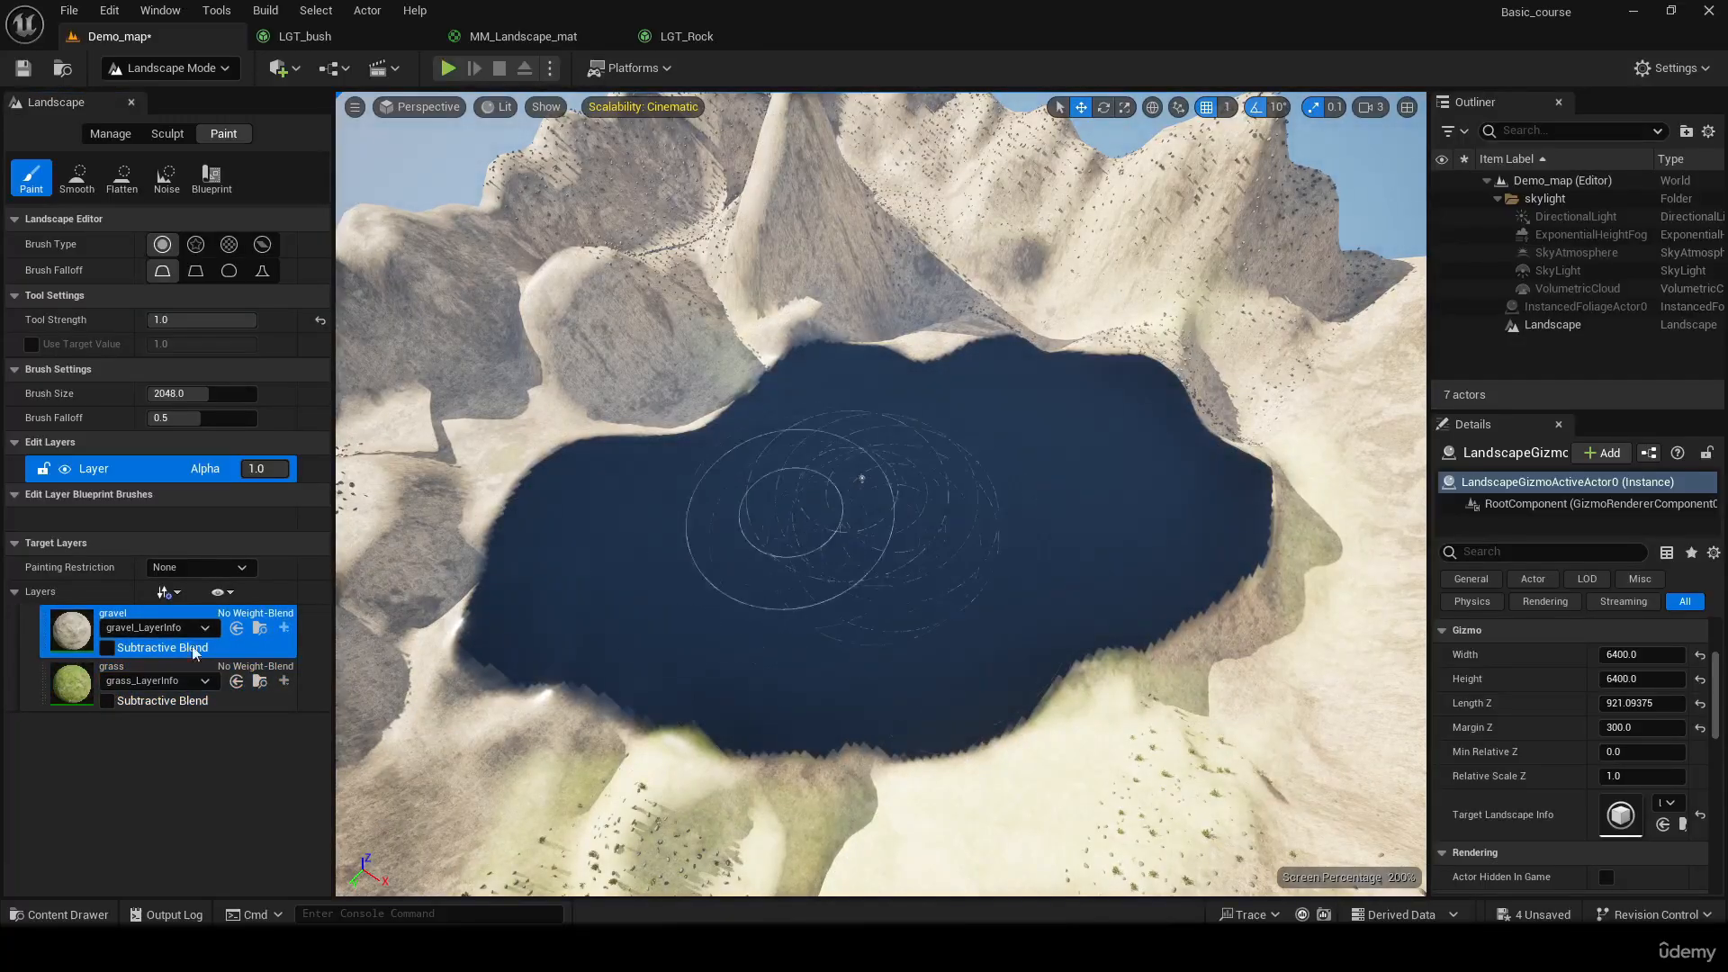
# Paint the gravel layer around the rim of the bare plateau
pyautogui.moveTo(694, 617)
pyautogui.mouseDown(button='right')
pyautogui.moveTo(695, 706)
pyautogui.moveTo(594, 553)
pyautogui.moveTo(664, 671)
pyautogui.moveTo(754, 697)
pyautogui.mouseUp(button='right')
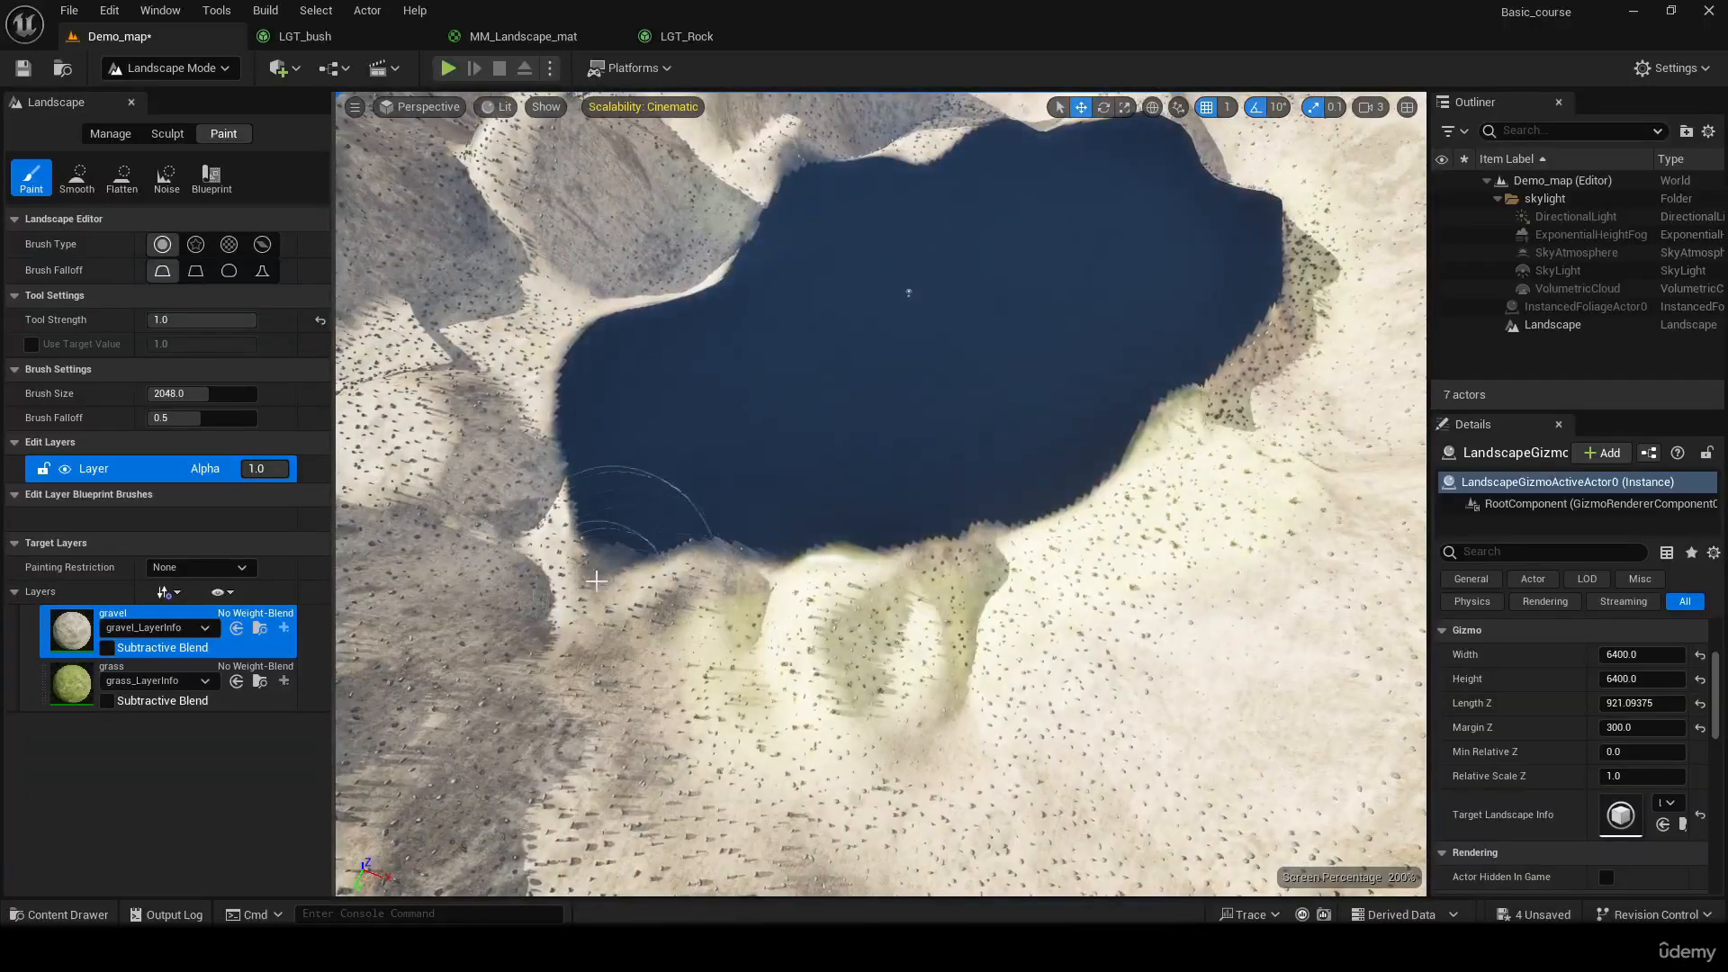
pyautogui.moveTo(634, 520)
pyautogui.mouseDown()
pyautogui.moveTo(918, 612)
pyautogui.moveTo(1190, 564)
pyautogui.moveTo(1305, 468)
pyautogui.moveTo(1359, 324)
pyautogui.moveTo(1322, 189)
pyautogui.moveTo(1170, 171)
pyautogui.mouseUp()
pyautogui.moveTo(1183, 508); pyautogui.dragTo(1183, 360, button='right')
pyautogui.moveTo(1183, 509)
pyautogui.mouseDown()
pyautogui.moveTo(1125, 441)
pyautogui.moveTo(1089, 441)
pyautogui.moveTo(1044, 360)
pyautogui.moveTo(776, 319)
pyautogui.moveTo(590, 339)
pyautogui.moveTo(450, 387)
pyautogui.moveTo(366, 482)
pyautogui.mouseUp()
# Paint the grass layer along the plateau's rim and across its bare centre
pyautogui.click(171, 688)
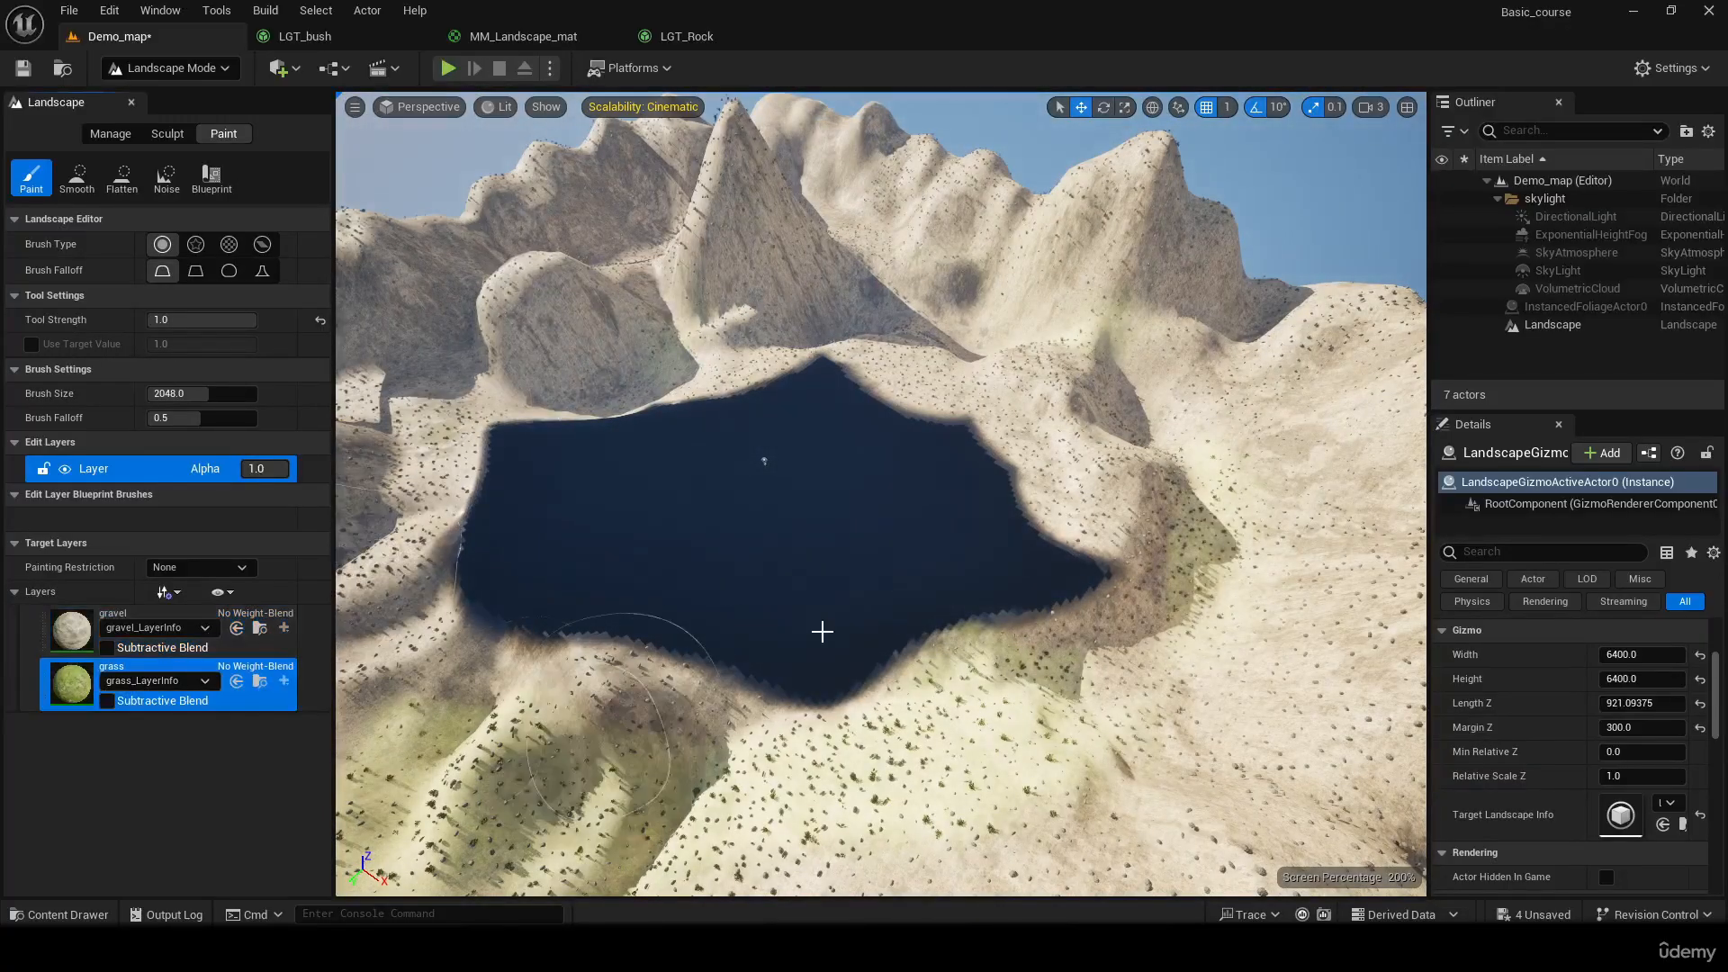
pyautogui.moveTo(1048, 577)
pyautogui.mouseDown()
pyautogui.moveTo(1157, 579)
pyautogui.moveTo(1119, 606)
pyautogui.moveTo(868, 656)
pyautogui.moveTo(433, 662)
pyautogui.moveTo(396, 503)
pyautogui.moveTo(898, 379)
pyautogui.mouseUp()
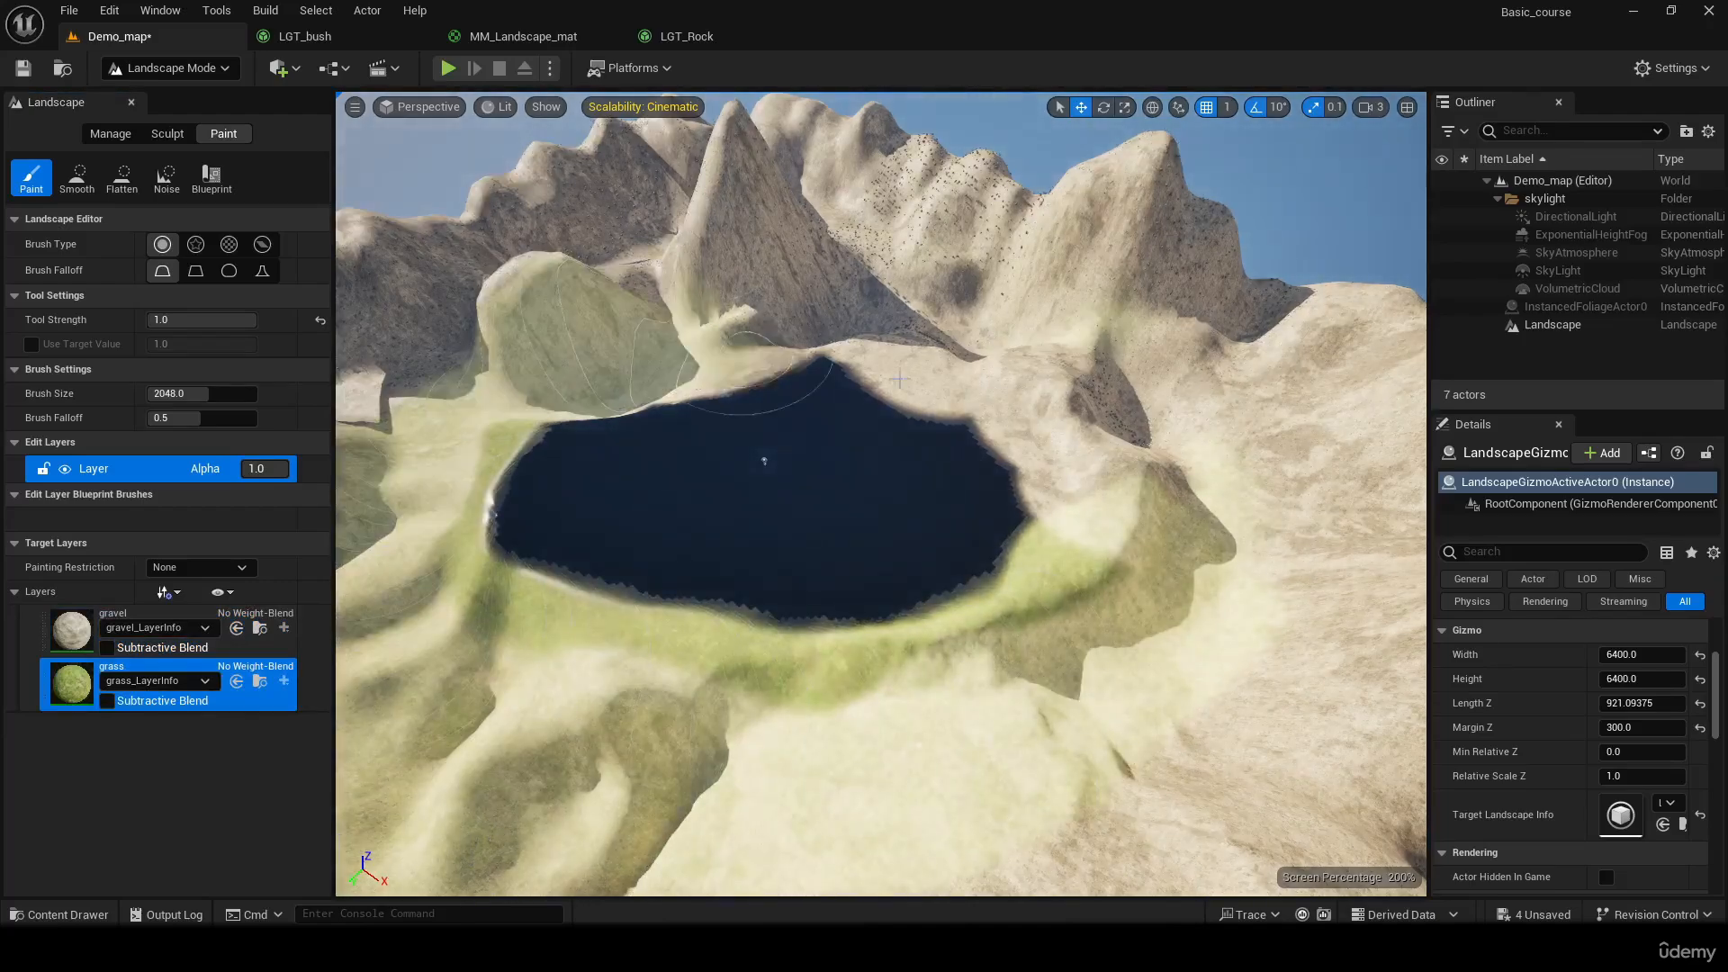
pyautogui.moveTo(1257, 600)
pyautogui.mouseDown()
pyautogui.moveTo(1013, 754)
pyautogui.moveTo(864, 756)
pyautogui.mouseUp()
# Inspect the bushes and rocks on the repainted plateau from several angles and save Demo_map
pyautogui.moveTo(644, 531); pyautogui.dragTo(594, 603, button='right')
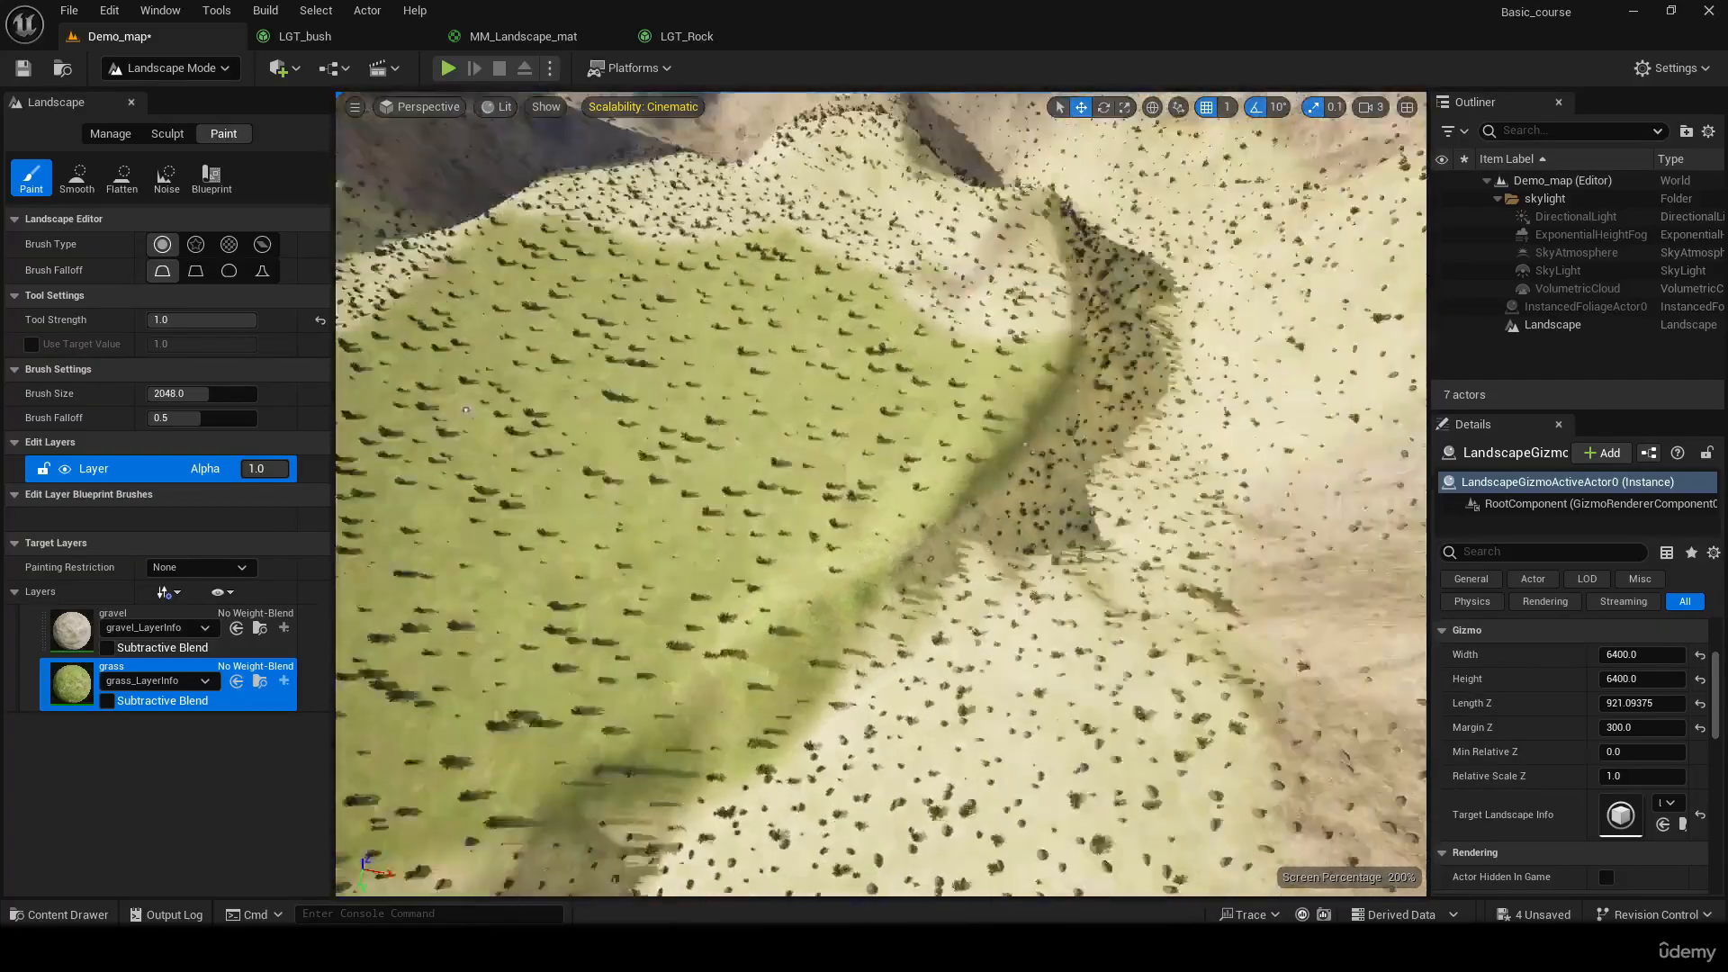
pyautogui.moveTo(594, 603); pyautogui.dragTo(256, 549, button='right')
pyautogui.moveTo(882, 494); pyautogui.dragTo(855, 387, button='right')
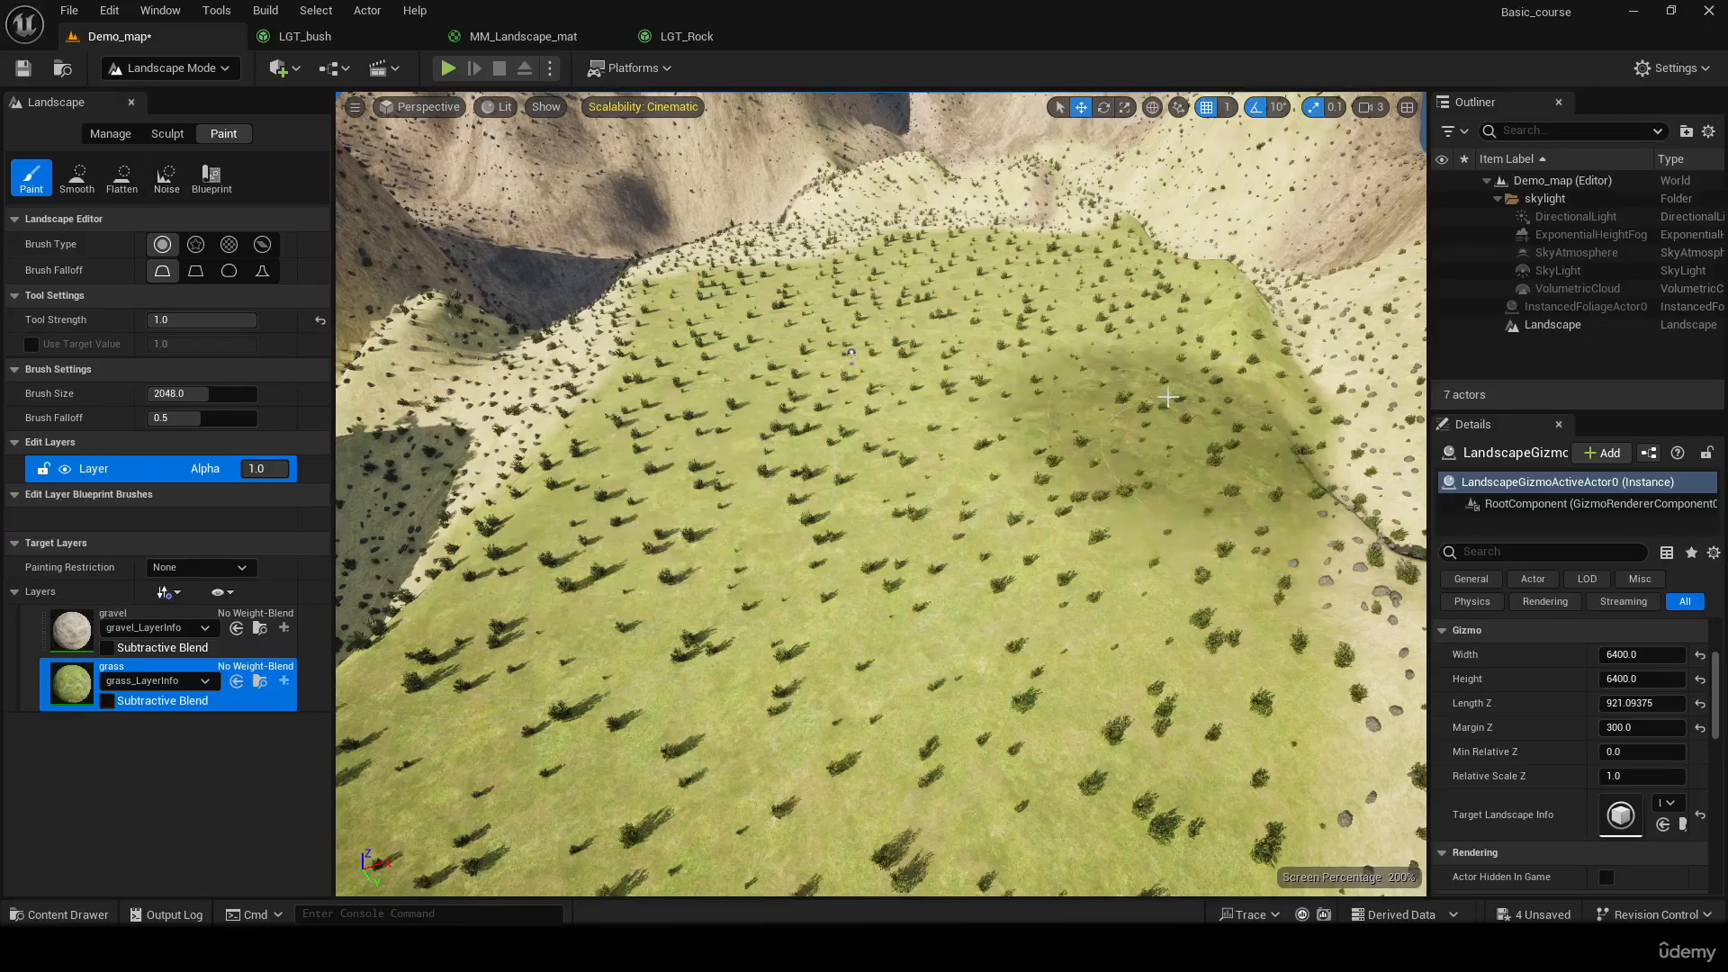
pyautogui.moveTo(1161, 360); pyautogui.dragTo(981, 315, button='right')
pyautogui.moveTo(1263, 453); pyautogui.dragTo(984, 482, button='right')
pyautogui.moveTo(1130, 437); pyautogui.dragTo(1130, 405, button='right')
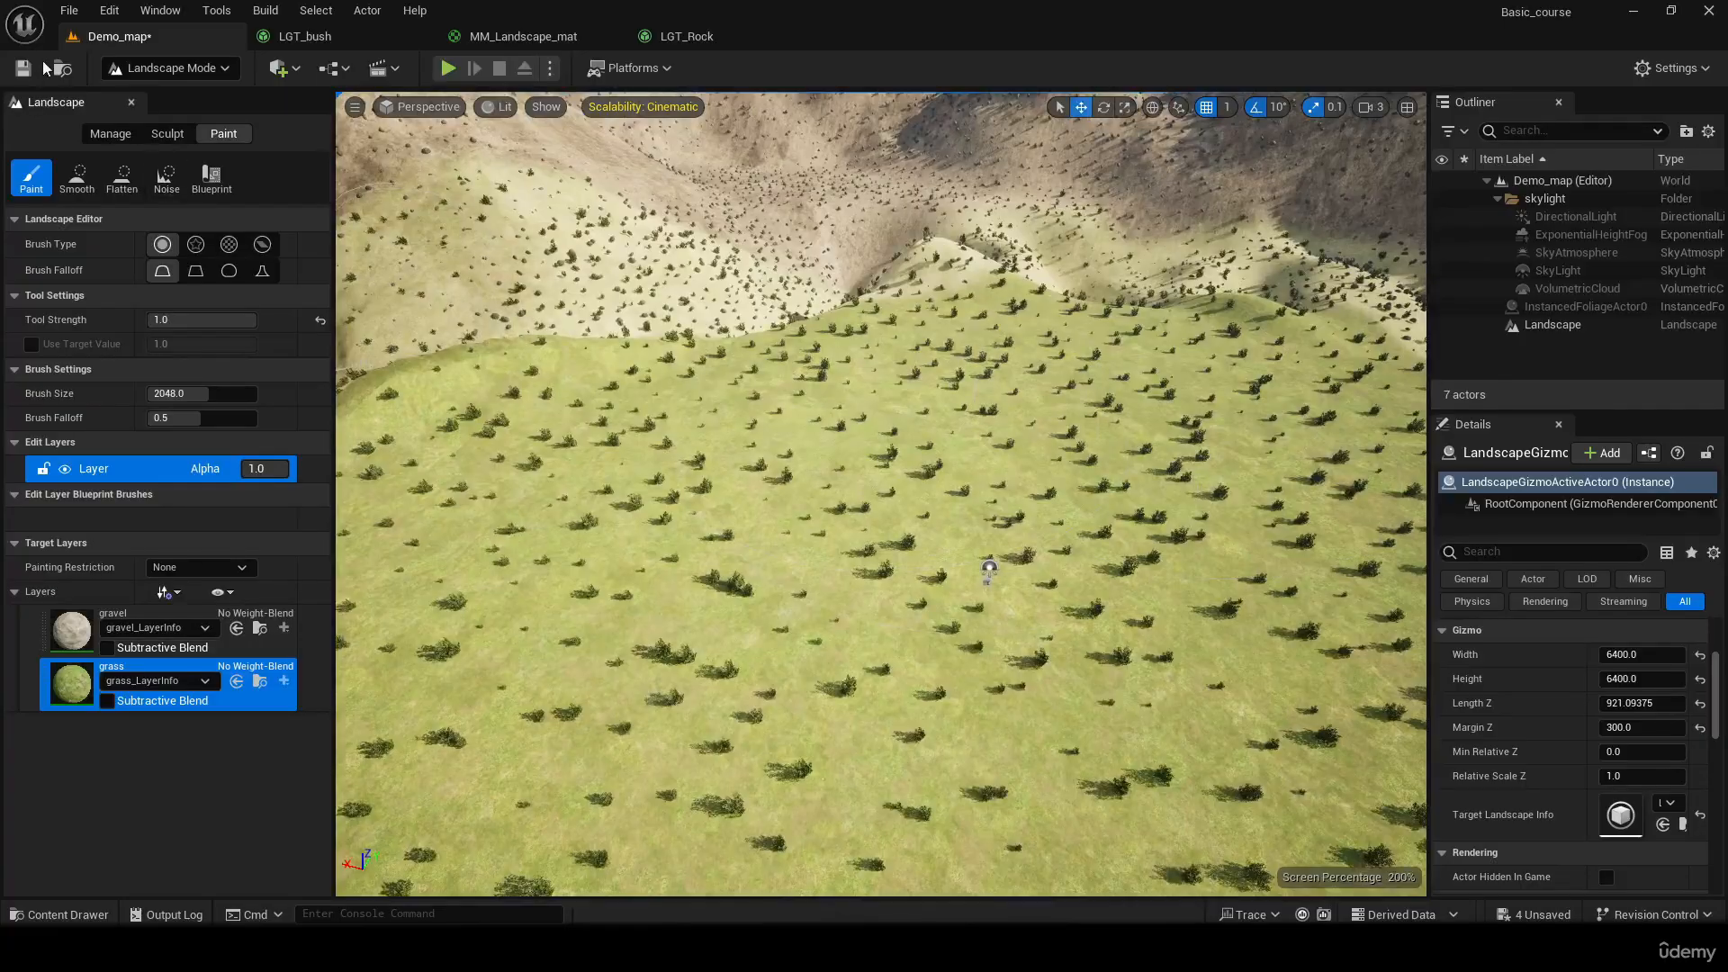
pyautogui.click(23, 74)
# Look over the painted landscape once more and switch from Landscape Mode to Selection Mode
pyautogui.moveTo(765, 450); pyautogui.dragTo(423, 392, button='right')
pyautogui.moveTo(678, 488)
pyautogui.mouseDown(button='right')
pyautogui.moveTo(652, 521)
pyautogui.moveTo(678, 518)
pyautogui.mouseUp(button='right')
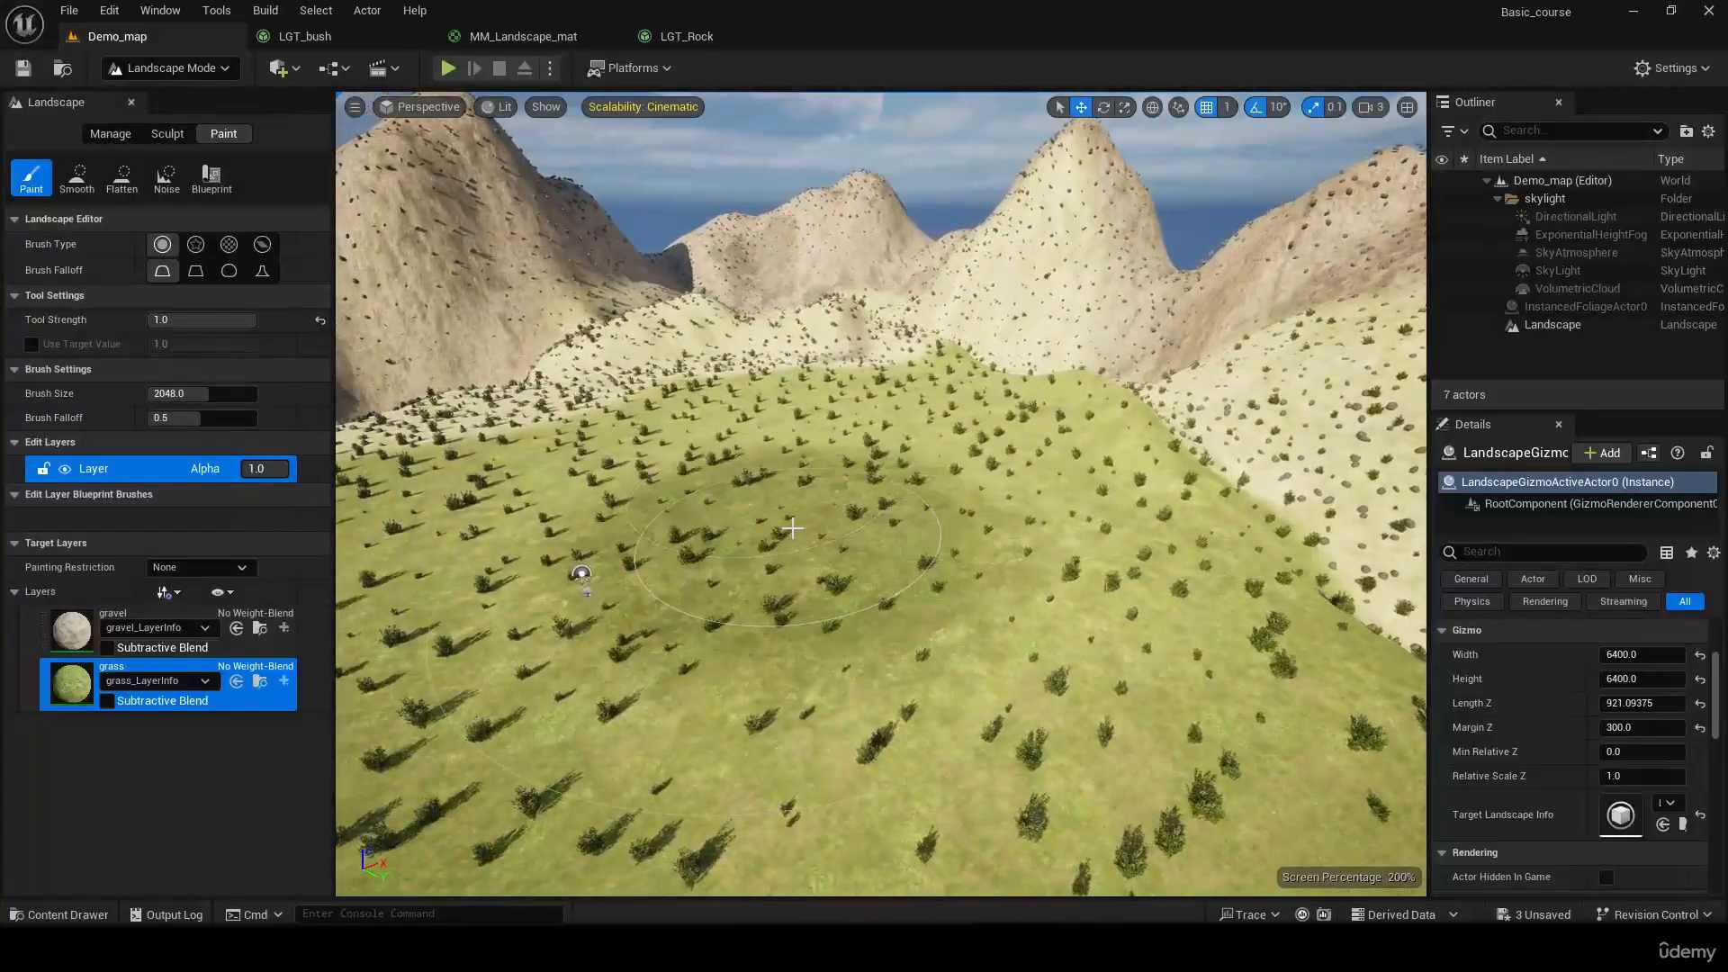
pyautogui.hotkey('ctrl', 'space')
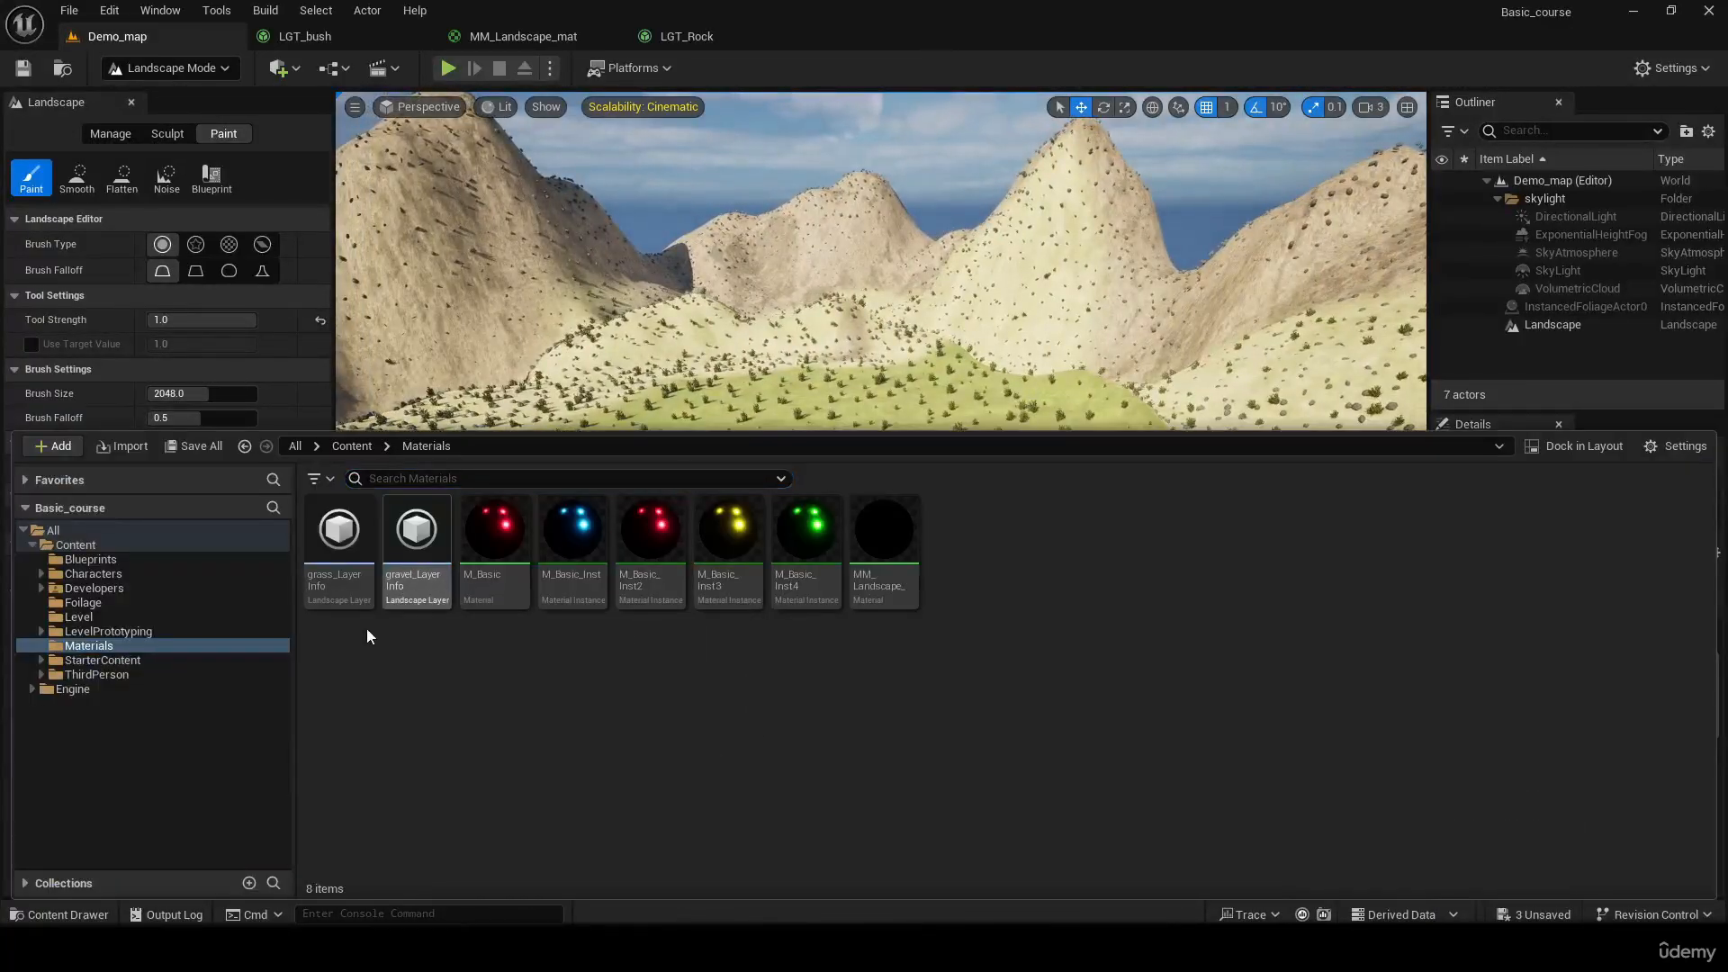
pyautogui.moveTo(792, 340); pyautogui.dragTo(738, 412, button='right')
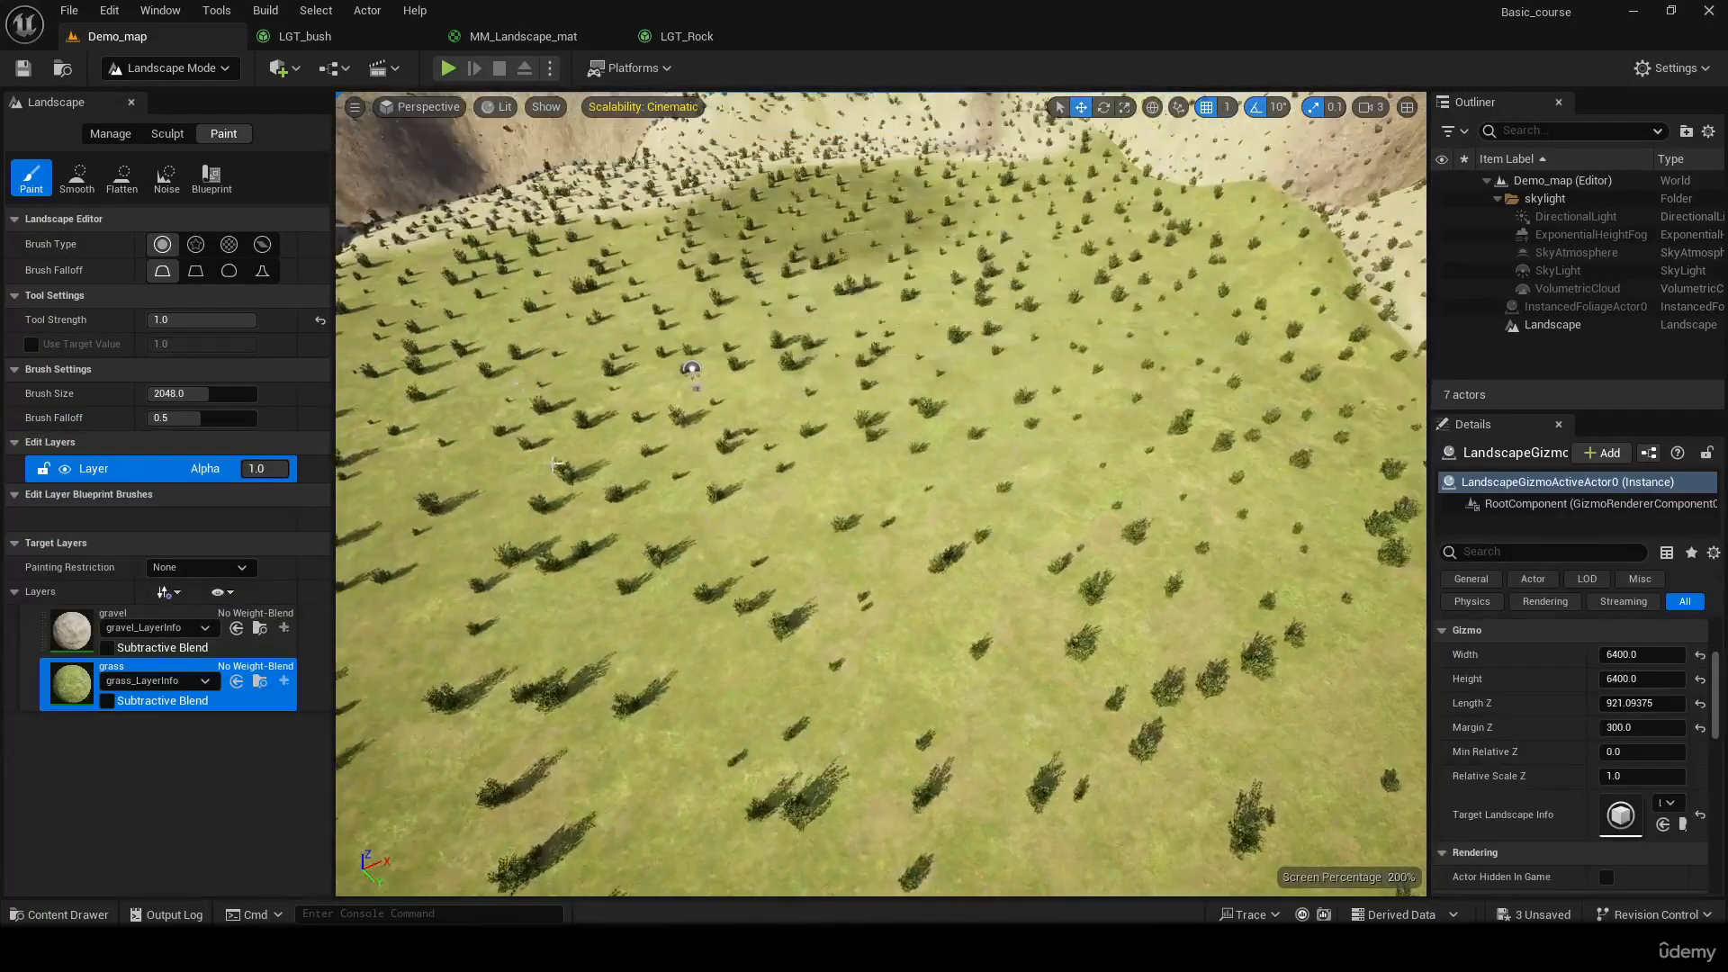
pyautogui.scroll(-12, 864, 576)
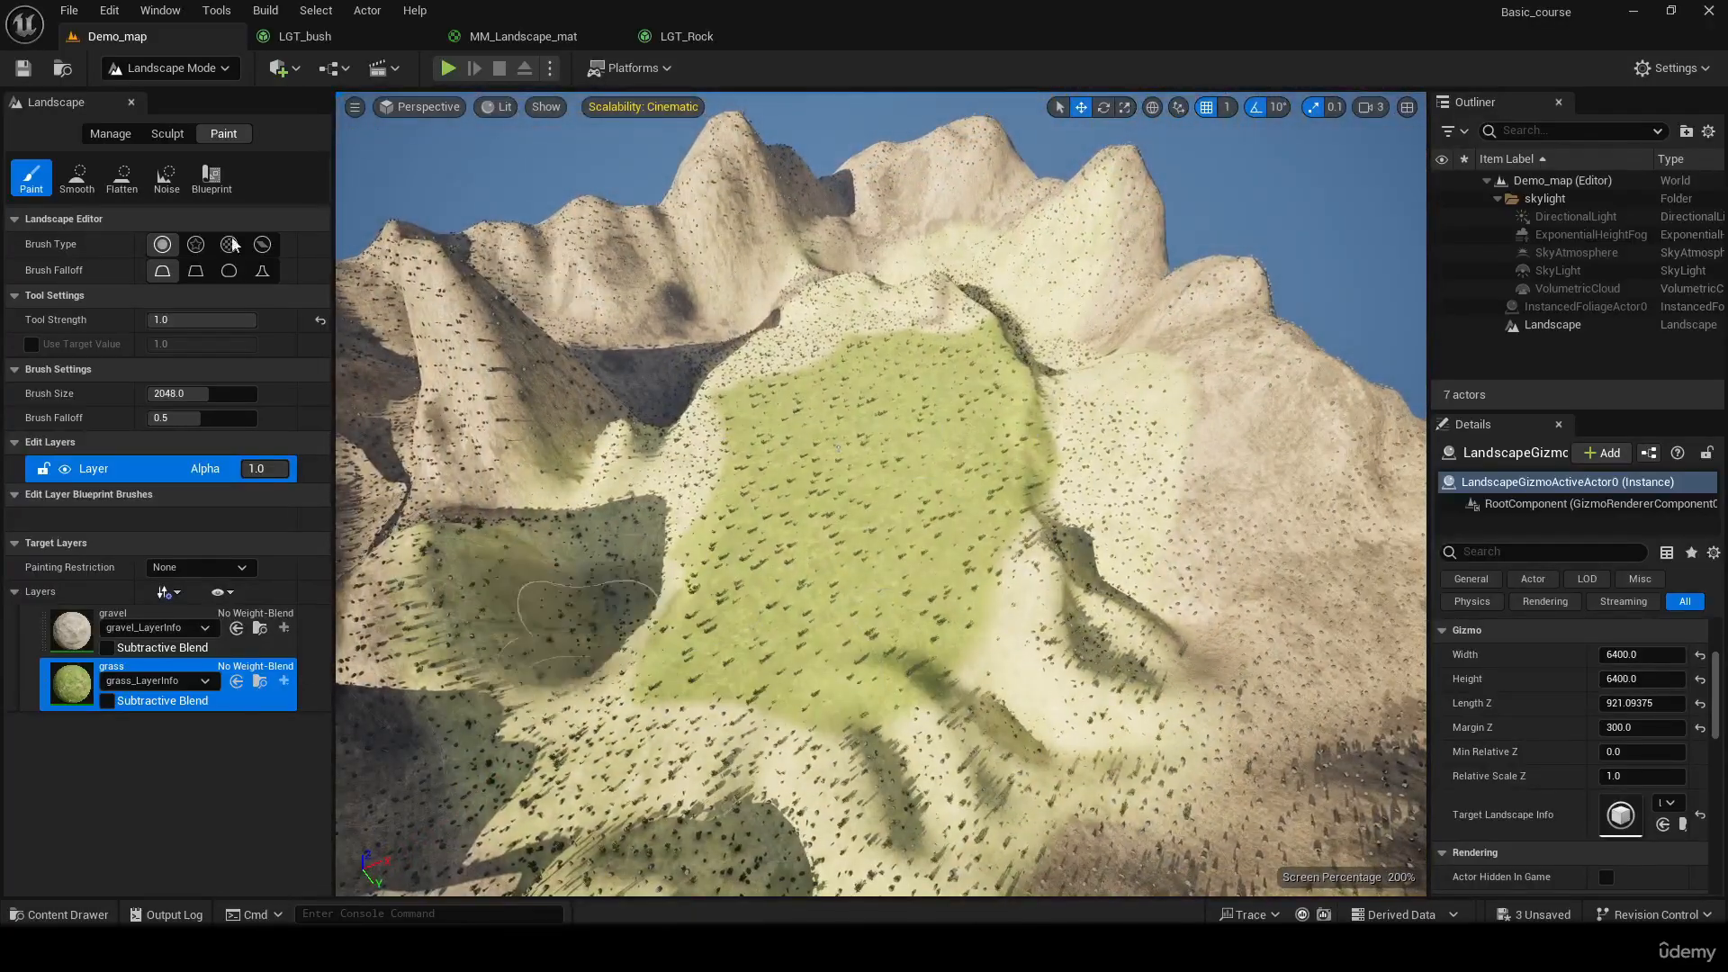
pyautogui.click(130, 69)
pyautogui.click(171, 93)
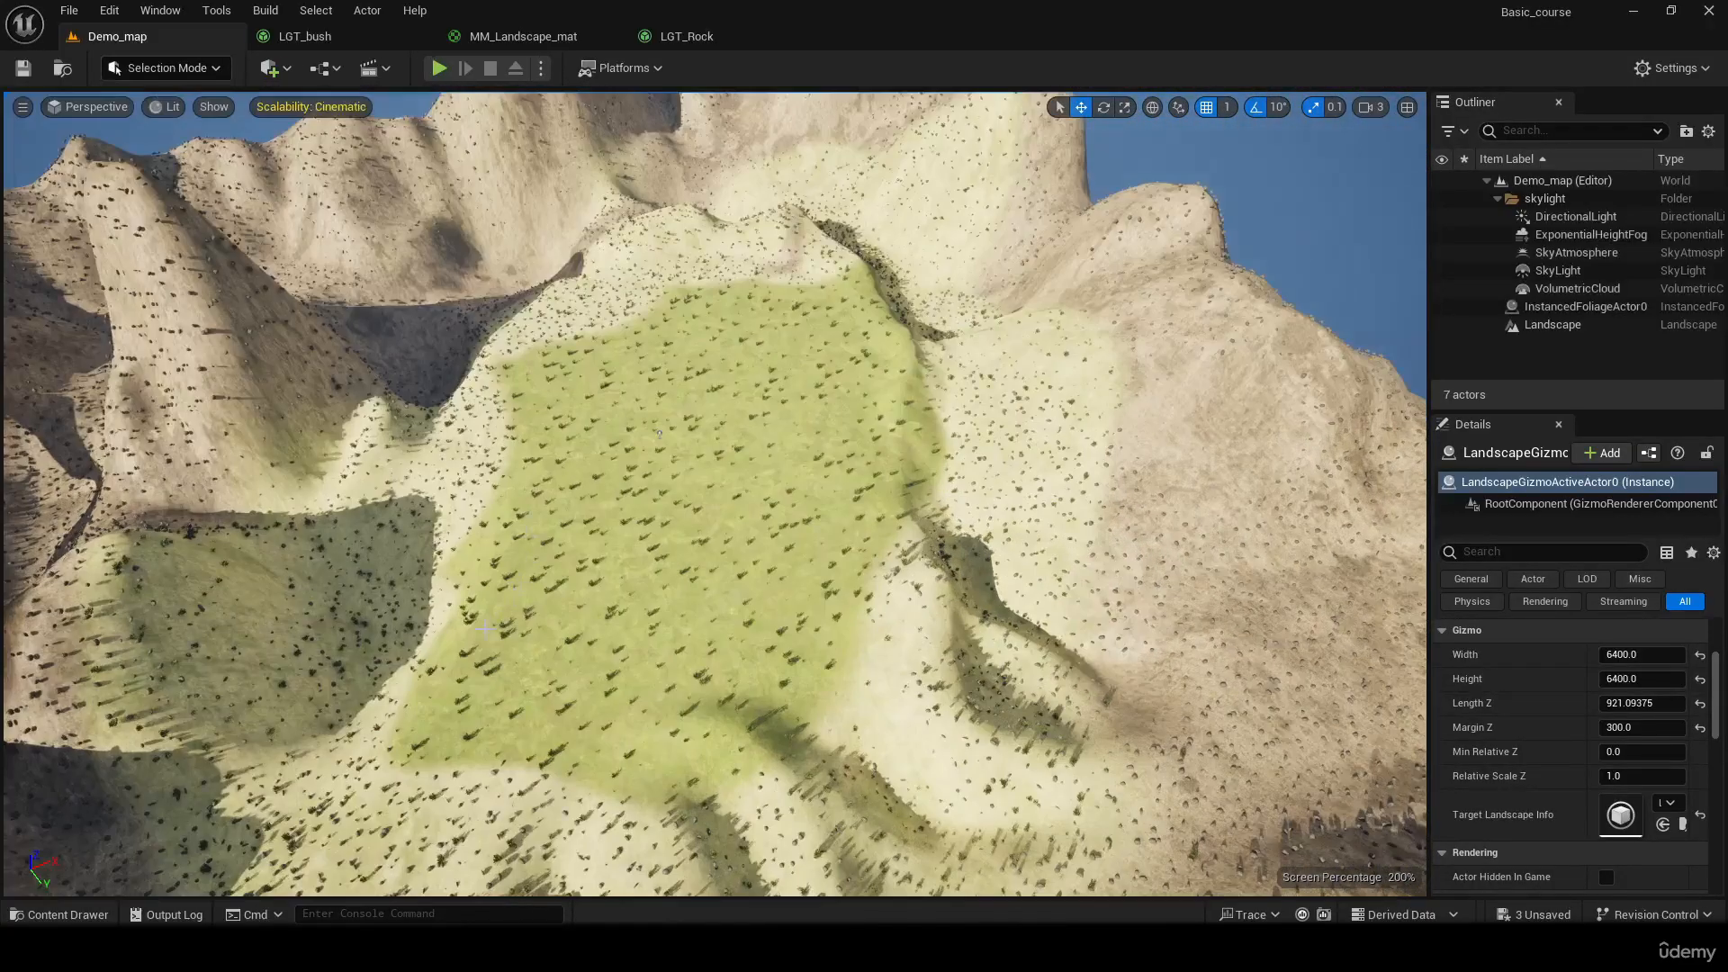
# Open gravel_LayerInfo from the Materials folder to view its layer settings, and close it again
pyautogui.hotkey('ctrl', 'space')
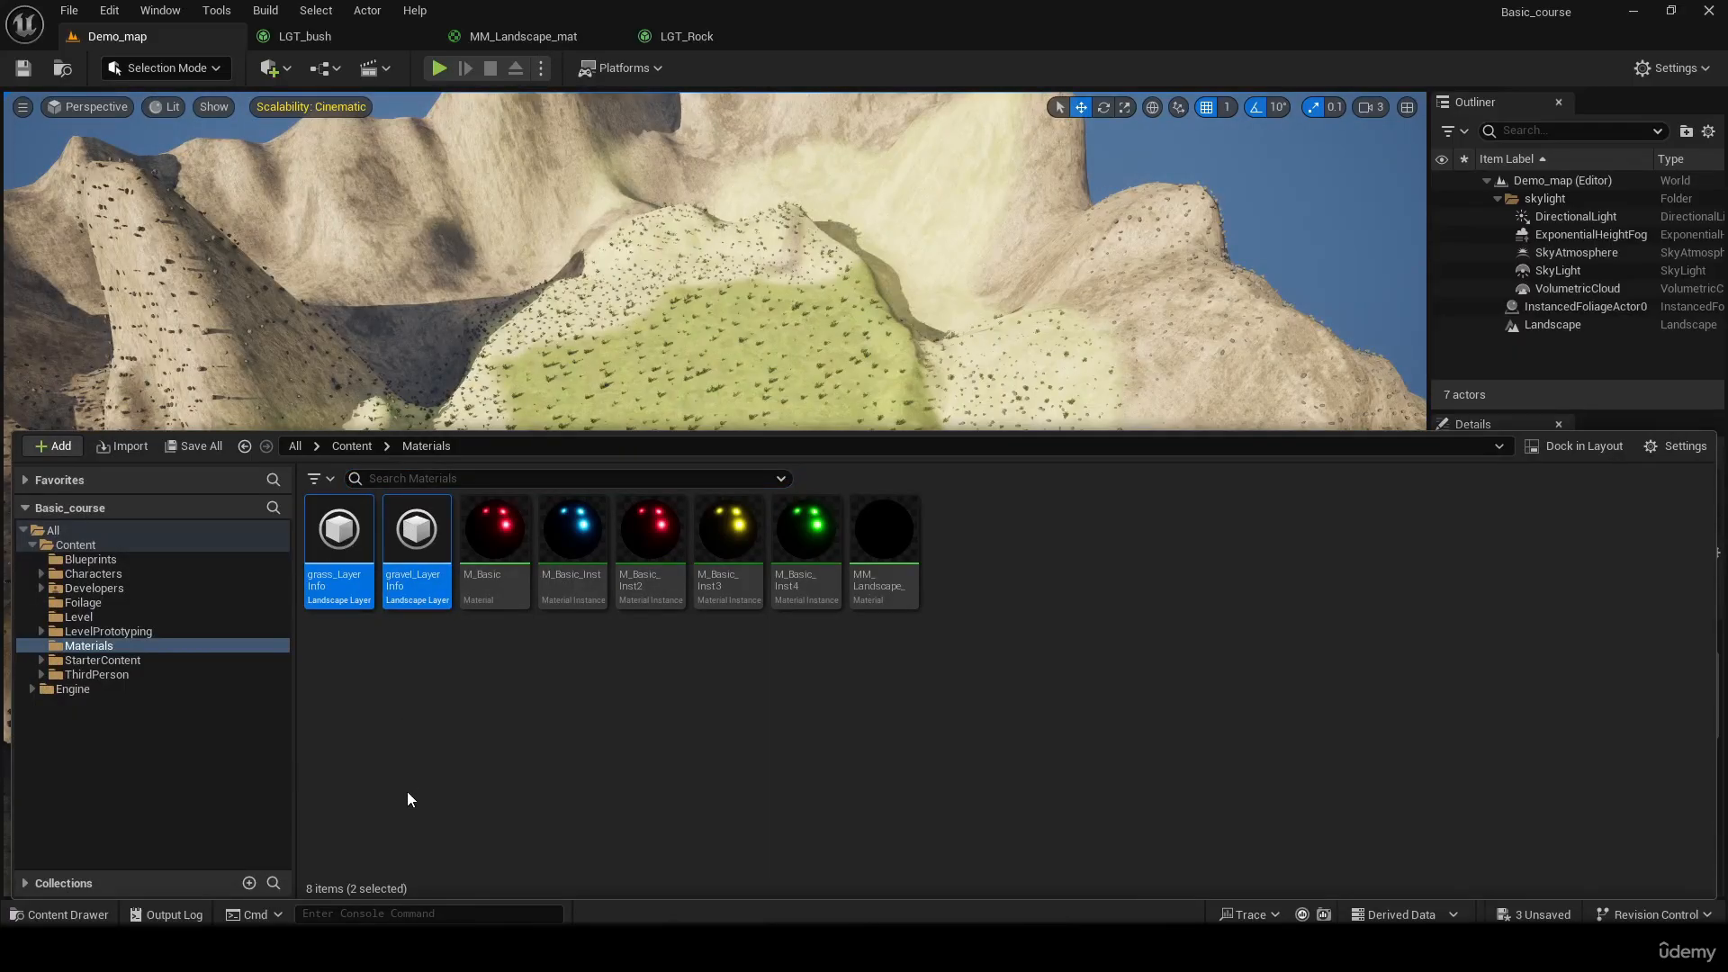
pyautogui.click(407, 715)
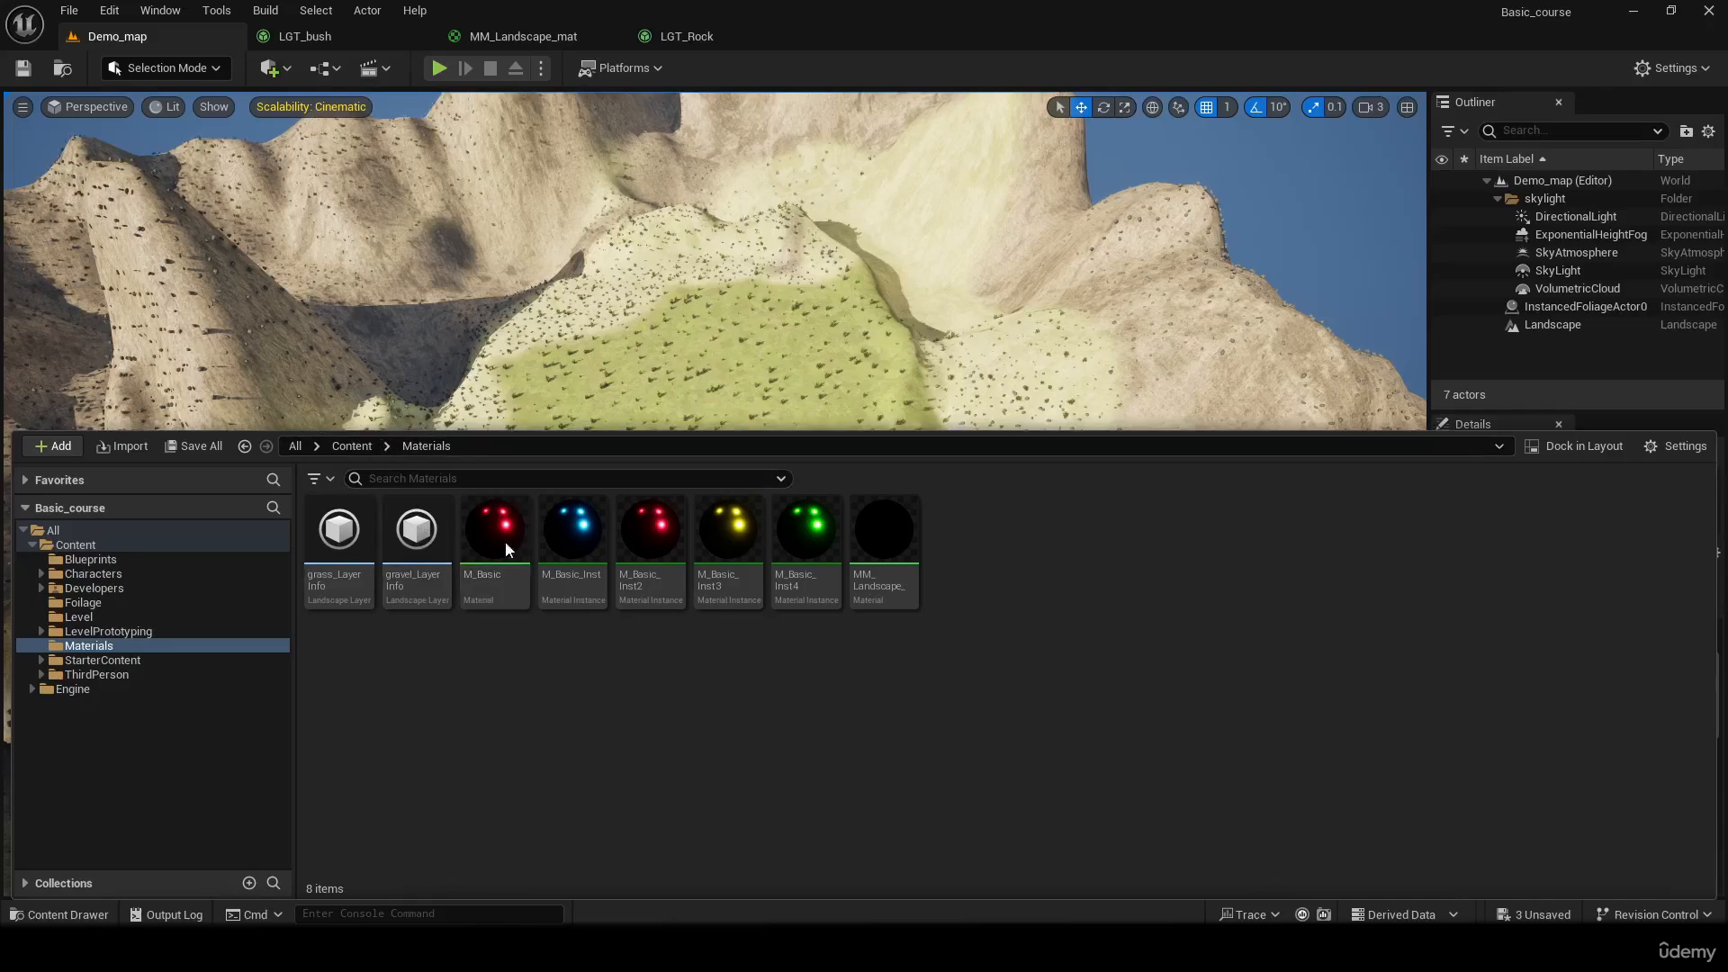
pyautogui.click(365, 549)
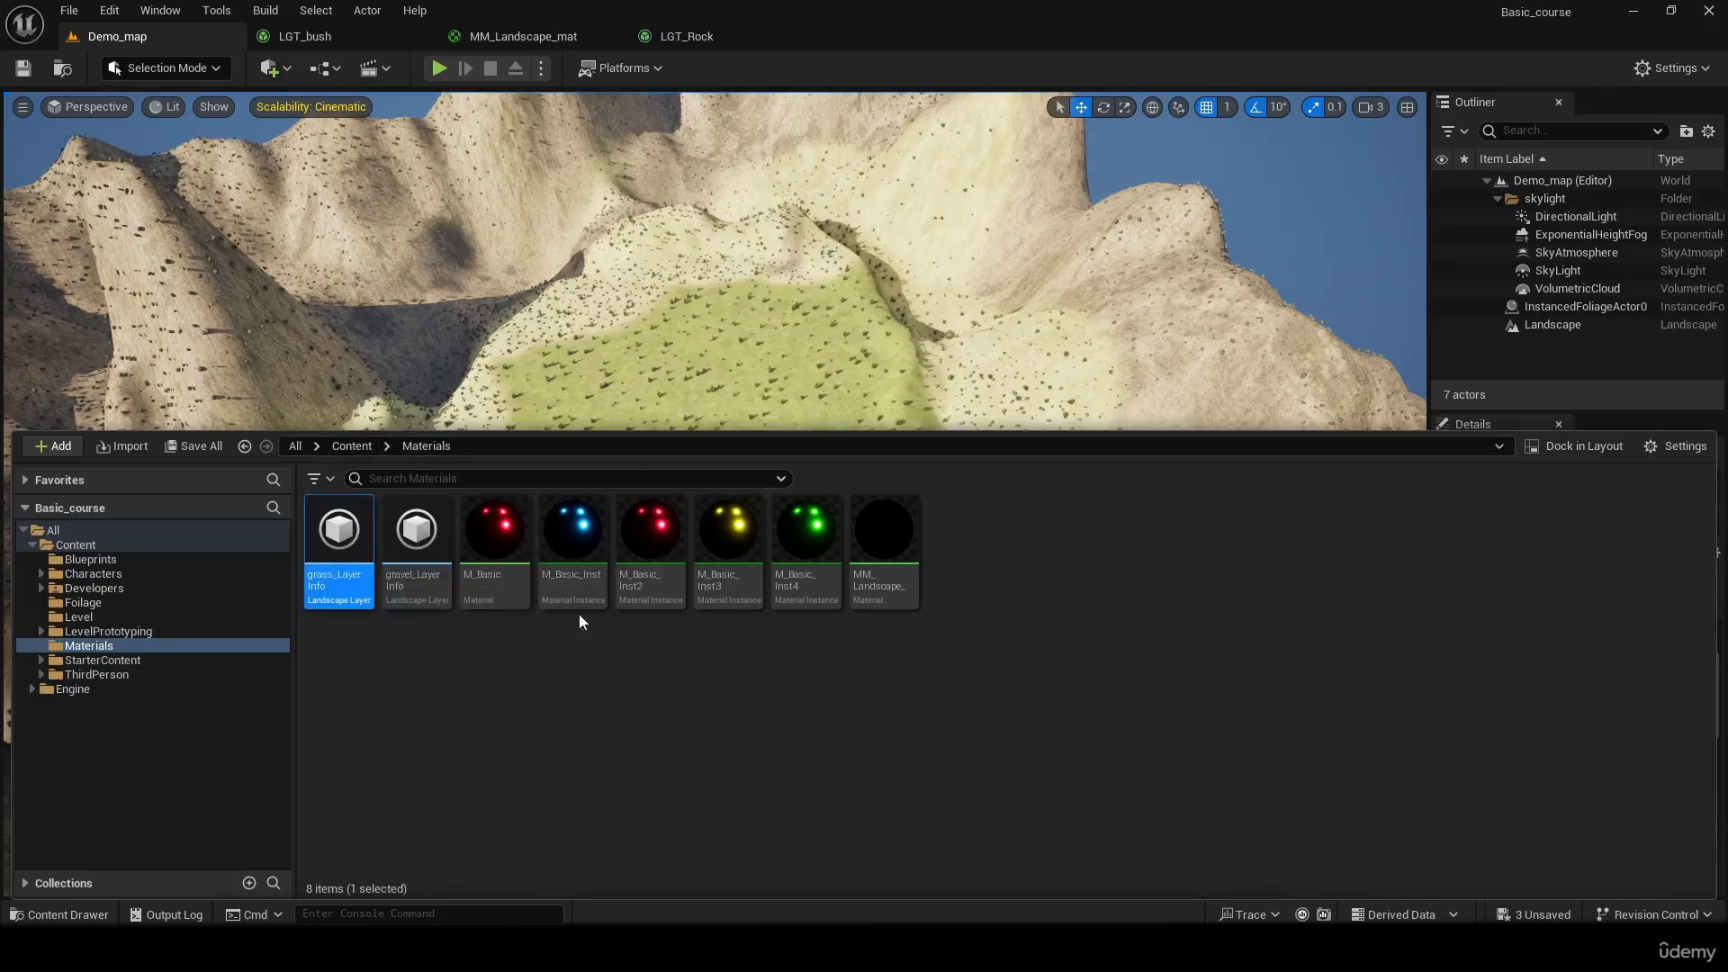
pyautogui.doubleClick(408, 583)
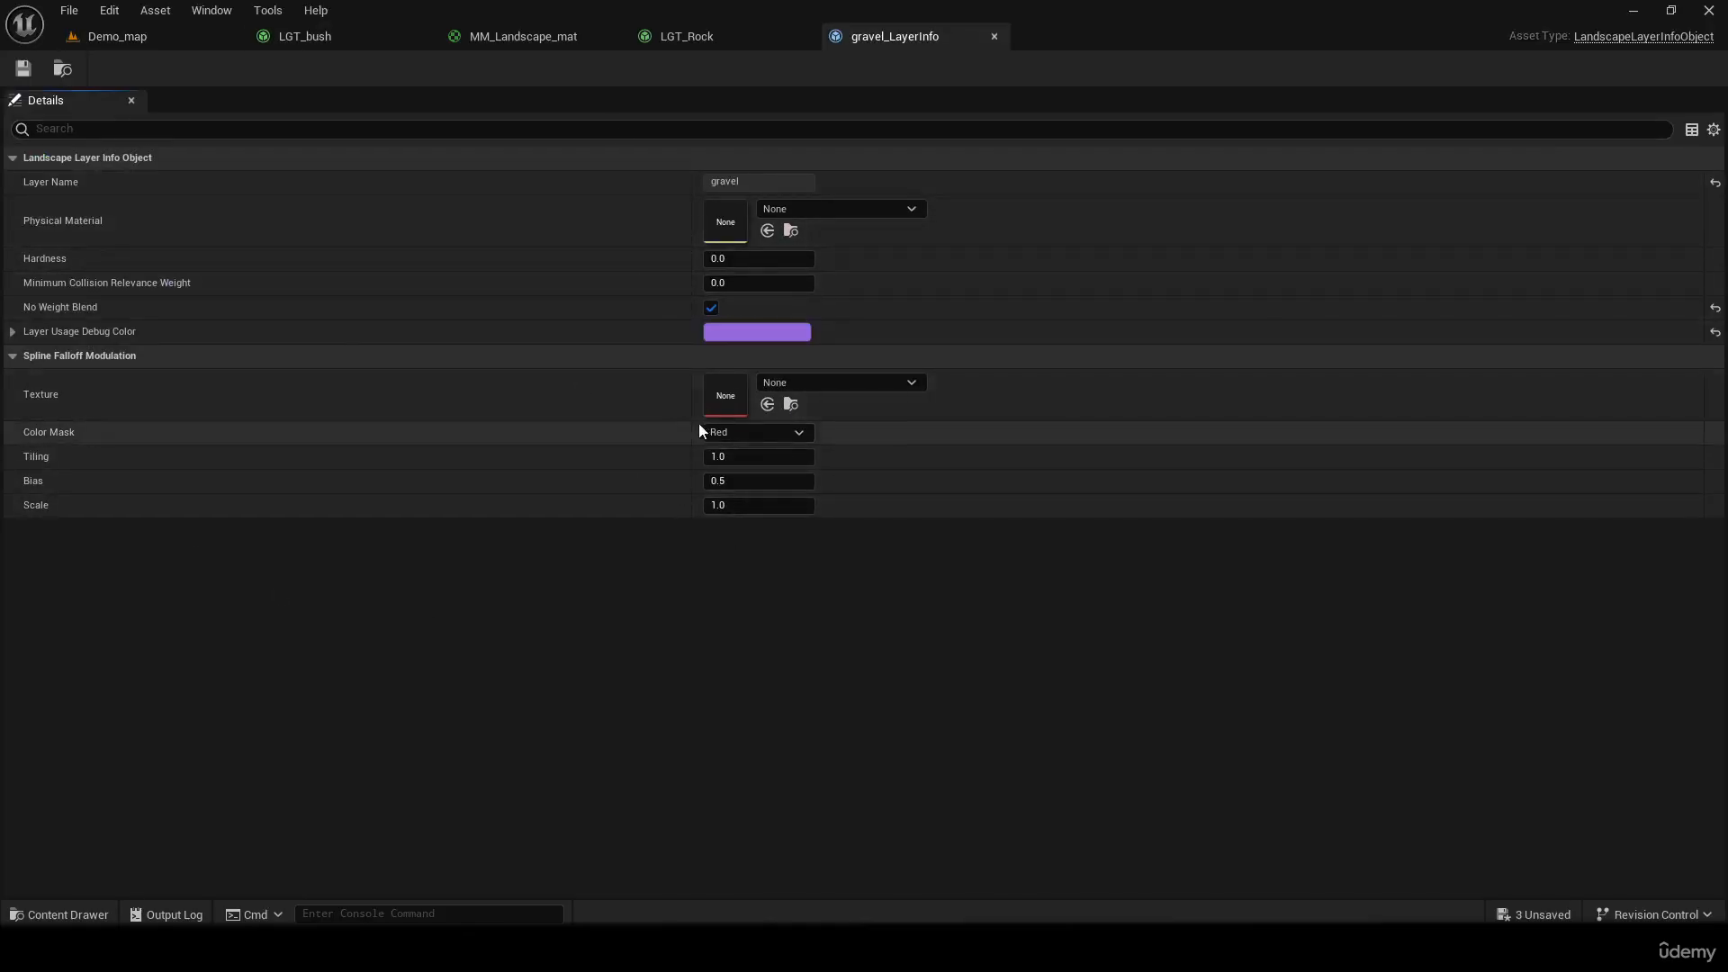
pyautogui.click(994, 36)
# Close the LGT_Rock, MM_Landscape_mat and LGT_bush editors, leaving only Demo_map open
pyautogui.click(803, 36)
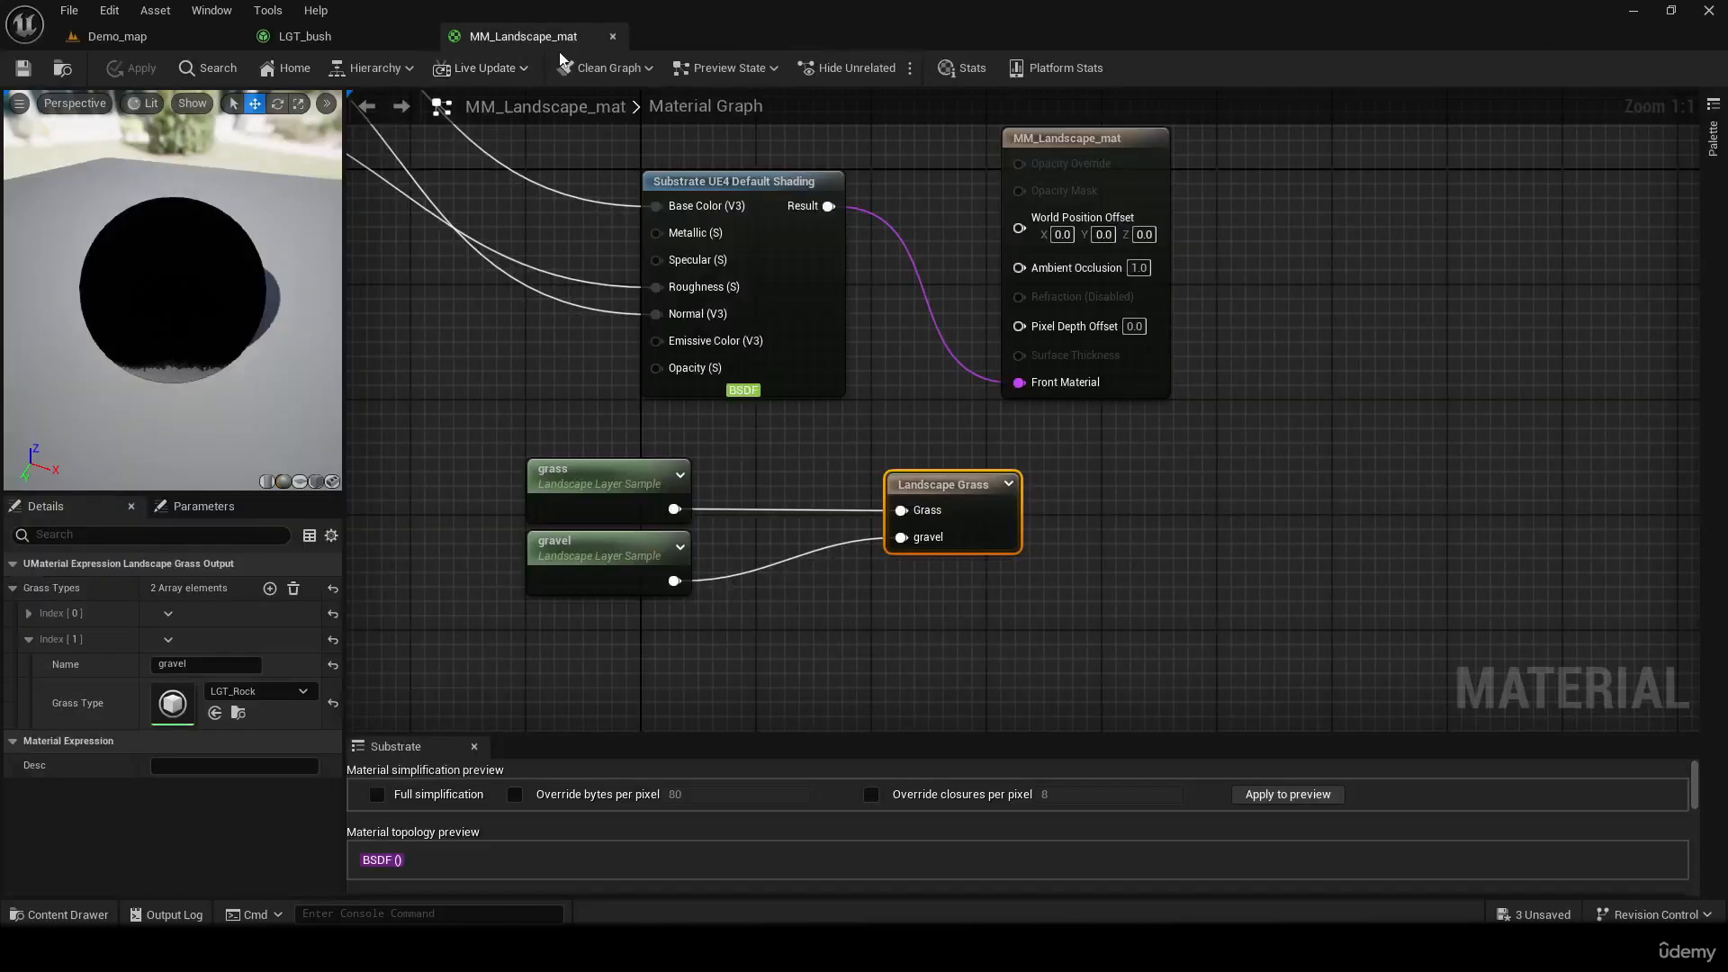
pyautogui.click(612, 37)
pyautogui.click(425, 36)
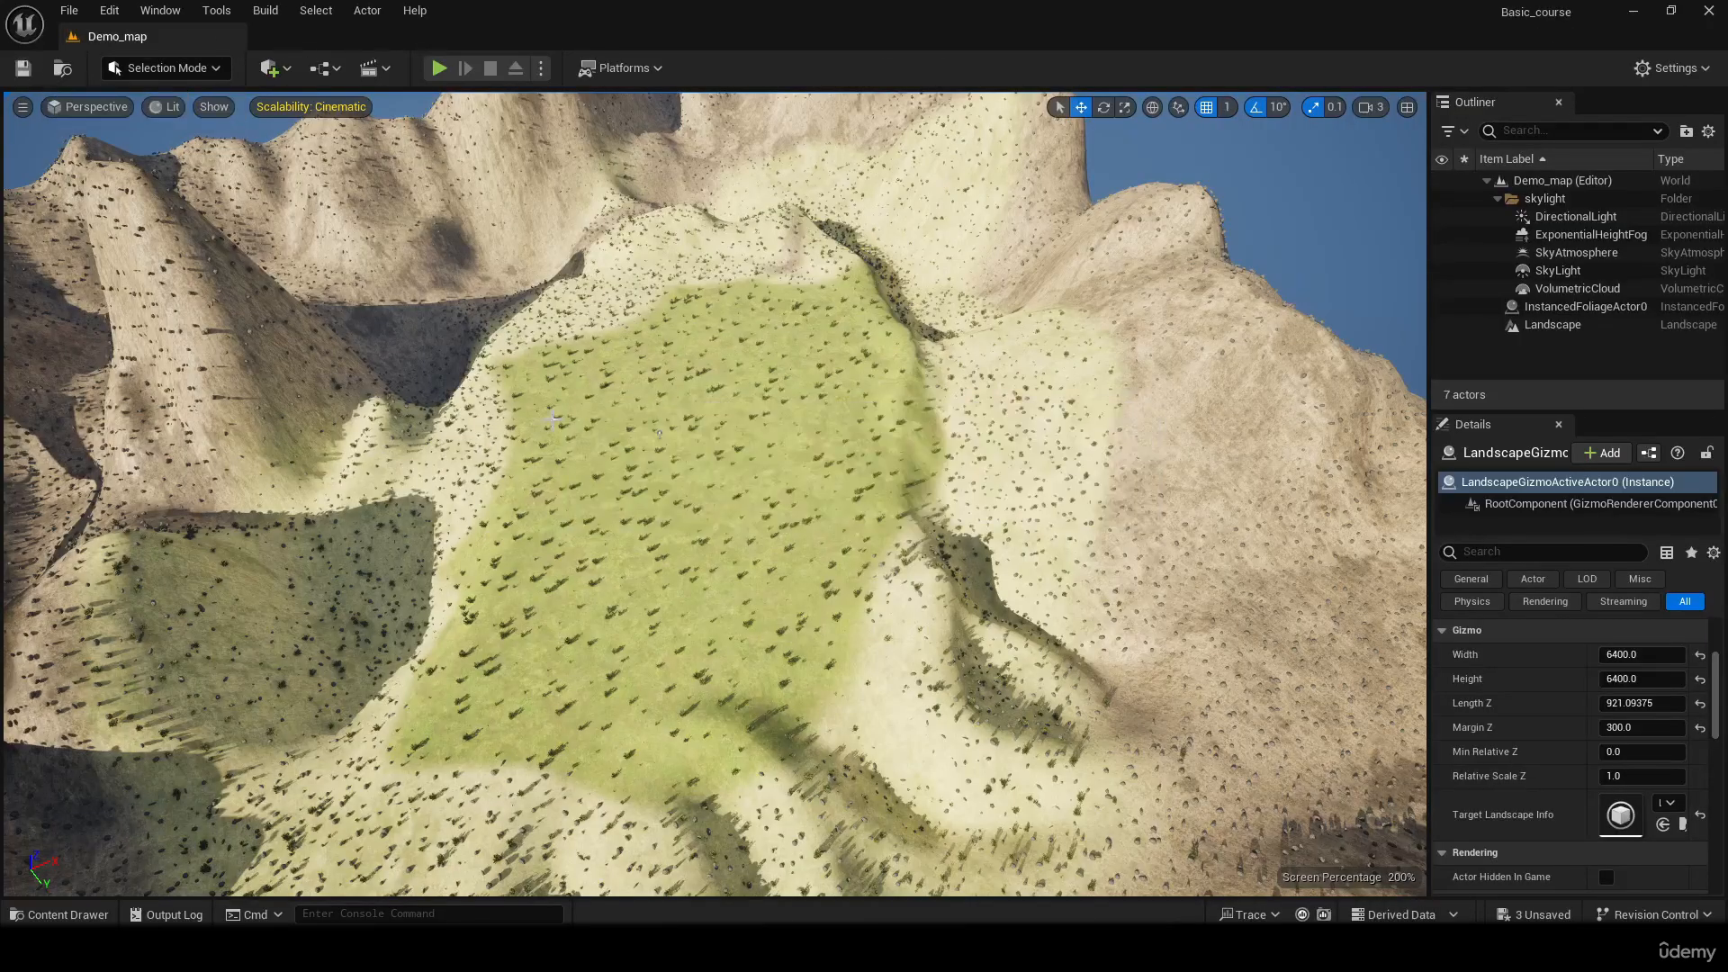
# Examine the grass plateau with its bushes and the surrounding rocky slopes from several low angles
pyautogui.press('w')
pyautogui.moveTo(716, 494); pyautogui.dragTo(716, 426, button='right')
pyautogui.press('w')
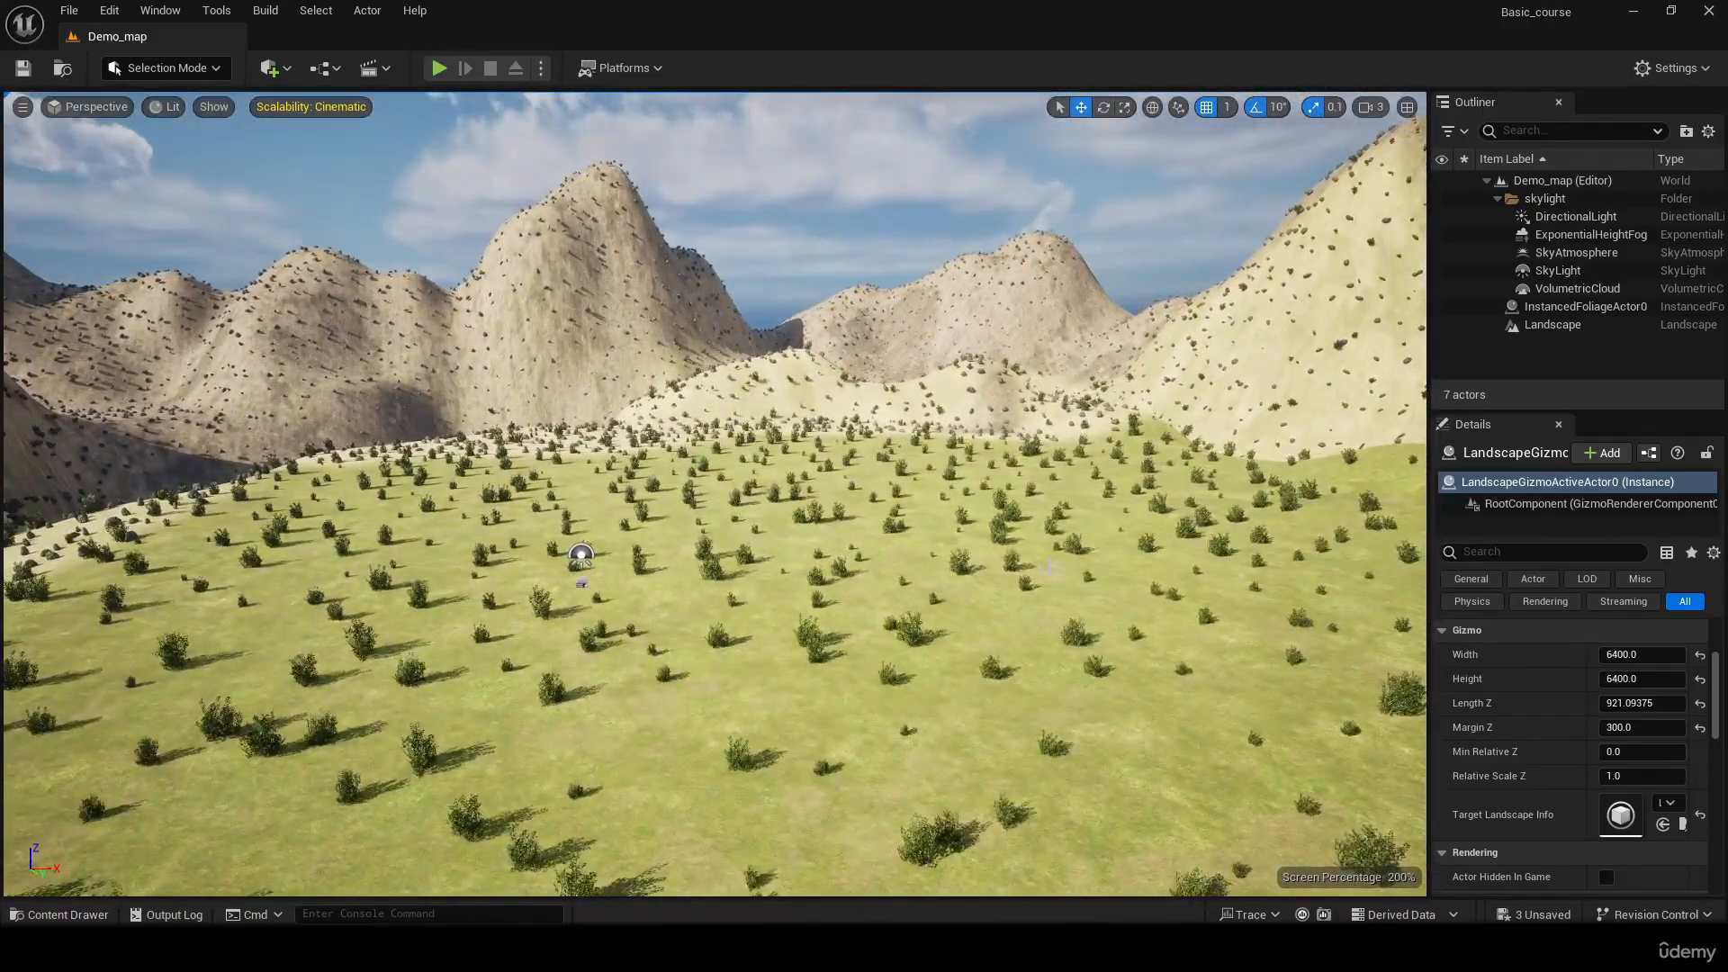
pyautogui.click(1001, 376)
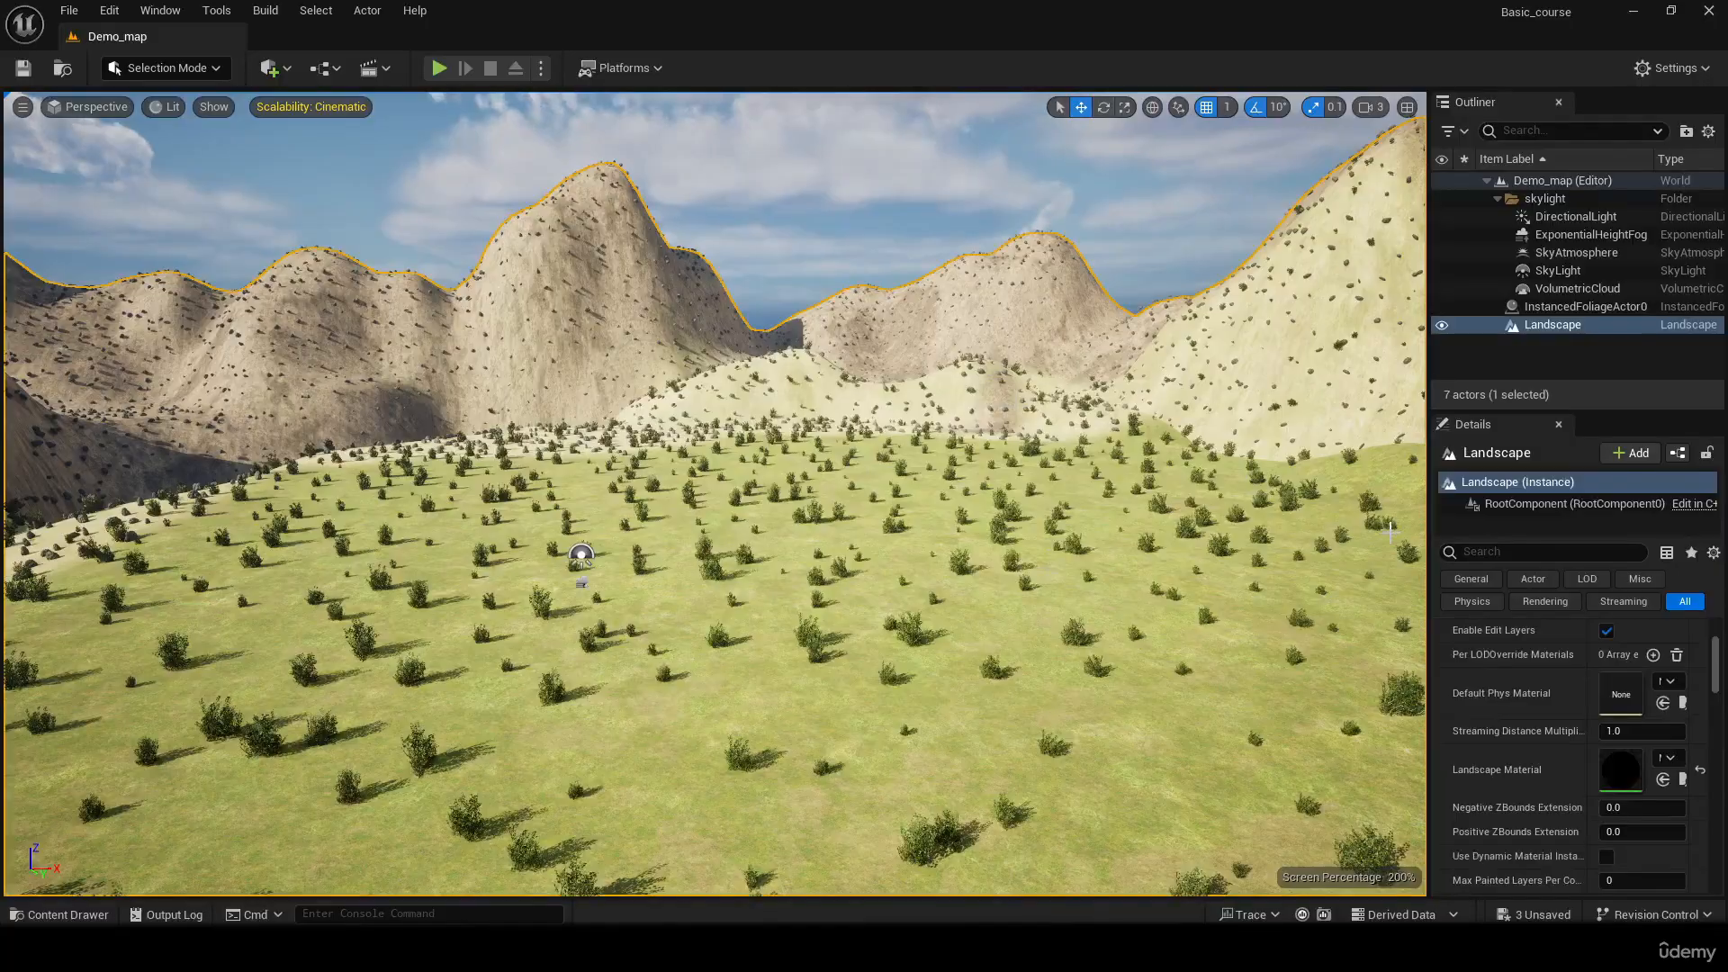
pyautogui.moveTo(1027, 351); pyautogui.dragTo(27, 392, button='right')
pyautogui.moveTo(1062, 585); pyautogui.dragTo(99, 395, button='right')
pyautogui.moveTo(1026, 349); pyautogui.dragTo(1175, 441, button='right')
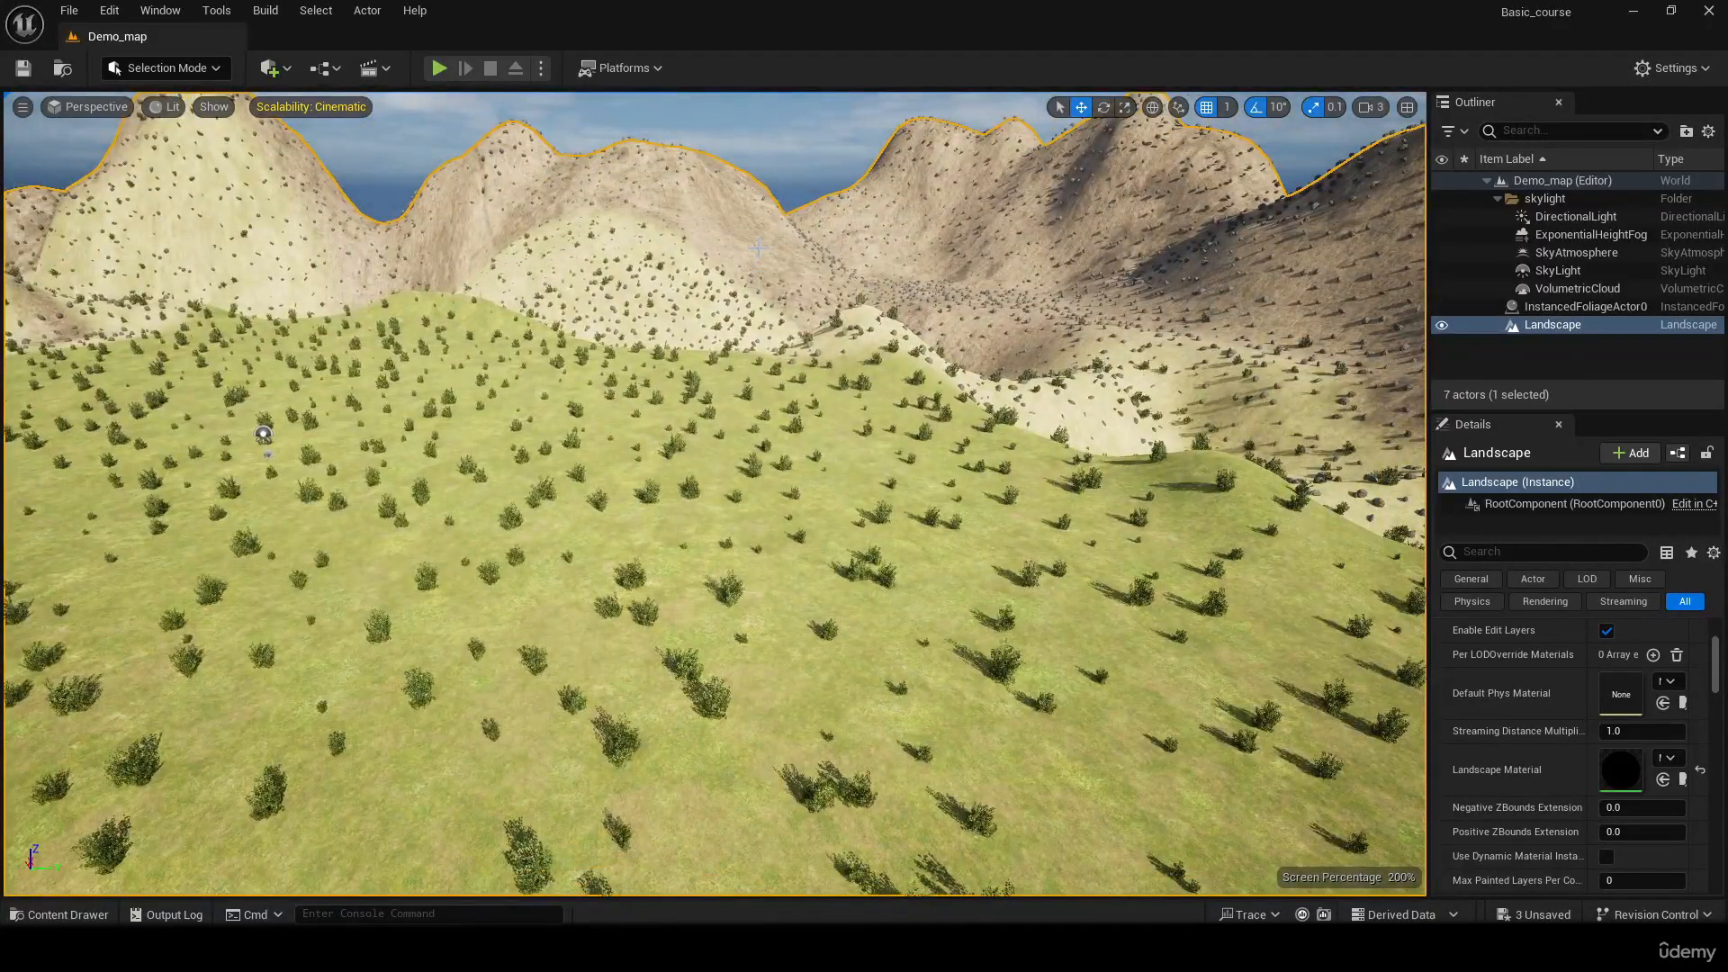
# Check the project's top-level Content folder, then return to an overview of the plateau
pyautogui.hotkey('ctrl', 'space')
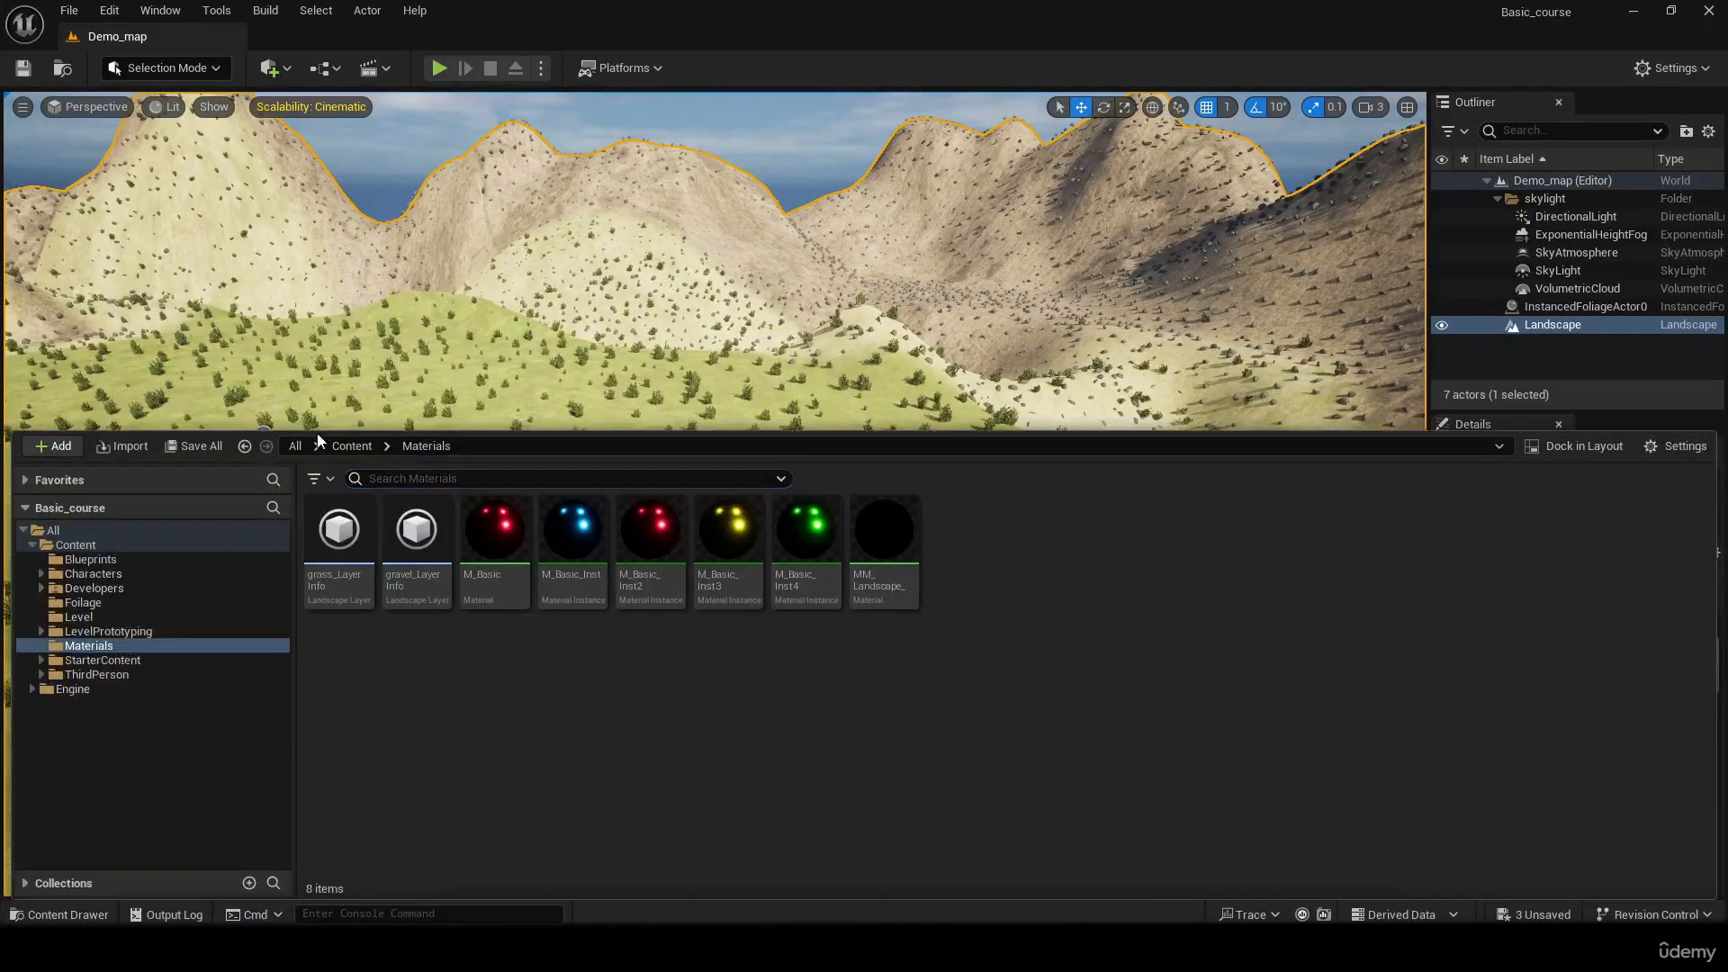
pyautogui.click(354, 447)
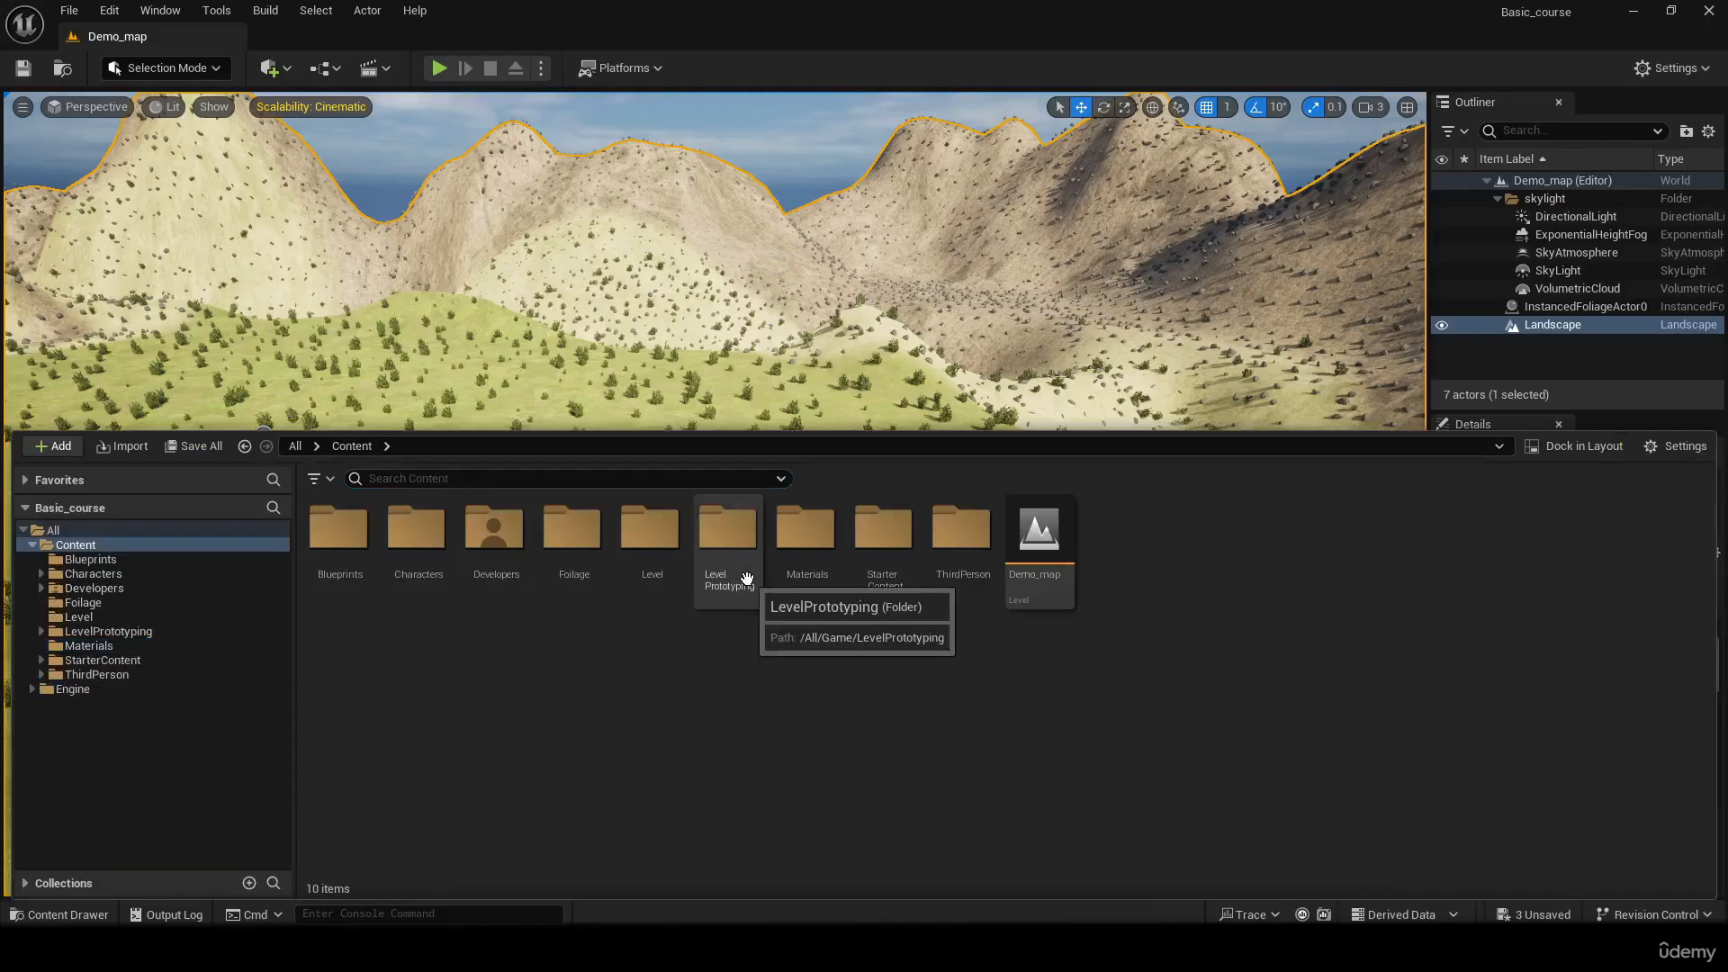
pyautogui.moveTo(838, 362); pyautogui.dragTo(1160, 387, button='right')
pyautogui.moveTo(1193, 447); pyautogui.dragTo(722, 503, button='right')
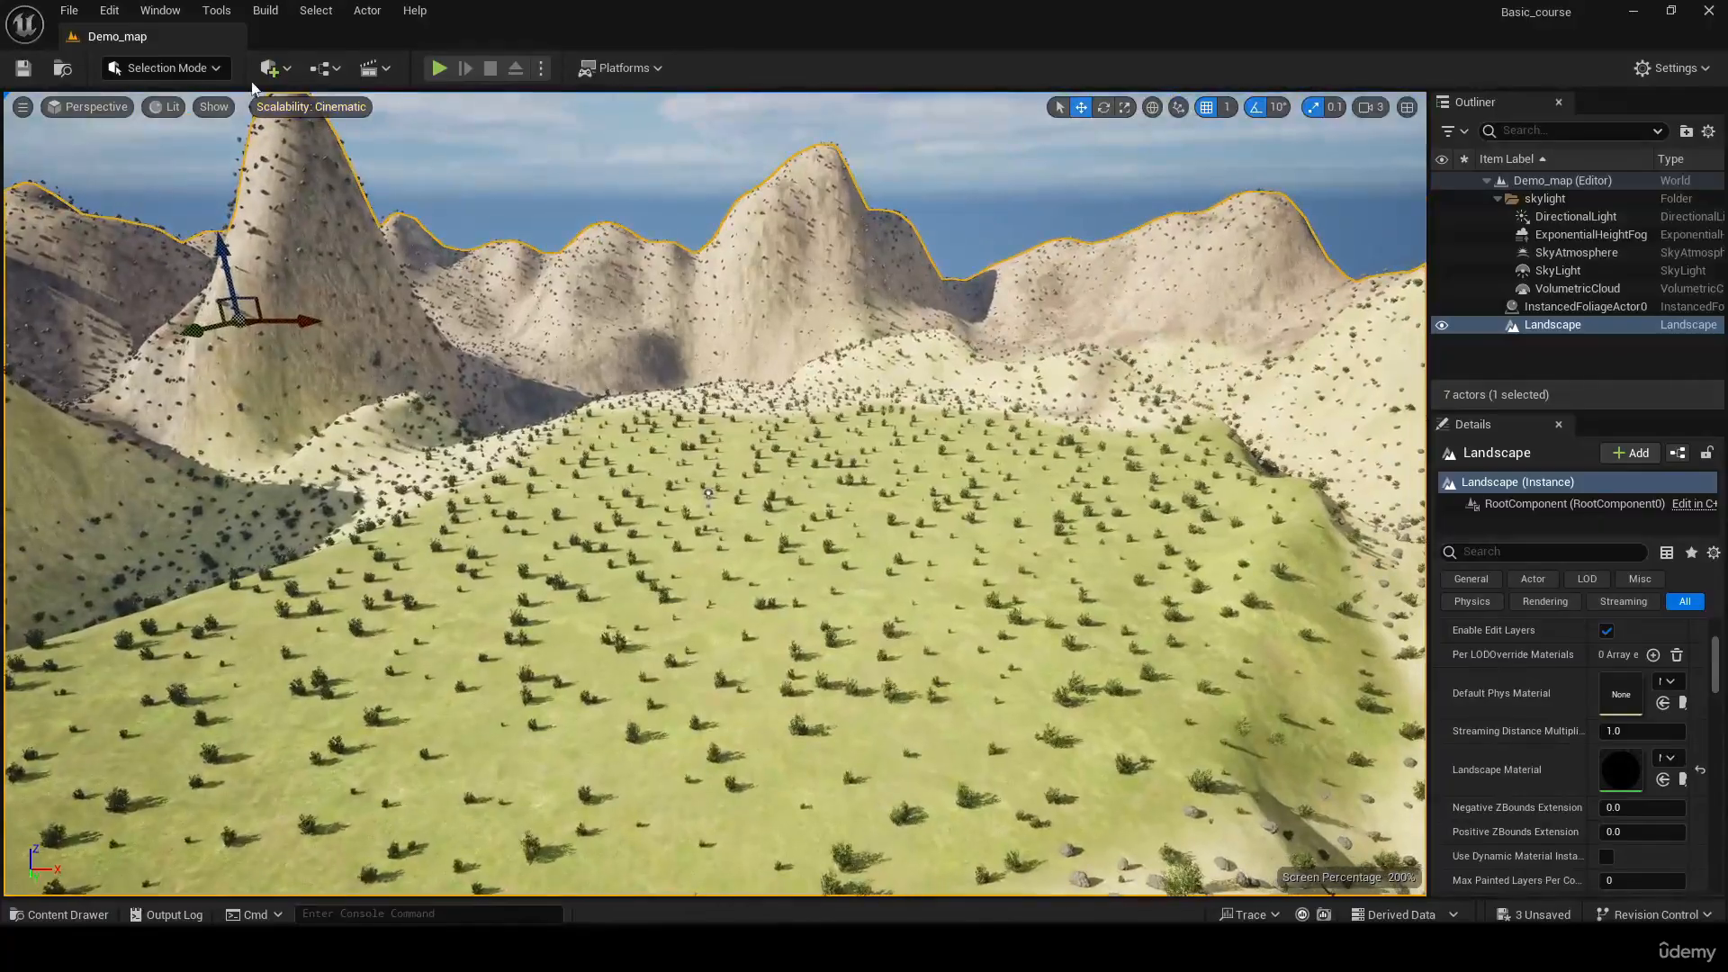
# Switch from Selection Mode to Modeling Mode and find a spot for a structure where grass meets gravel
pyautogui.click(197, 83)
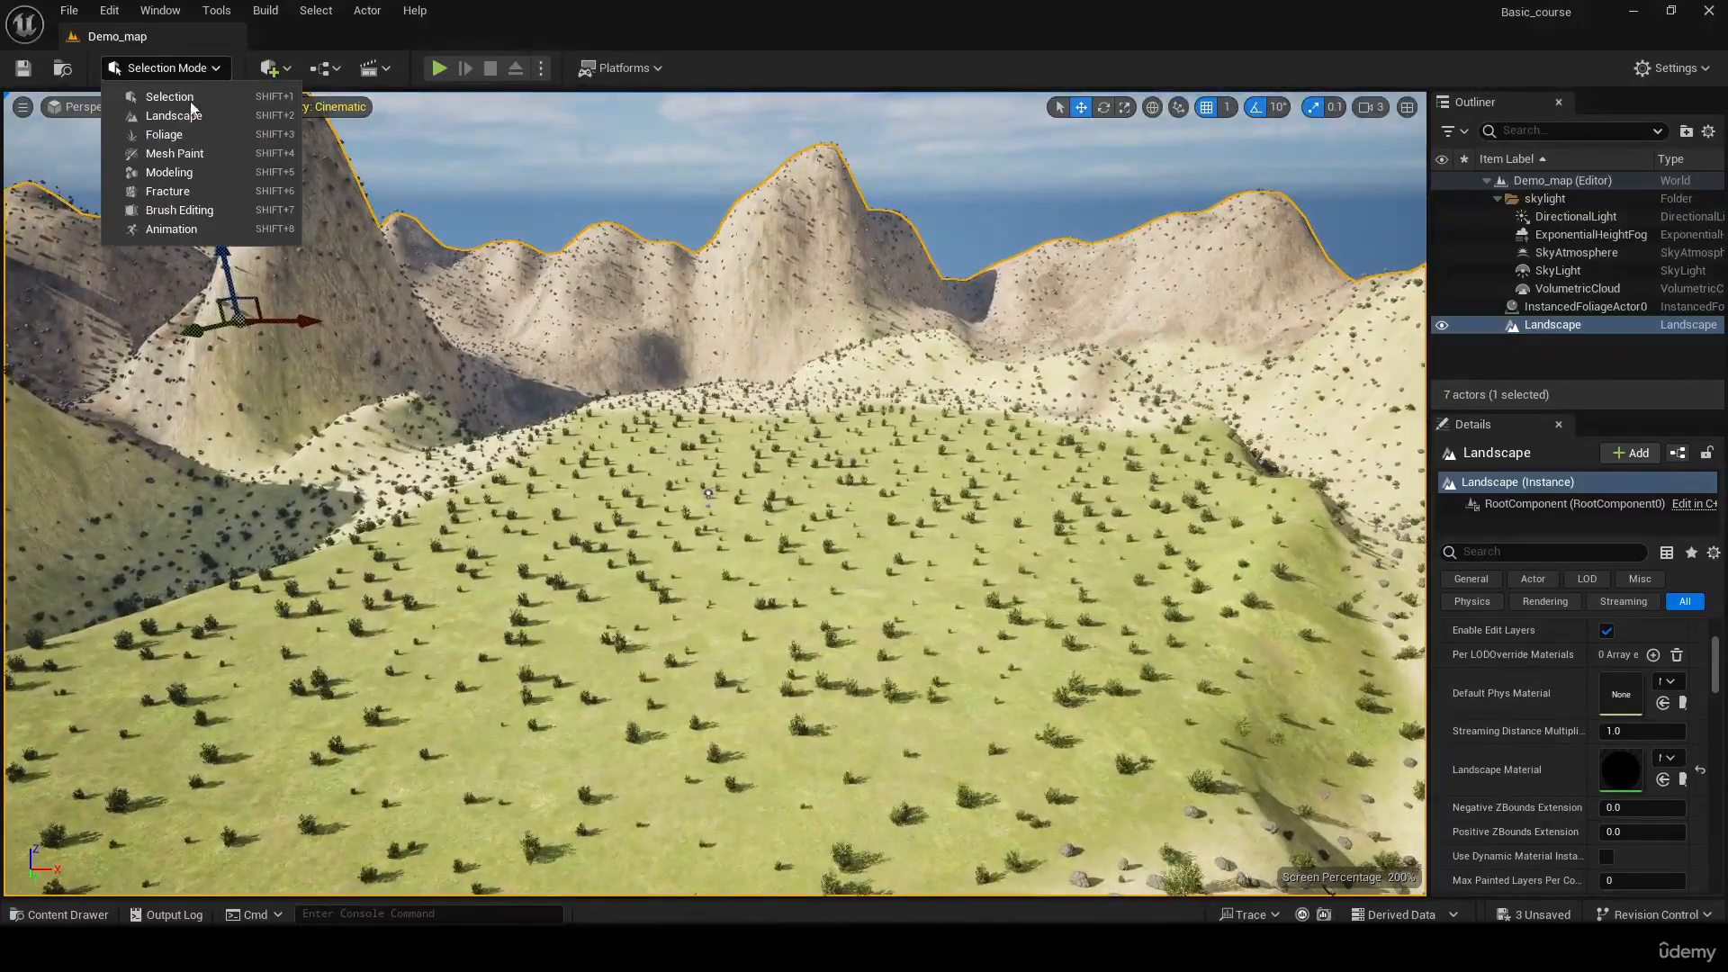
pyautogui.click(202, 171)
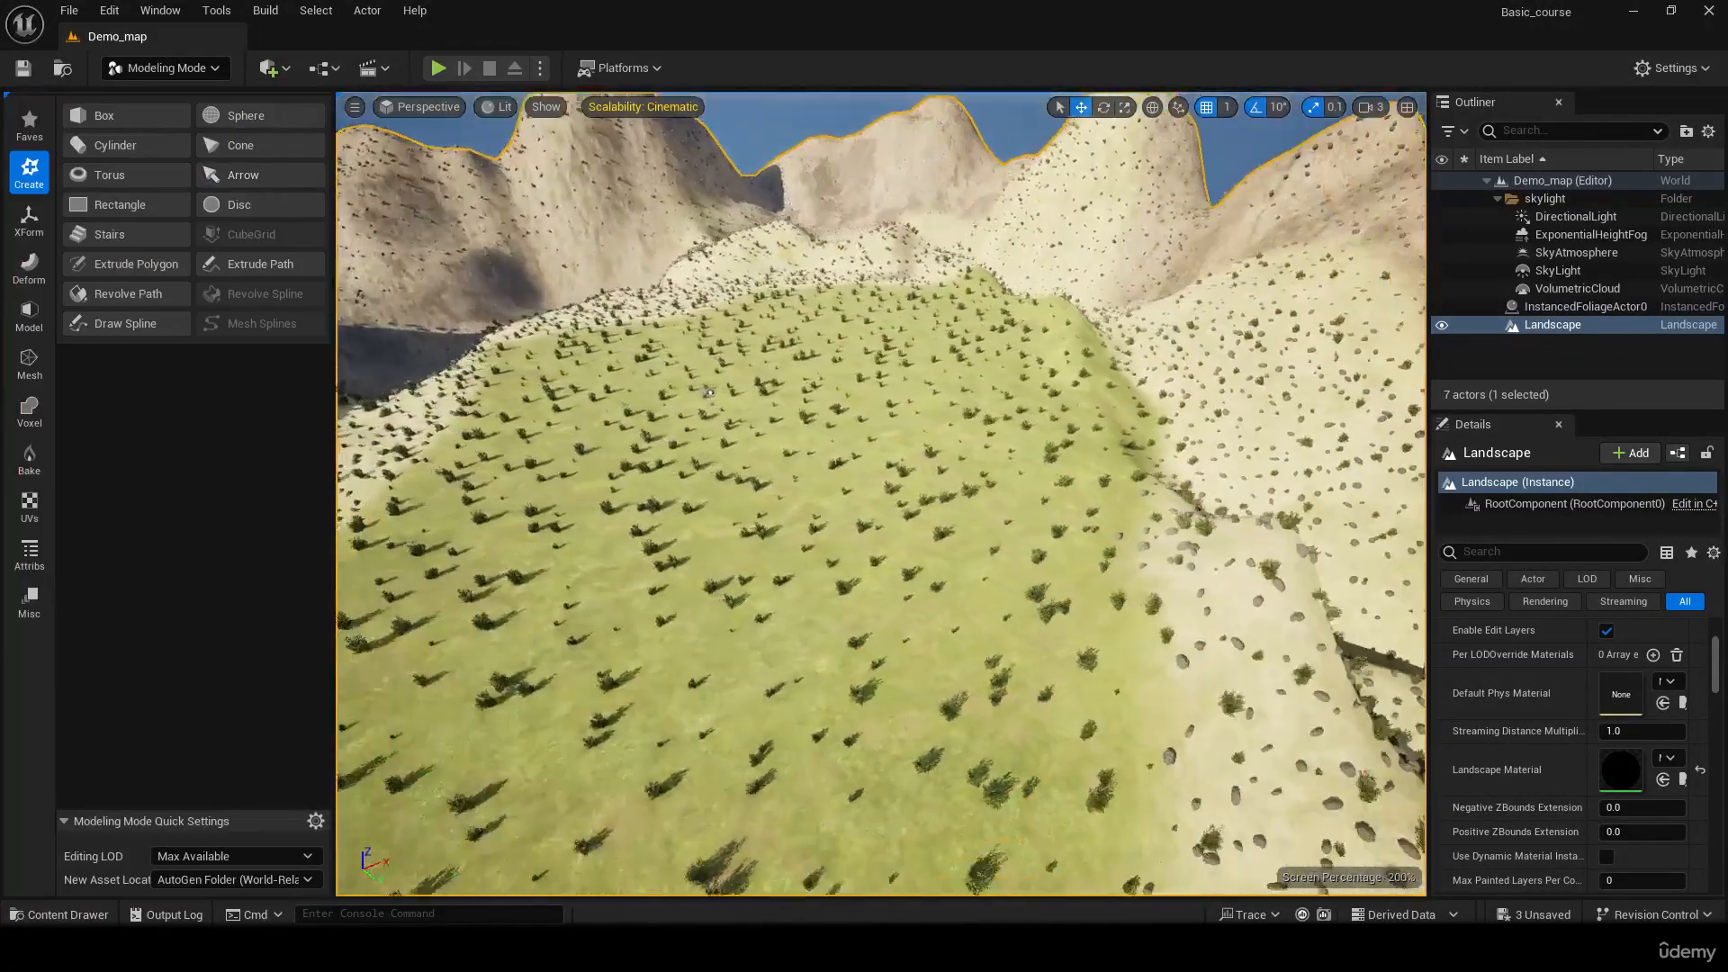
pyautogui.moveTo(810, 504); pyautogui.dragTo(360, 457, button='right')
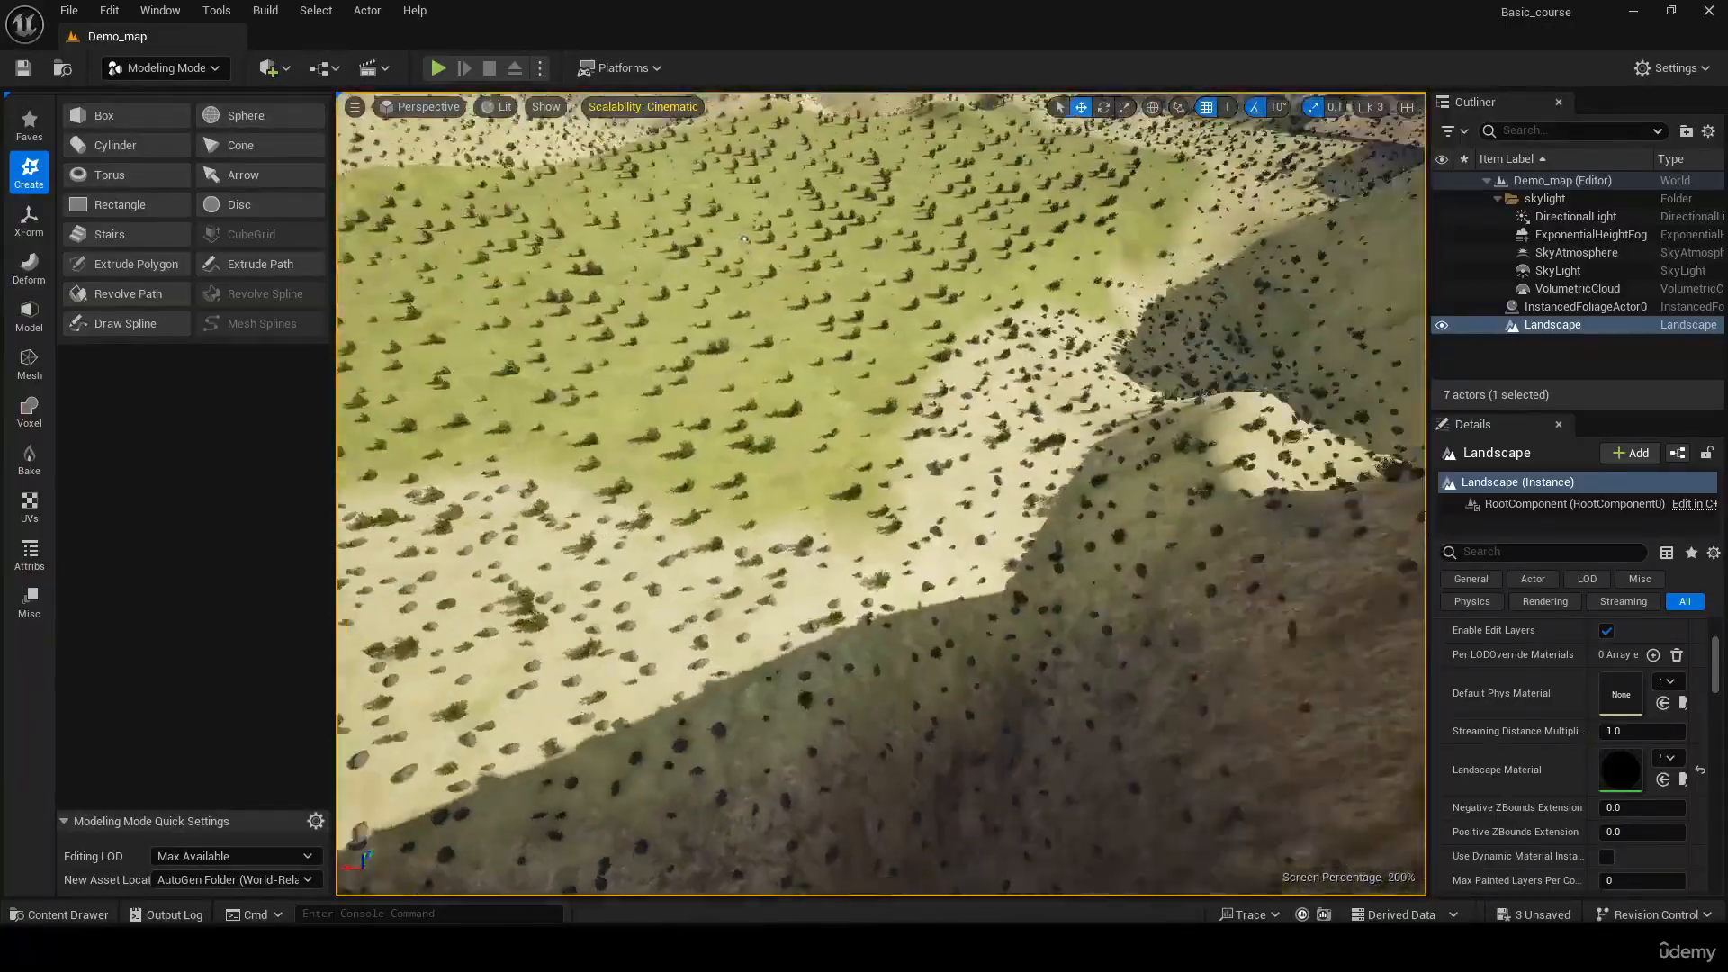
pyautogui.moveTo(882, 495); pyautogui.dragTo(736, 506, button='right')
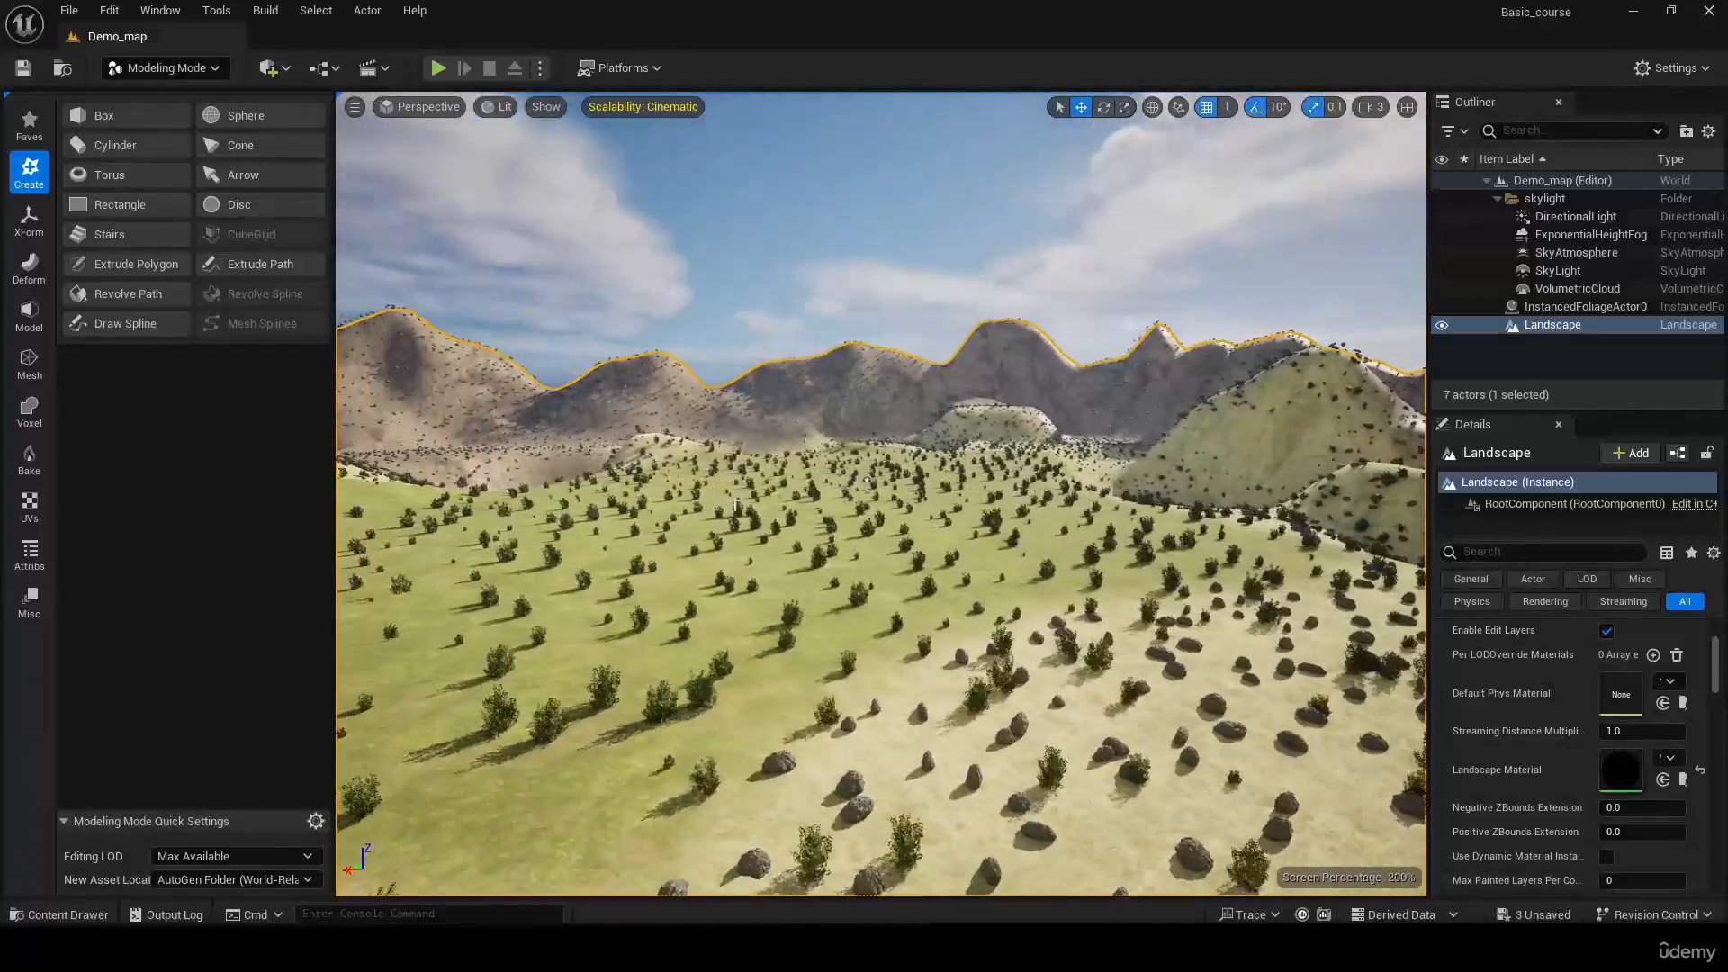
# Start a new box, place it on the border between gravel and grass, and set its height to 1000
pyautogui.click(170, 118)
pyautogui.moveTo(829, 598); pyautogui.dragTo(866, 590, button='right')
pyautogui.click(867, 531)
pyautogui.click(216, 255)
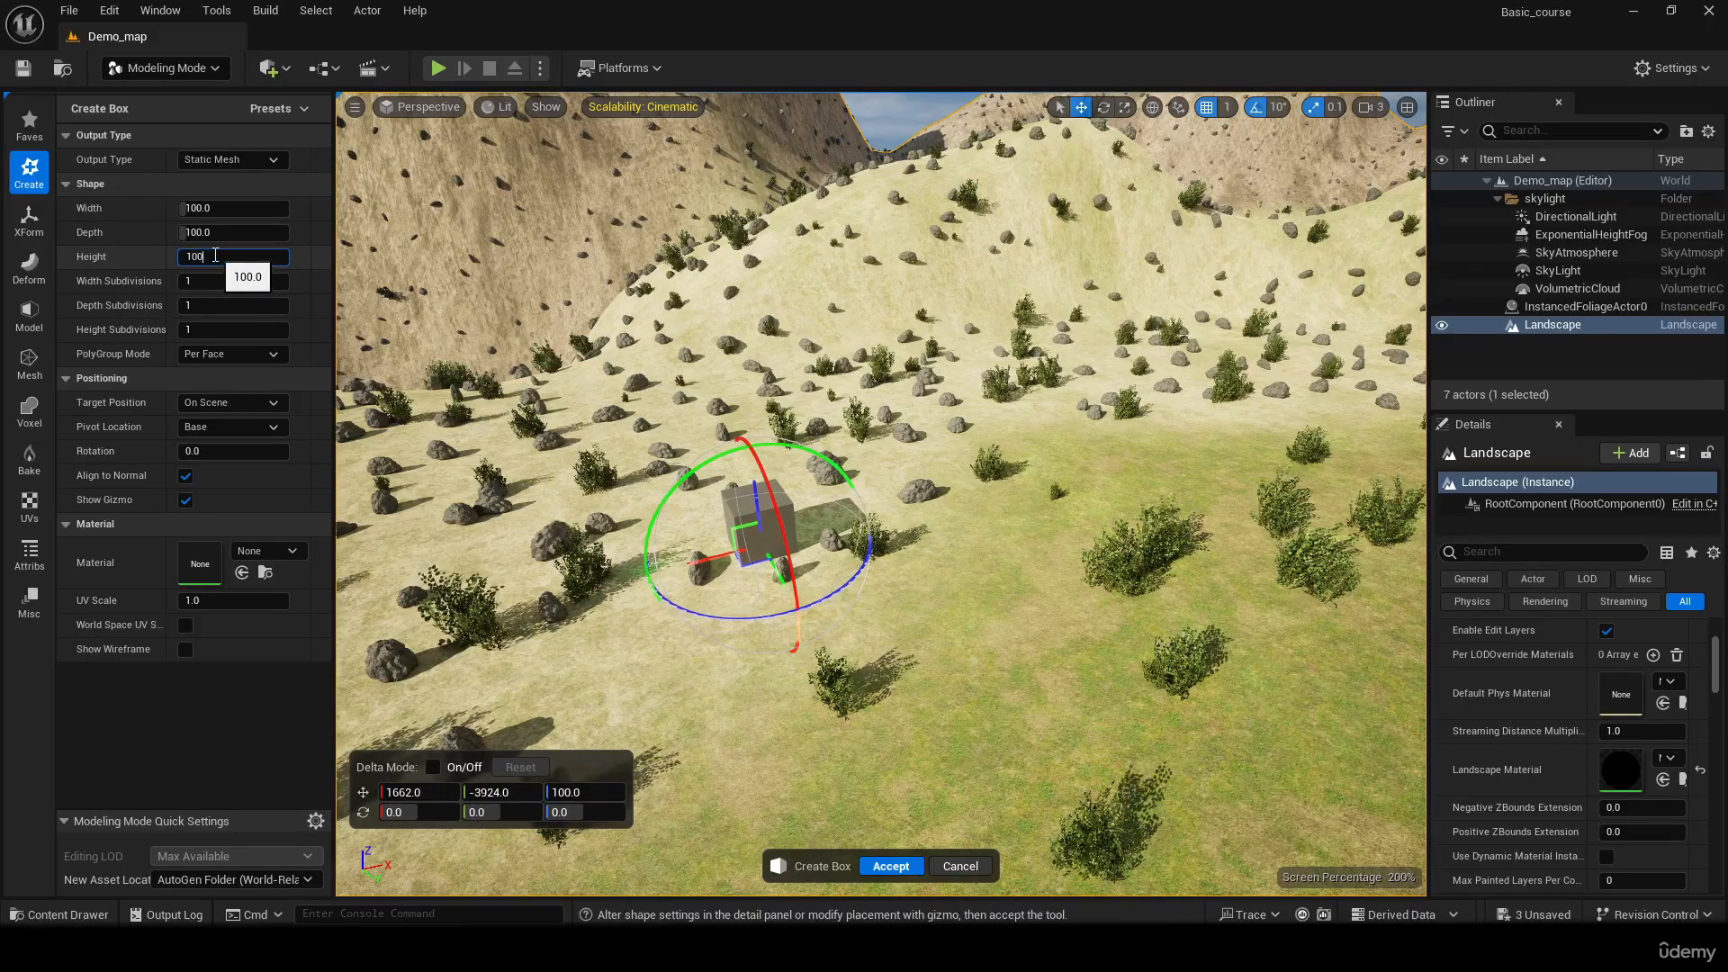
pyautogui.press('Return')
pyautogui.press('s')
pyautogui.moveTo(888, 266); pyautogui.dragTo(914, 219, button='right')
pyautogui.press('w')
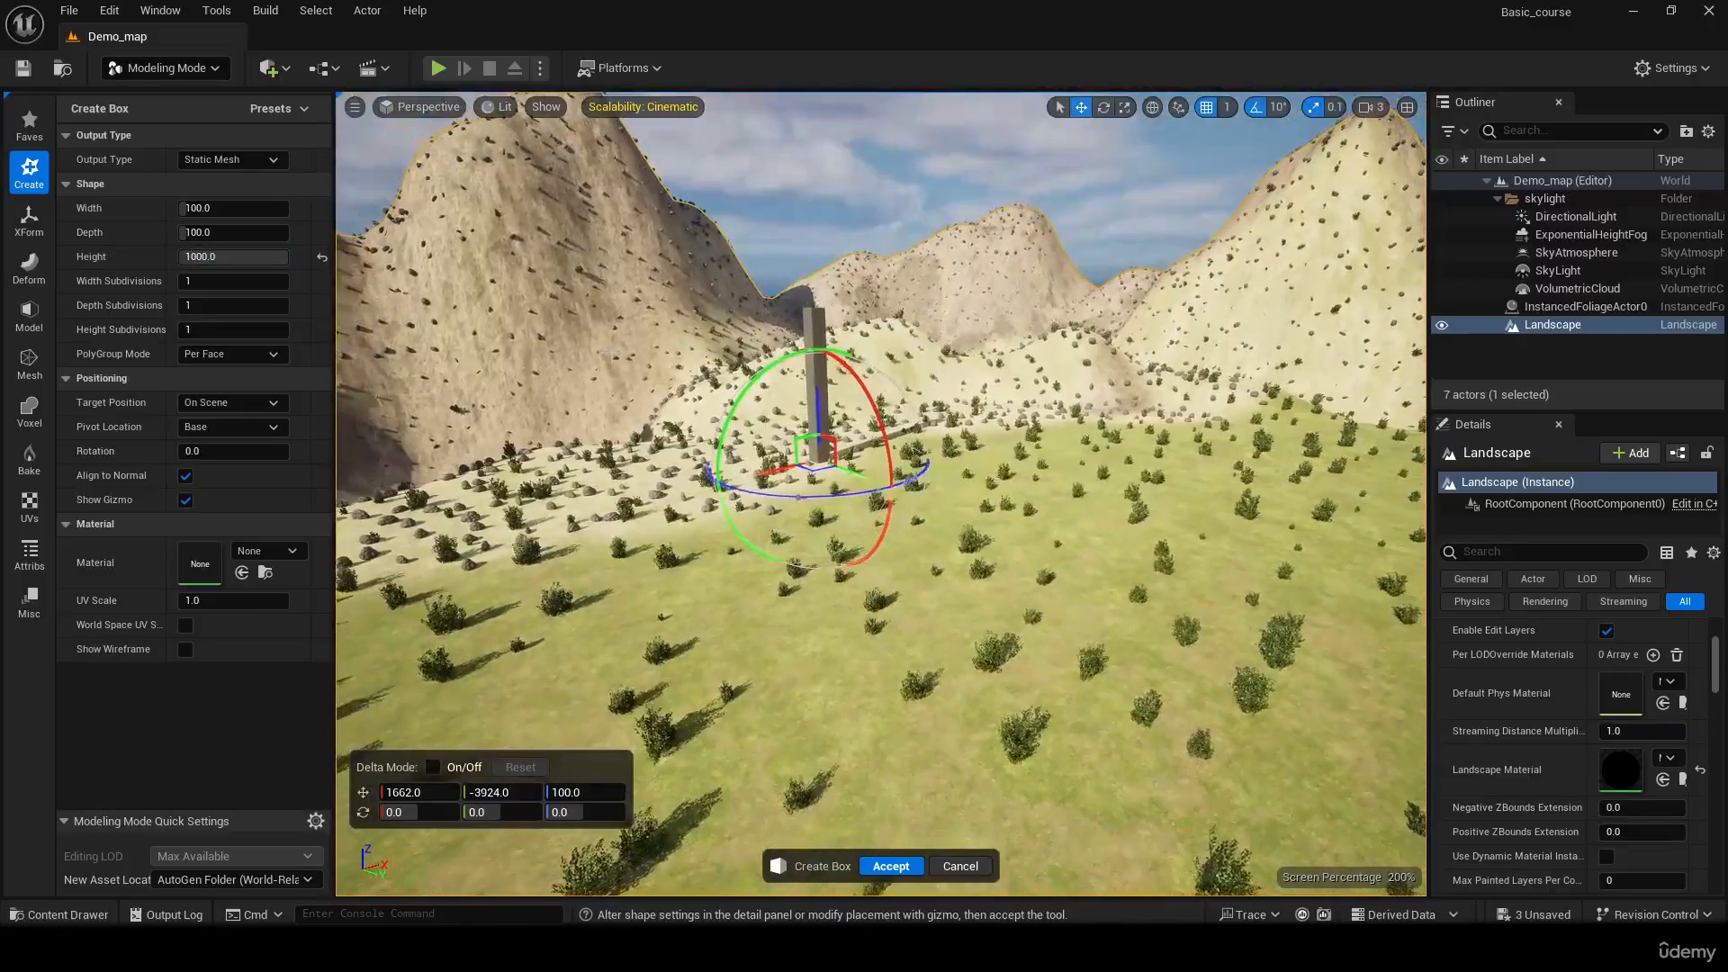
# Set the box's height to 500
pyautogui.click(201, 256)
pyautogui.write('5')
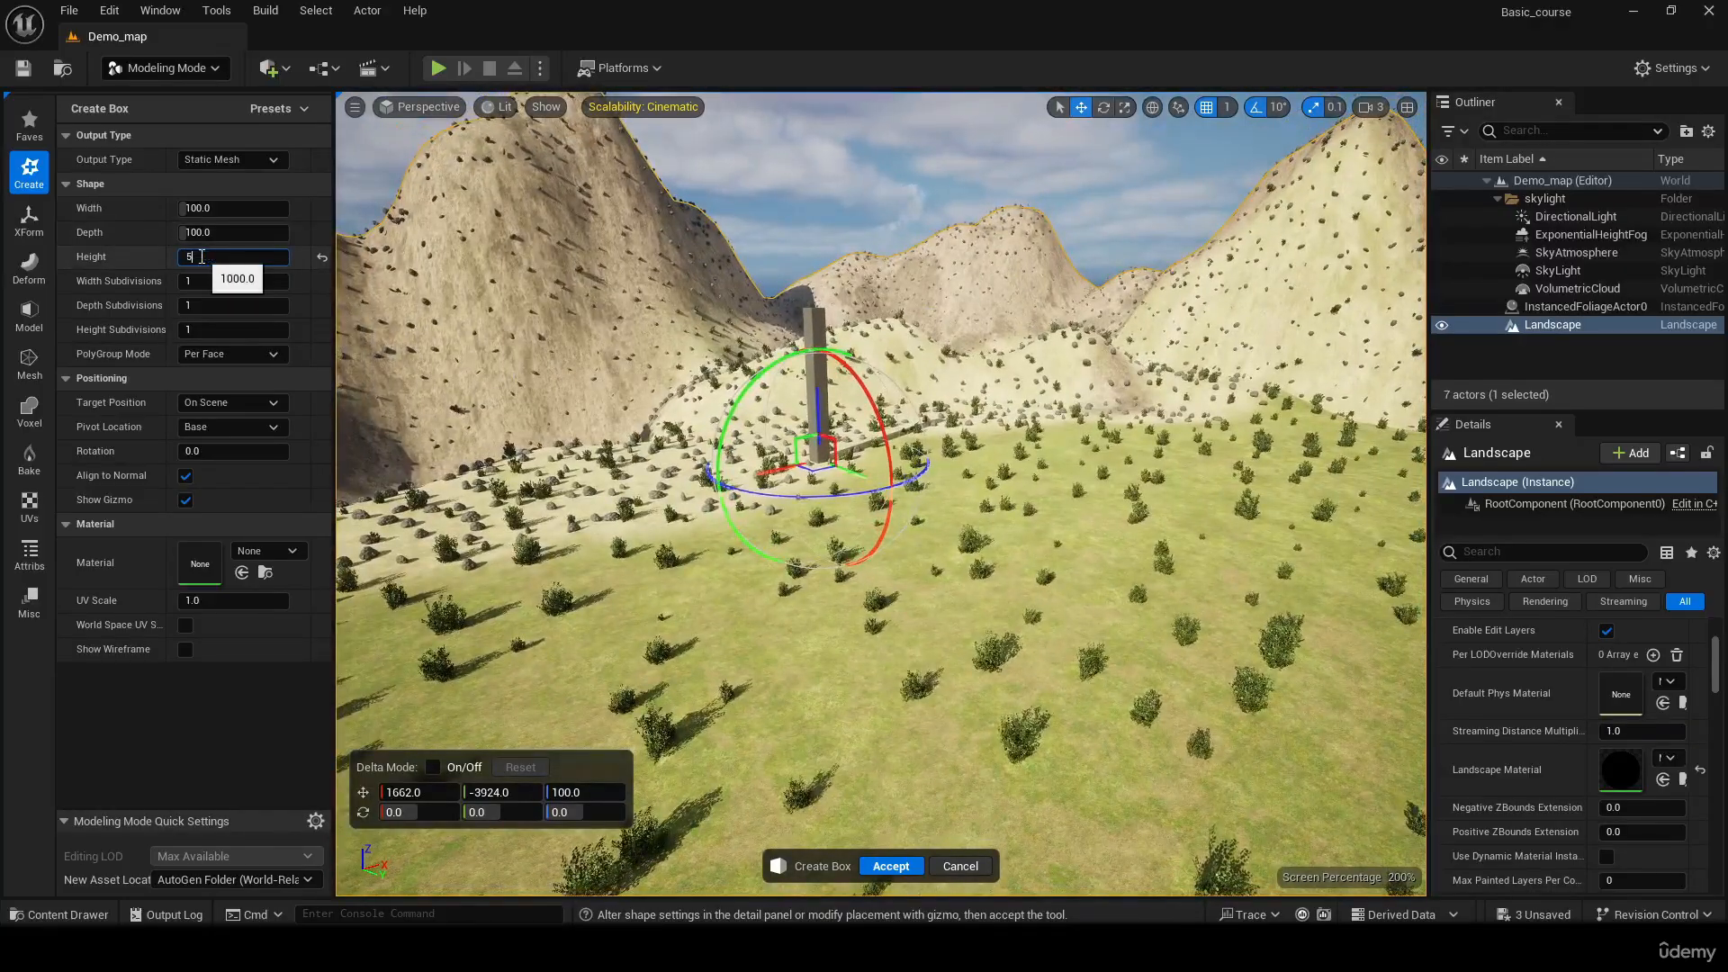
pyautogui.write('00')
pyautogui.press('Return')
pyautogui.moveTo(959, 278); pyautogui.dragTo(729, 297, button='right')
pyautogui.press('w')
pyautogui.press('d')
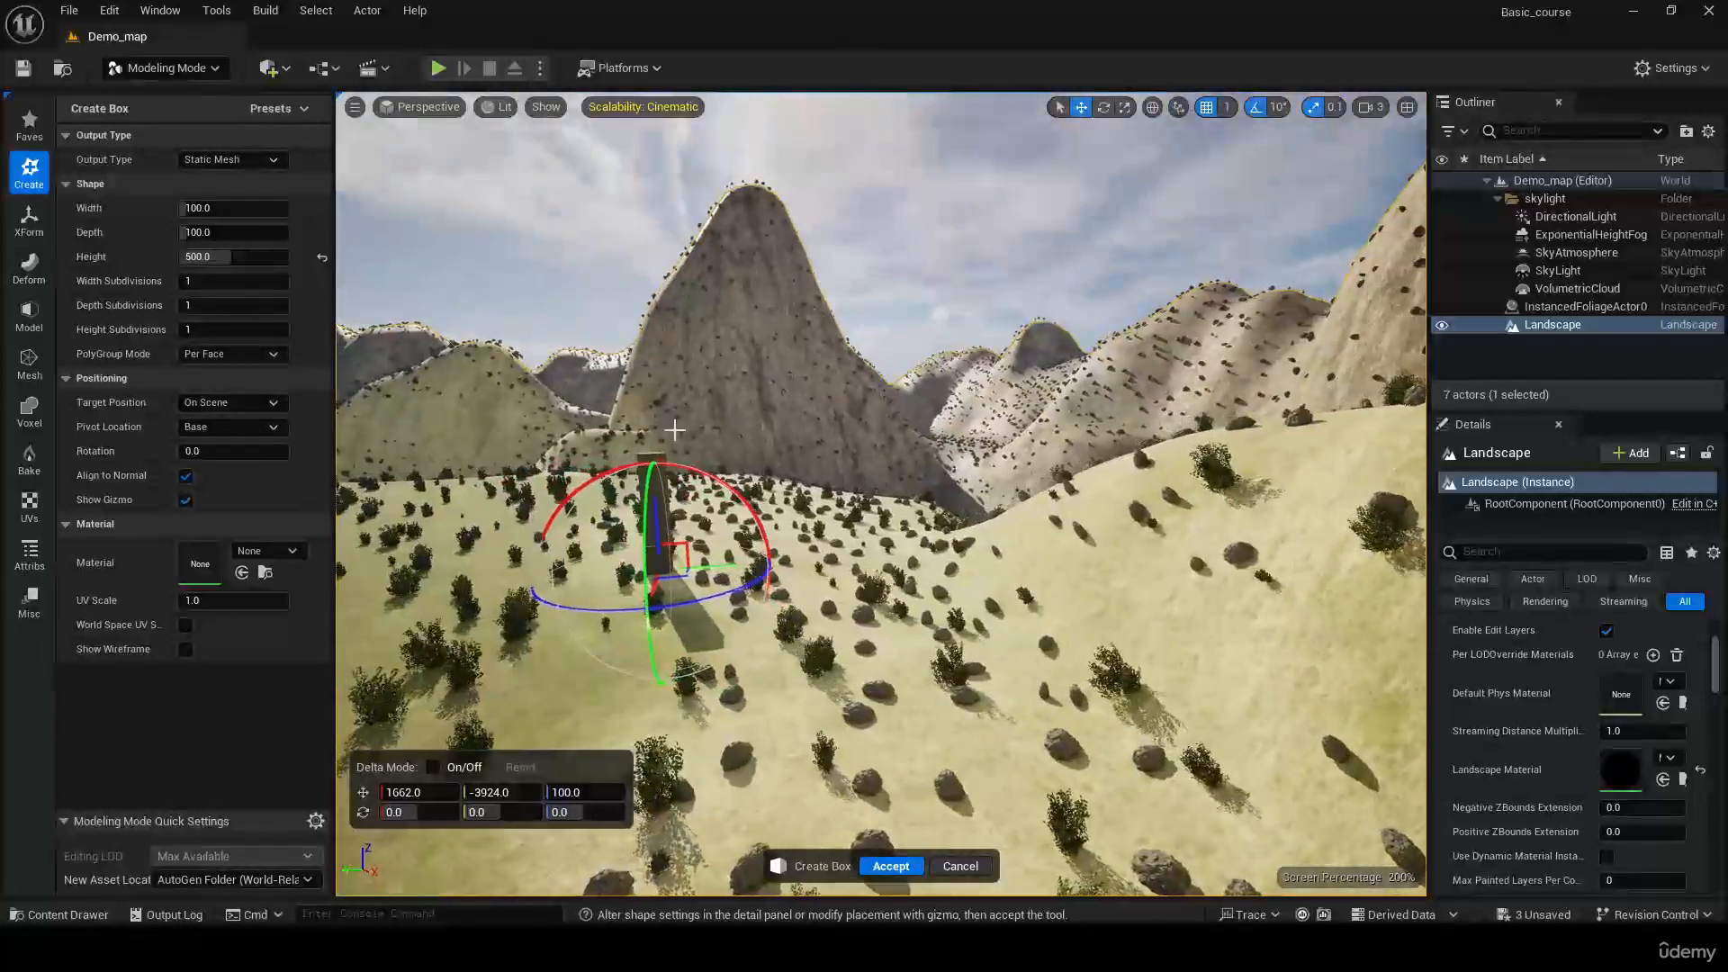
# Lower the unconfirmed box along the Z axis to 84
pyautogui.moveTo(653, 576); pyautogui.dragTo(654, 519)
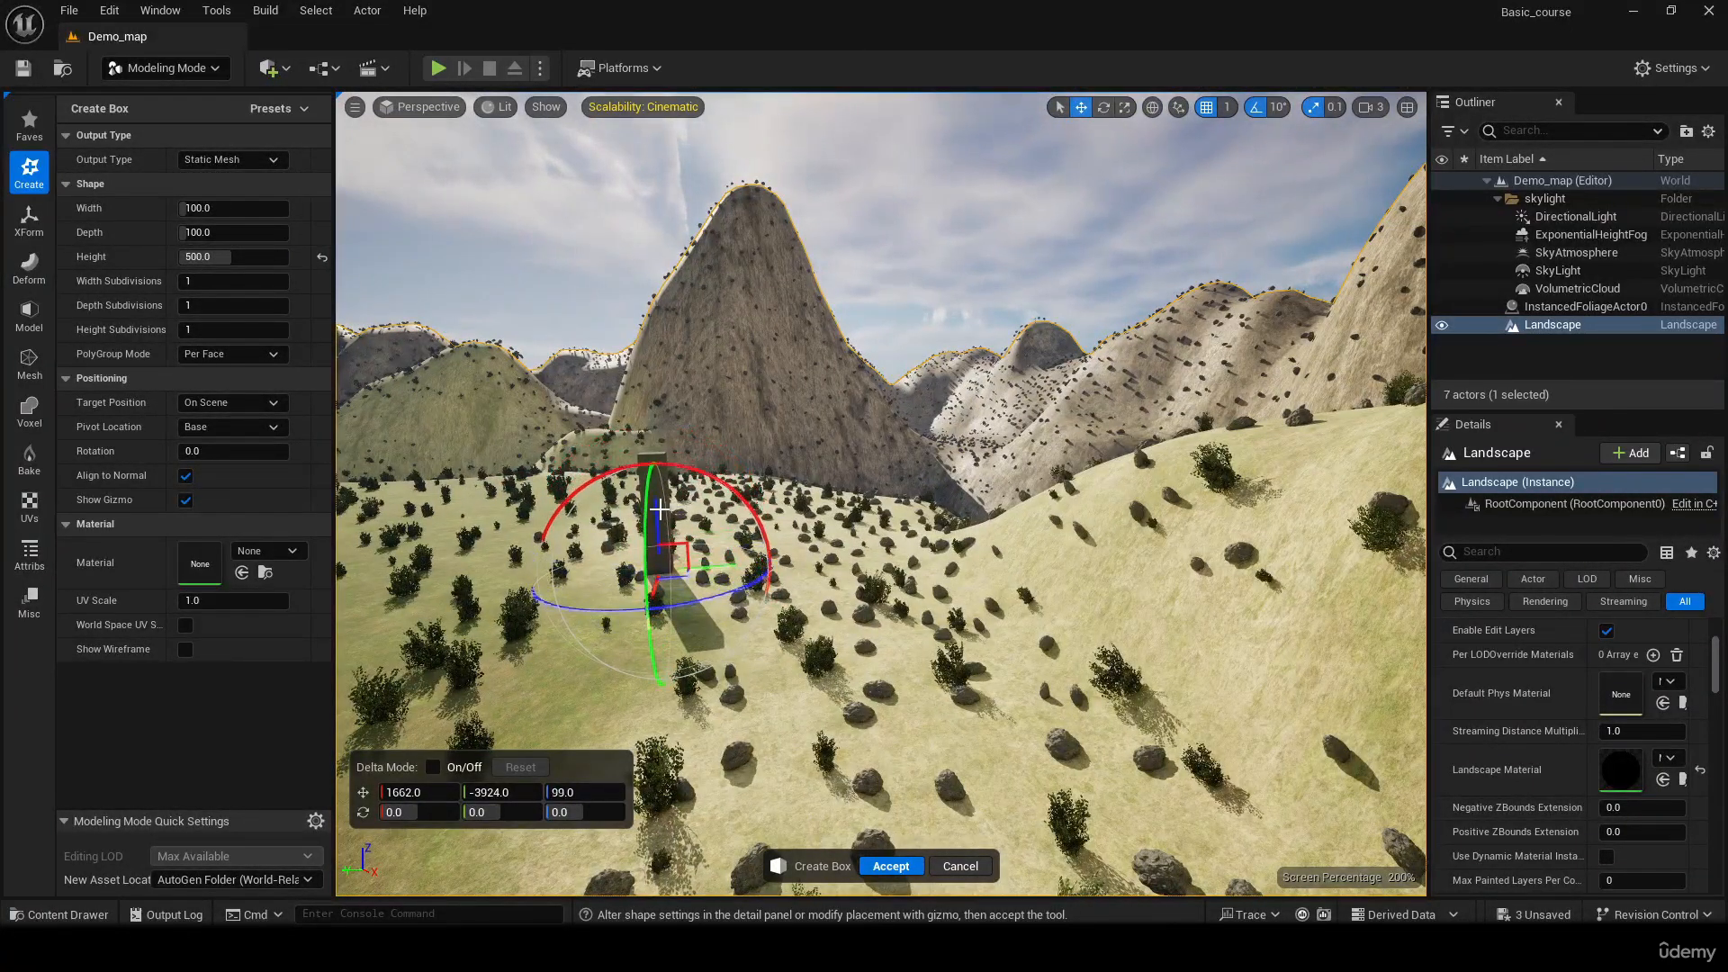
pyautogui.moveTo(660, 519); pyautogui.dragTo(716, 525, button='right')
pyautogui.press('w')
pyautogui.press('d')
# Set the box's target position to Ground Plane, place it at about X 1754, Y -3925 on the gravel border, and create it
pyautogui.click(273, 402)
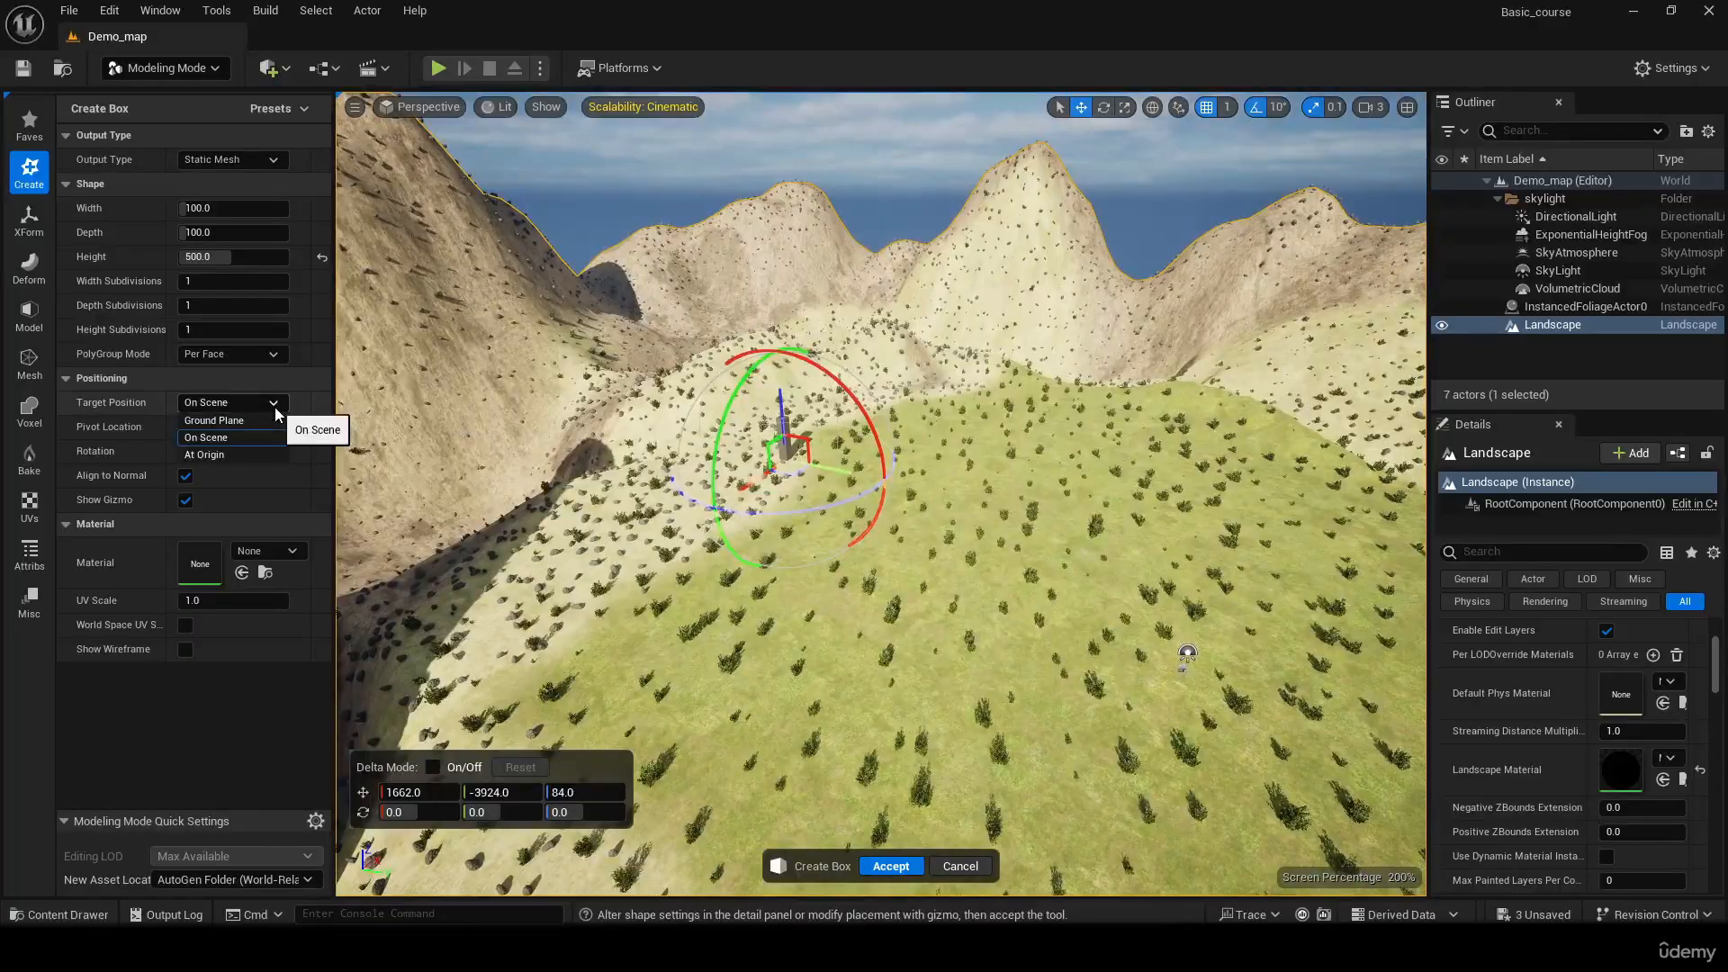
pyautogui.click(216, 420)
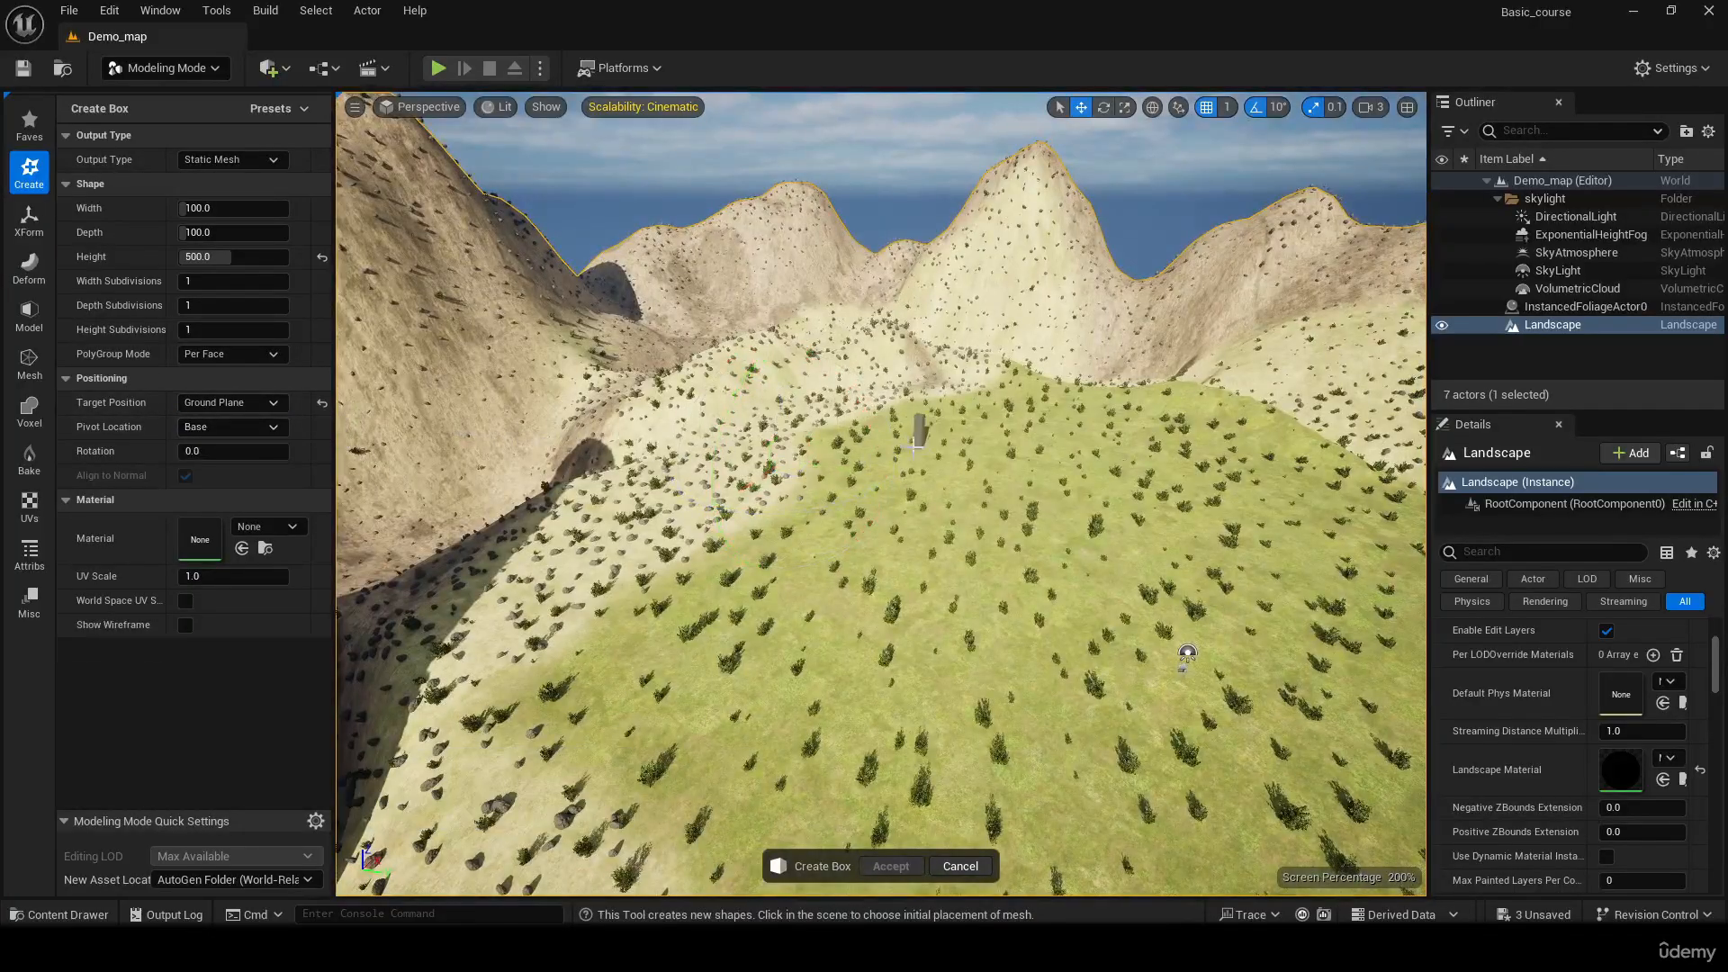
pyautogui.click(790, 464)
pyautogui.press('w')
pyautogui.moveTo(790, 463); pyautogui.dragTo(735, 491, button='right')
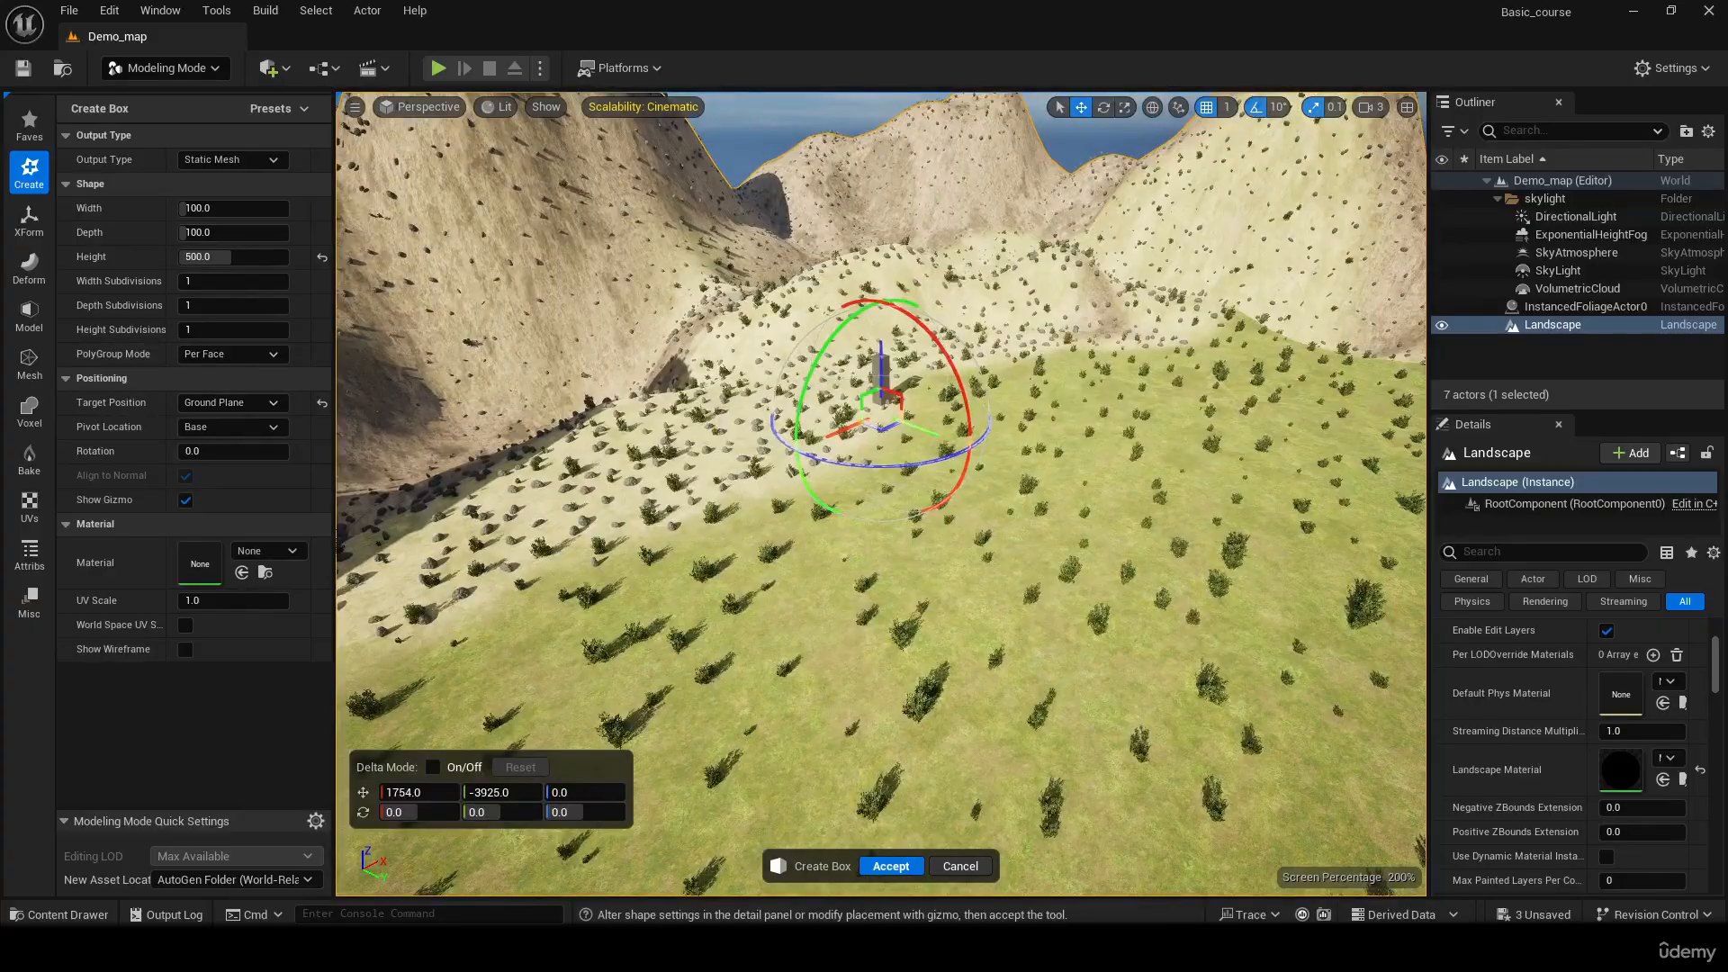
pyautogui.press('w')
pyautogui.moveTo(348, 290); pyautogui.dragTo(369, 258, button='right')
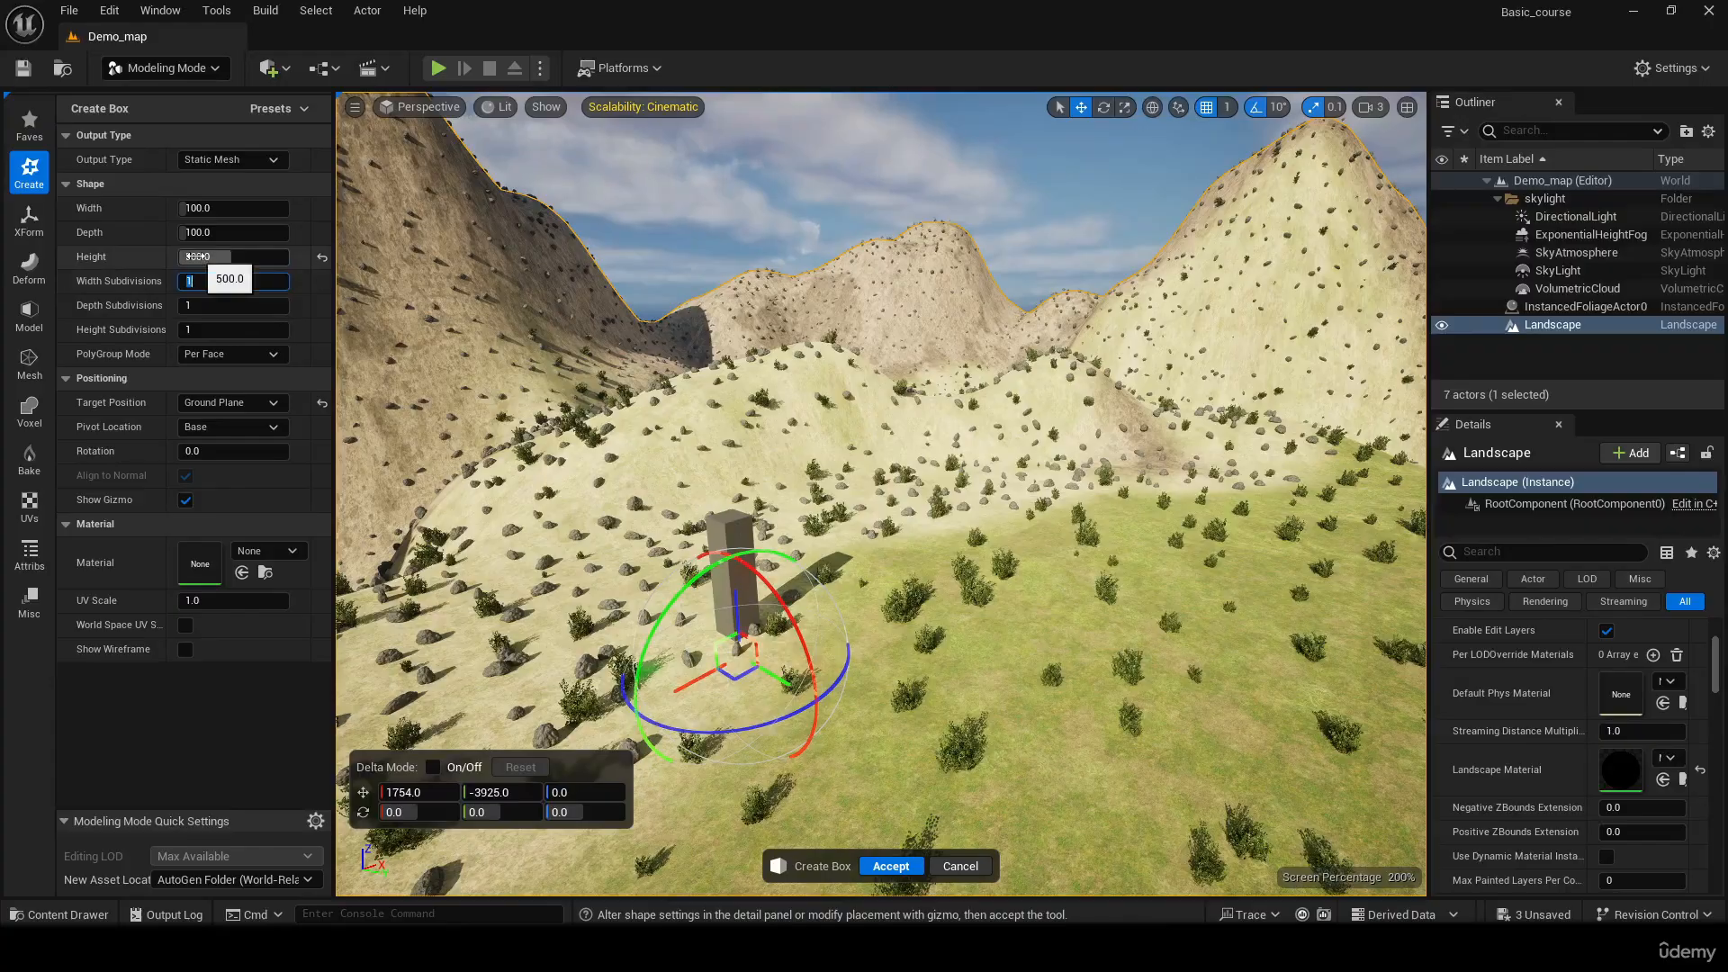
pyautogui.click(891, 865)
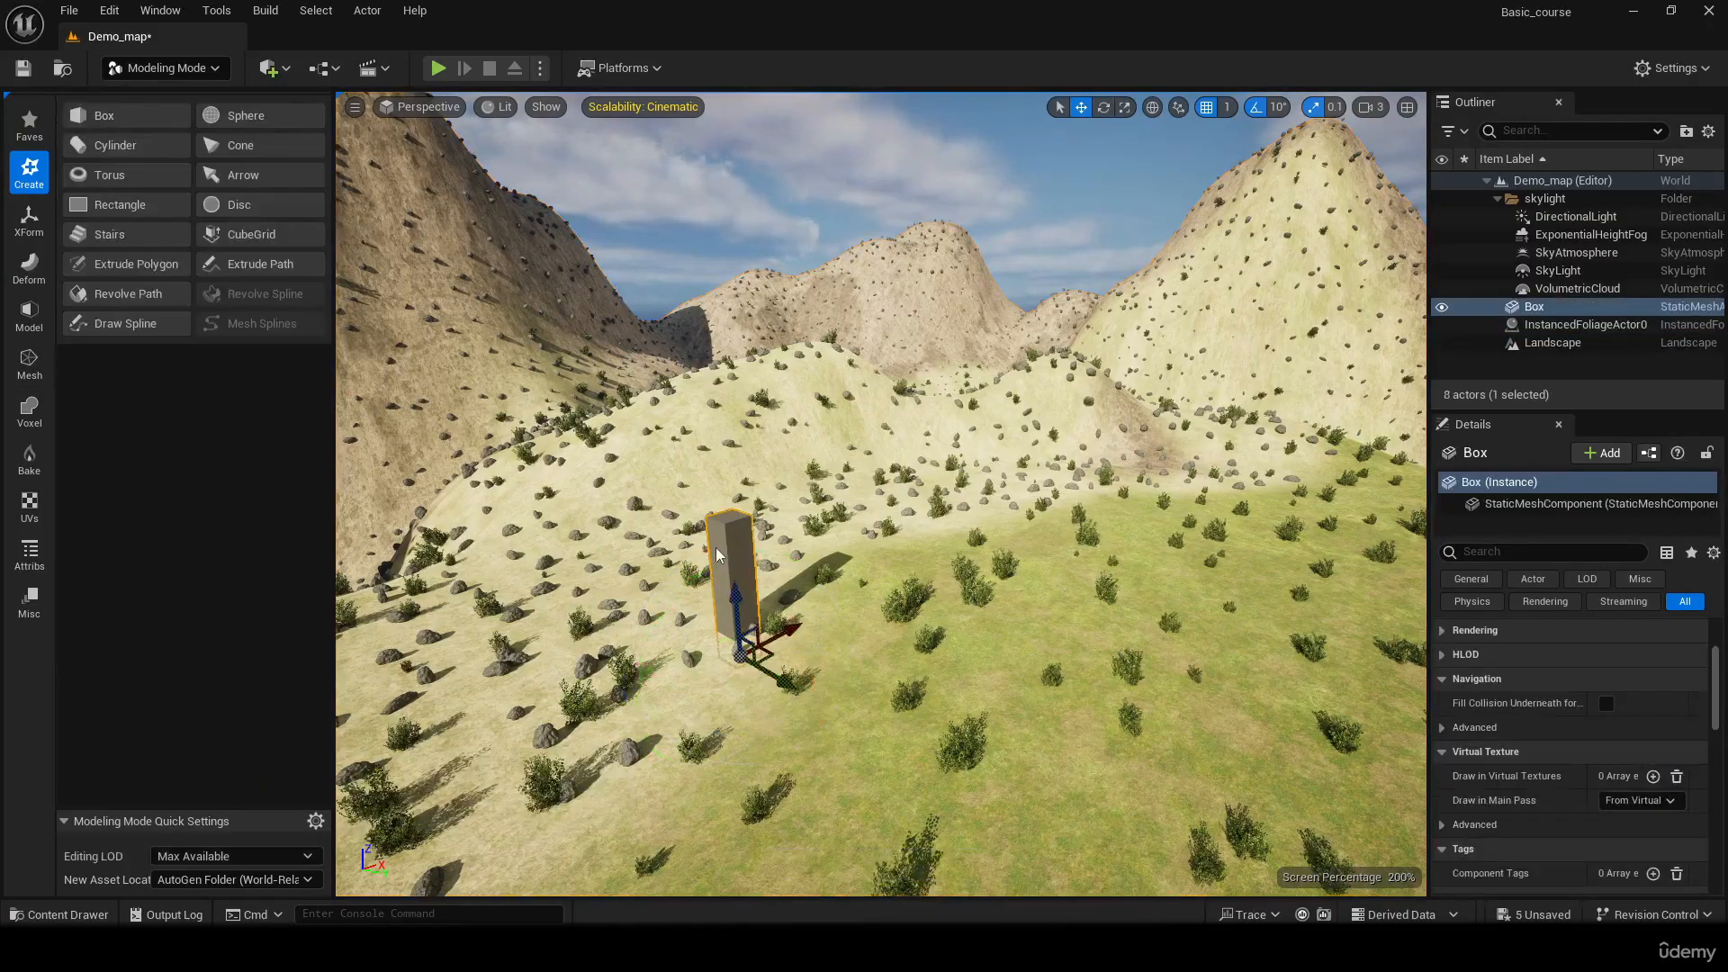
# Raise the box along the Z axis so that its base sits at the terrain surface
pyautogui.moveTo(737, 595)
pyautogui.mouseDown()
pyautogui.moveTo(732, 552)
pyautogui.moveTo(741, 573)
pyautogui.mouseUp()
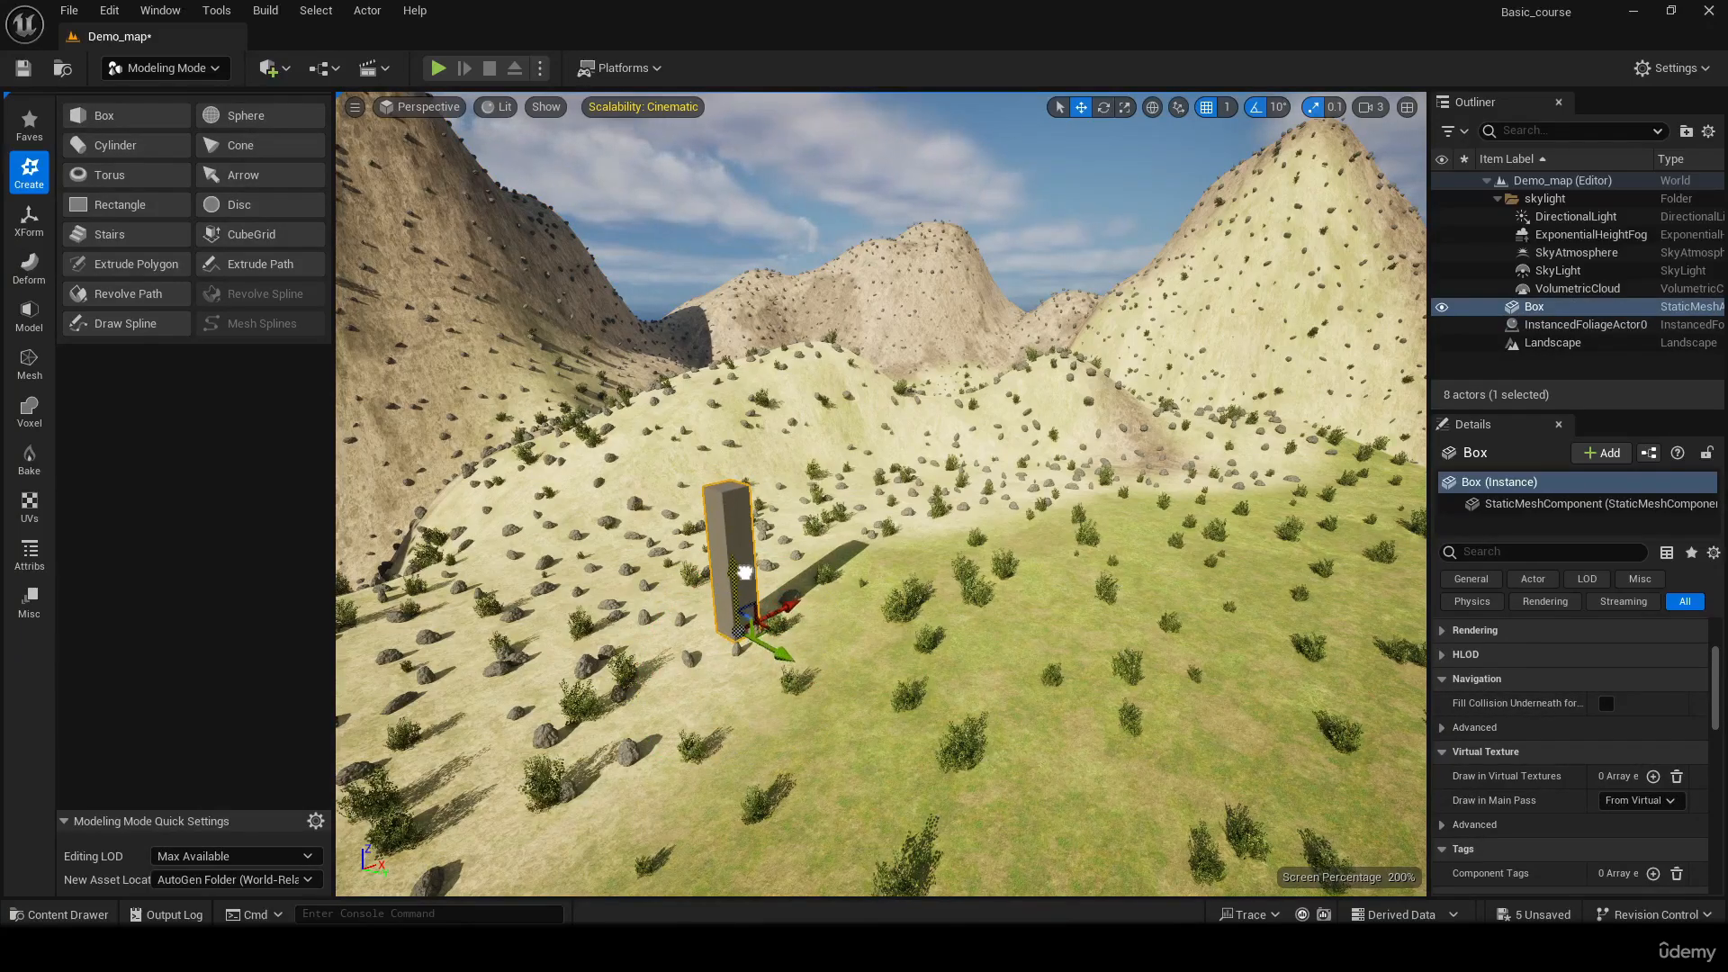
pyautogui.moveTo(743, 581); pyautogui.dragTo(791, 621, button='right')
pyautogui.press('s')
pyautogui.press('a')
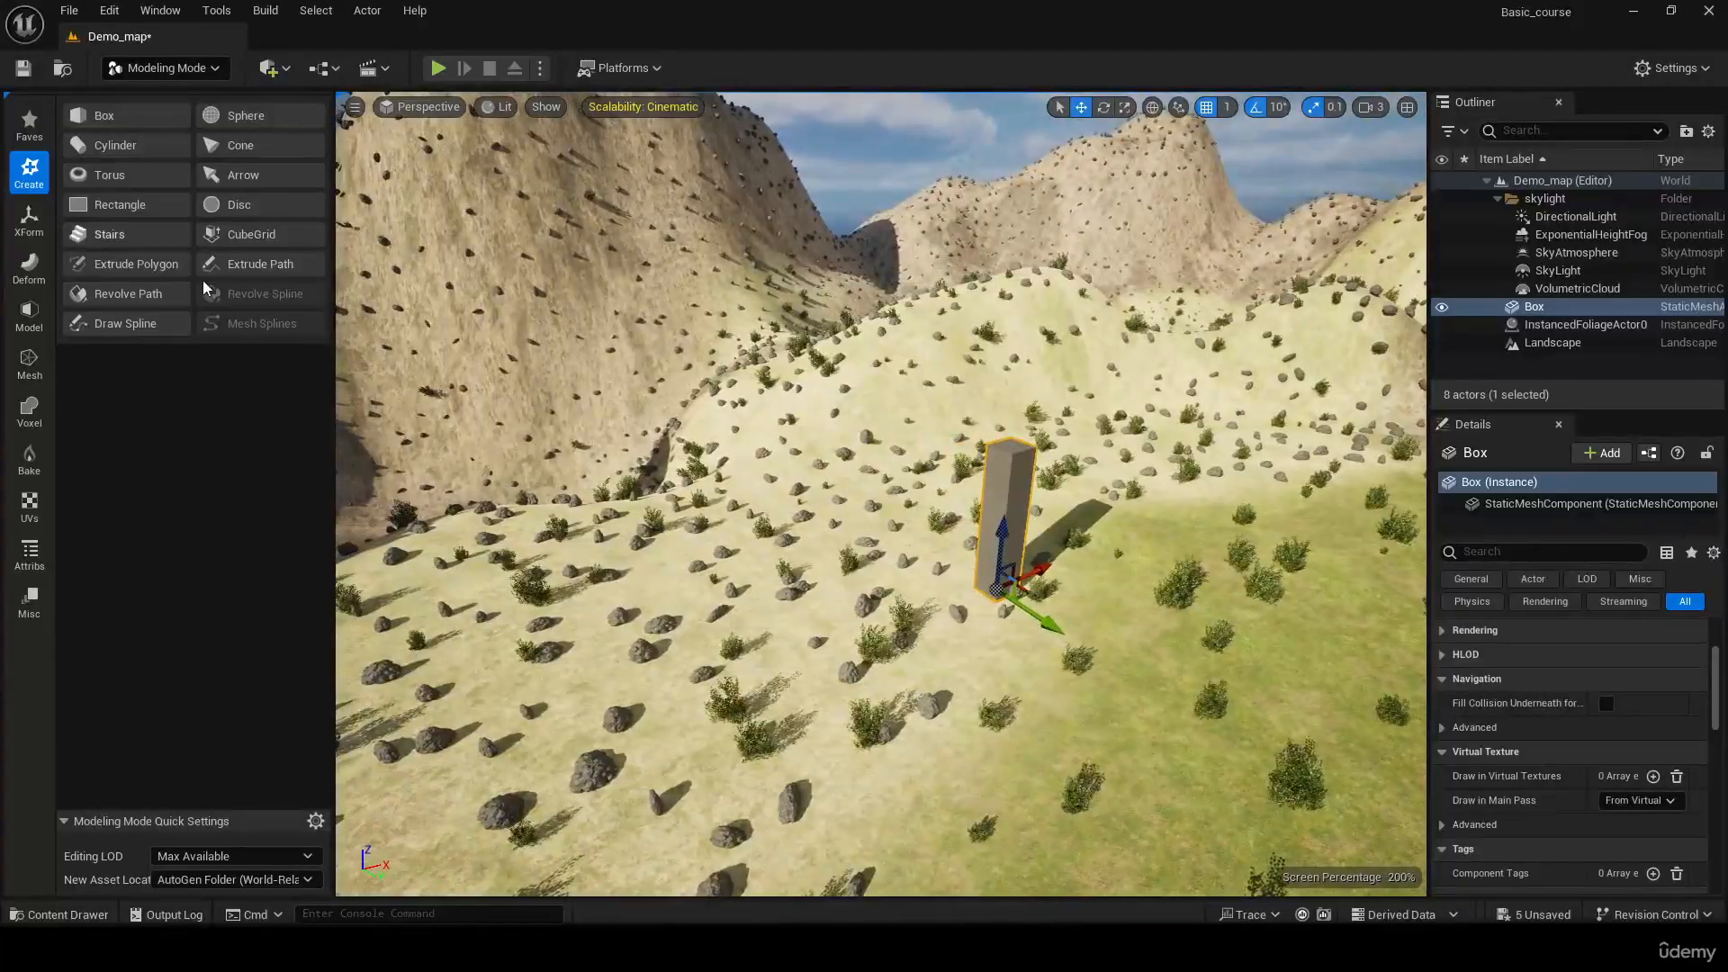
# Open the box in PolyGroup Edit from the modelling tools
pyautogui.click(29, 322)
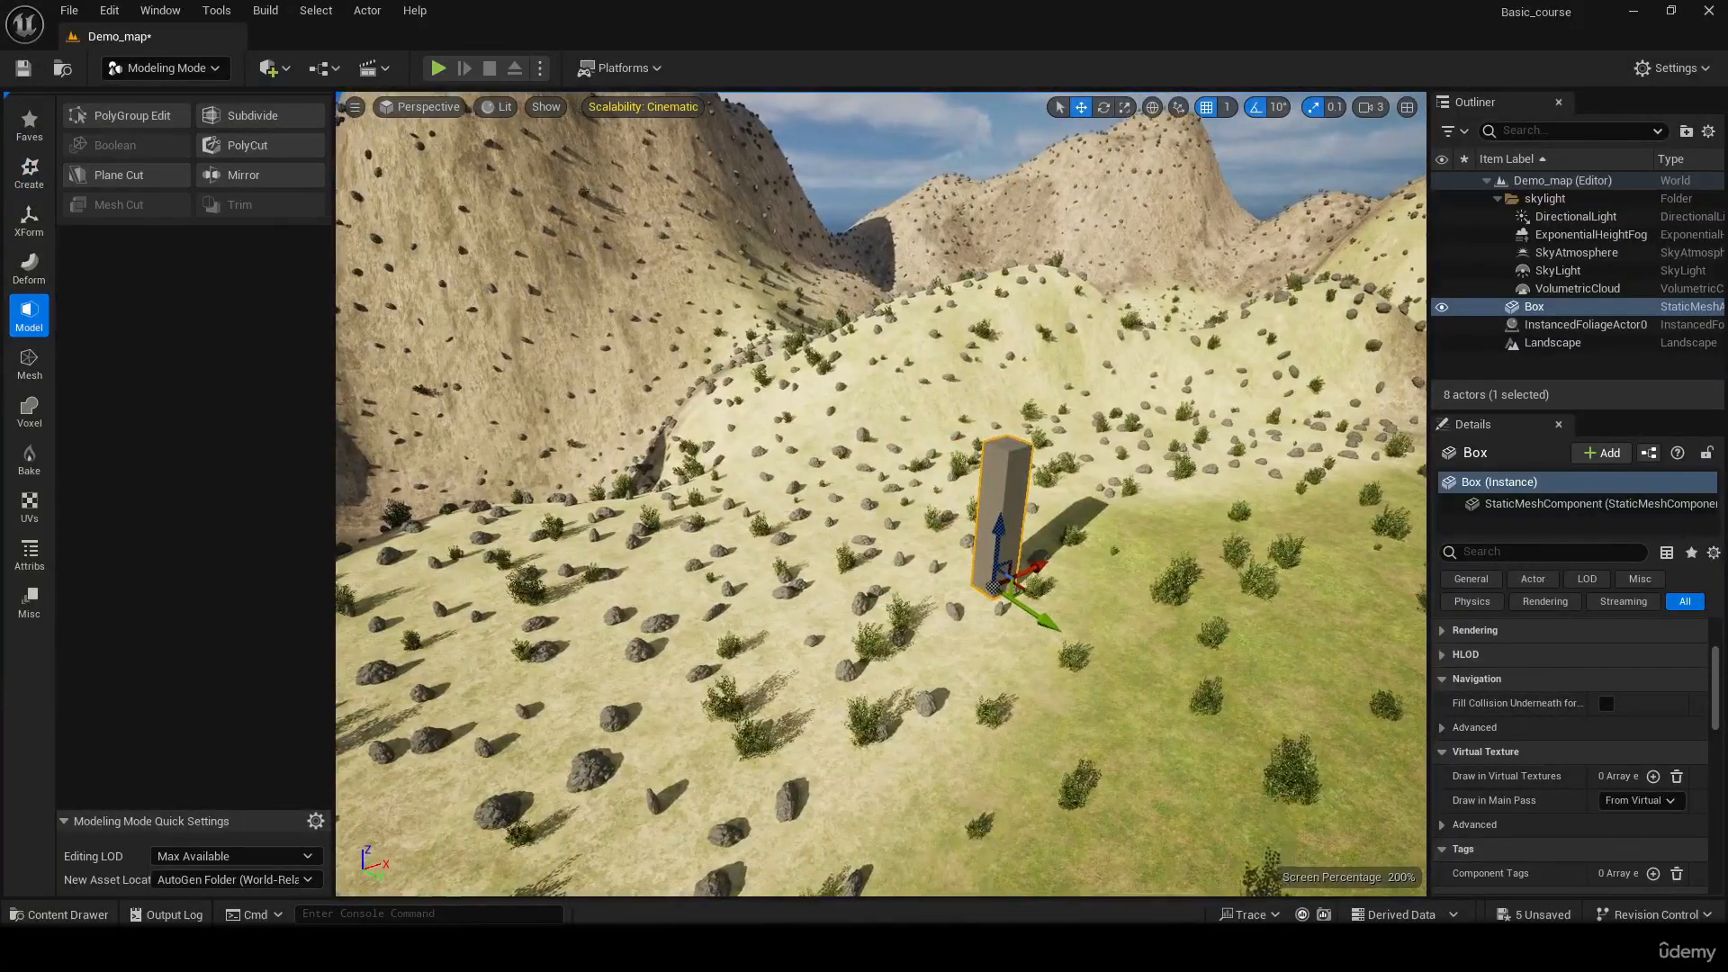
pyautogui.moveTo(684, 468); pyautogui.dragTo(729, 504, button='right')
pyautogui.press('w')
pyautogui.press('s')
pyautogui.press('w')
pyautogui.press('s')
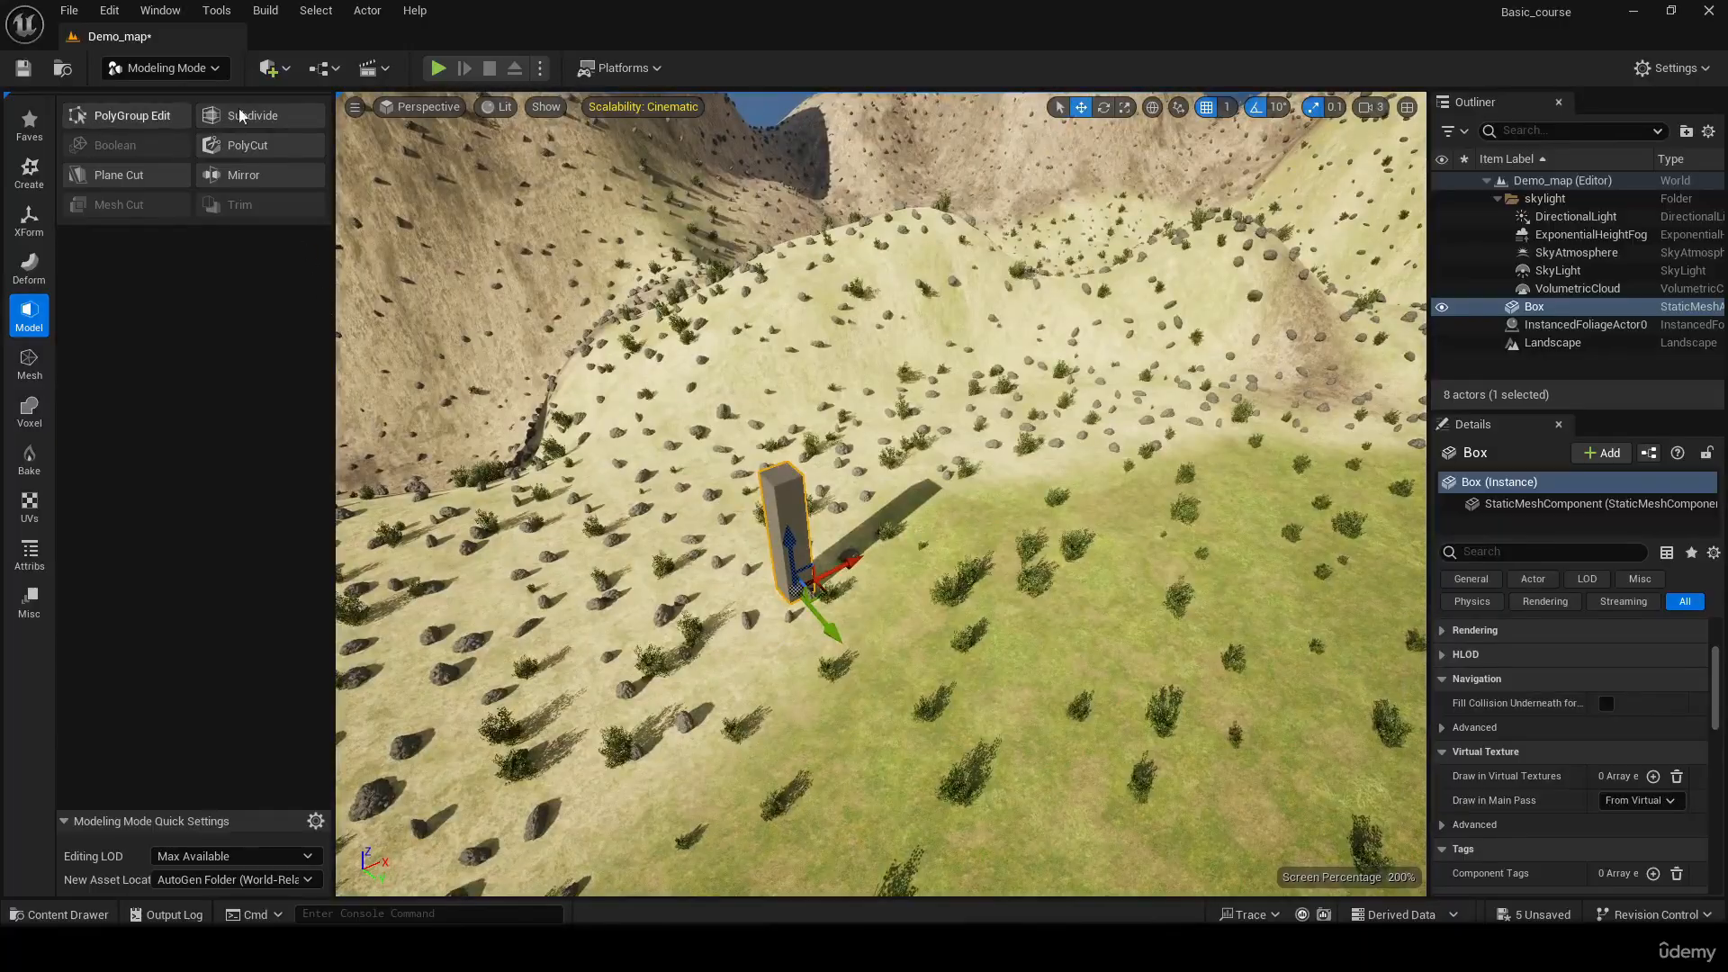
pyautogui.click(128, 121)
pyautogui.moveTo(884, 433)
pyautogui.mouseDown(button='right')
pyautogui.moveTo(864, 450)
pyautogui.moveTo(885, 433)
pyautogui.mouseUp(button='right')
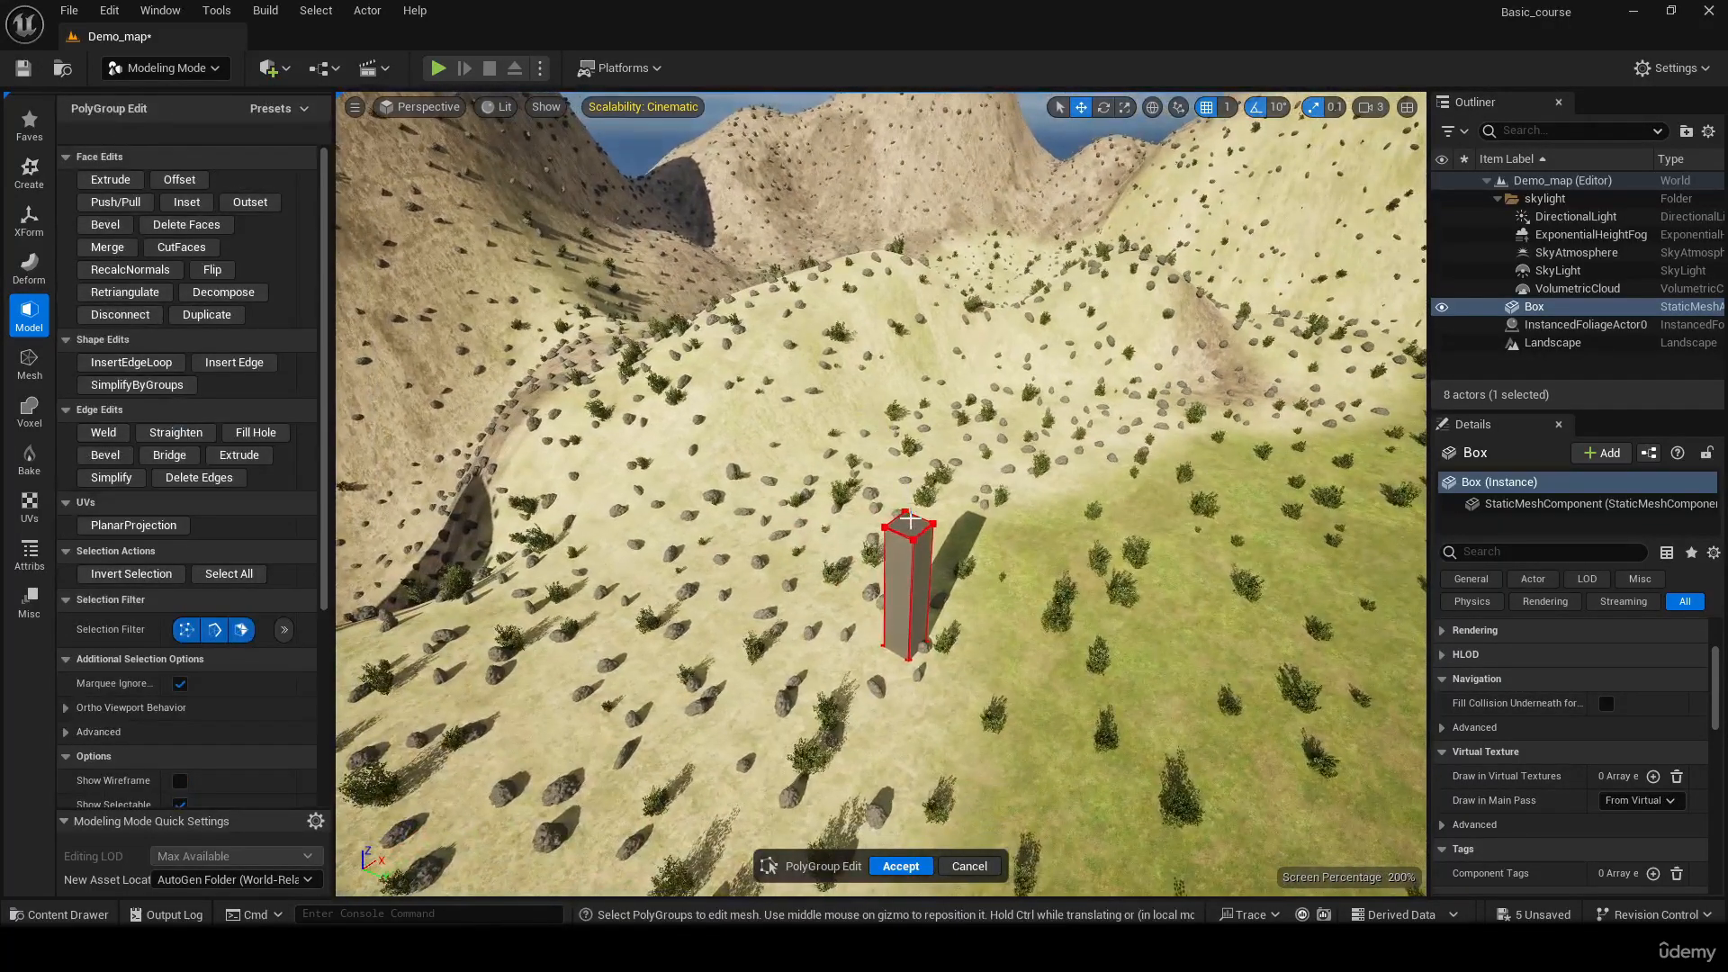
# Extrude the box's top face straight up by a short segment
pyautogui.click(910, 520)
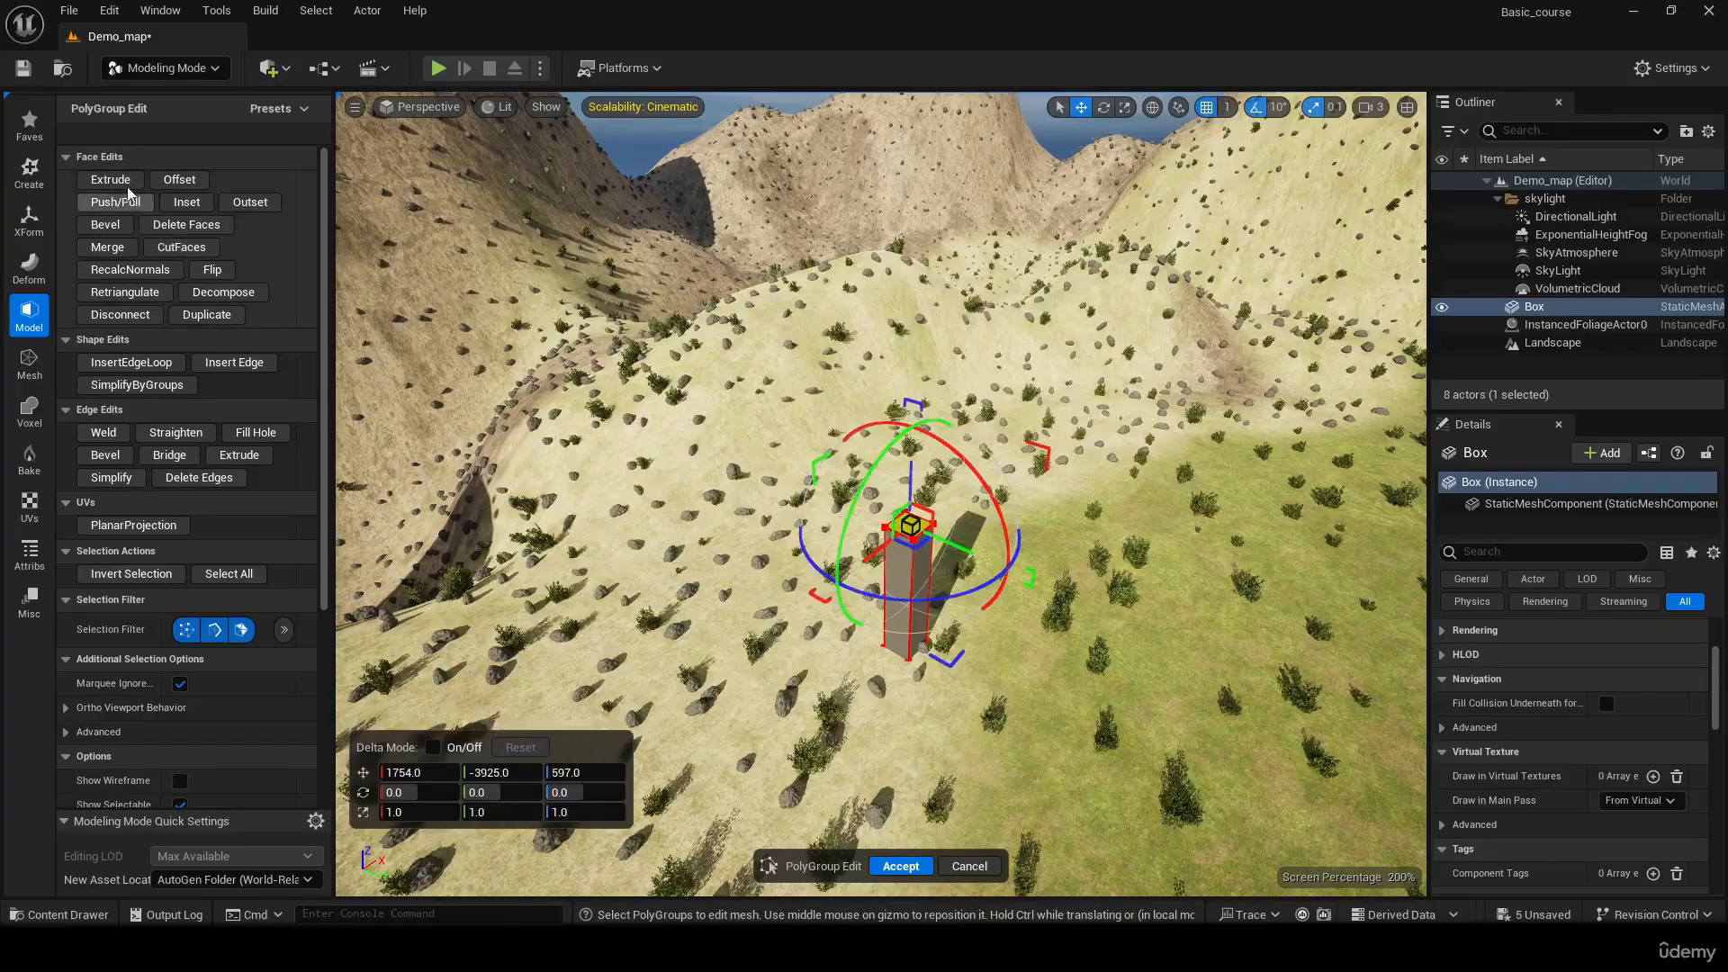
pyautogui.press('e')
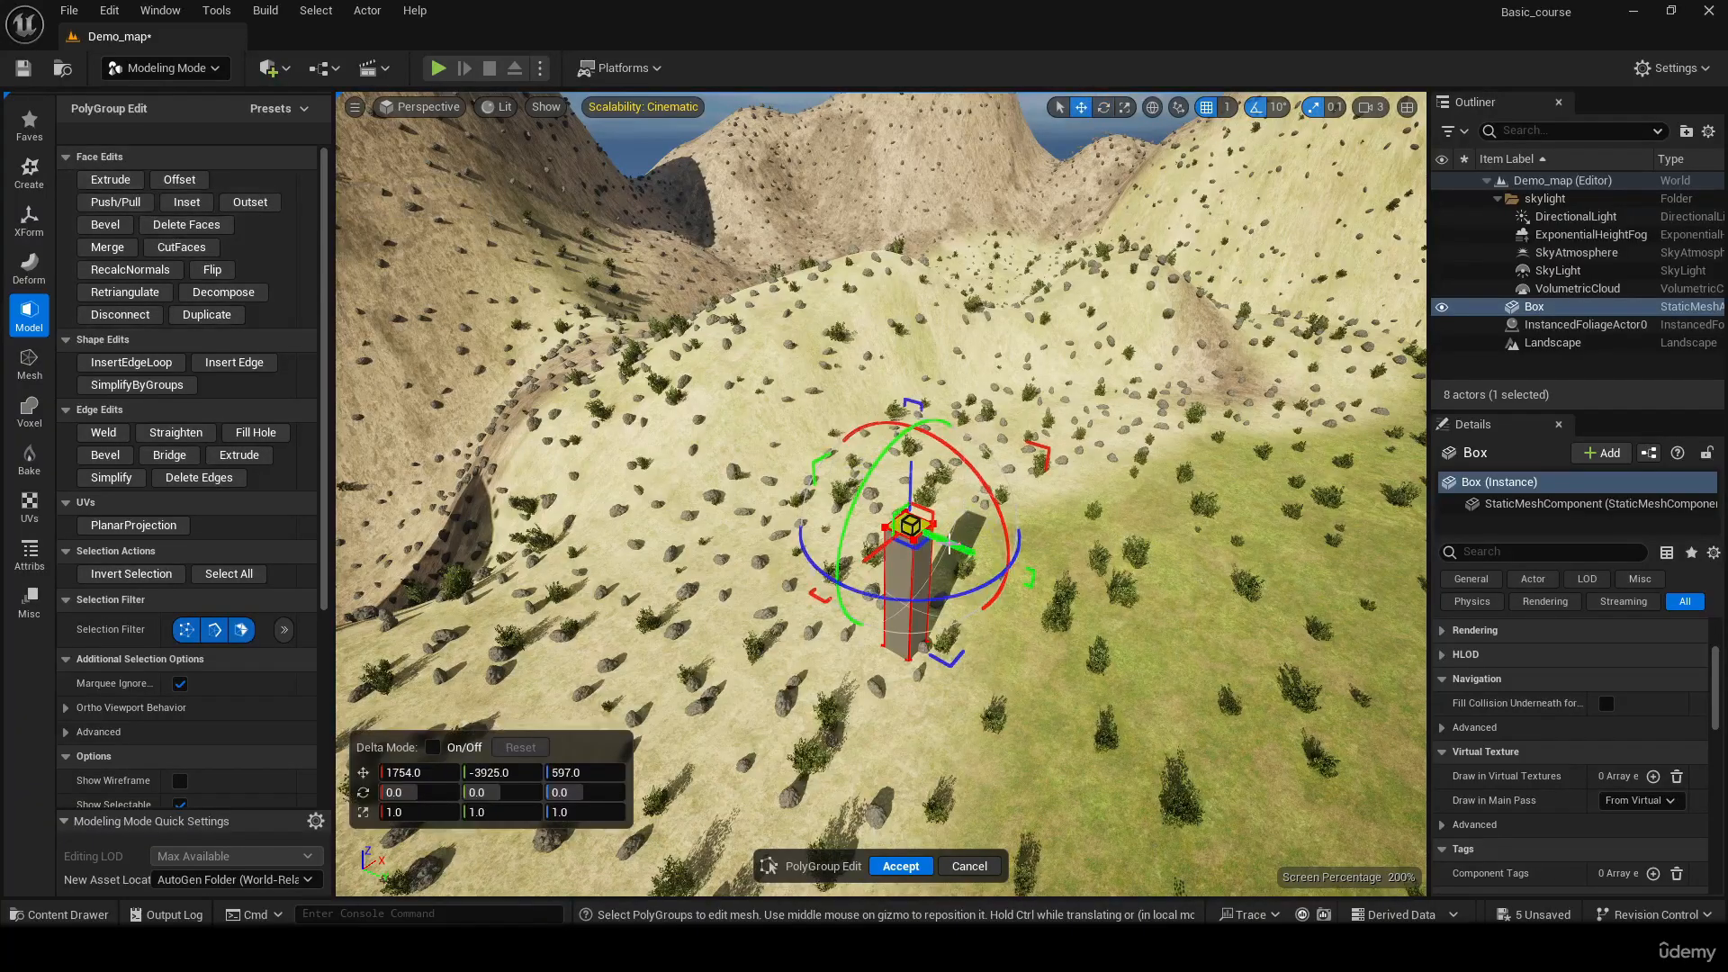
pyautogui.click(109, 179)
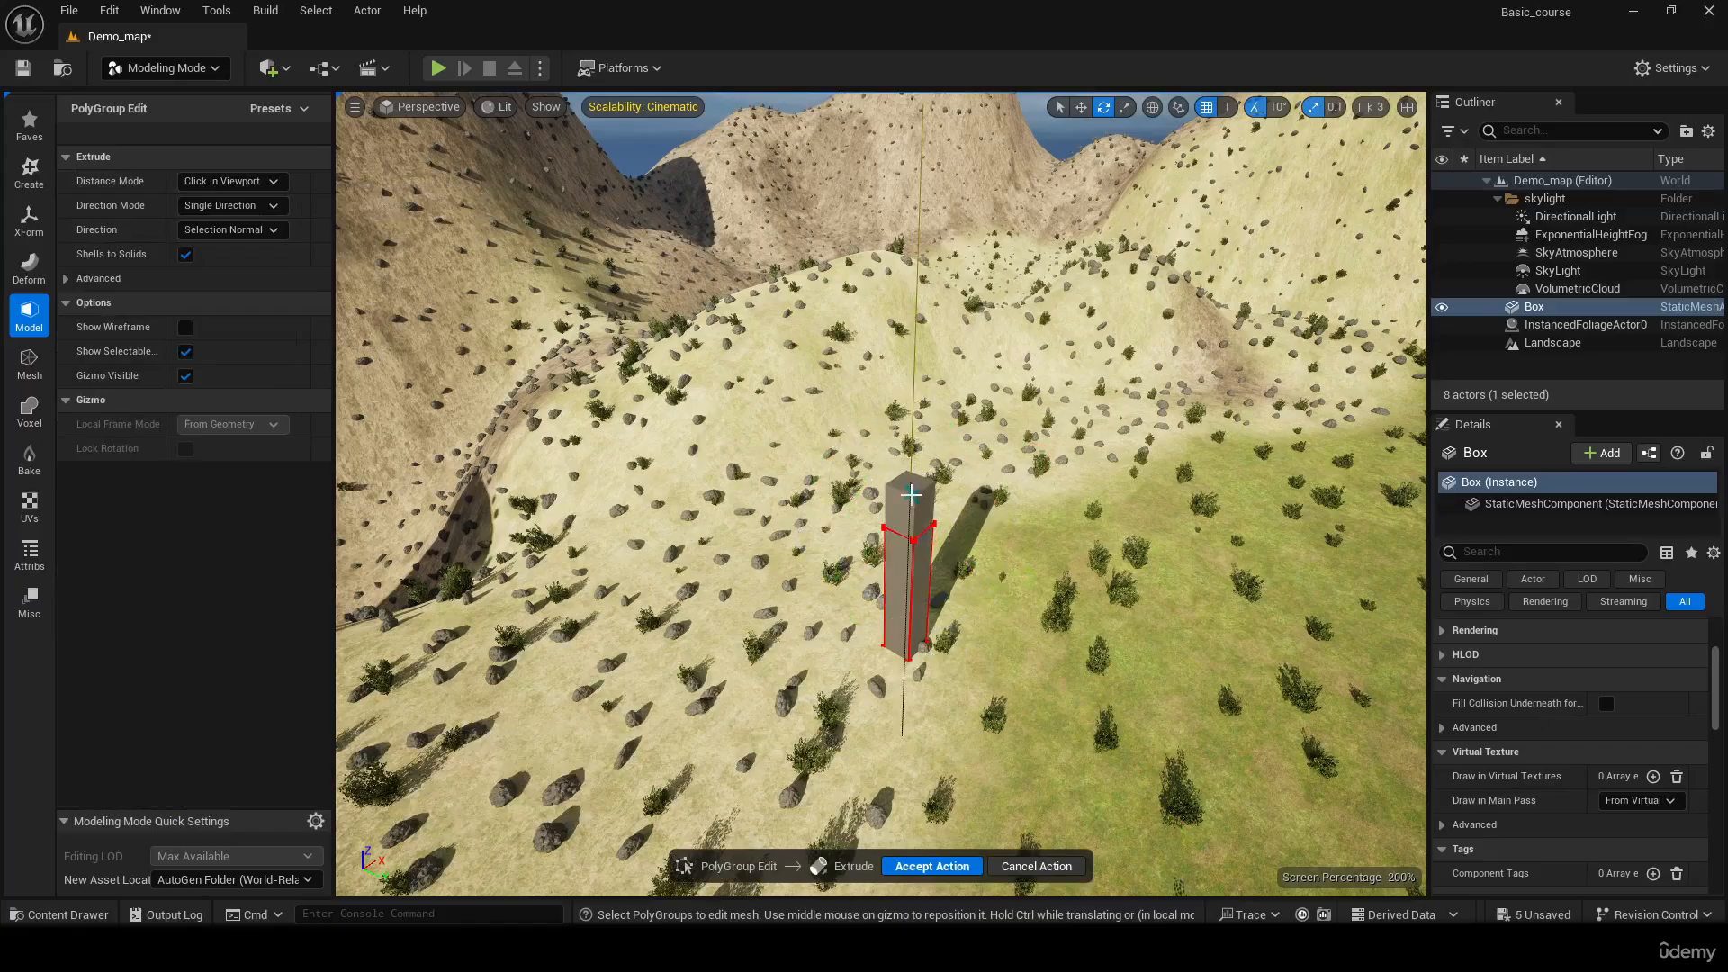
pyautogui.click(911, 494)
# Select the grass-facing side face of the box's upper segment, try moving it along Y to -2940, and undo the move
pyautogui.moveTo(1068, 454); pyautogui.dragTo(897, 501, button='right')
pyautogui.click(872, 449)
pyautogui.press('w')
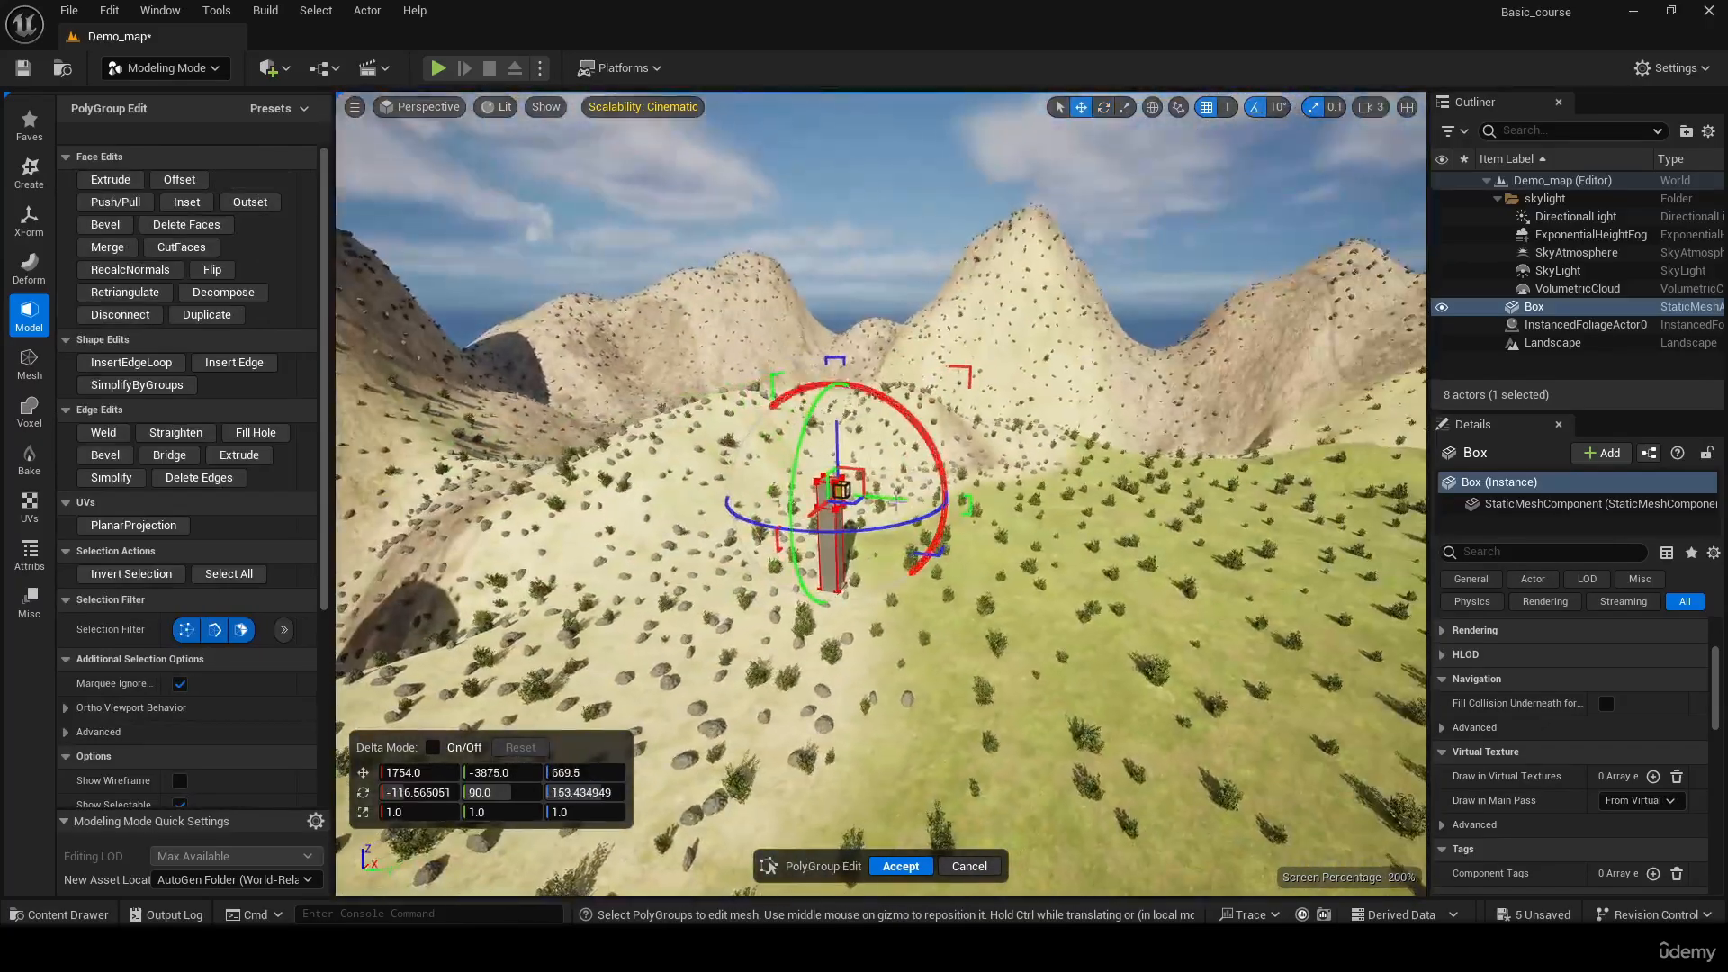
pyautogui.moveTo(891, 497); pyautogui.dragTo(1080, 528)
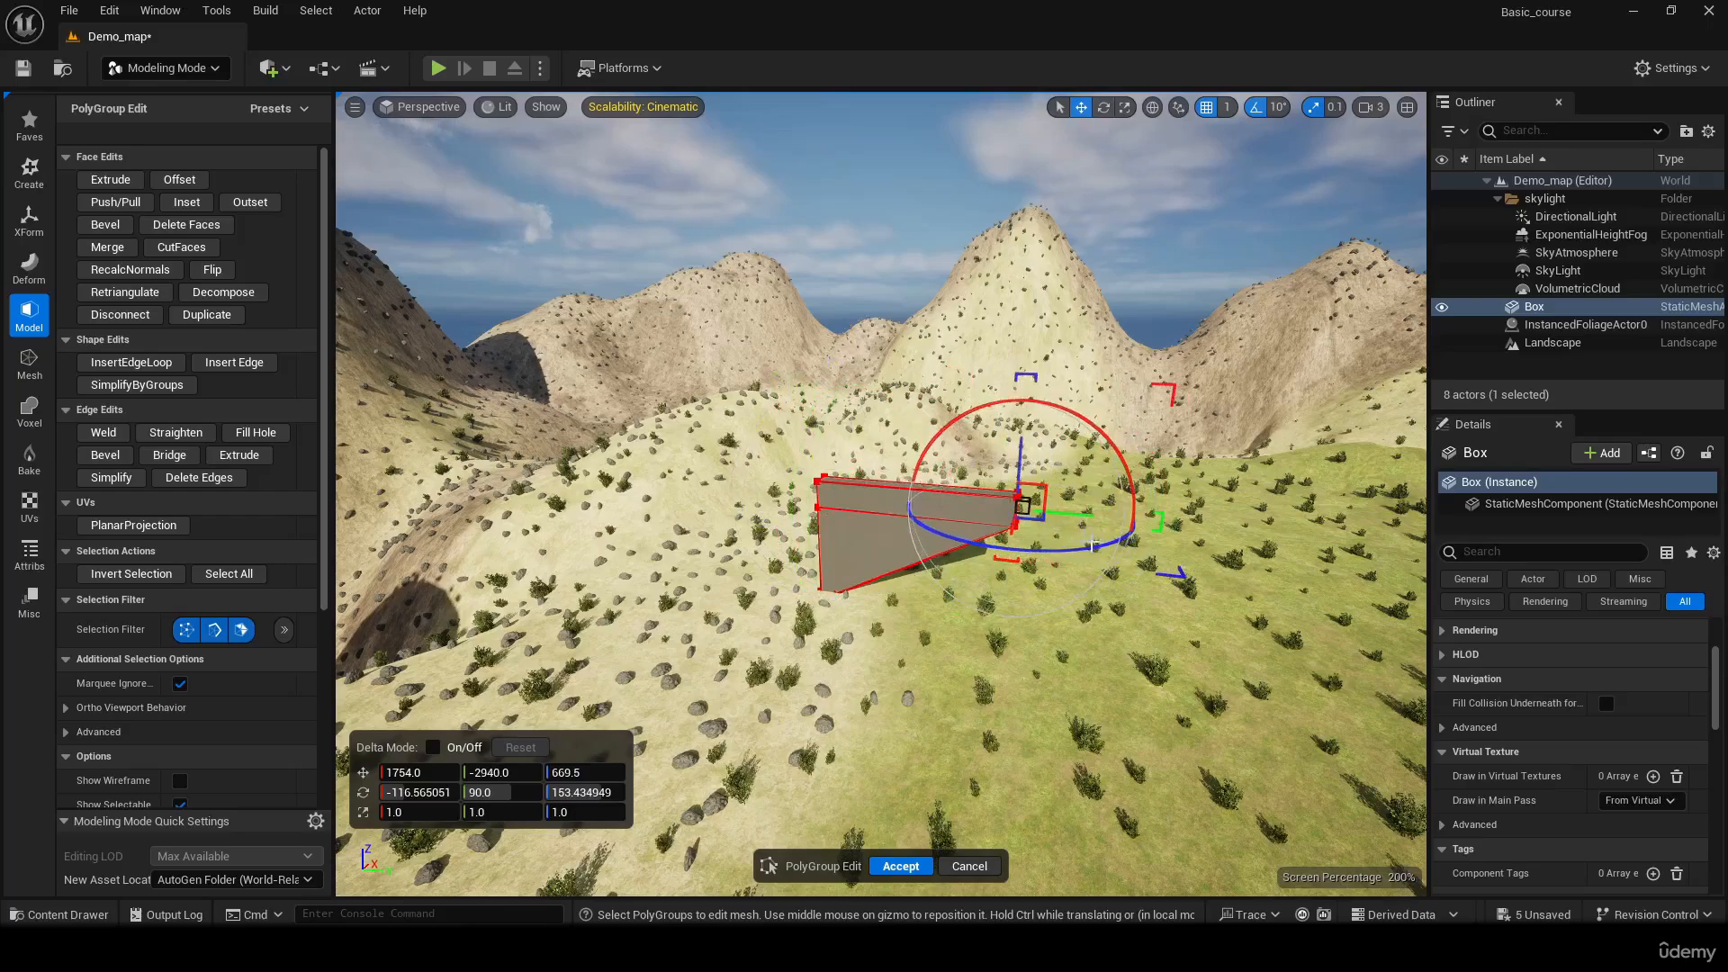
pyautogui.hotkey('ctrl', 'z')
pyautogui.moveTo(1092, 545); pyautogui.dragTo(997, 509, button='right')
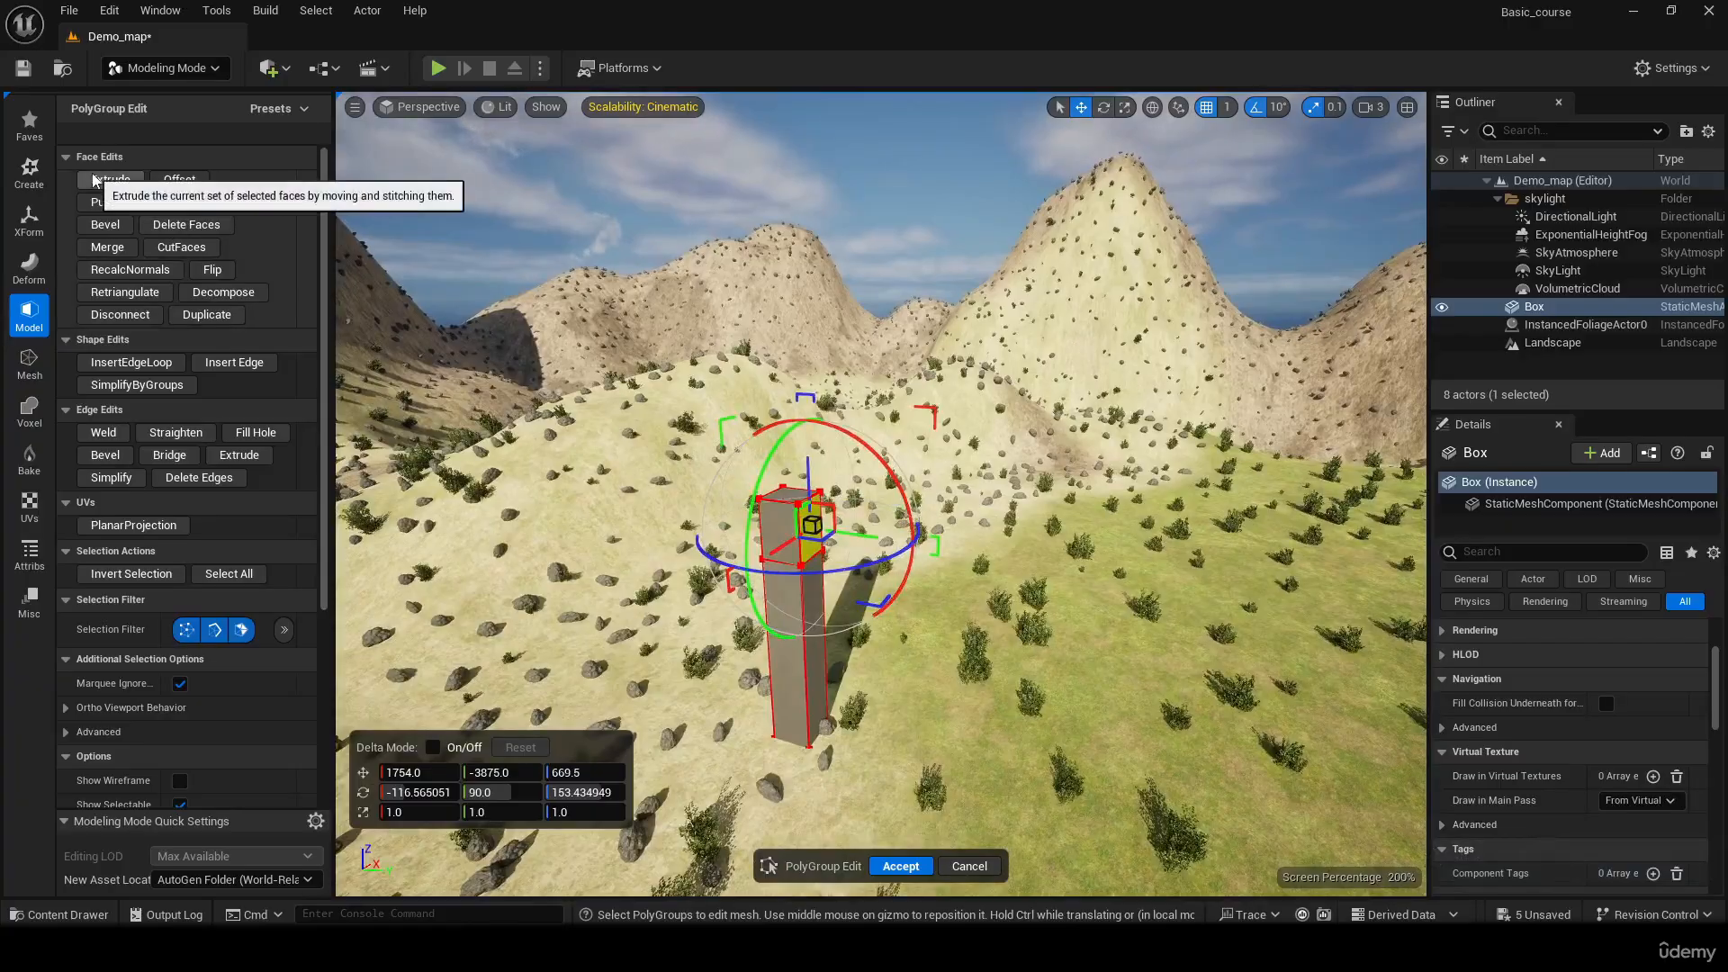
# Push/Pull the upper segment's side face out over the grass to about Y -2981, forming a long horizontal beam
pyautogui.click(115, 201)
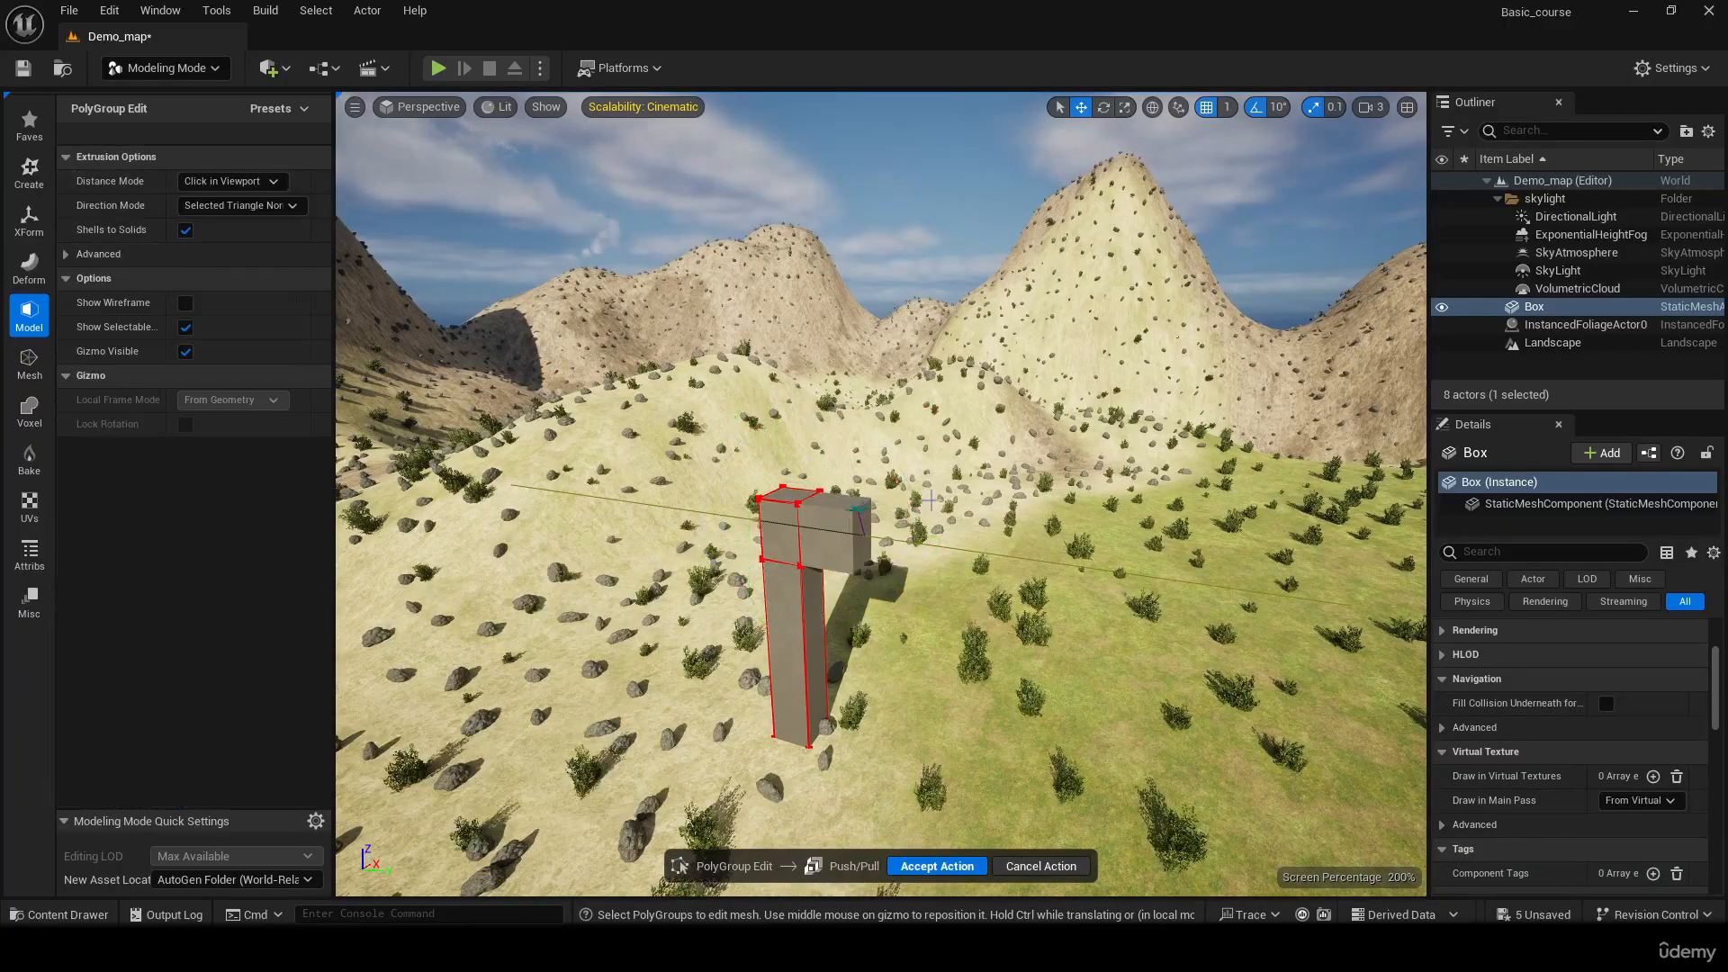
pyautogui.click(1281, 600)
pyautogui.moveTo(1281, 600); pyautogui.dragTo(1160, 600, button='right')
pyautogui.moveTo(1231, 381); pyautogui.dragTo(1253, 508, button='right')
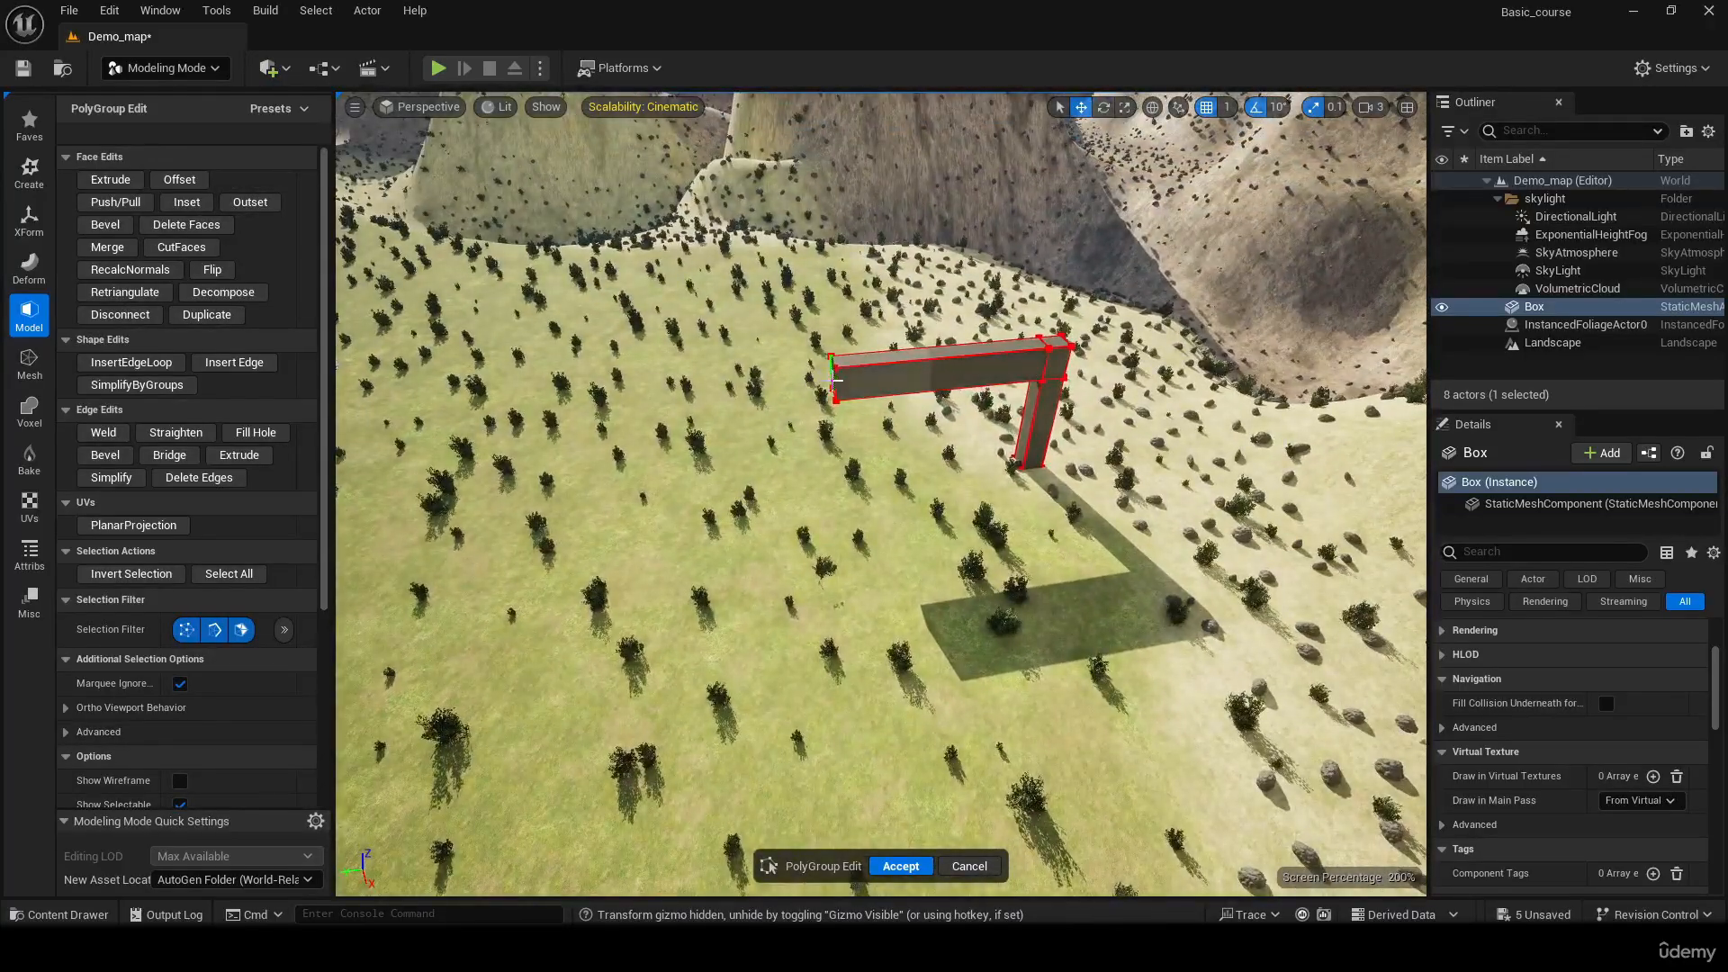
# Move the long beam's free end face along Y to about 5131, stretching the beam across the grass to the opposite hill
pyautogui.moveTo(815, 387); pyautogui.dragTo(936, 396, button='right')
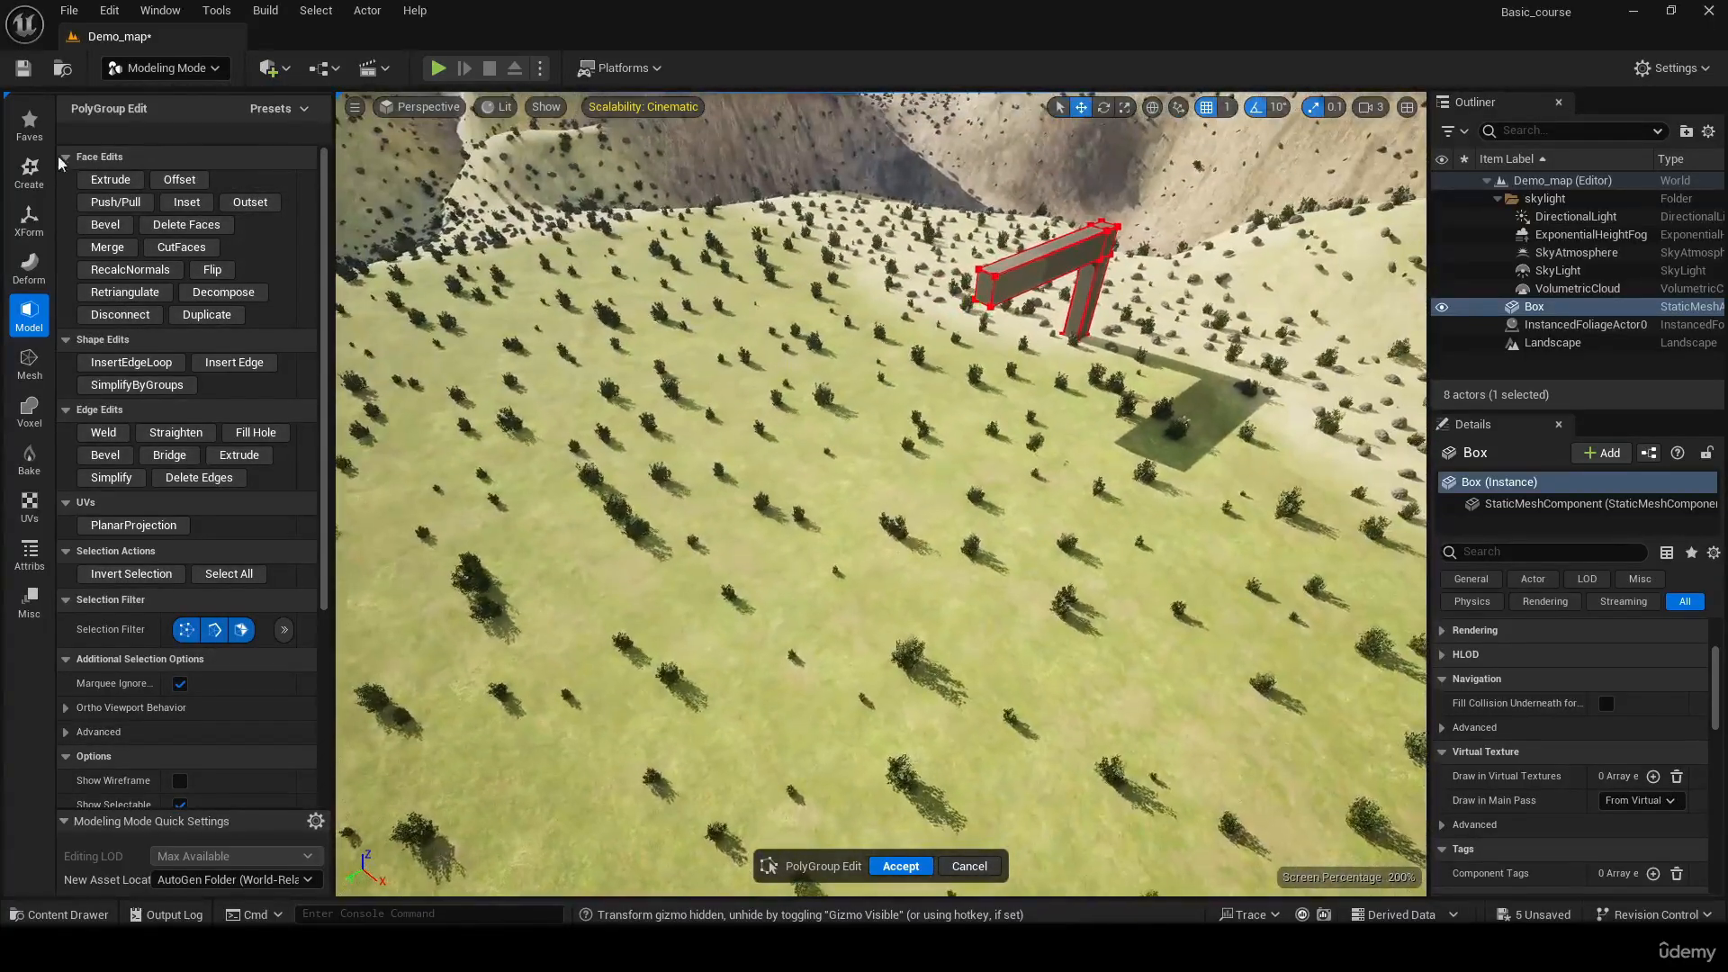
pyautogui.click(125, 208)
pyautogui.click(985, 295)
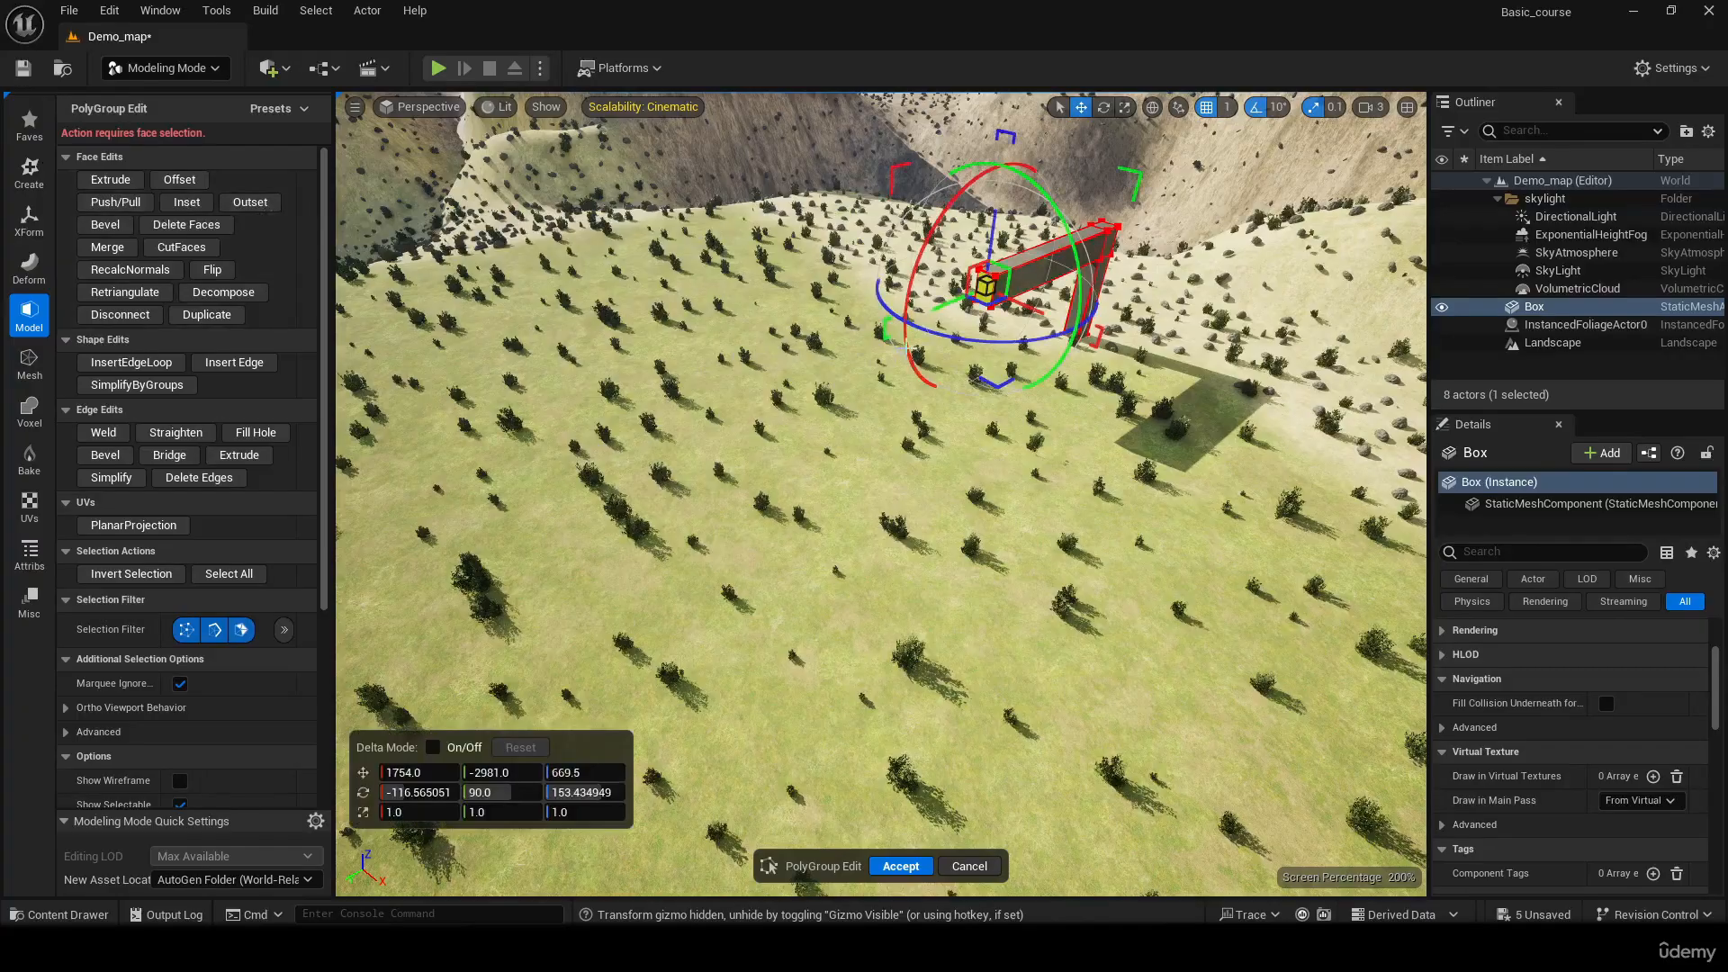
pyautogui.moveTo(937, 308); pyautogui.dragTo(450, 506)
pyautogui.press('s')
pyautogui.moveTo(450, 505); pyautogui.dragTo(340, 531, button='right')
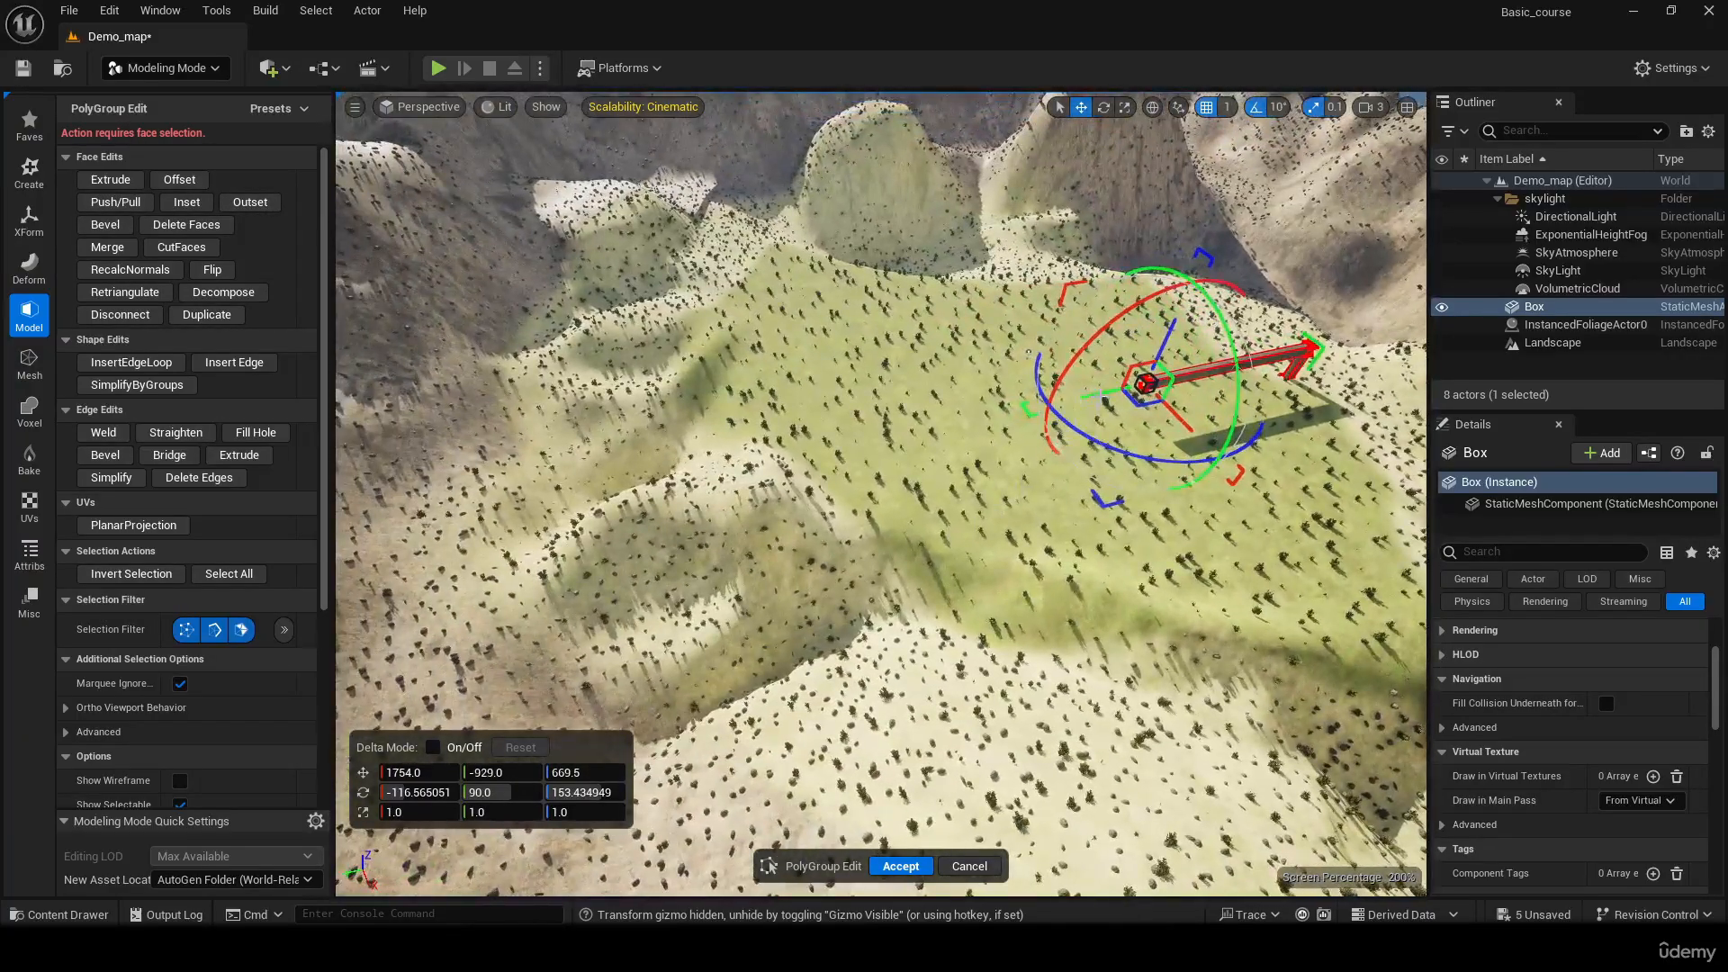
pyautogui.moveTo(1035, 405); pyautogui.dragTo(716, 445)
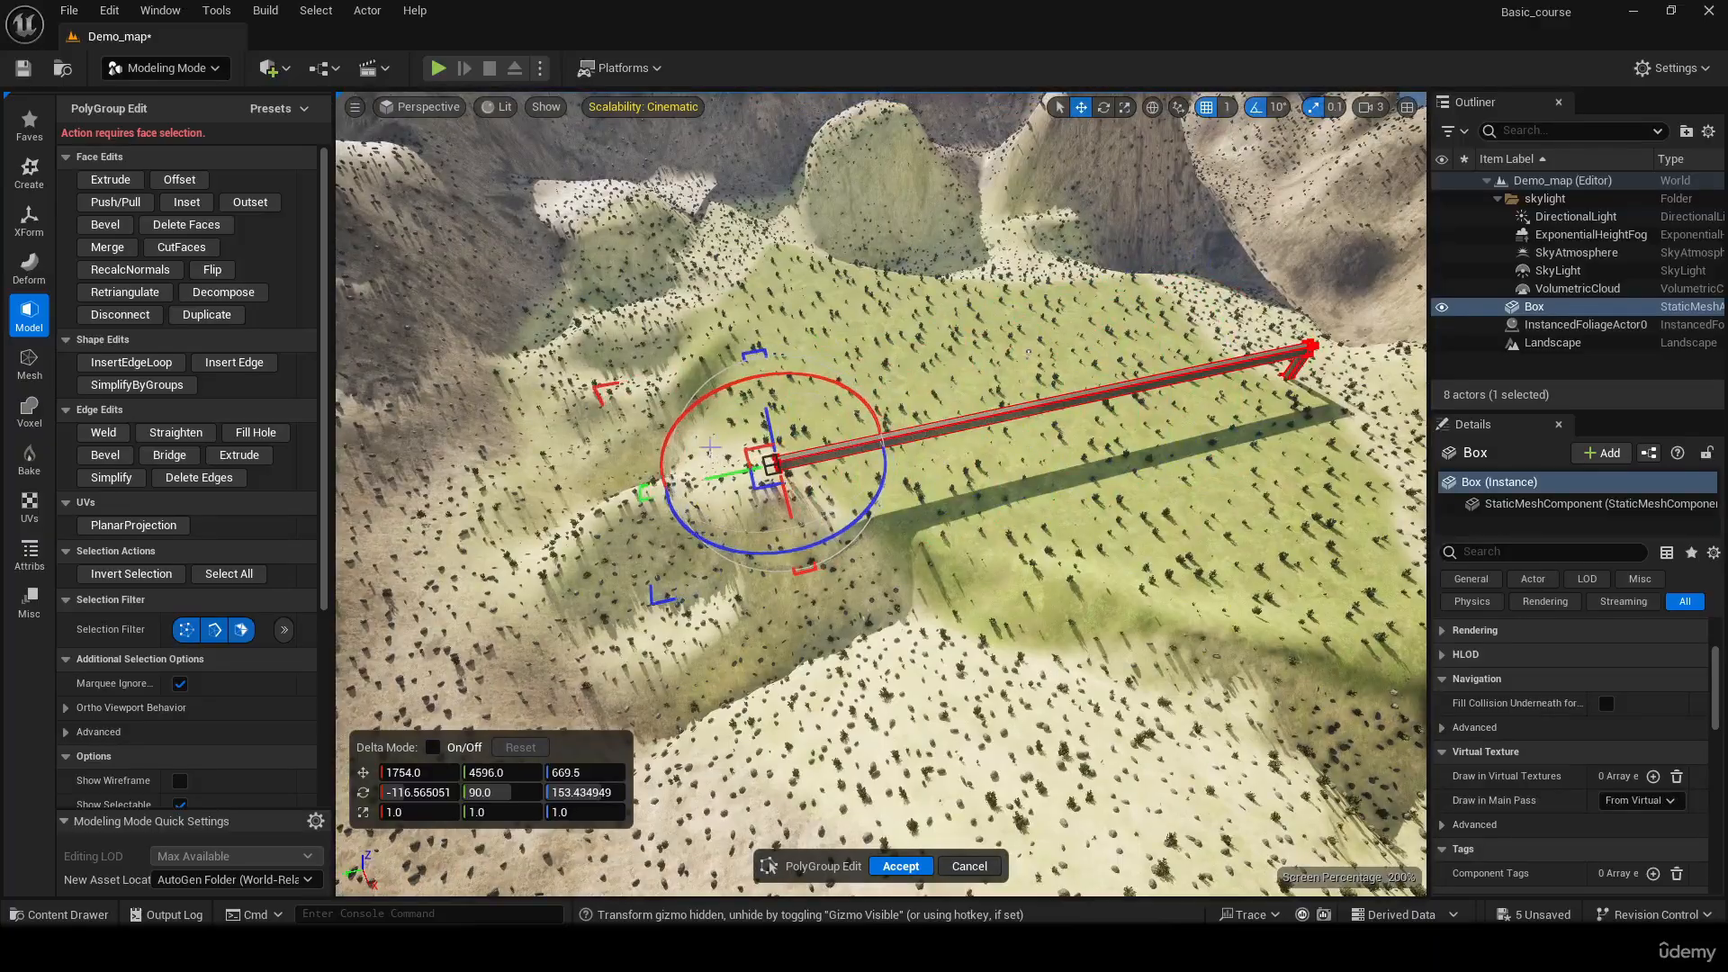
pyautogui.press('w')
pyautogui.moveTo(849, 593); pyautogui.dragTo(833, 505, button='right')
pyautogui.press('s')
pyautogui.press('a')
pyautogui.click(110, 179)
pyautogui.moveTo(883, 319); pyautogui.dragTo(1058, 298, button='right')
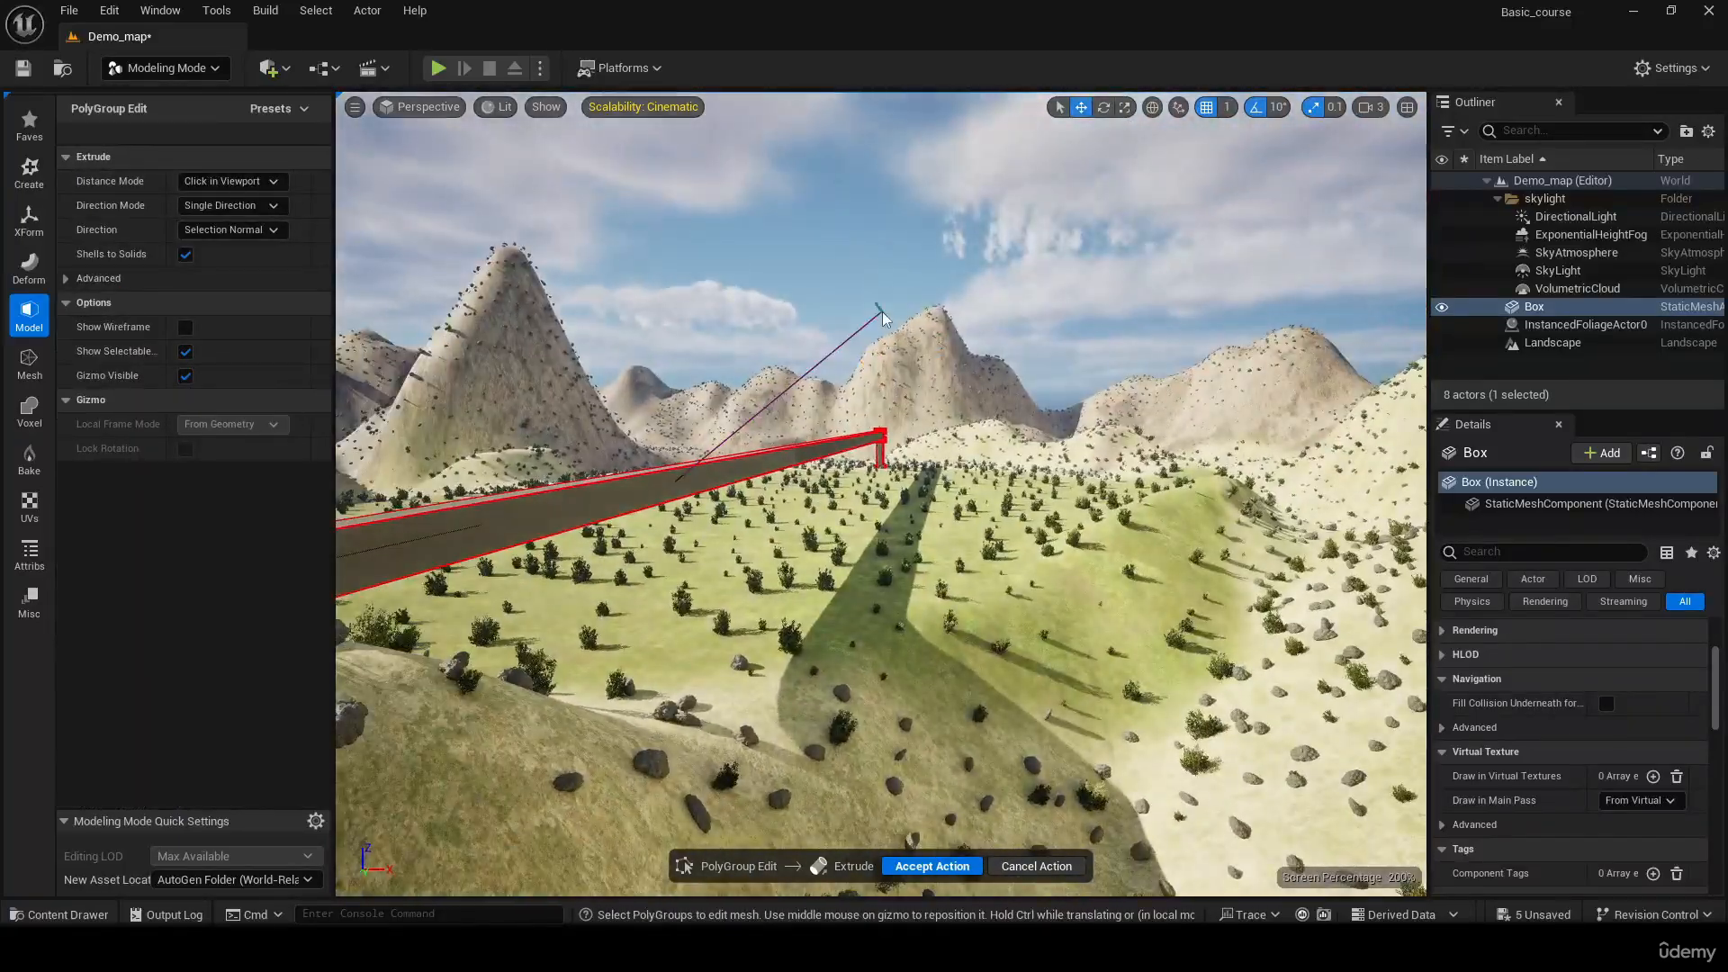
pyautogui.click(626, 326)
pyautogui.hotkey('ctrl', 'z')
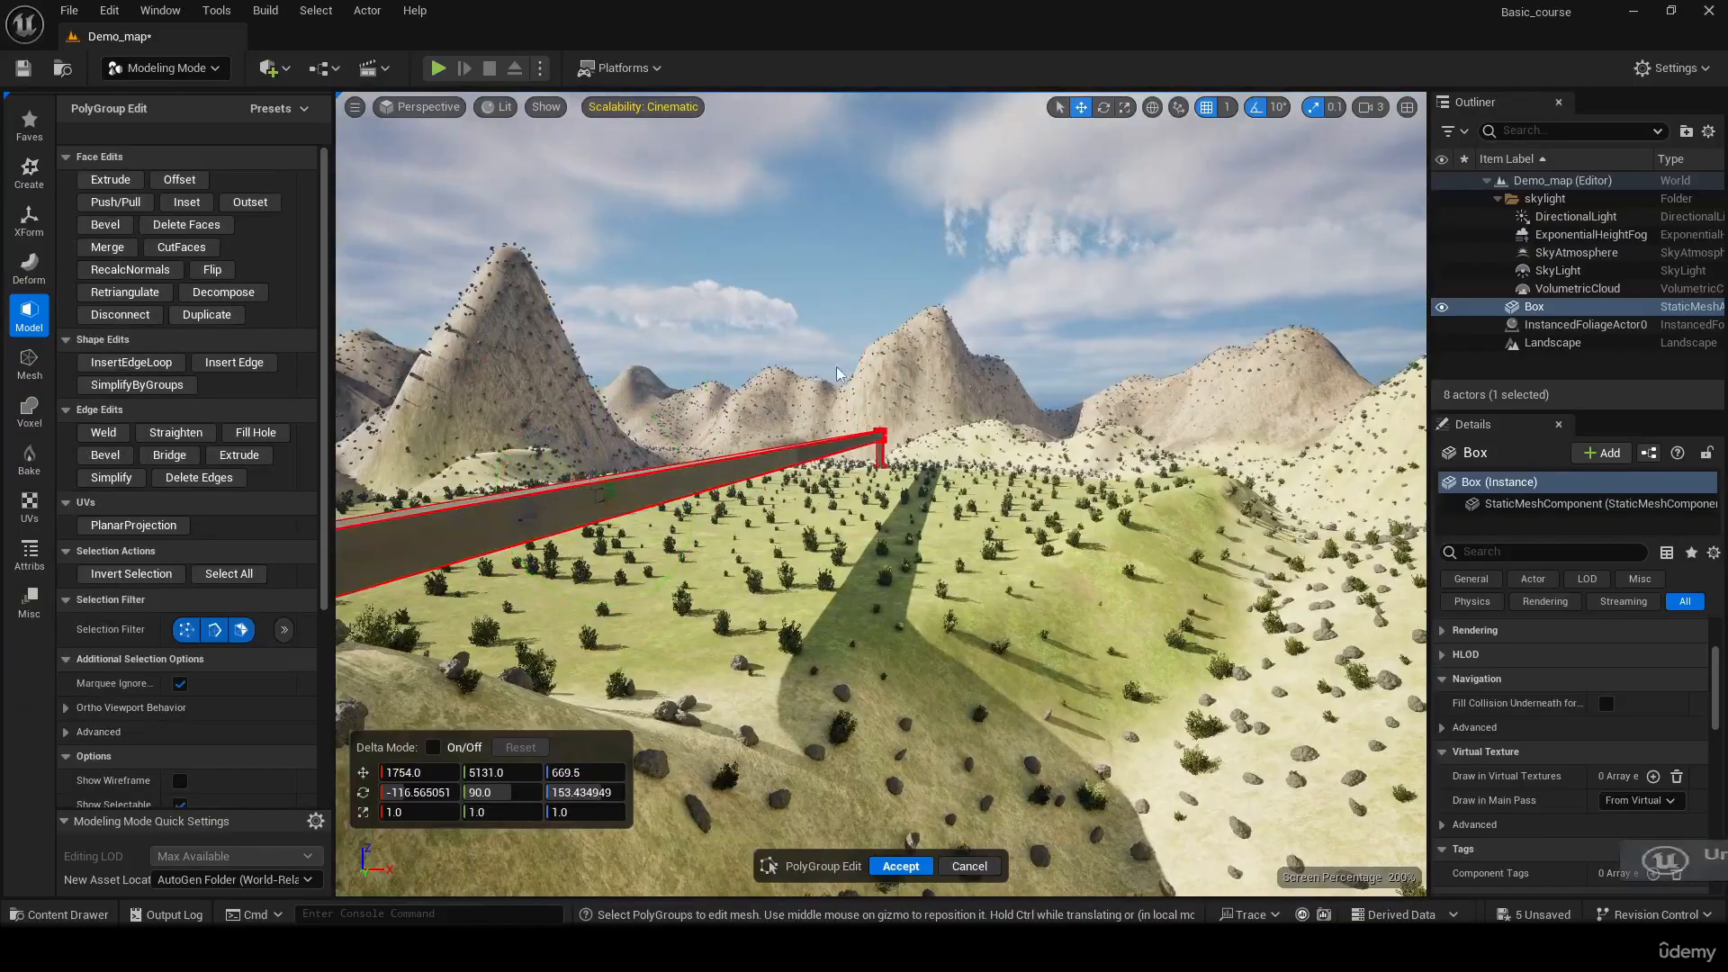
# Extrude the beam's end face outward by a short segment, to about Y 5316
pyautogui.press('a')
pyautogui.moveTo(642, 330); pyautogui.dragTo(635, 396, button='right')
pyautogui.press('d')
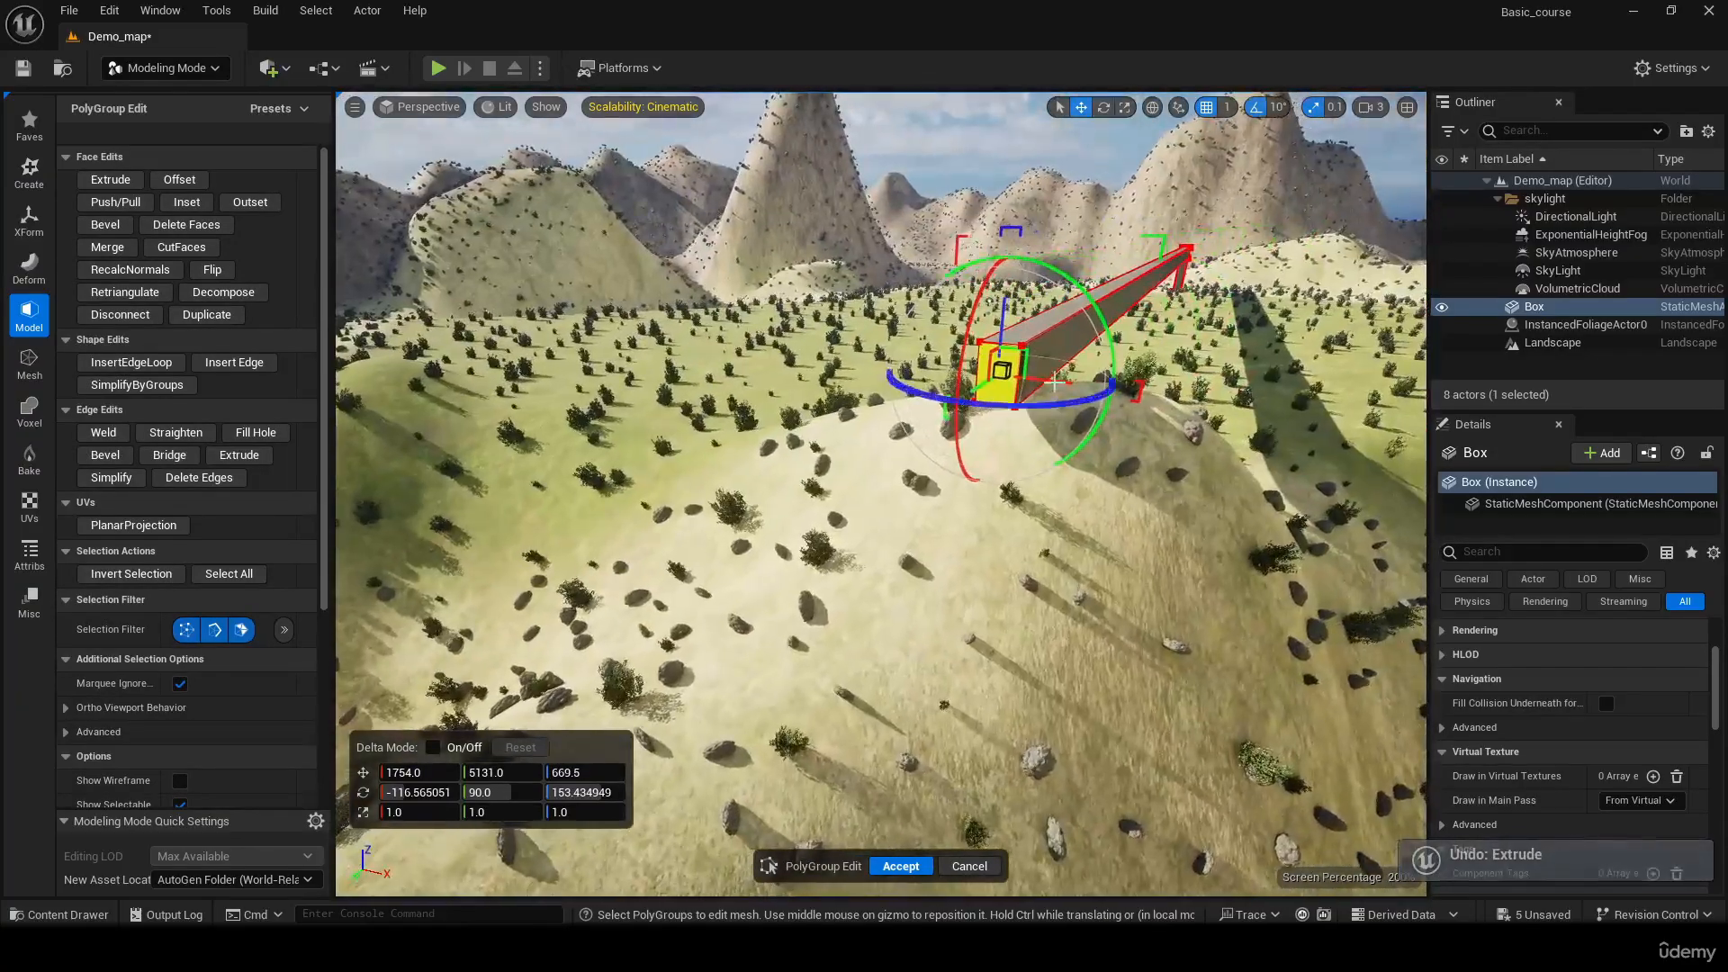
pyautogui.click(111, 179)
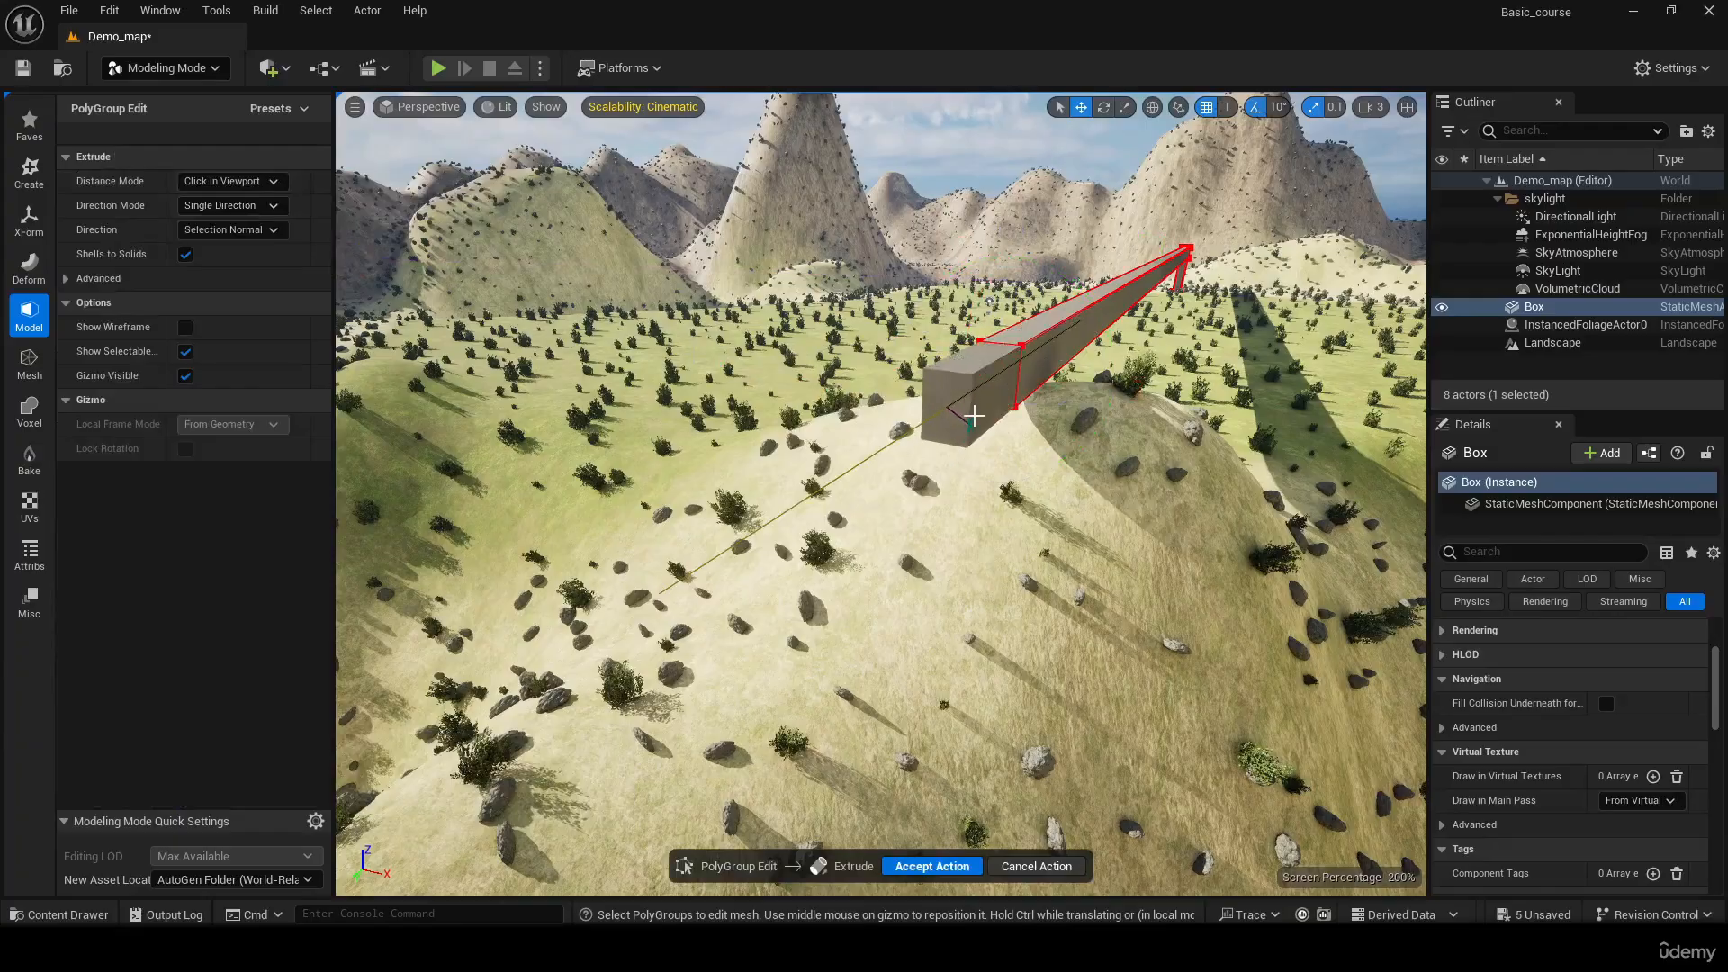
pyautogui.click(990, 398)
# Extrude the underside face of the new end segment down into the hill to about Z 223 as a second leg
pyautogui.press('w')
pyautogui.moveTo(990, 398); pyautogui.dragTo(948, 361, button='right')
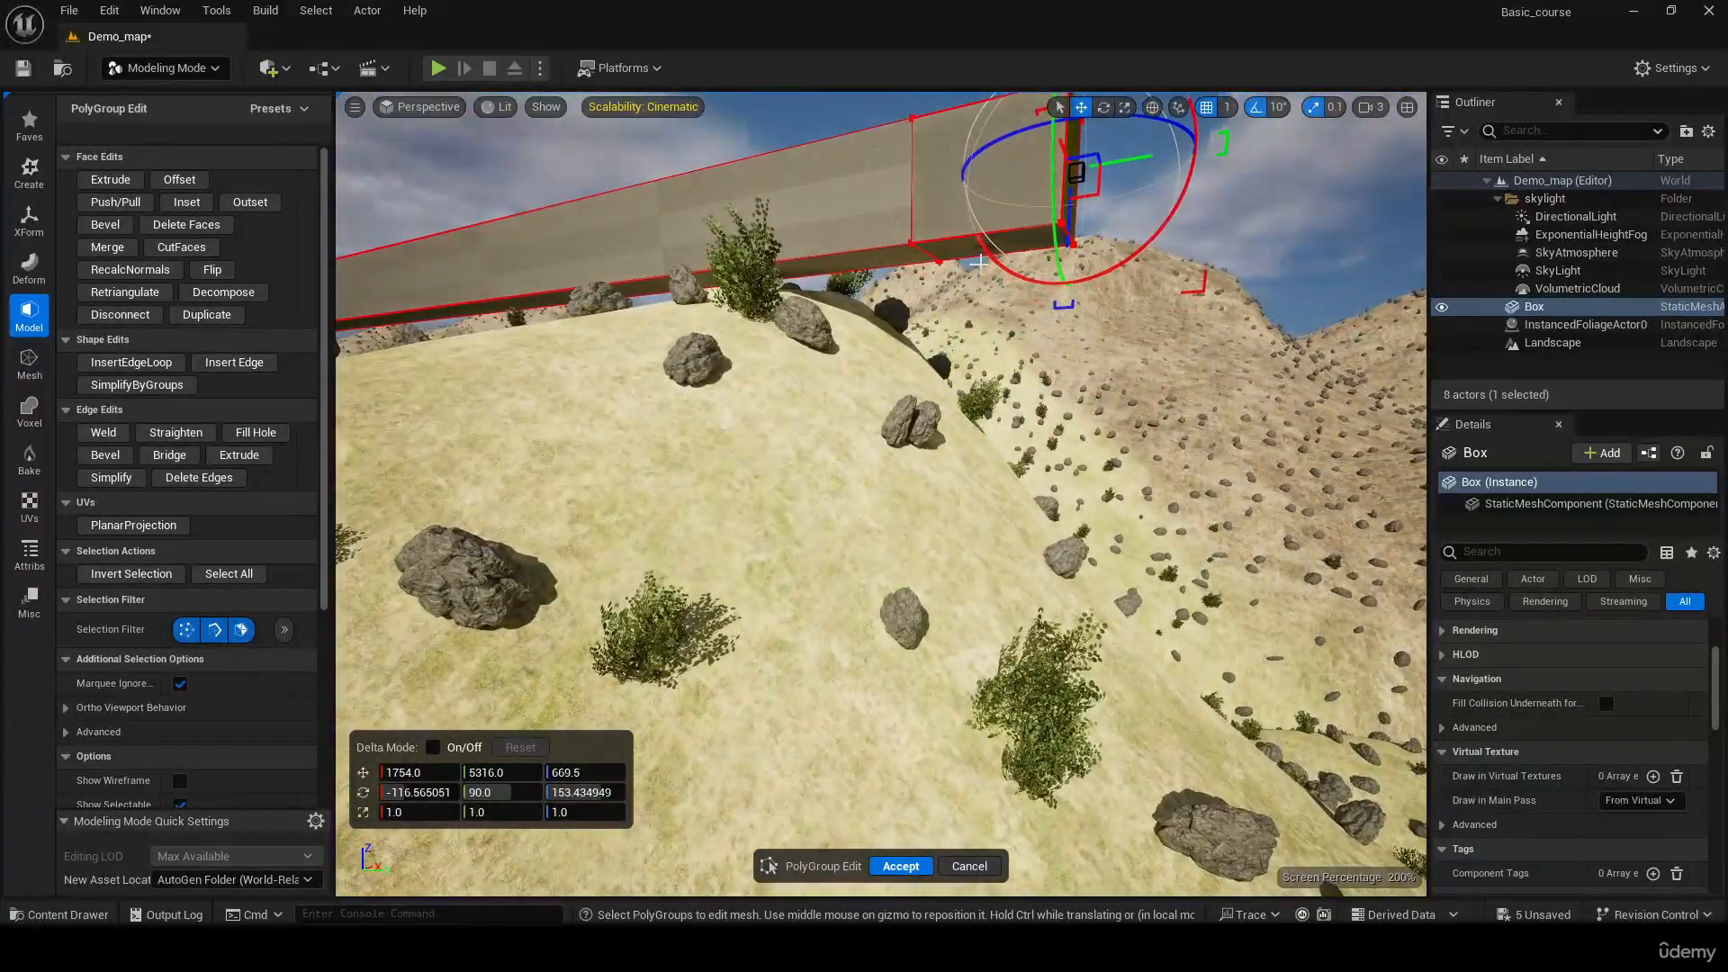
pyautogui.click(969, 258)
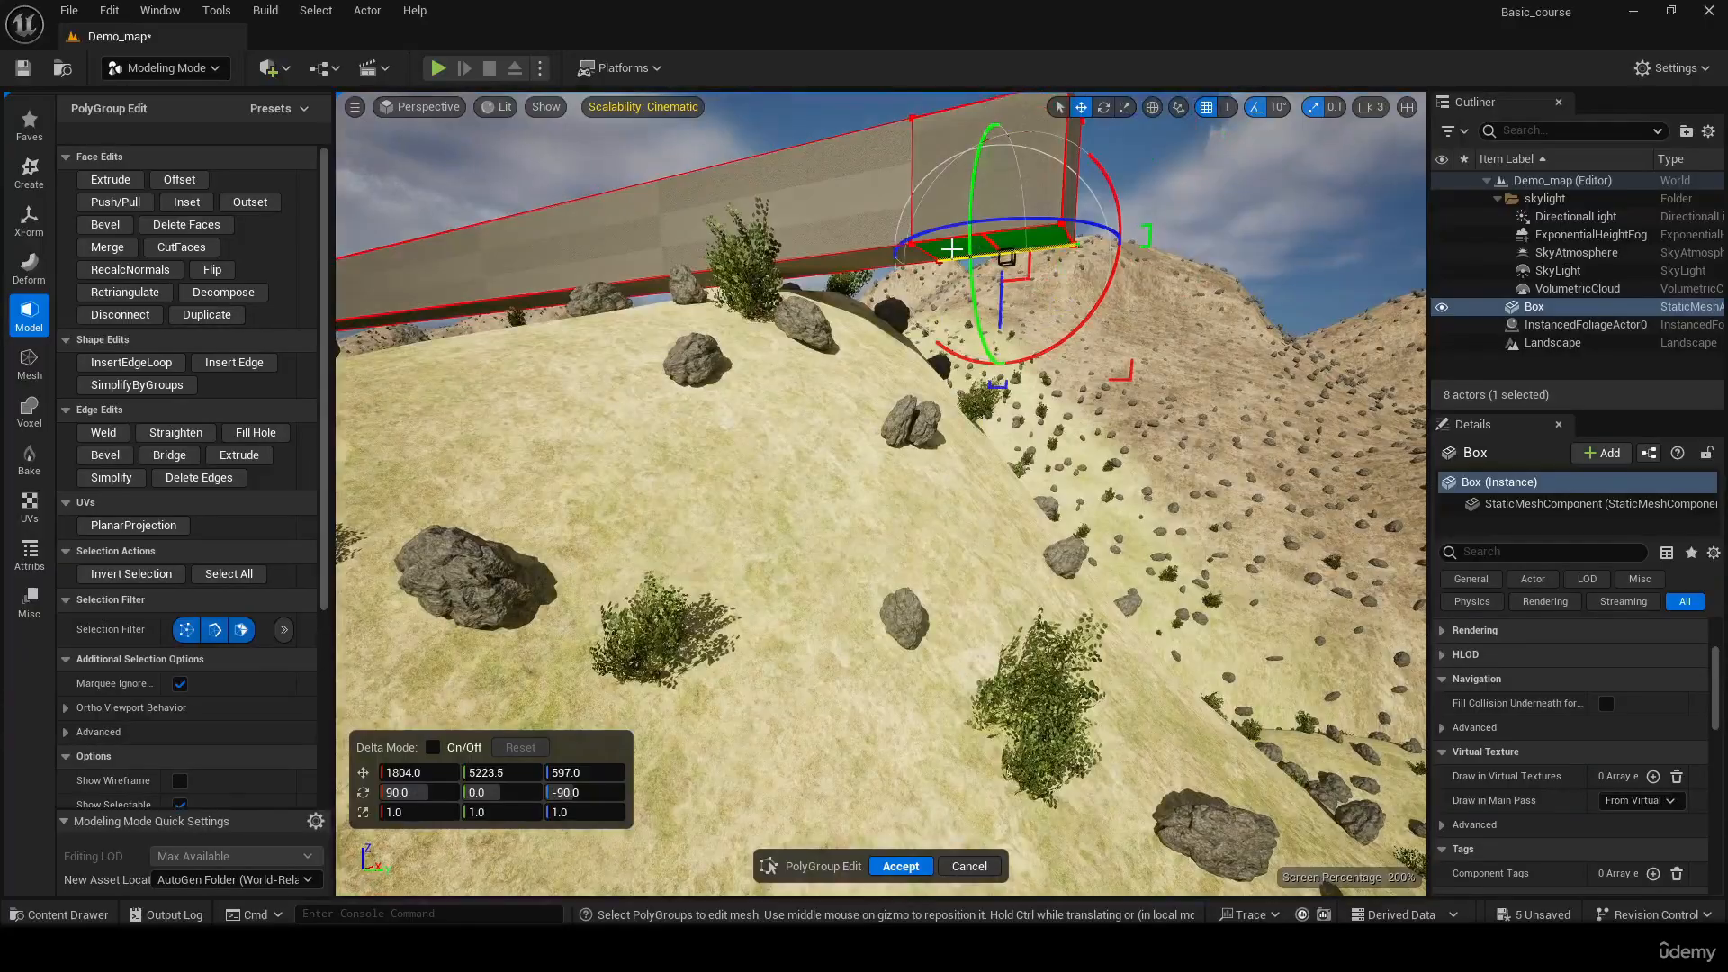
pyautogui.click(951, 248)
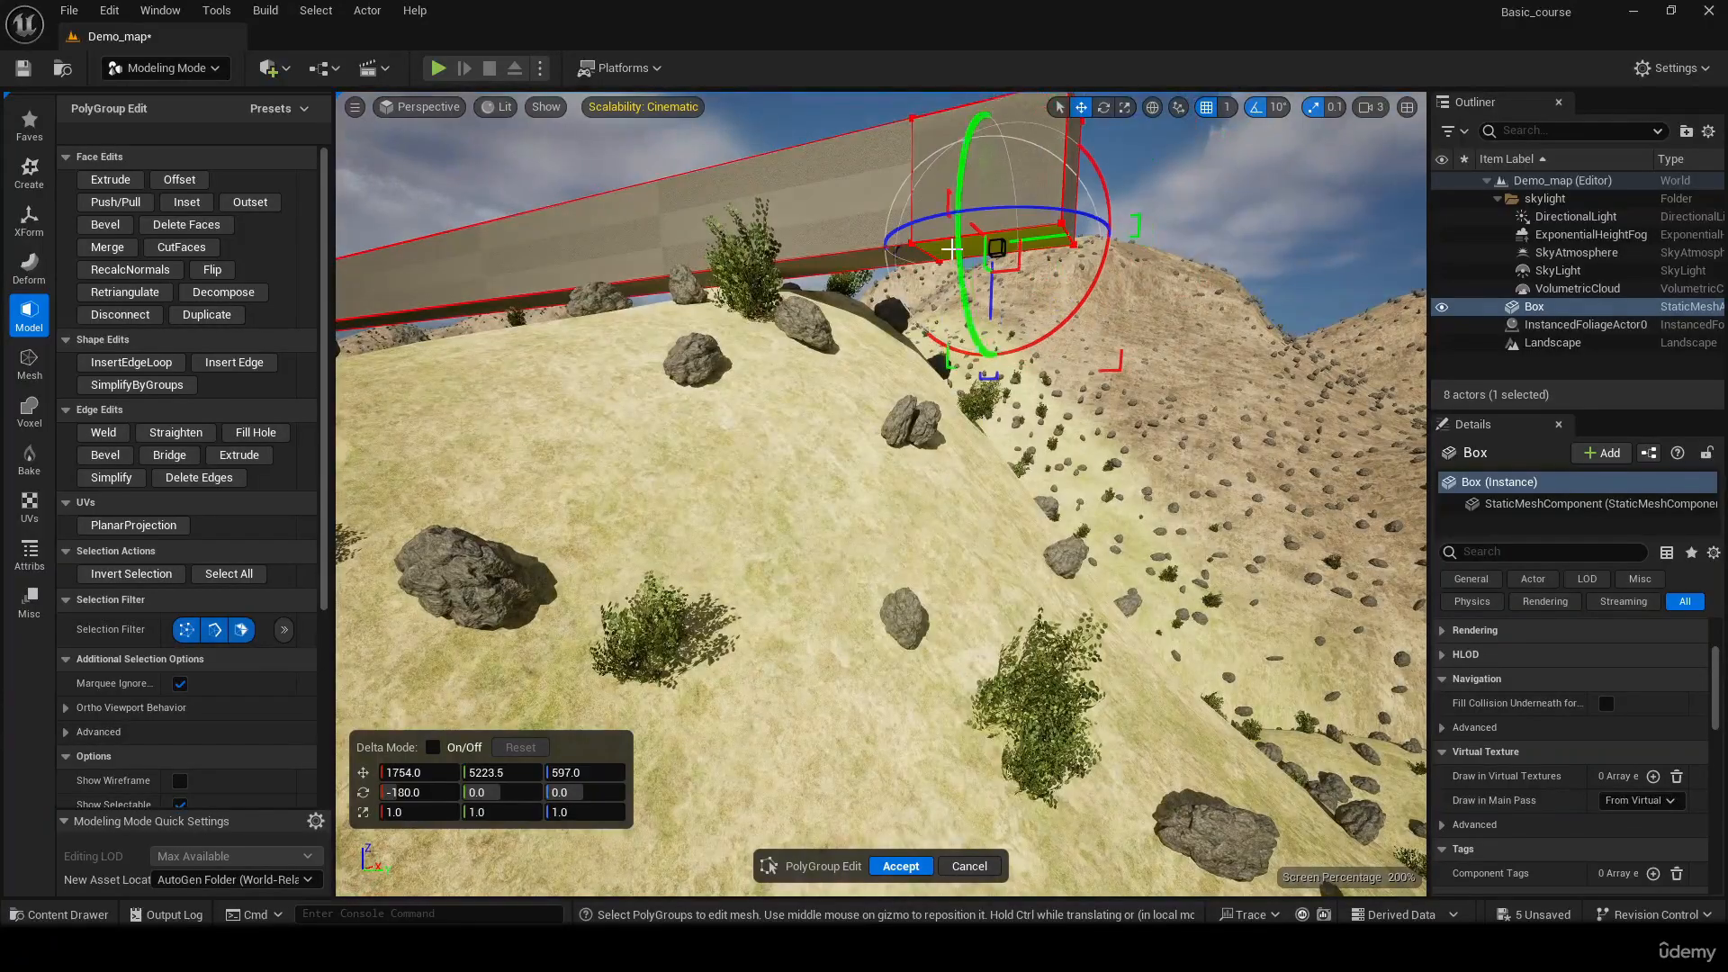
pyautogui.click(110, 180)
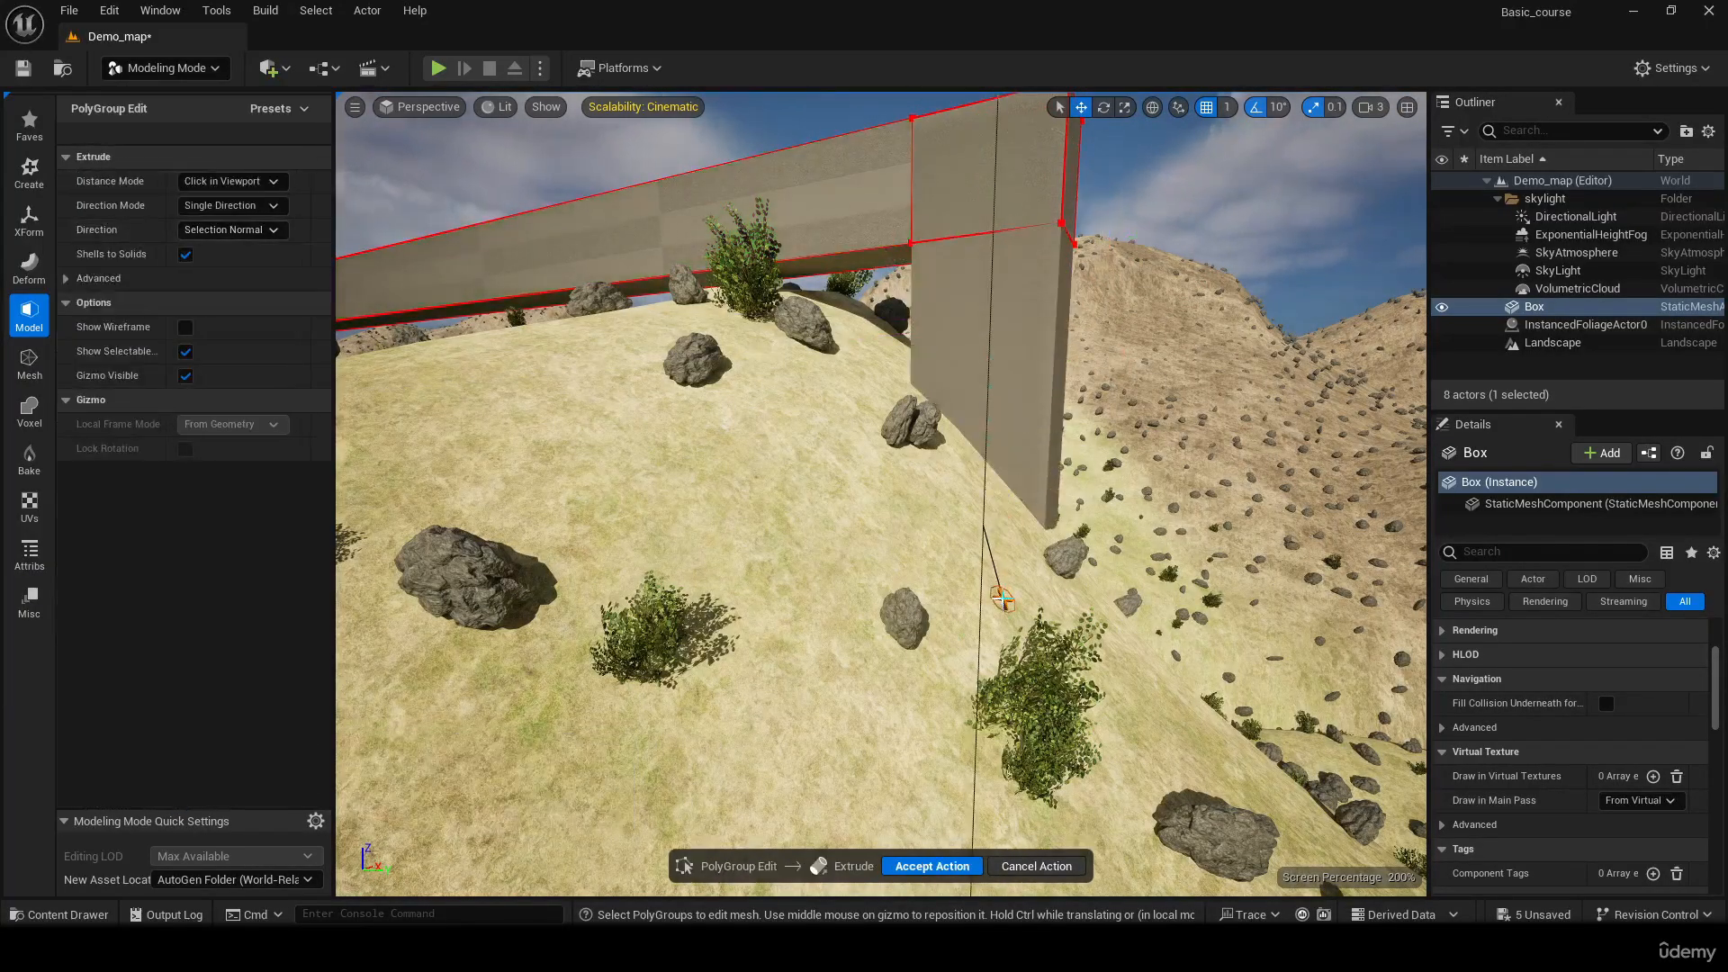
pyautogui.click(1002, 598)
pyautogui.moveTo(1002, 599); pyautogui.dragTo(909, 576, button='right')
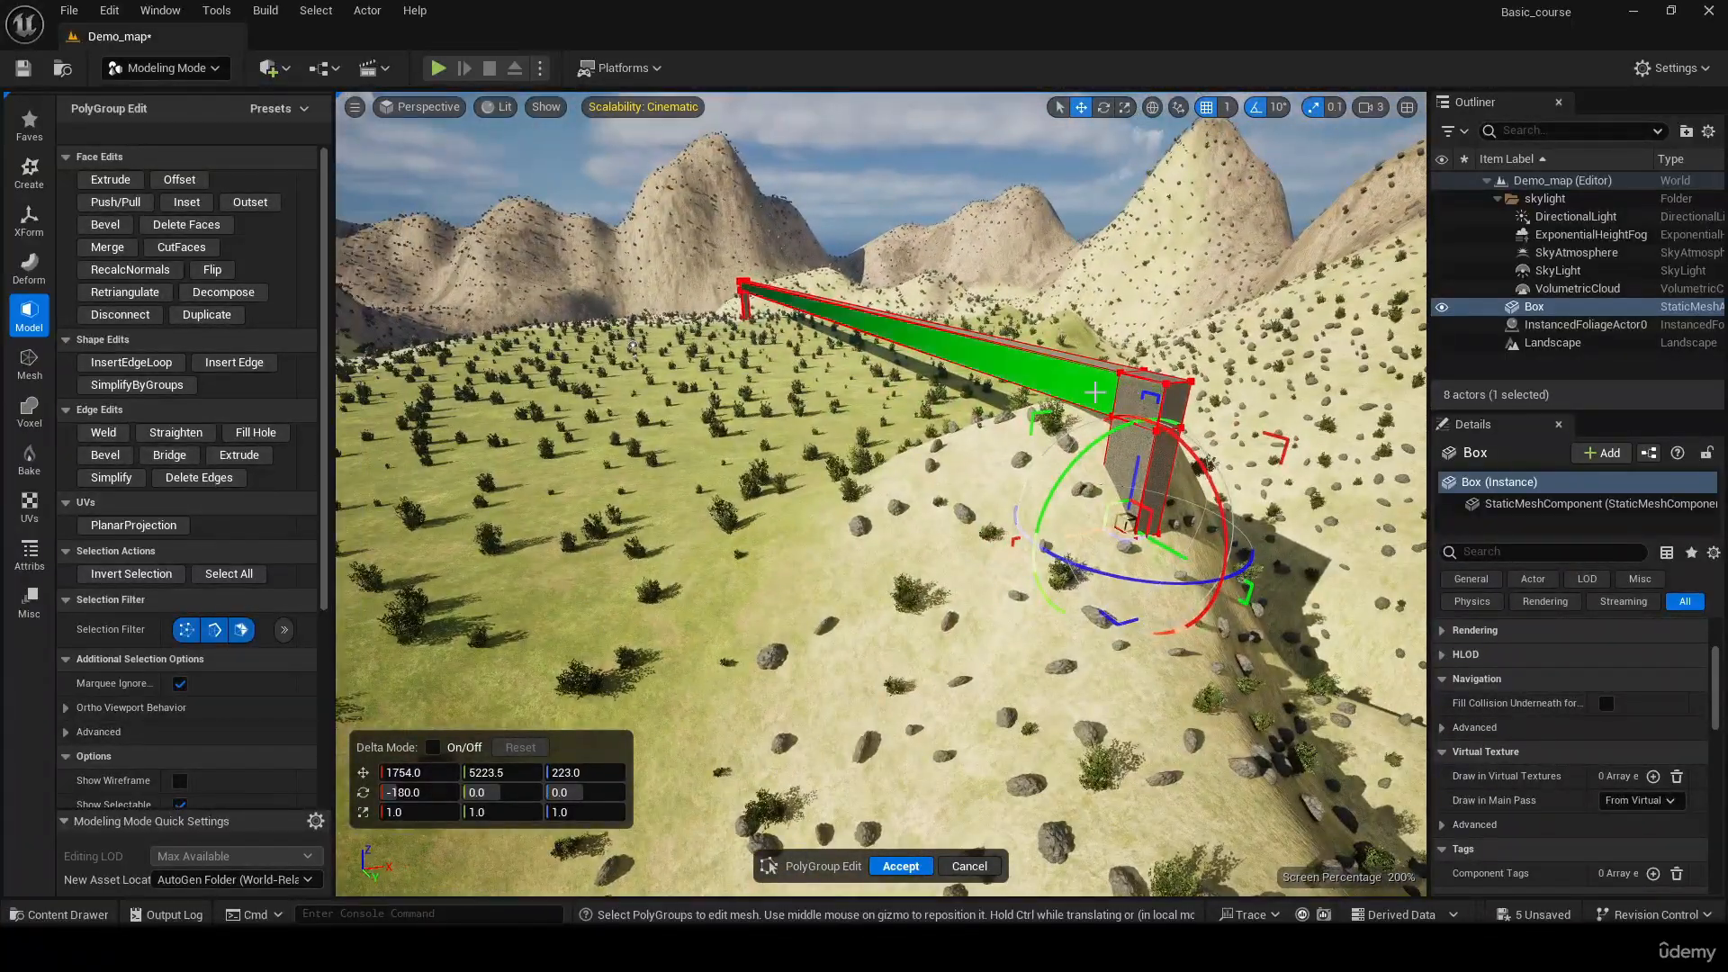
# Try to Push/Pull the long beam's inner side face out over the grass into a wide slab, and undo the attempts
pyautogui.click(1094, 392)
pyautogui.moveTo(1094, 393); pyautogui.dragTo(1070, 418, button='right')
pyautogui.moveTo(946, 394); pyautogui.dragTo(942, 393, button='right')
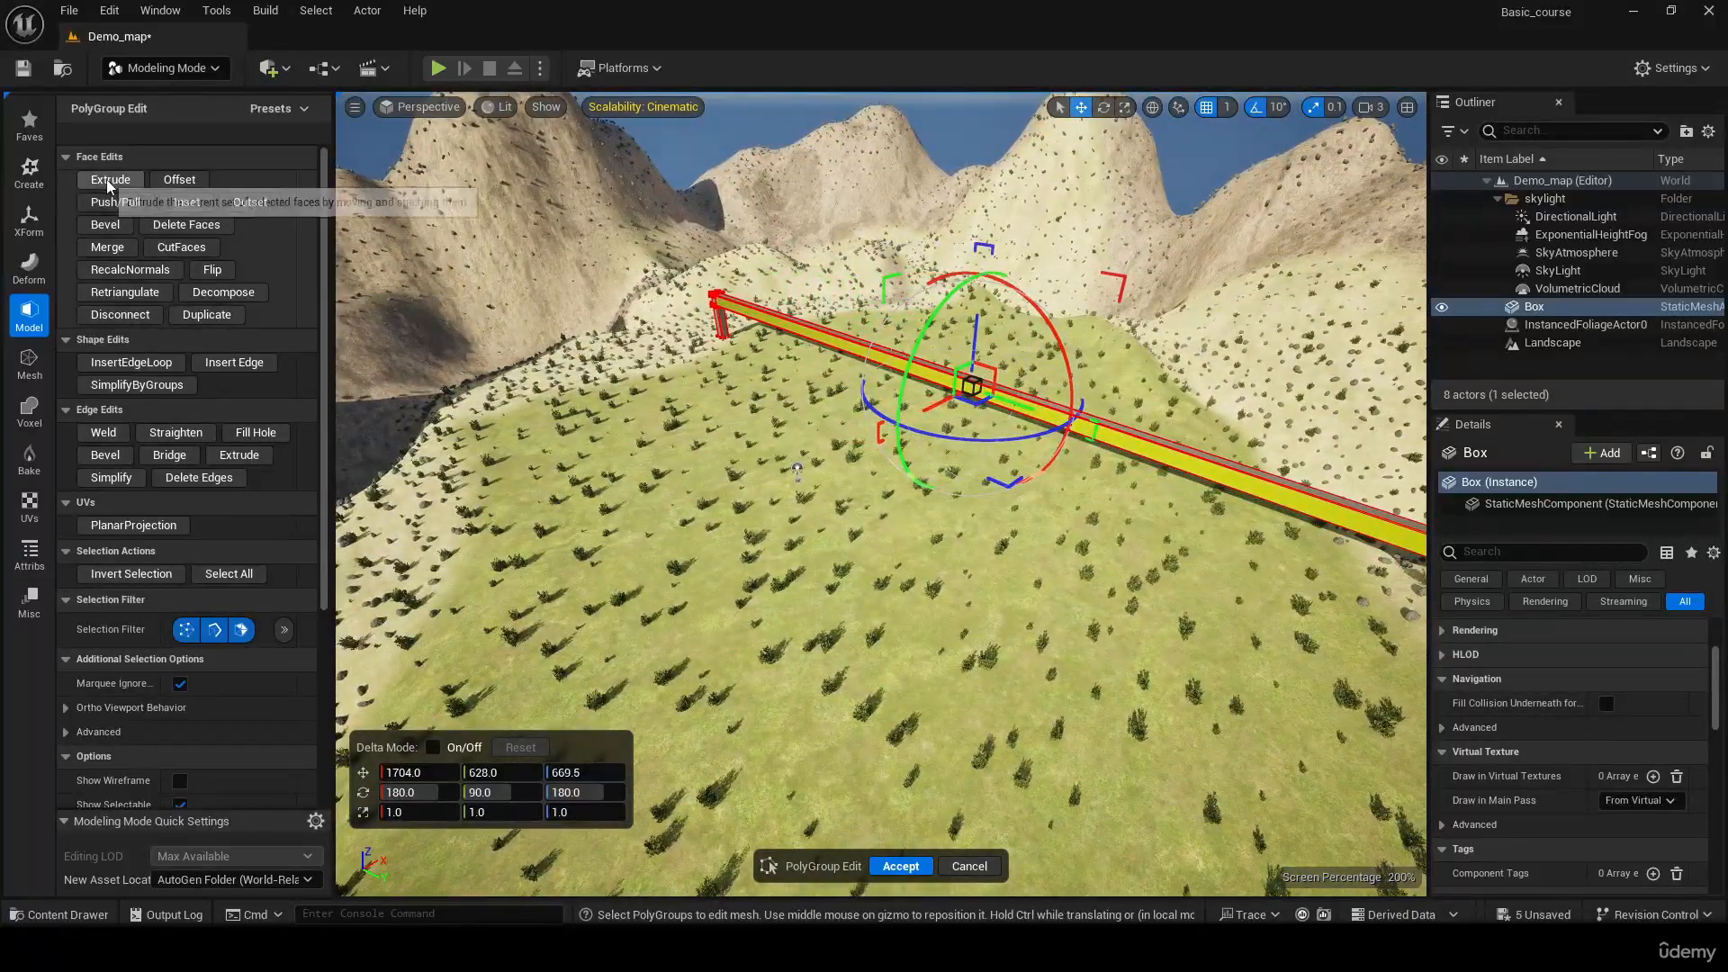
pyautogui.click(104, 179)
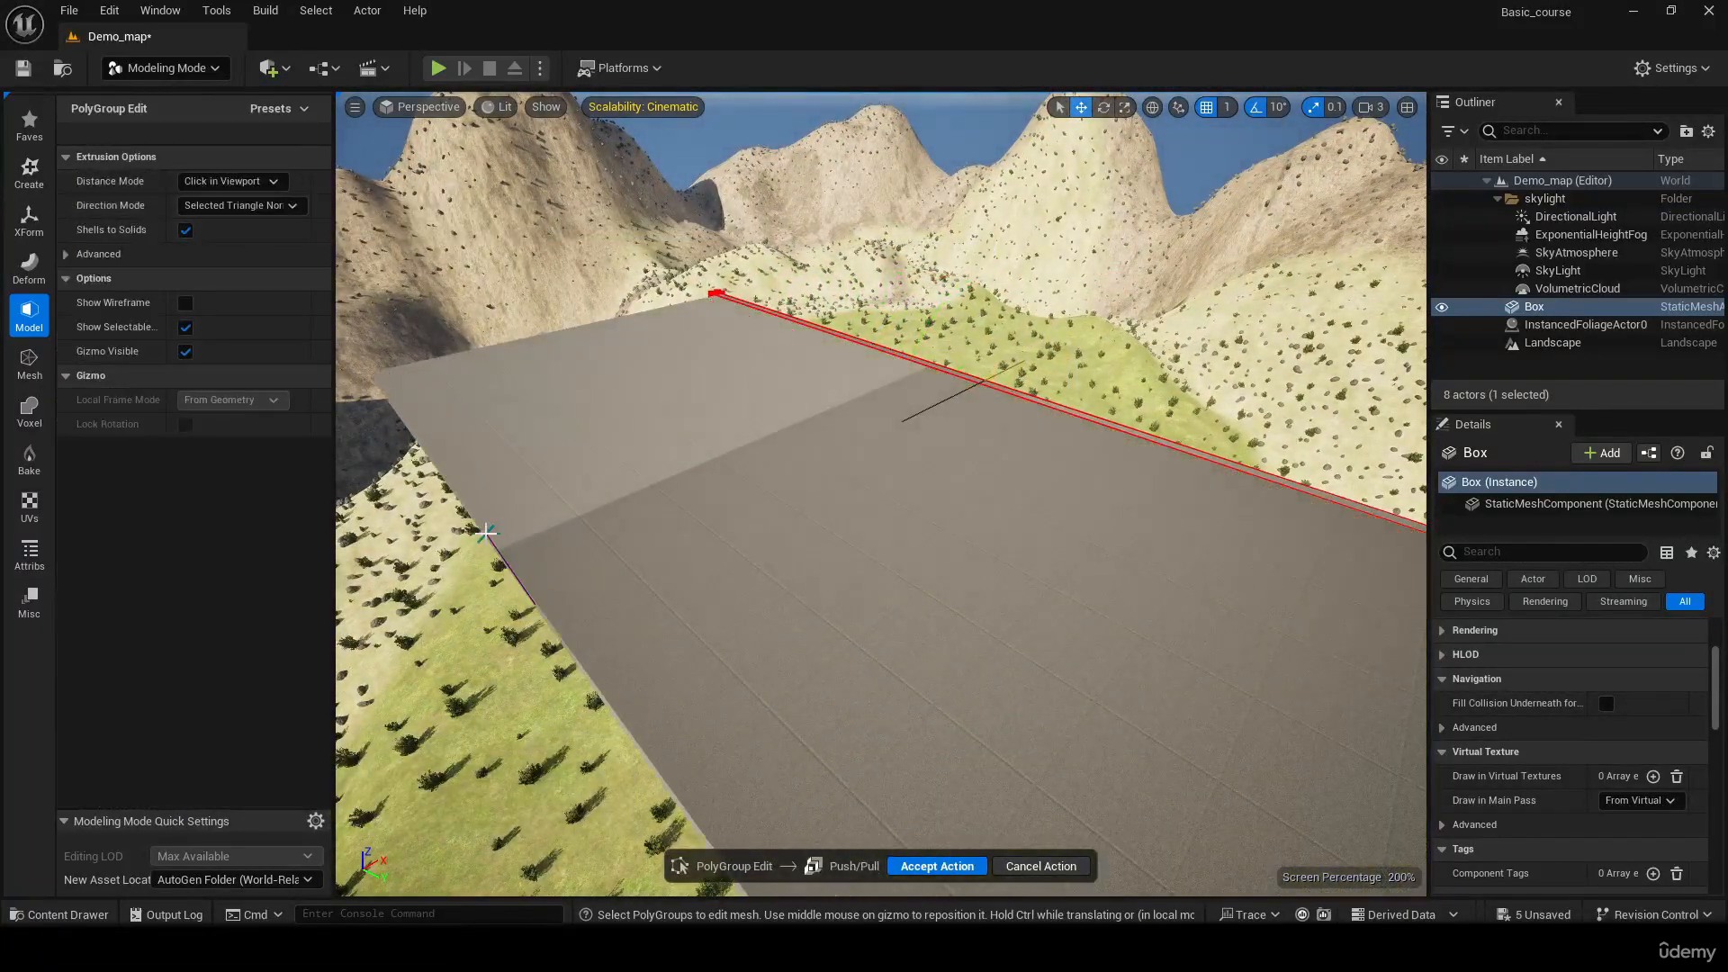
pyautogui.click(506, 526)
pyautogui.moveTo(506, 526); pyautogui.dragTo(501, 586, button='right')
pyautogui.hotkey('ctrl', 'z')
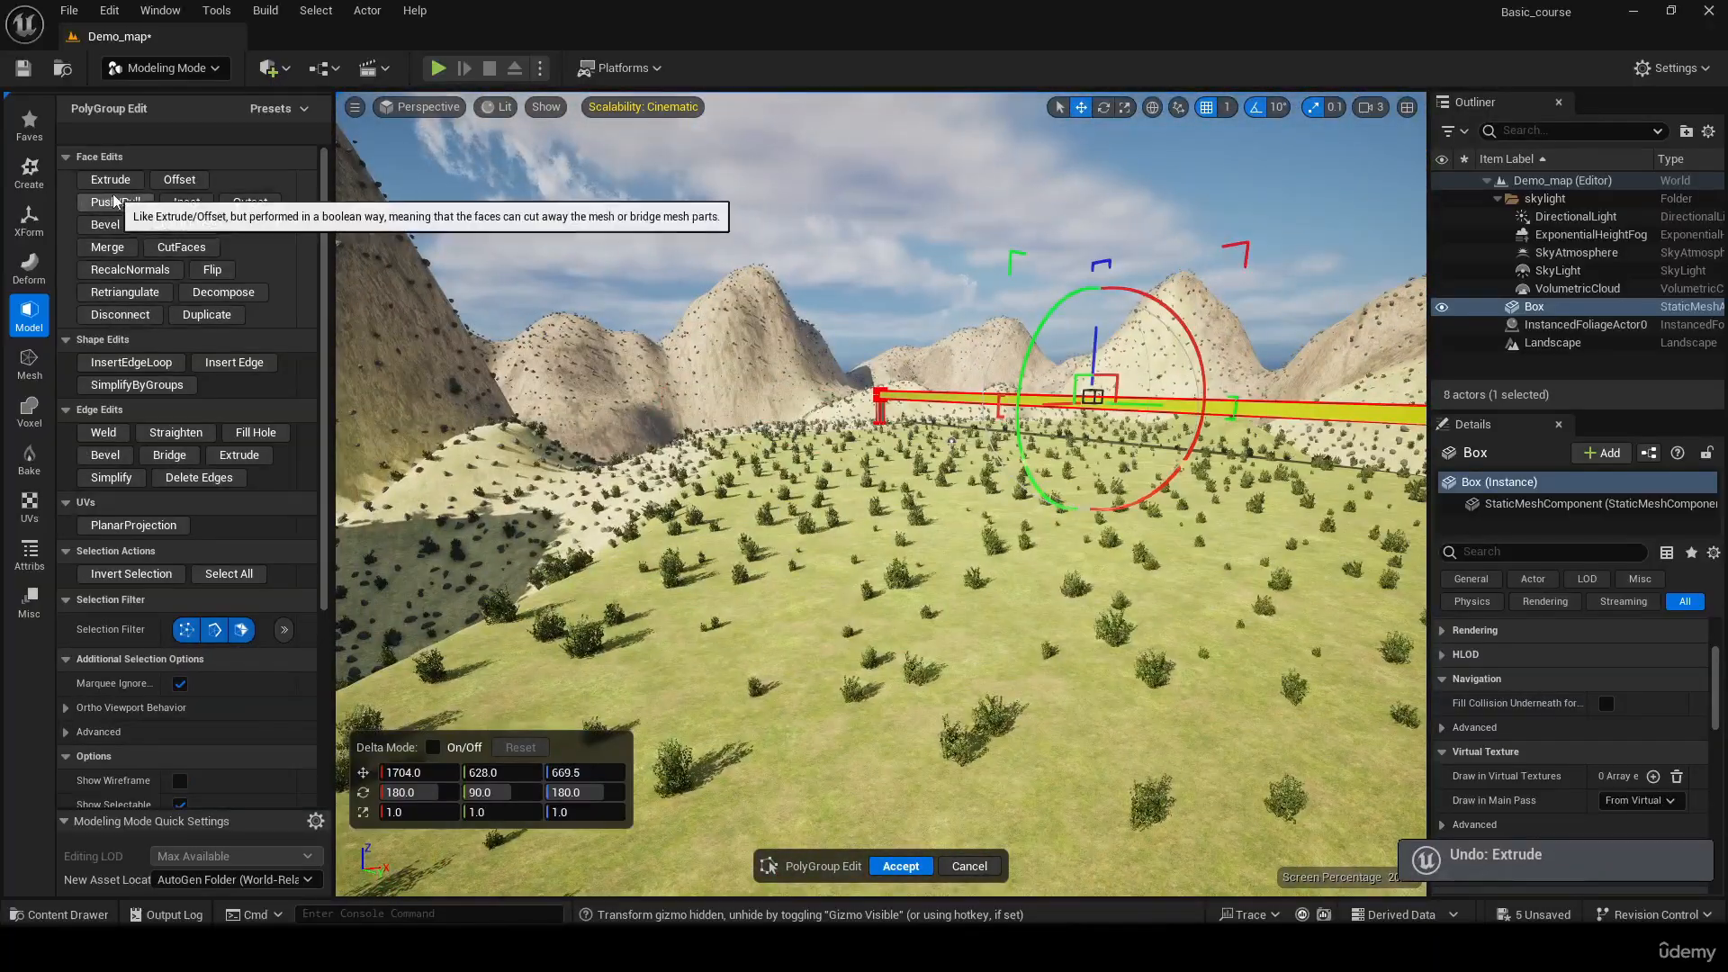
pyautogui.click(115, 202)
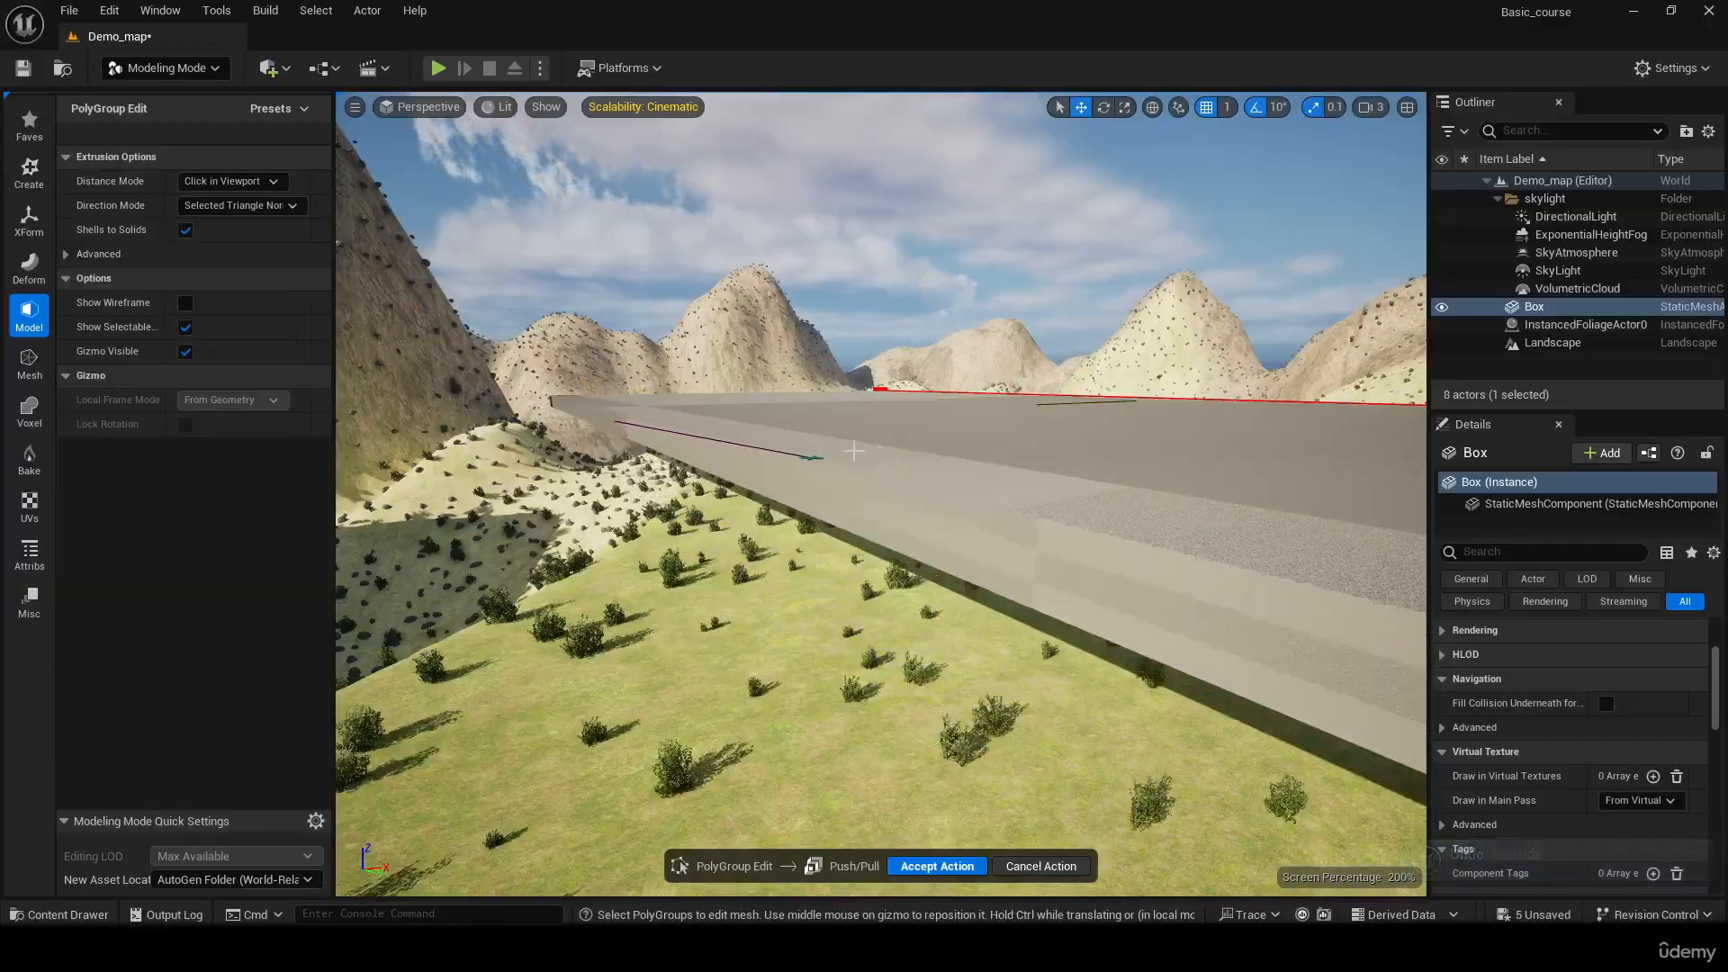
pyautogui.click(837, 457)
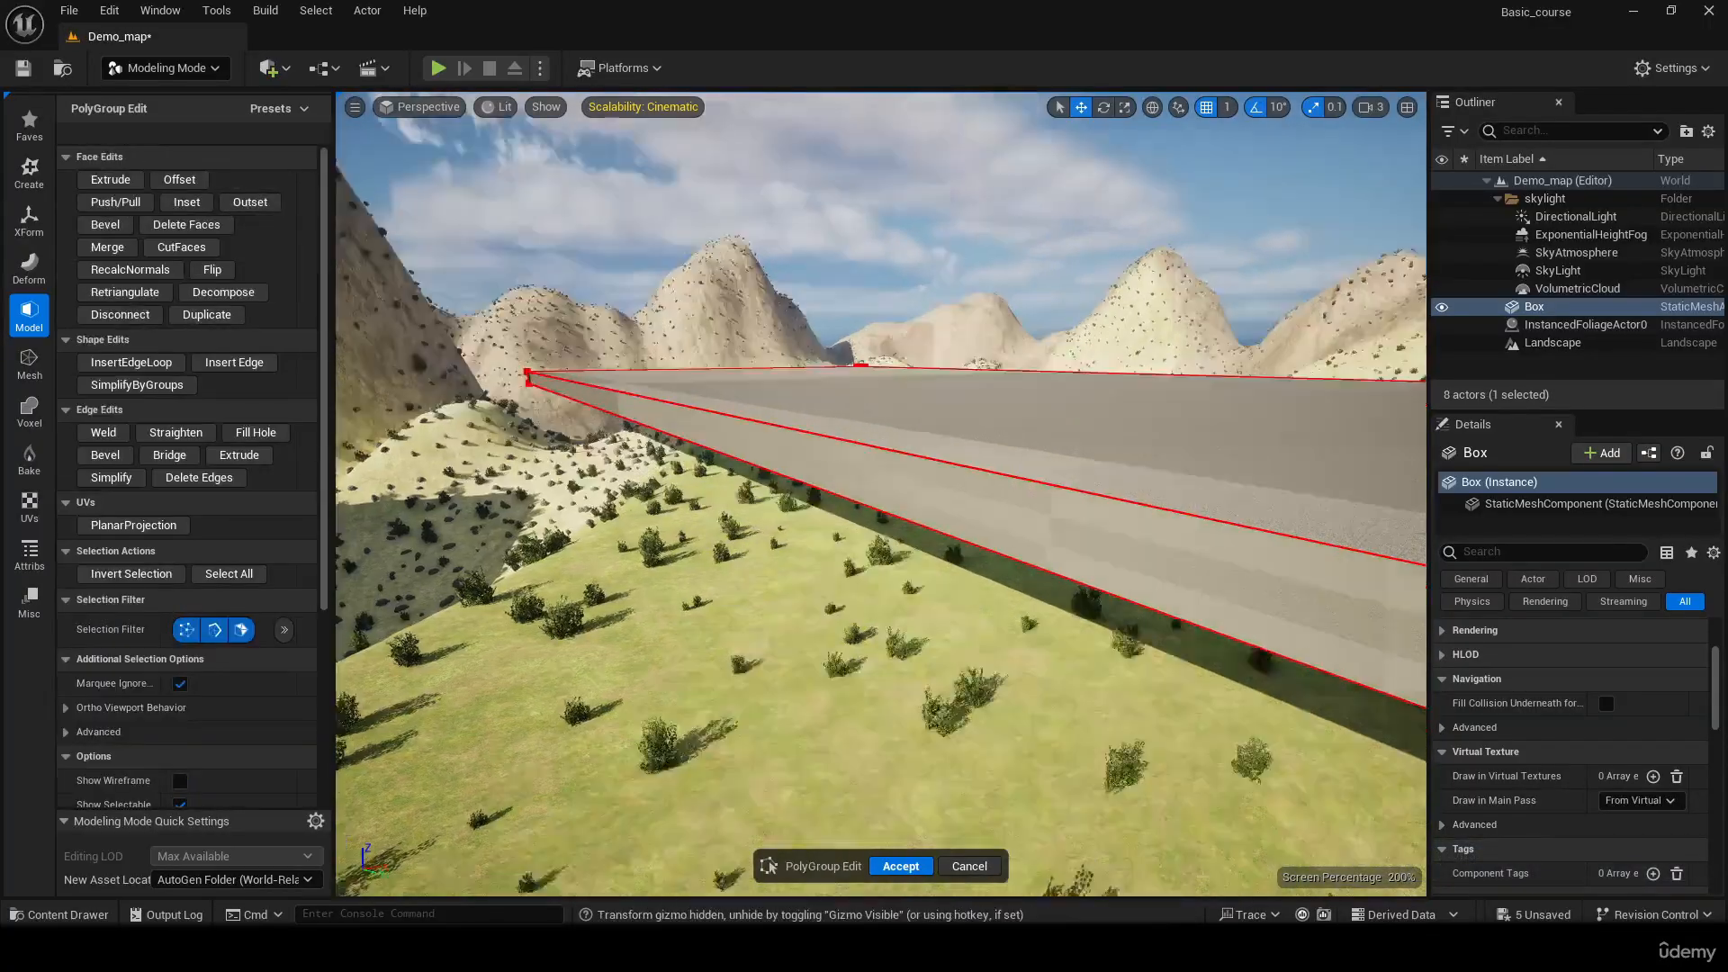
pyautogui.moveTo(837, 457); pyautogui.dragTo(774, 576, button='right')
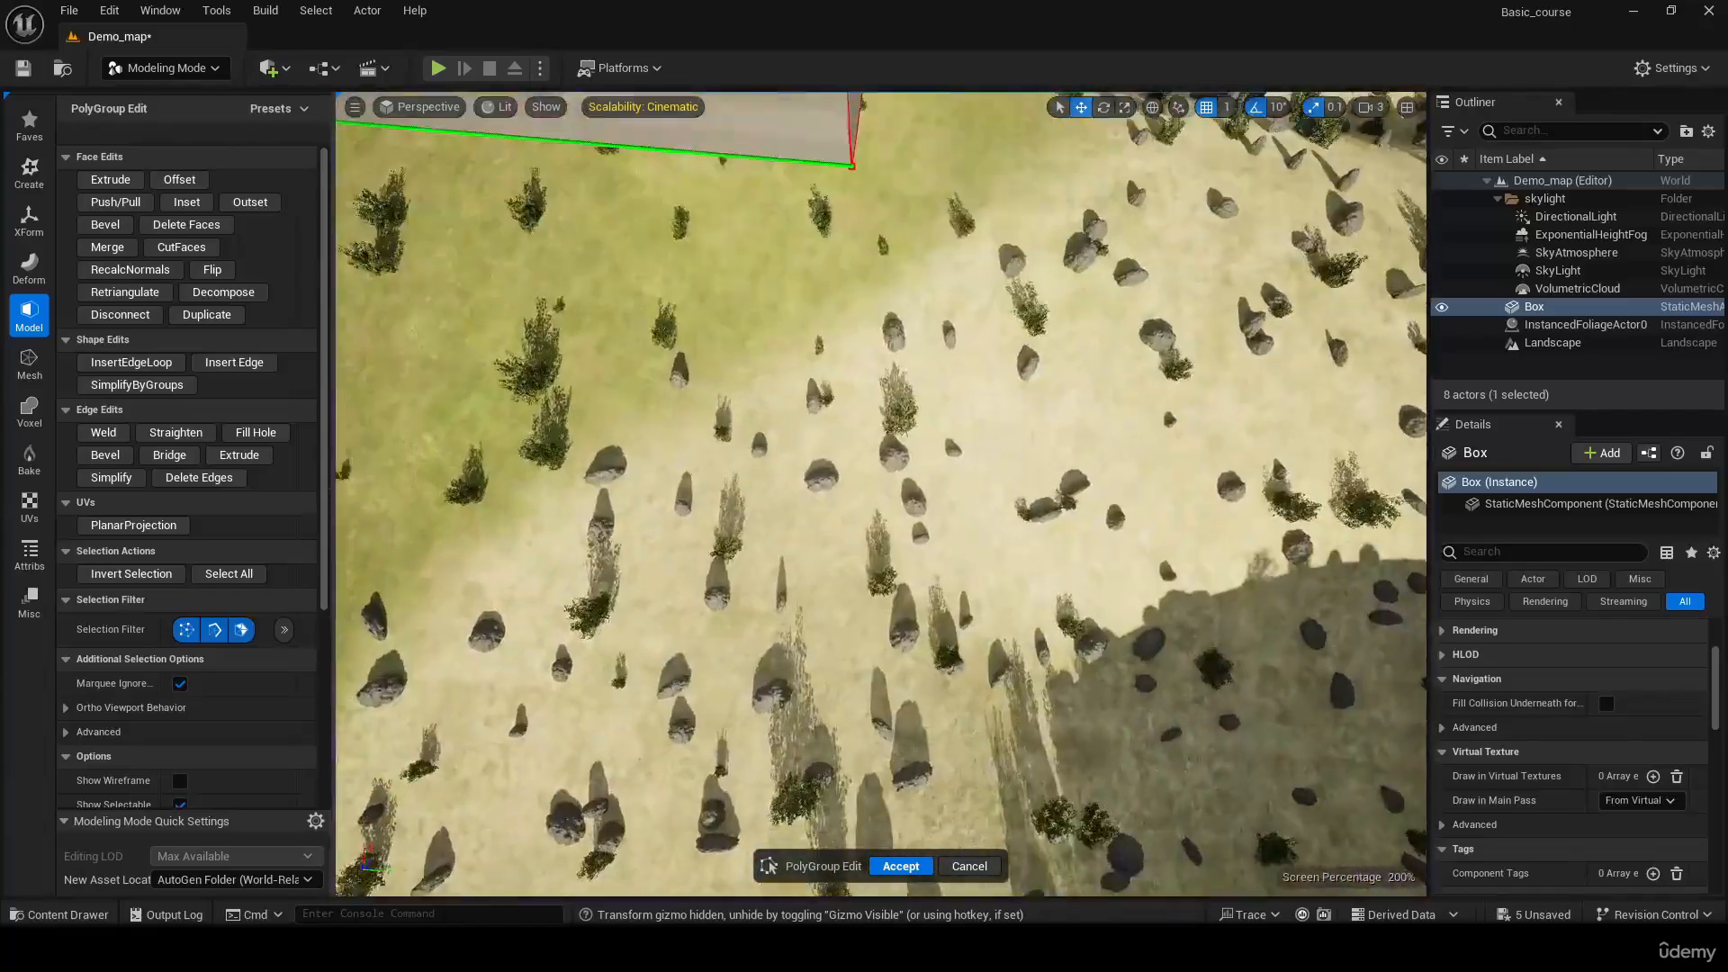
pyautogui.moveTo(880, 493); pyautogui.dragTo(972, 270, button='right')
pyautogui.moveTo(576, 450); pyautogui.dragTo(738, 540, button='right')
# Extrude the inner side face of the end segment above the second leg to about X -5349, forming a perpendicular second beam
pyautogui.moveTo(987, 343); pyautogui.dragTo(1121, 310, button='right')
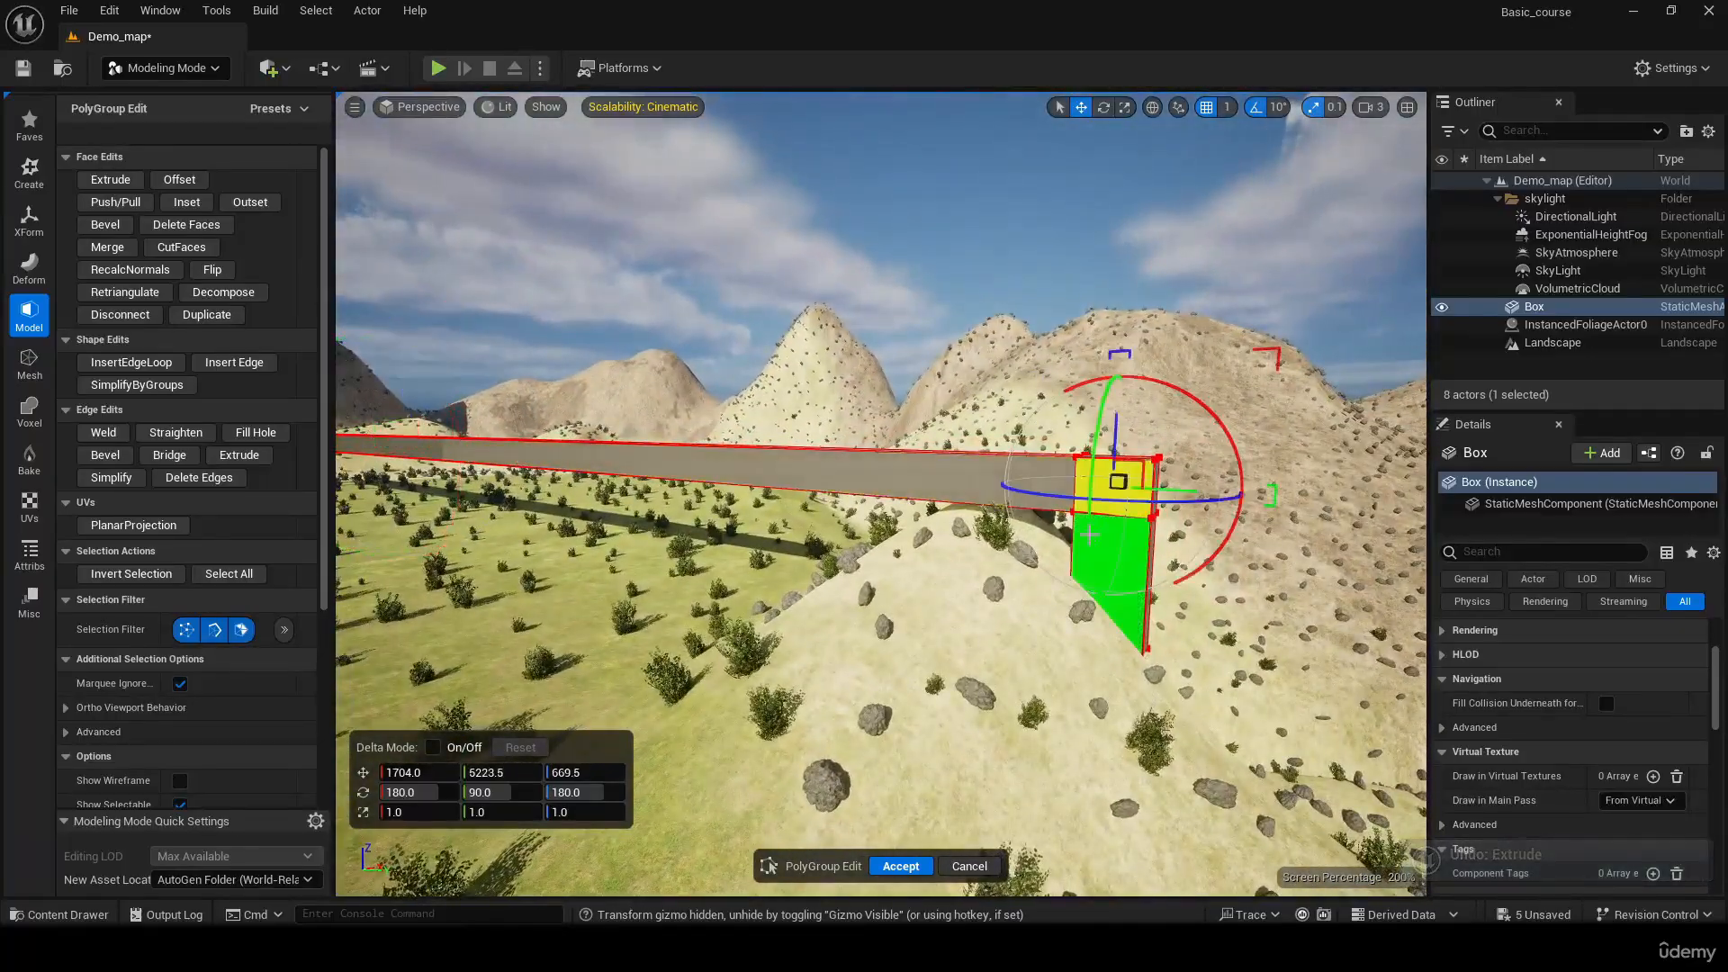
pyautogui.moveTo(1089, 534); pyautogui.dragTo(945, 534, button='right')
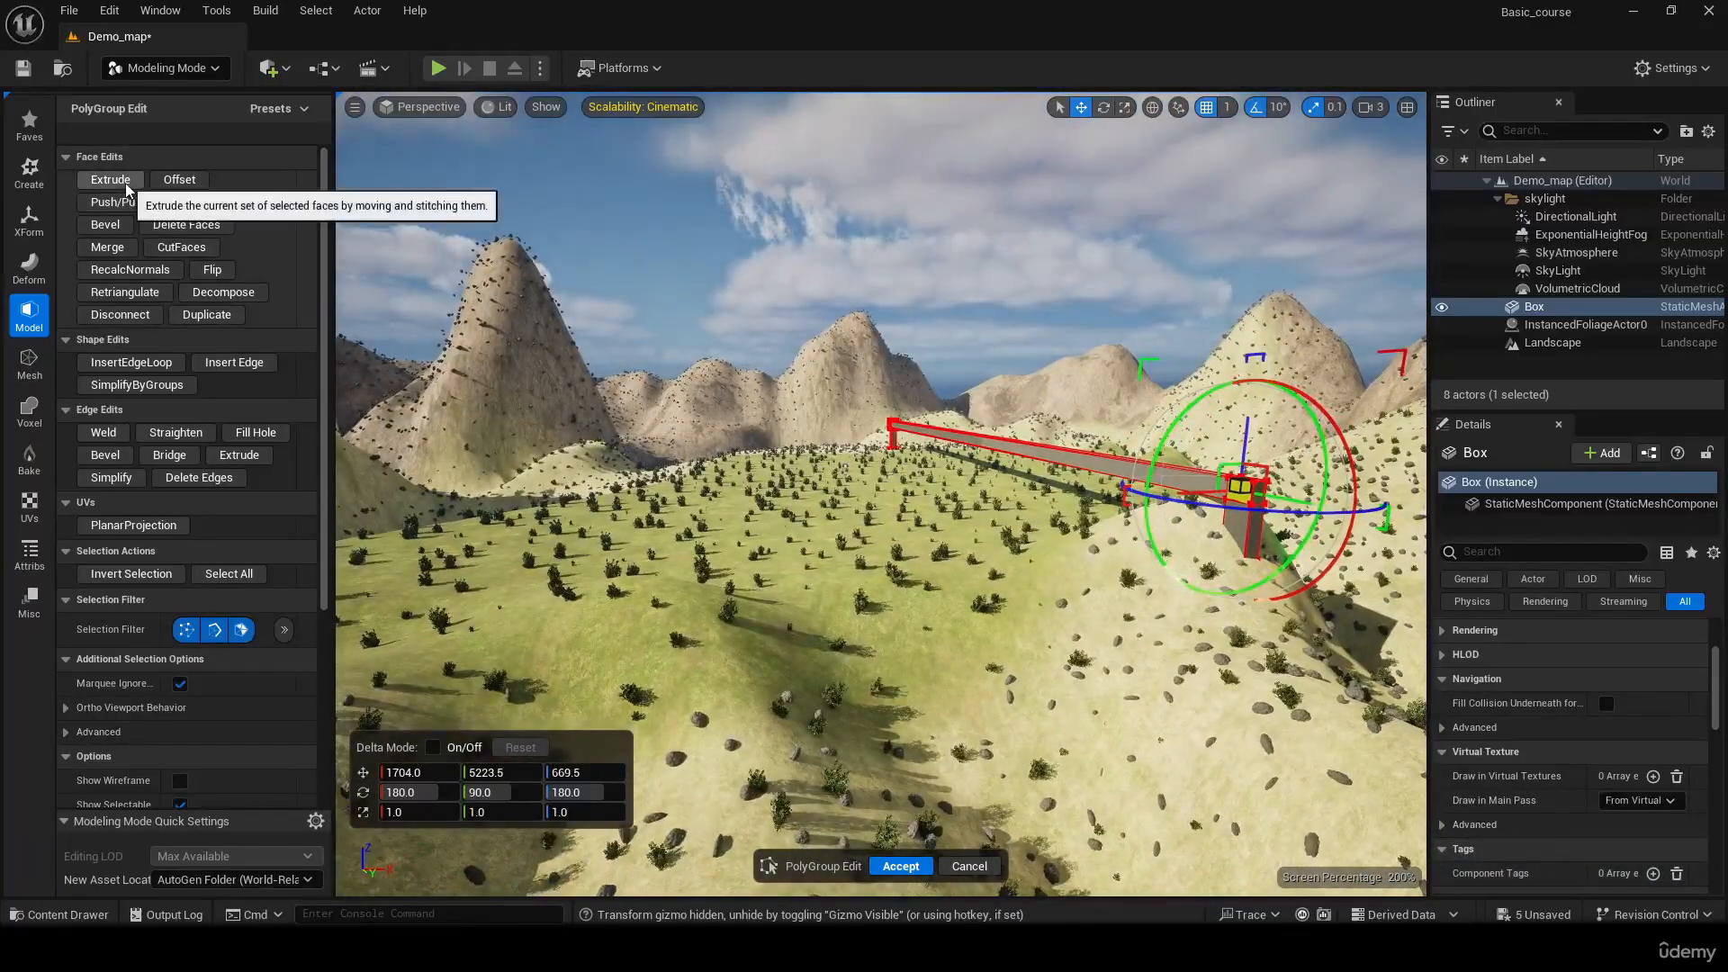
pyautogui.click(124, 183)
pyautogui.moveTo(724, 536); pyautogui.dragTo(540, 569, button='right')
pyautogui.click(674, 506)
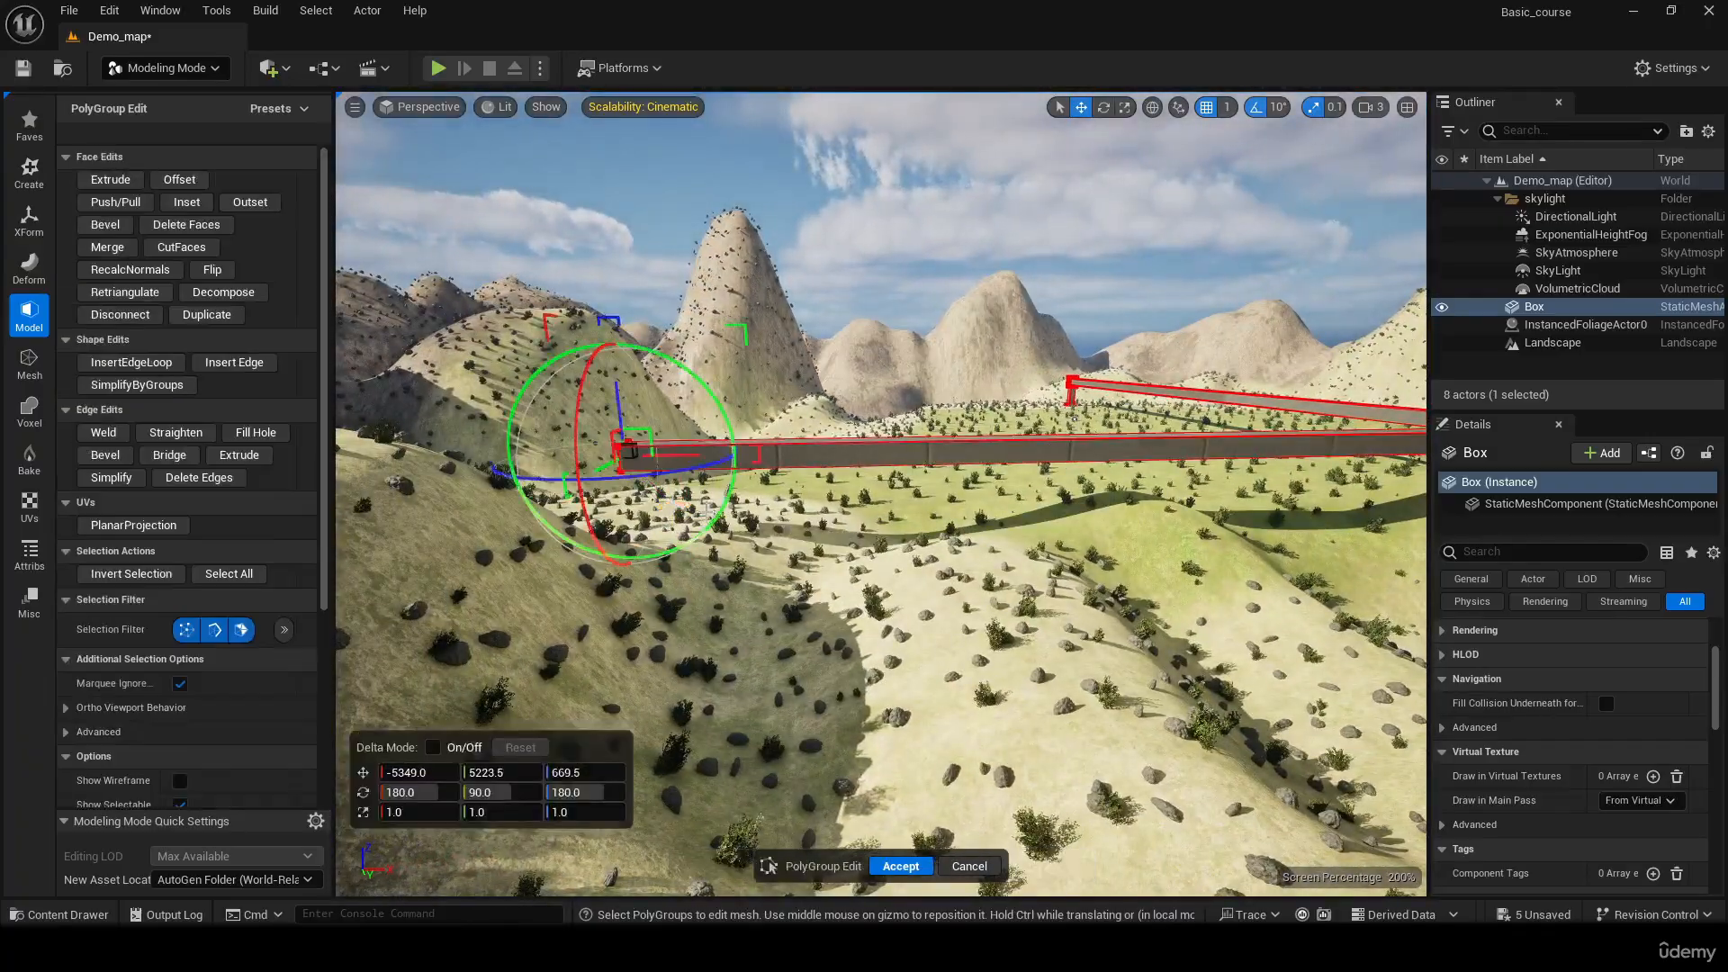
# Extrude the second beam's end face outward by a short segment
pyautogui.moveTo(674, 506); pyautogui.dragTo(644, 527, button='right')
pyautogui.click(111, 179)
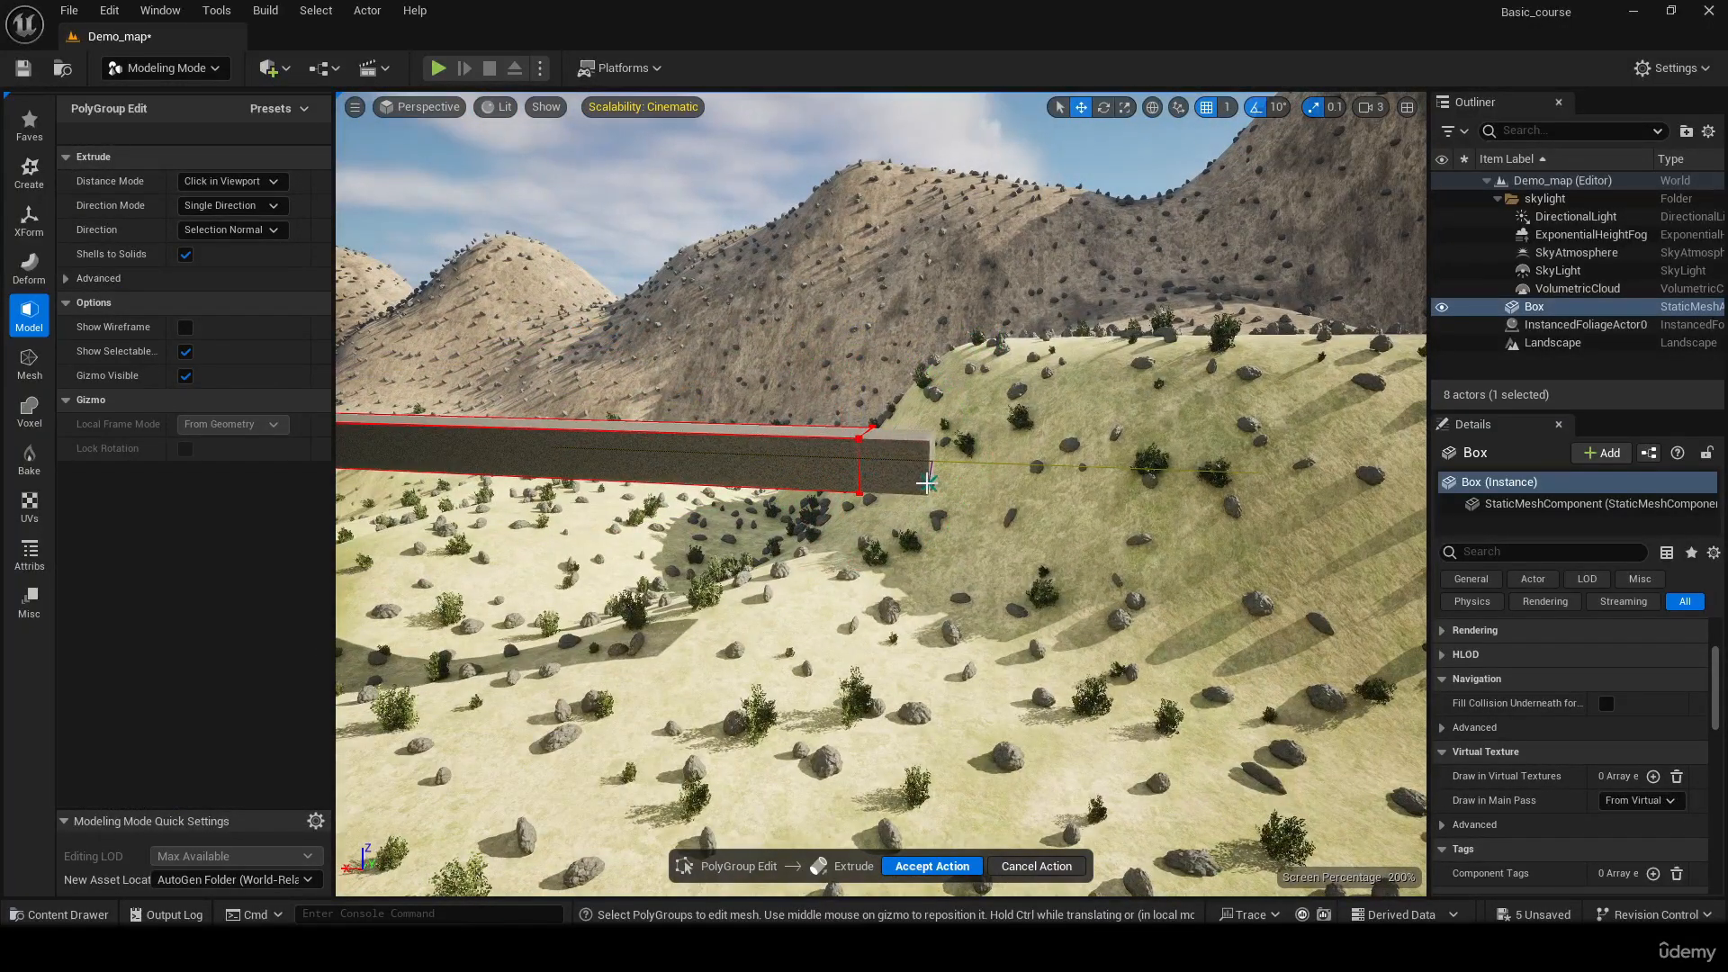
pyautogui.click(918, 482)
# Extrude the underside face of the second beam's end segment down into the ground as a third leg
pyautogui.moveTo(918, 482)
pyautogui.mouseDown(button='right')
pyautogui.moveTo(914, 580)
pyautogui.moveTo(913, 450)
pyautogui.mouseUp(button='right')
pyautogui.click(947, 195)
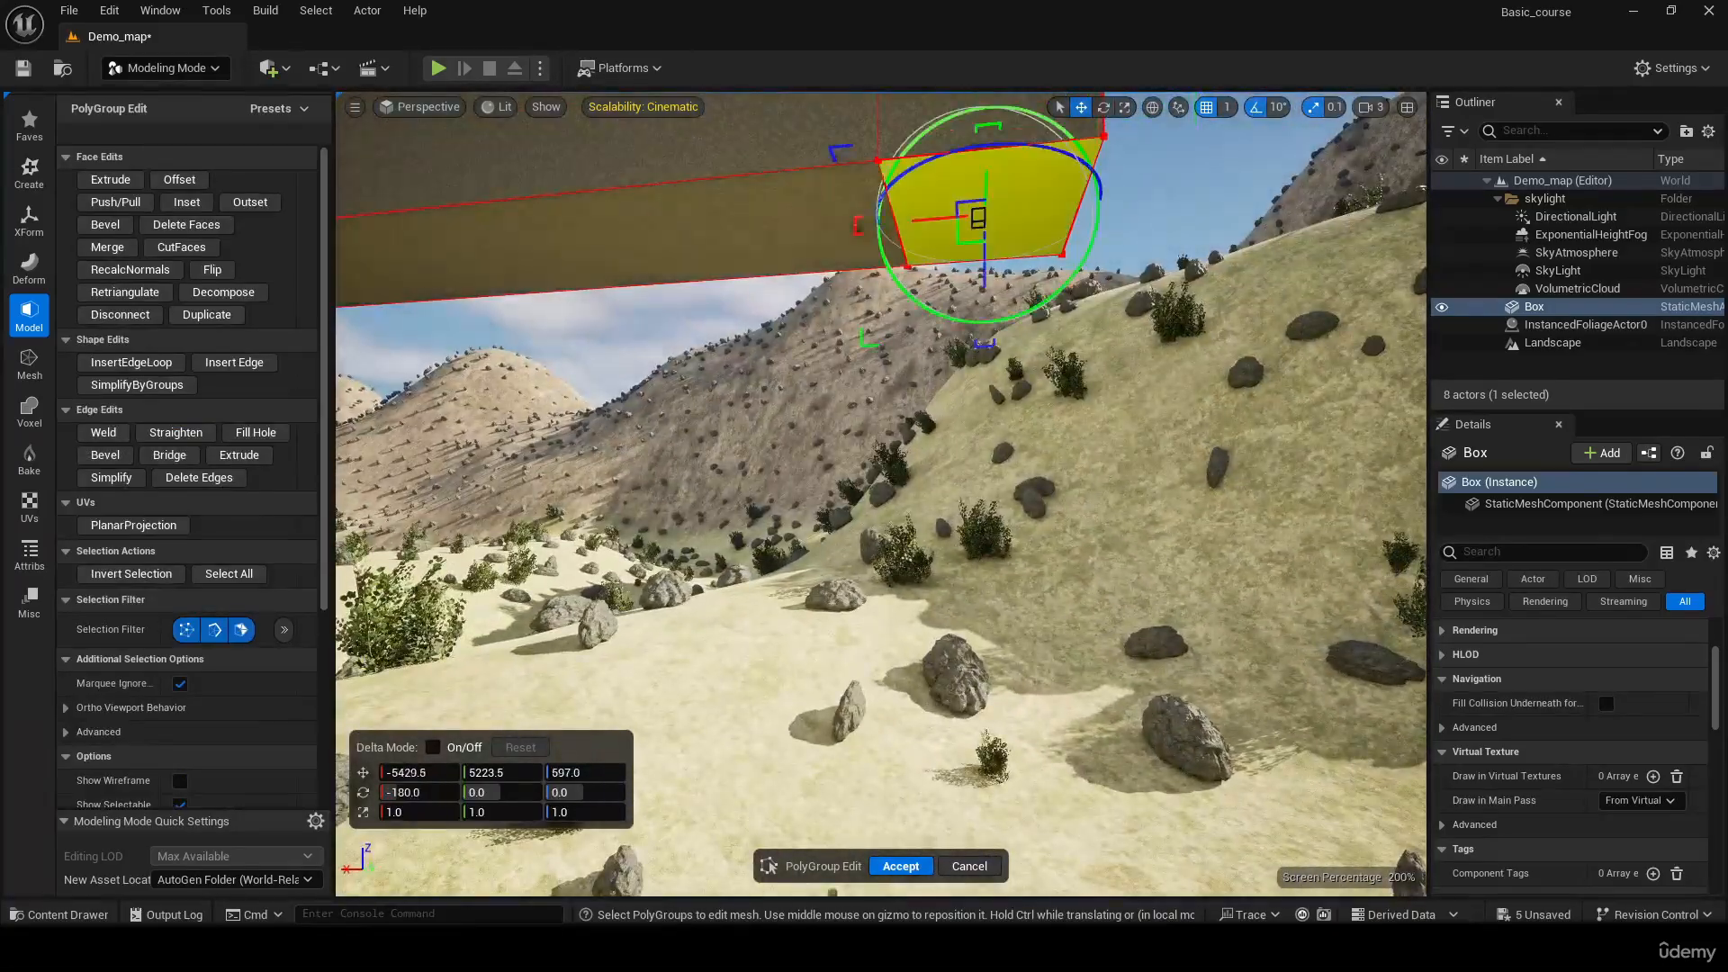
pyautogui.moveTo(918, 326); pyautogui.dragTo(918, 392, button='right')
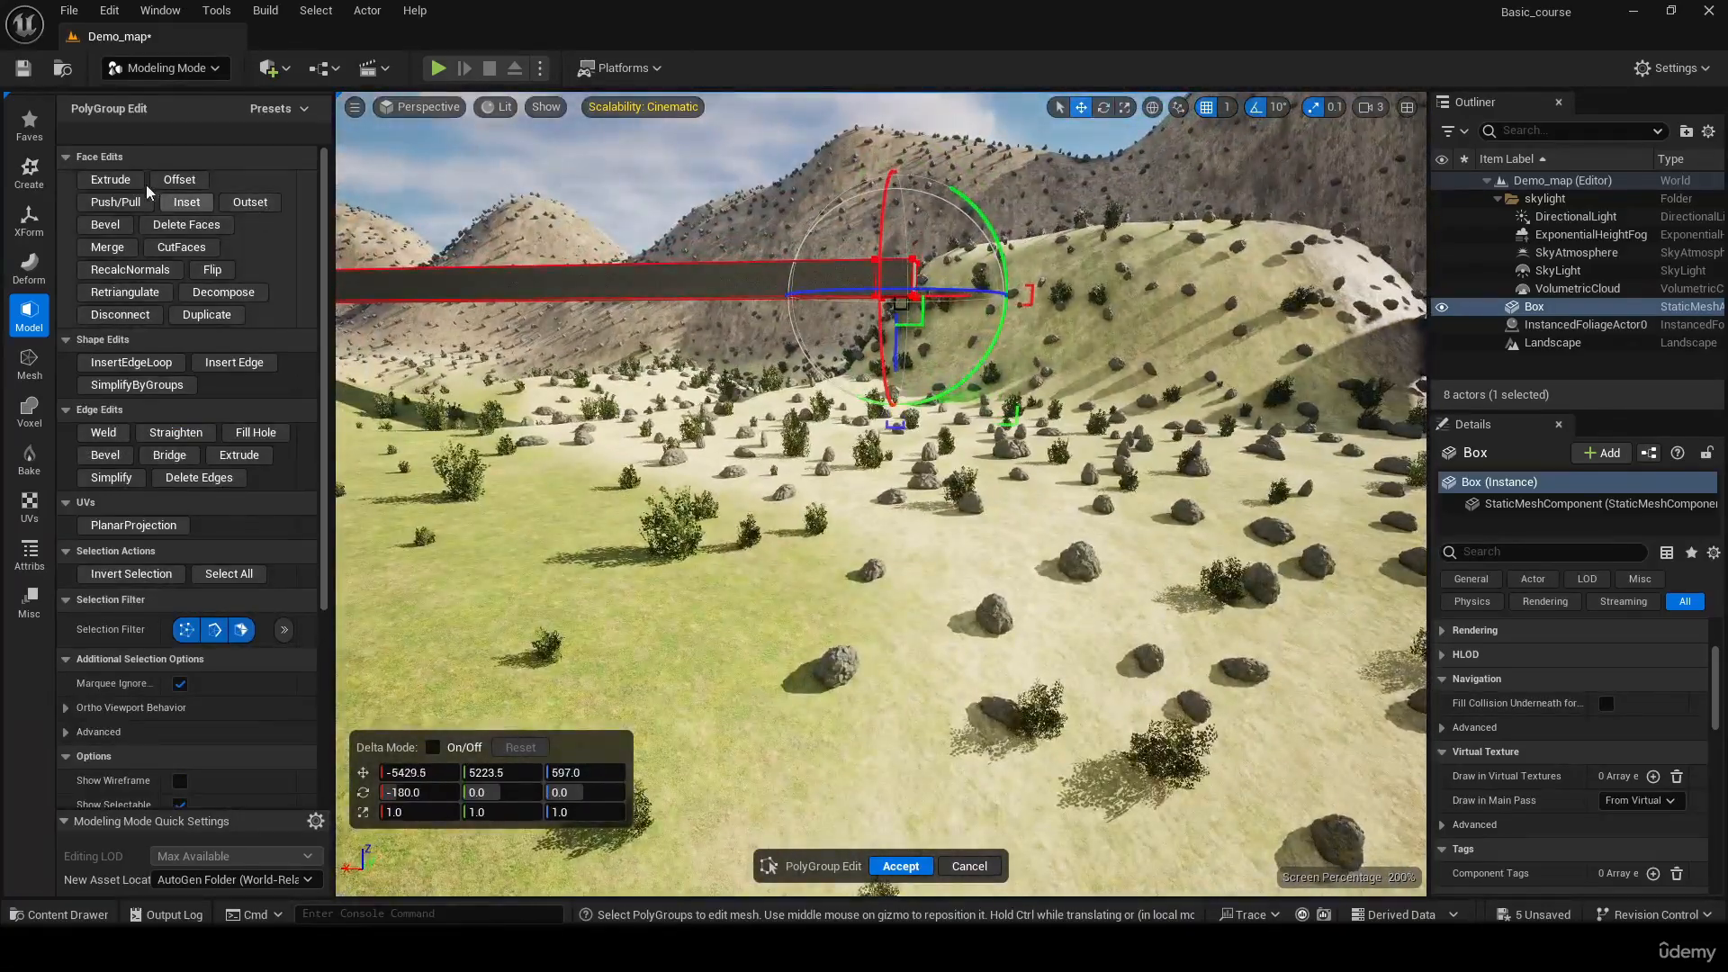
pyautogui.click(110, 180)
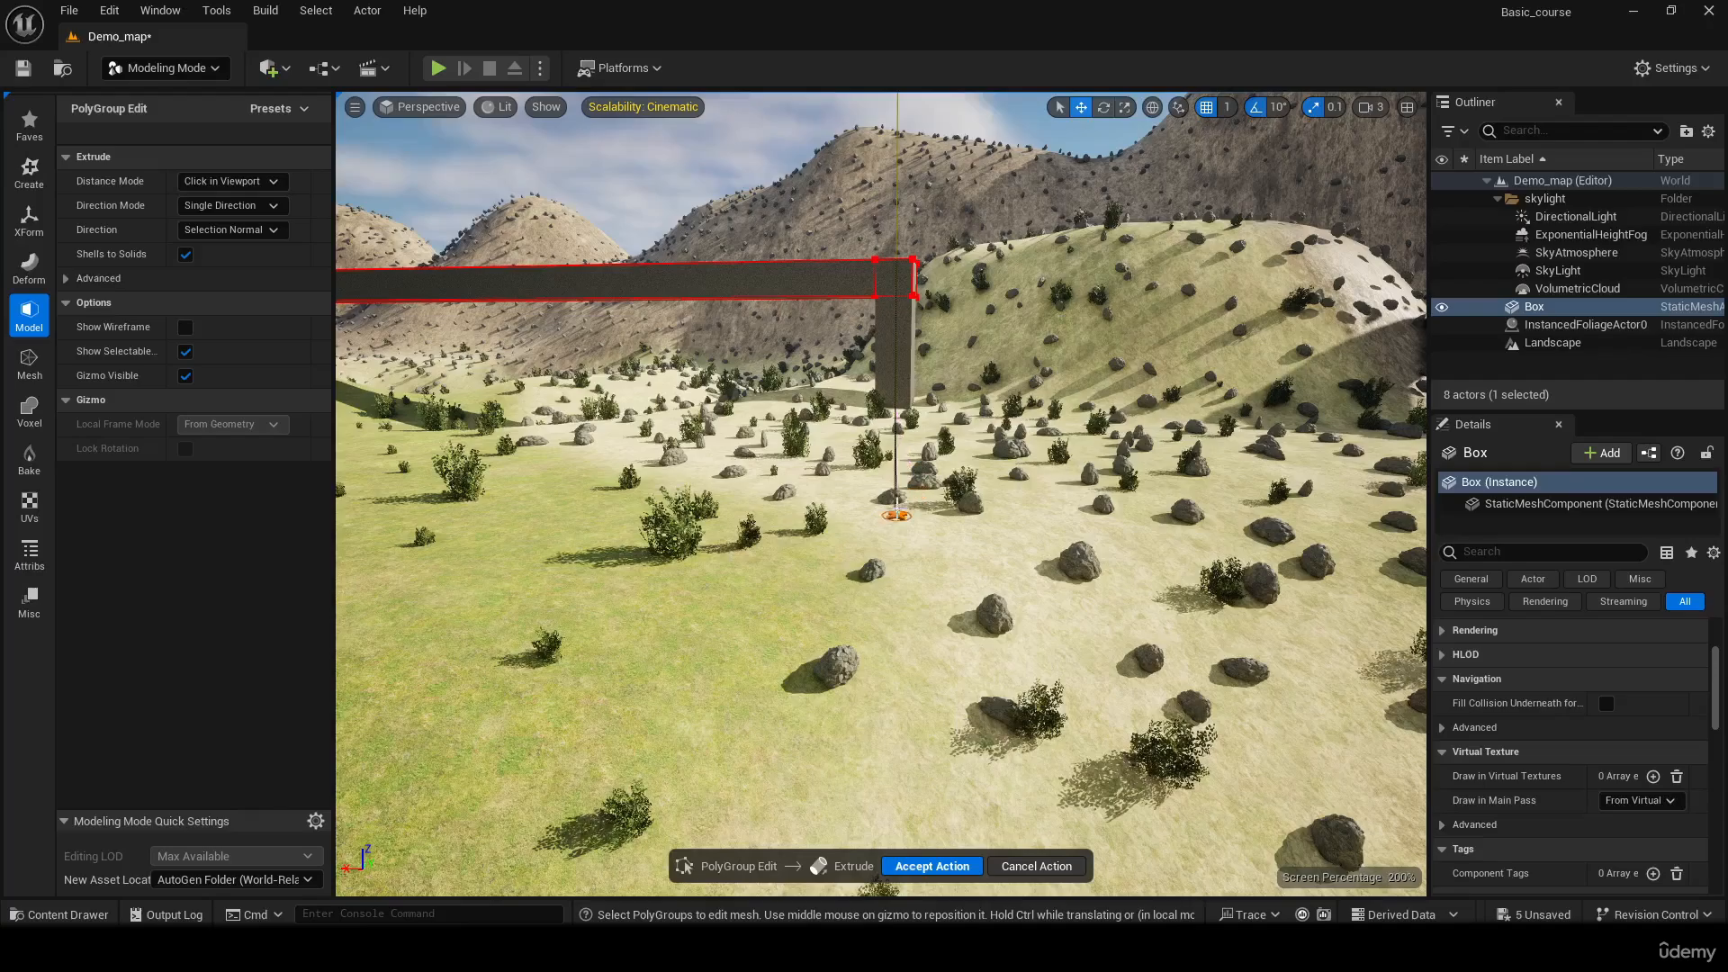
pyautogui.click(896, 511)
# Extrude the side face of the segment above the third leg into a long third beam, parallel to the first, reaching the mountainside
pyautogui.moveTo(896, 511); pyautogui.dragTo(890, 364, button='right')
pyautogui.click(1051, 399)
pyautogui.click(131, 183)
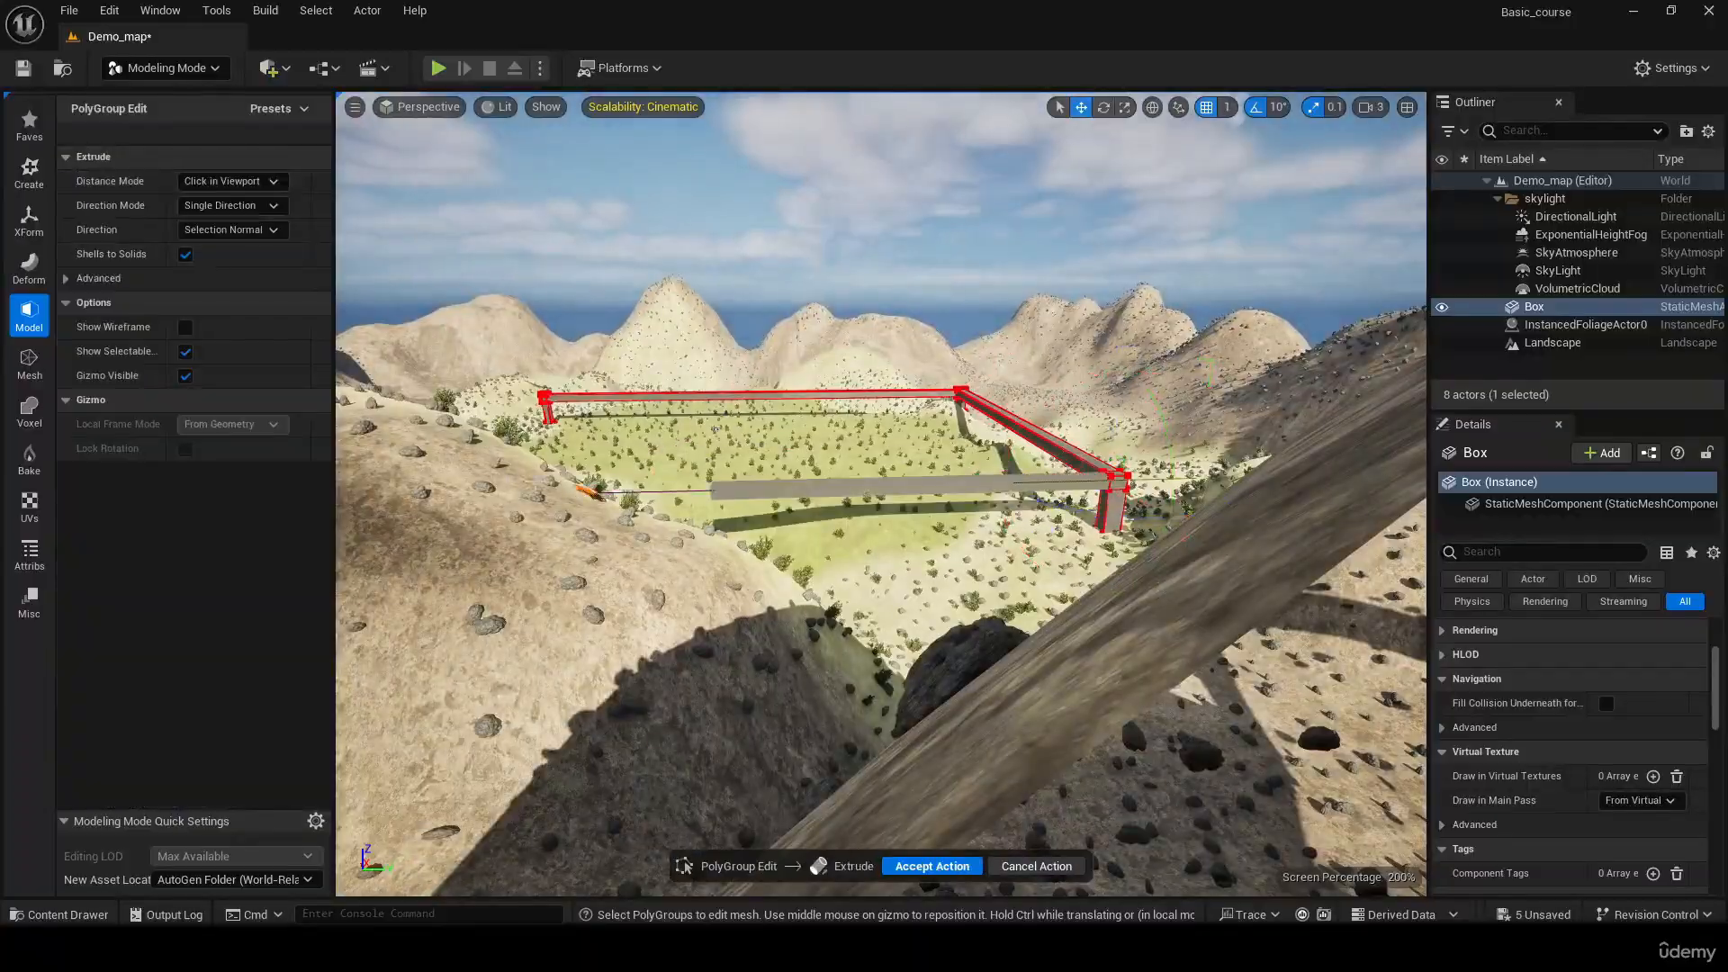
pyautogui.moveTo(715, 430); pyautogui.dragTo(810, 526, button='right')
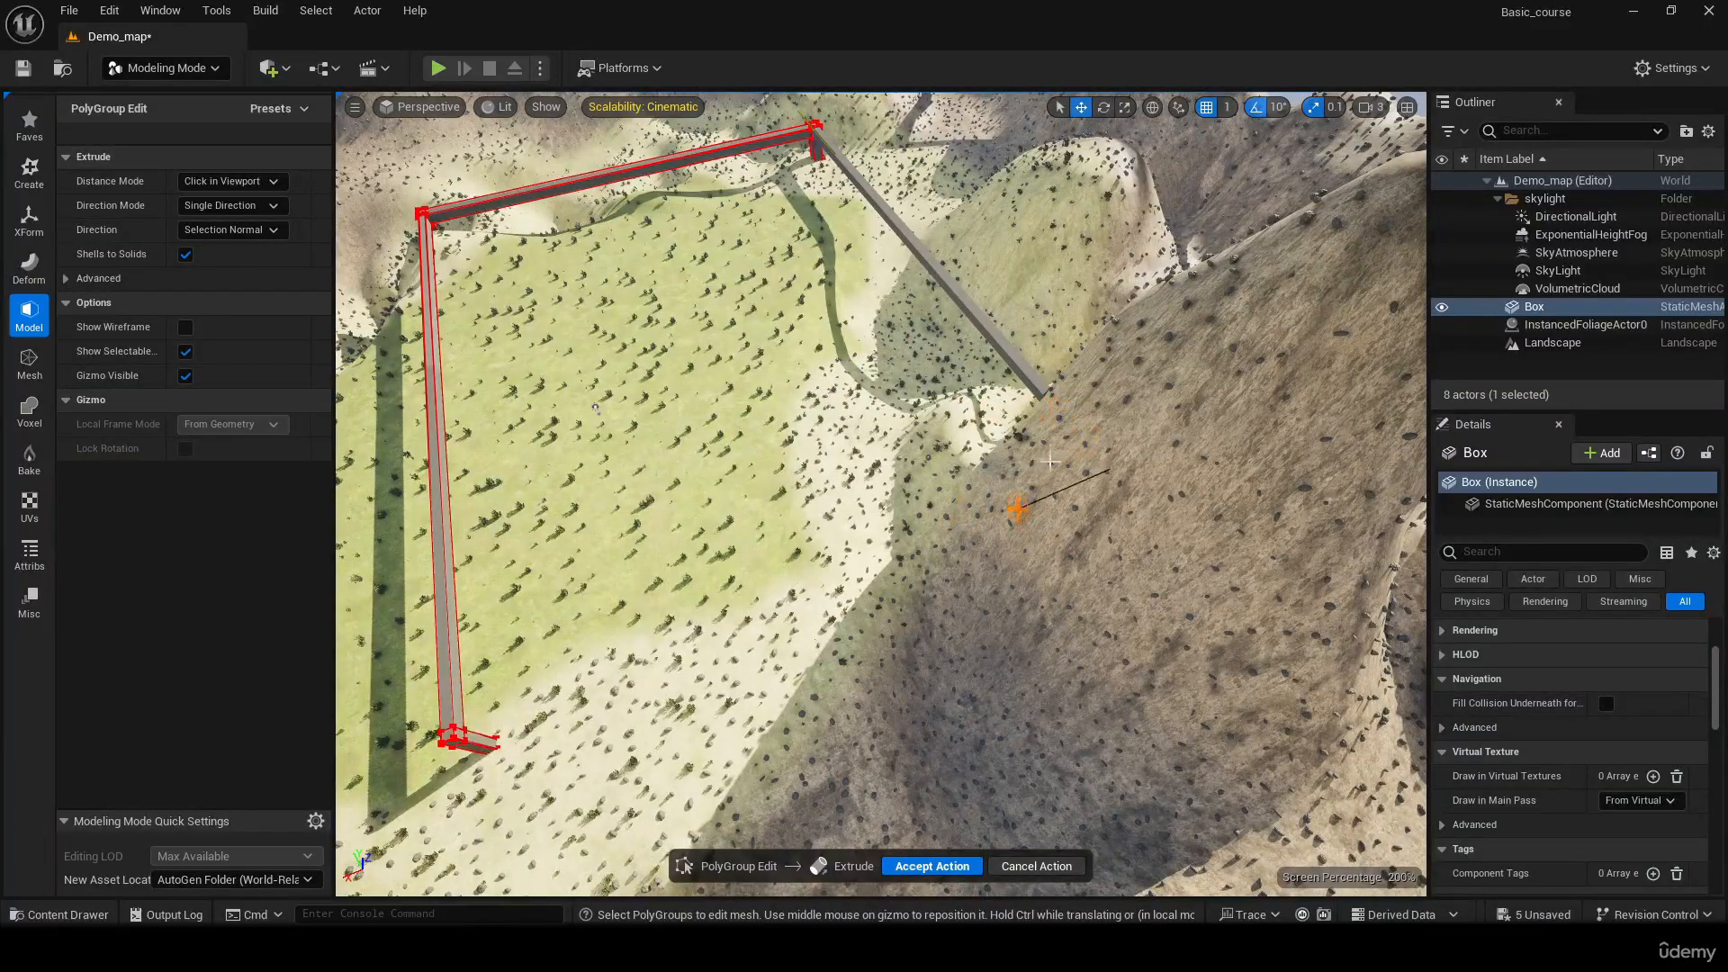
pyautogui.moveTo(1051, 460); pyautogui.dragTo(1222, 468, button='right')
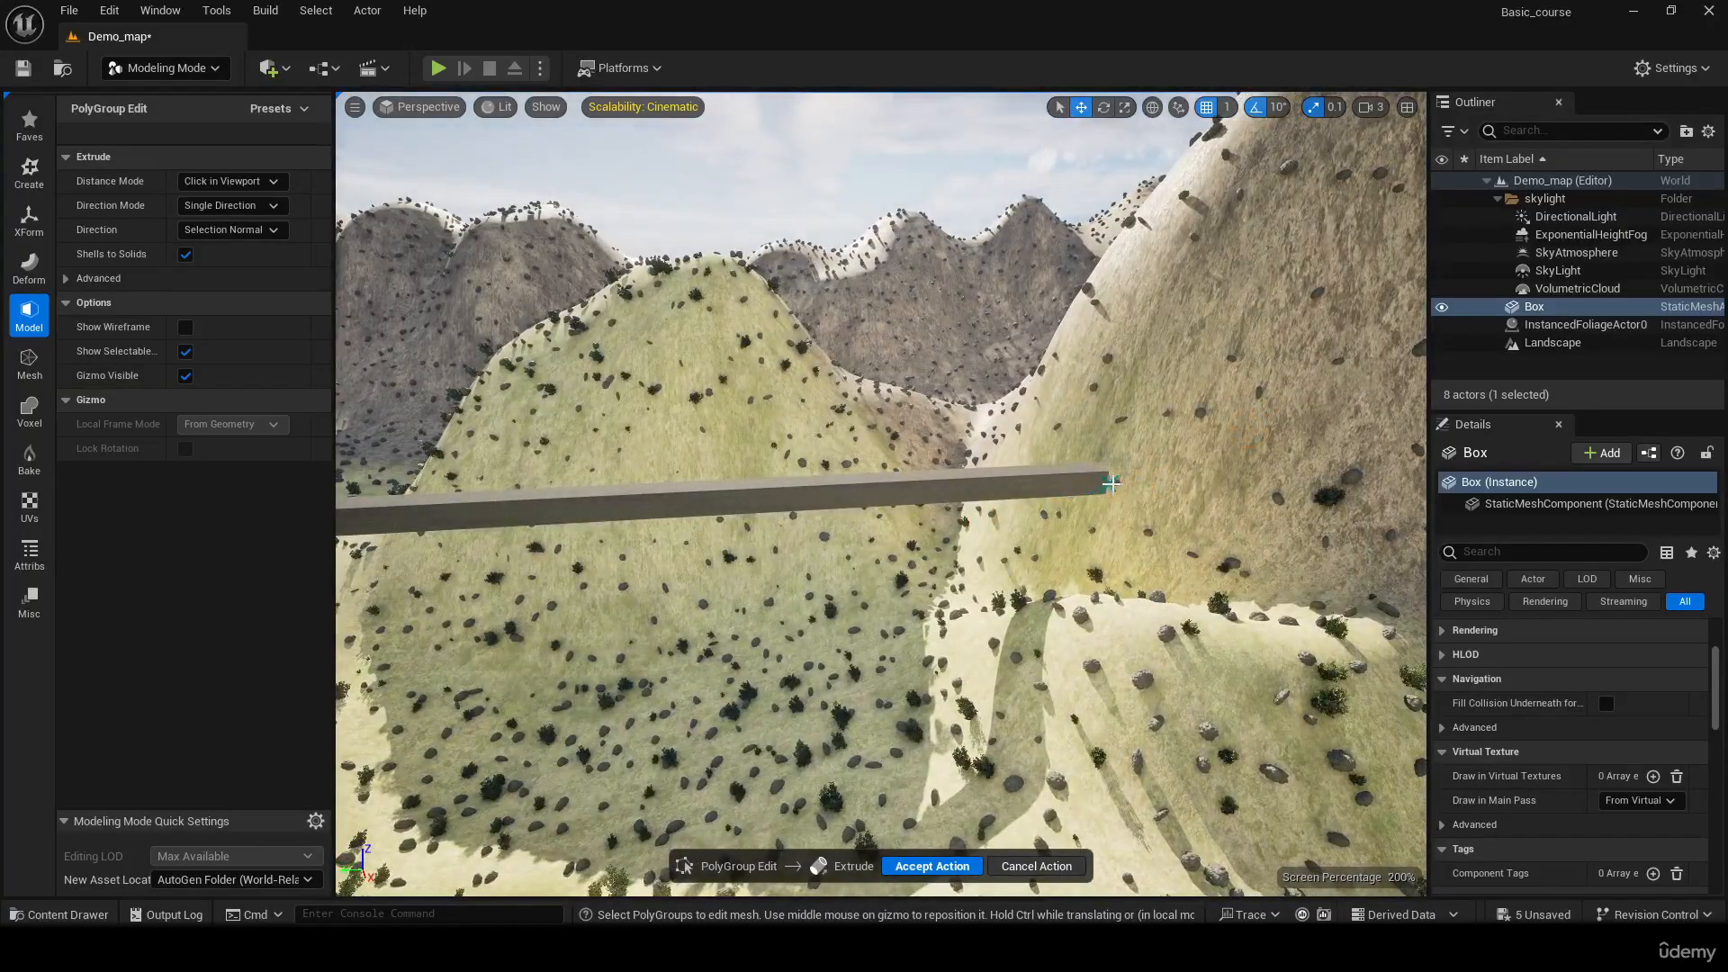
pyautogui.click(1141, 482)
# Extrude the third beam's inner side face across the grass to the first beam, to about X 1703, forming a flat roof slab
pyautogui.moveTo(1141, 482); pyautogui.dragTo(1078, 543, button='right')
pyautogui.click(746, 442)
pyautogui.moveTo(658, 405); pyautogui.dragTo(846, 535, button='right')
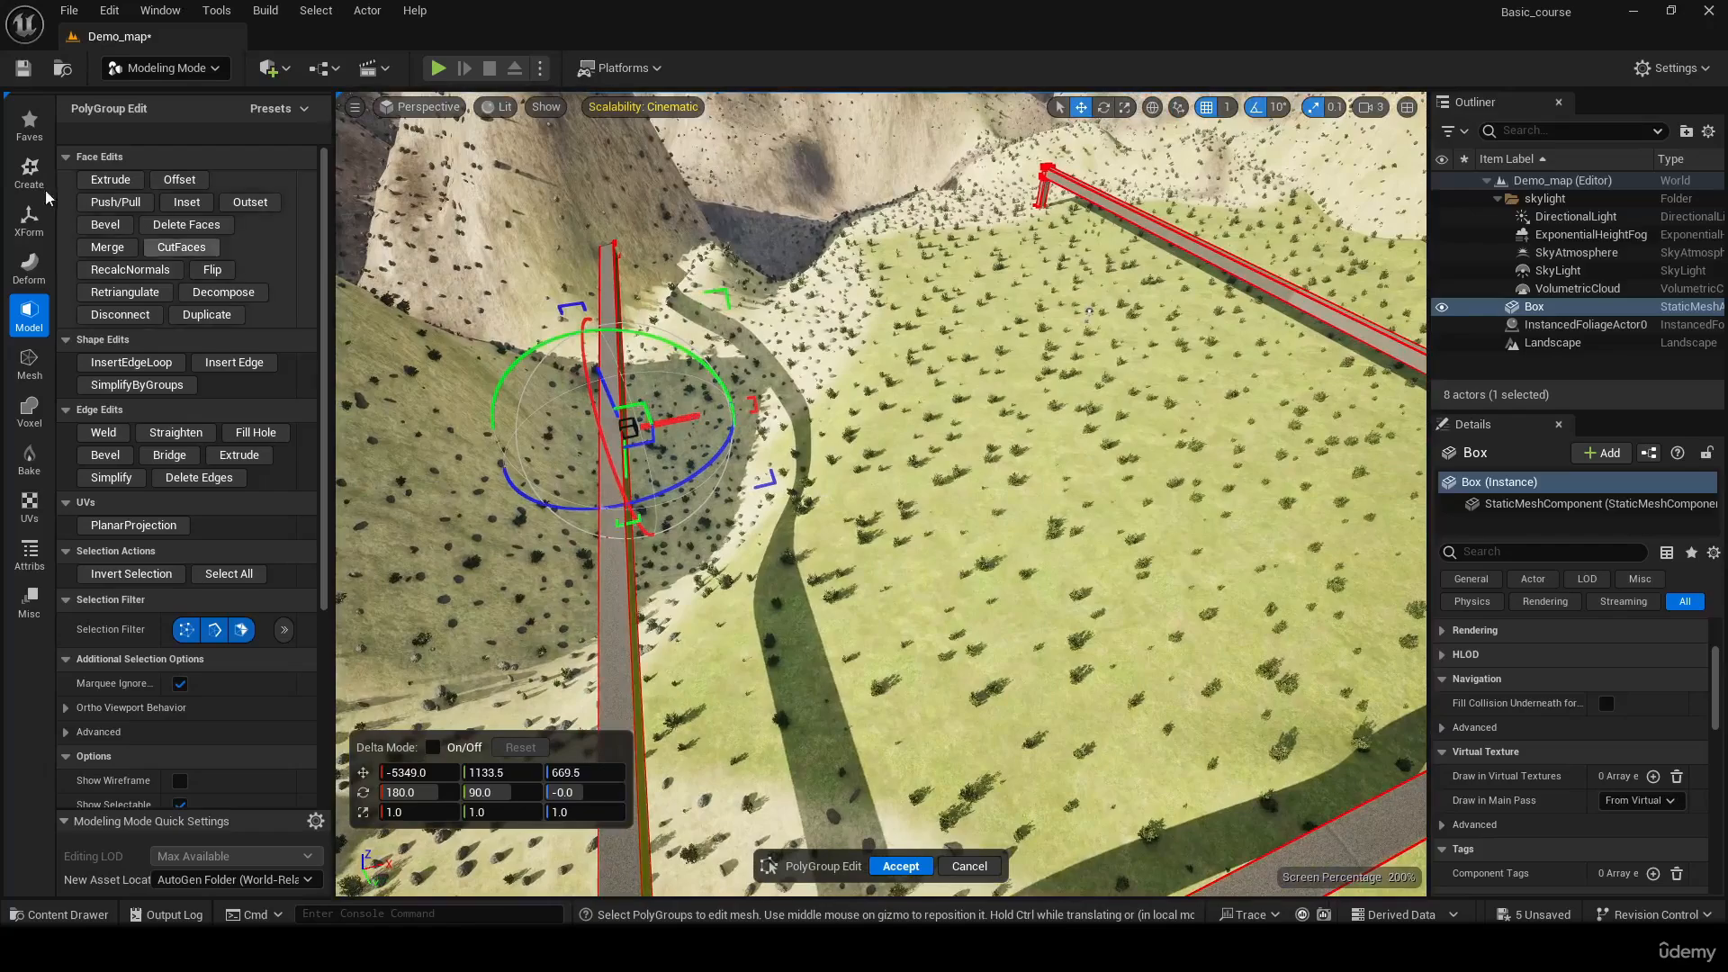
pyautogui.click(110, 179)
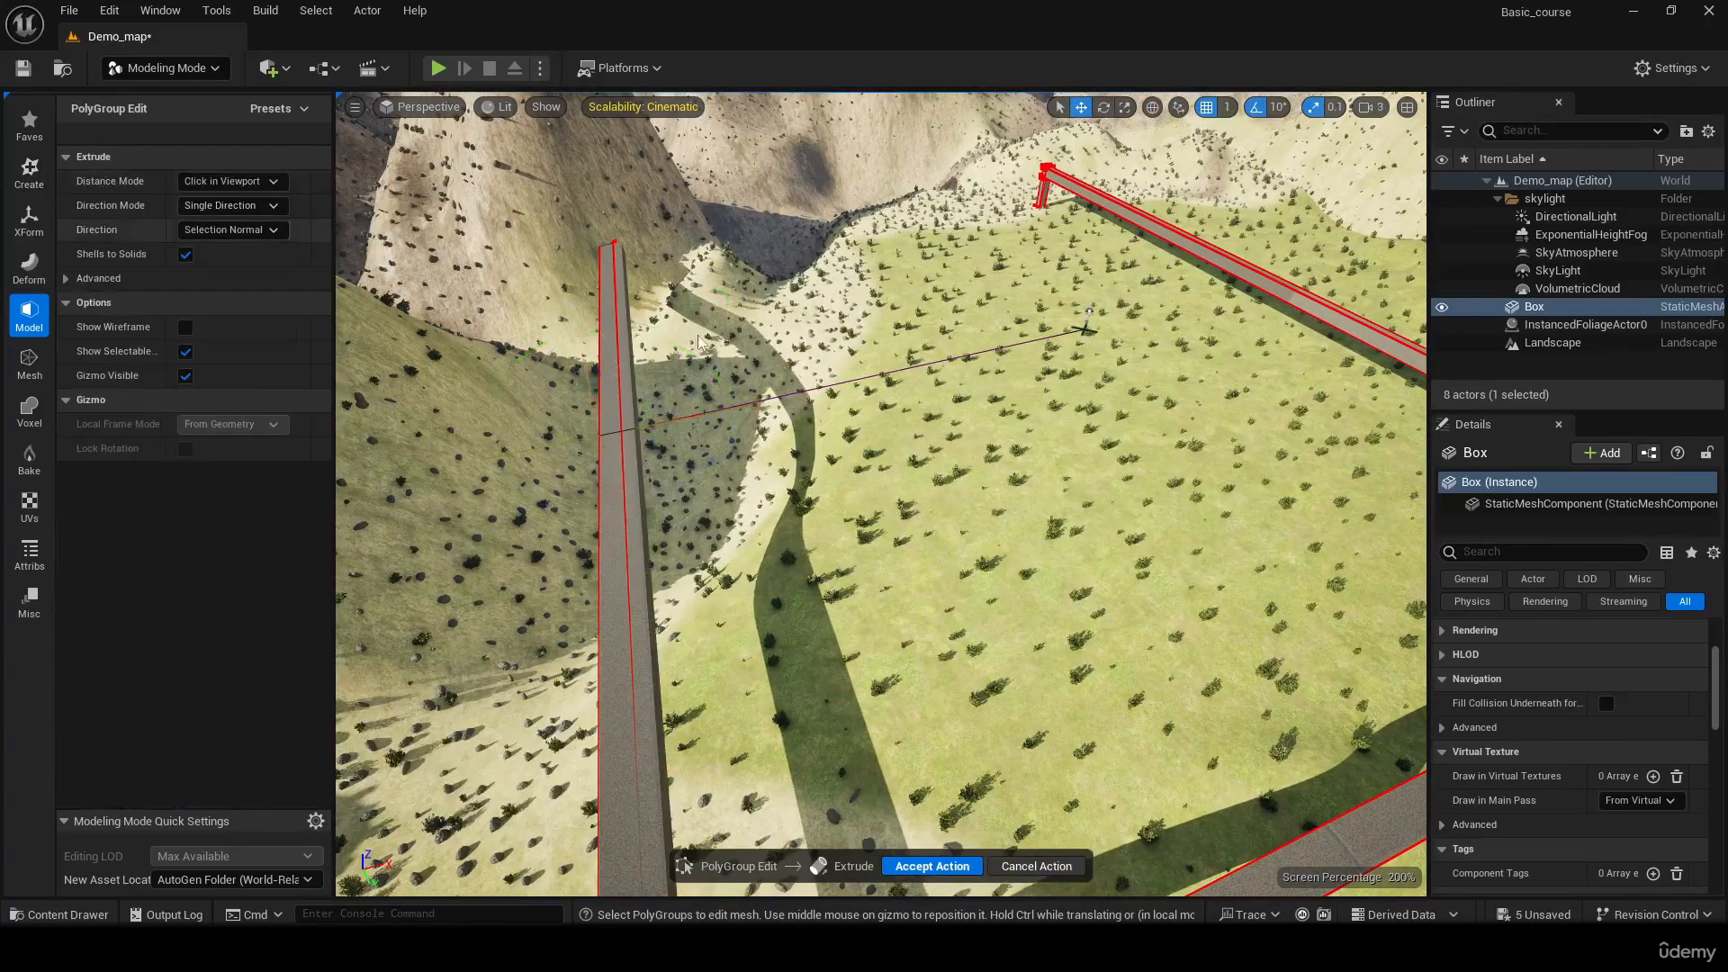
pyautogui.moveTo(897, 295); pyautogui.dragTo(841, 241, button='right')
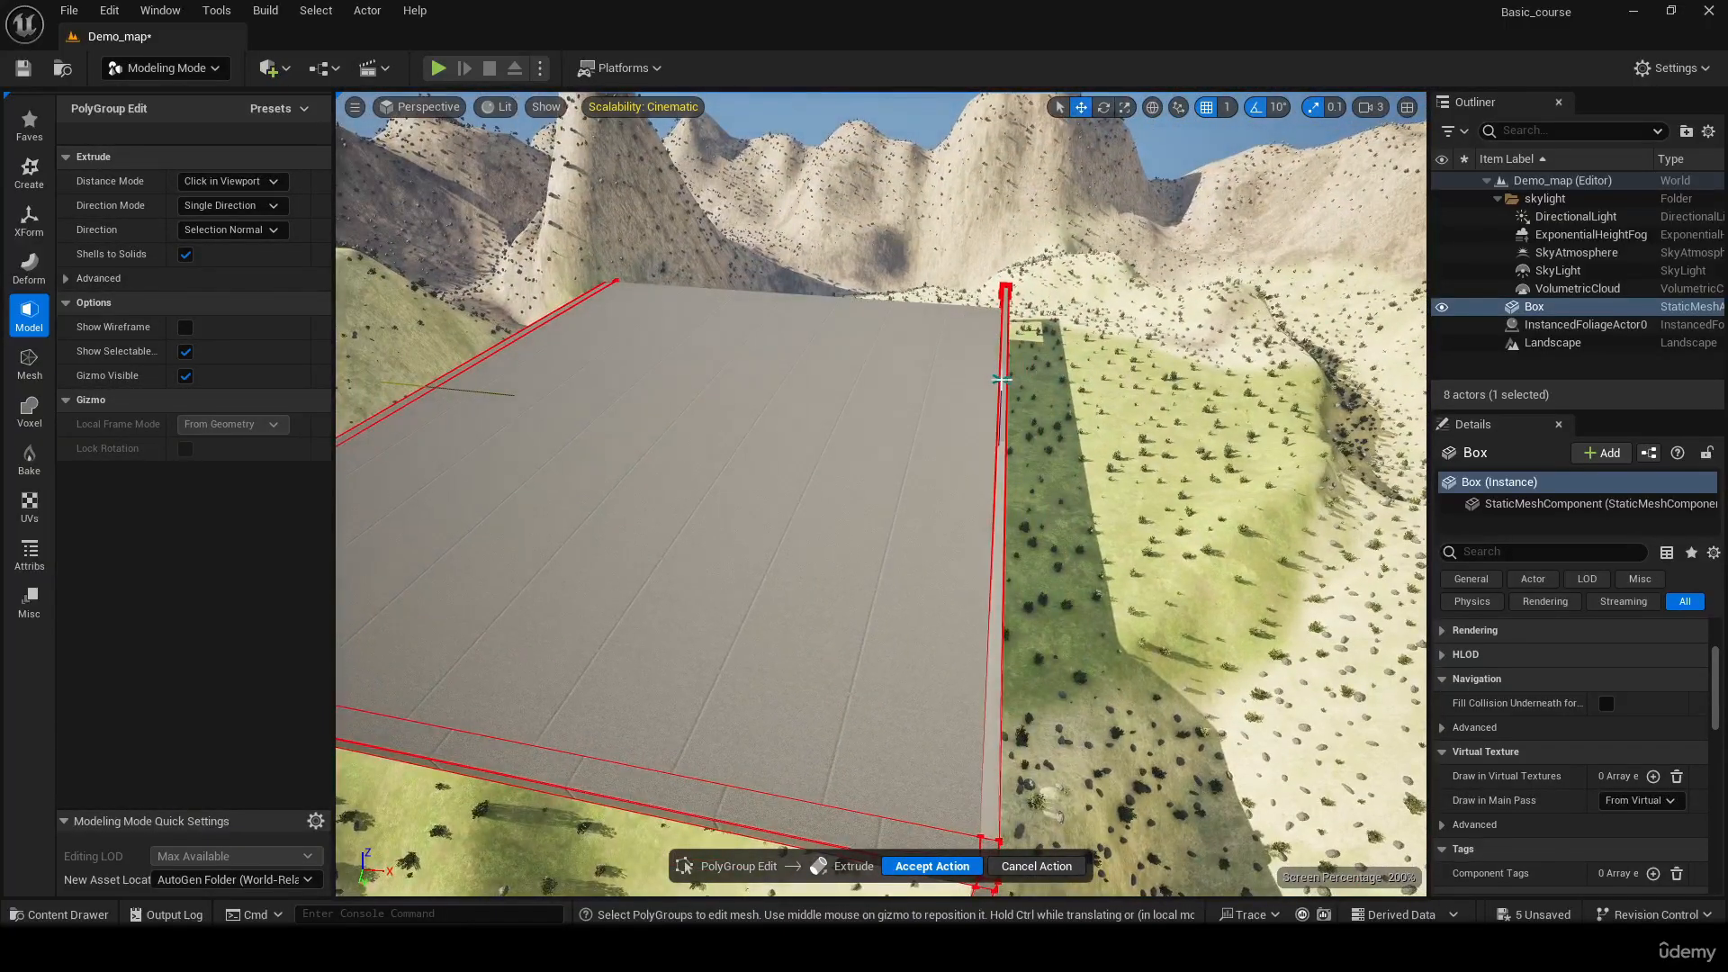
pyautogui.click(1001, 380)
# Try to shift the end face above the leg at the first beam's protruding end along Y to about -3781
pyautogui.moveTo(1001, 379); pyautogui.dragTo(472, 330, button='right')
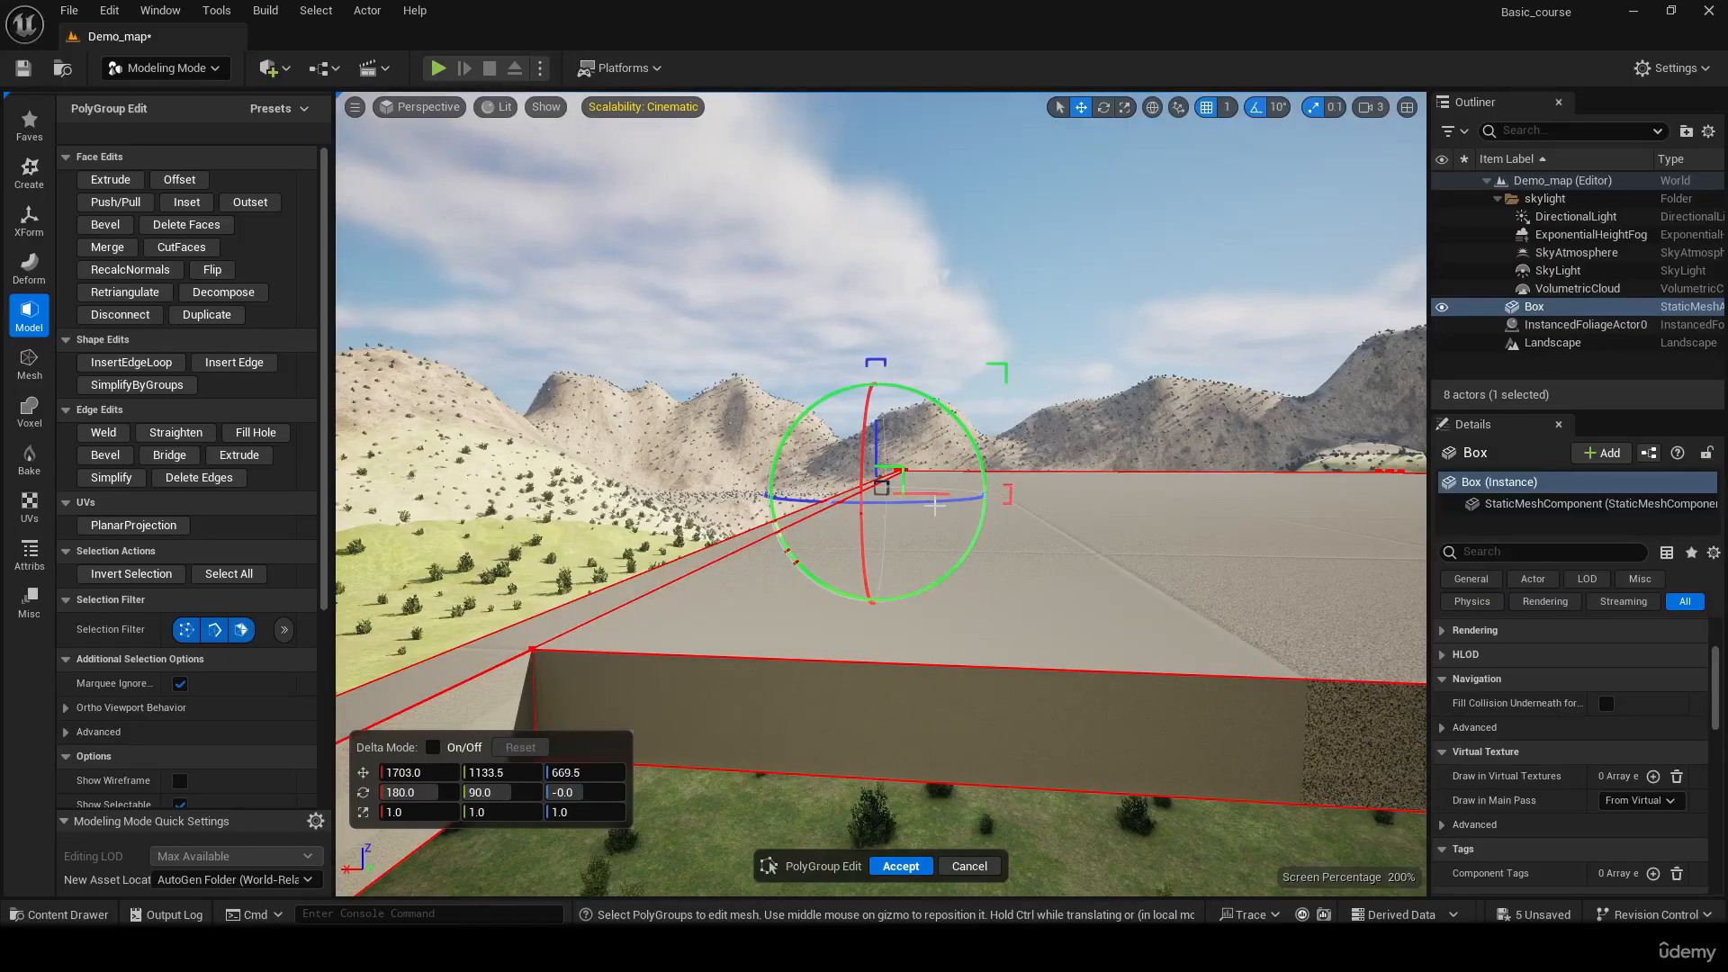
pyautogui.moveTo(882, 495); pyautogui.dragTo(996, 500, button='right')
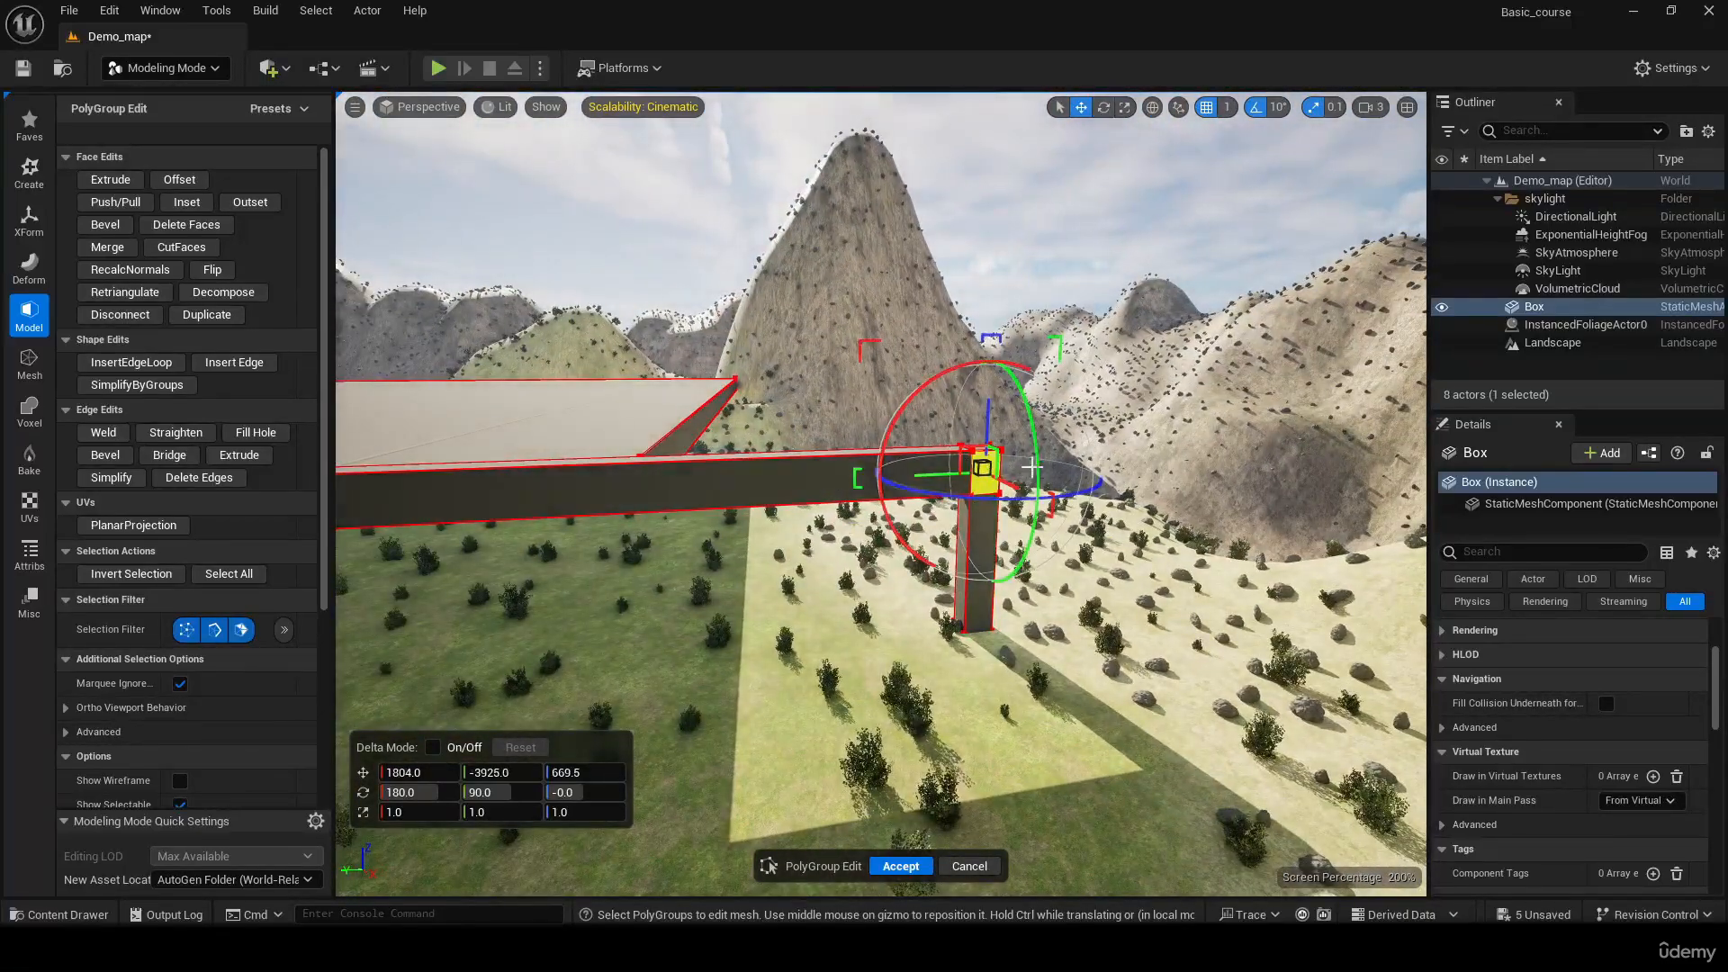
pyautogui.moveTo(1051, 534); pyautogui.dragTo(995, 555, button='right')
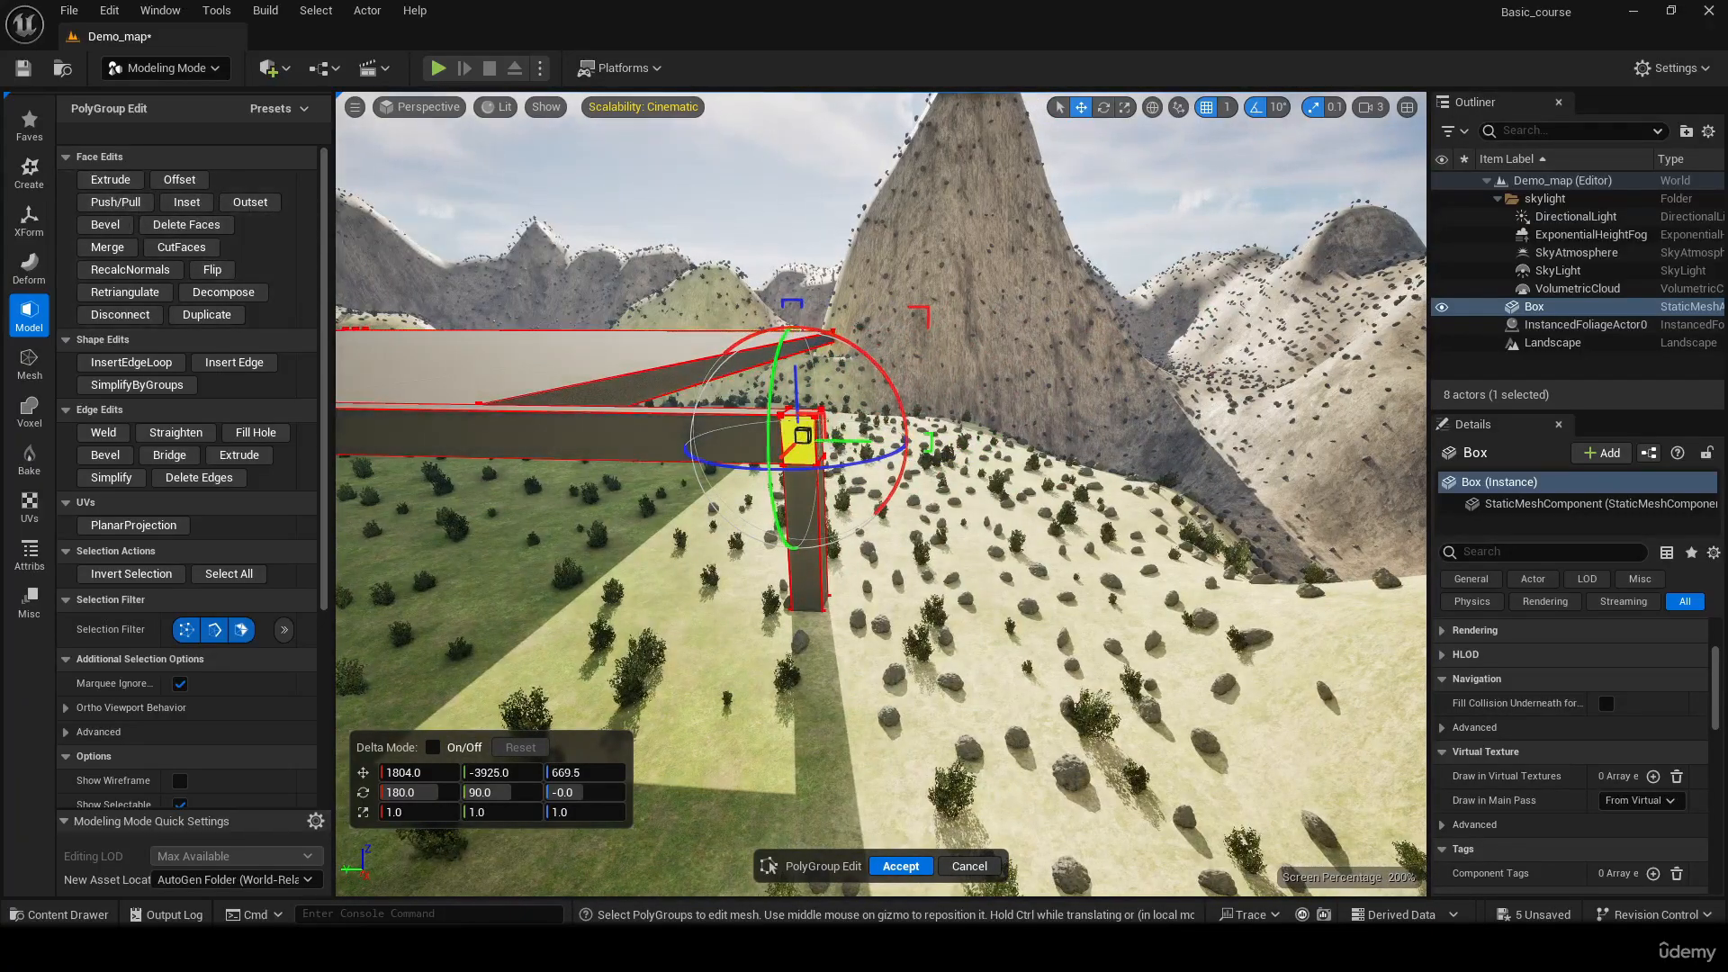
pyautogui.moveTo(839, 358); pyautogui.dragTo(733, 363, button='right')
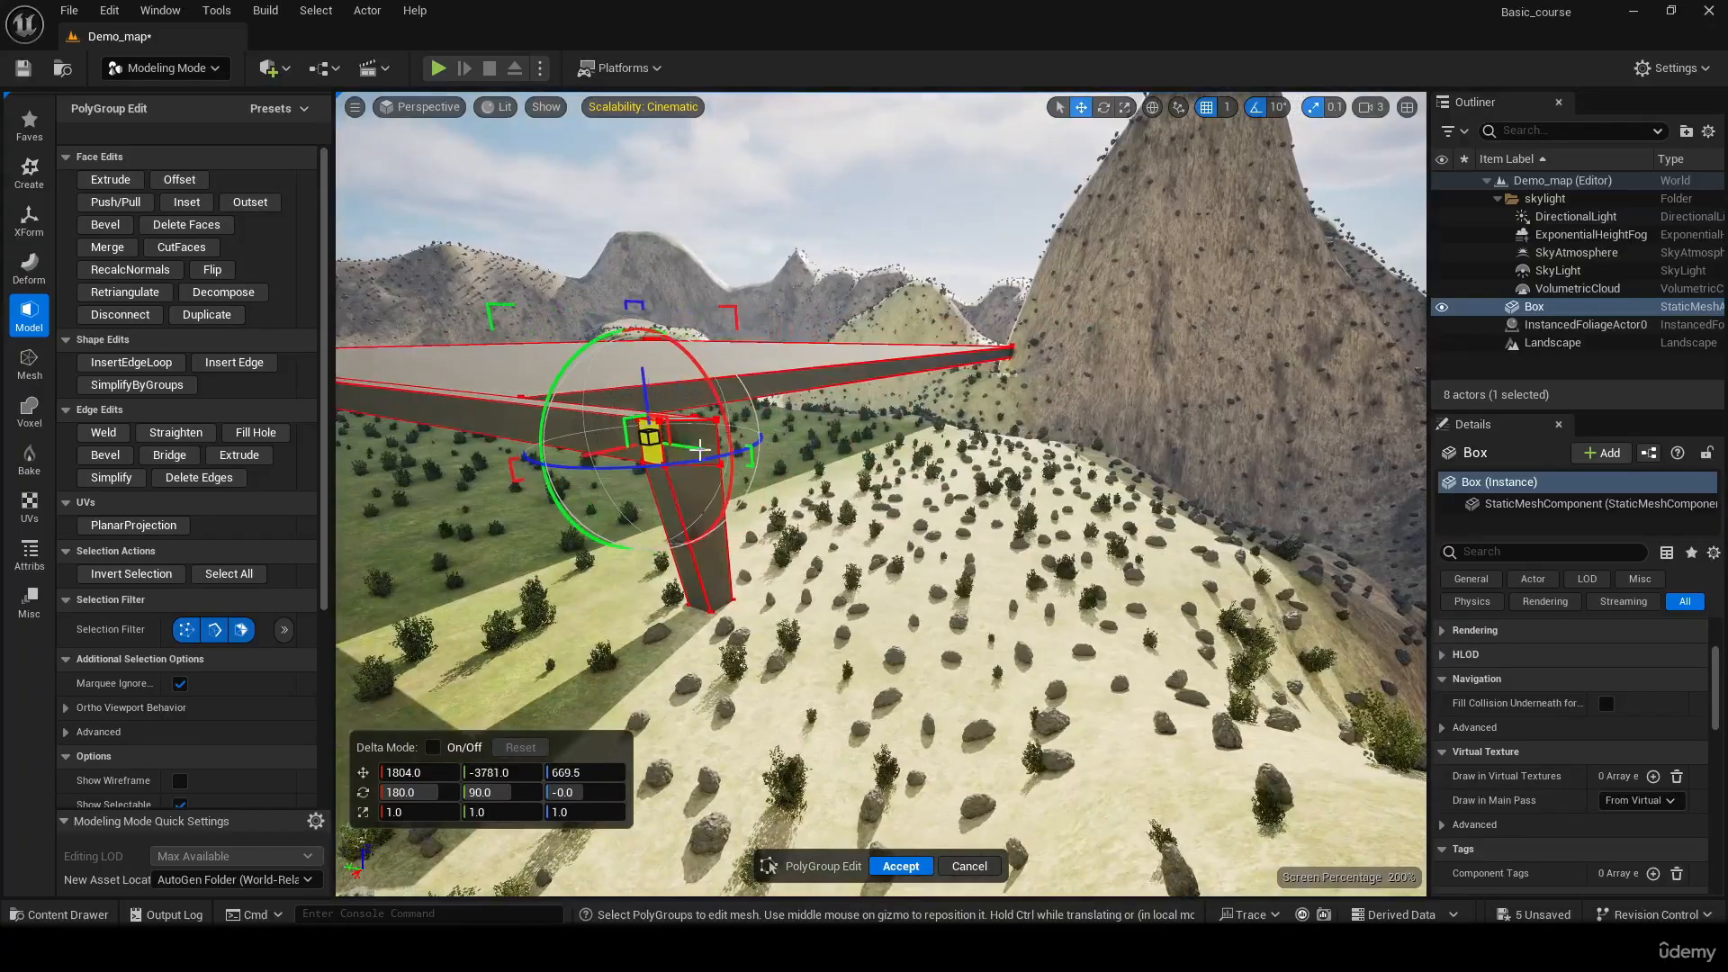
pyautogui.hotkey('ctrl', 'z')
# Select the side faces of the leg at the first beam's protruding end together with the corner faces above it
pyautogui.moveTo(802, 424)
pyautogui.mouseDown(button='right')
pyautogui.moveTo(756, 441)
pyautogui.moveTo(802, 424)
pyautogui.mouseUp(button='right')
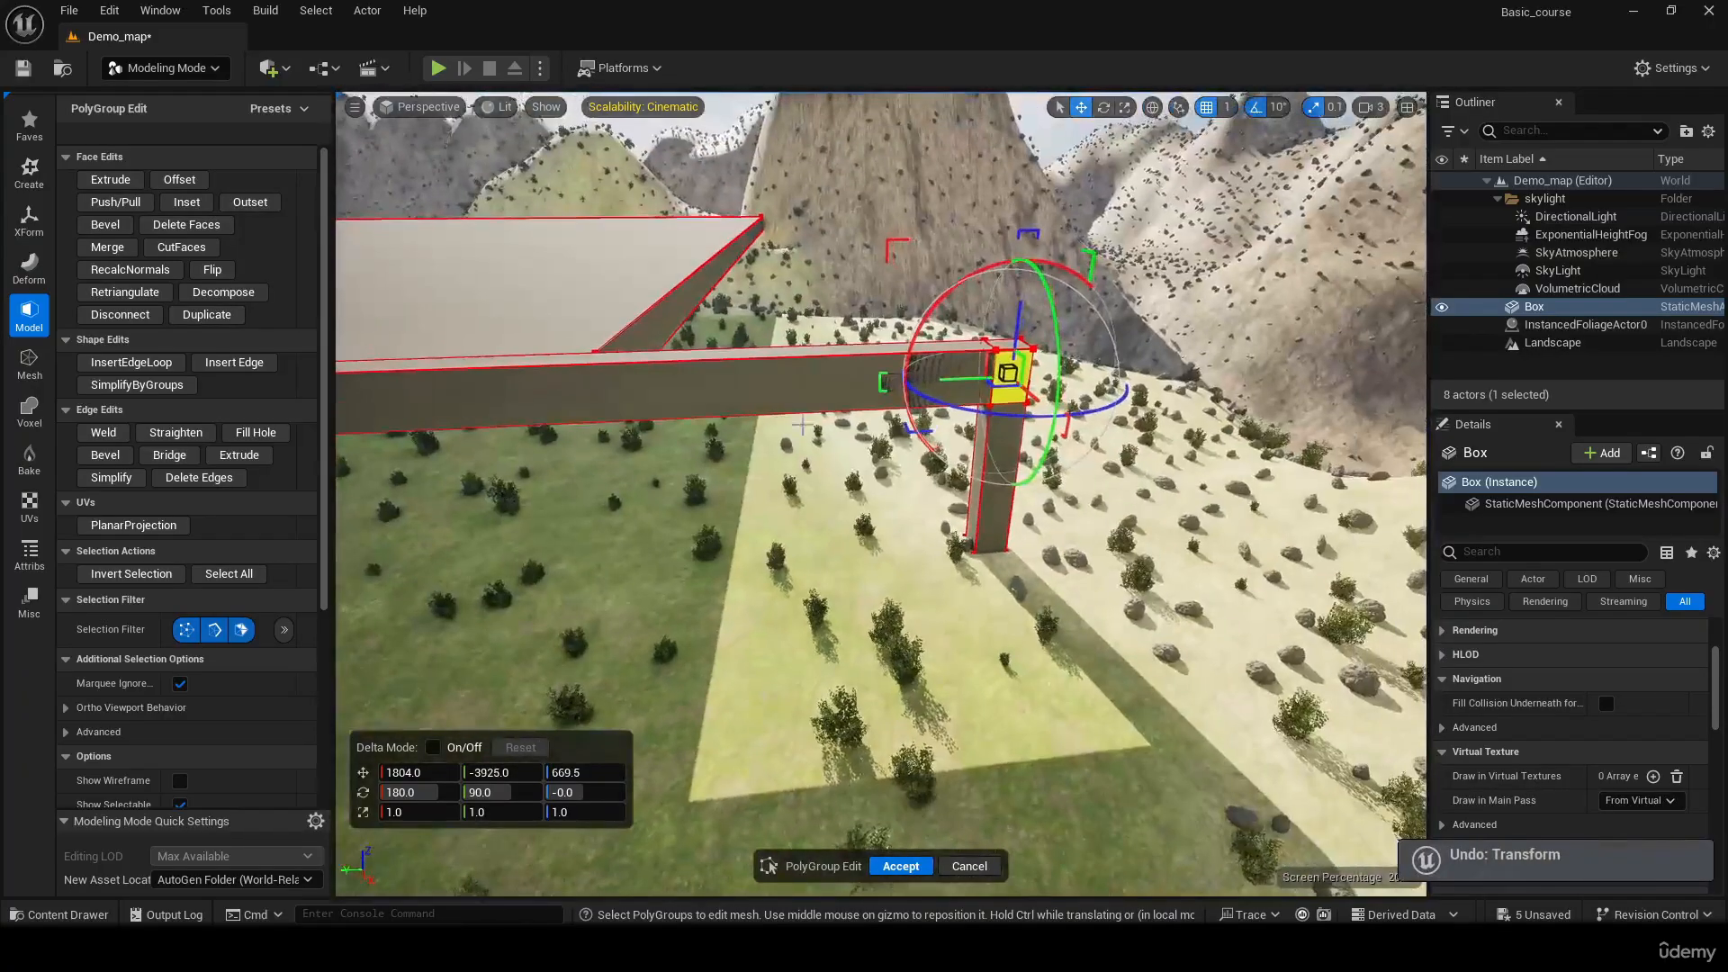
pyautogui.middleClick(975, 506)
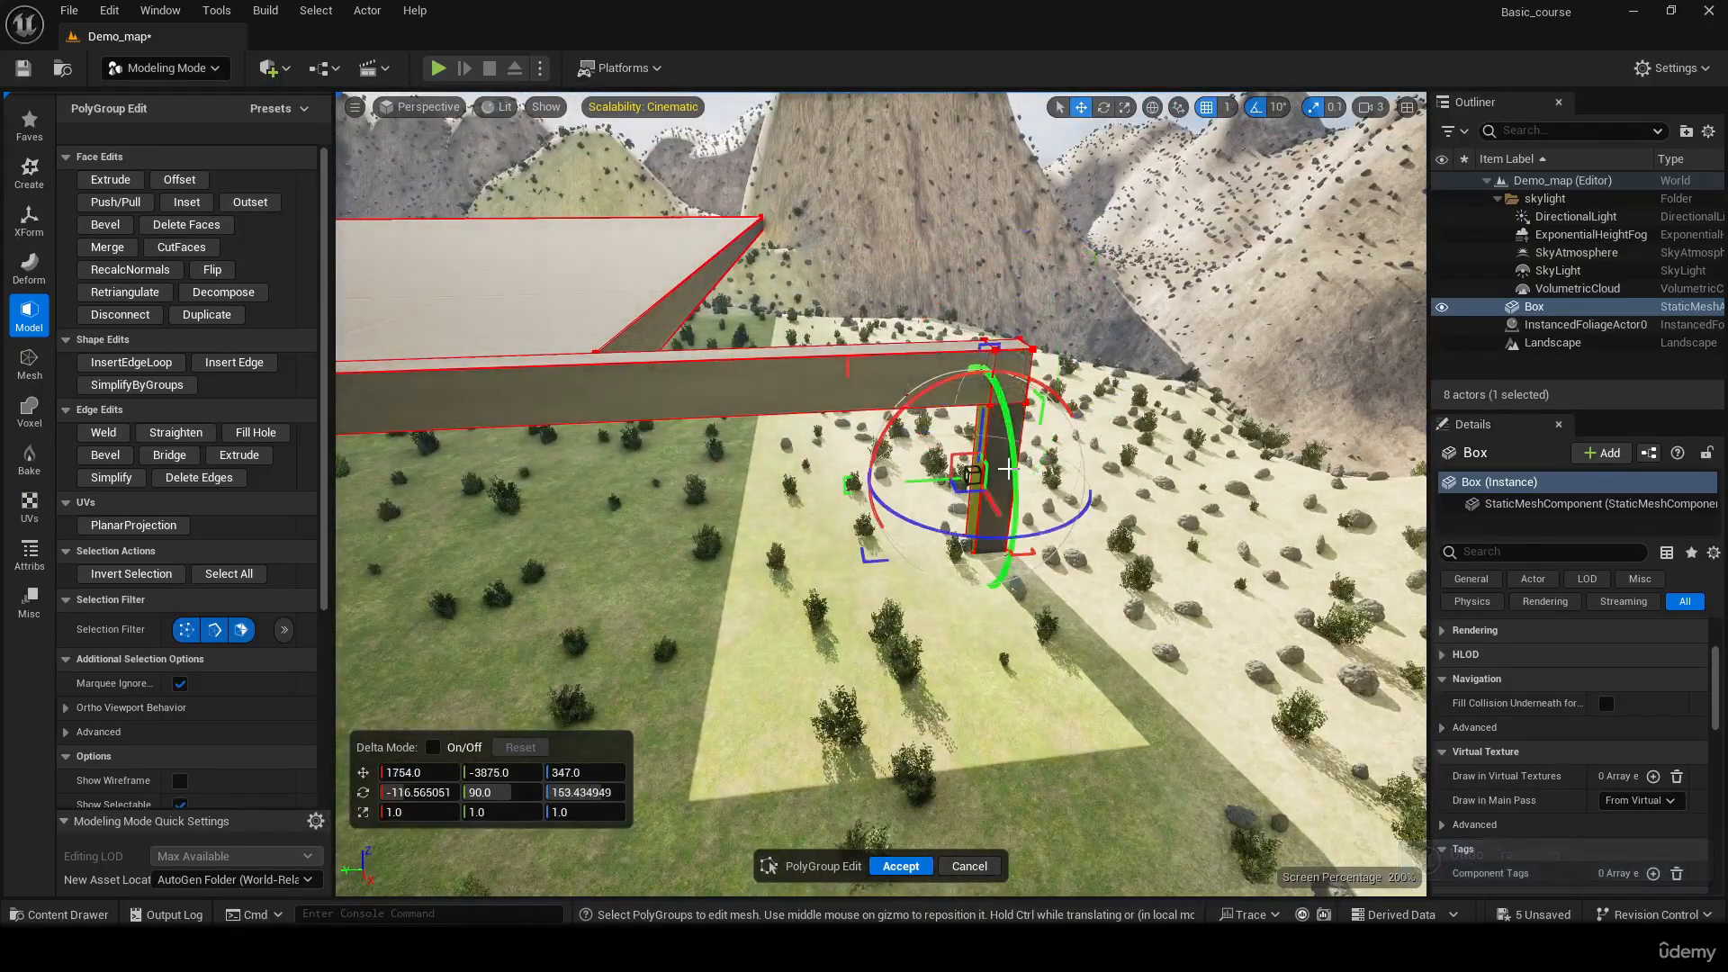
pyautogui.click(999, 456)
pyautogui.moveTo(999, 456); pyautogui.dragTo(912, 506, button='right')
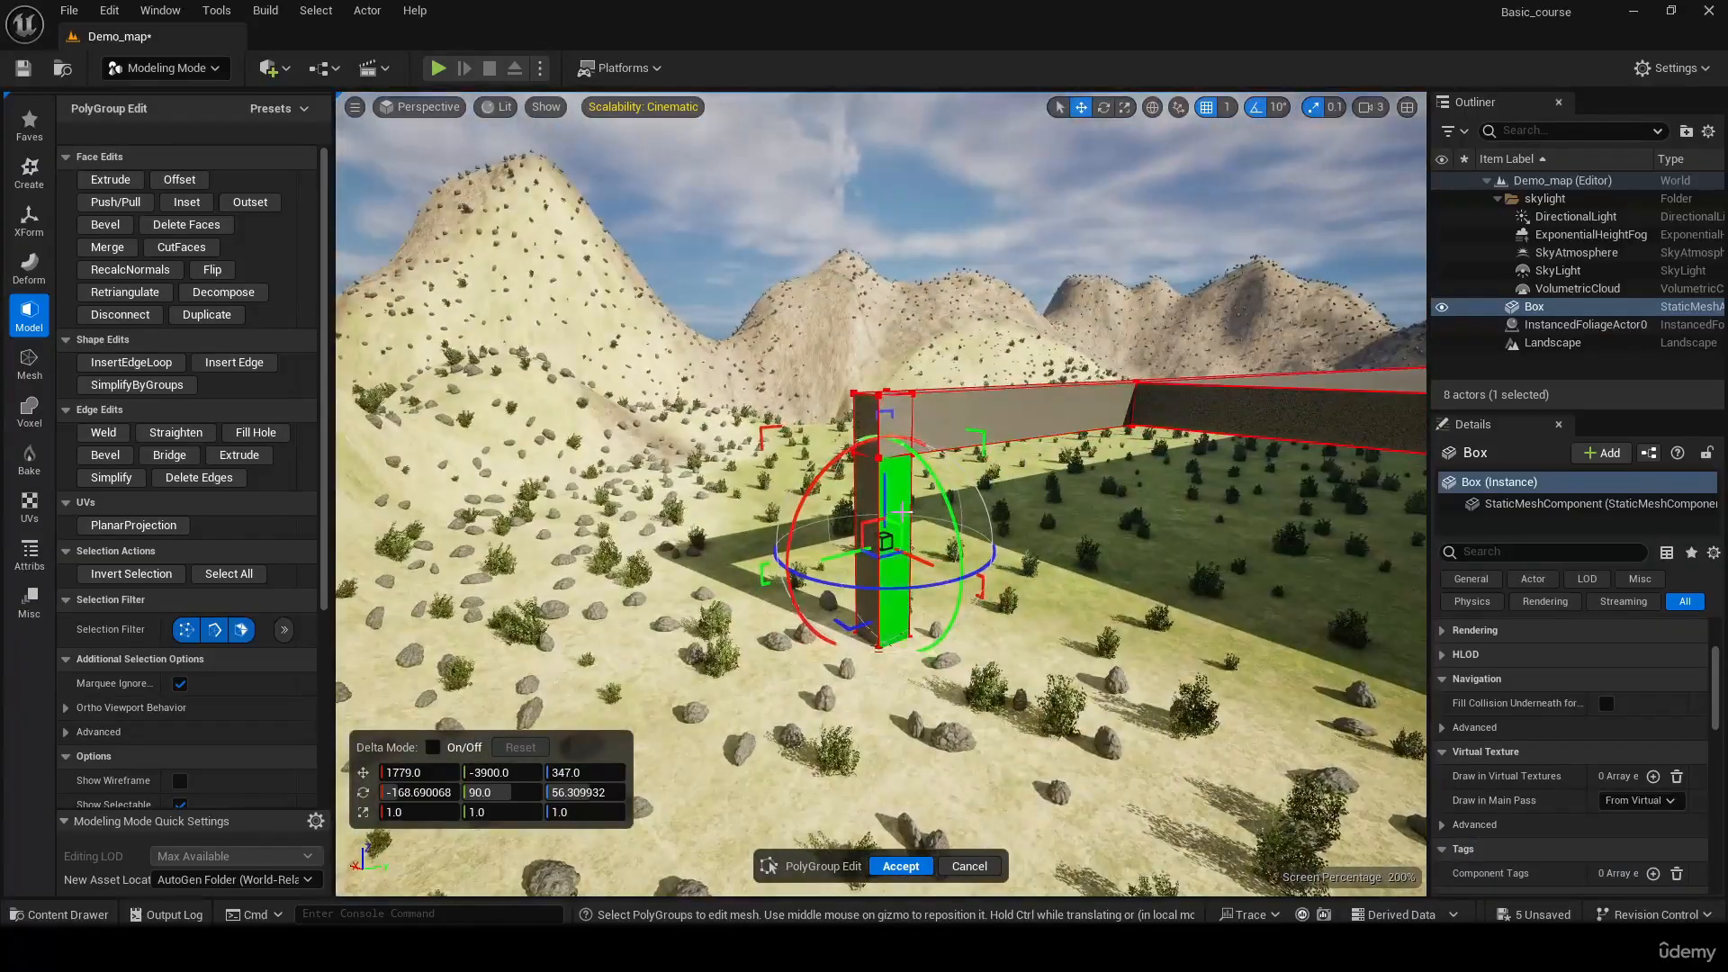
pyautogui.click(903, 510)
pyautogui.keyDown('shift'); pyautogui.click(853, 506); pyautogui.keyUp('shift')
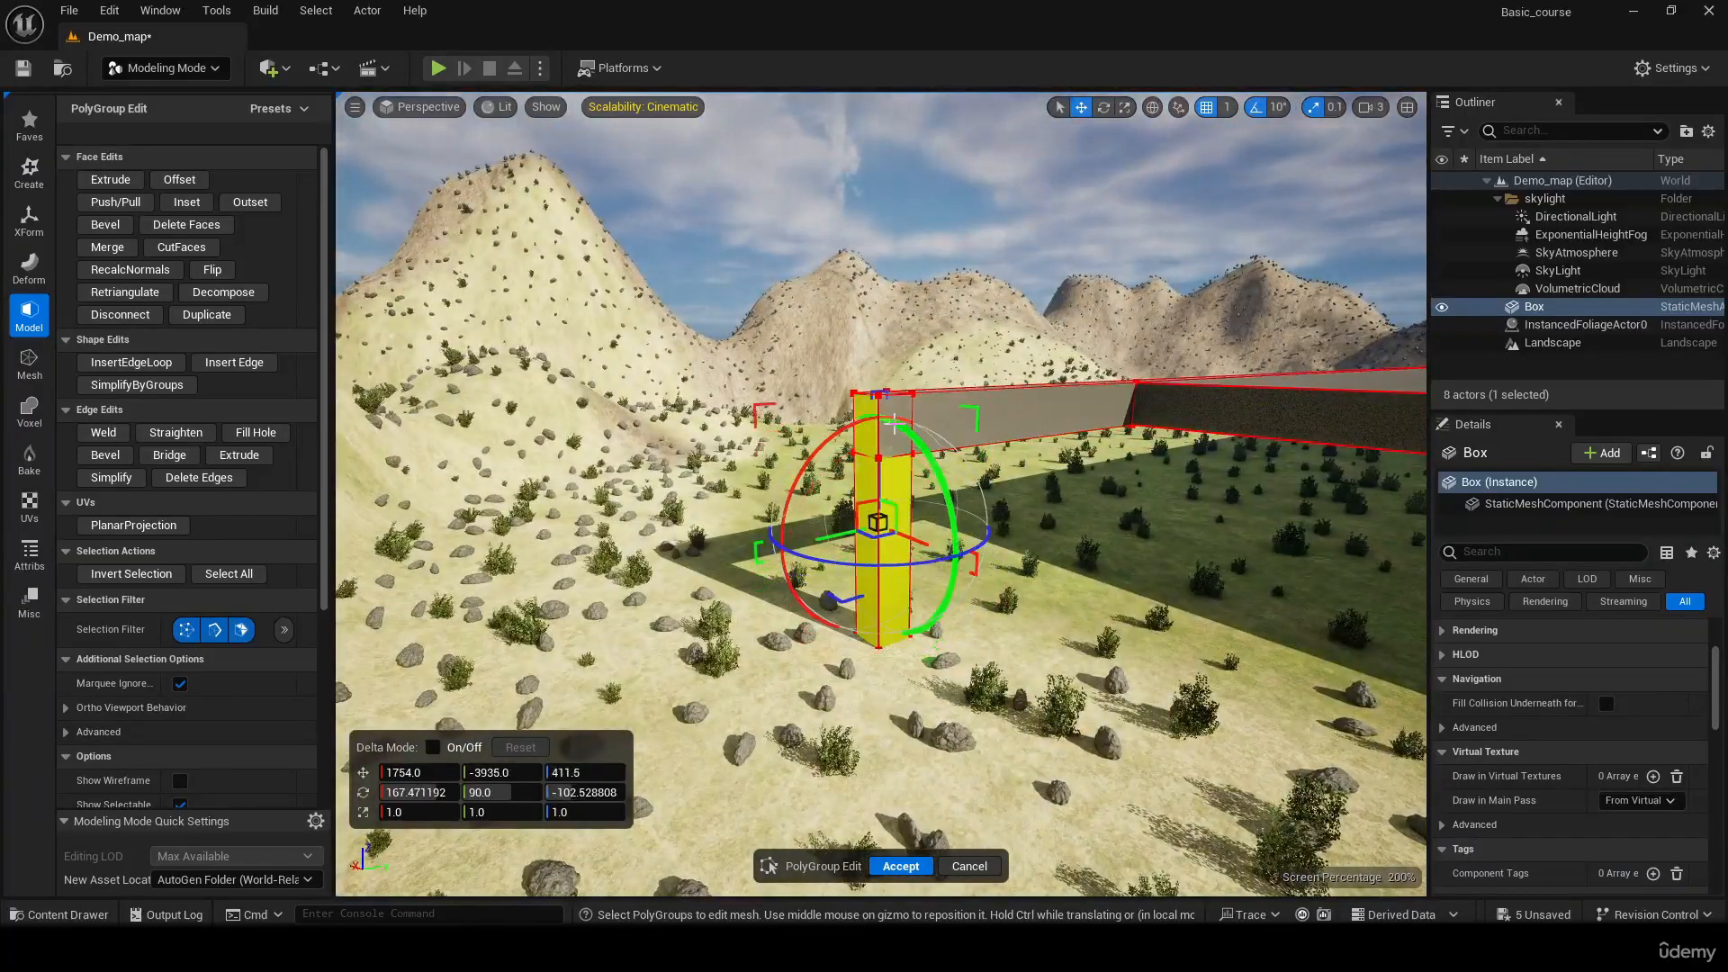
pyautogui.keyDown('shift'); pyautogui.click(895, 401); pyautogui.keyUp('shift')
pyautogui.moveTo(894, 401); pyautogui.dragTo(800, 401, button='right')
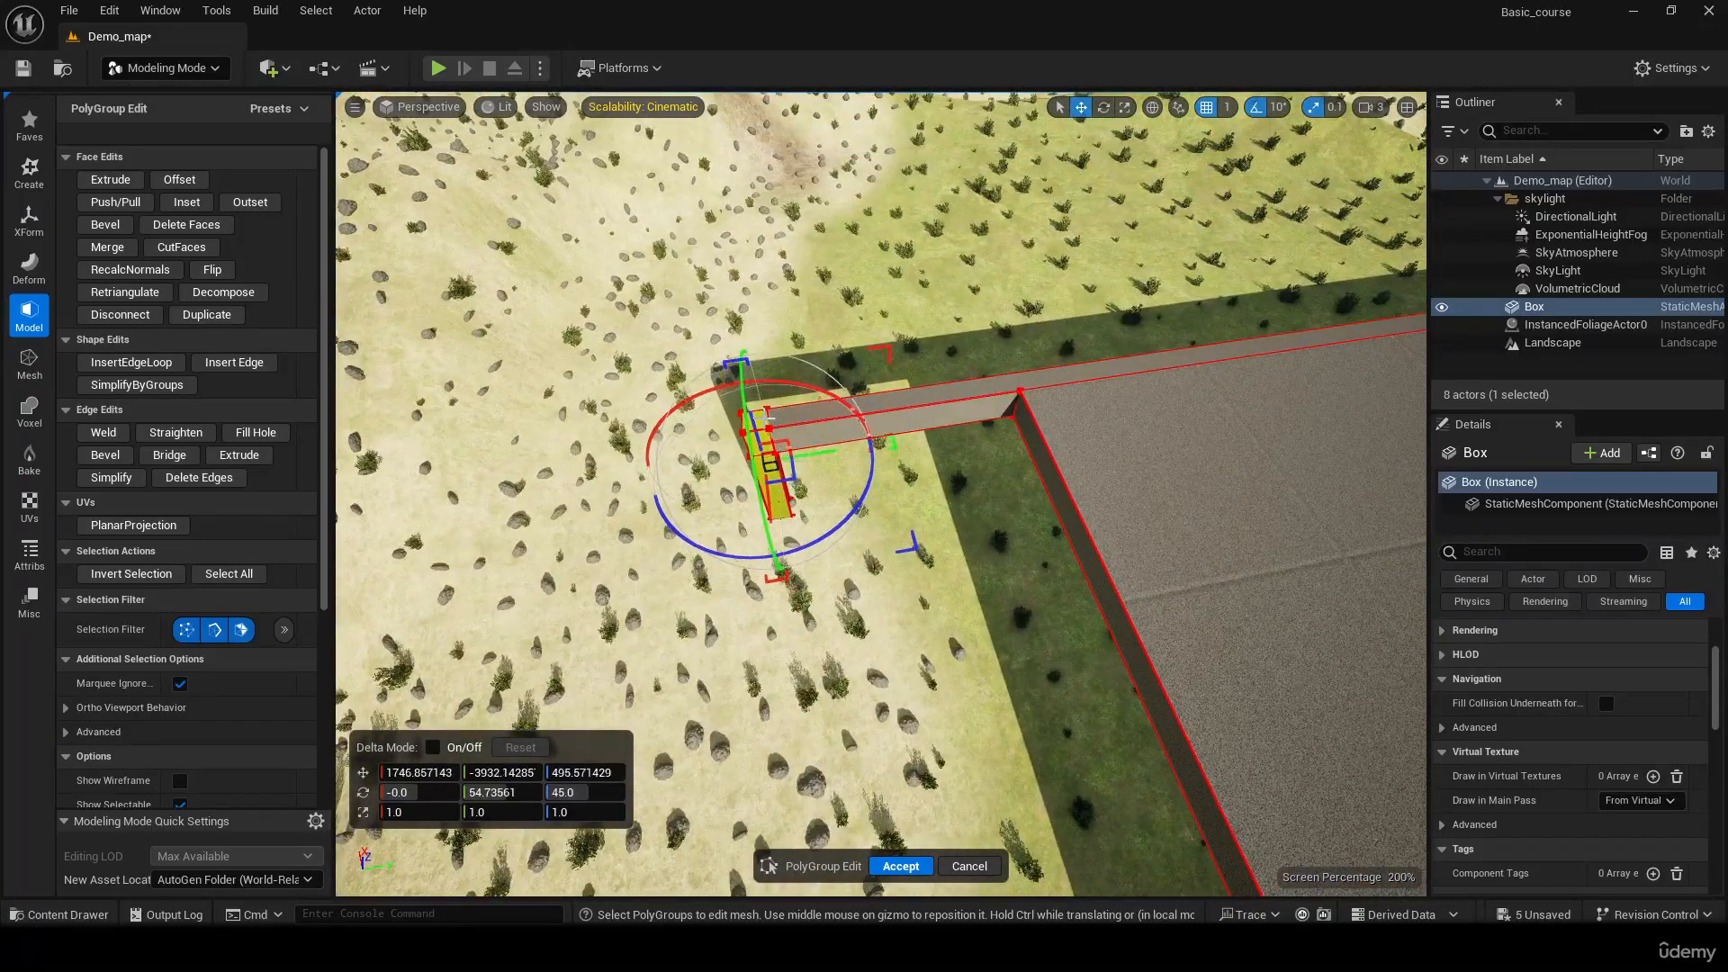
# Try to Push/Pull the selected leg and corner faces outward
pyautogui.click(115, 201)
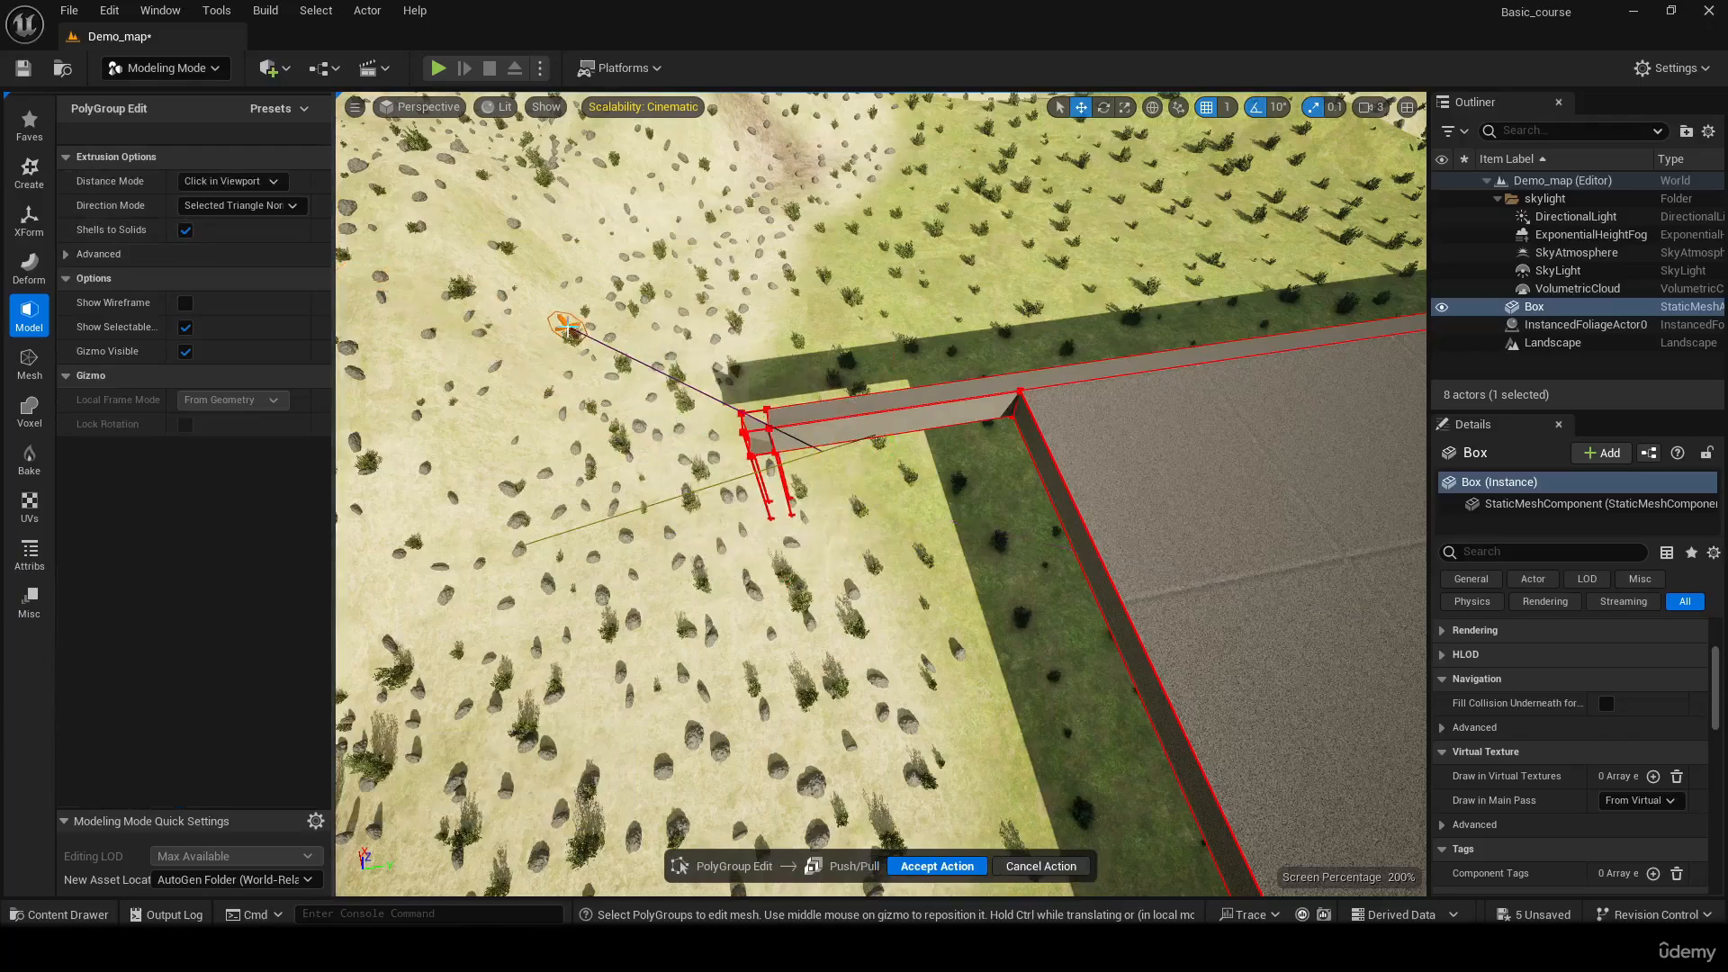
pyautogui.rightClick(566, 333)
pyautogui.click(676, 264)
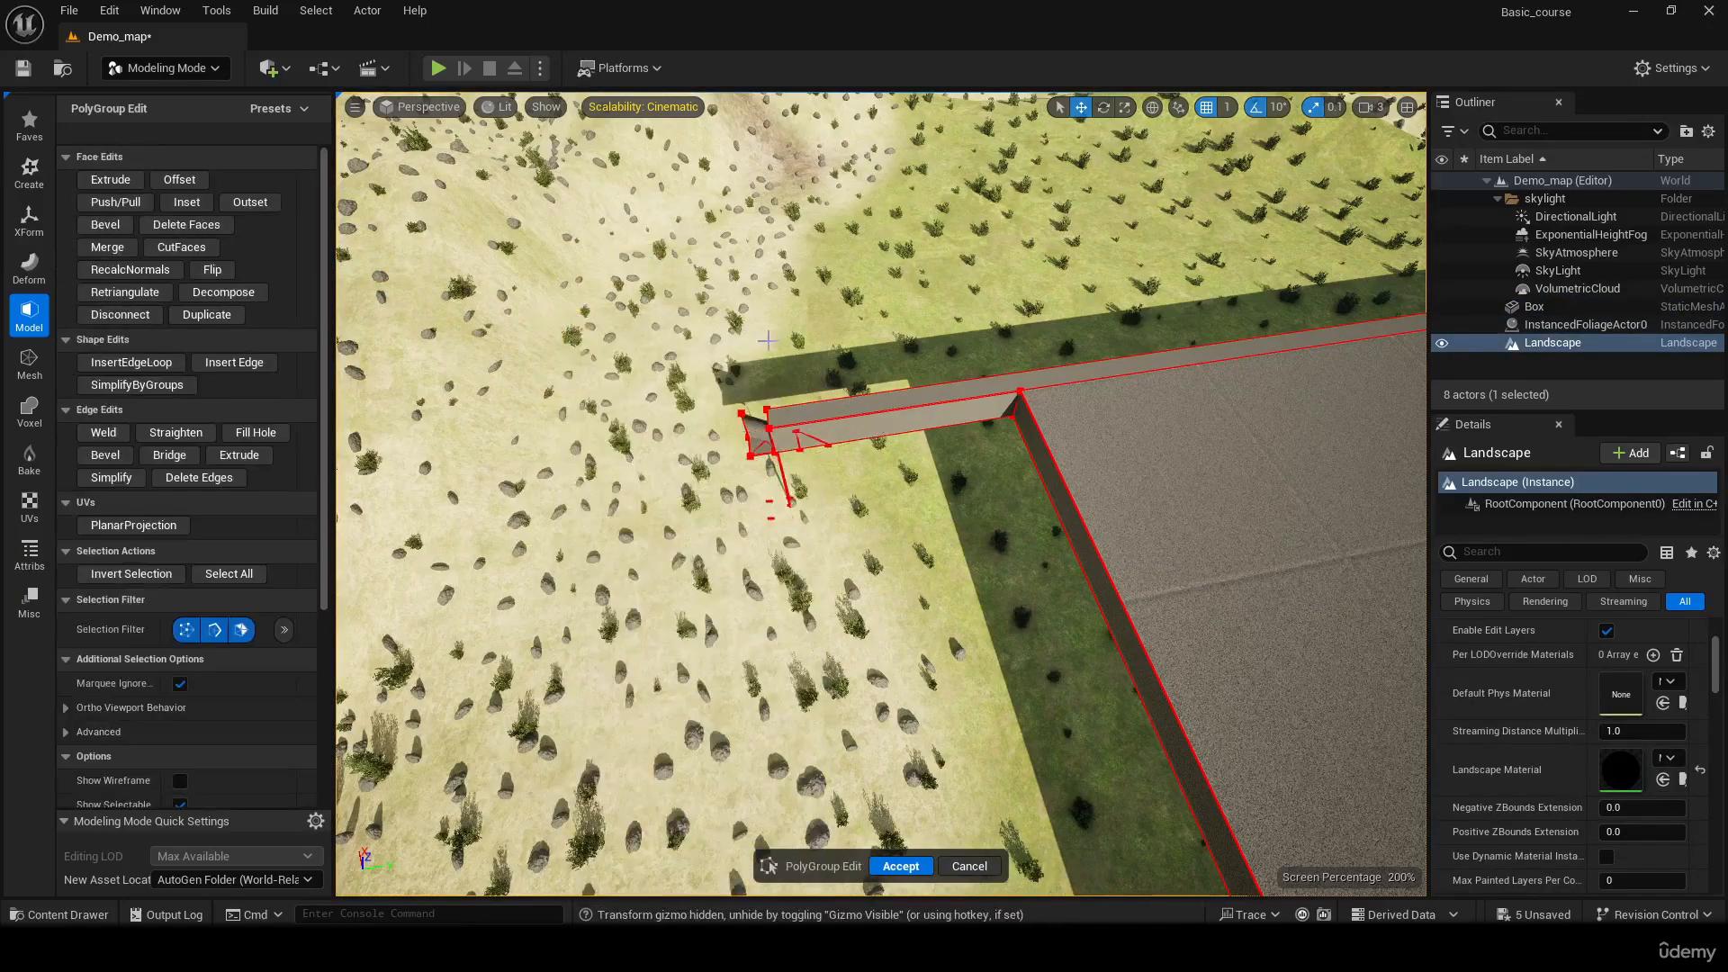
pyautogui.hotkey('ctrl', 'z')
# Move the selected leg and corner faces along Y to about -2826, against the slab's corner, and accept the PolyGroup edits
pyautogui.moveTo(811, 454); pyautogui.dragTo(1046, 444)
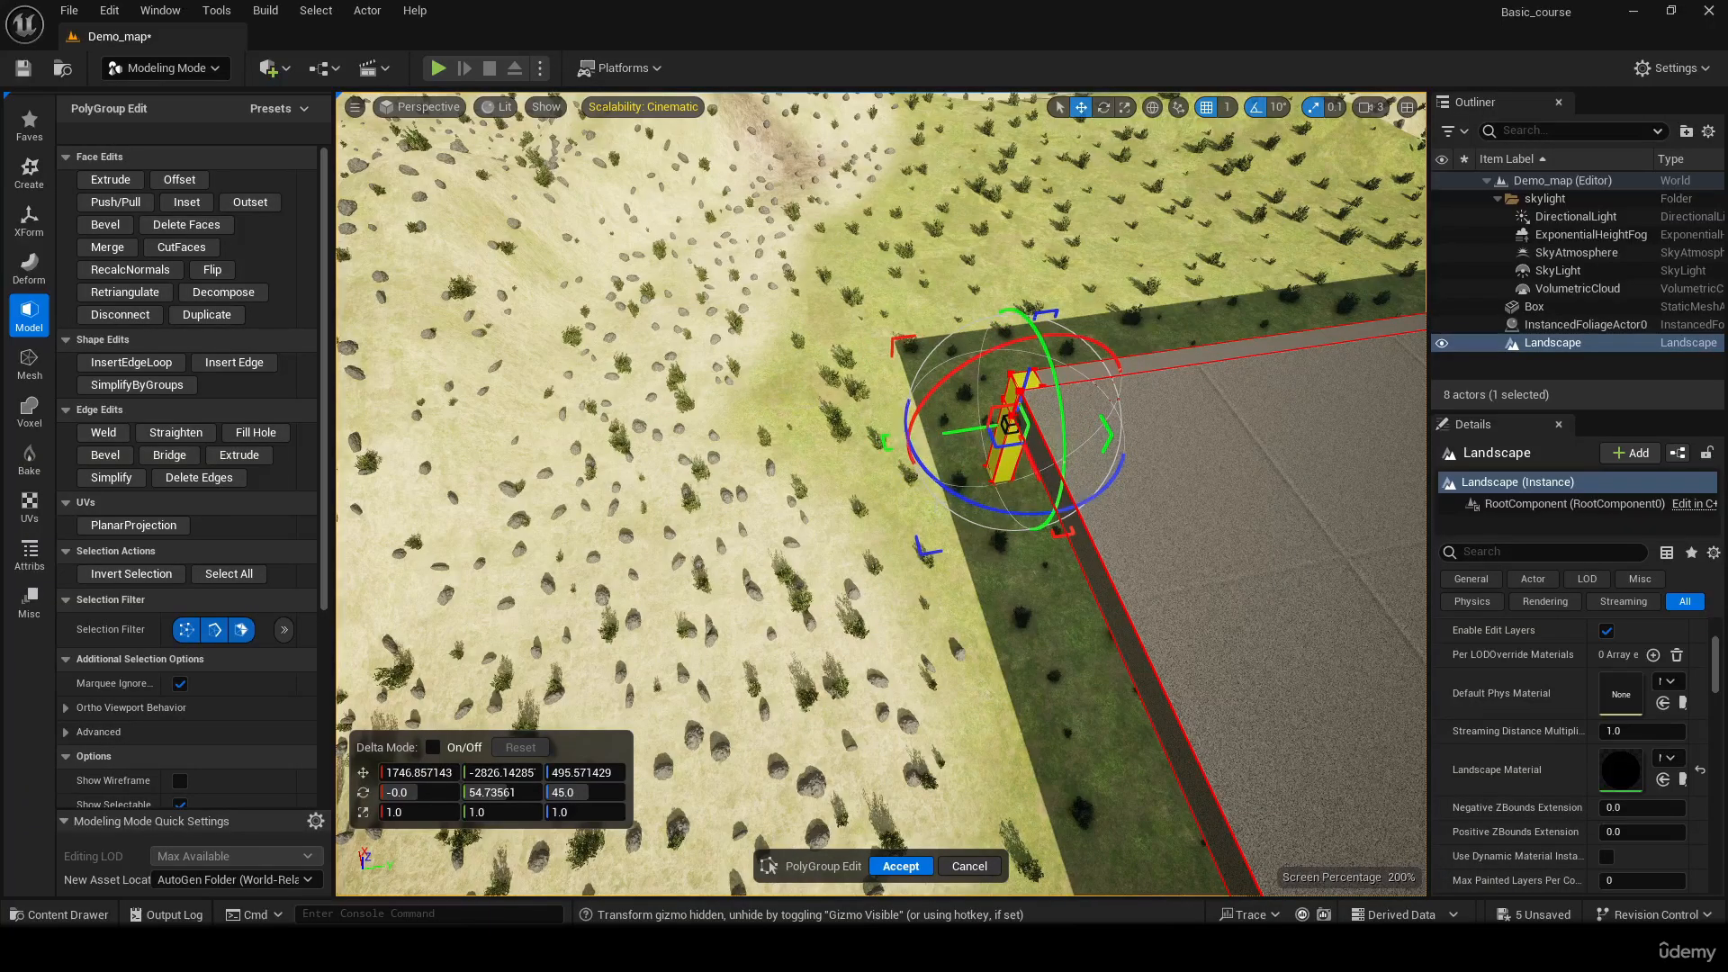
pyautogui.moveTo(544, 397); pyautogui.dragTo(509, 409, button='right')
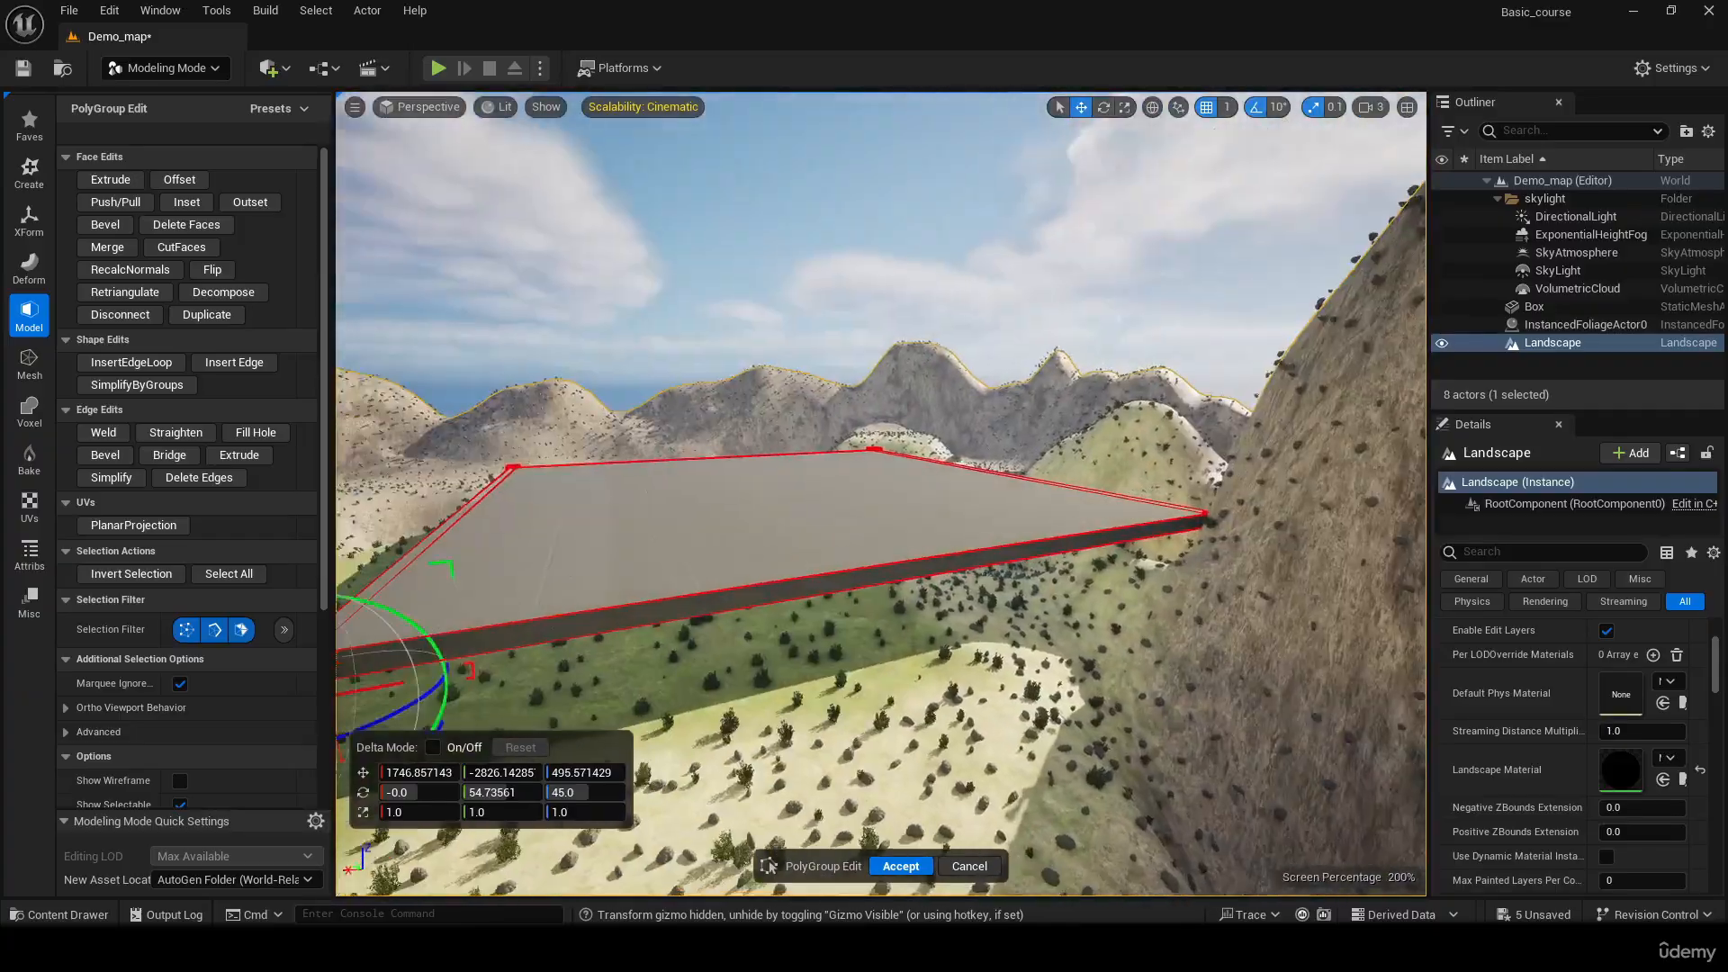
pyautogui.click(900, 866)
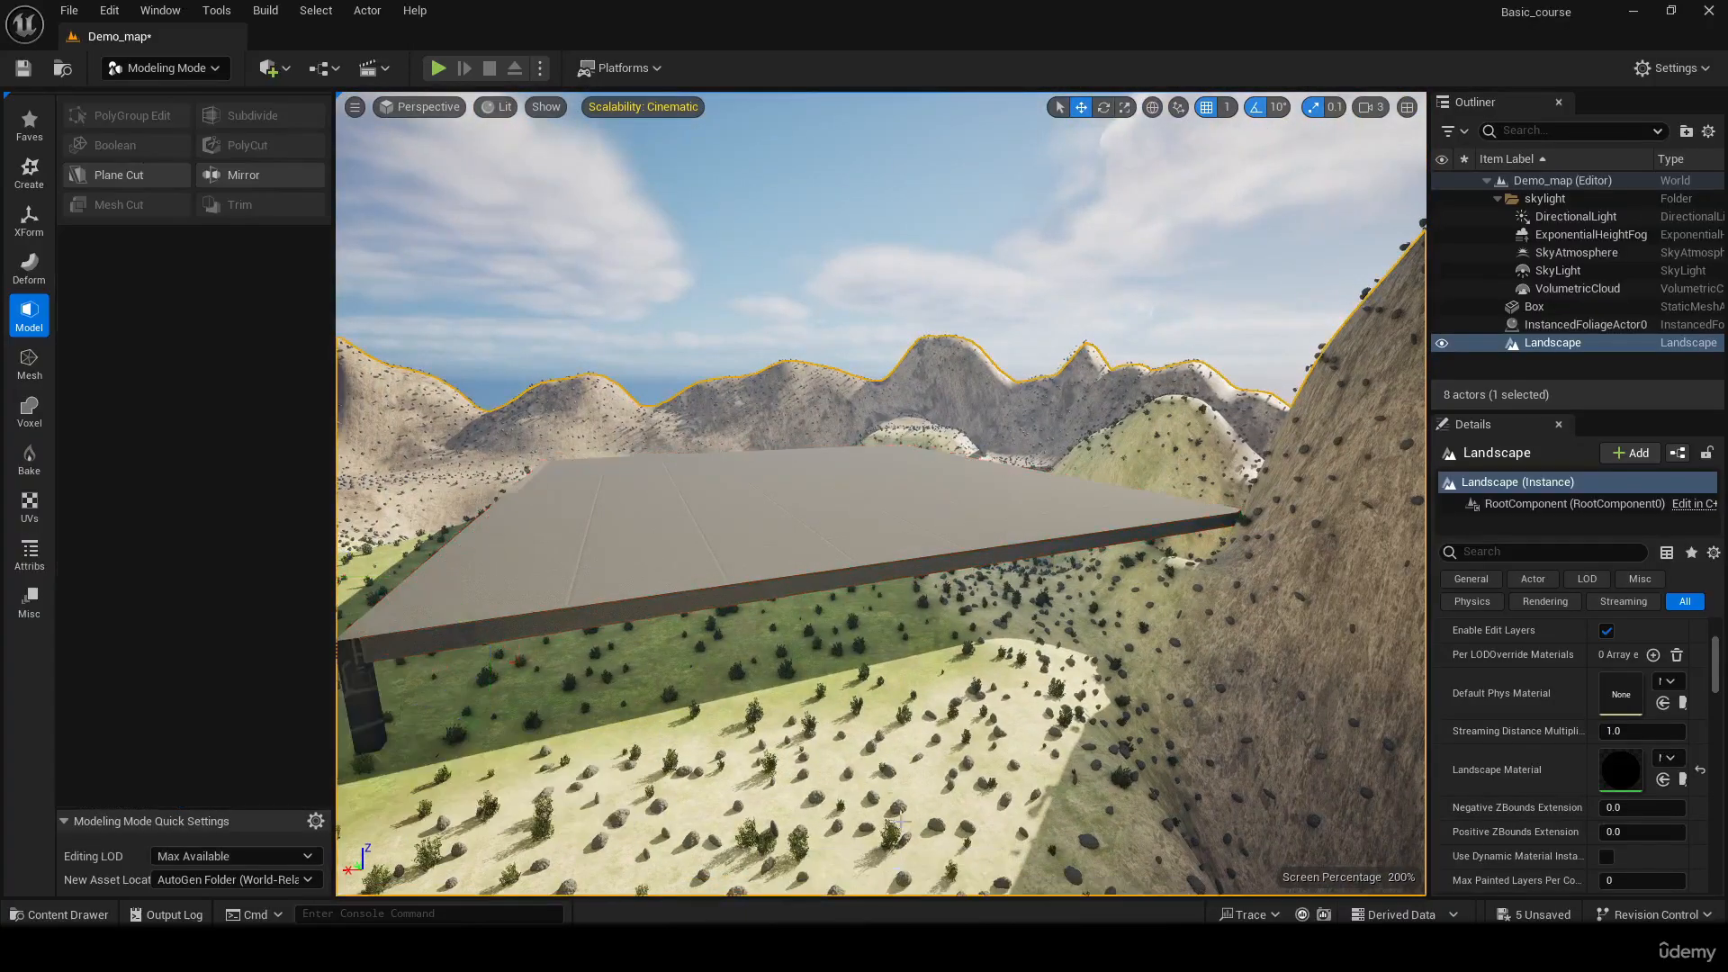
# Reopen the Box in PolyGroup Edit and select the small top face of the slab's corner above the moved leg
pyautogui.moveTo(882, 495); pyautogui.dragTo(739, 606, button='right')
pyautogui.click(1022, 455)
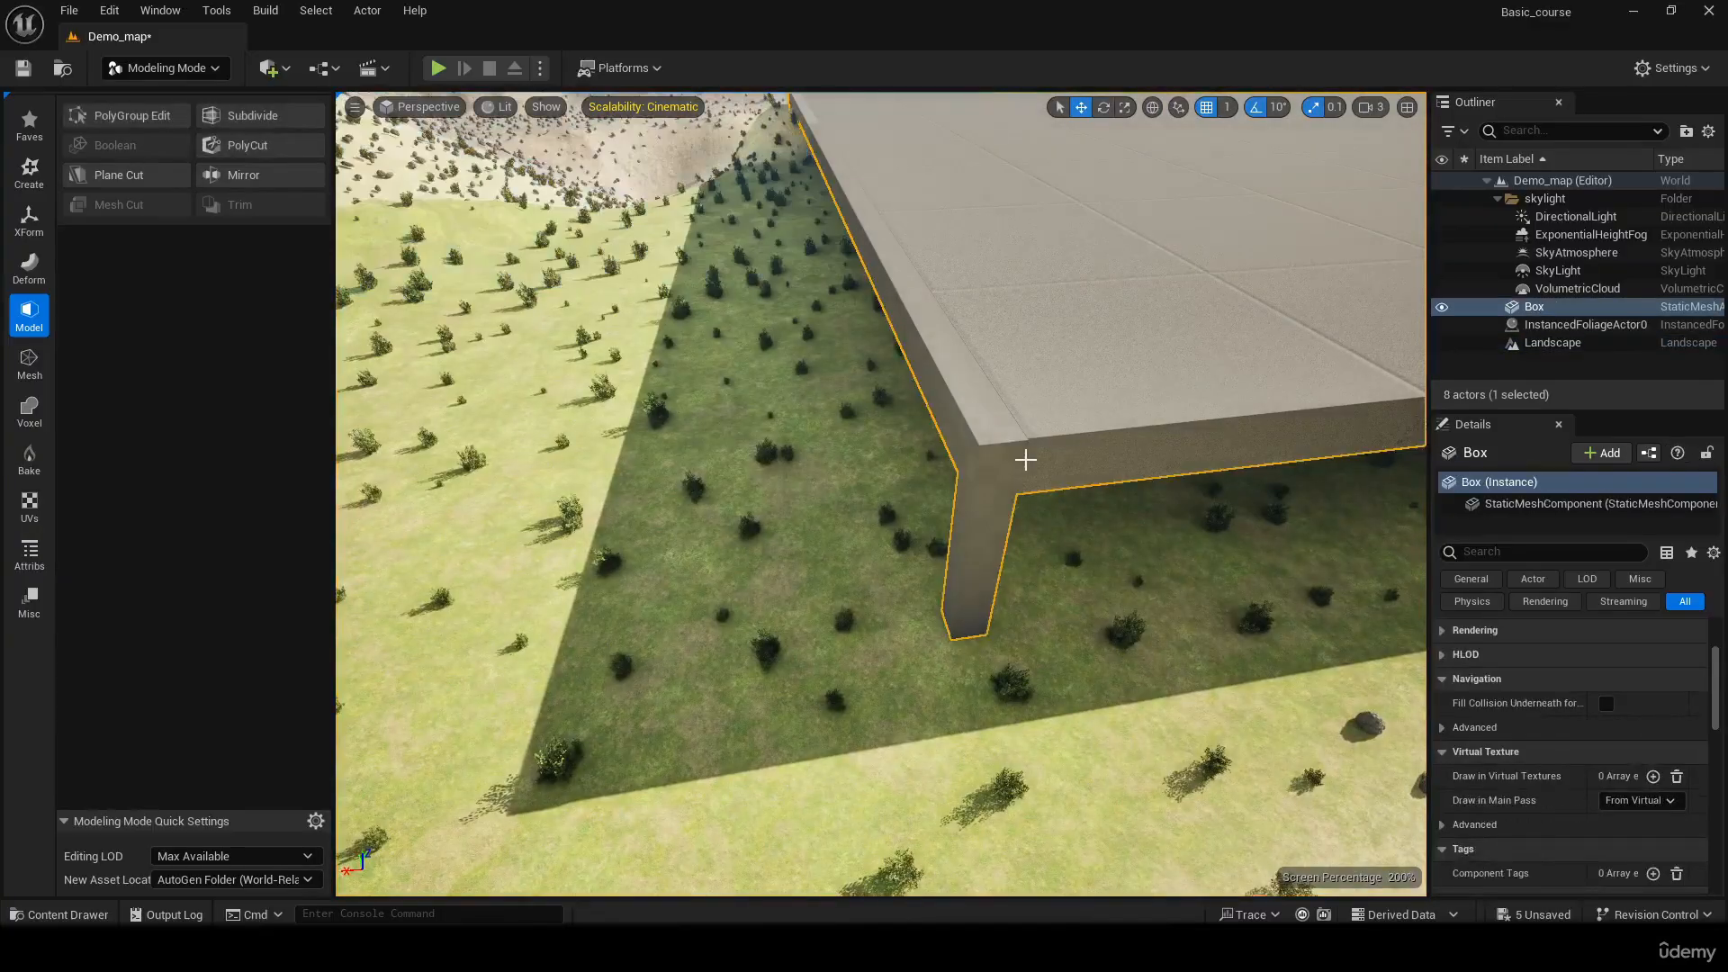
pyautogui.moveTo(1022, 454); pyautogui.dragTo(990, 432, button='right')
pyautogui.click(149, 120)
pyautogui.moveTo(1080, 397); pyautogui.dragTo(1049, 450, button='right')
pyautogui.click(965, 383)
pyautogui.moveTo(1034, 340); pyautogui.dragTo(684, 369, button='right')
pyautogui.moveTo(893, 225); pyautogui.dragTo(893, 126)
pyautogui.moveTo(1098, 228)
pyautogui.mouseDown(button='right')
pyautogui.moveTo(1278, 235)
pyautogui.moveTo(1143, 225)
pyautogui.moveTo(1269, 220)
pyautogui.moveTo(1098, 227)
pyautogui.mouseUp(button='right')
pyautogui.hotkey('ctrl', 'z')
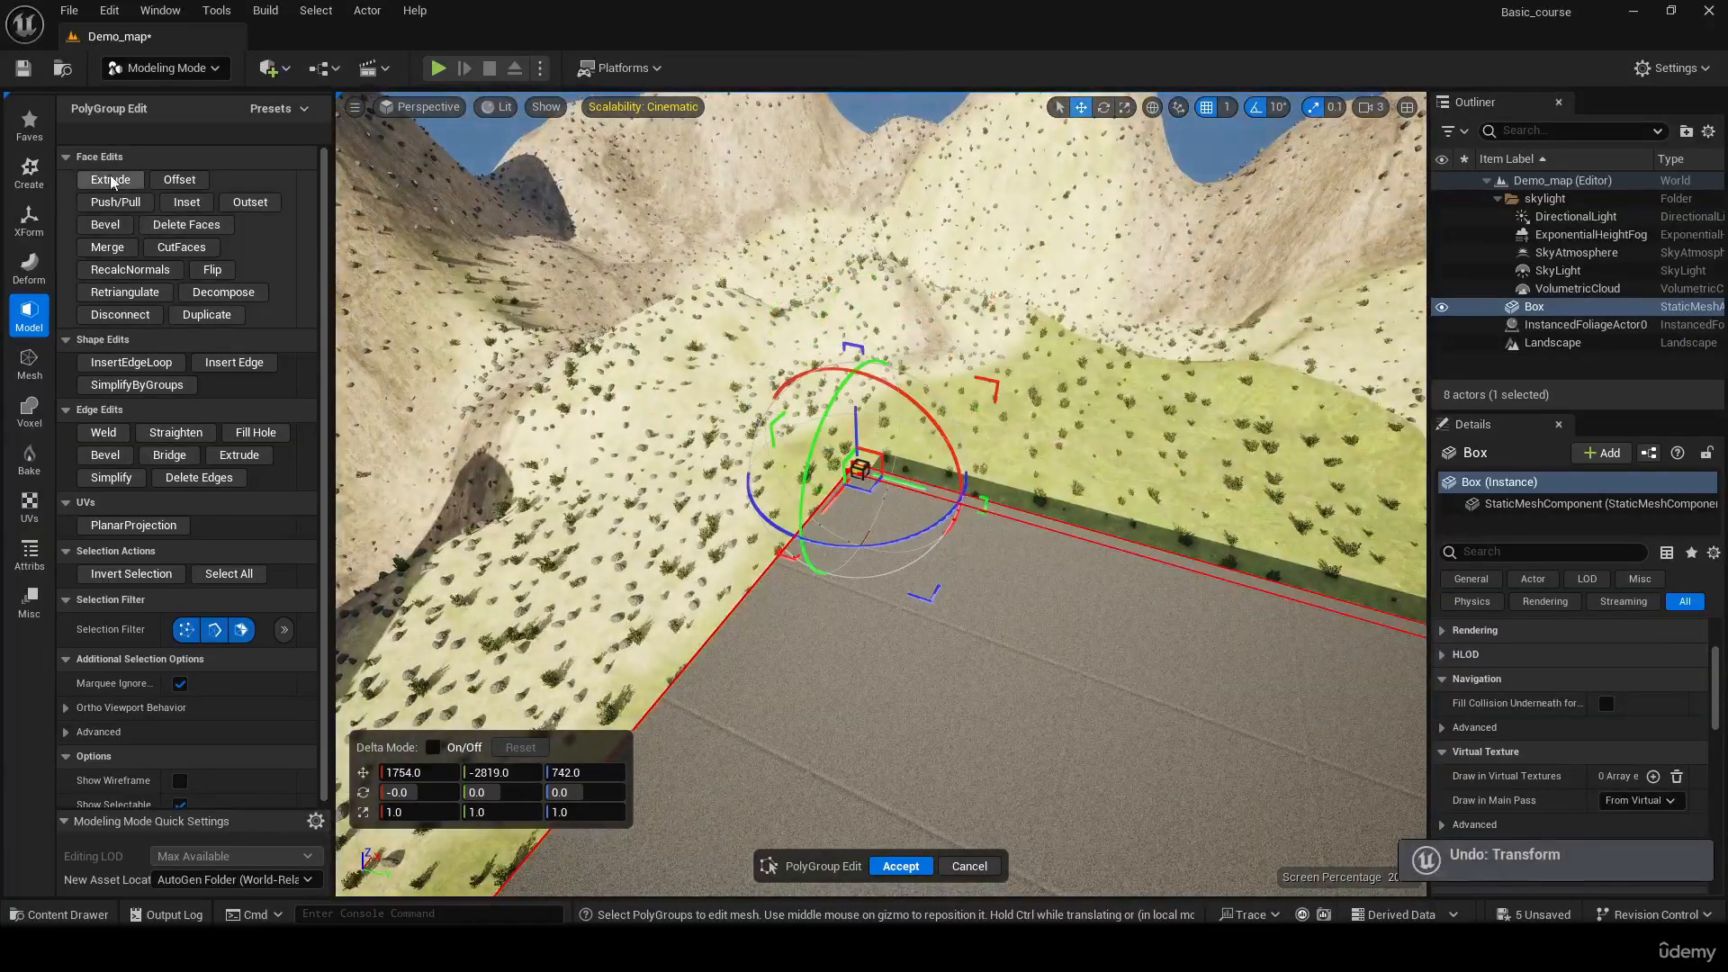
# Try to extrude the slab corner's top face upward by a short segment
pyautogui.click(111, 181)
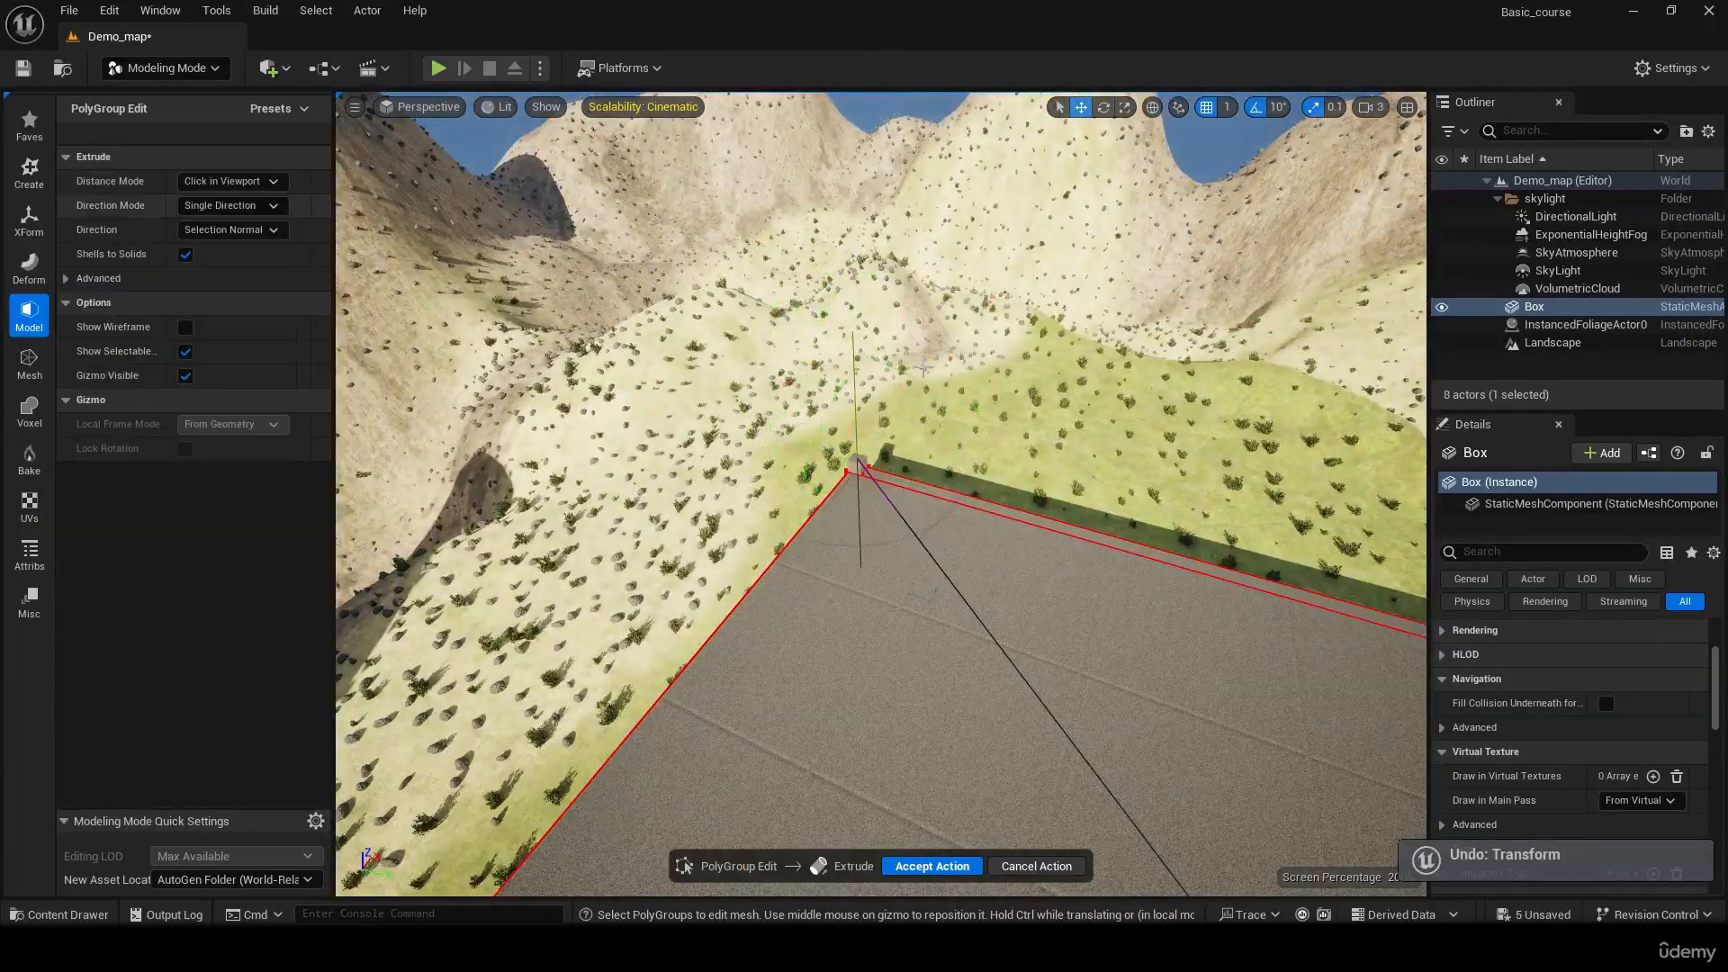
pyautogui.rightClick(858, 444)
pyautogui.click(832, 576)
pyautogui.hotkey('ctrl', 'z')
# Extrude the top face of the slab's corner above the moved leg upward into a tall post, to about Z 2163
pyautogui.moveTo(837, 558); pyautogui.dragTo(540, 576, button='right')
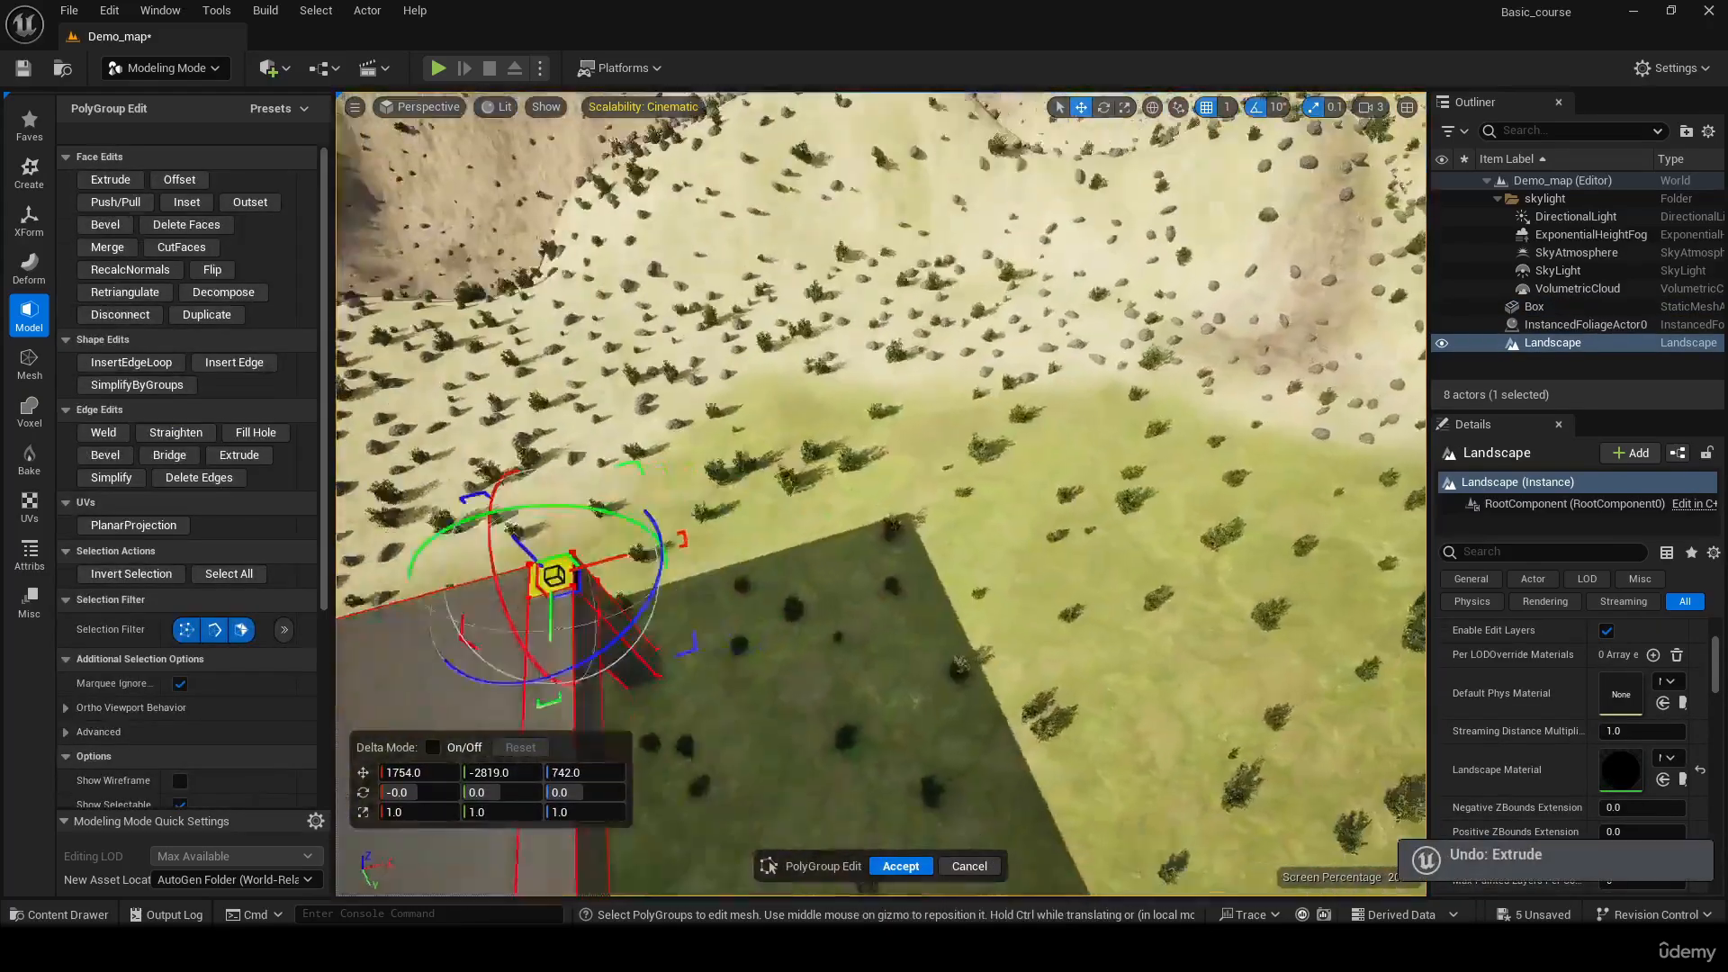
pyautogui.moveTo(790, 456)
pyautogui.mouseDown(button='right')
pyautogui.moveTo(630, 441)
pyautogui.moveTo(711, 423)
pyautogui.moveTo(791, 456)
pyautogui.mouseUp(button='right')
pyautogui.click(790, 456)
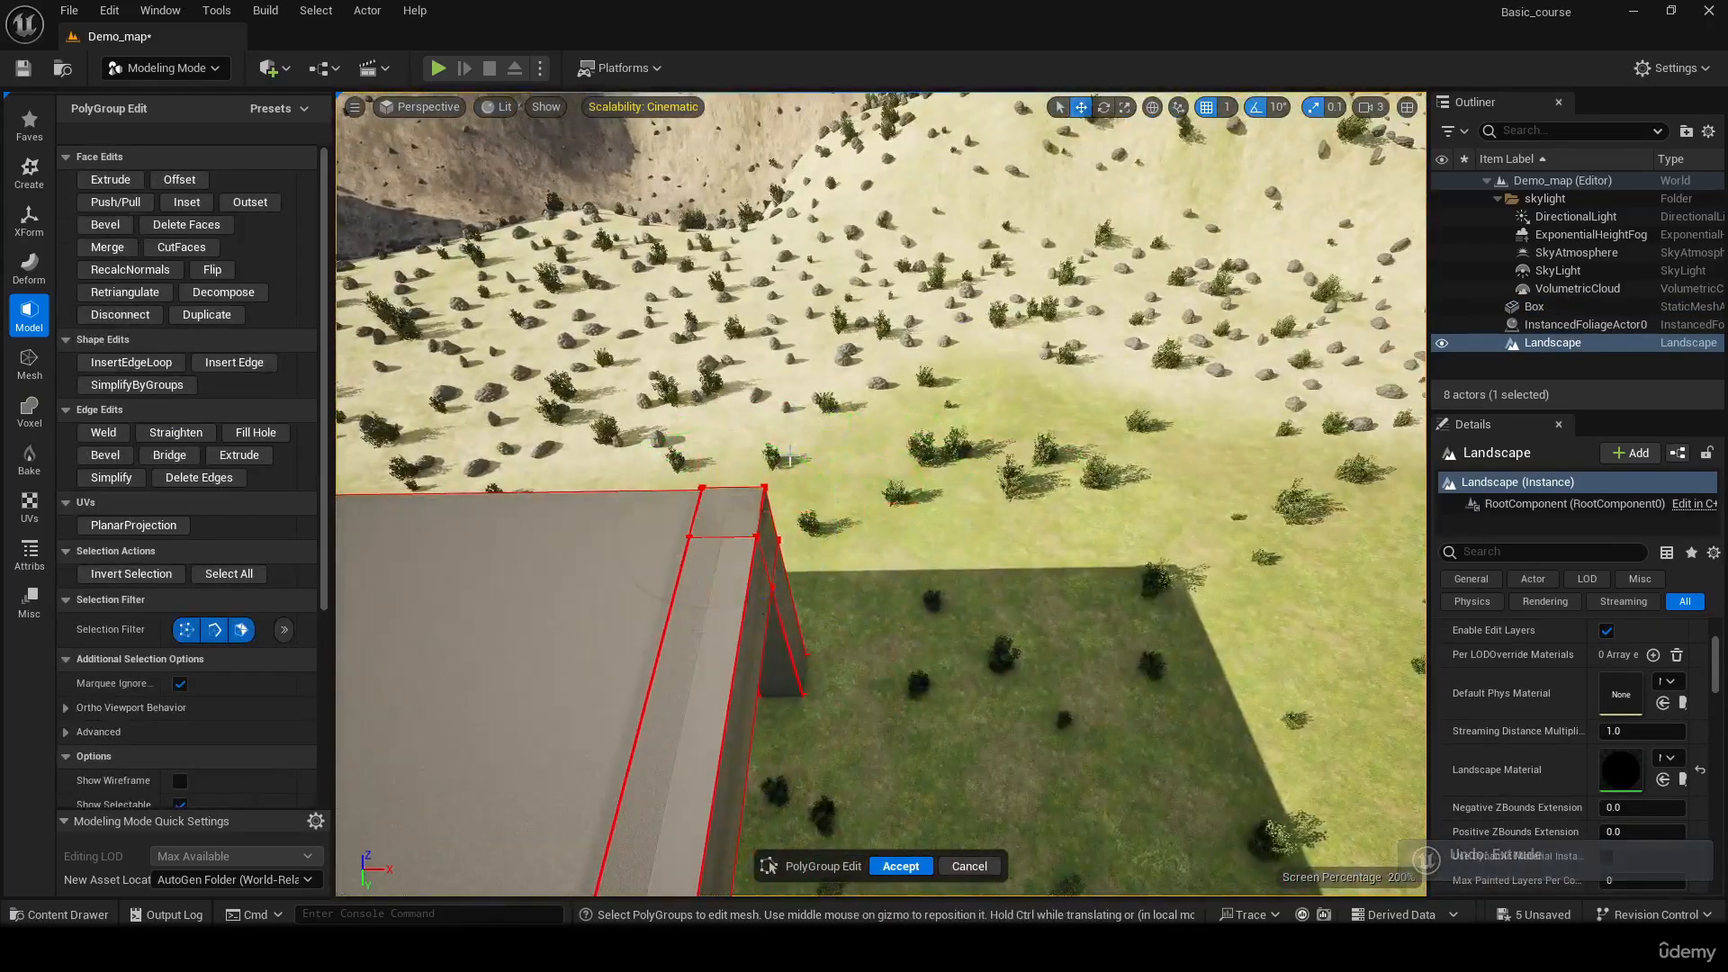
pyautogui.click(732, 512)
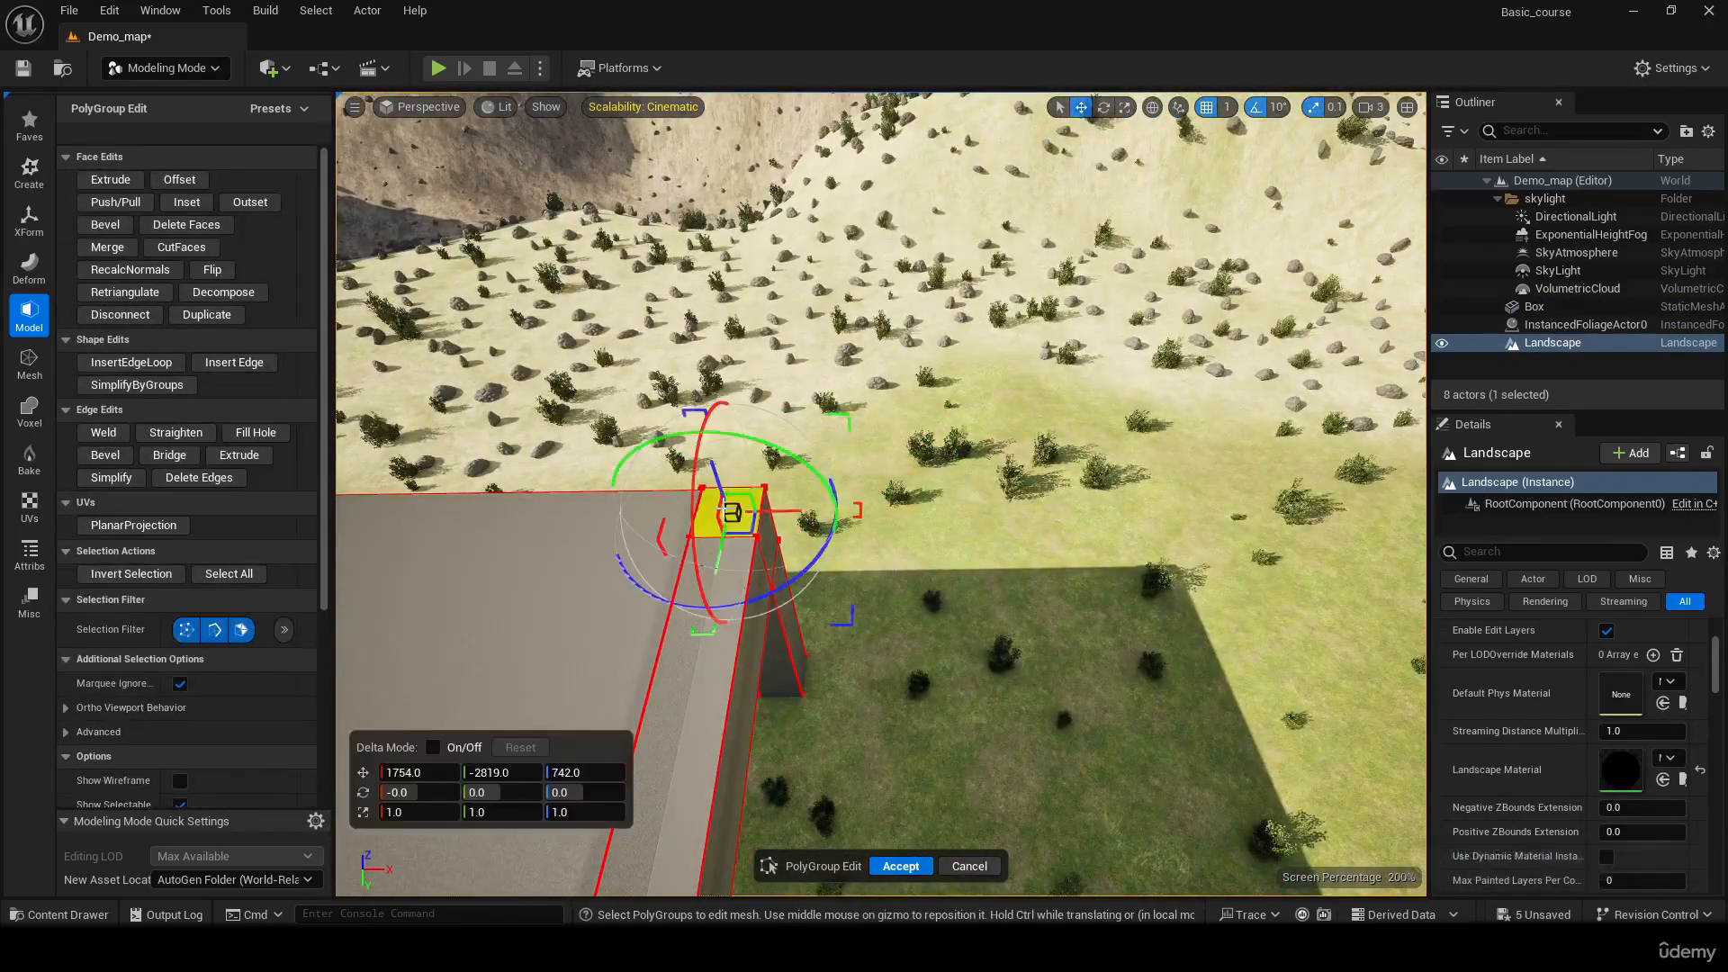
pyautogui.click(109, 179)
pyautogui.moveTo(681, 208)
pyautogui.mouseDown(button='right')
pyautogui.moveTo(670, 90)
pyautogui.moveTo(681, 208)
pyautogui.mouseUp(button='right')
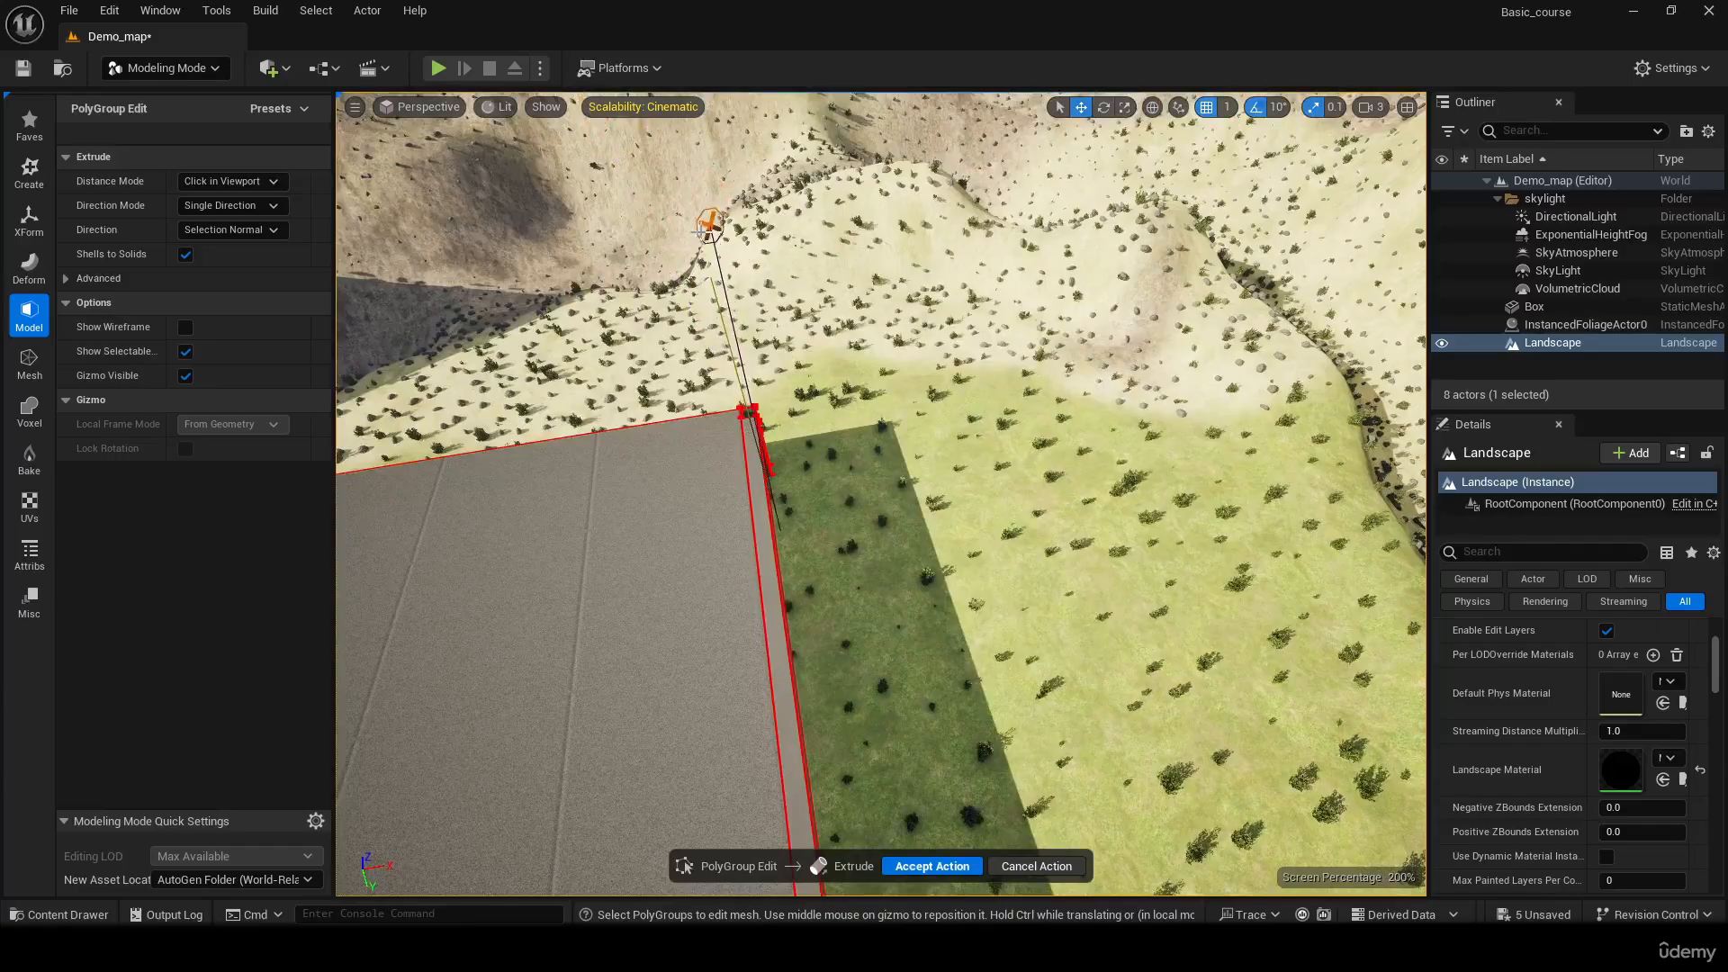
pyautogui.click(689, 222)
# Extrude the post's top face upward by another short segment
pyautogui.moveTo(689, 222); pyautogui.dragTo(791, 220, button='right')
pyautogui.moveTo(1008, 227); pyautogui.dragTo(783, 293, button='right')
pyautogui.moveTo(974, 253); pyautogui.dragTo(1028, 265)
pyautogui.moveTo(1028, 265); pyautogui.dragTo(922, 288, button='right')
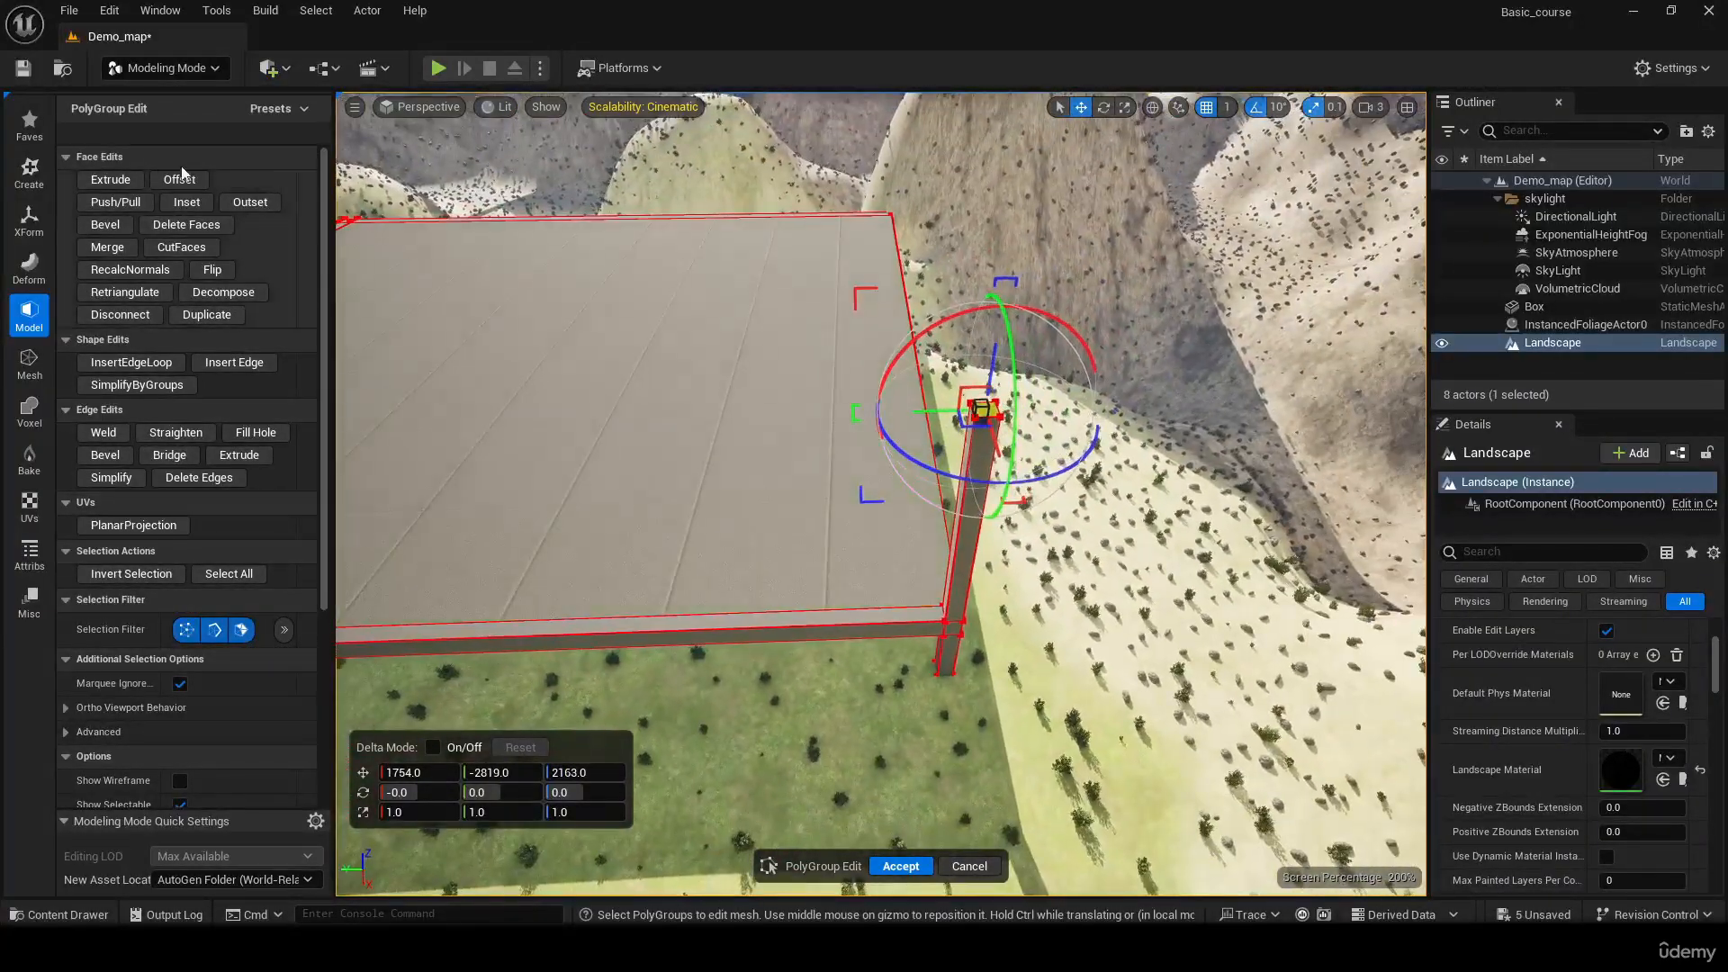
pyautogui.click(111, 180)
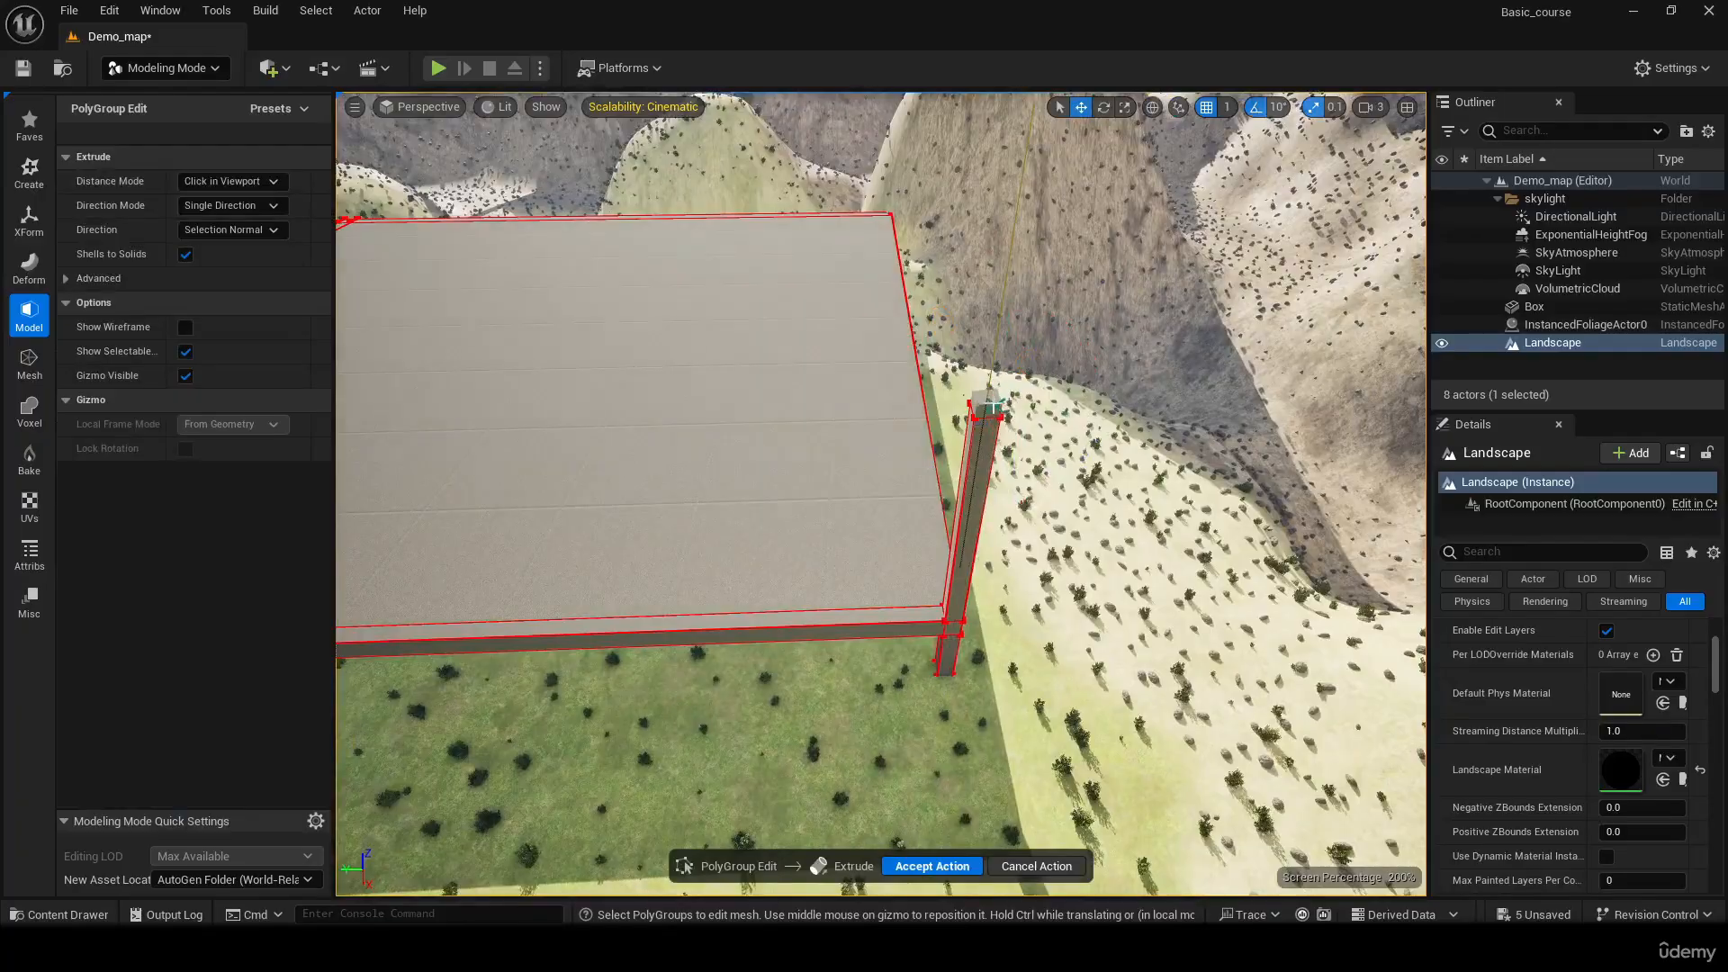
pyautogui.click(989, 386)
# Push/Pull the side face of the post's top segment along the slab's edge into a long upper beam, to about Y 5318
pyautogui.moveTo(989, 386); pyautogui.dragTo(756, 475, button='right')
pyautogui.click(844, 459)
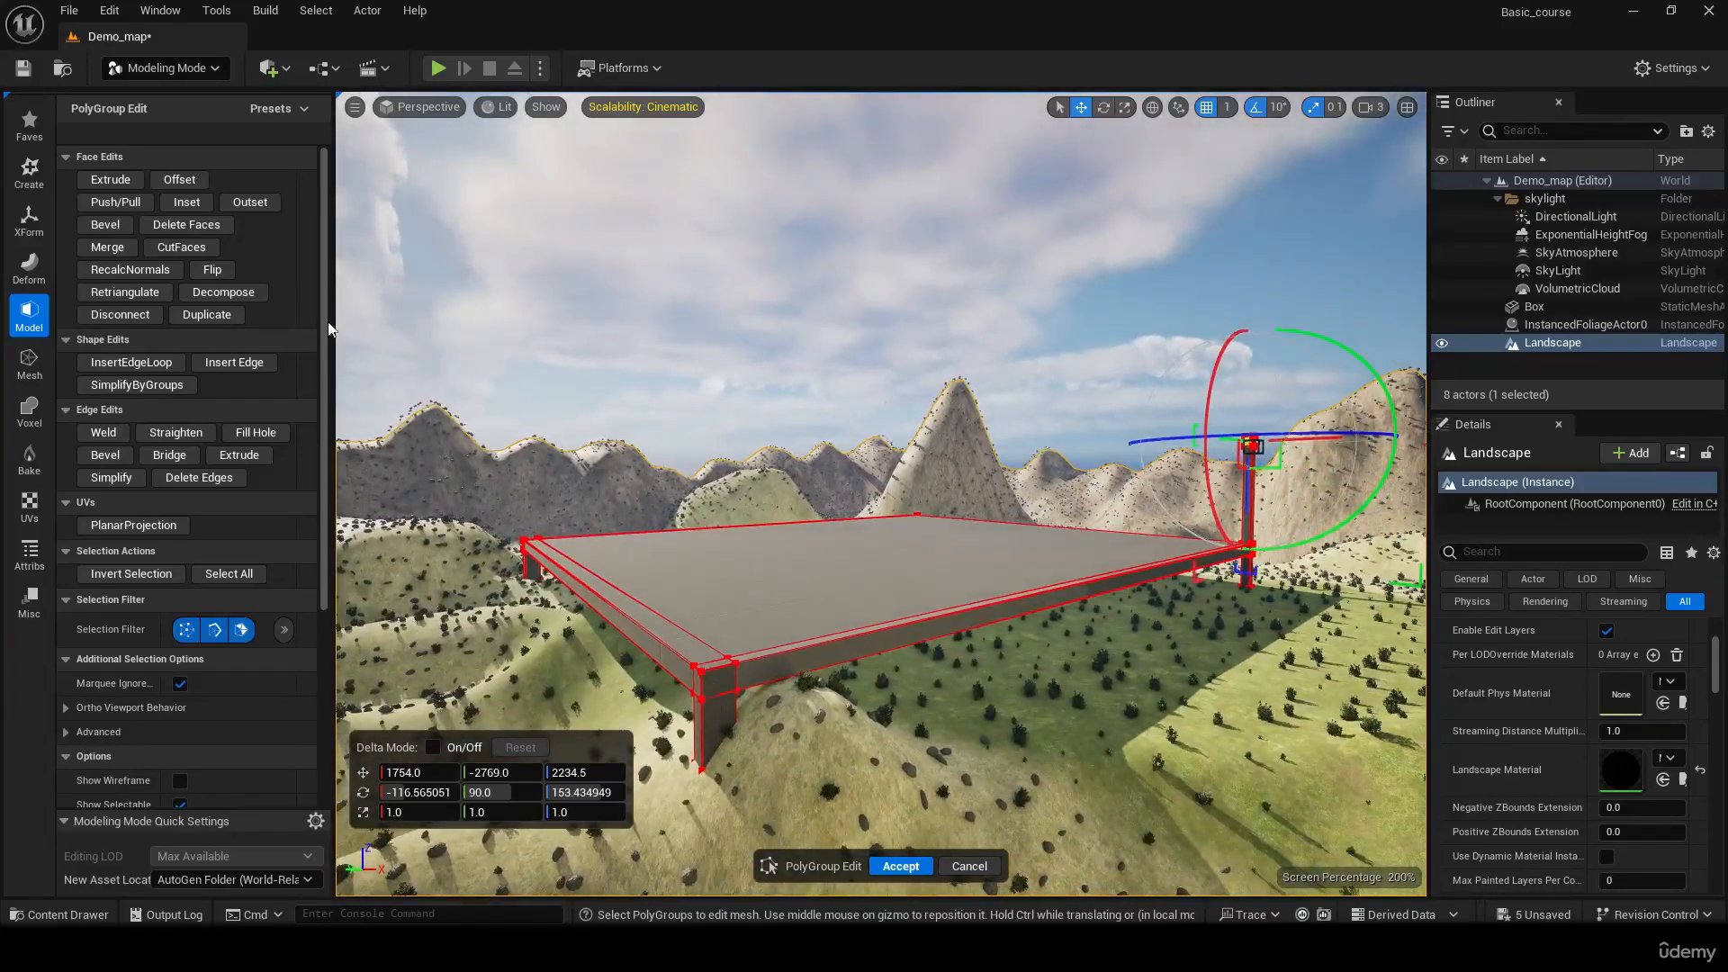
pyautogui.click(135, 203)
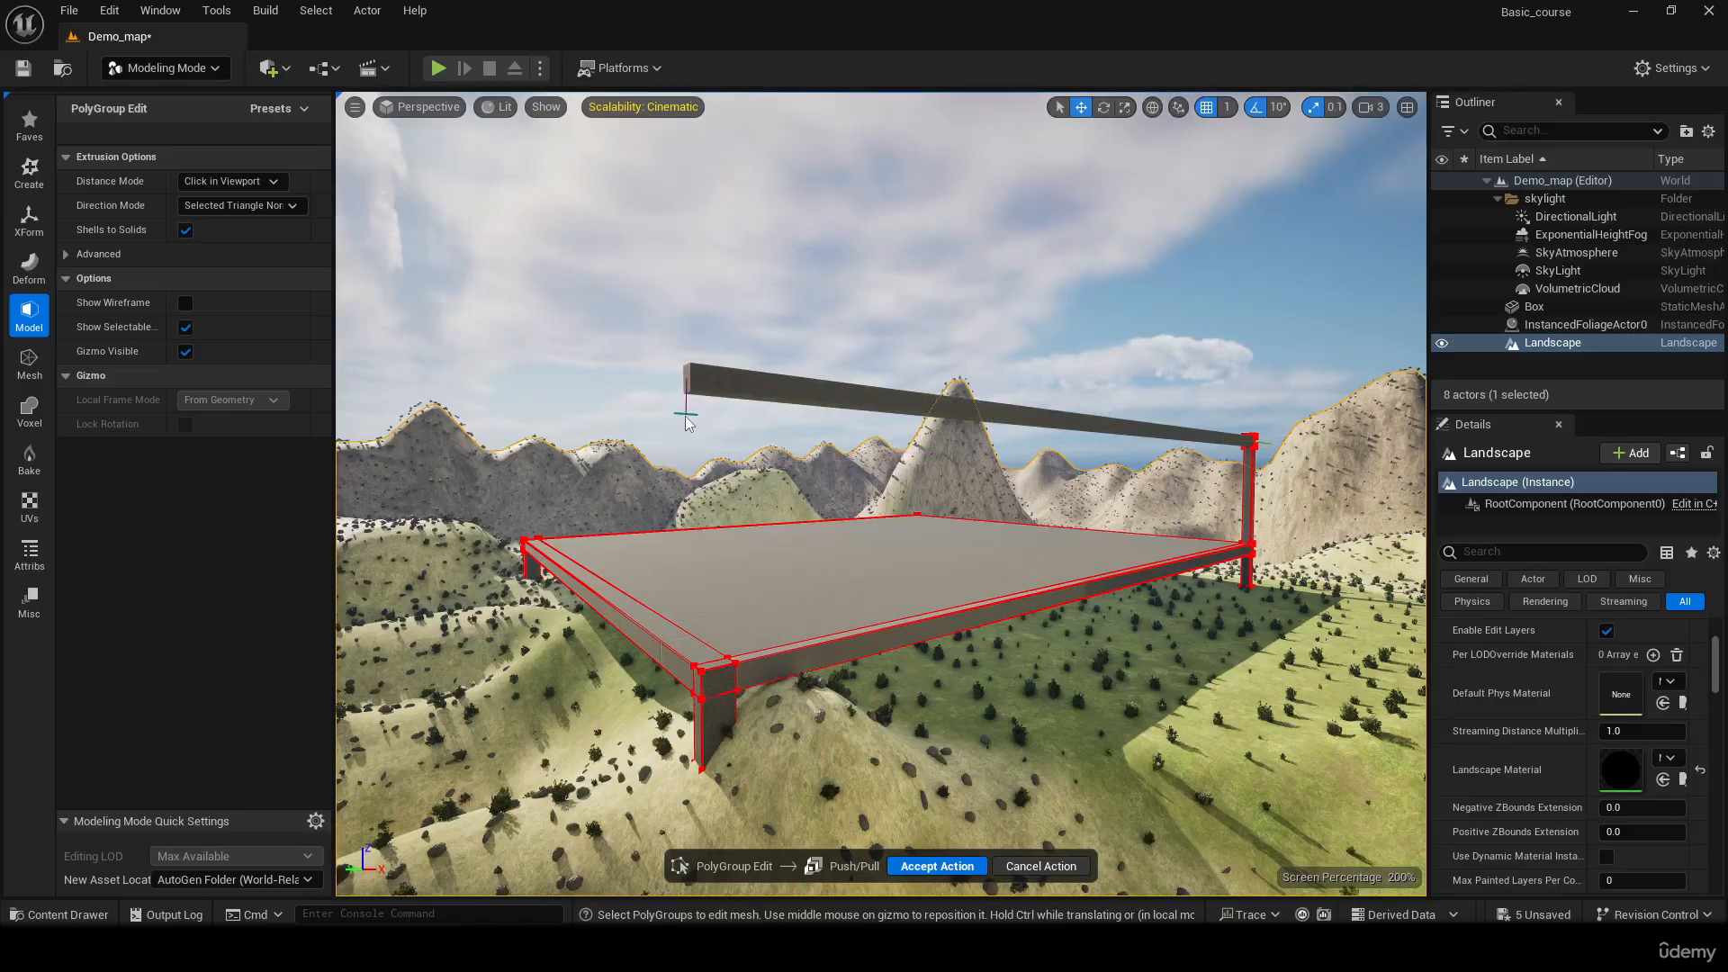
pyautogui.click(694, 430)
# Push/Pull the top face of the slab's corner below the upper beam's far end up to the beam as a second post
pyautogui.press('a')
pyautogui.moveTo(694, 430); pyautogui.dragTo(1157, 391, button='right')
pyautogui.press('s')
pyautogui.press('s')
pyautogui.moveTo(878, 432); pyautogui.dragTo(878, 555, button='right')
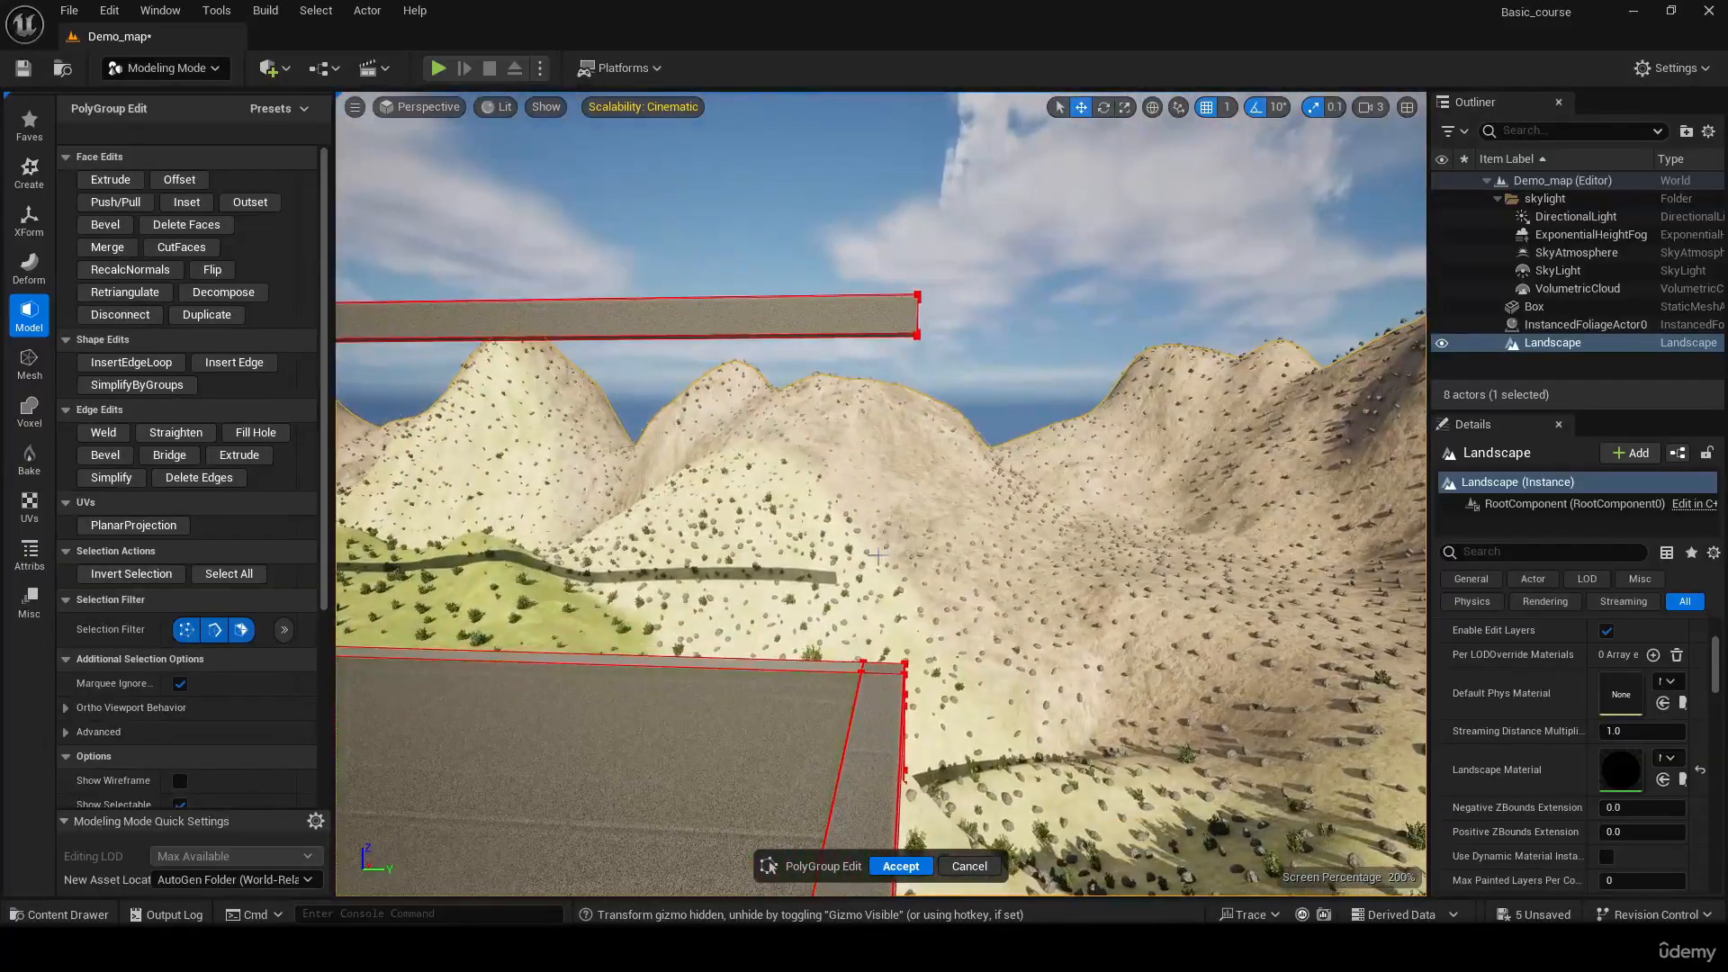
pyautogui.click(879, 667)
pyautogui.press('w')
pyautogui.moveTo(878, 667); pyautogui.dragTo(823, 837, button='right')
pyautogui.press('s')
pyautogui.click(121, 201)
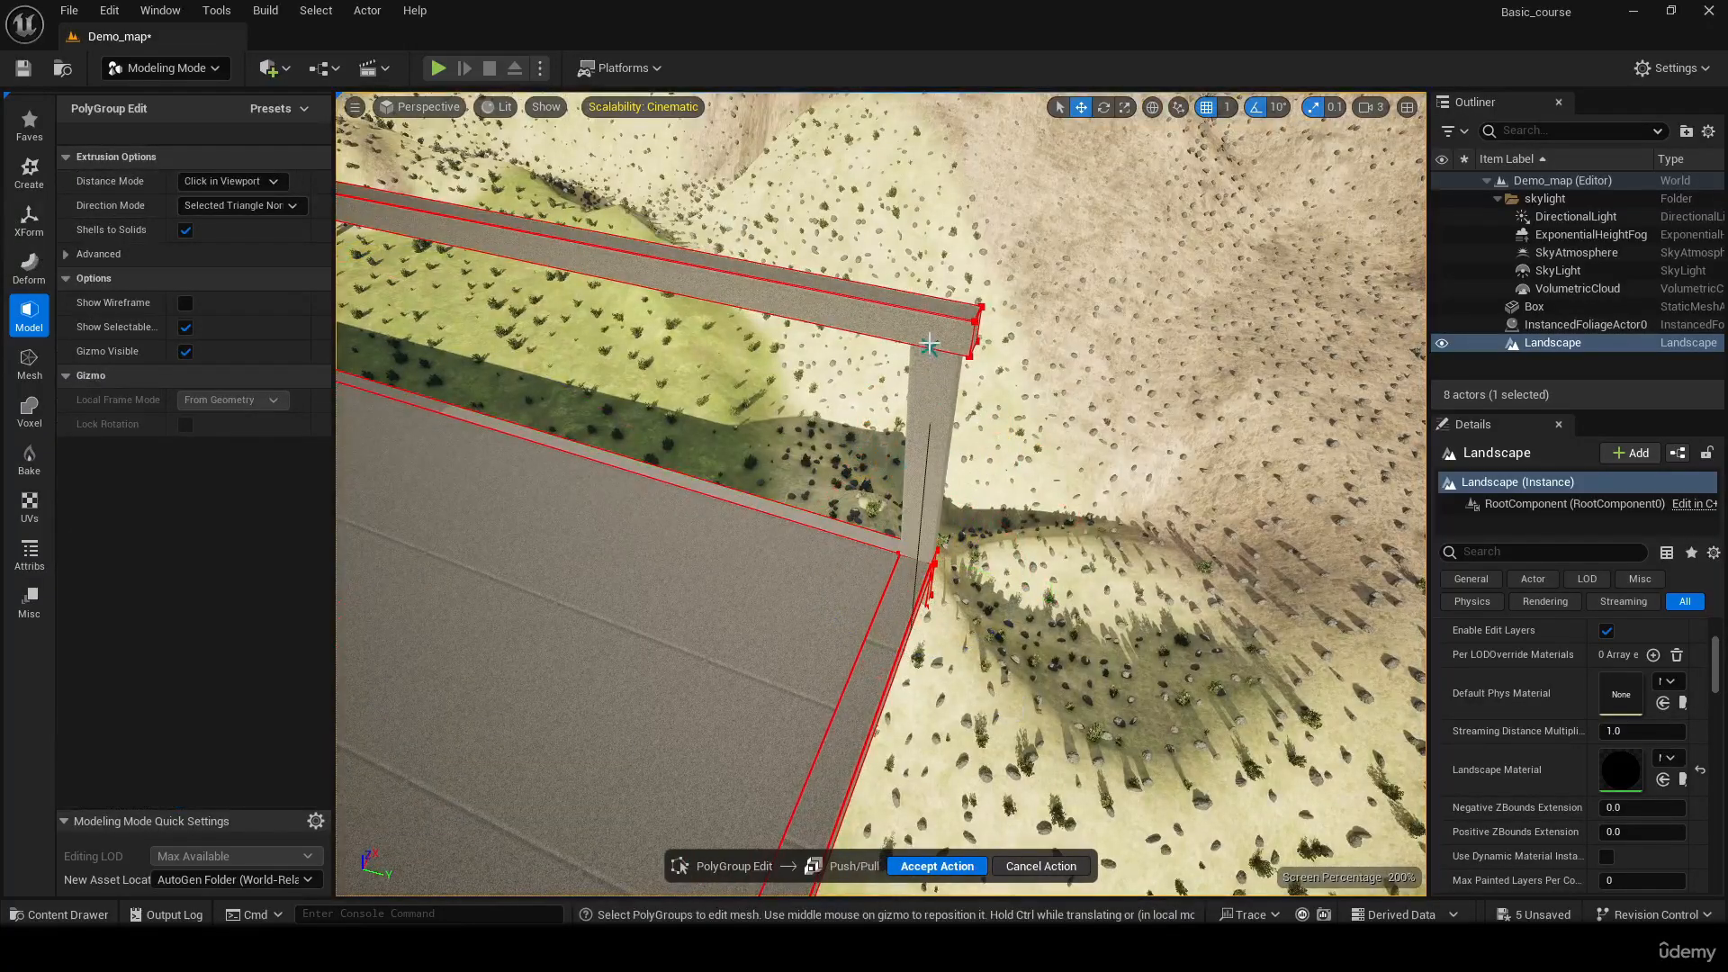
pyautogui.click(933, 341)
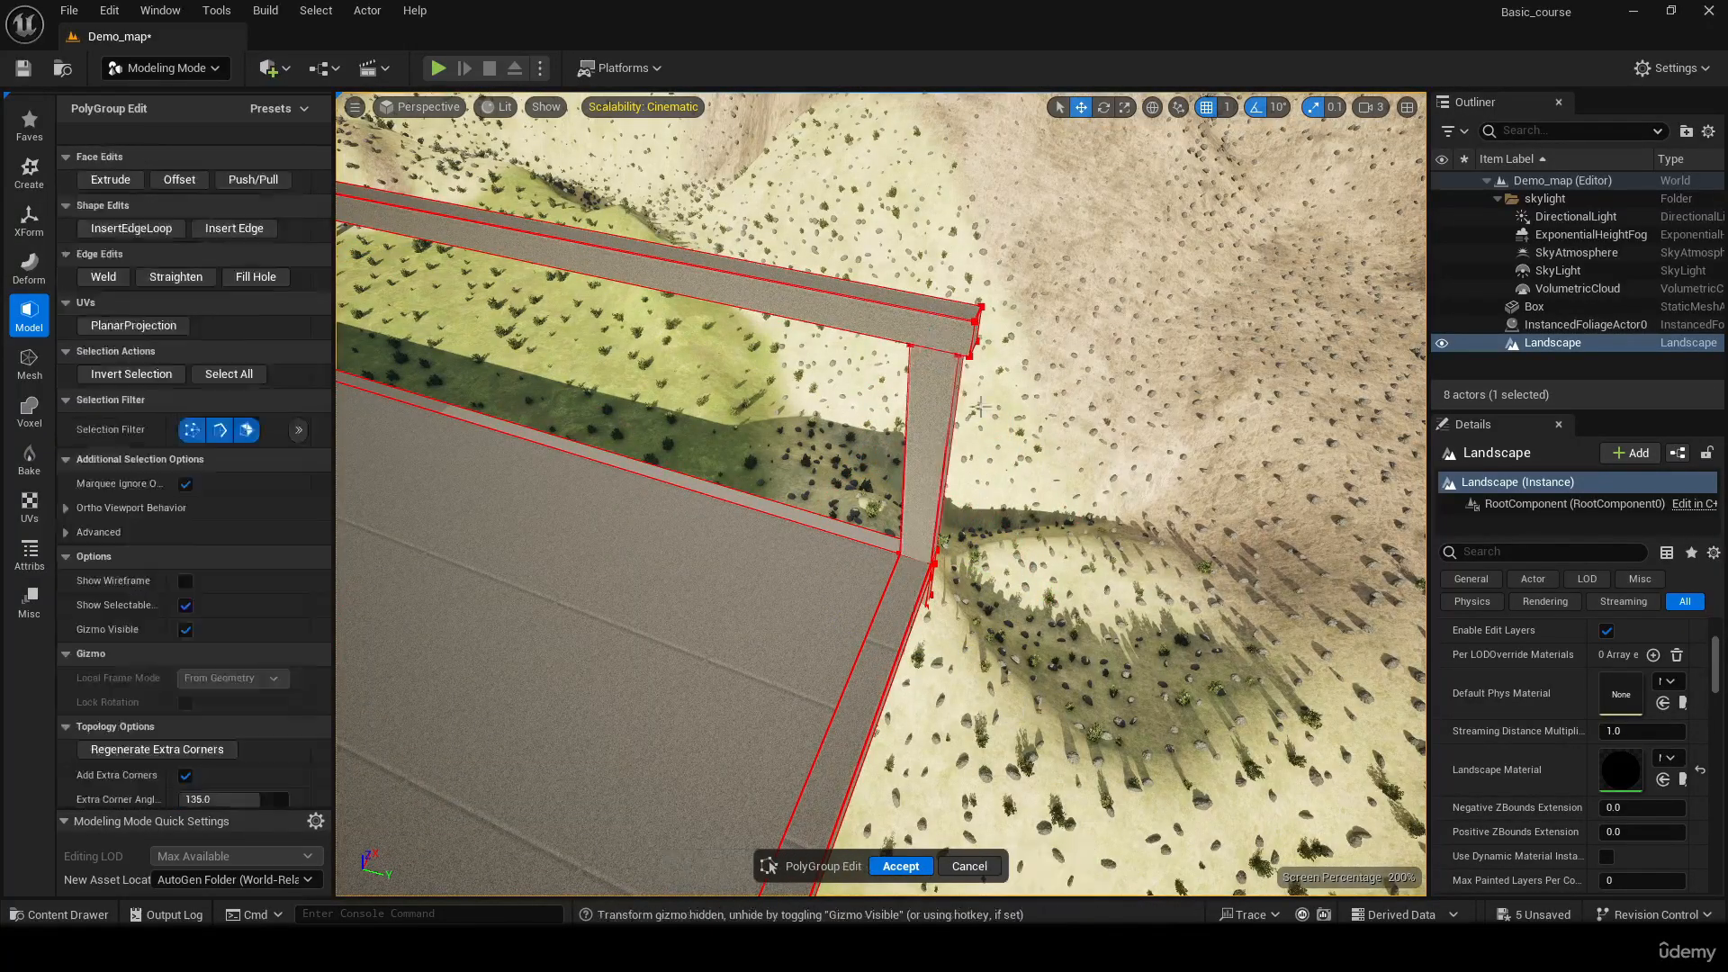
# Push/Pull the top face of the slab's corner at X -5429.5, Y 5223.5 upward into a tall third post
pyautogui.moveTo(934, 342); pyautogui.dragTo(972, 416, button='right')
pyautogui.click(972, 417)
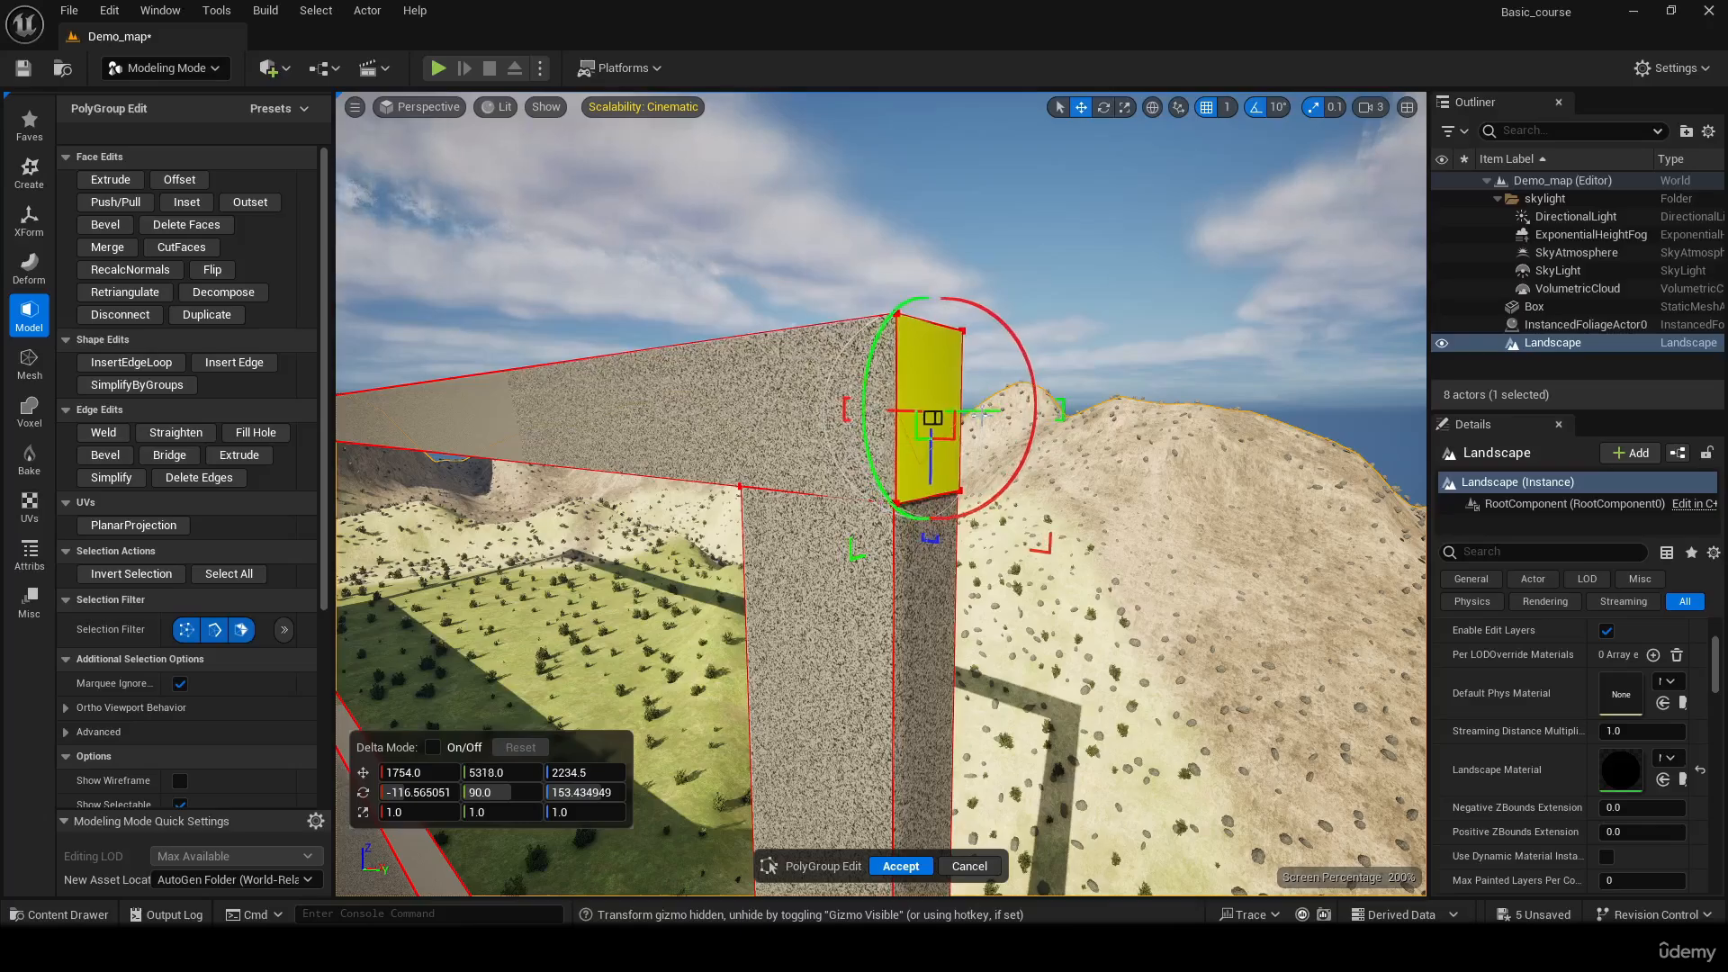
pyautogui.moveTo(982, 417)
pyautogui.mouseDown(button='right')
pyautogui.moveTo(936, 513)
pyautogui.moveTo(900, 432)
pyautogui.moveTo(1134, 428)
pyautogui.moveTo(963, 437)
pyautogui.mouseUp(button='right')
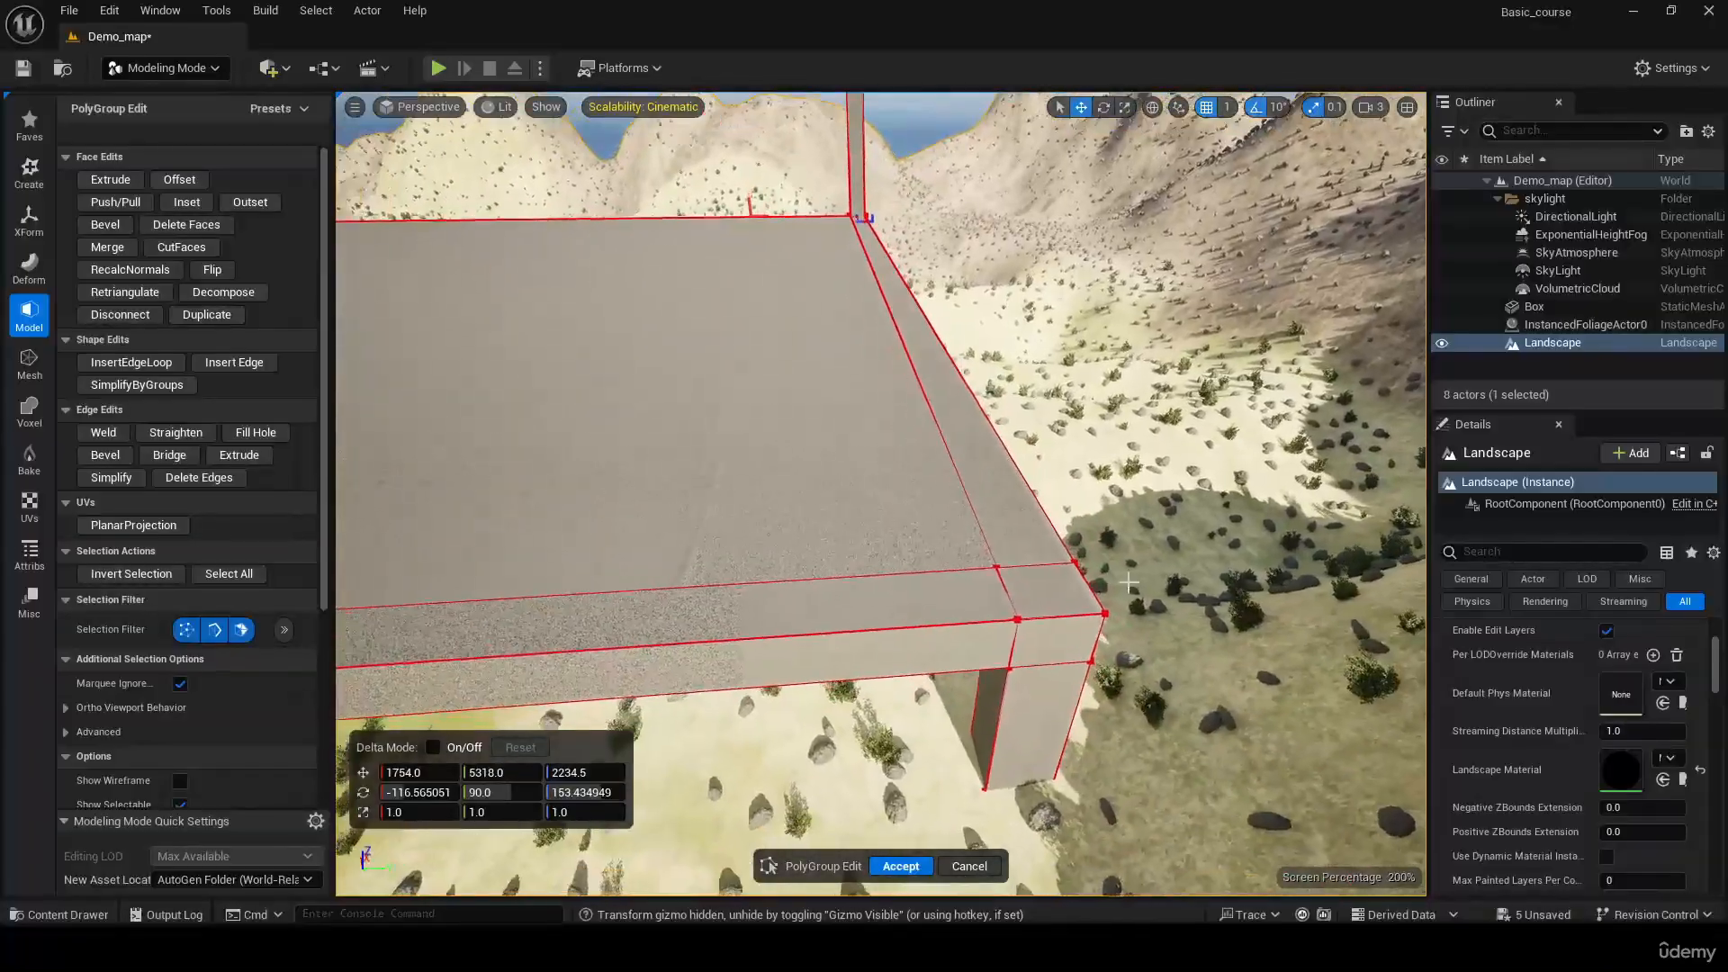
pyautogui.click(1058, 593)
pyautogui.scroll(-3, 1058, 593)
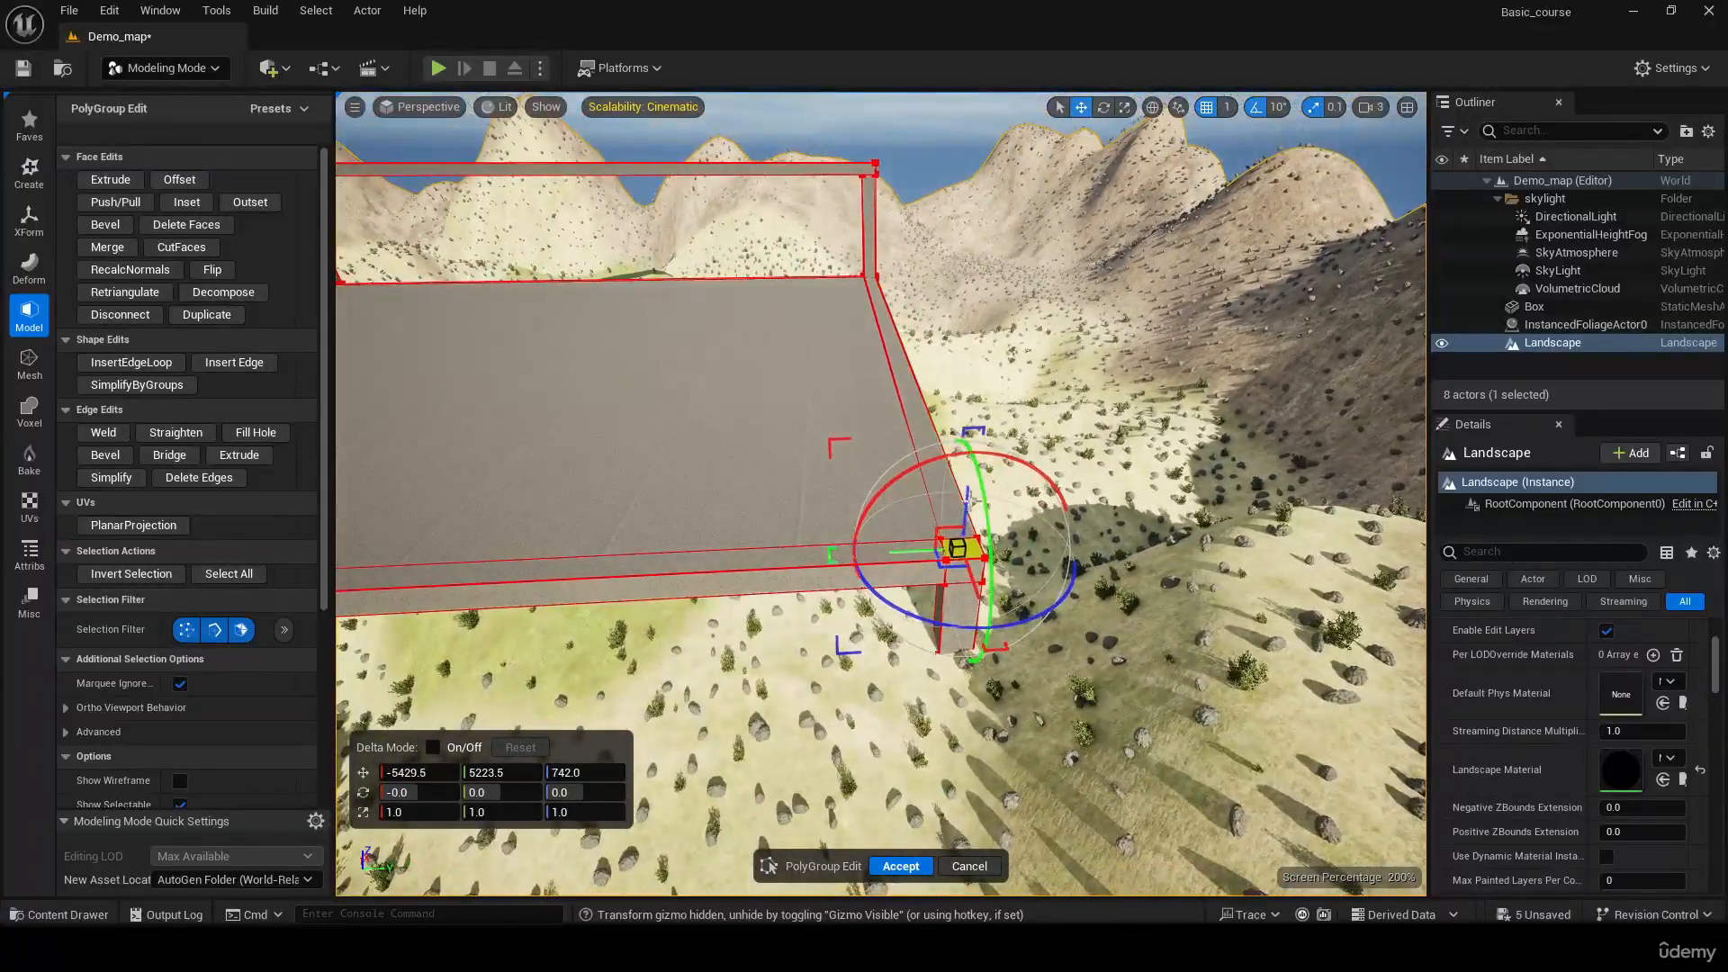
pyautogui.hotkey('ctrl', 'z')
pyautogui.click(145, 203)
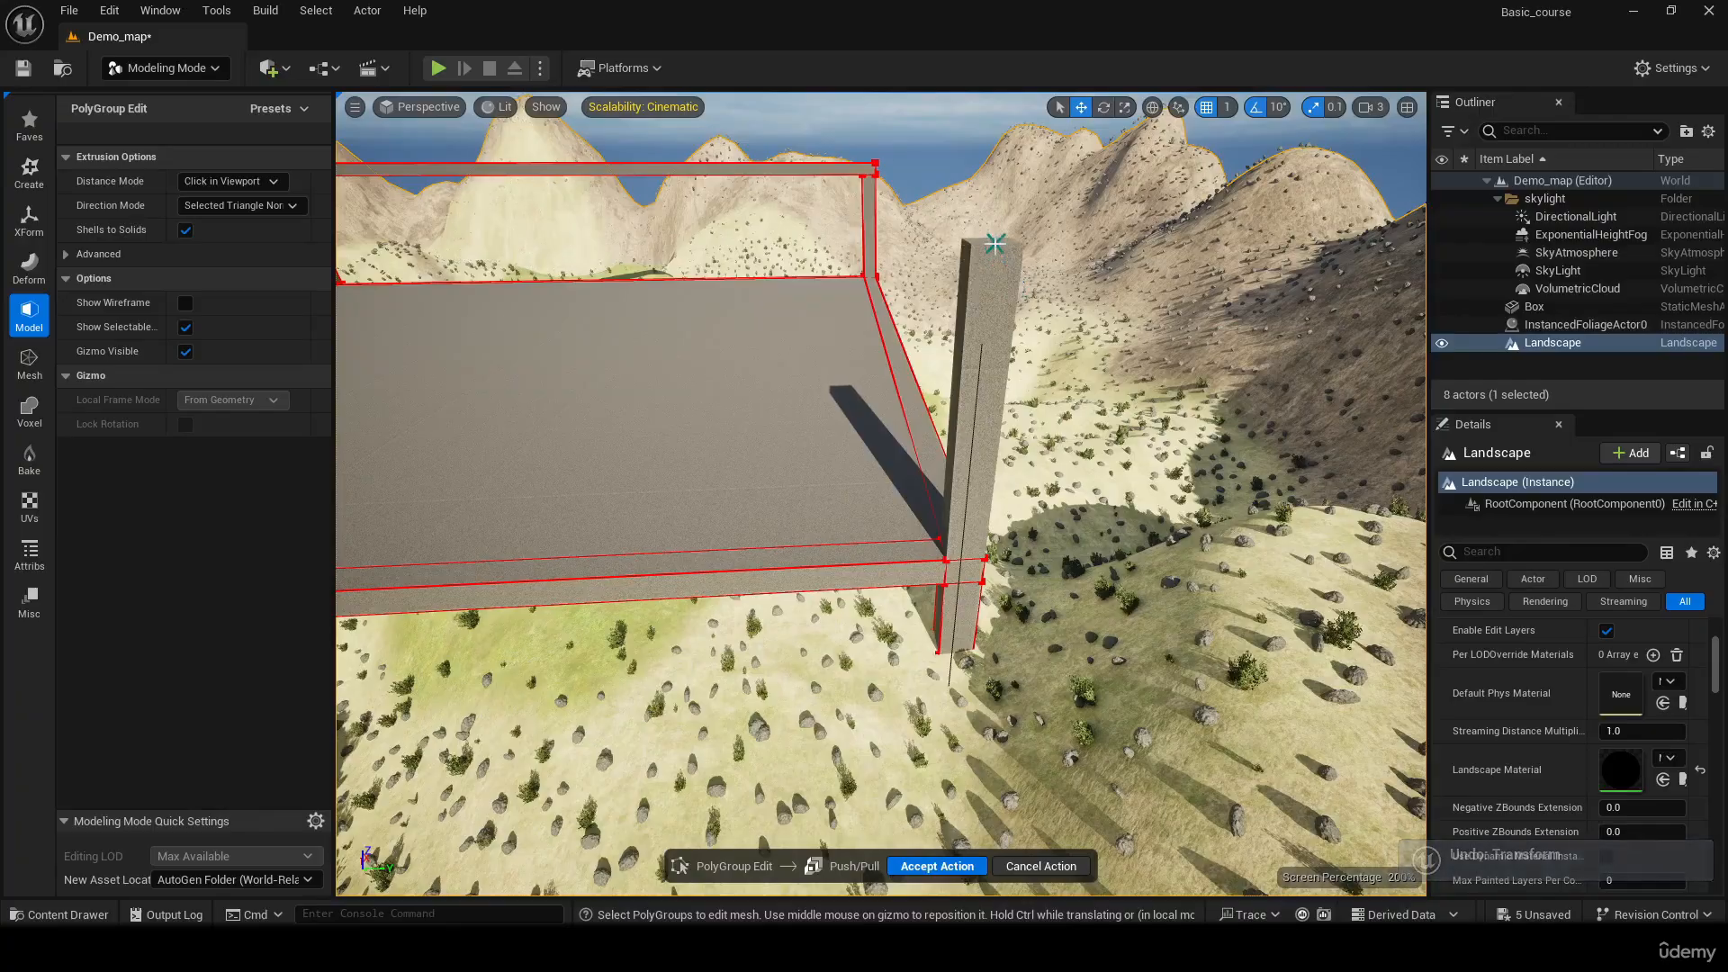
pyautogui.click(995, 243)
# Push/Pull the inner side face of the first post's top segment across the slab to its opposite edge as a second upper beam
pyautogui.moveTo(994, 243); pyautogui.dragTo(1044, 270, button='right')
pyautogui.click(874, 488)
pyautogui.moveTo(874, 488); pyautogui.dragTo(1125, 544, button='right')
pyautogui.click(115, 201)
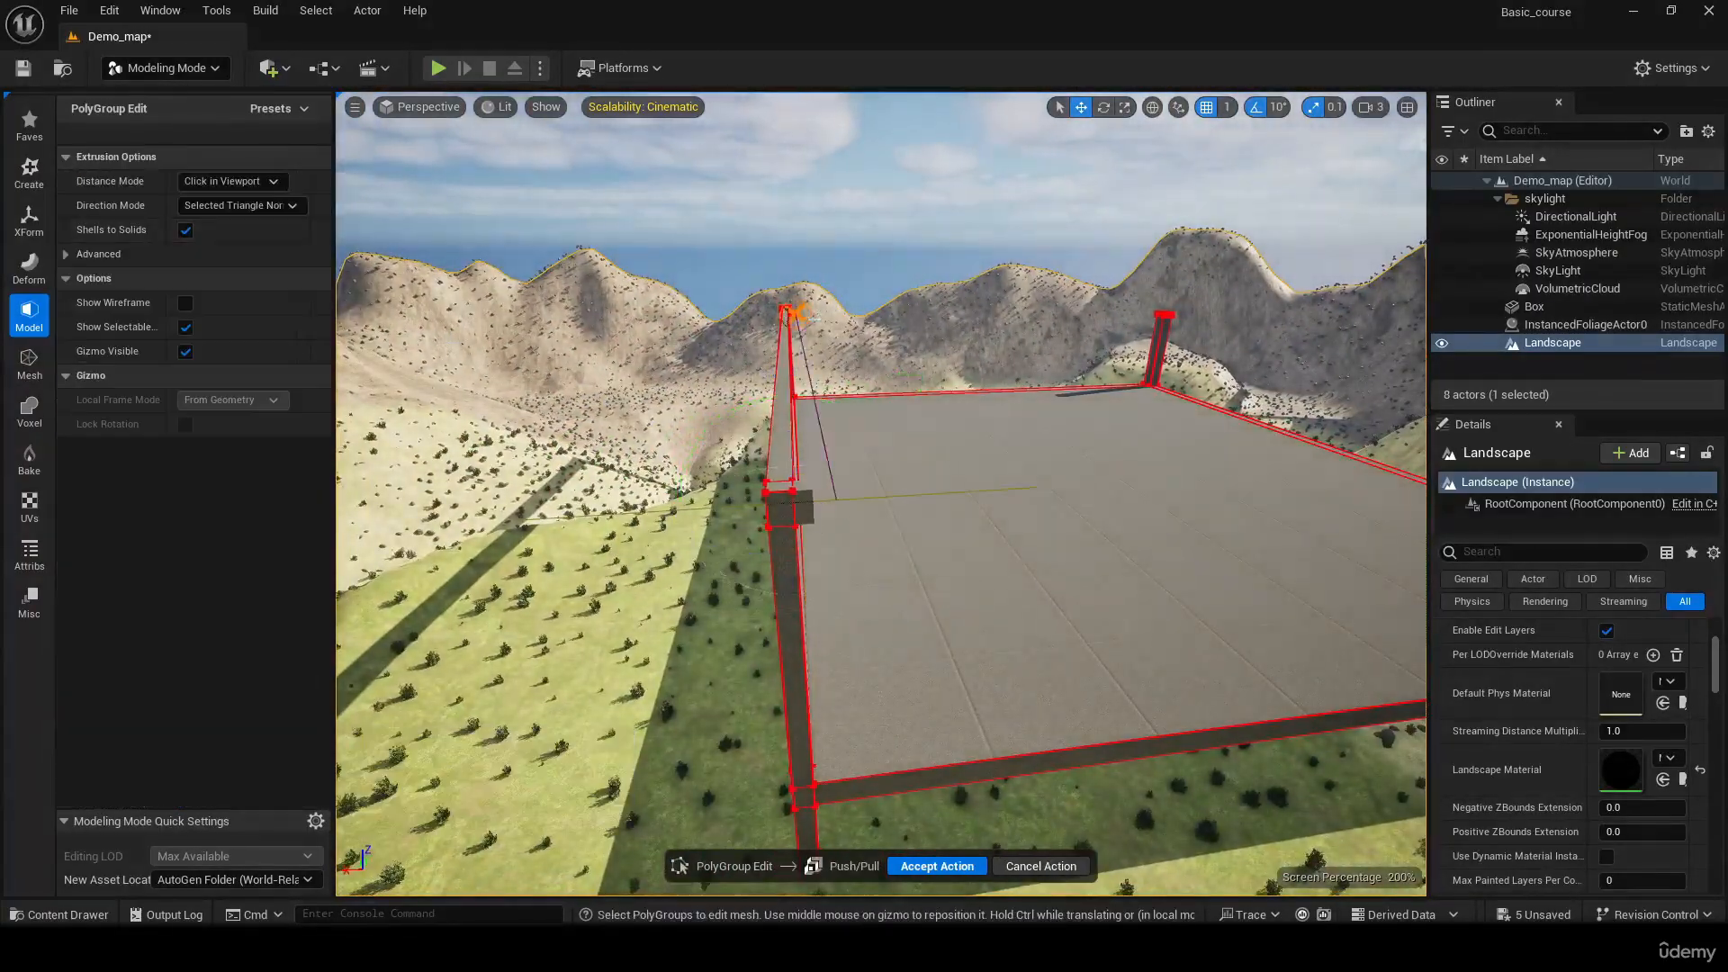
pyautogui.moveTo(1034, 486); pyautogui.dragTo(1233, 479, button='right')
pyautogui.press('d')
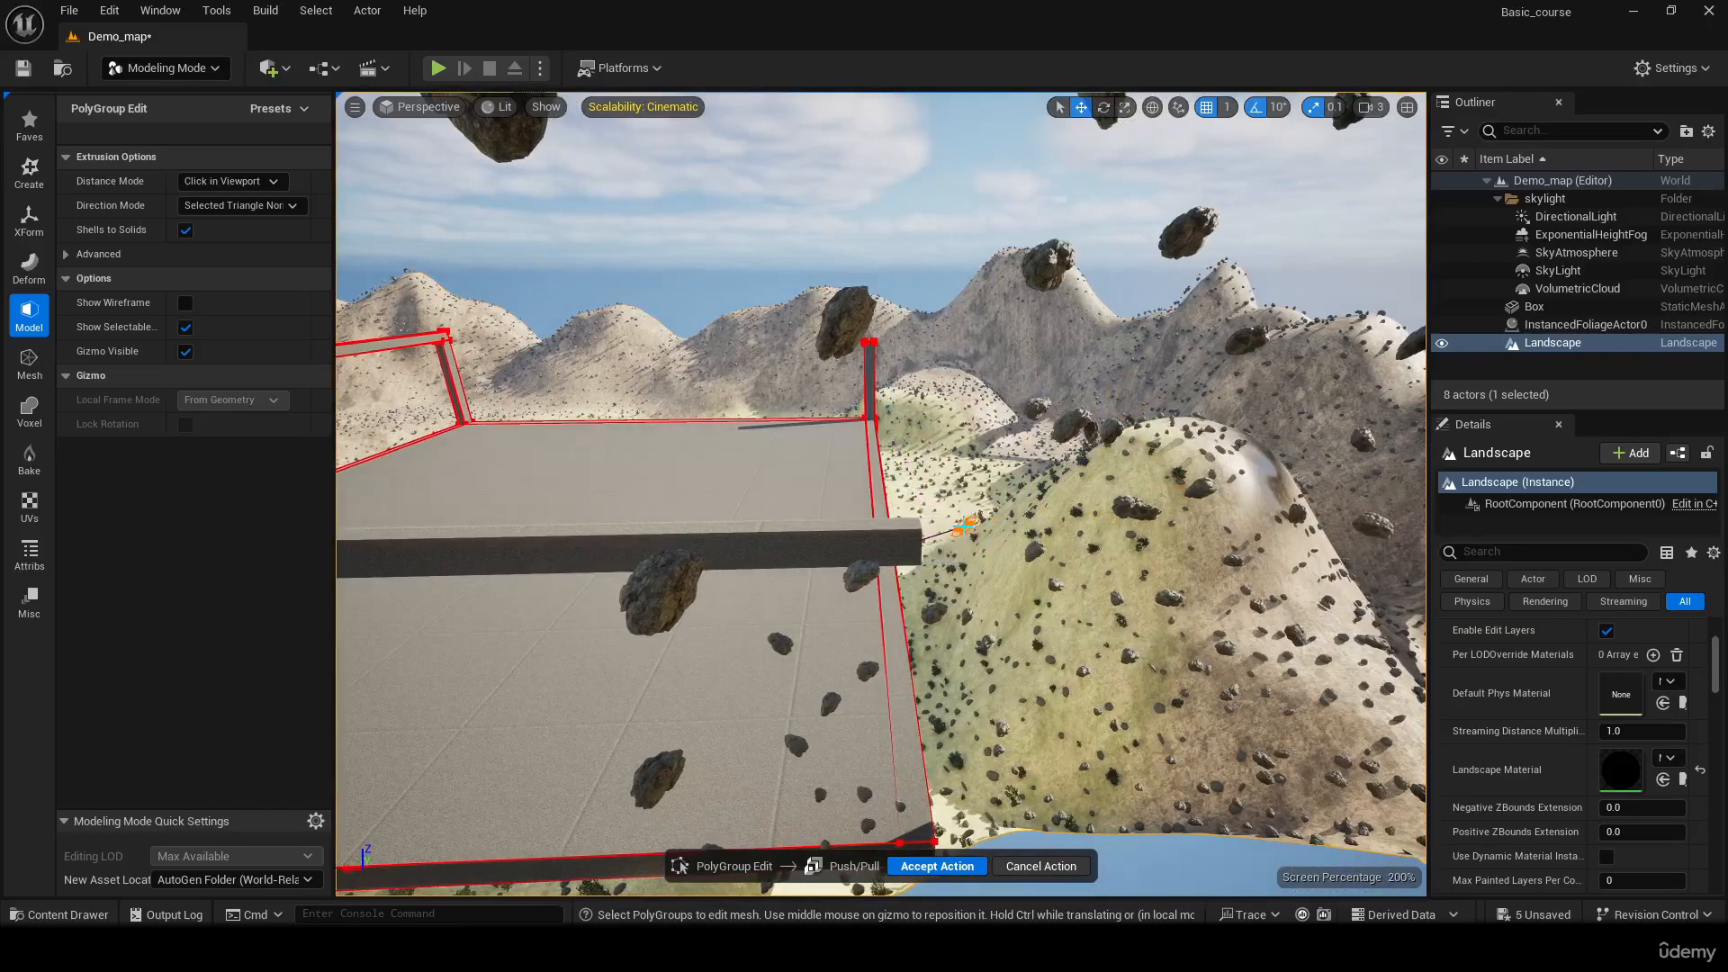
pyautogui.click(965, 526)
pyautogui.moveTo(964, 527); pyautogui.dragTo(567, 450, button='right')
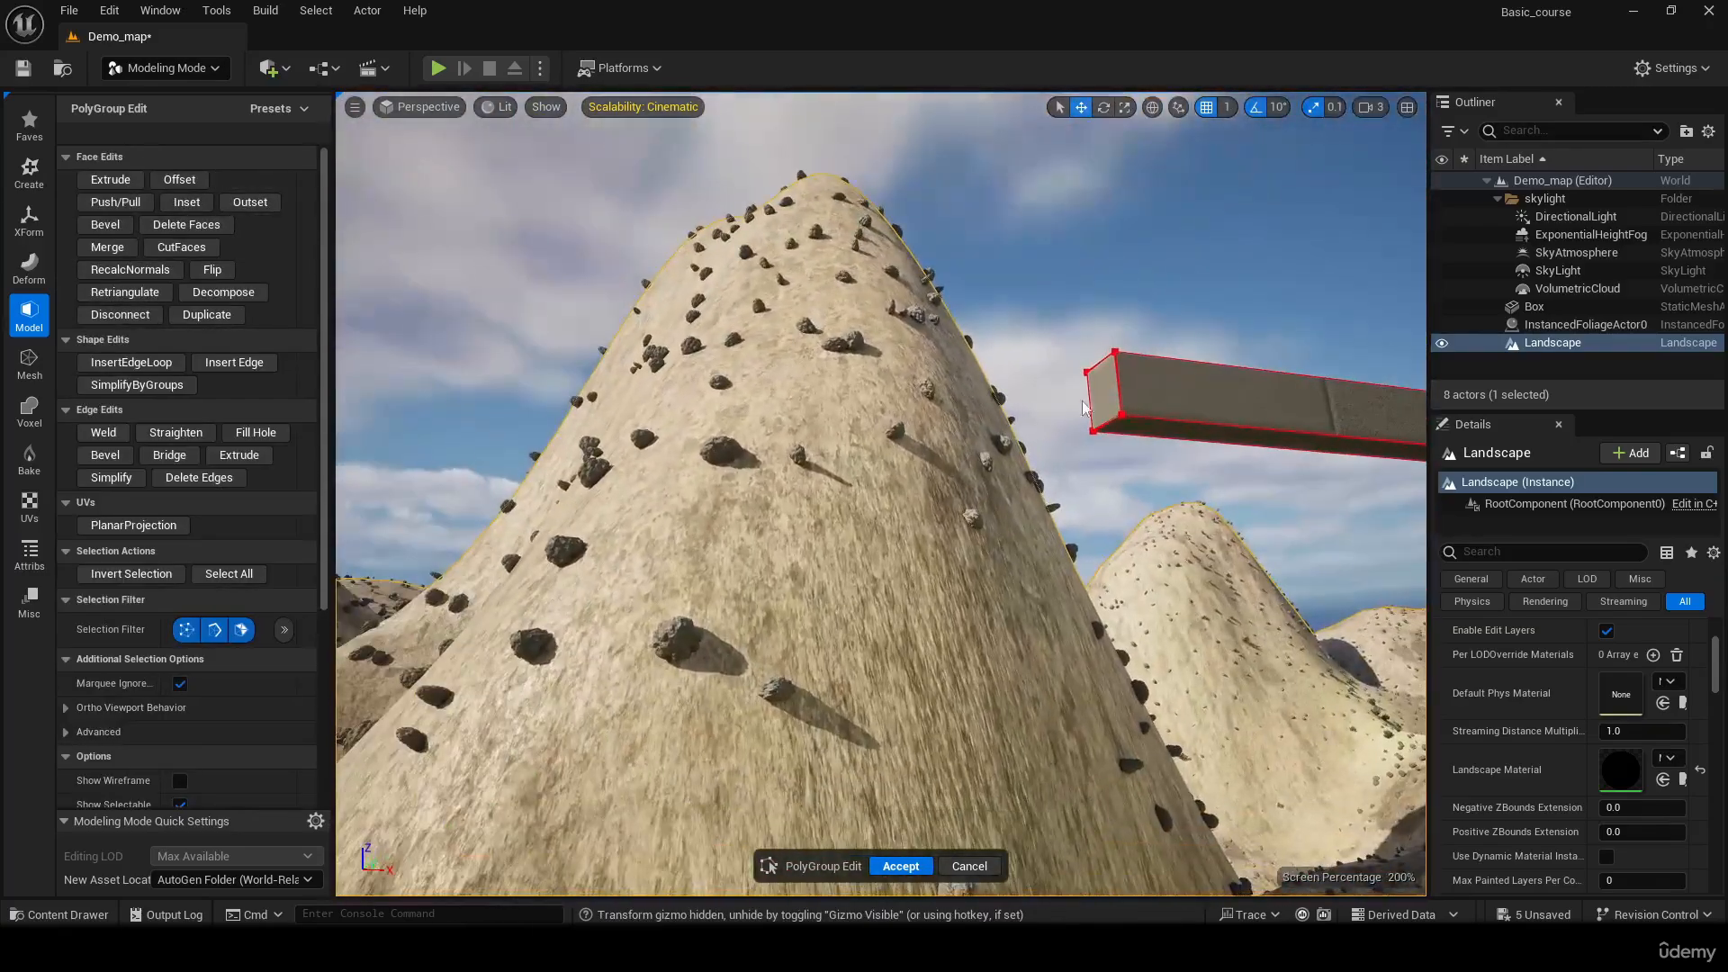
# Extrude the end face of the second upper beam outward along X to -5650
pyautogui.click(1109, 383)
pyautogui.moveTo(1055, 391); pyautogui.dragTo(1013, 392)
pyautogui.moveTo(1013, 395); pyautogui.dragTo(987, 496, button='right')
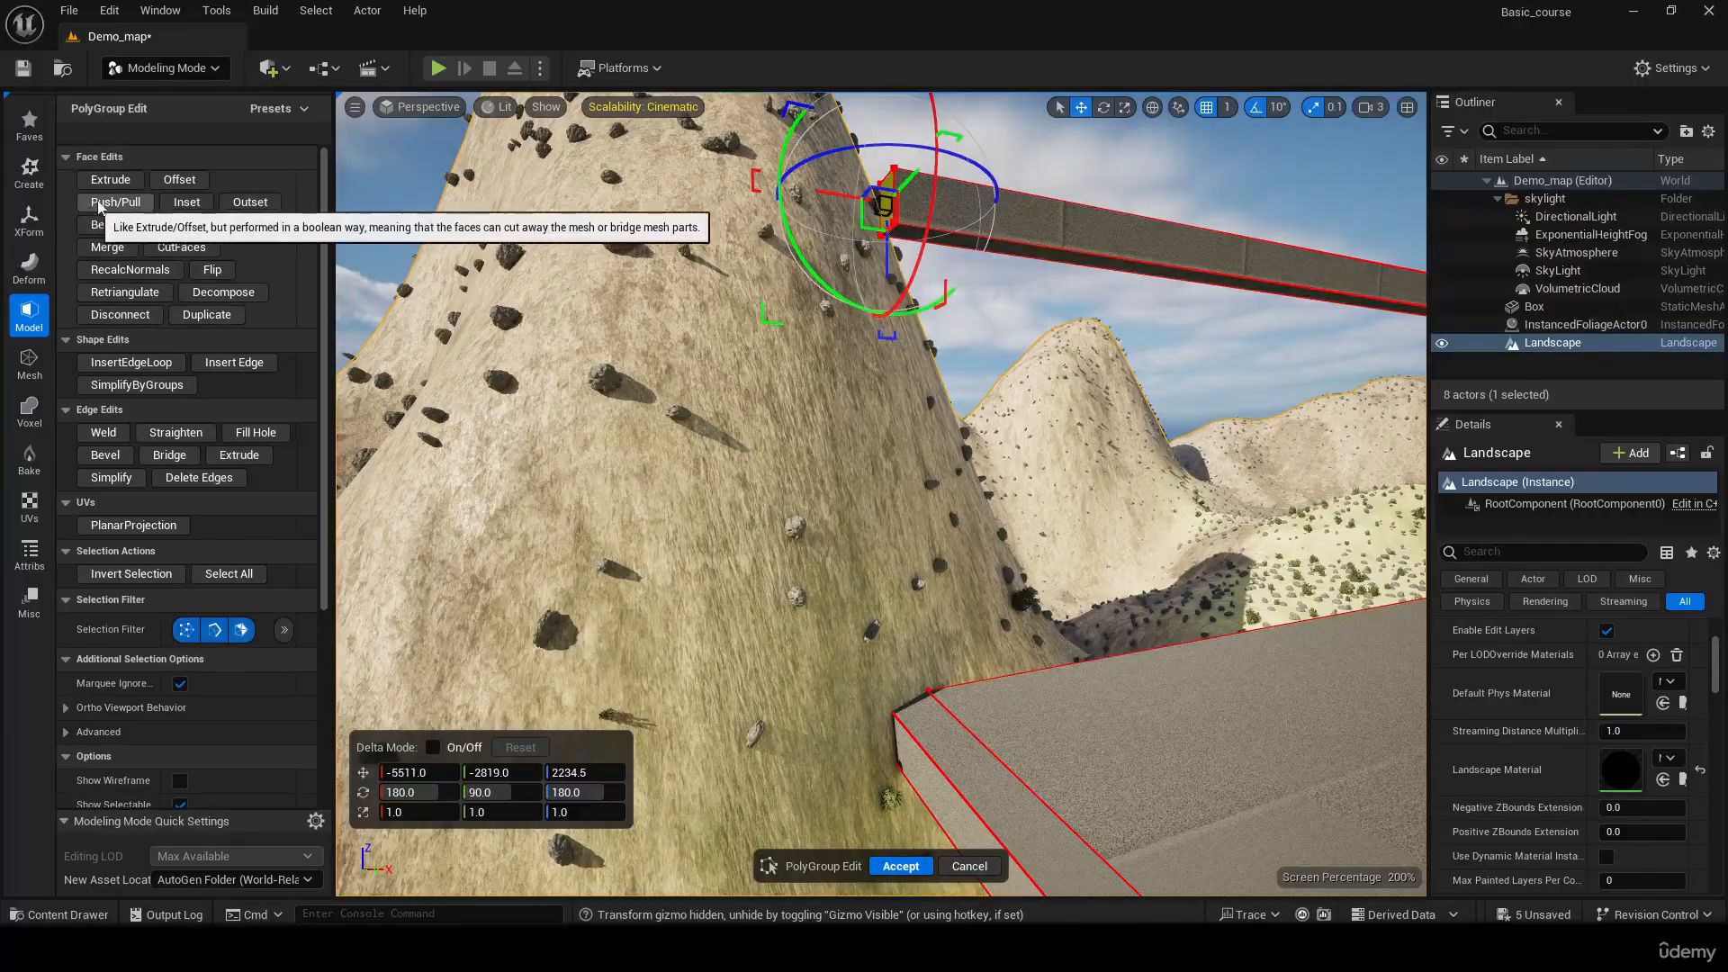
pyautogui.click(110, 179)
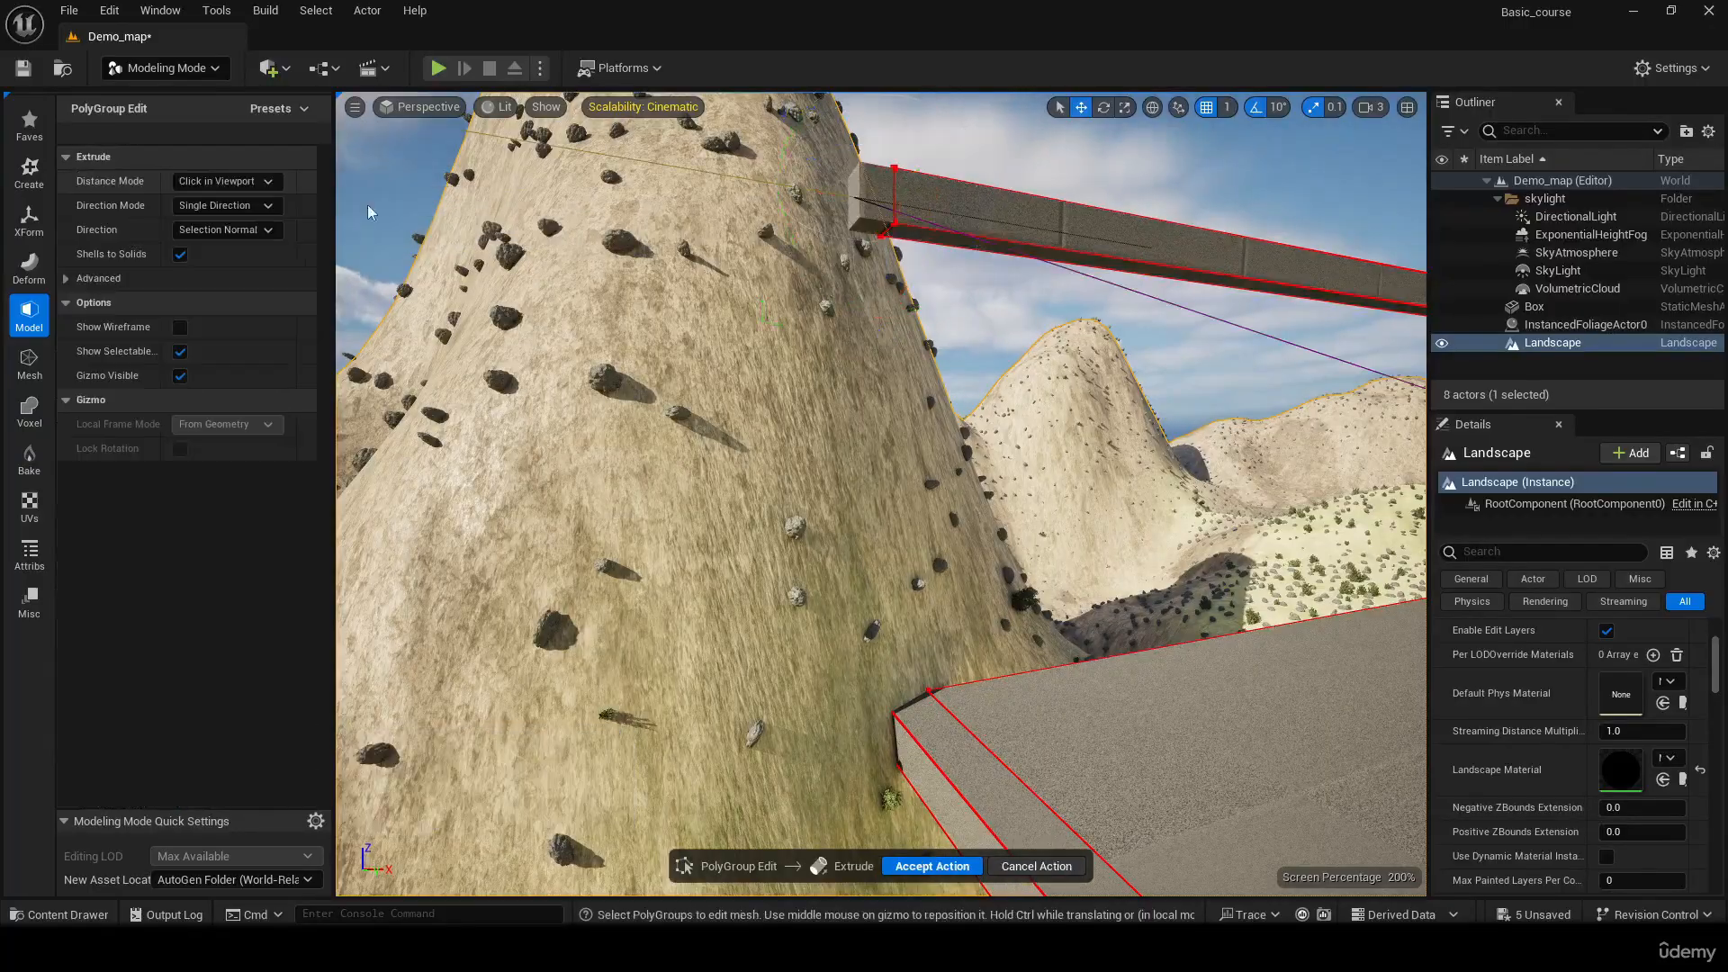
pyautogui.click(846, 207)
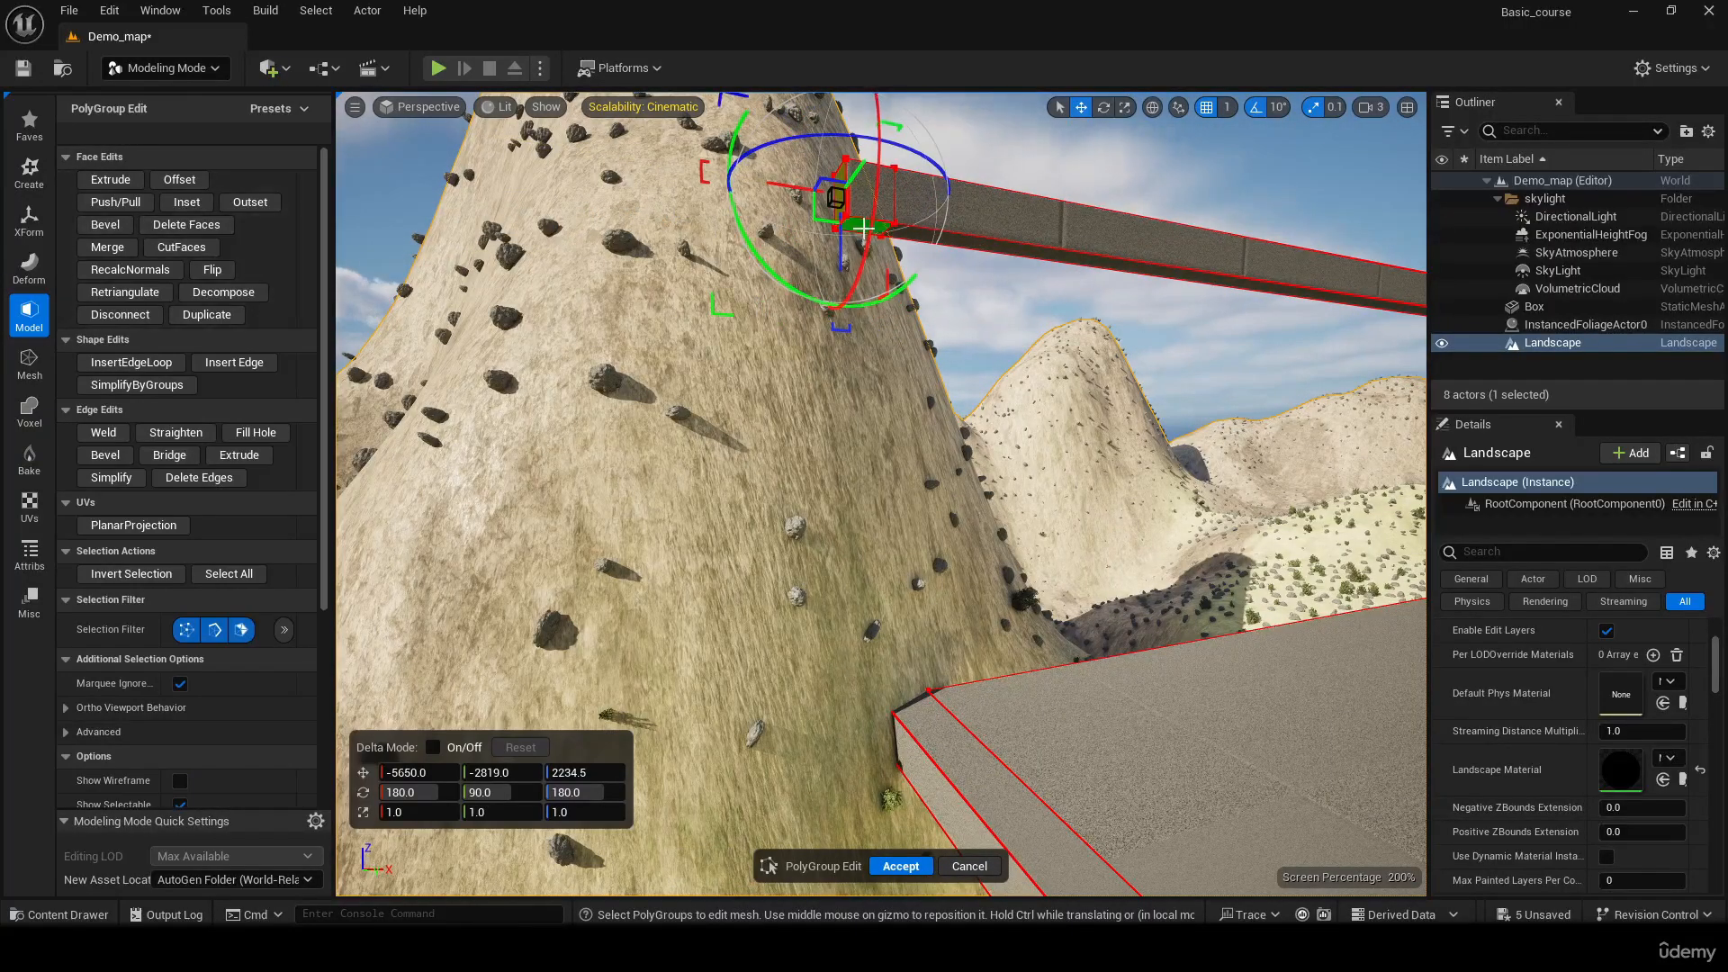
# Extrude the underside of the beam's new end segment down to the slab's corner as a fourth post
pyautogui.click(862, 229)
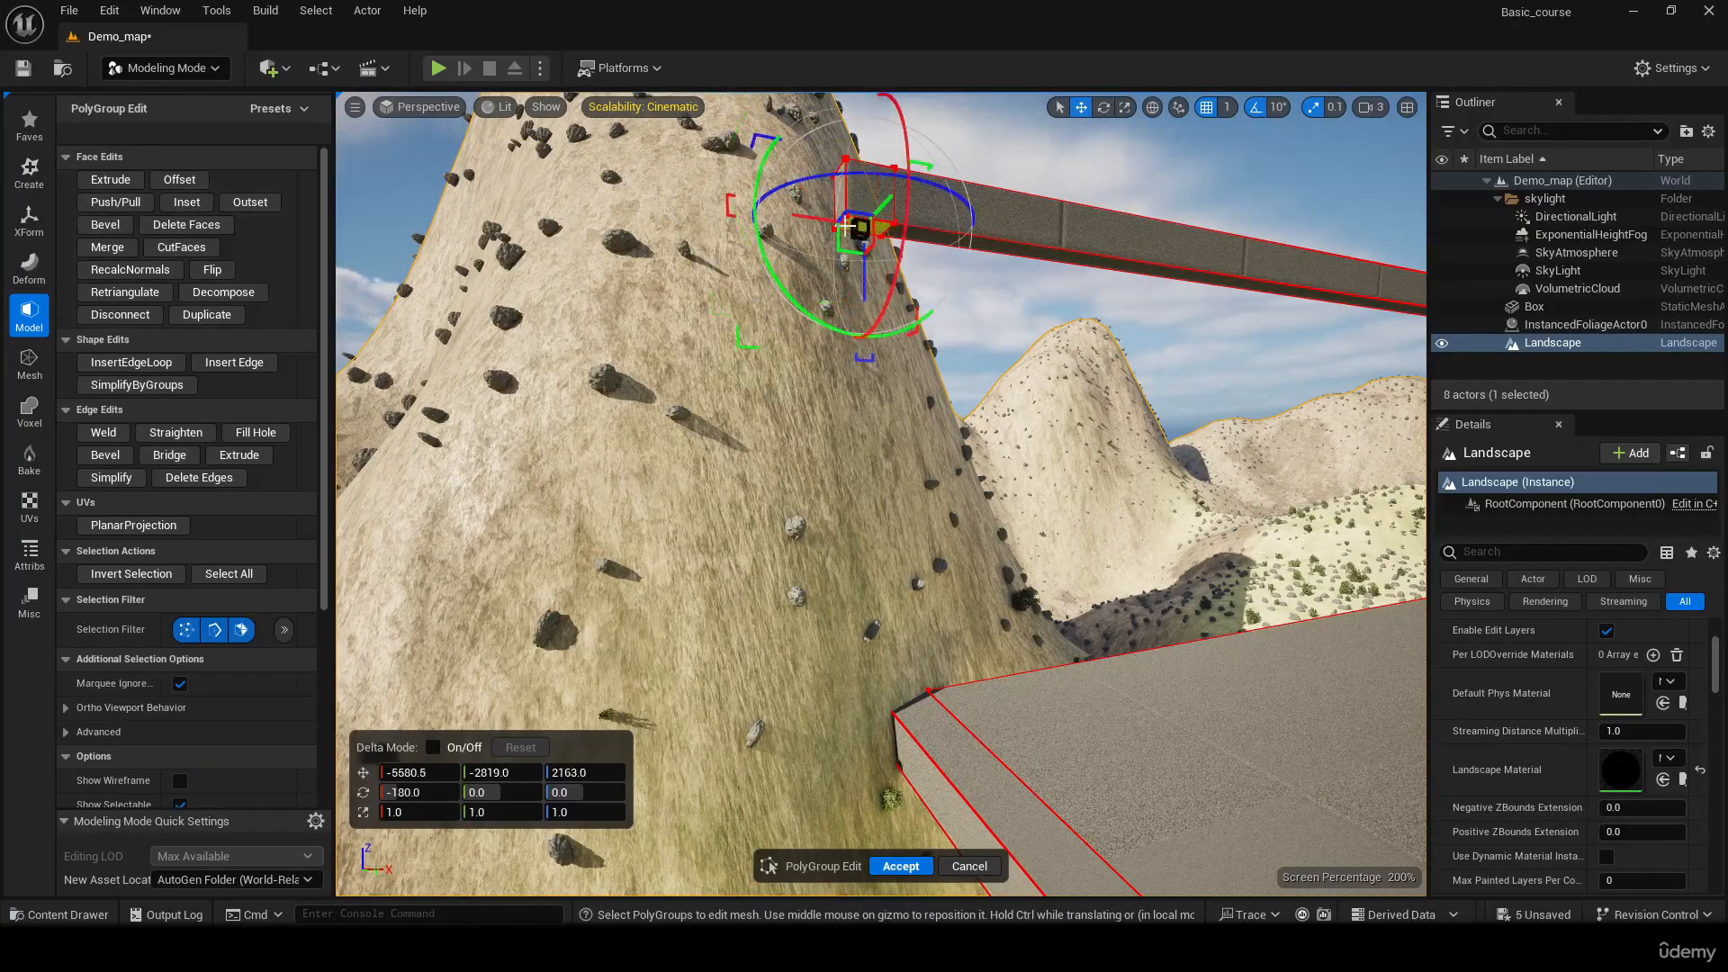
pyautogui.click(111, 179)
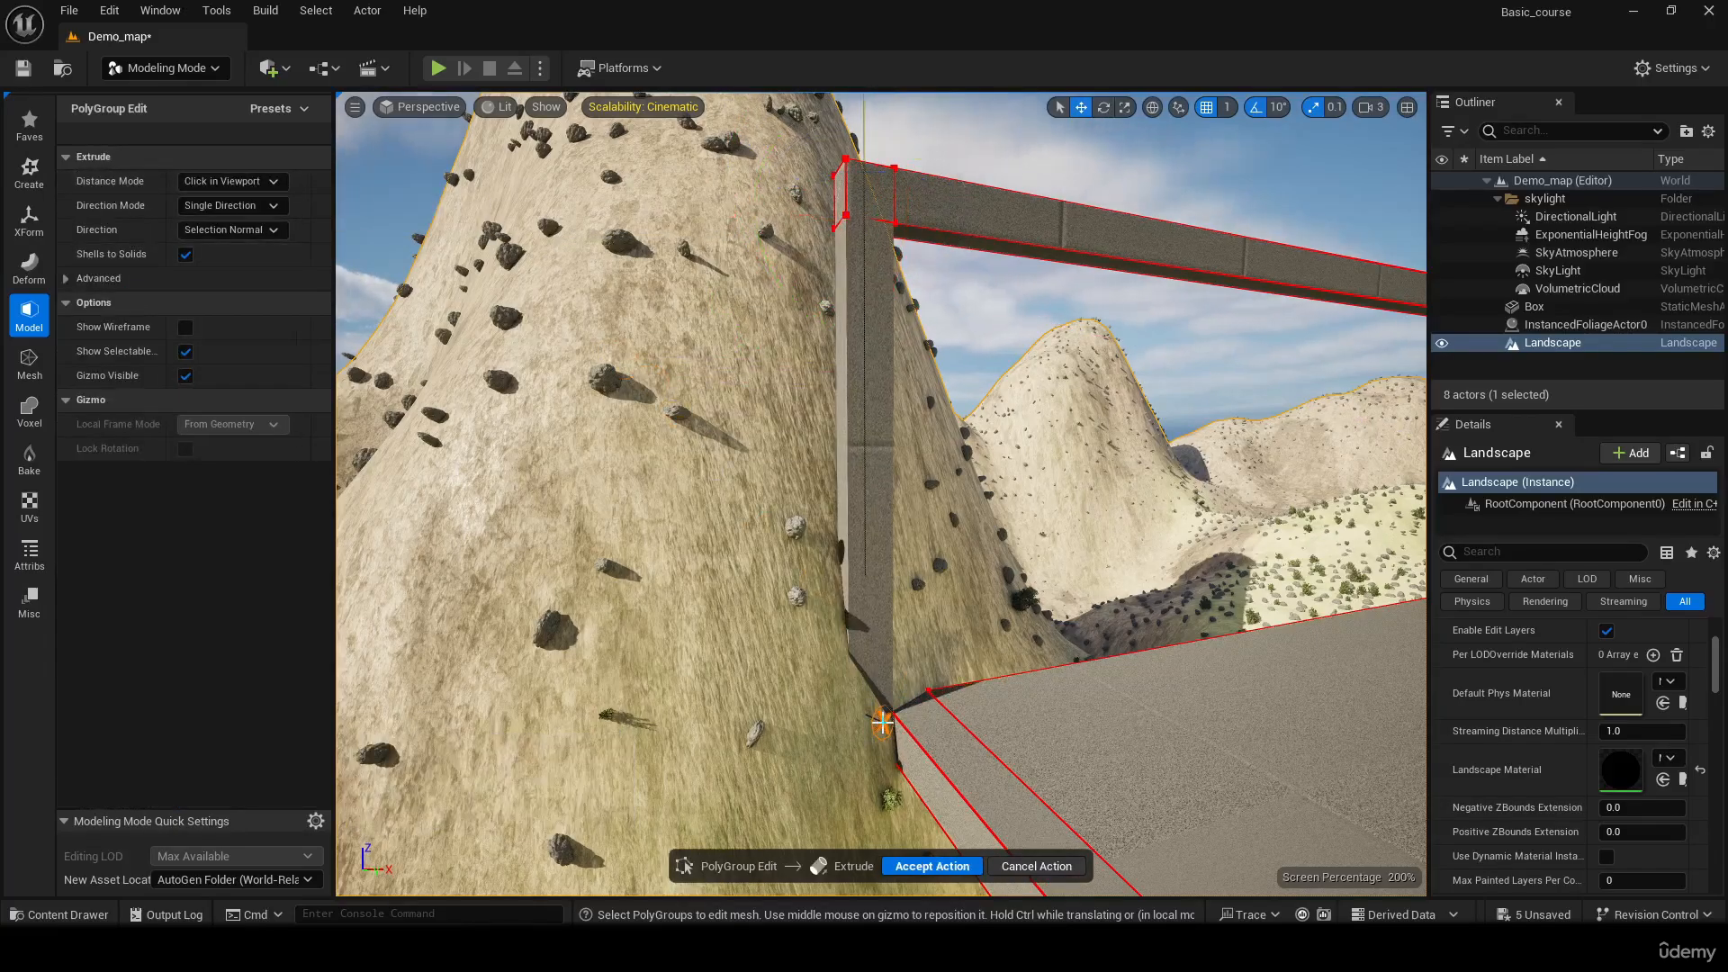
pyautogui.click(882, 721)
# Try to shift the outer end faces of the beam and the fourth post along X, and undo the moves
pyautogui.click(880, 206)
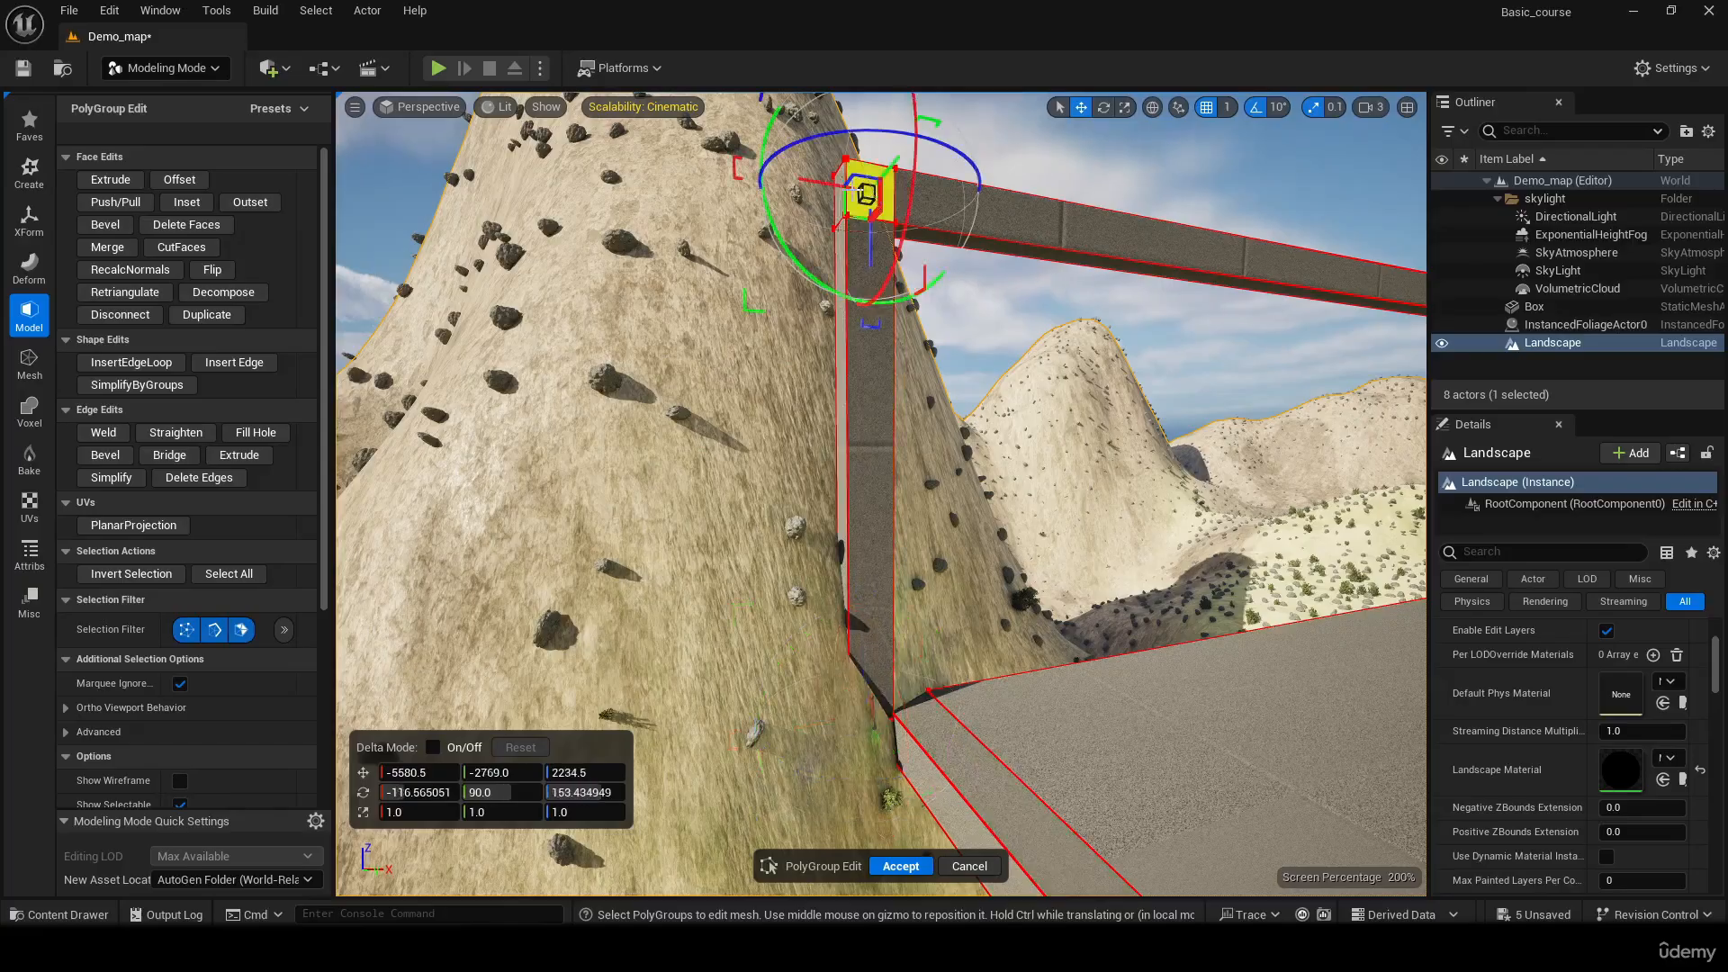
pyautogui.moveTo(905, 246); pyautogui.dragTo(717, 375, button='right')
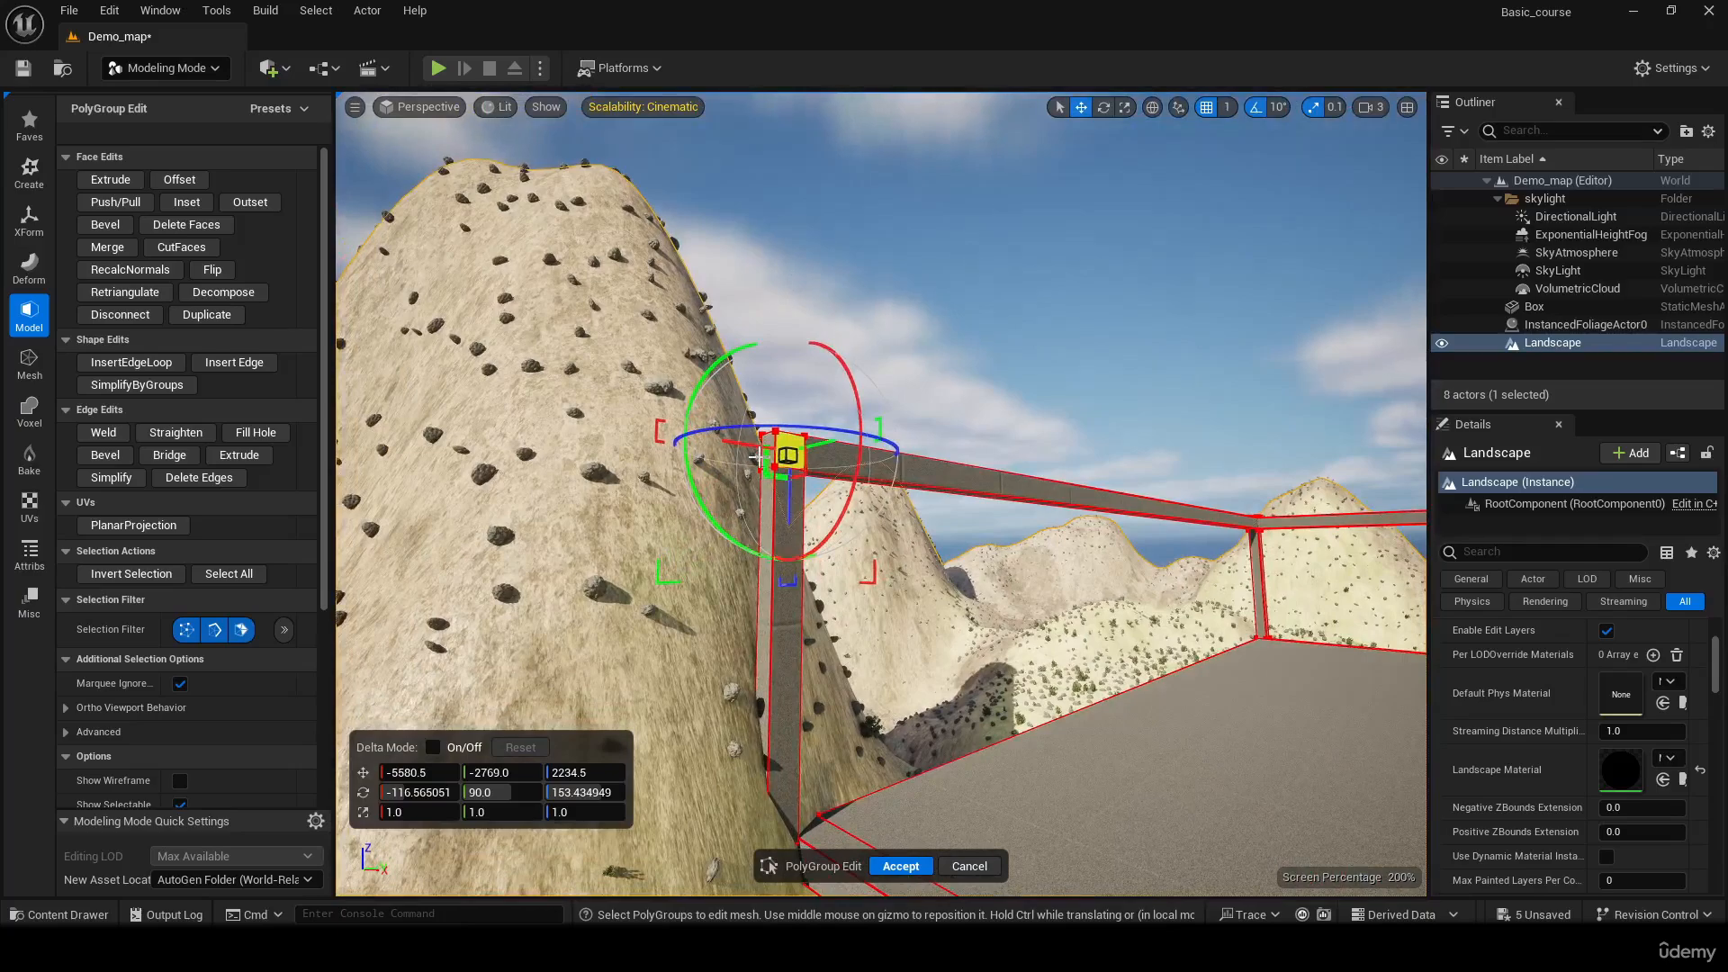
pyautogui.click(767, 448)
pyautogui.moveTo(767, 445); pyautogui.dragTo(868, 473, button='right')
pyautogui.moveTo(534, 438); pyautogui.dragTo(565, 437)
pyautogui.hotkey('ctrl', 'z')
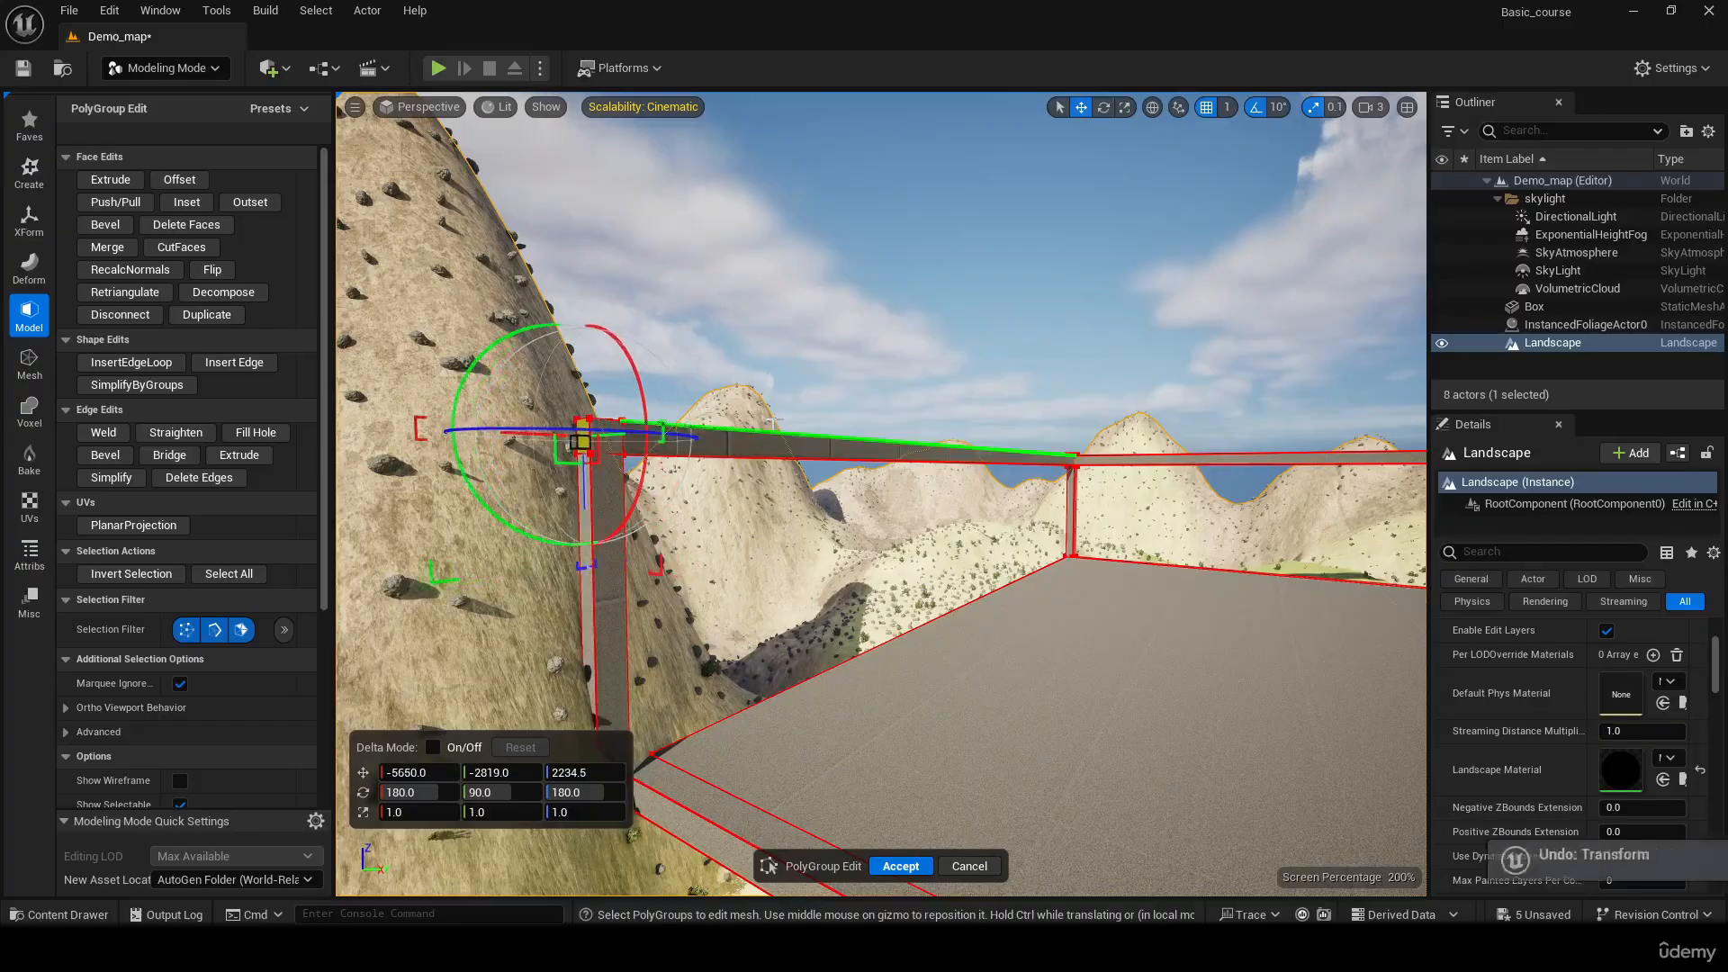
pyautogui.moveTo(565, 436); pyautogui.dragTo(830, 486, button='right')
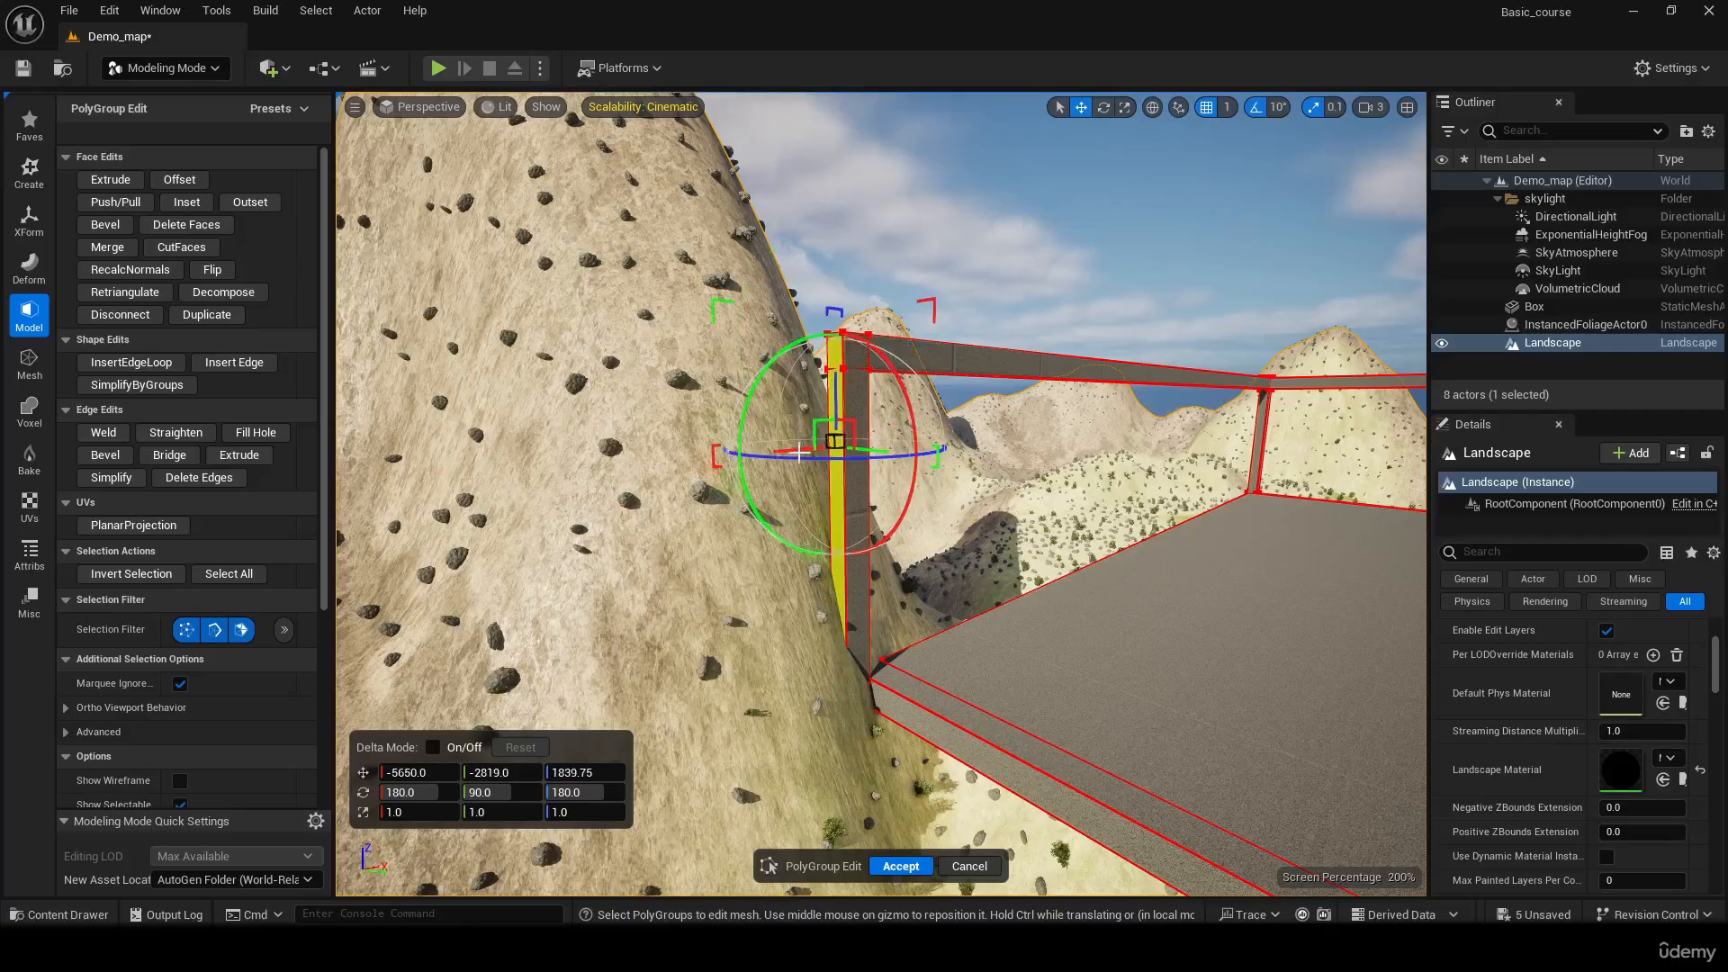
pyautogui.hotkey('ctrl', 'z')
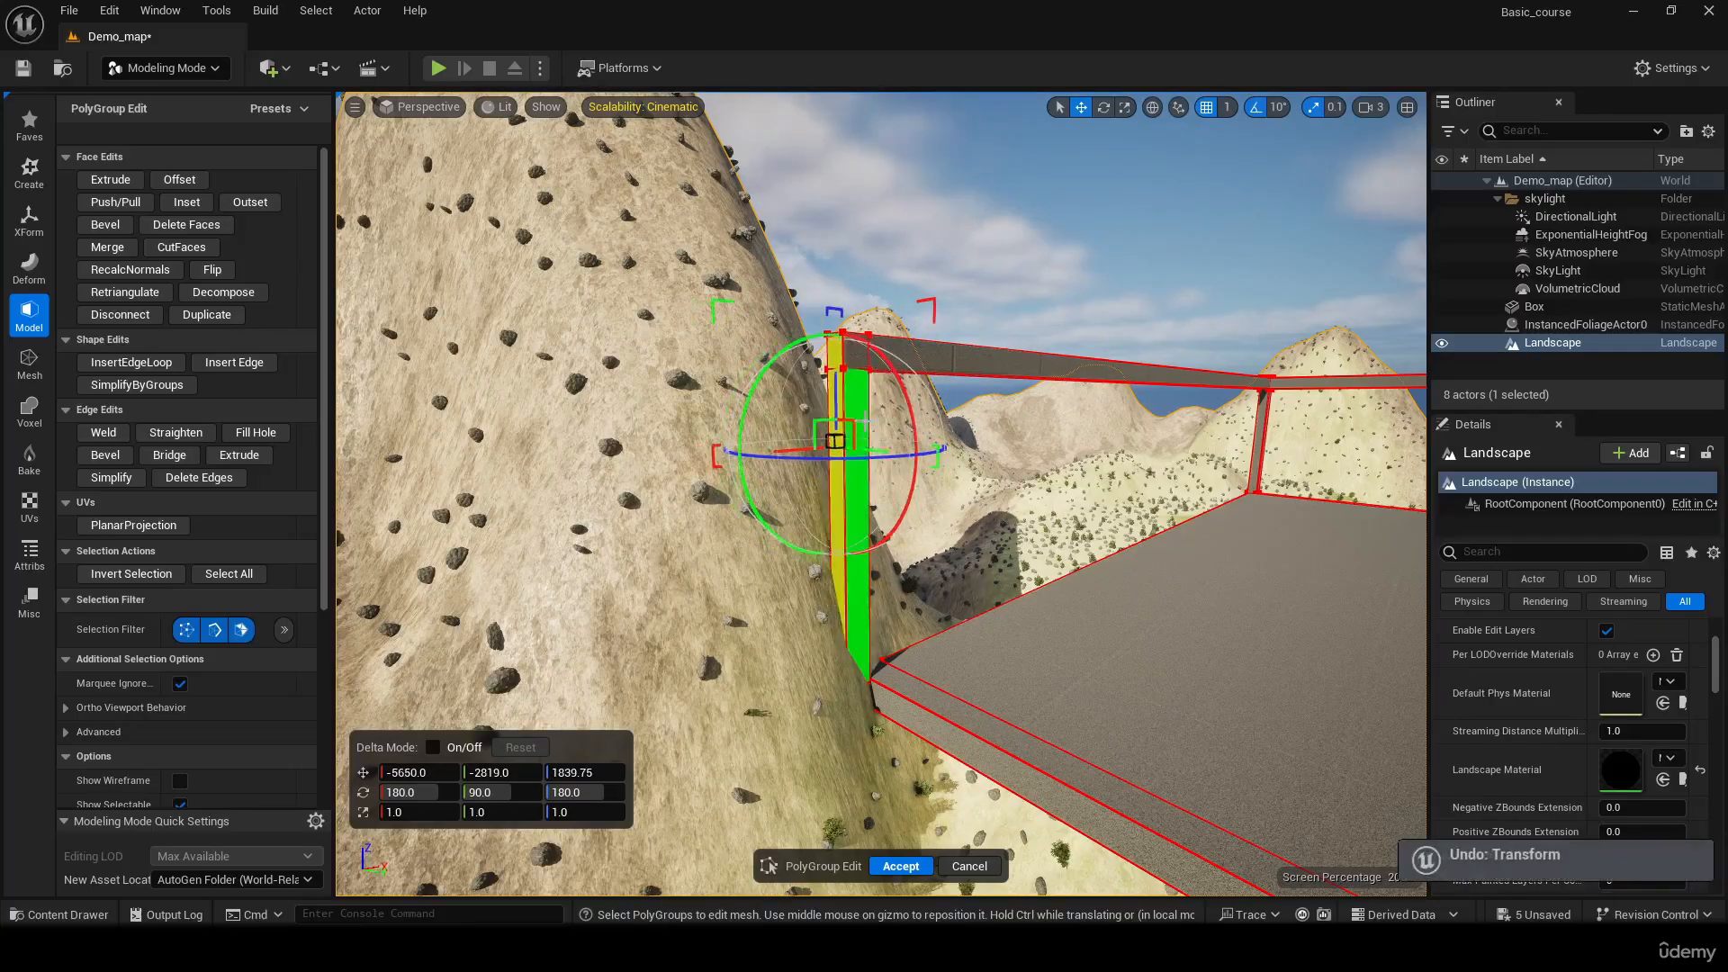
# Move the fourth post's angled side face inward along X to -5438.875
pyautogui.keyDown('shift'); pyautogui.click(860, 417); pyautogui.keyUp('shift')
pyautogui.moveTo(886, 416); pyautogui.dragTo(987, 401, button='right')
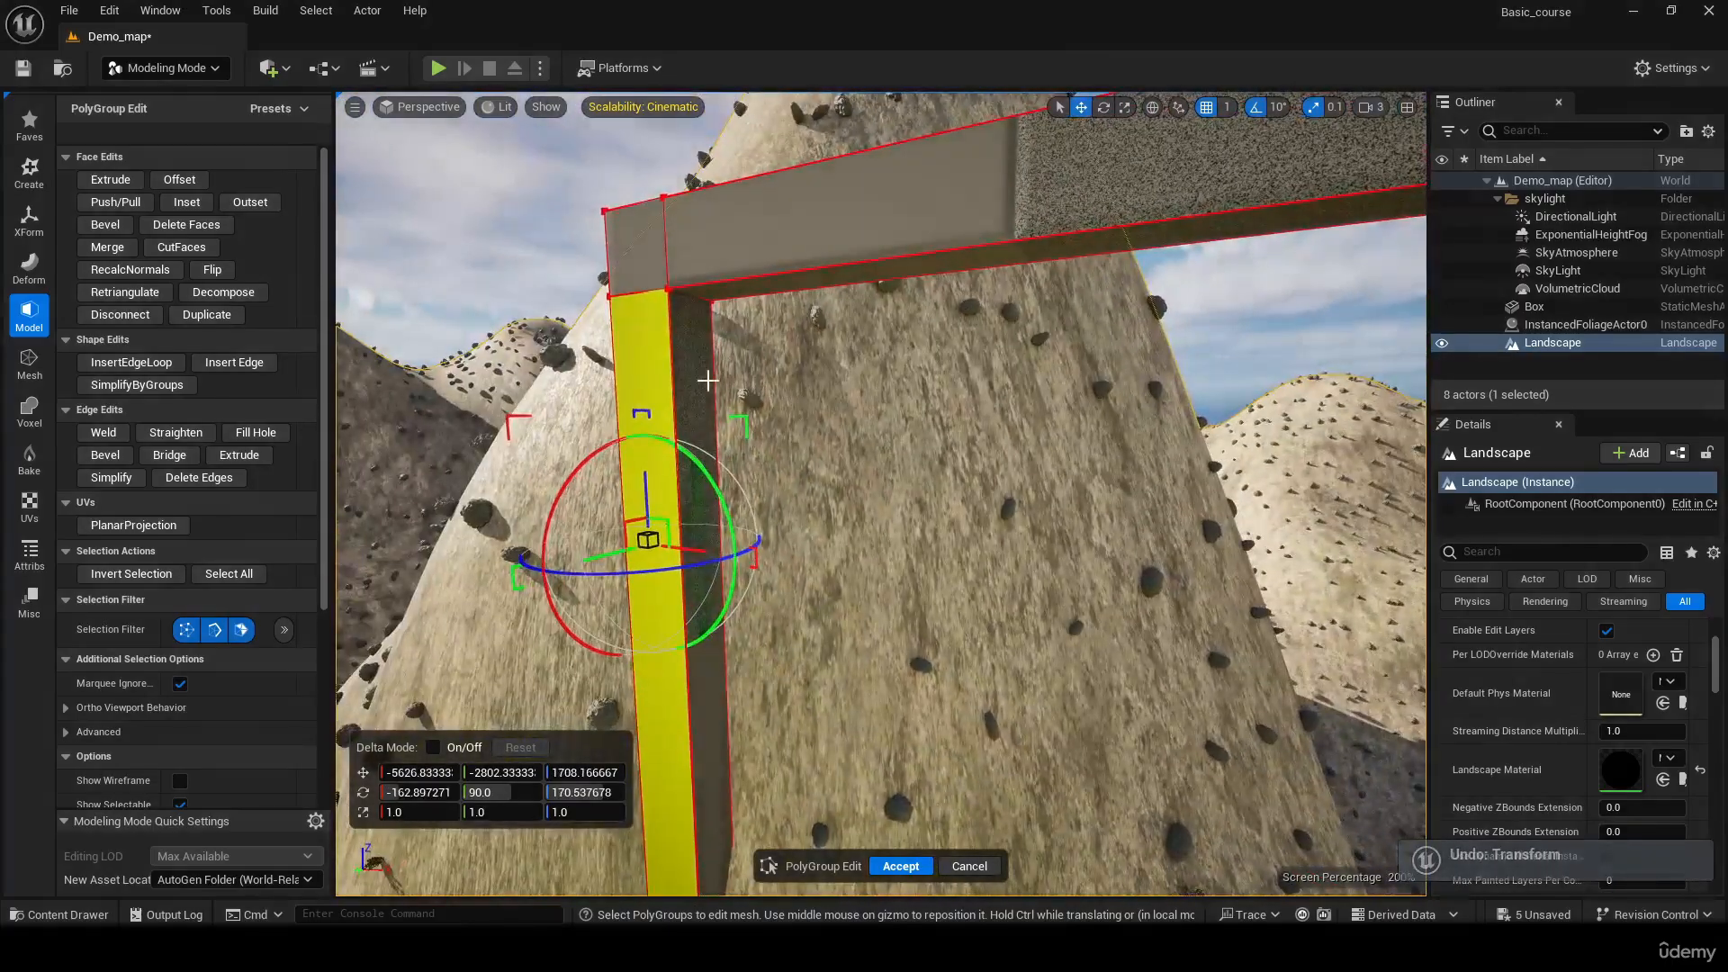
pyautogui.keyDown('shift'); pyautogui.click(704, 377); pyautogui.keyUp('shift')
pyautogui.moveTo(738, 359); pyautogui.dragTo(702, 612, button='right')
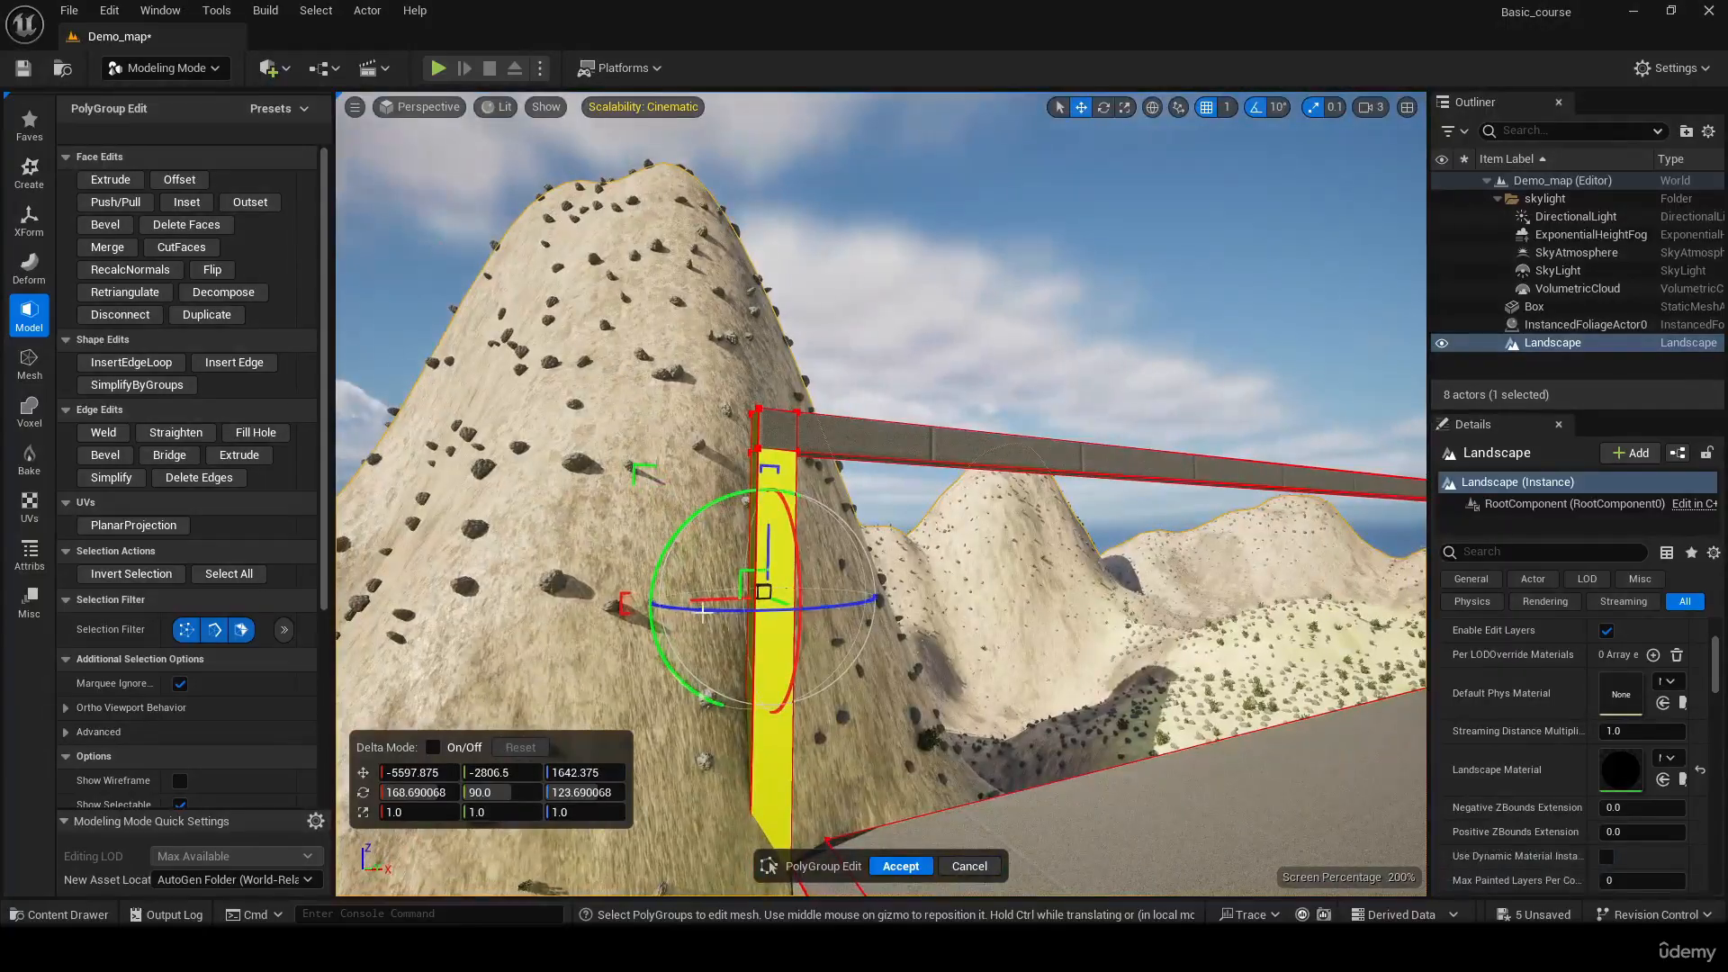
pyautogui.moveTo(726, 598); pyautogui.dragTo(759, 599)
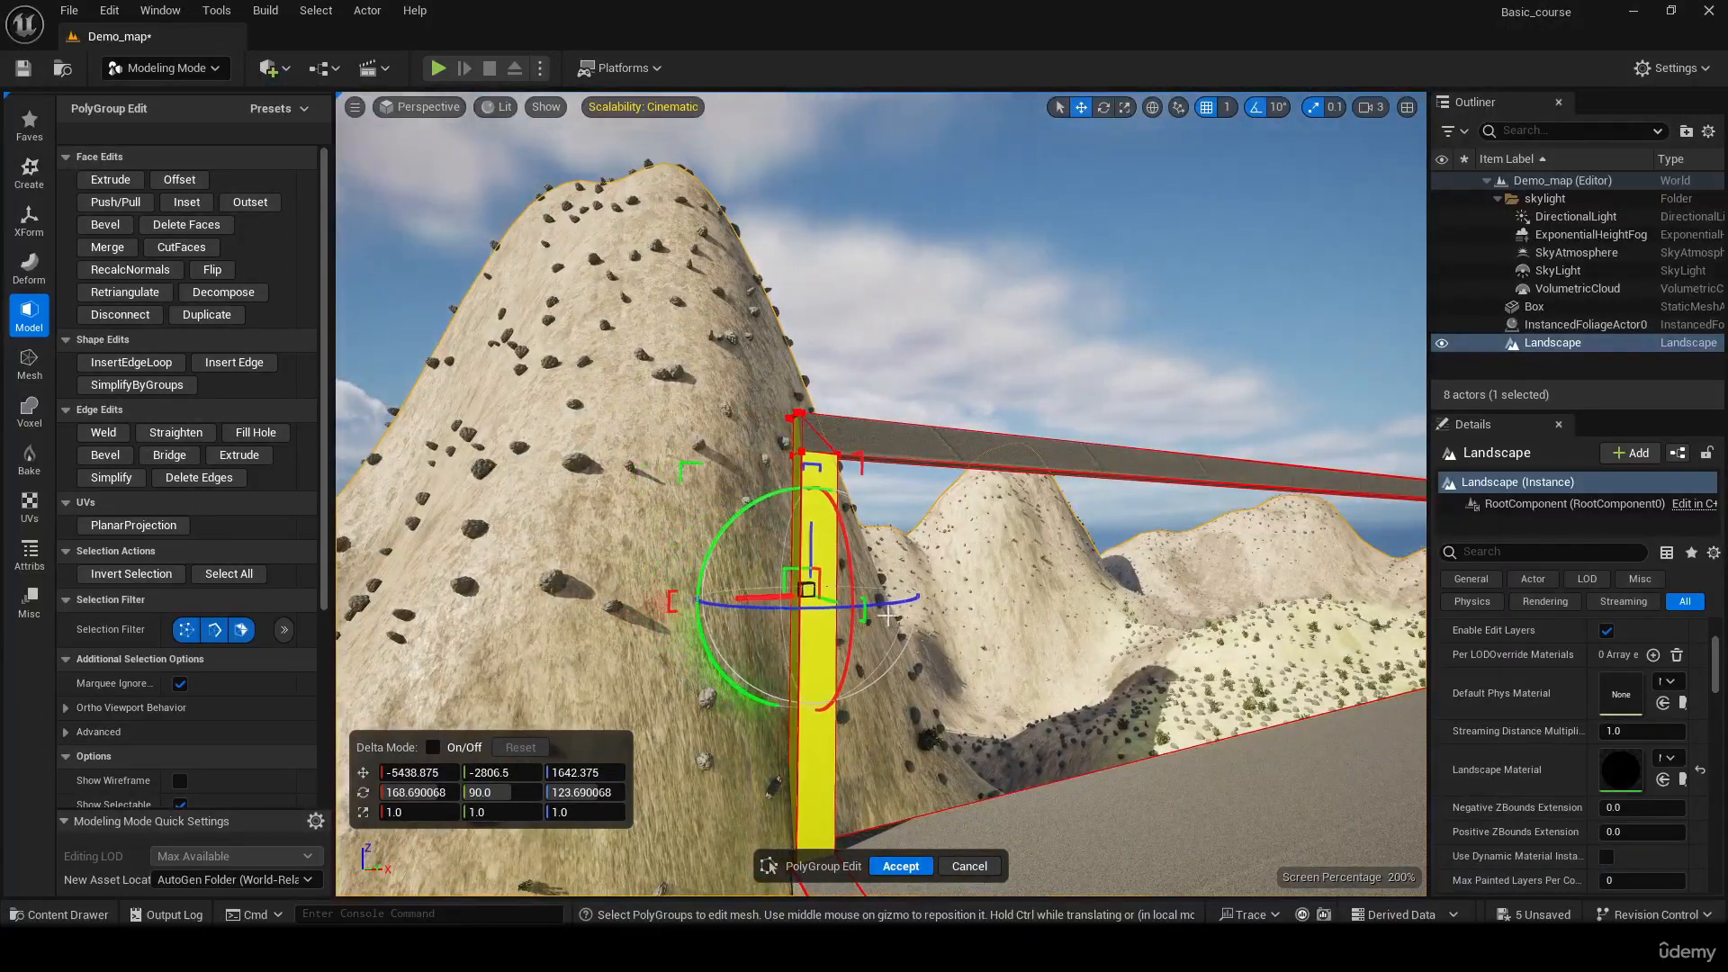
pyautogui.moveTo(887, 615); pyautogui.dragTo(965, 657, button='right')
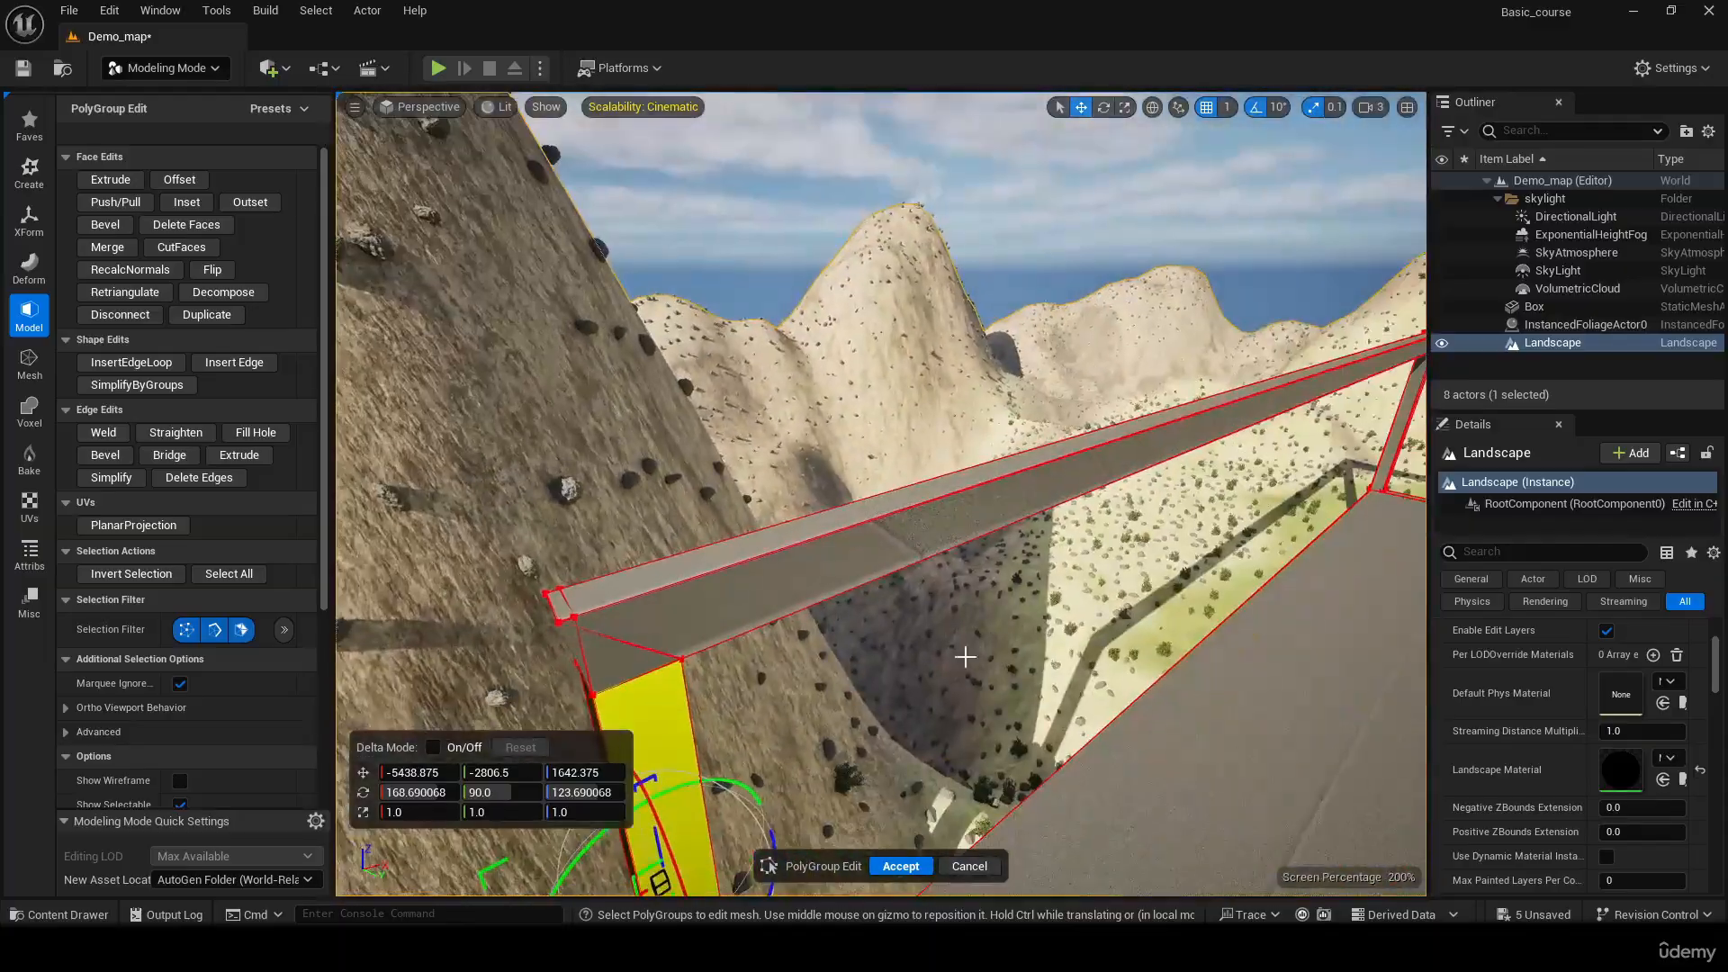
# Move the top corner vertices at the beam's outer end inward to X -5491 and accept the PolyGroup edit
pyautogui.click(580, 628)
pyautogui.click(553, 625)
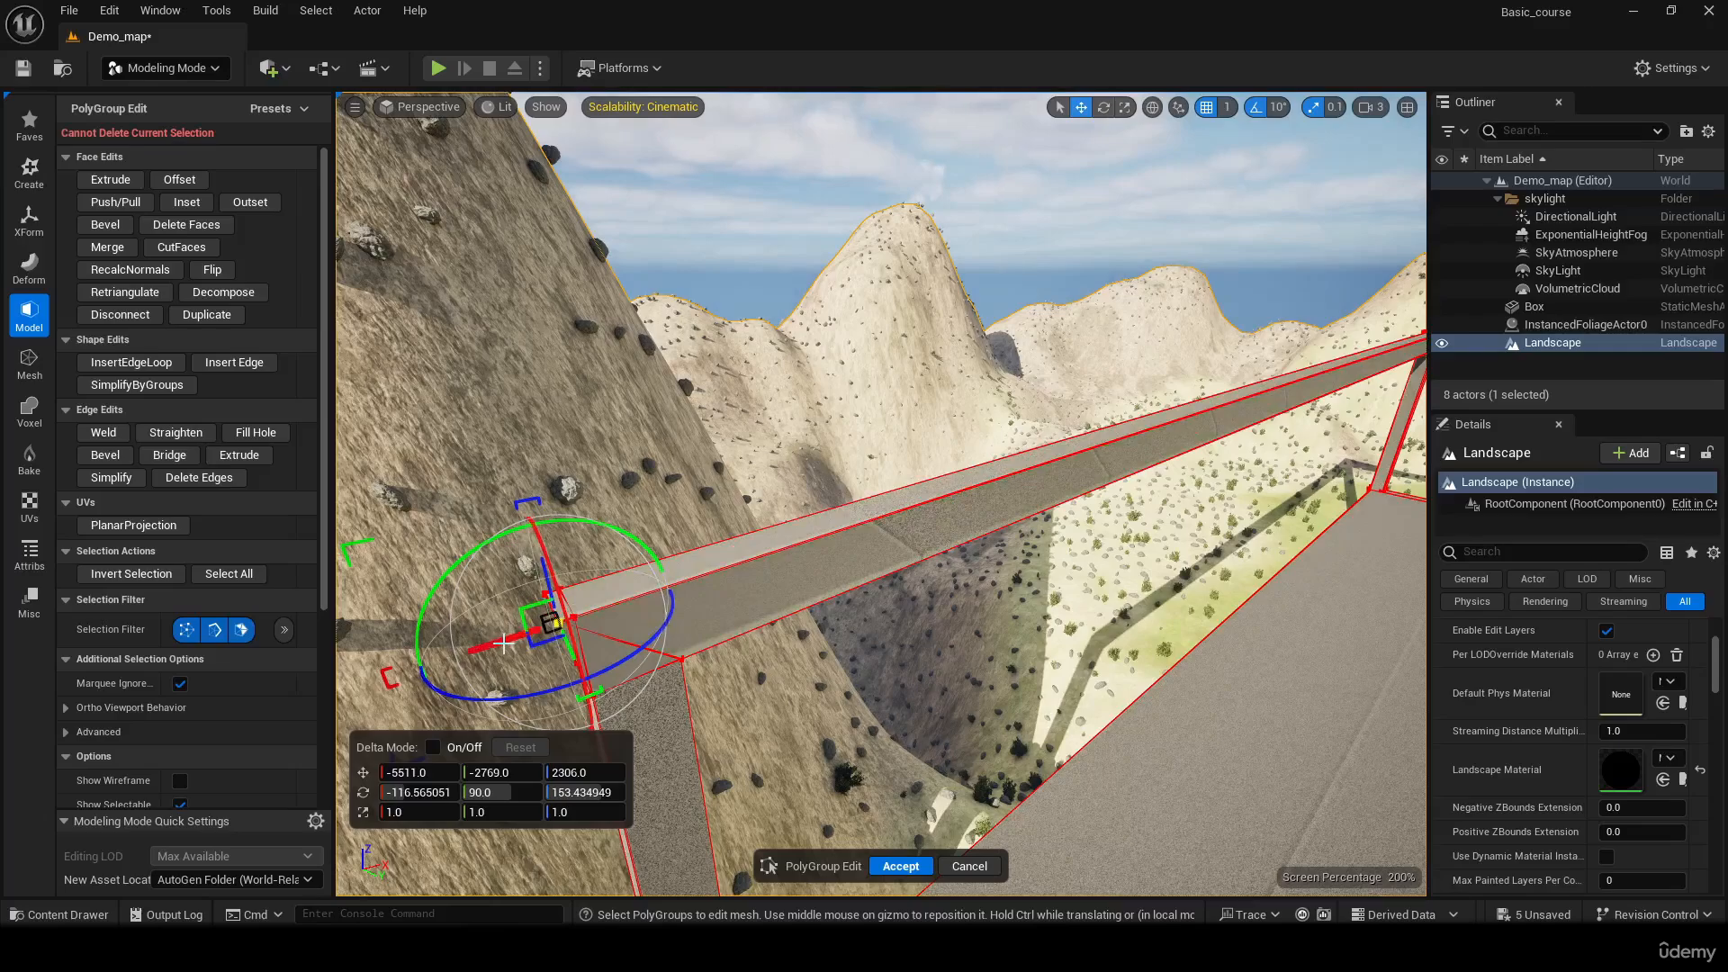
pyautogui.moveTo(507, 640); pyautogui.dragTo(522, 636)
pyautogui.moveTo(521, 636); pyautogui.dragTo(743, 514, button='right')
pyautogui.click(775, 505)
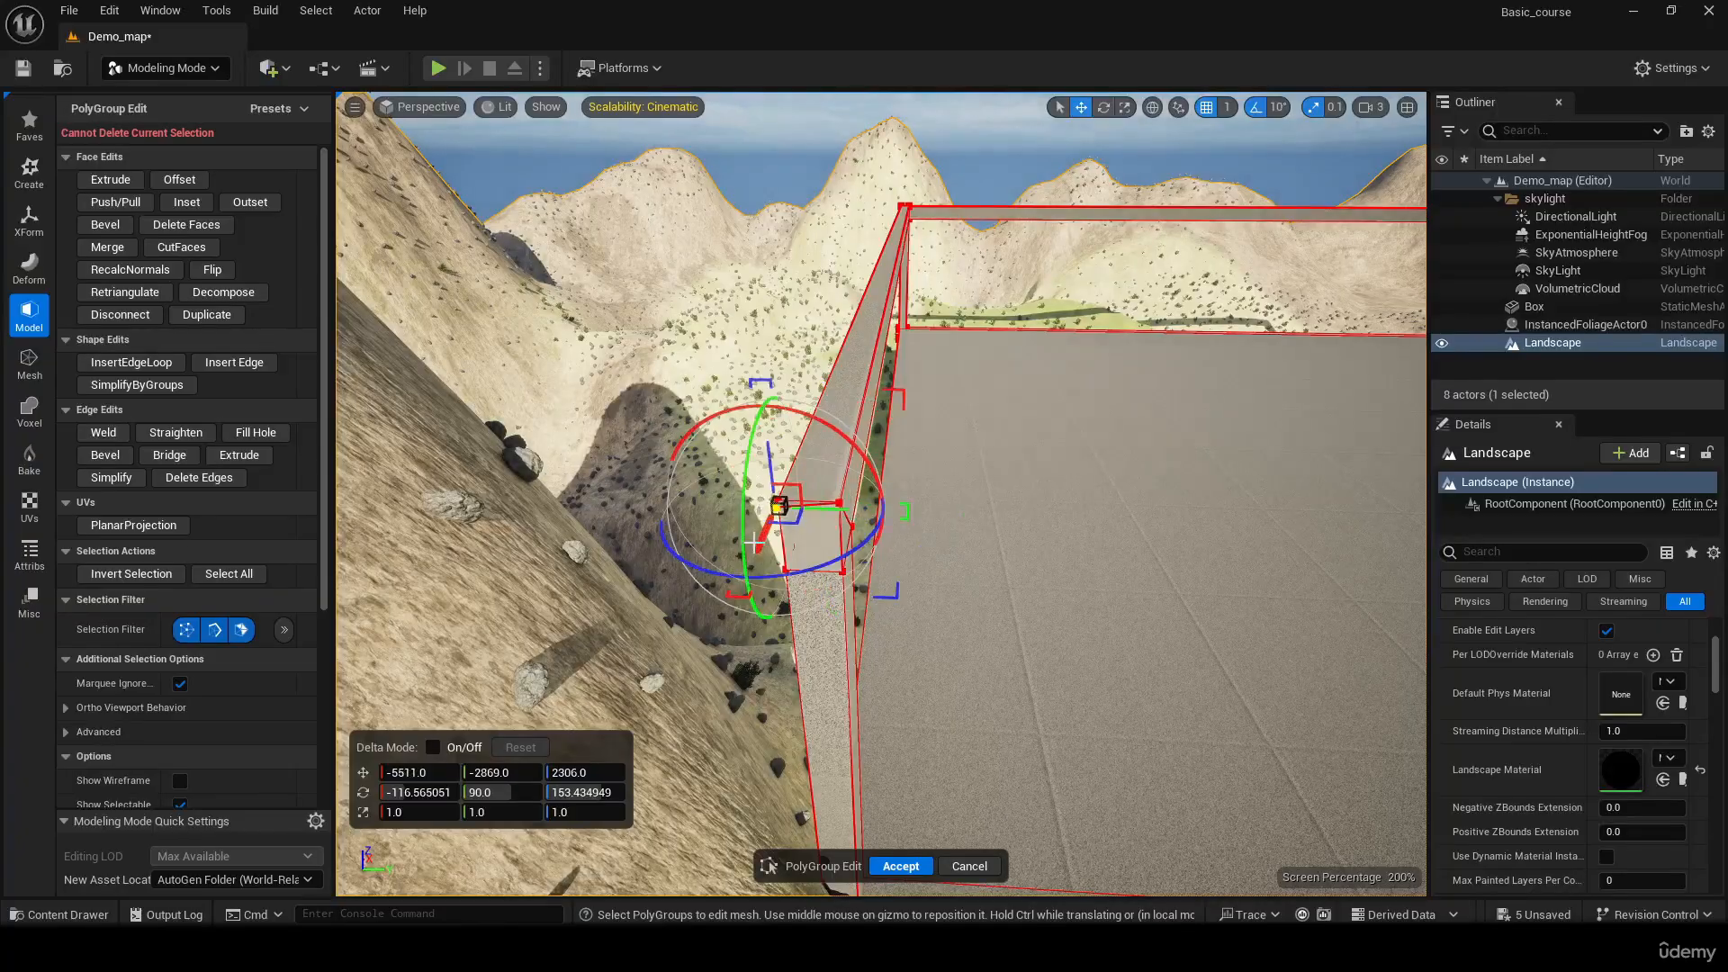
pyautogui.moveTo(756, 537); pyautogui.dragTo(761, 534)
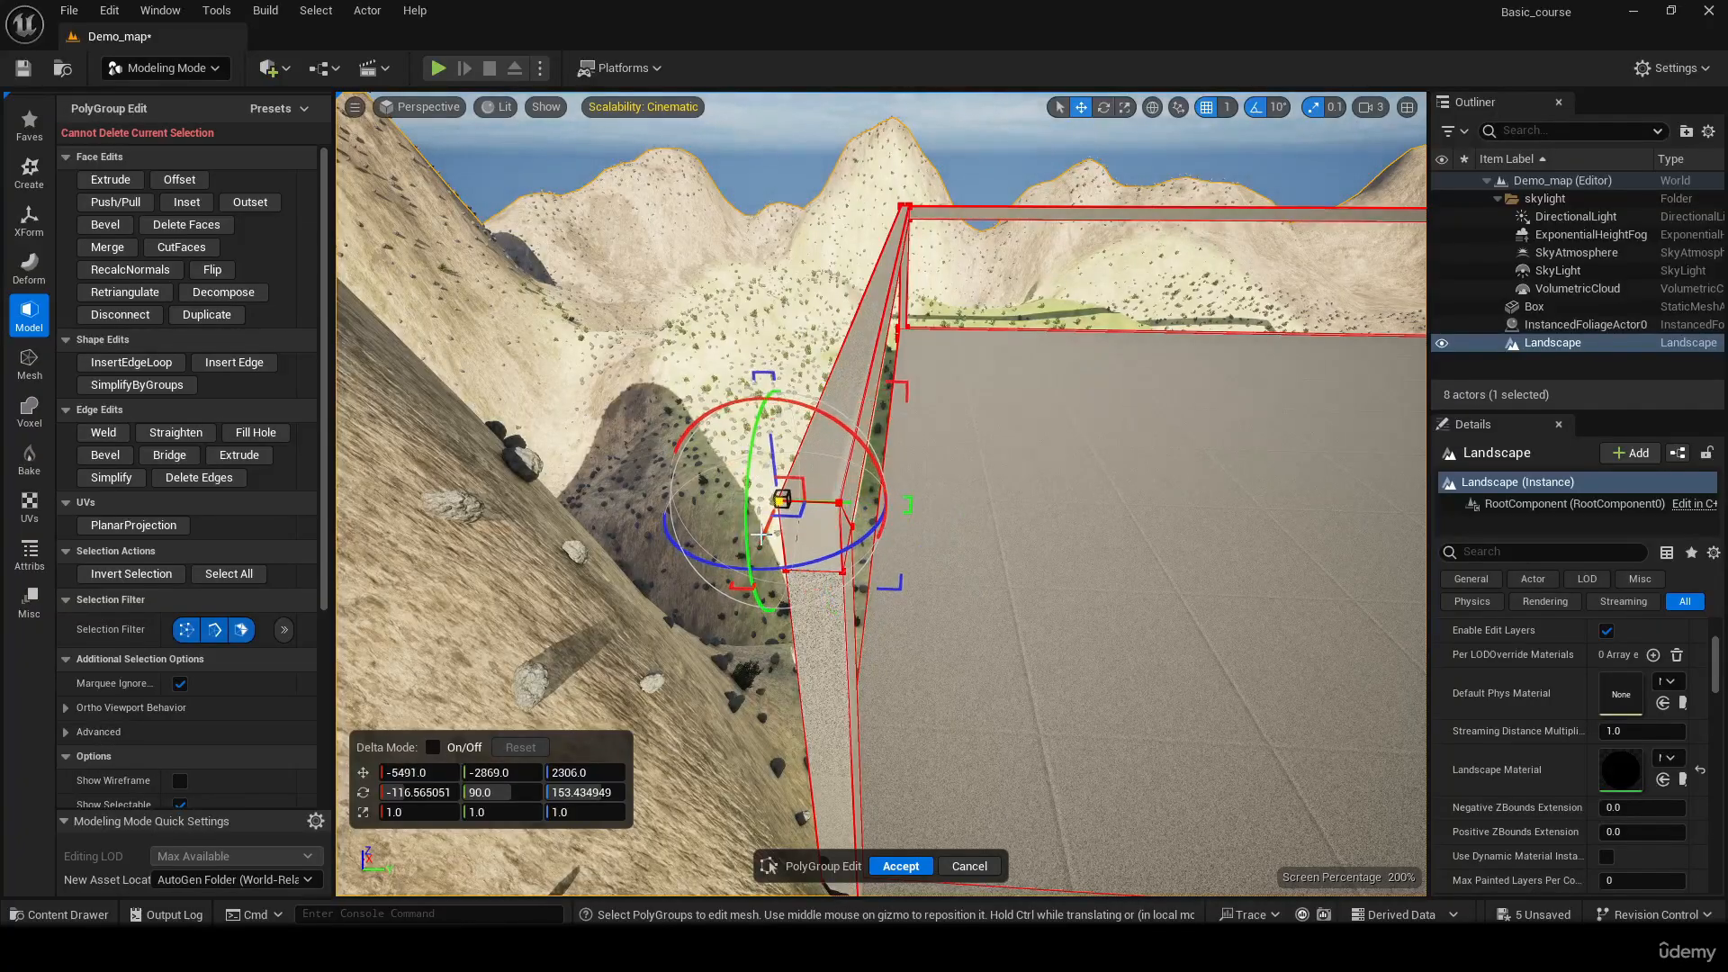
pyautogui.click(900, 866)
# Reopen the Box in PolyGroup Edit and extrude the top face of the third post up to Z 2240
pyautogui.moveTo(945, 585); pyautogui.dragTo(1141, 562, button='right')
pyautogui.click(703, 633)
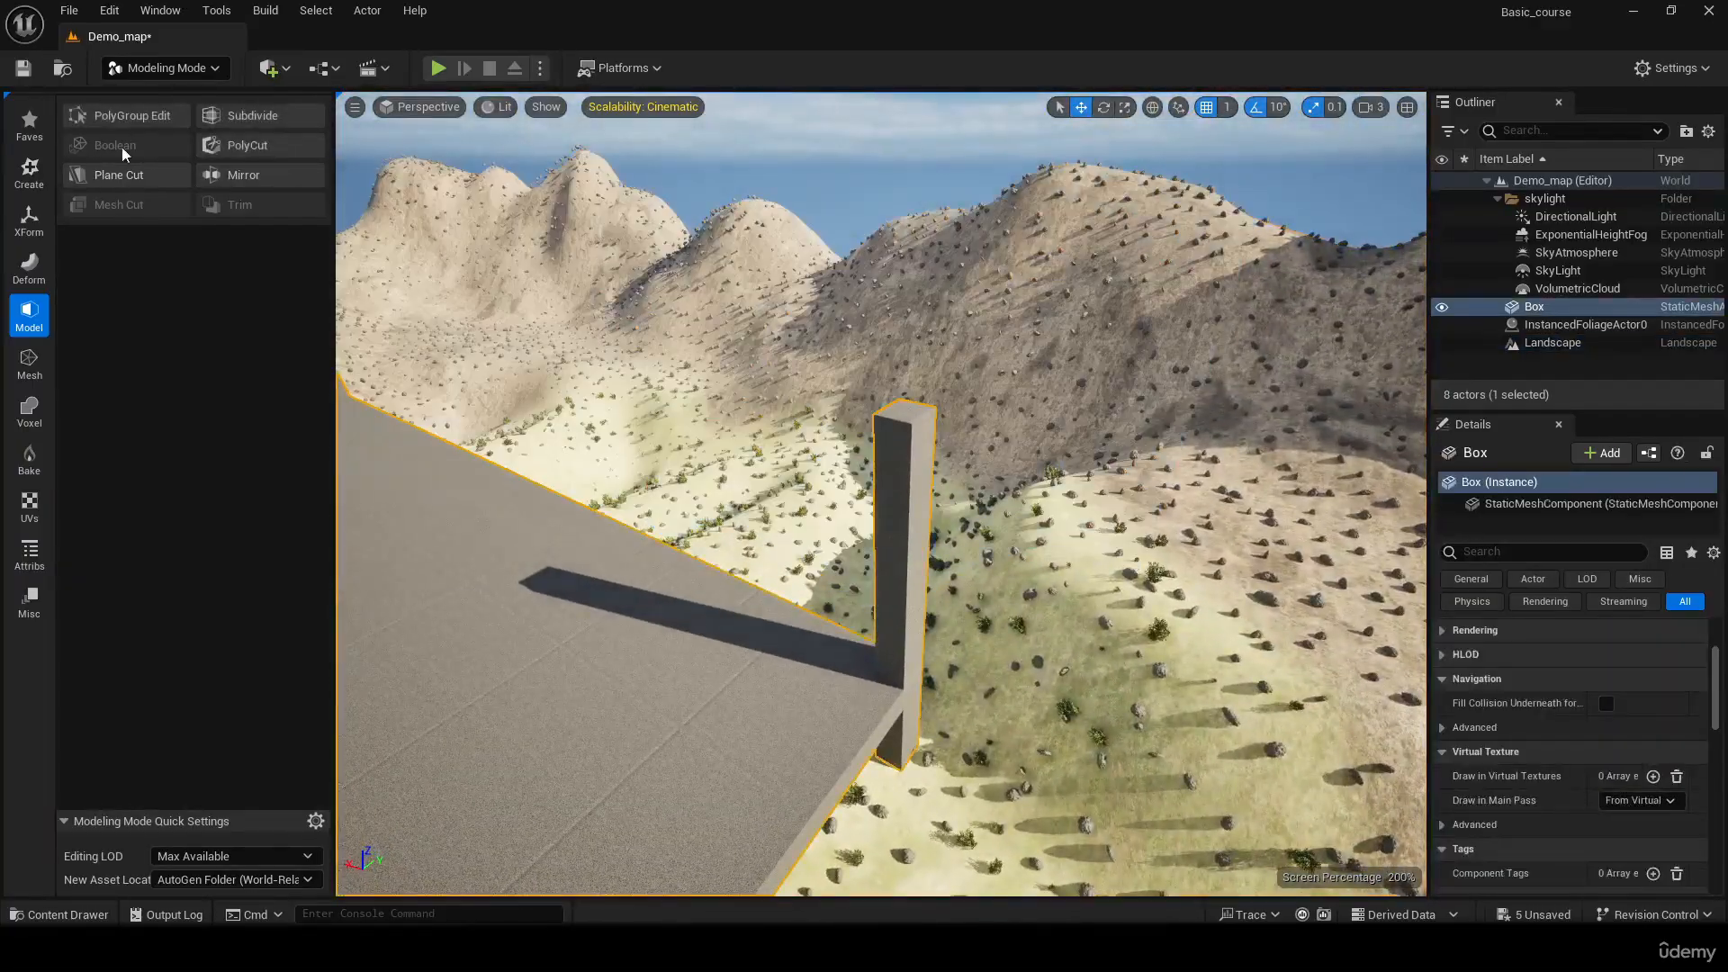
pyautogui.click(126, 115)
pyautogui.click(904, 411)
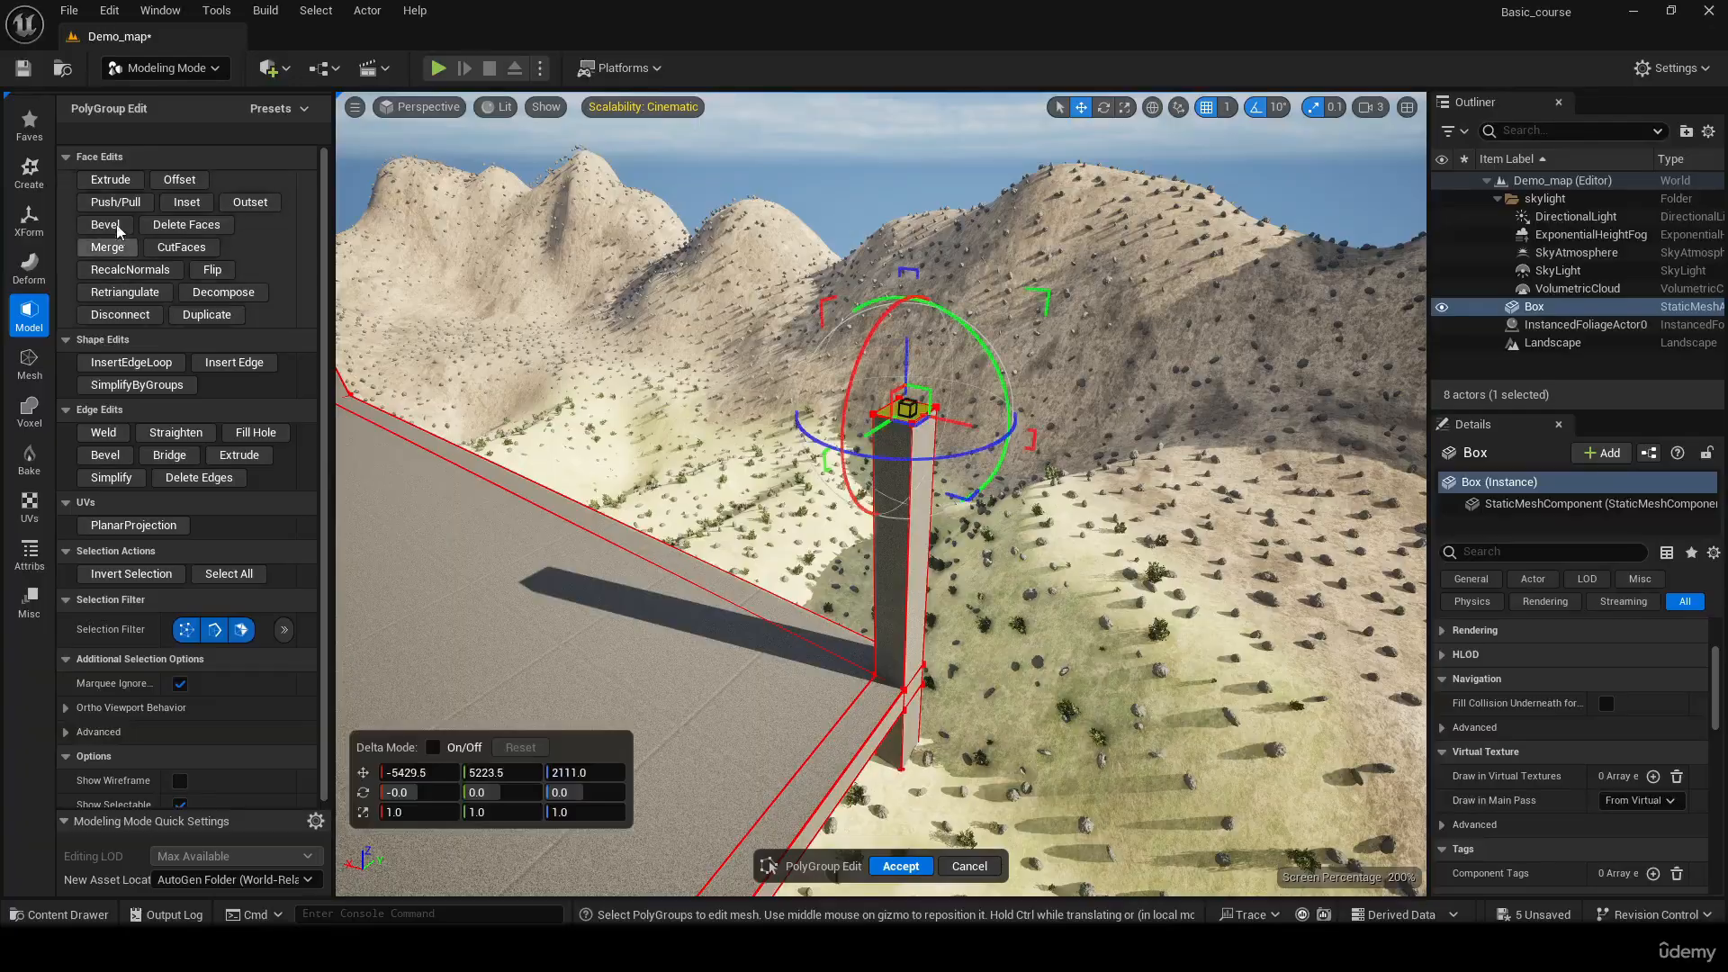
pyautogui.click(109, 180)
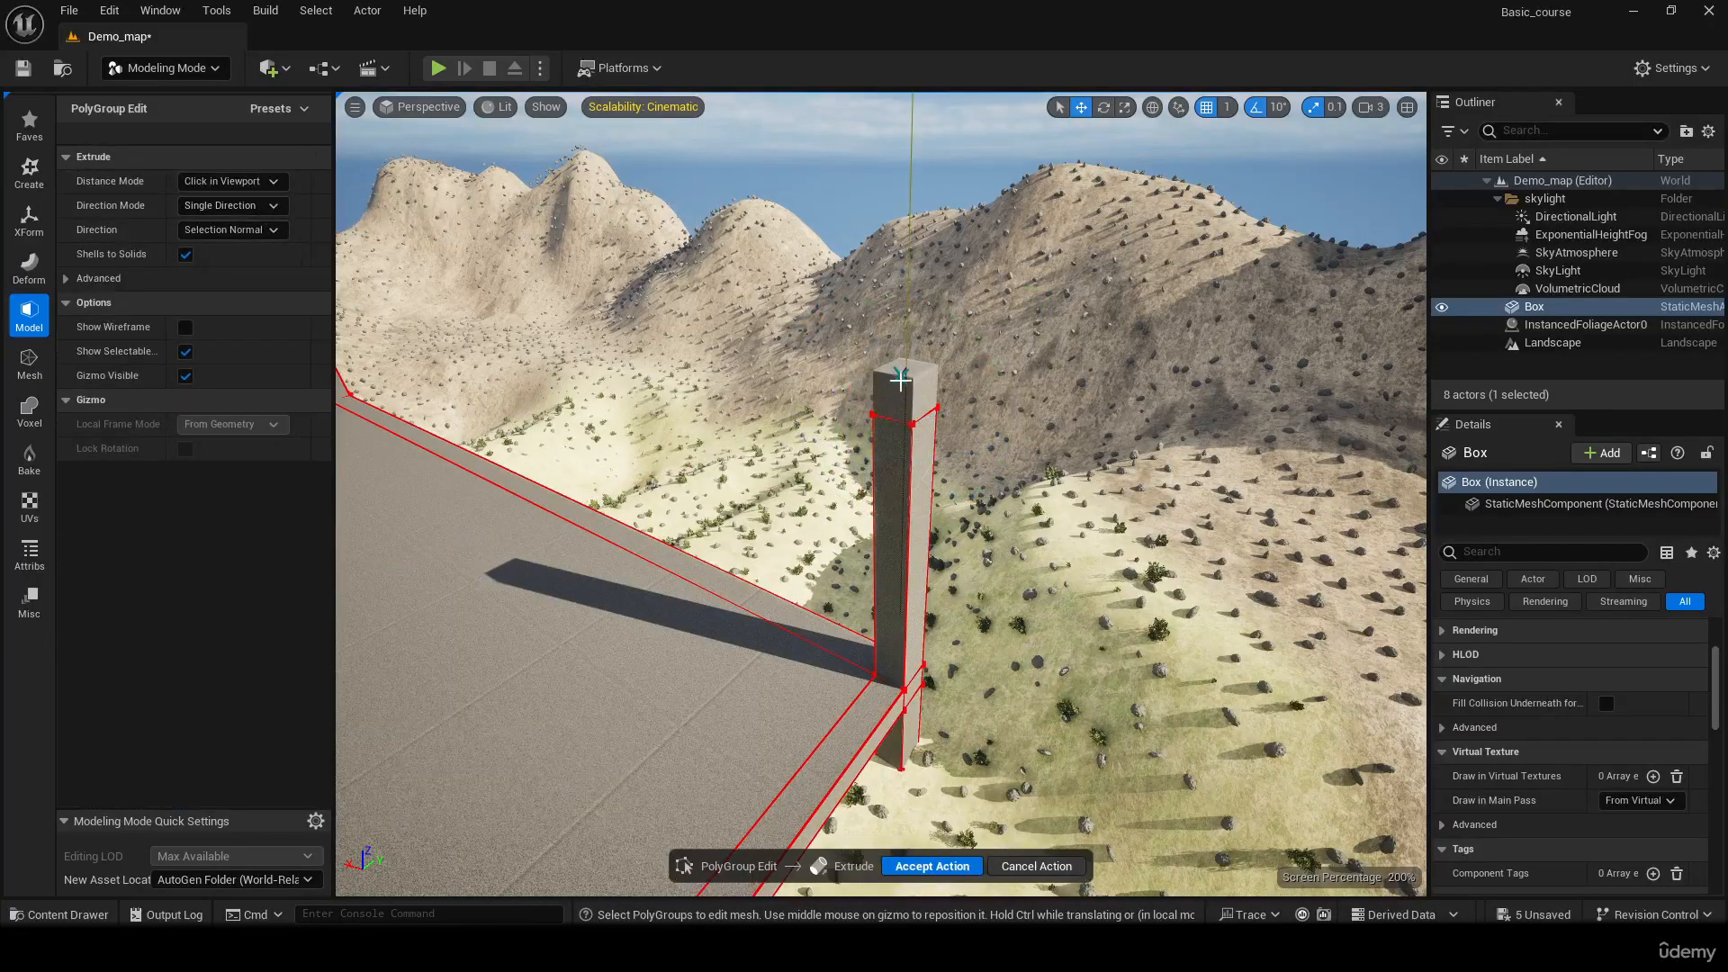
pyautogui.click(901, 385)
pyautogui.press('f')
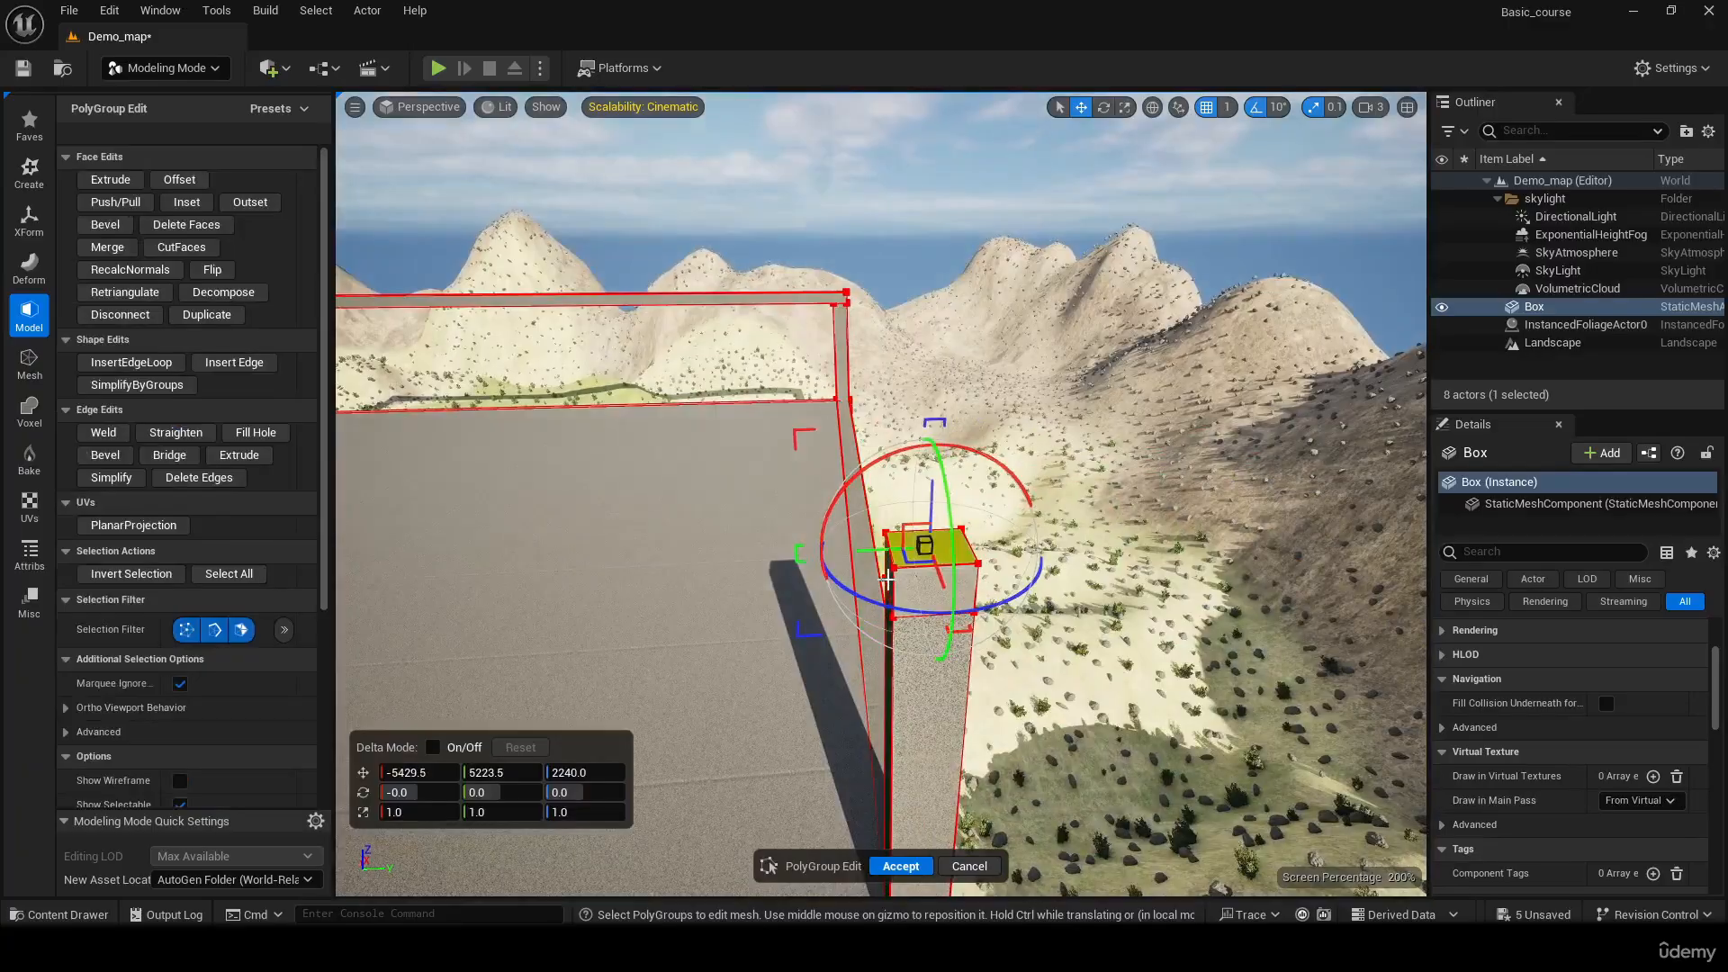
# Try to extrude the inner side face of the third post's top segment across the slab to the fourth post
pyautogui.click(889, 575)
pyautogui.moveTo(888, 574); pyautogui.dragTo(765, 571, button='right')
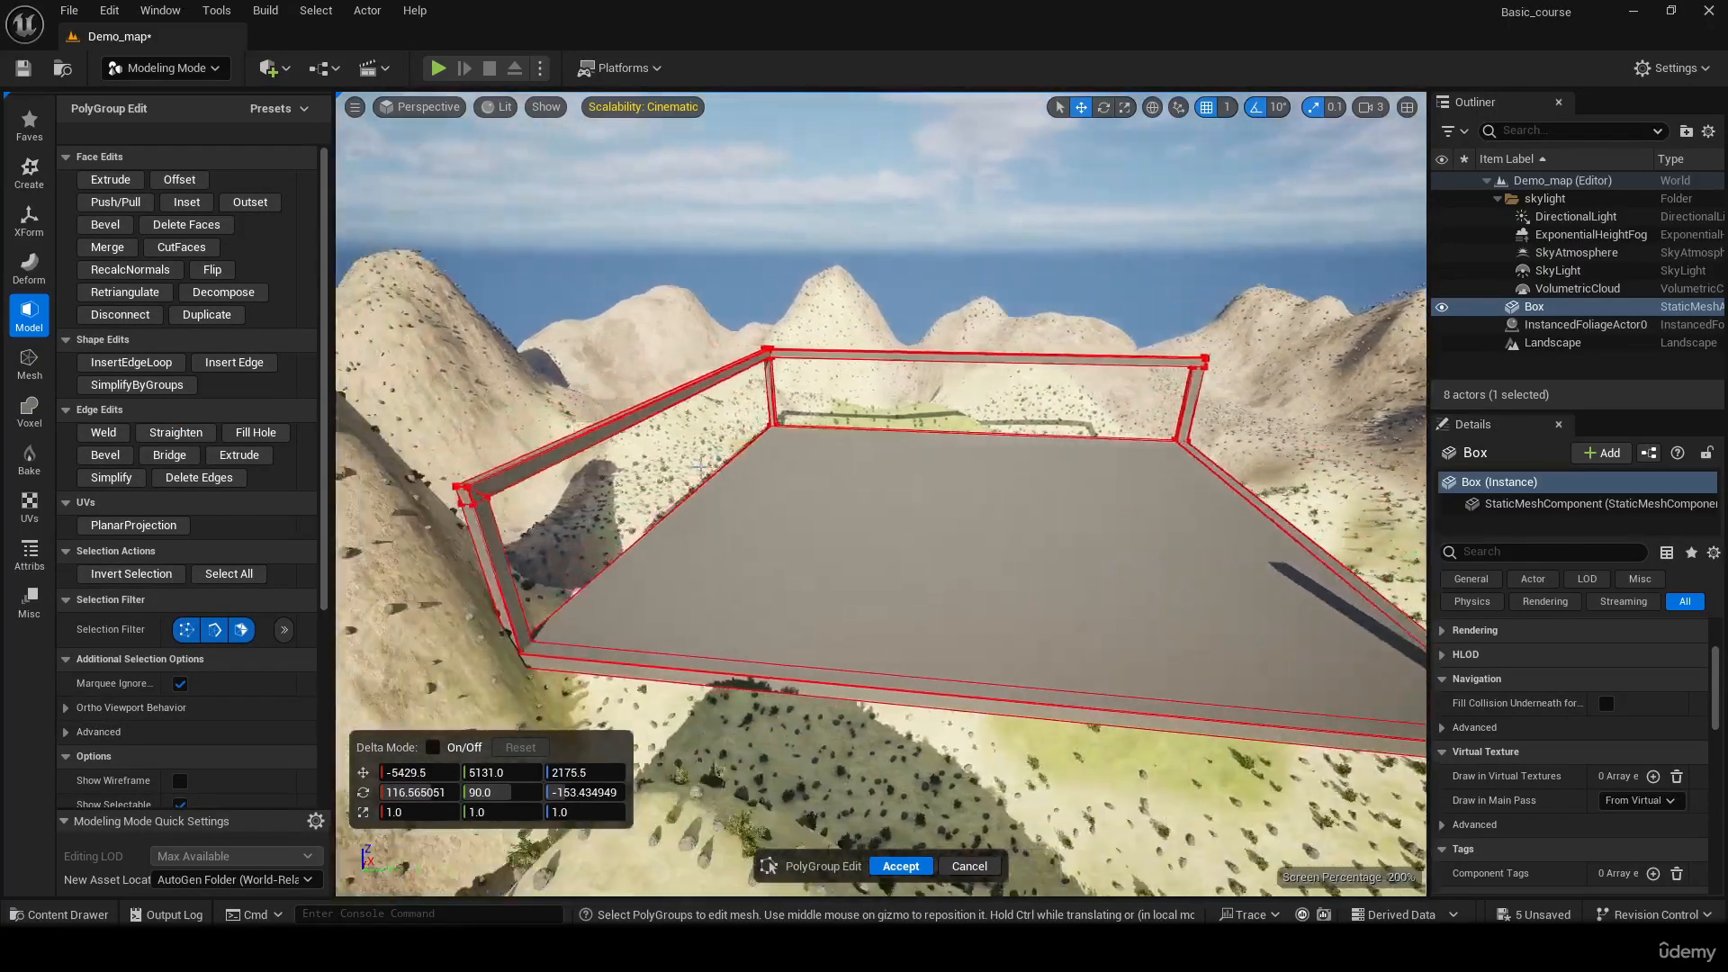
pyautogui.click(129, 190)
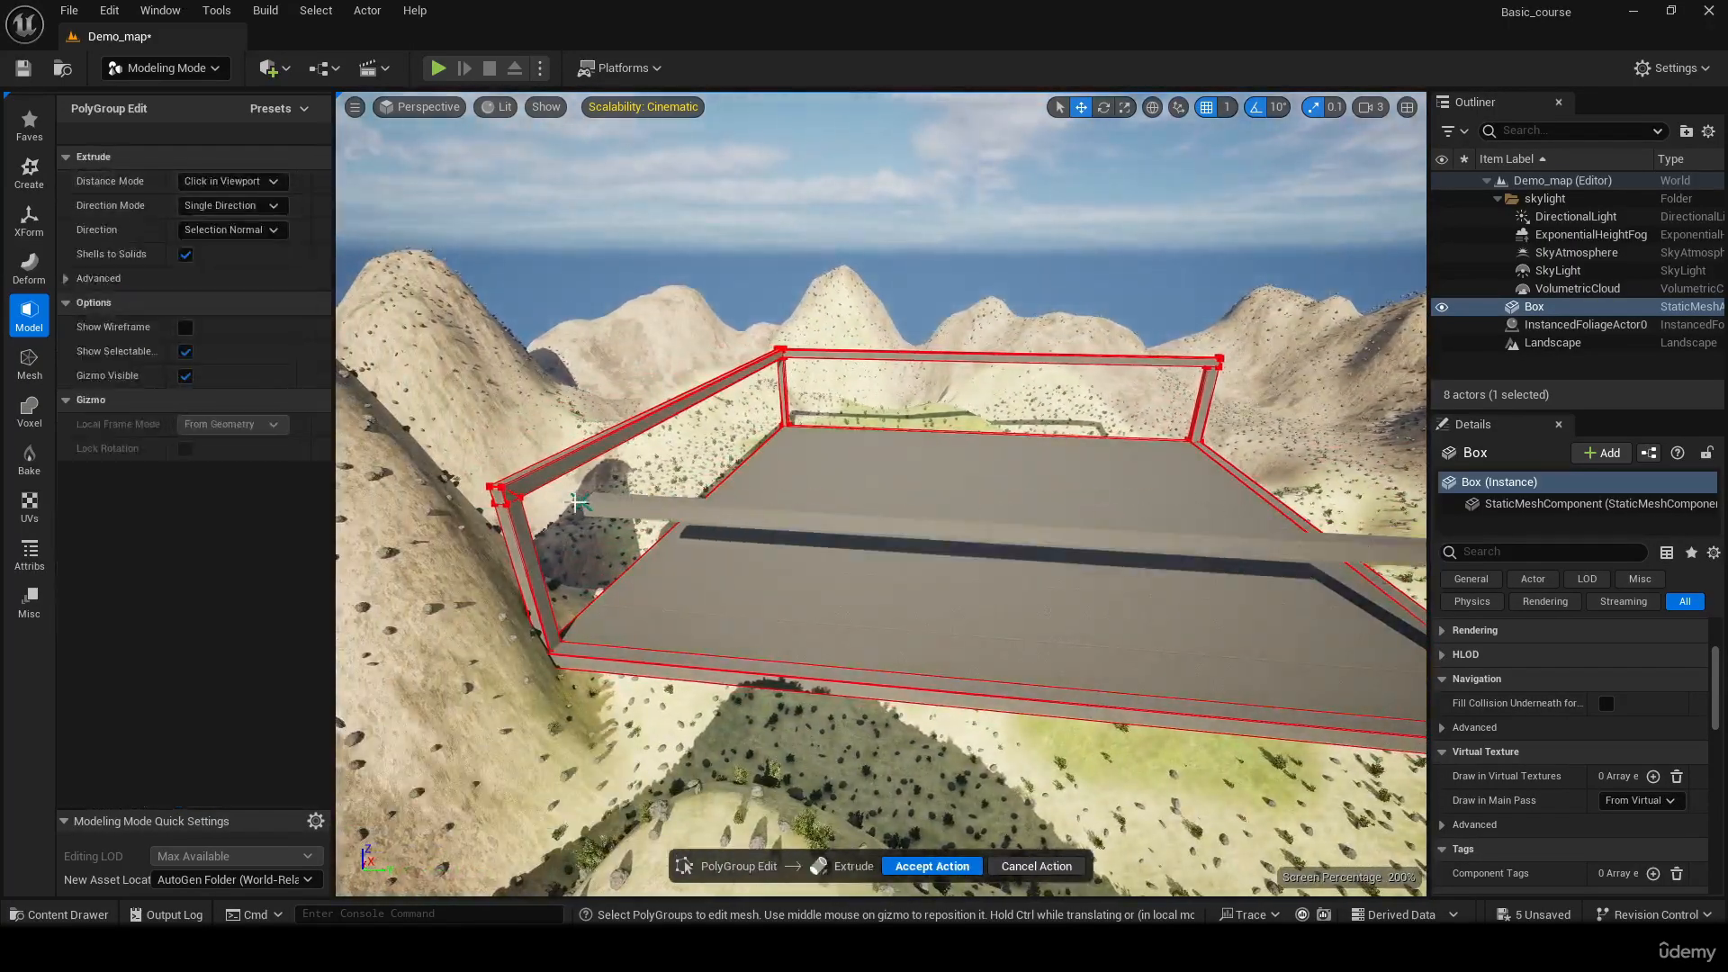
pyautogui.click(510, 506)
pyautogui.moveTo(511, 506); pyautogui.dragTo(792, 490, button='right')
pyautogui.hotkey('ctrl', 'z')
# Raise the third post's top face and lift the lower edges of its top segment to Z 2221
pyautogui.moveTo(981, 389)
pyautogui.mouseDown(button='right')
pyautogui.moveTo(909, 296)
pyautogui.moveTo(972, 405)
pyautogui.moveTo(981, 390)
pyautogui.mouseUp(button='right')
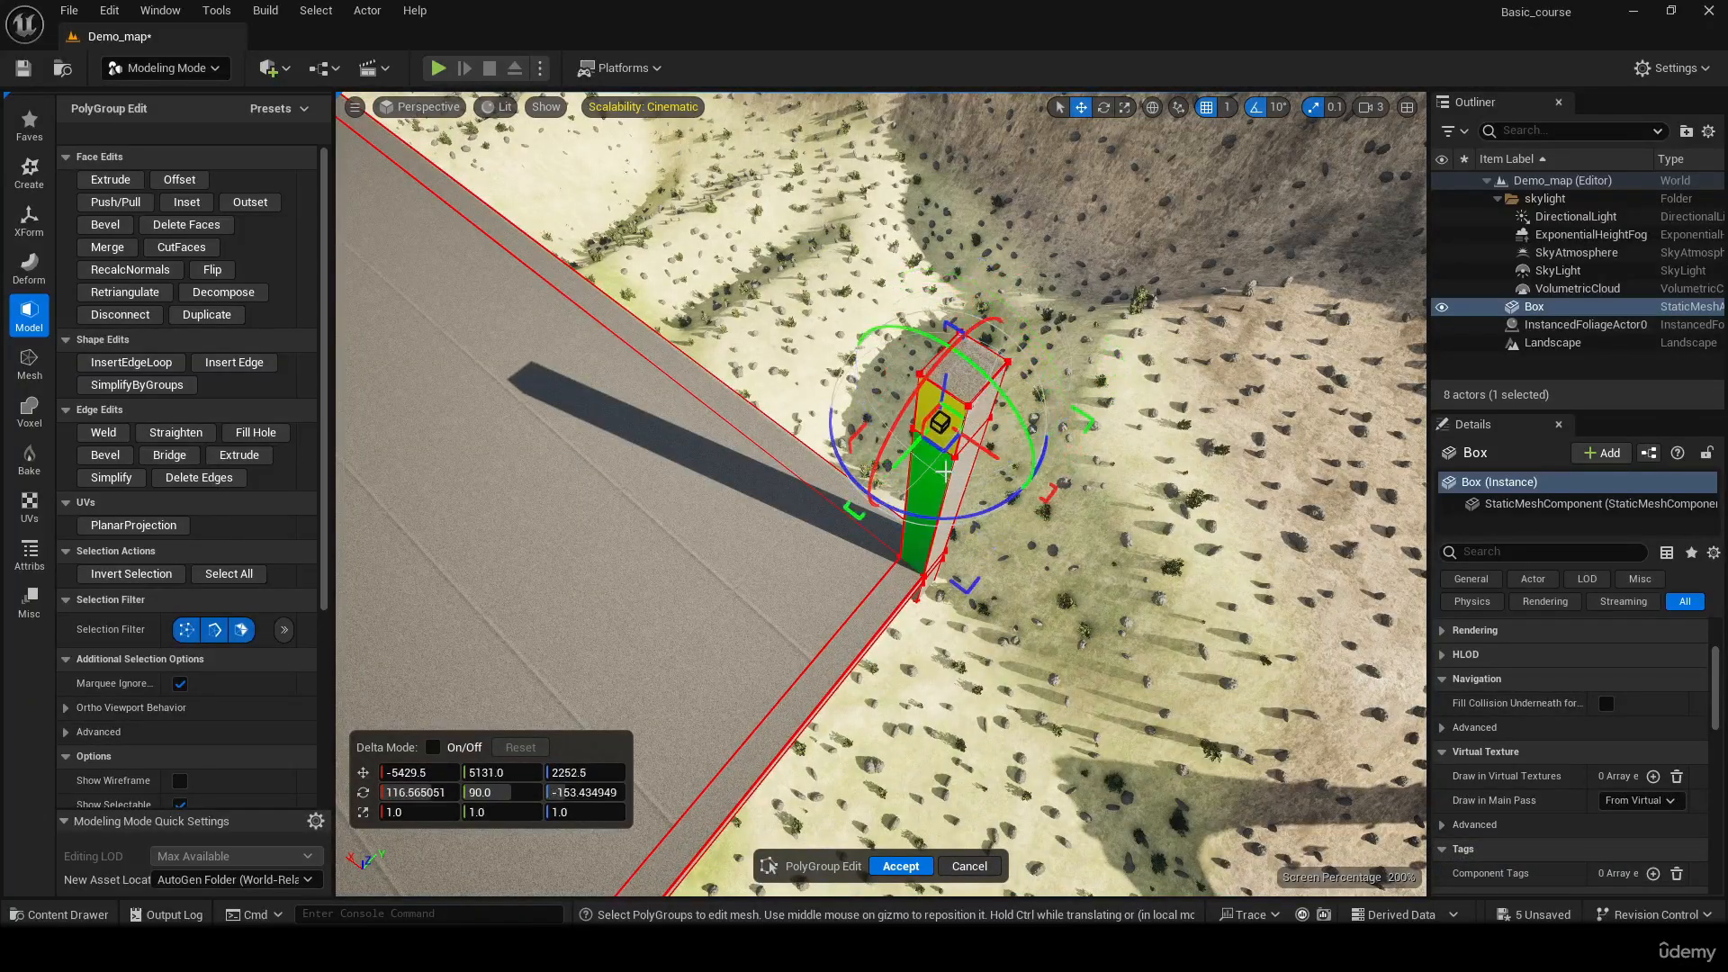
pyautogui.moveTo(928, 447); pyautogui.dragTo(883, 412, button='right')
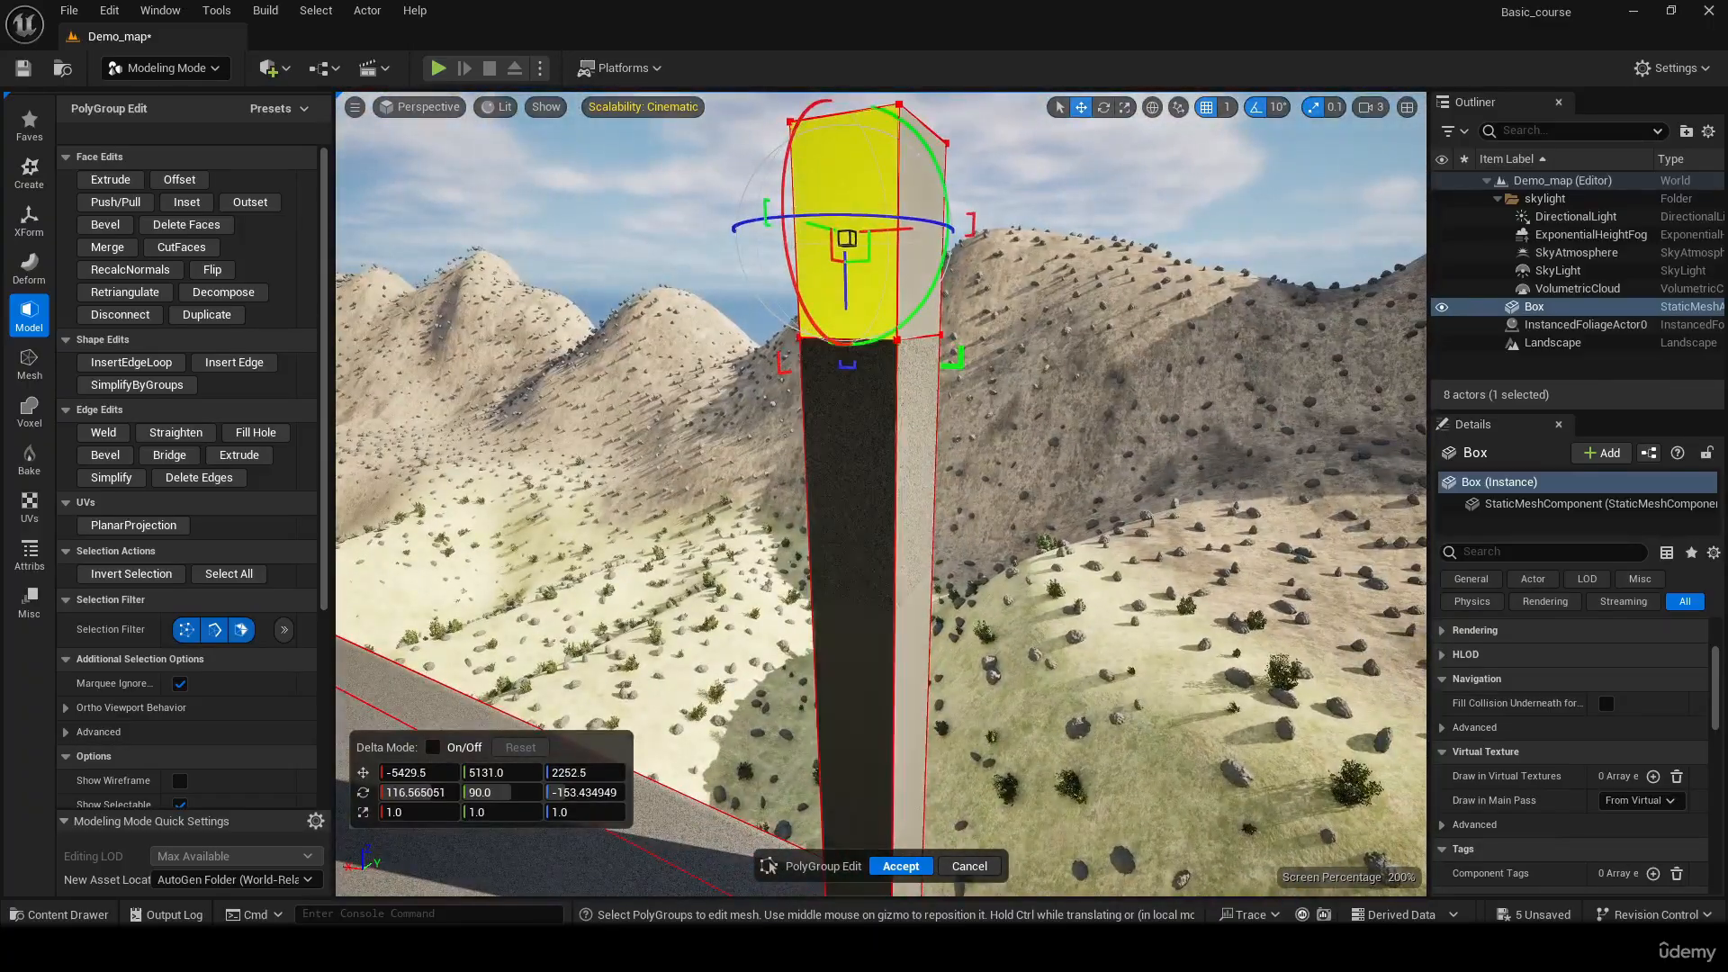
pyautogui.moveTo(967, 374); pyautogui.dragTo(814, 315, button='right')
pyautogui.moveTo(840, 437); pyautogui.dragTo(841, 435, button='right')
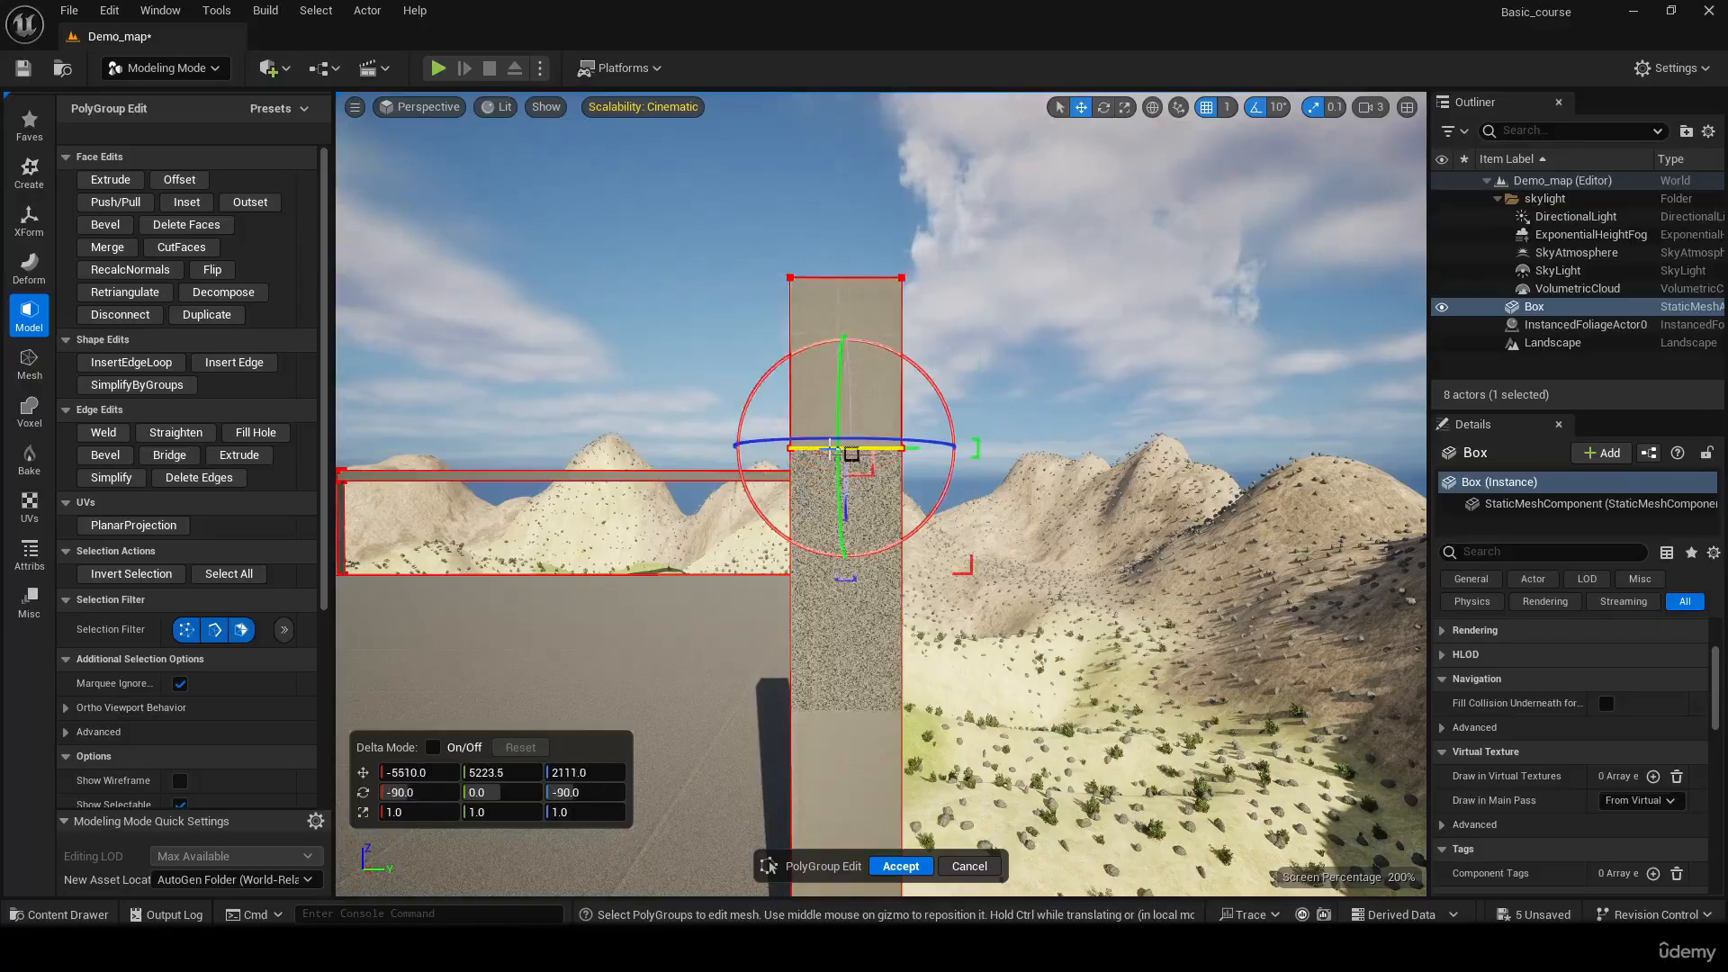
pyautogui.moveTo(832, 448); pyautogui.dragTo(686, 509, button='right')
pyautogui.keyDown('shift'); pyautogui.click(936, 405); pyautogui.keyUp('shift')
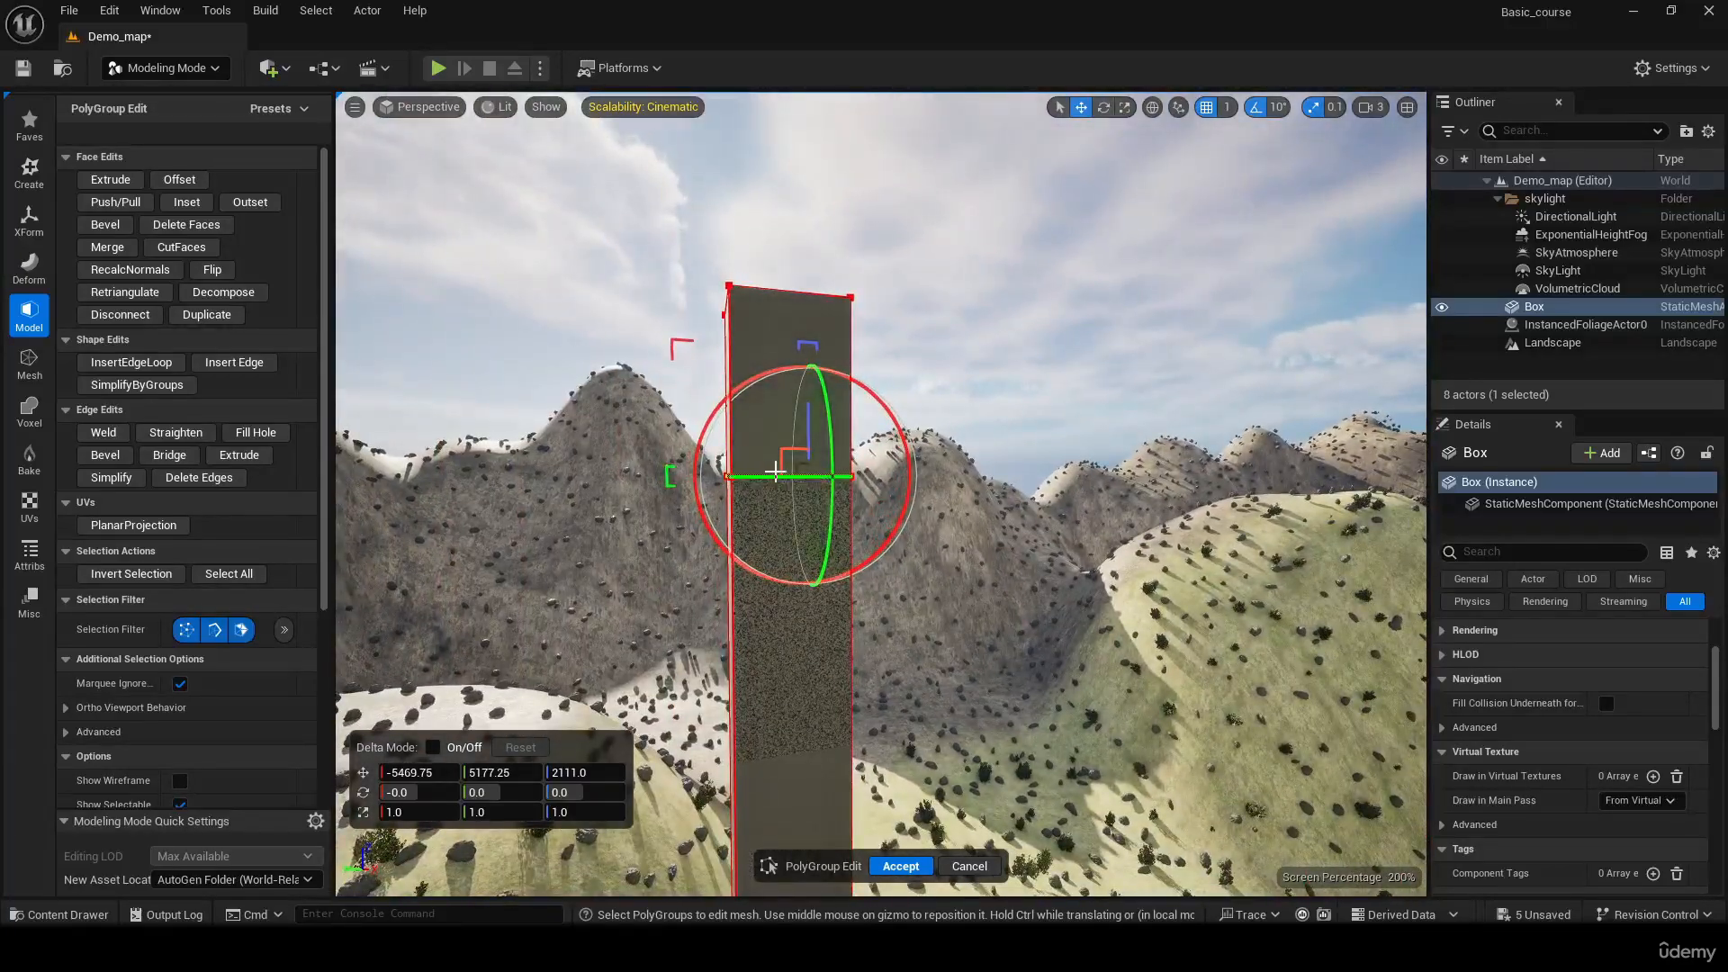
pyautogui.keyDown('shift'); pyautogui.click(760, 473); pyautogui.keyUp('shift')
pyautogui.moveTo(761, 472); pyautogui.dragTo(1275, 428, button='right')
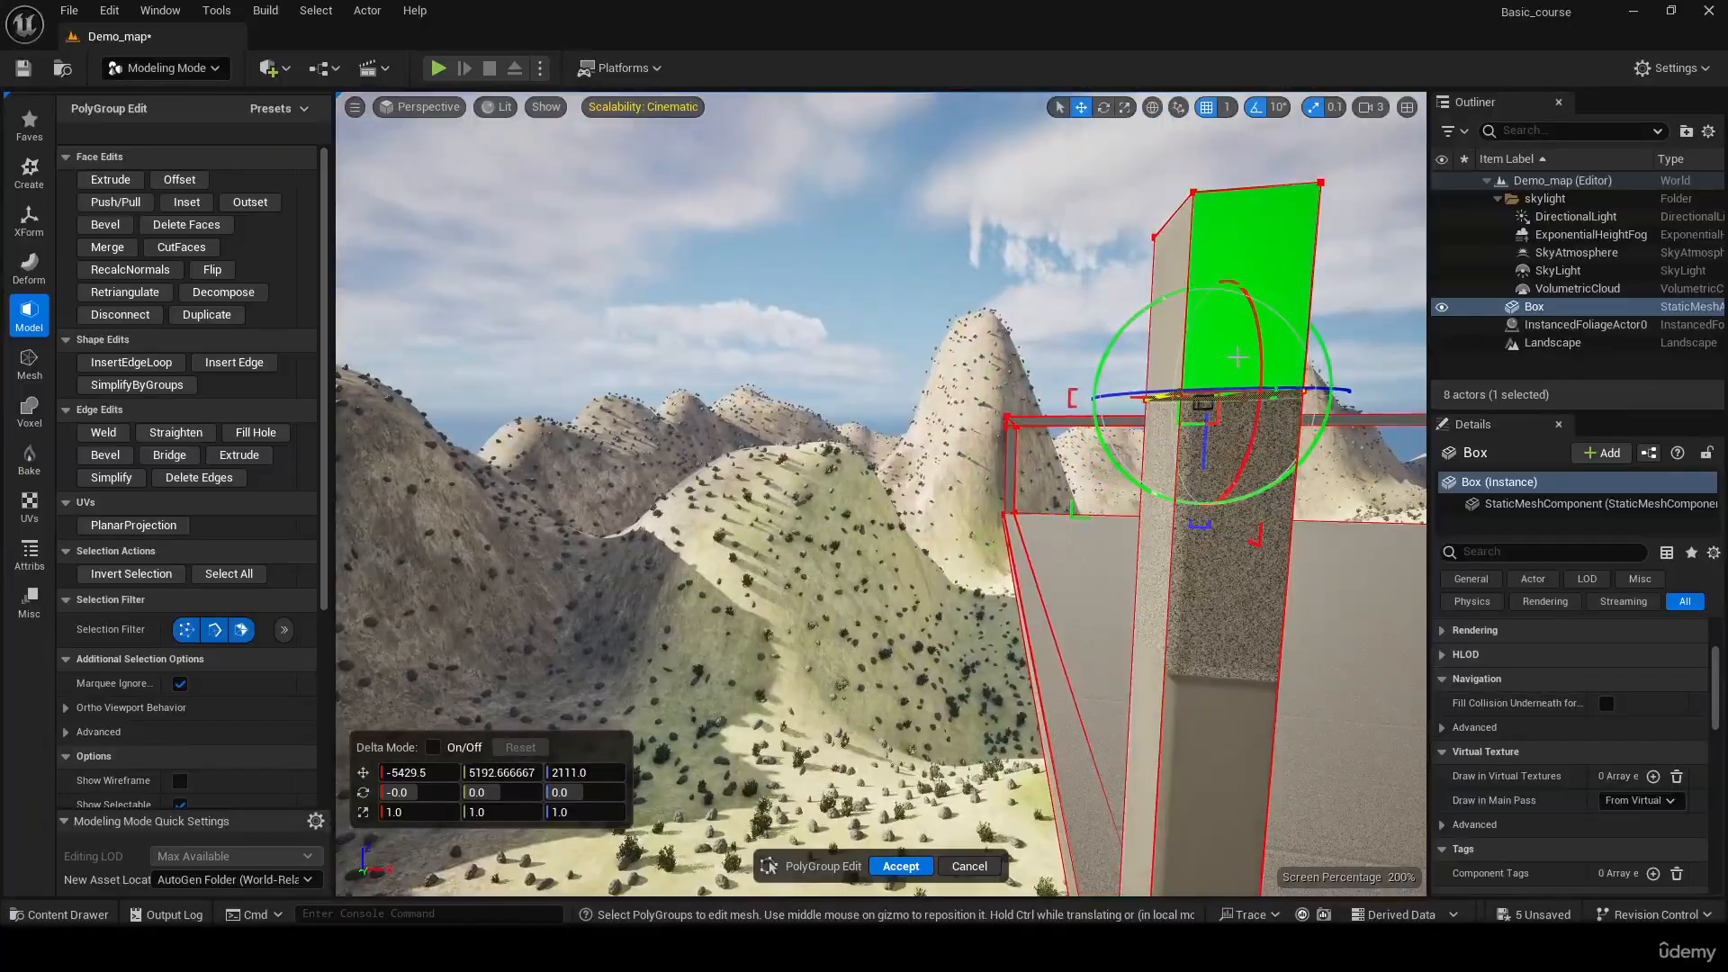
pyautogui.moveTo(1203, 449); pyautogui.dragTo(1202, 446)
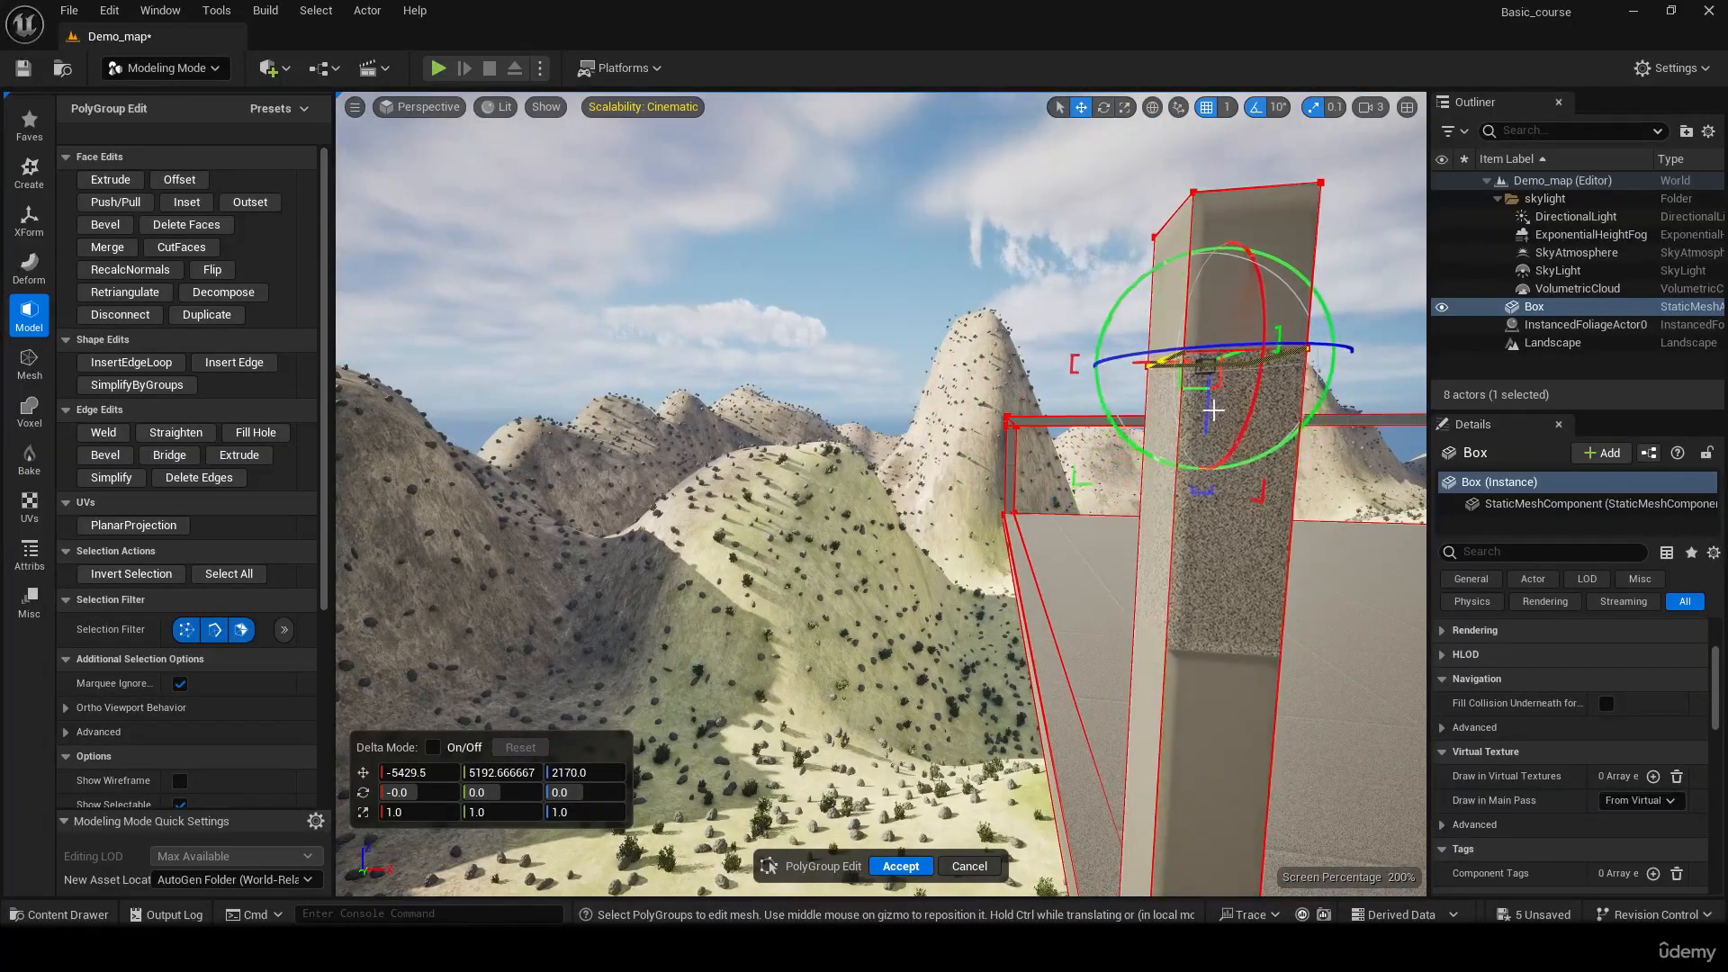
pyautogui.moveTo(1220, 387); pyautogui.dragTo(1220, 387)
# Extrude the side face of the third post's top segment across to the fourth post as an upper beam, to Y -2870
pyautogui.moveTo(1220, 388); pyautogui.dragTo(1597, 401, button='right')
pyautogui.press('d')
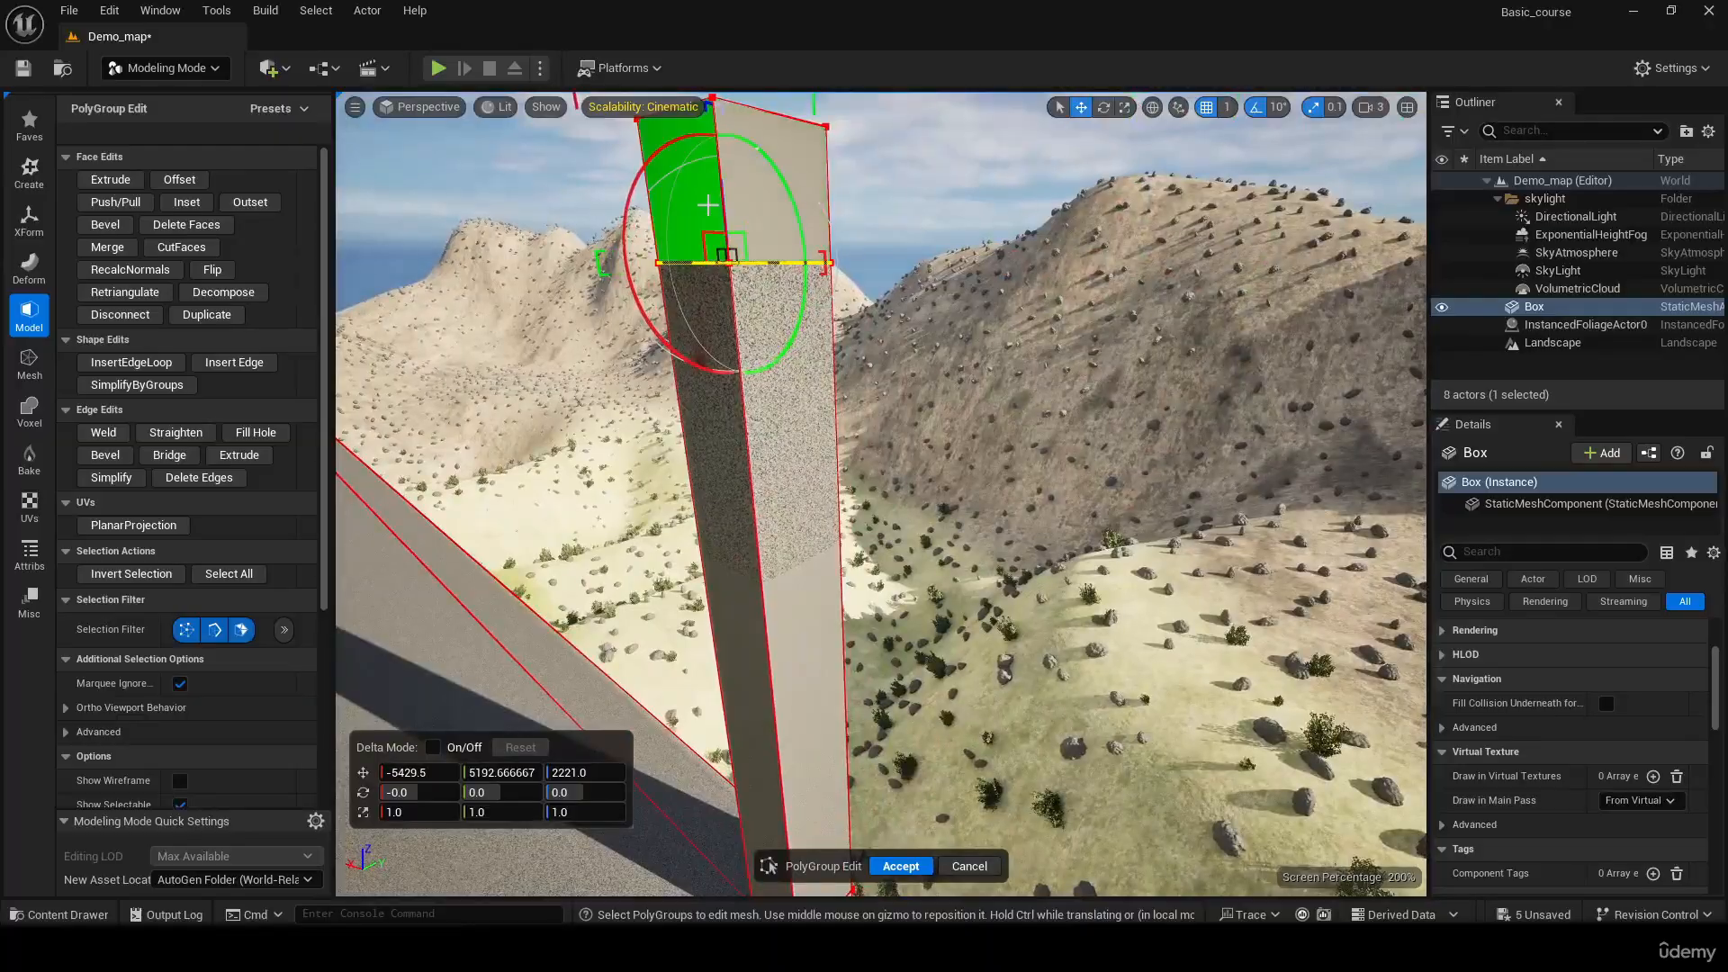
pyautogui.click(707, 206)
pyautogui.press('s')
pyautogui.moveTo(707, 205); pyautogui.dragTo(504, 261, button='right')
pyautogui.click(122, 180)
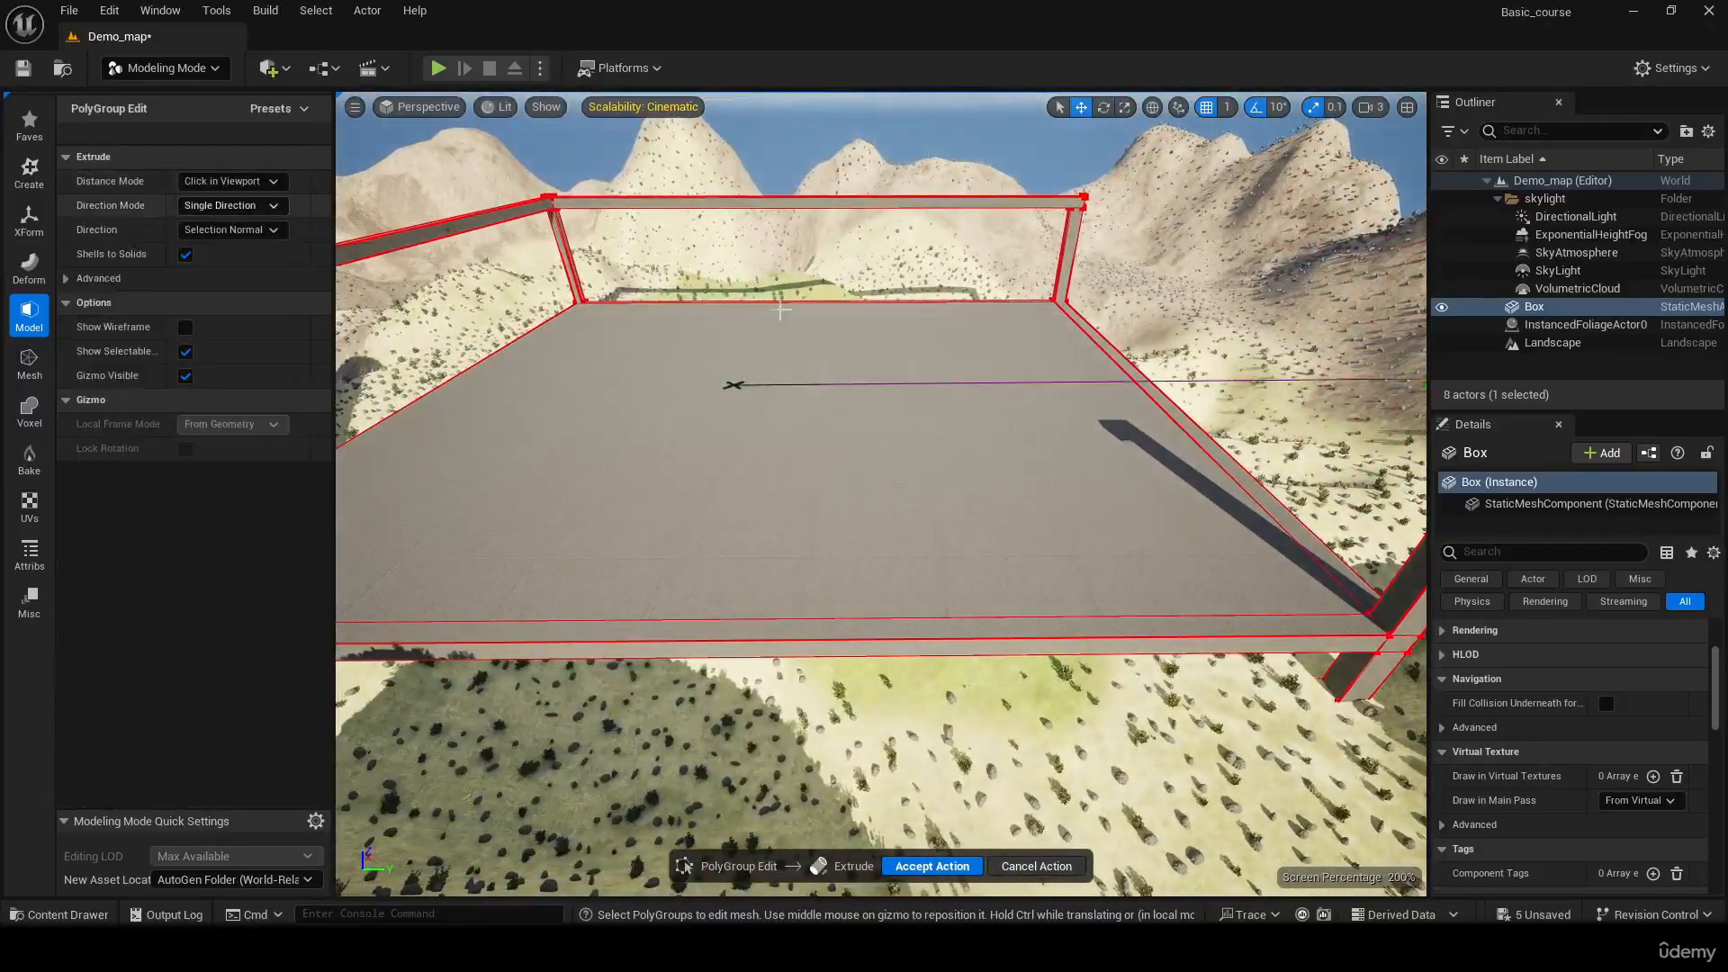
pyautogui.moveTo(781, 311); pyautogui.dragTo(837, 239, button='right')
pyautogui.press('w')
pyautogui.press('a')
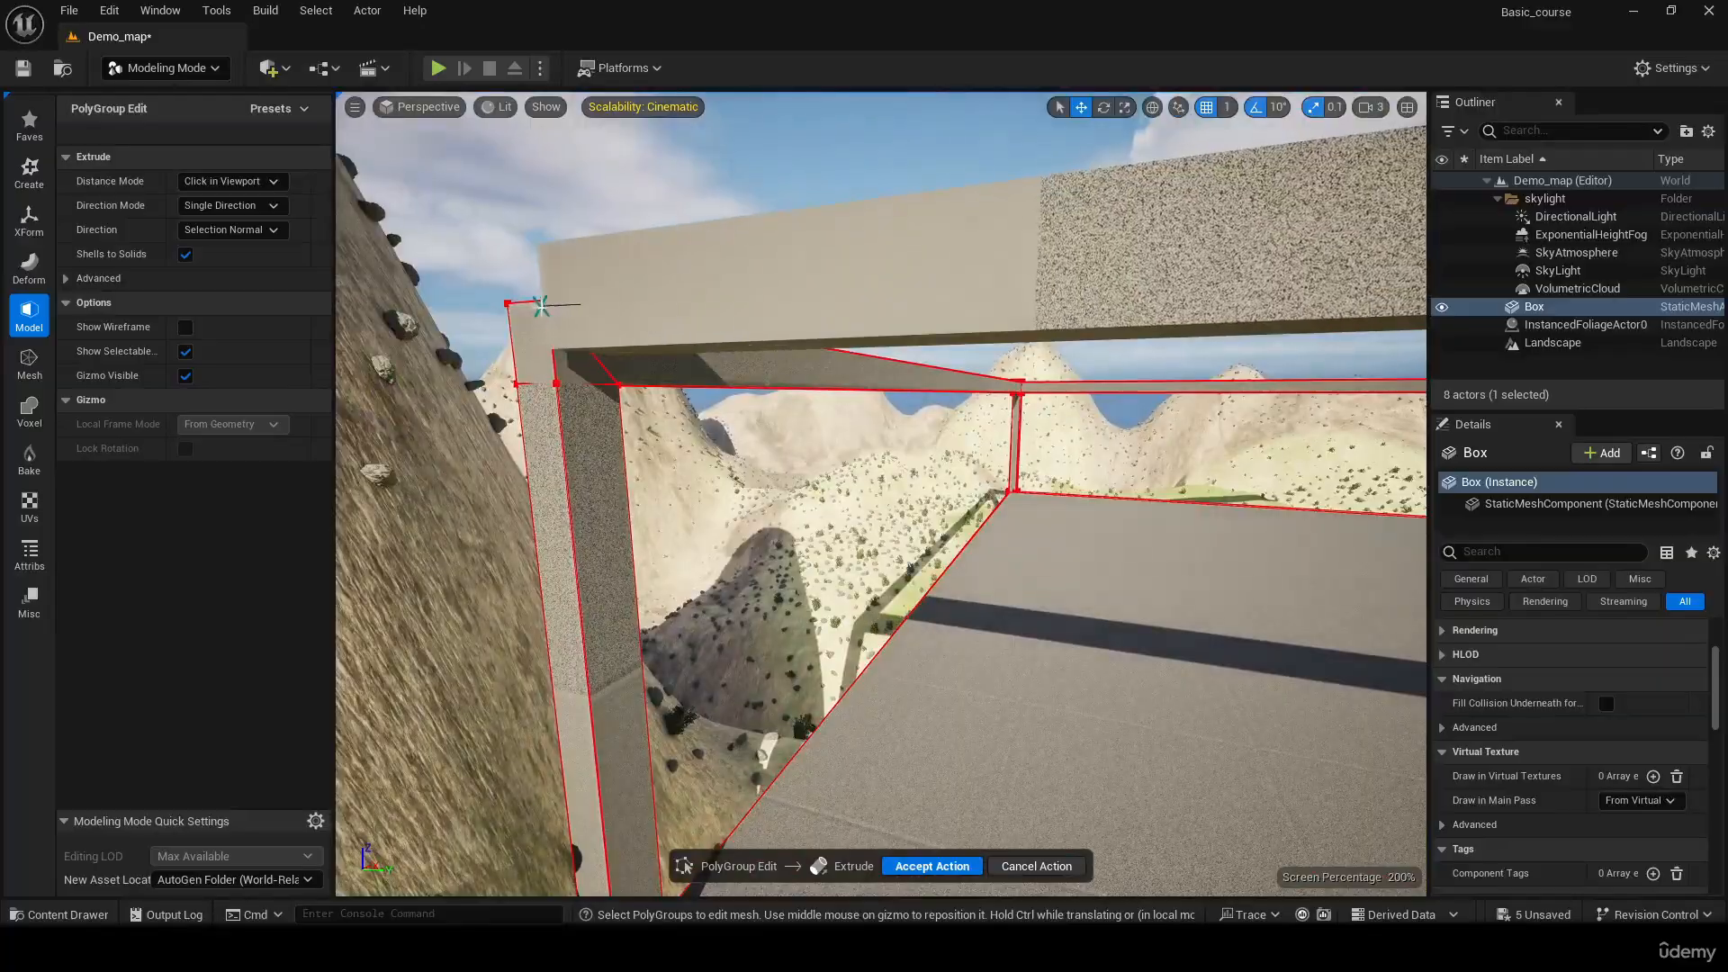
pyautogui.click(498, 311)
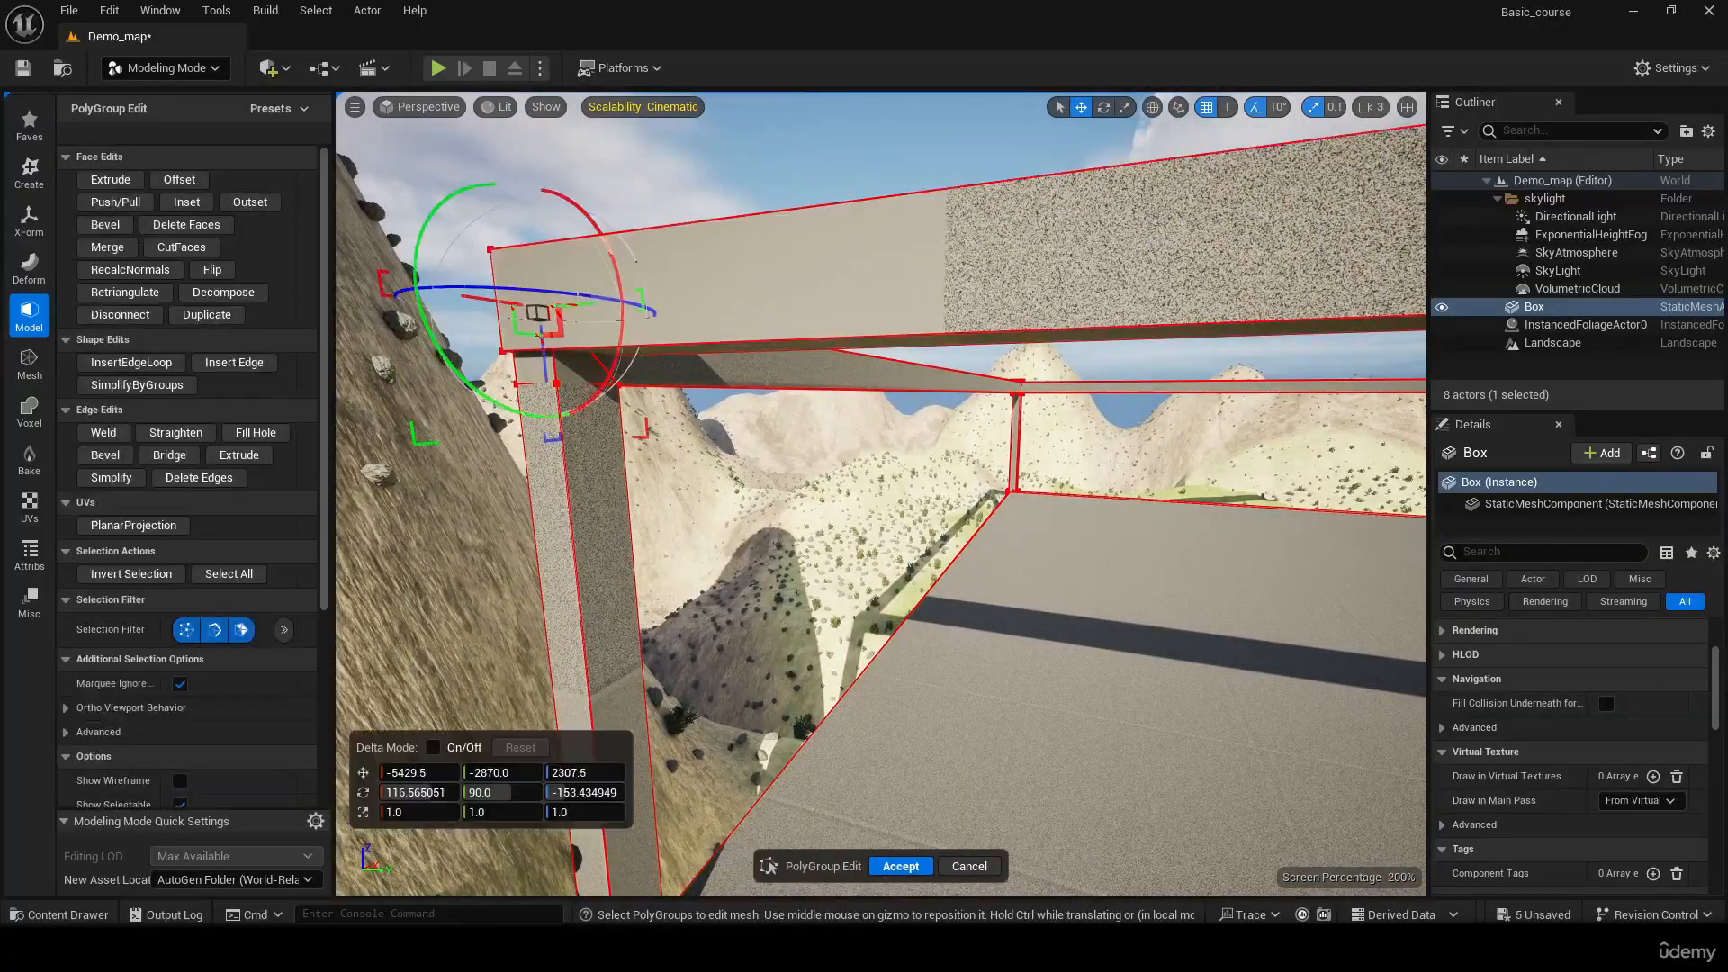
# Push/Pull the remaining side face of the third post's top segment across the slab to the opposite post, closing the upper frame
pyautogui.press('a')
pyautogui.moveTo(498, 310); pyautogui.dragTo(531, 387, button='right')
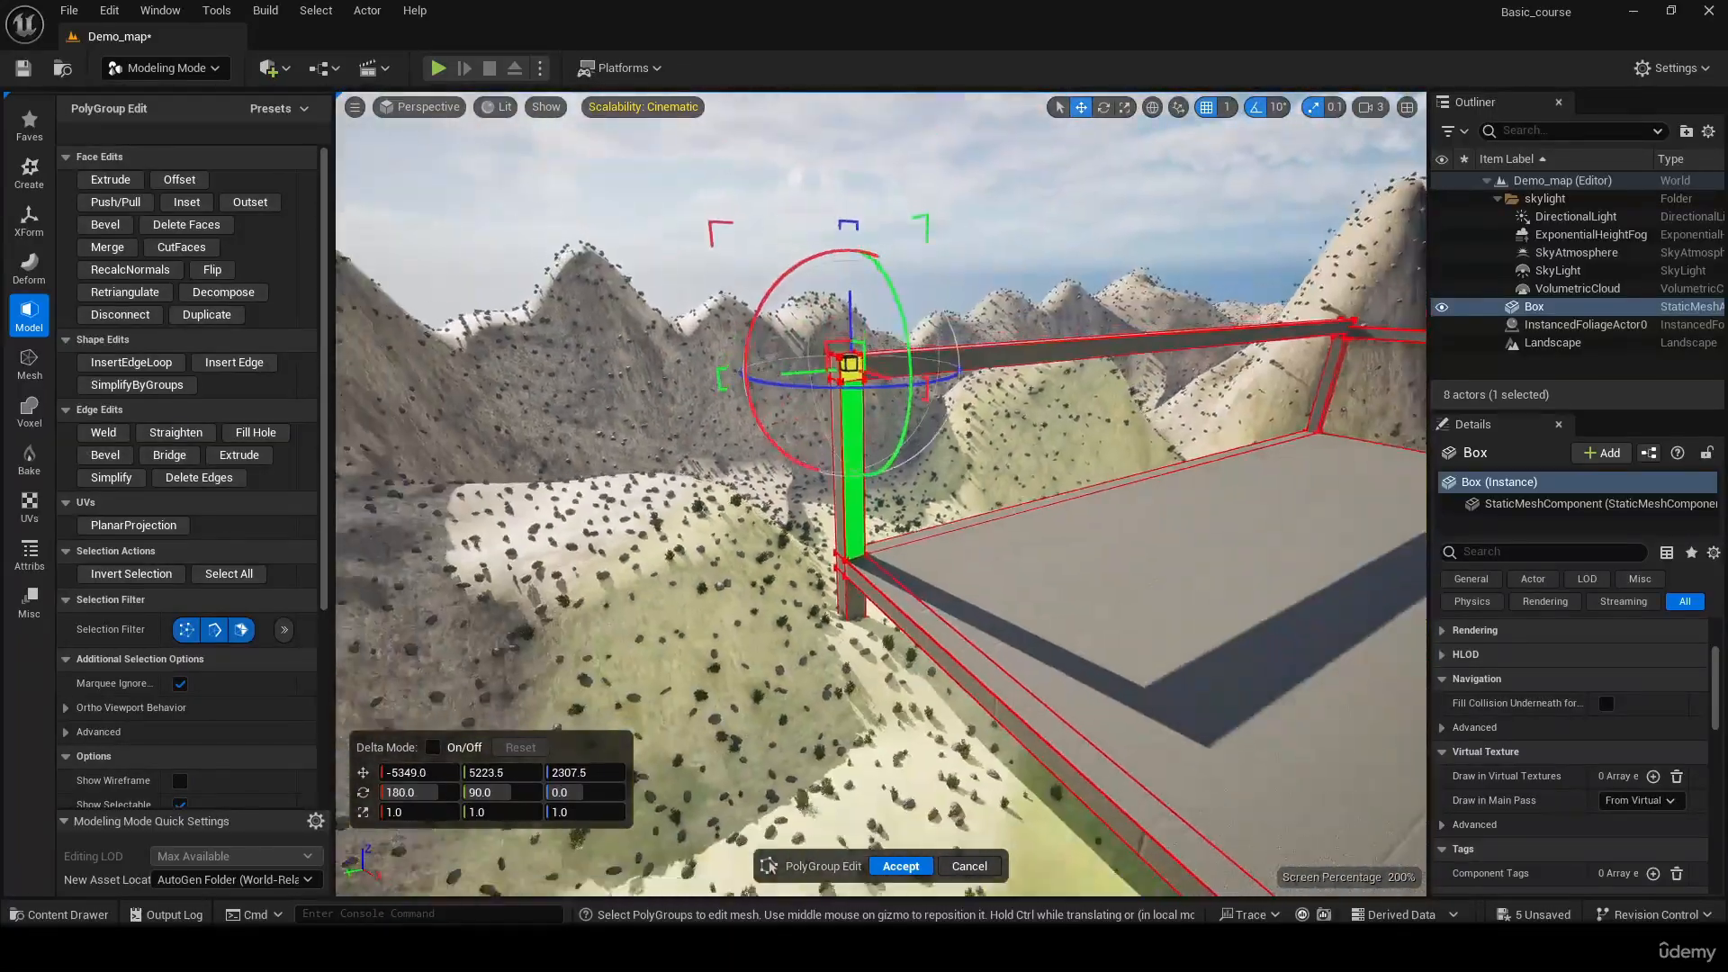
pyautogui.click(113, 204)
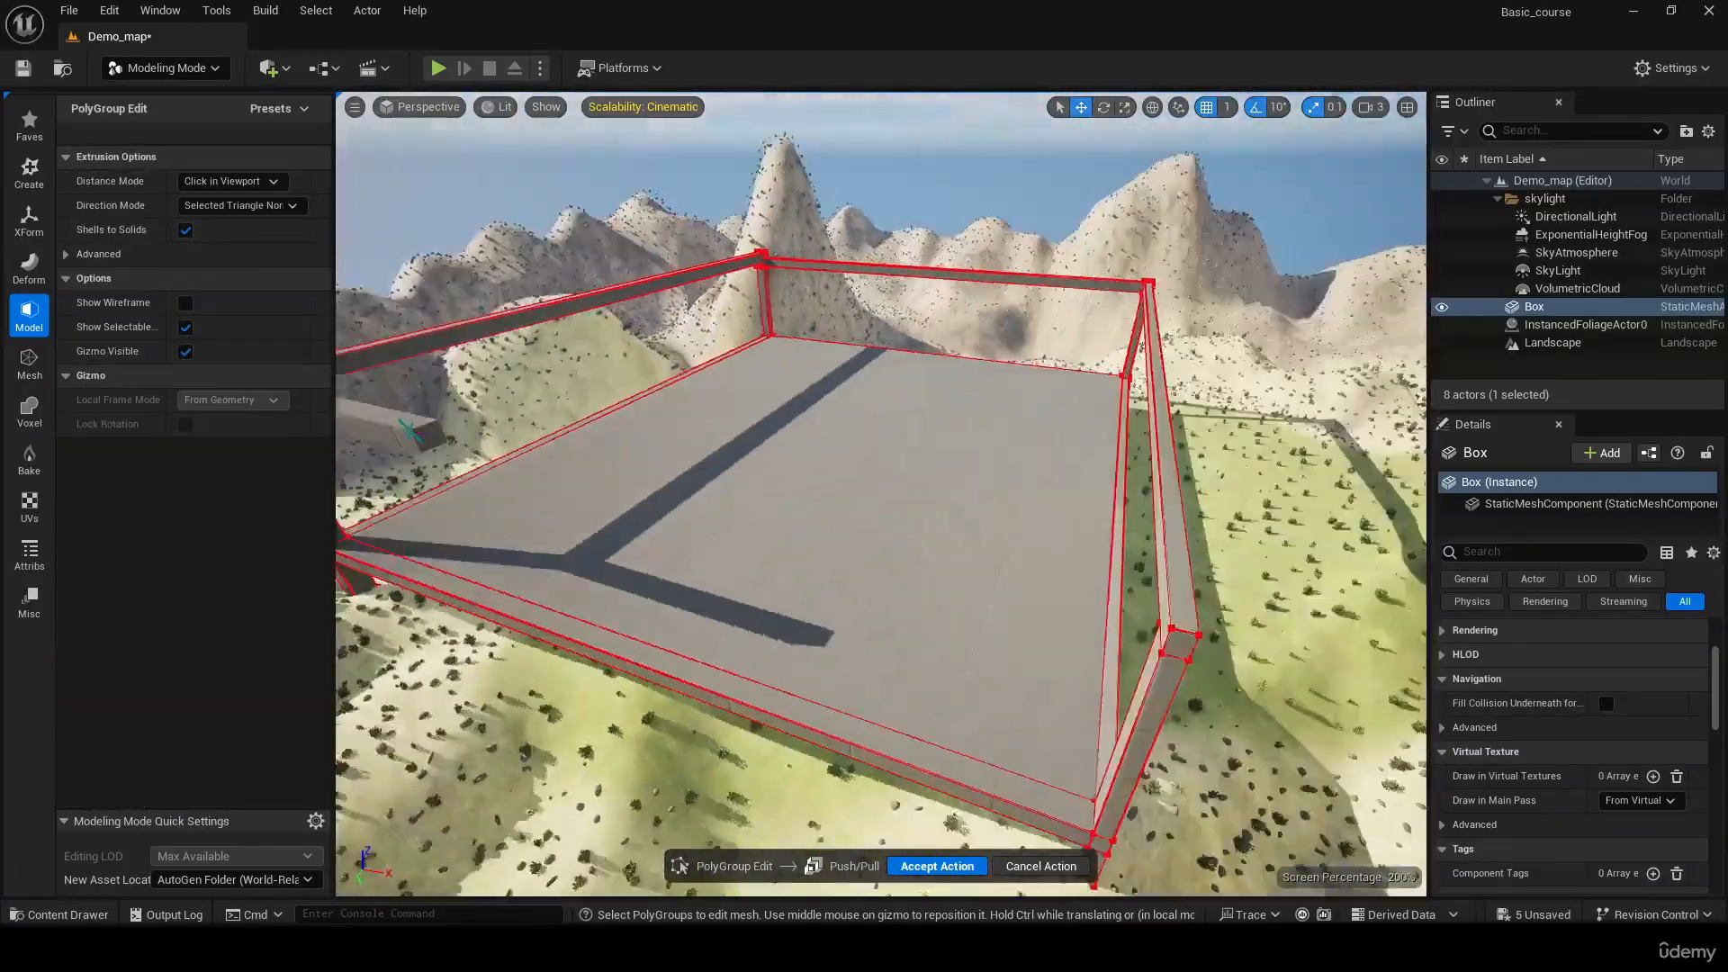
pyautogui.moveTo(774, 378); pyautogui.dragTo(720, 531, button='right')
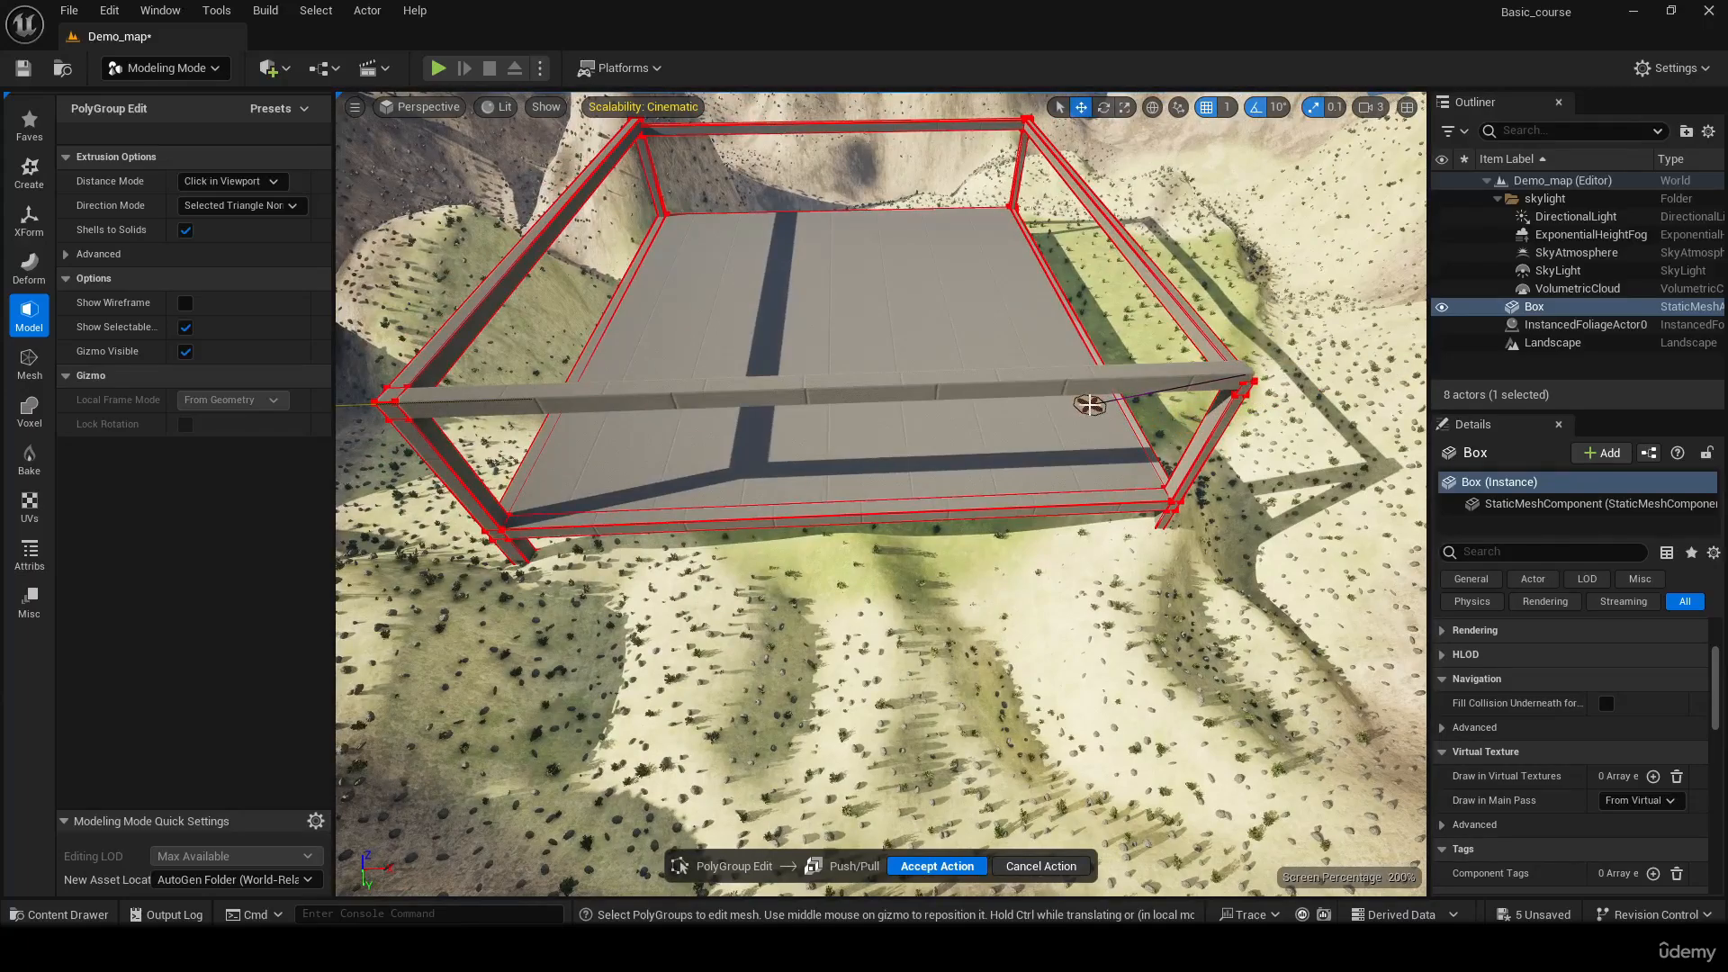
pyautogui.click(1089, 406)
pyautogui.moveTo(1089, 406); pyautogui.dragTo(963, 230, button='right')
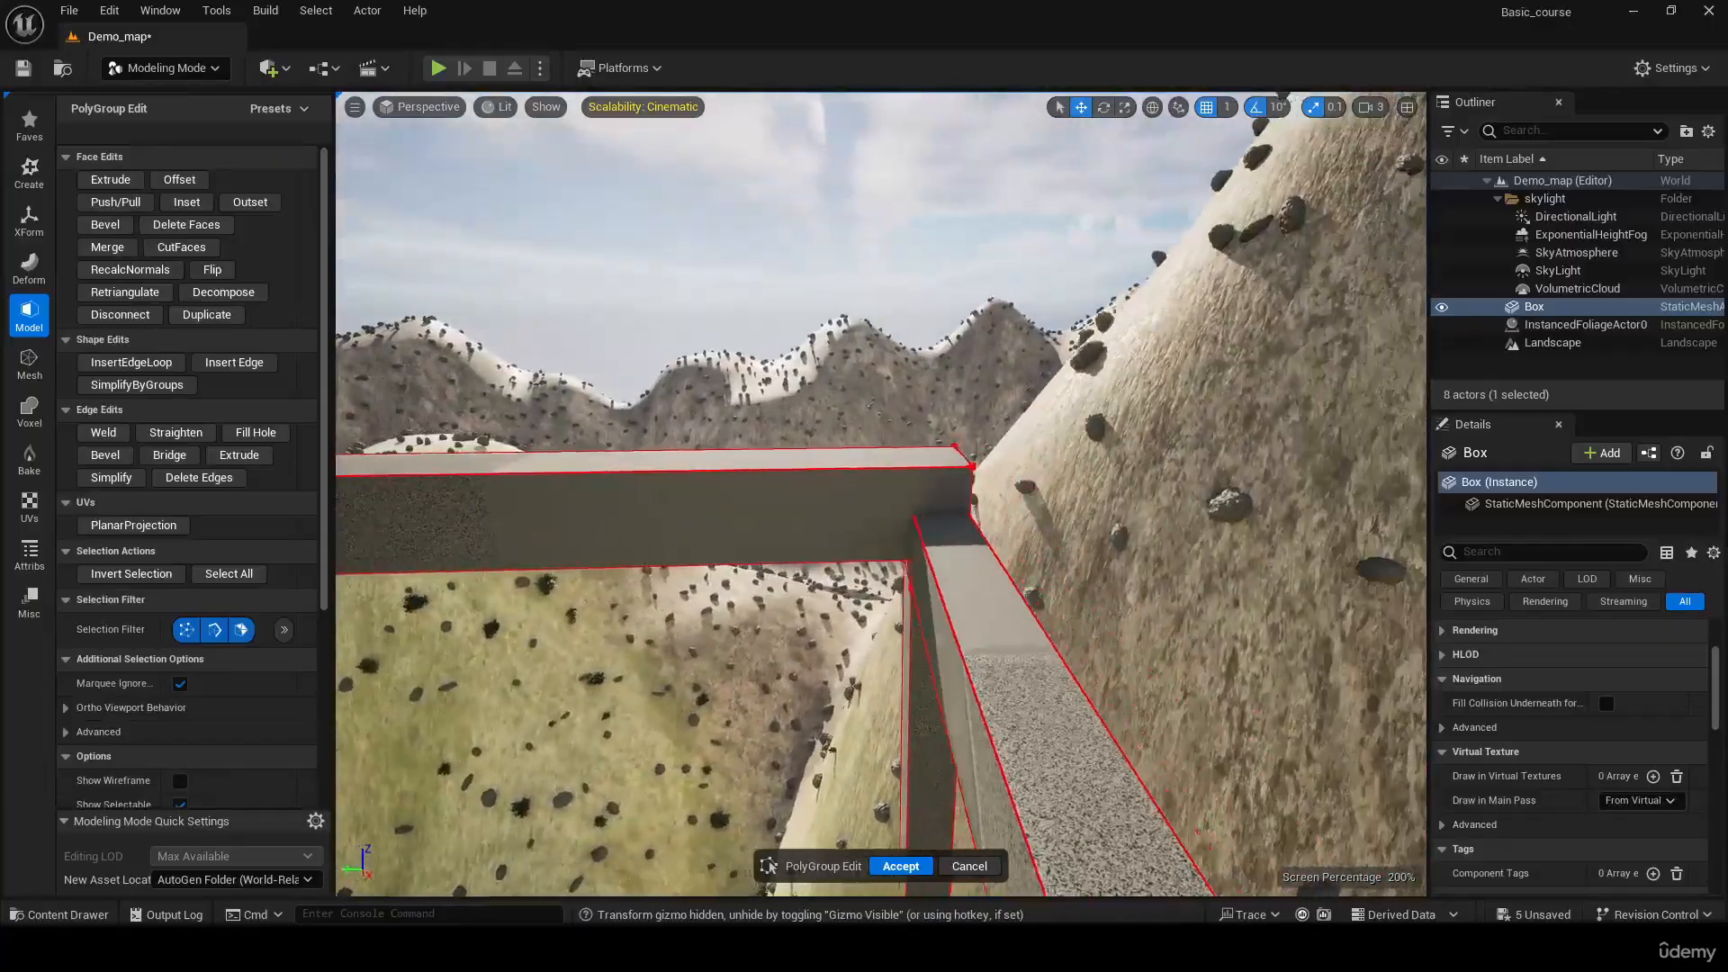
# Lower the upper beam's end face at the fourth post to Z 2219.5 so it lines up with the adjoining beam
pyautogui.moveTo(963, 450); pyautogui.dragTo(656, 437, button='right')
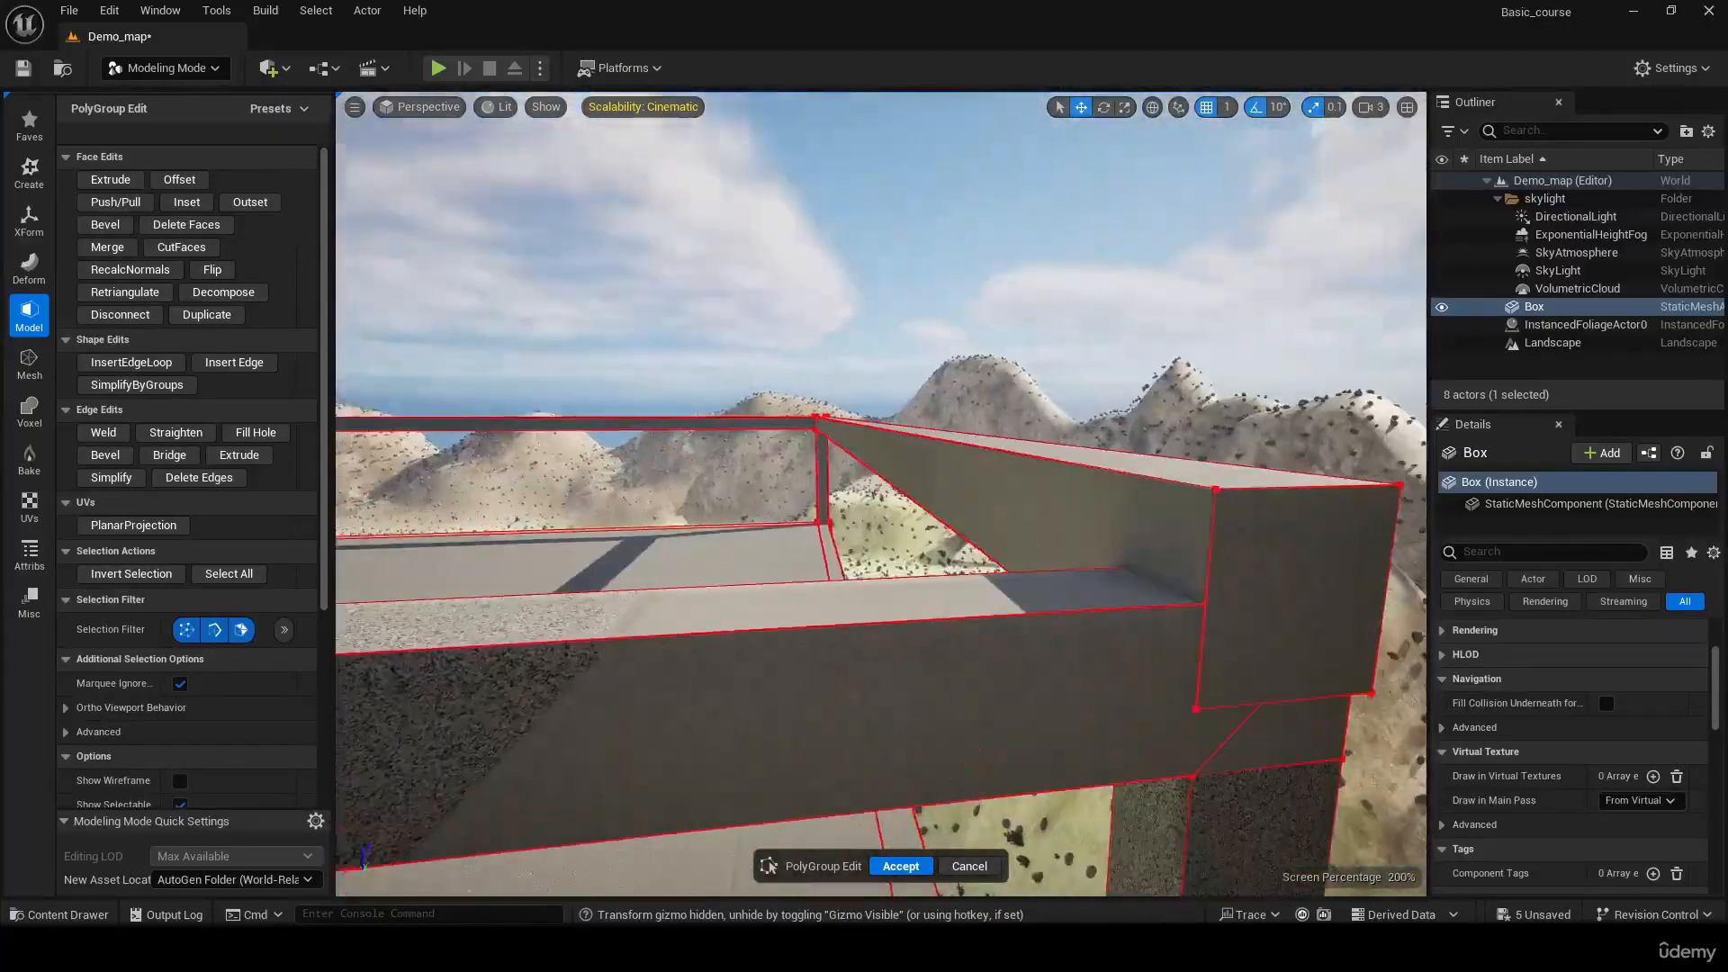
pyautogui.moveTo(918, 440); pyautogui.dragTo(893, 441, button='right')
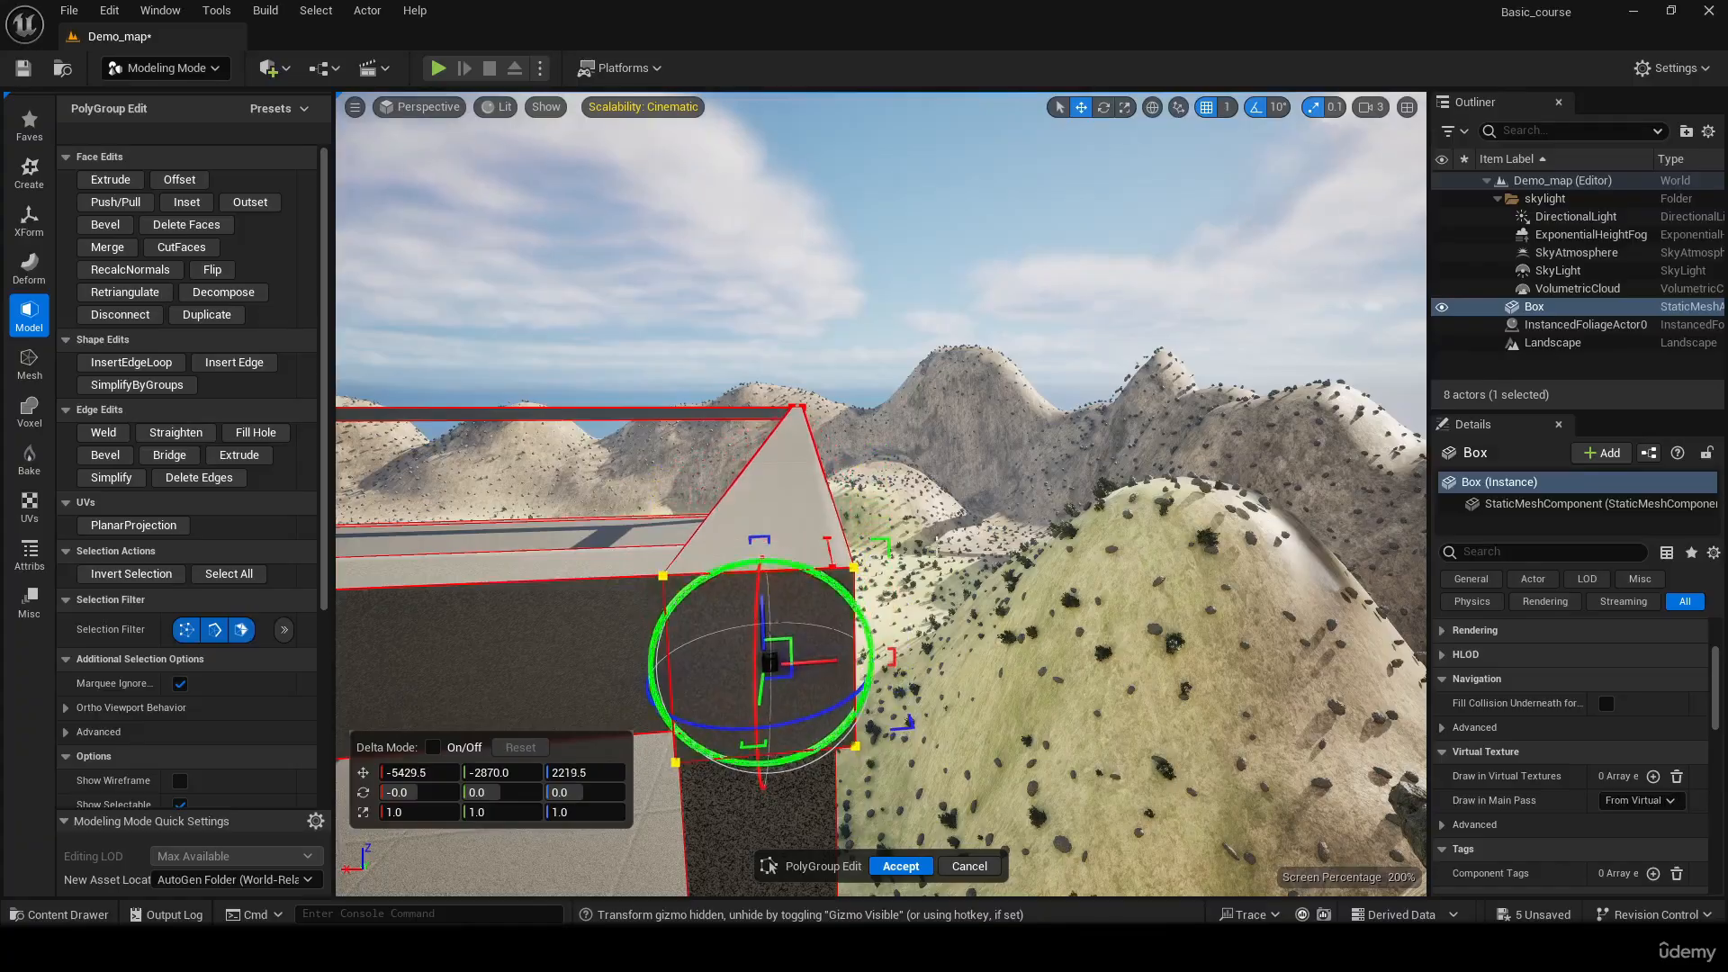
pyautogui.moveTo(937, 544); pyautogui.dragTo(552, 425, button='right')
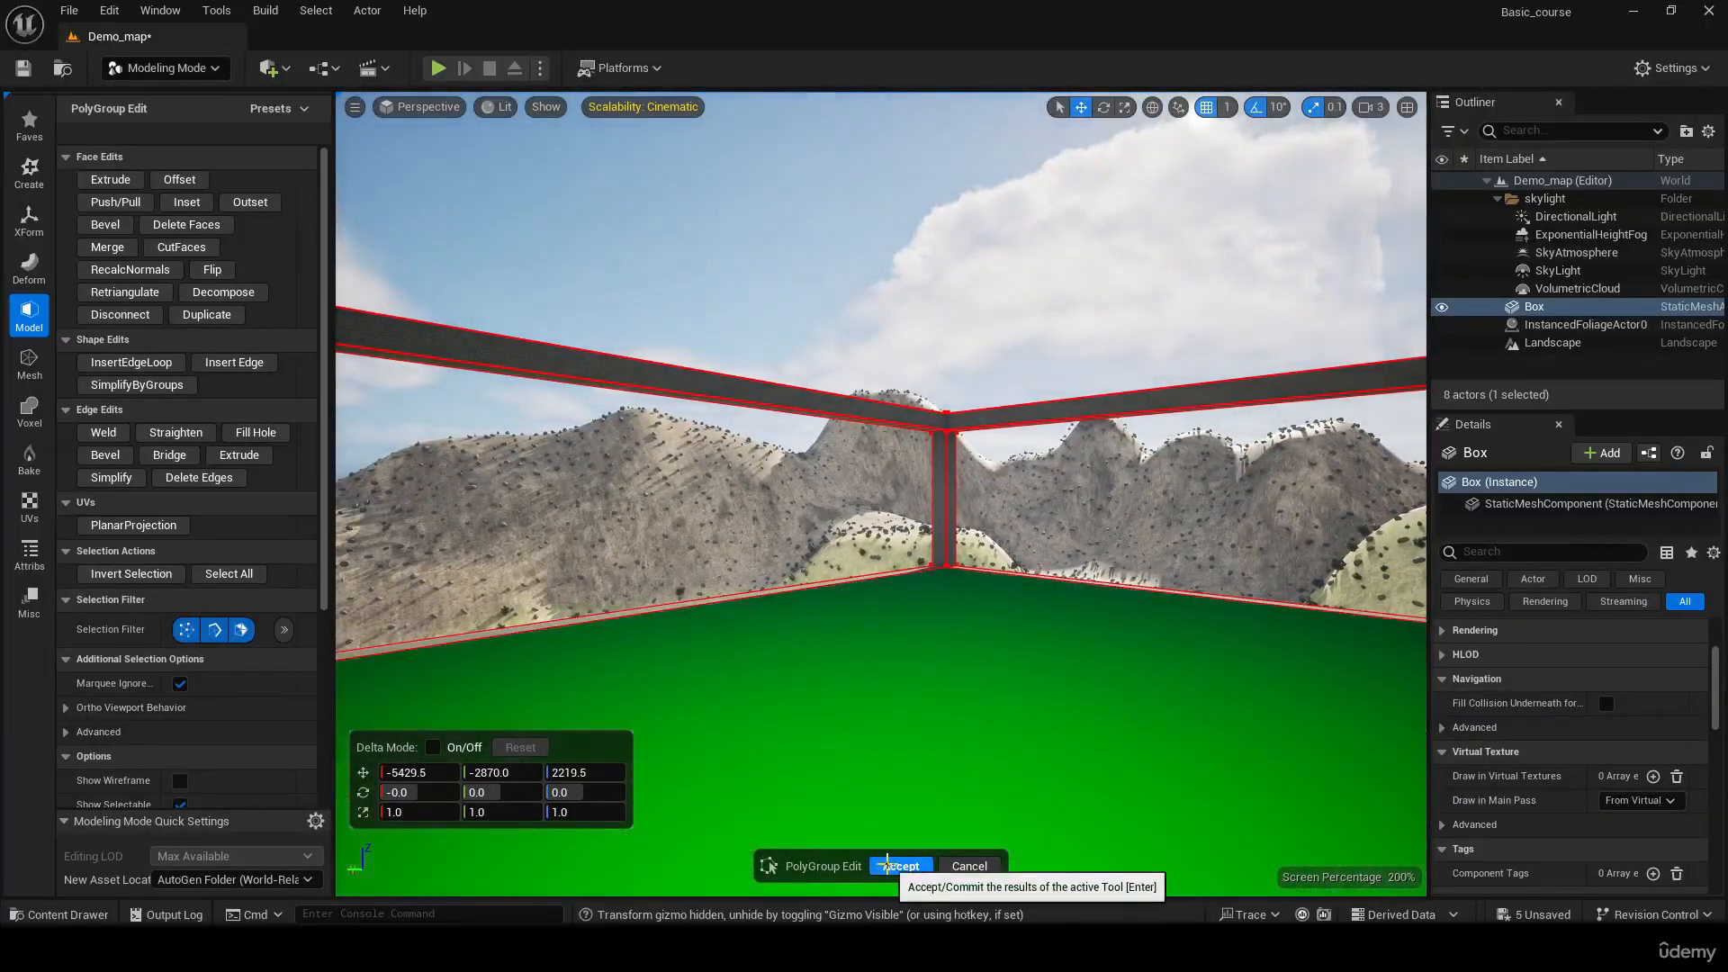
# Accept the PolyGroup edits on the Box and switch the editor from Modeling to Selection mode
pyautogui.click(889, 870)
pyautogui.press('w')
pyautogui.moveTo(1088, 465); pyautogui.dragTo(976, 432, button='right')
pyautogui.press('s')
pyautogui.click(117, 72)
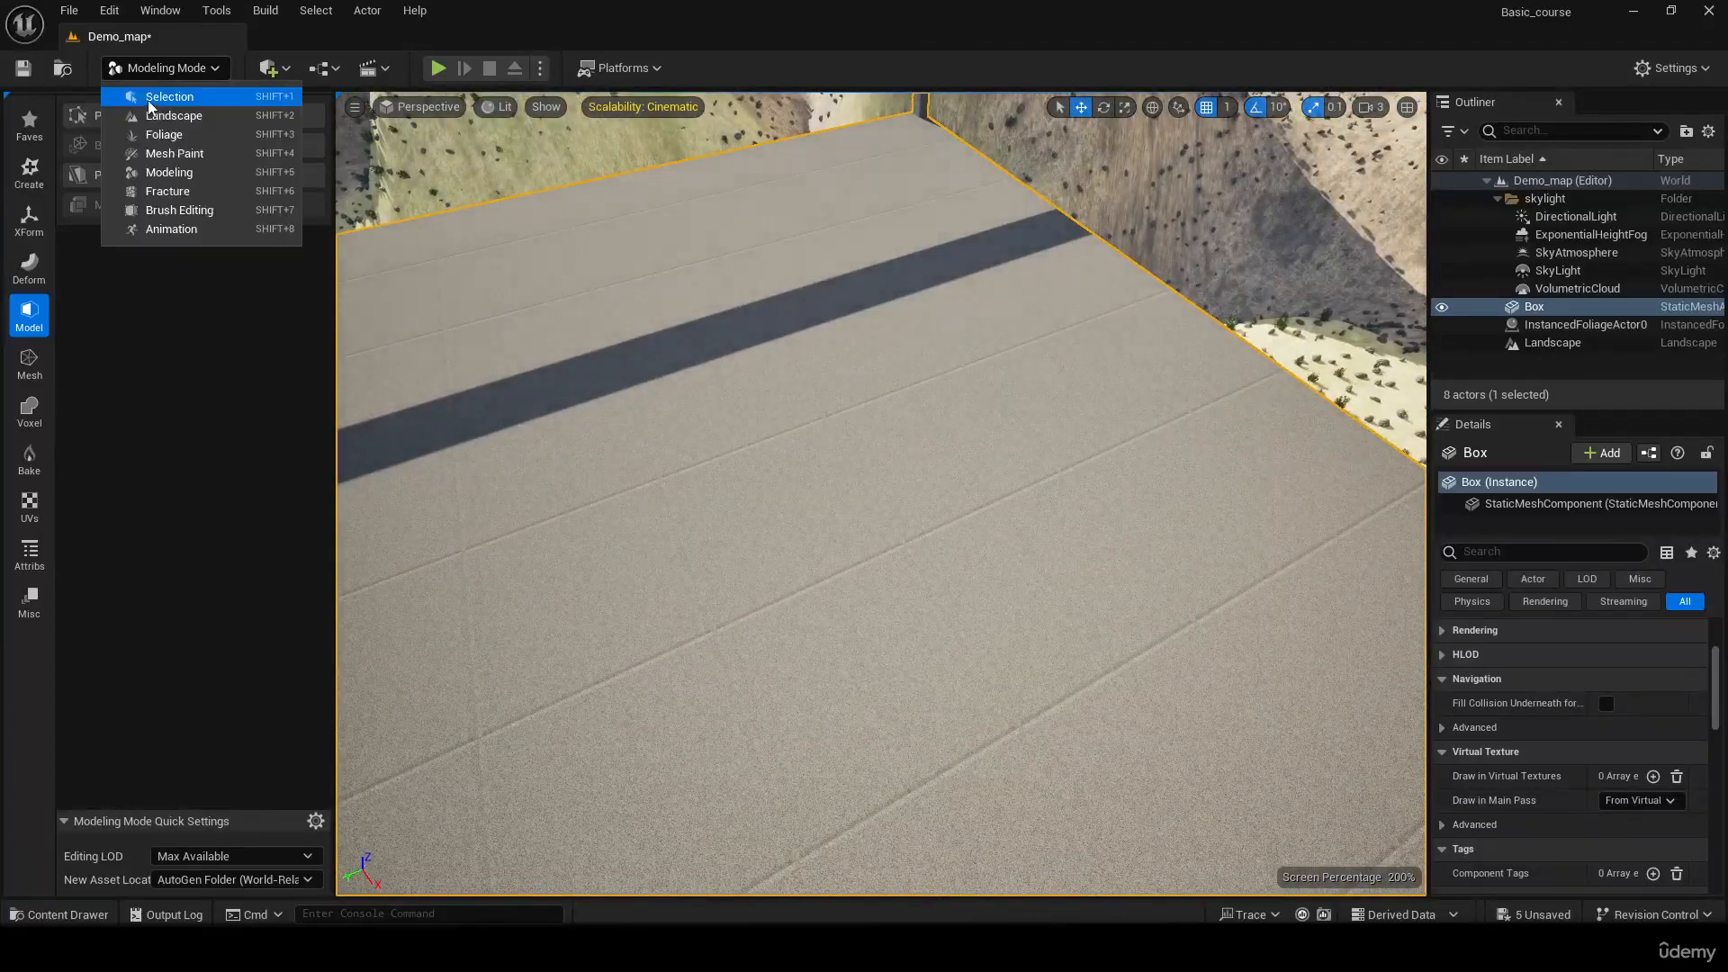
pyautogui.click(144, 100)
pyautogui.moveTo(855, 454); pyautogui.dragTo(639, 356, button='right')
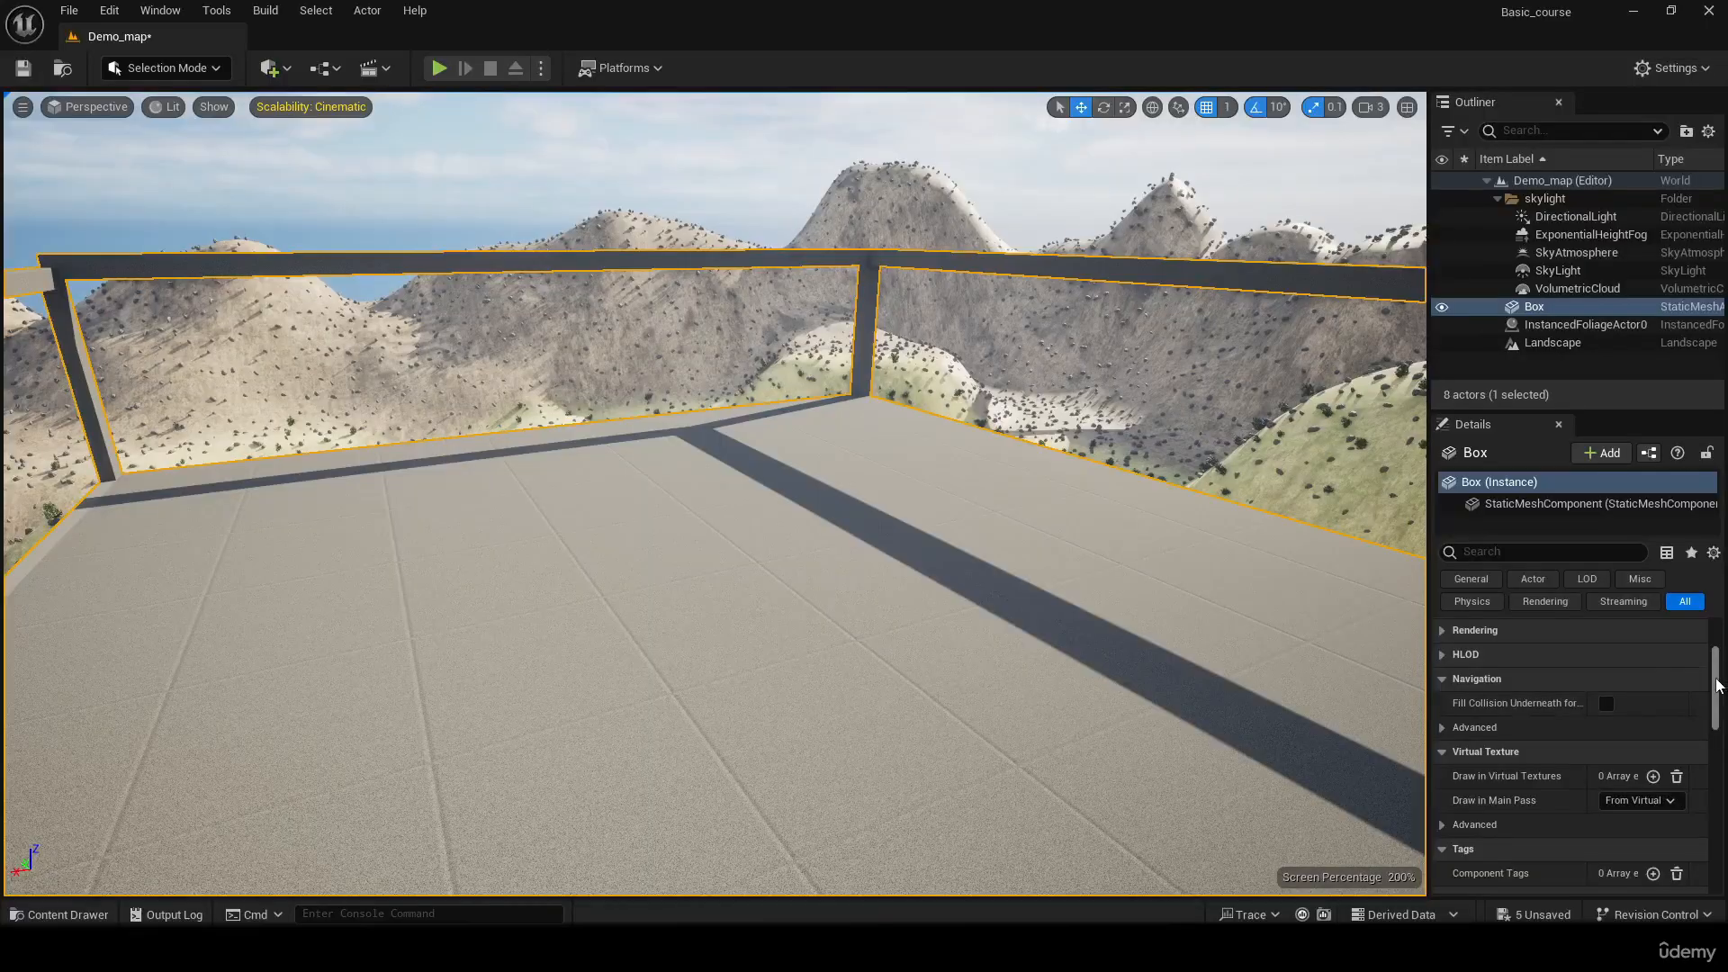
# Try the M_Rock_Marble_Polished material on the Box's Element 0 slot, and reset the slot to its default
pyautogui.moveTo(1717, 686); pyautogui.dragTo(1723, 631)
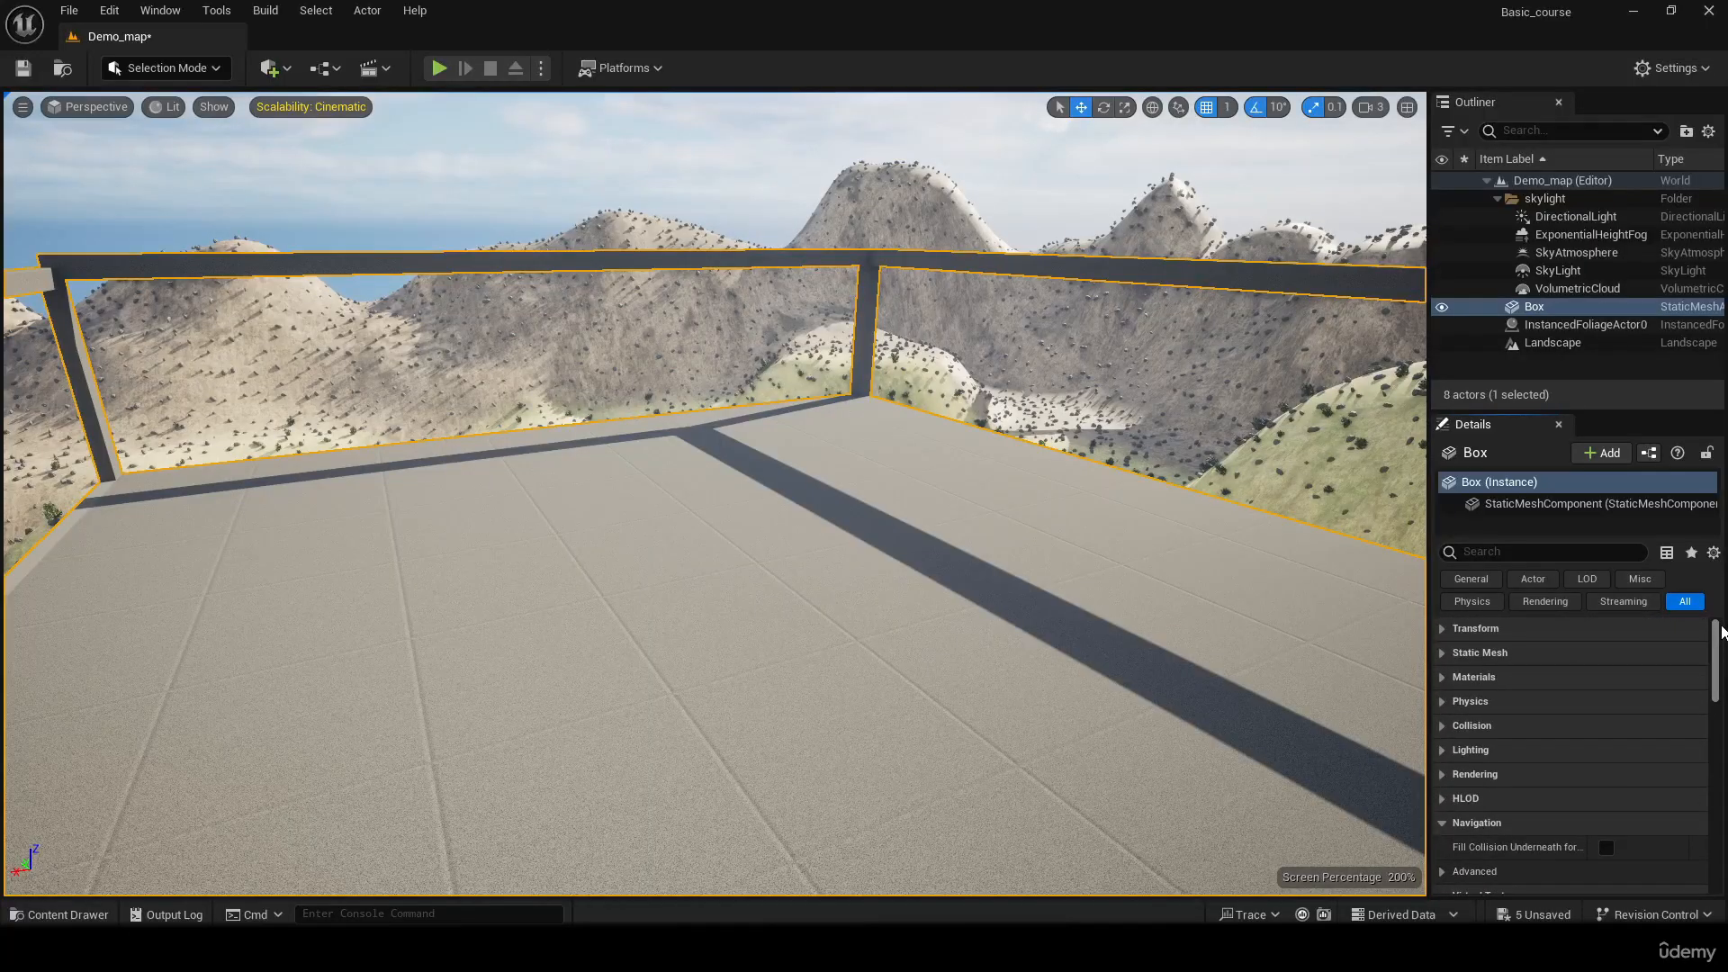
pyautogui.click(1451, 680)
pyautogui.click(1669, 703)
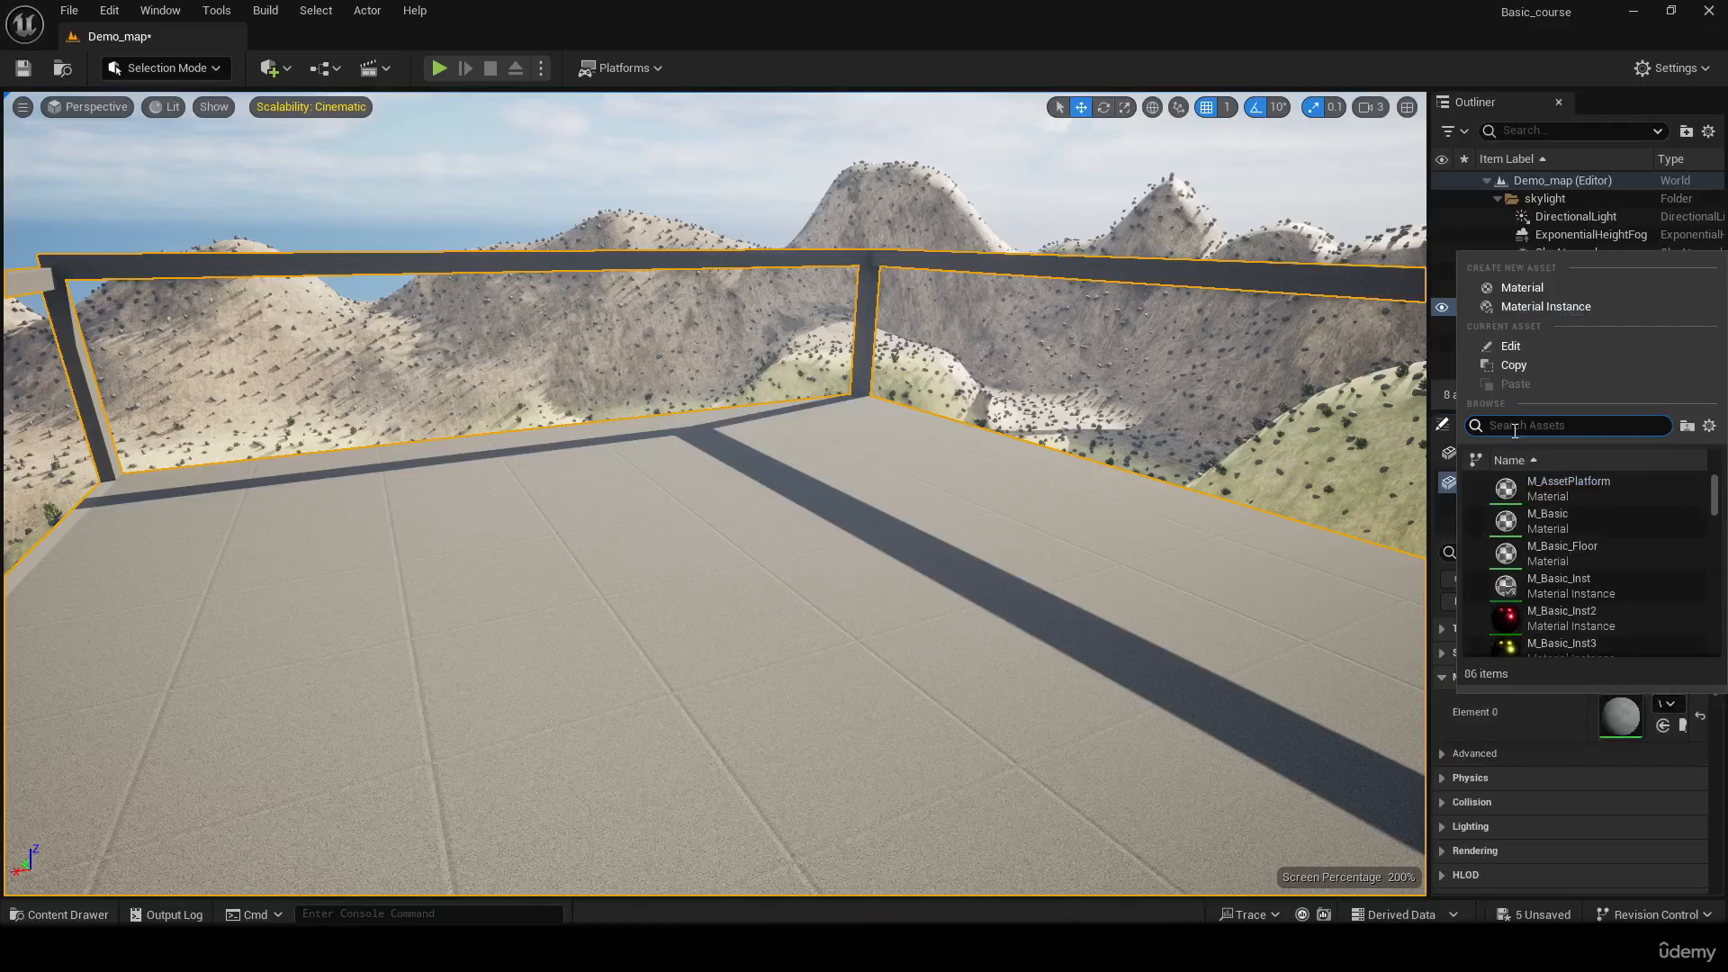
pyautogui.write('marble')
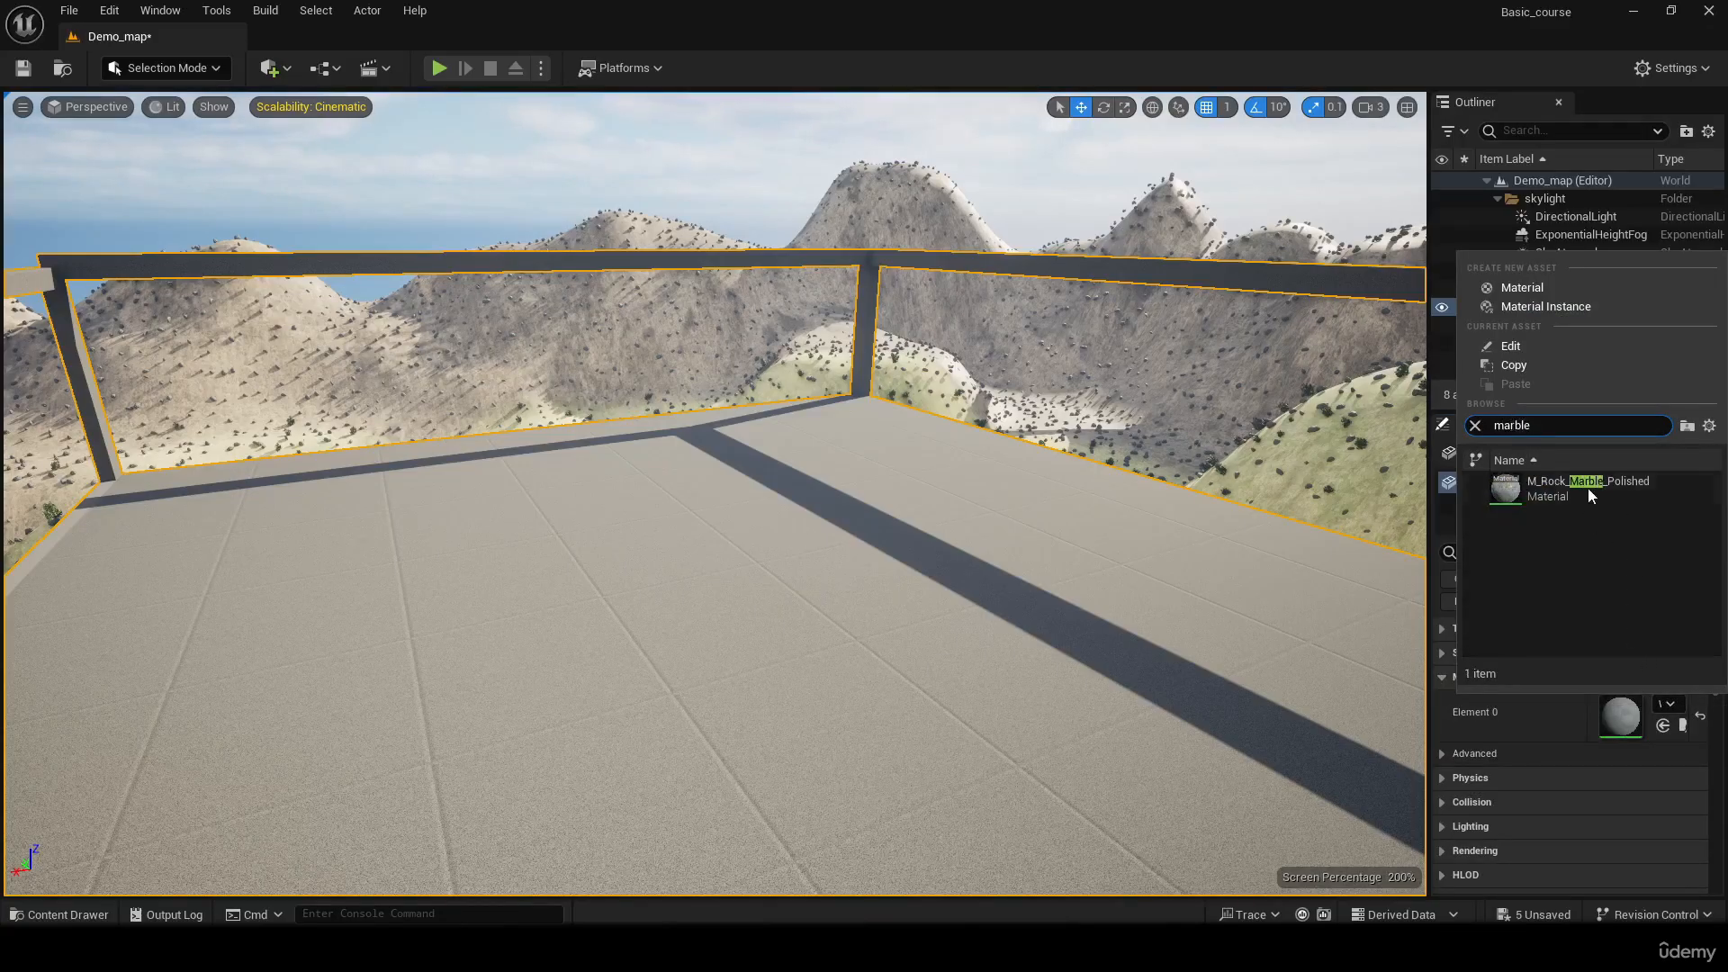
pyautogui.click(1587, 487)
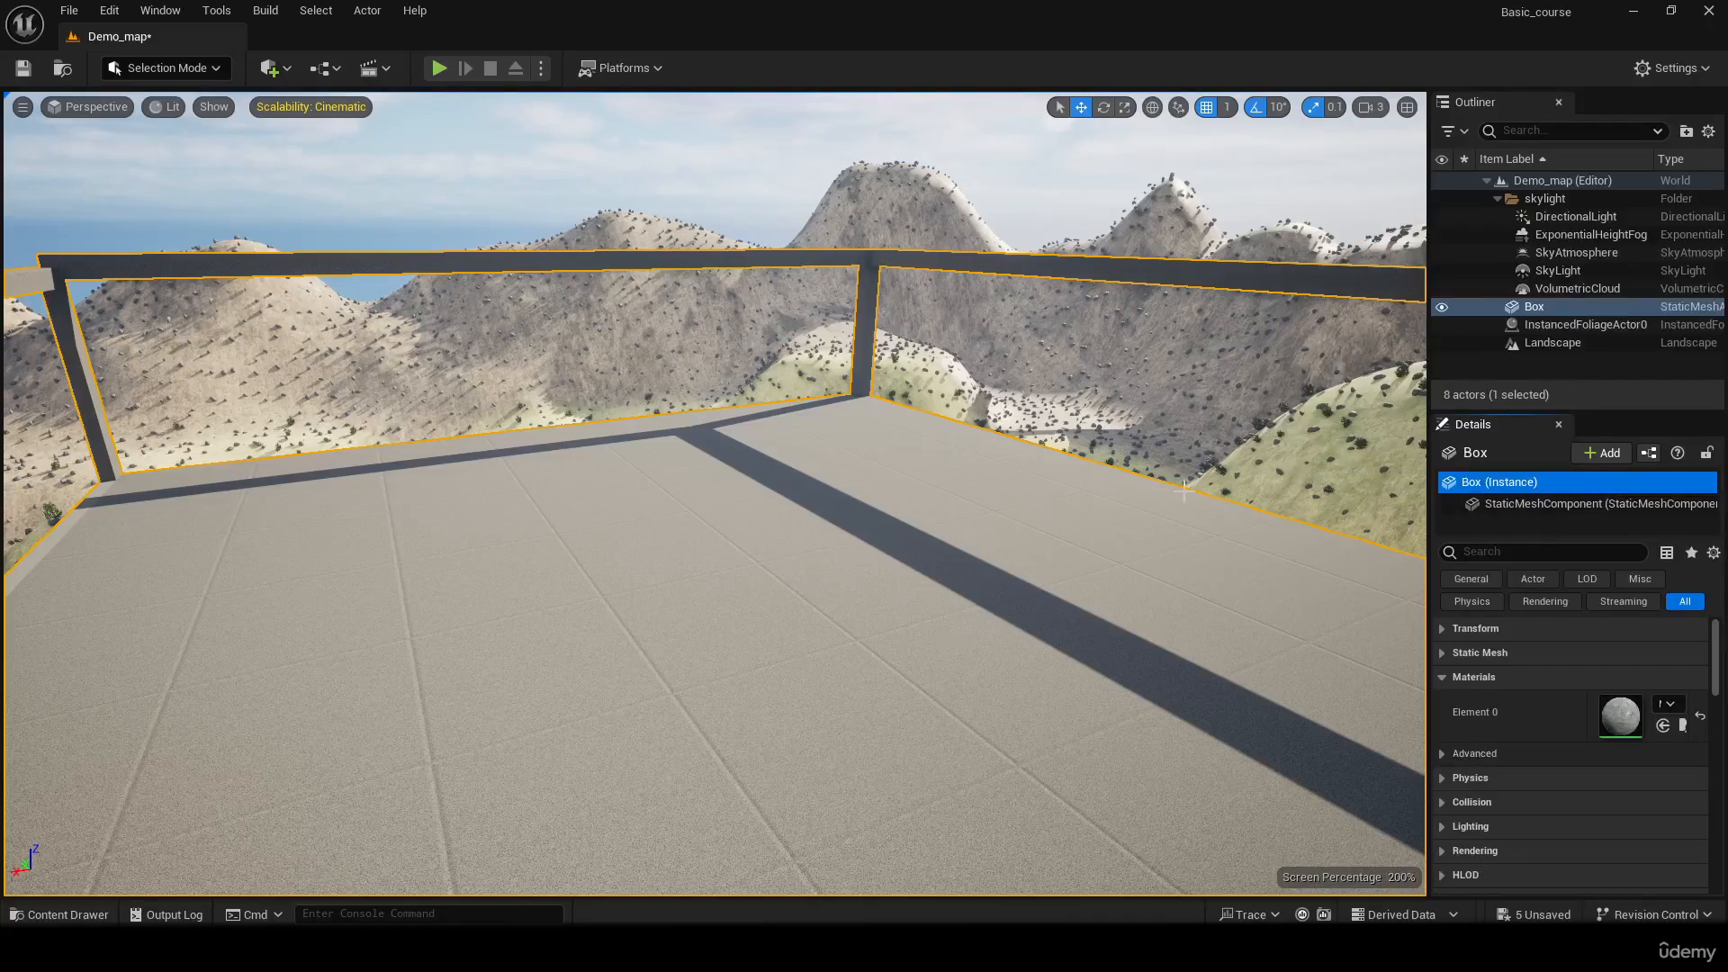
pyautogui.moveTo(1184, 491); pyautogui.dragTo(981, 540, button='right')
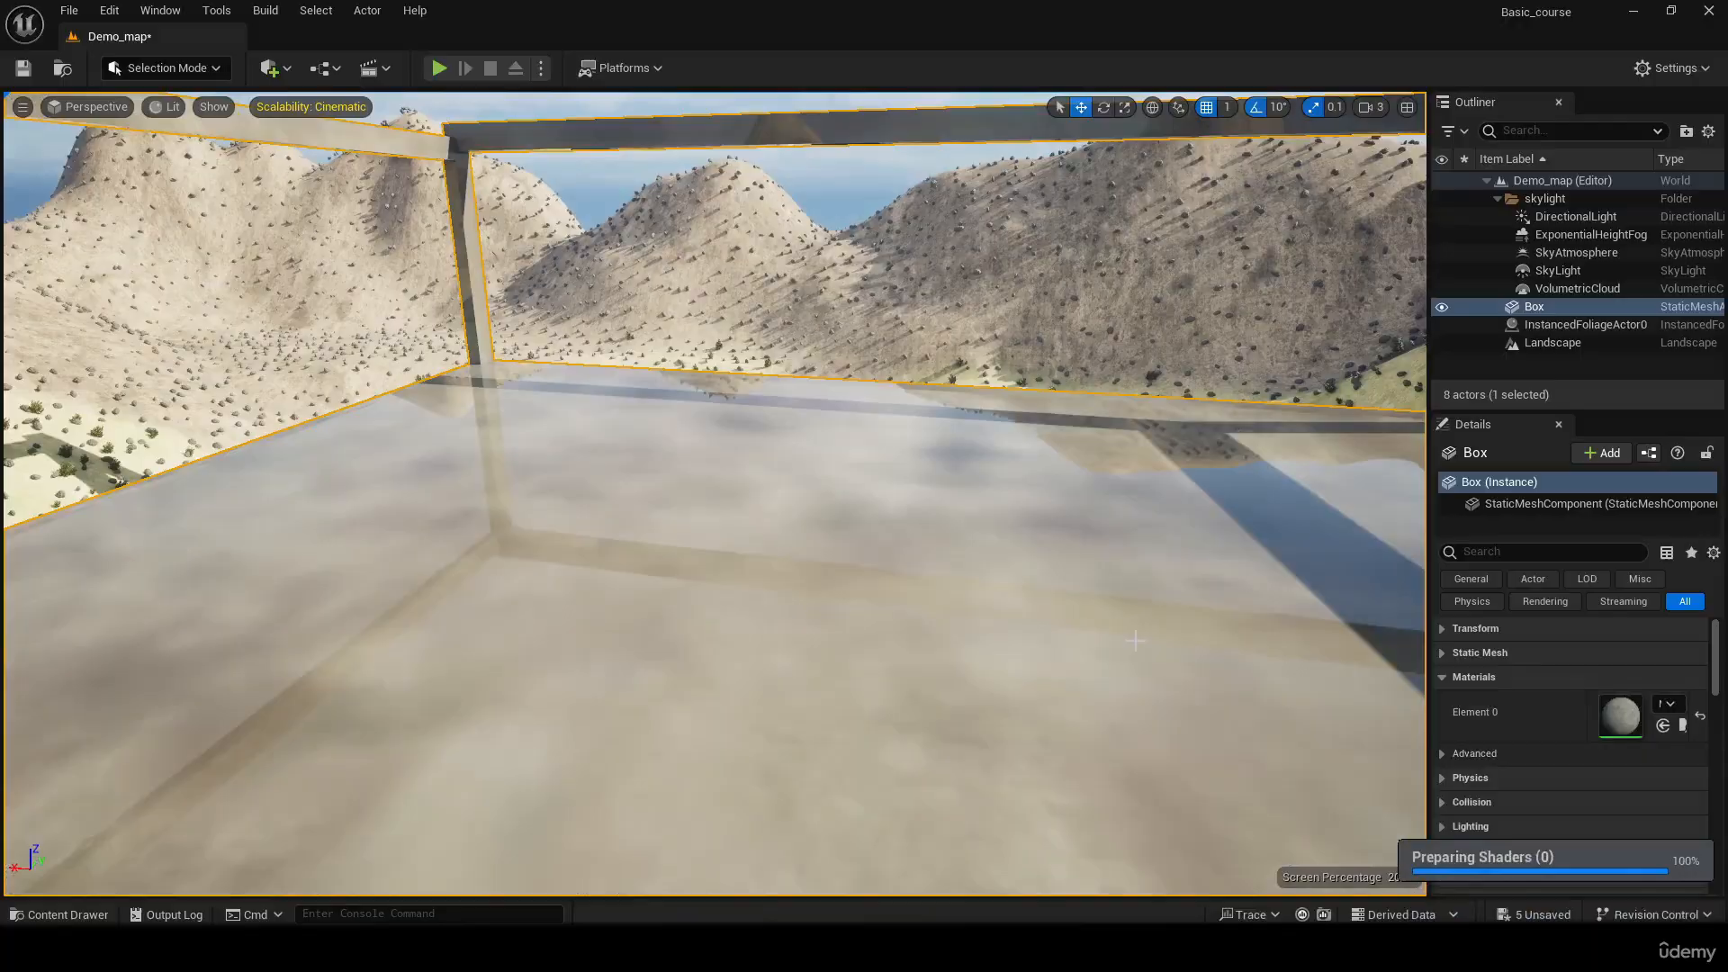
pyautogui.moveTo(1135, 641); pyautogui.dragTo(369, 698, button='right')
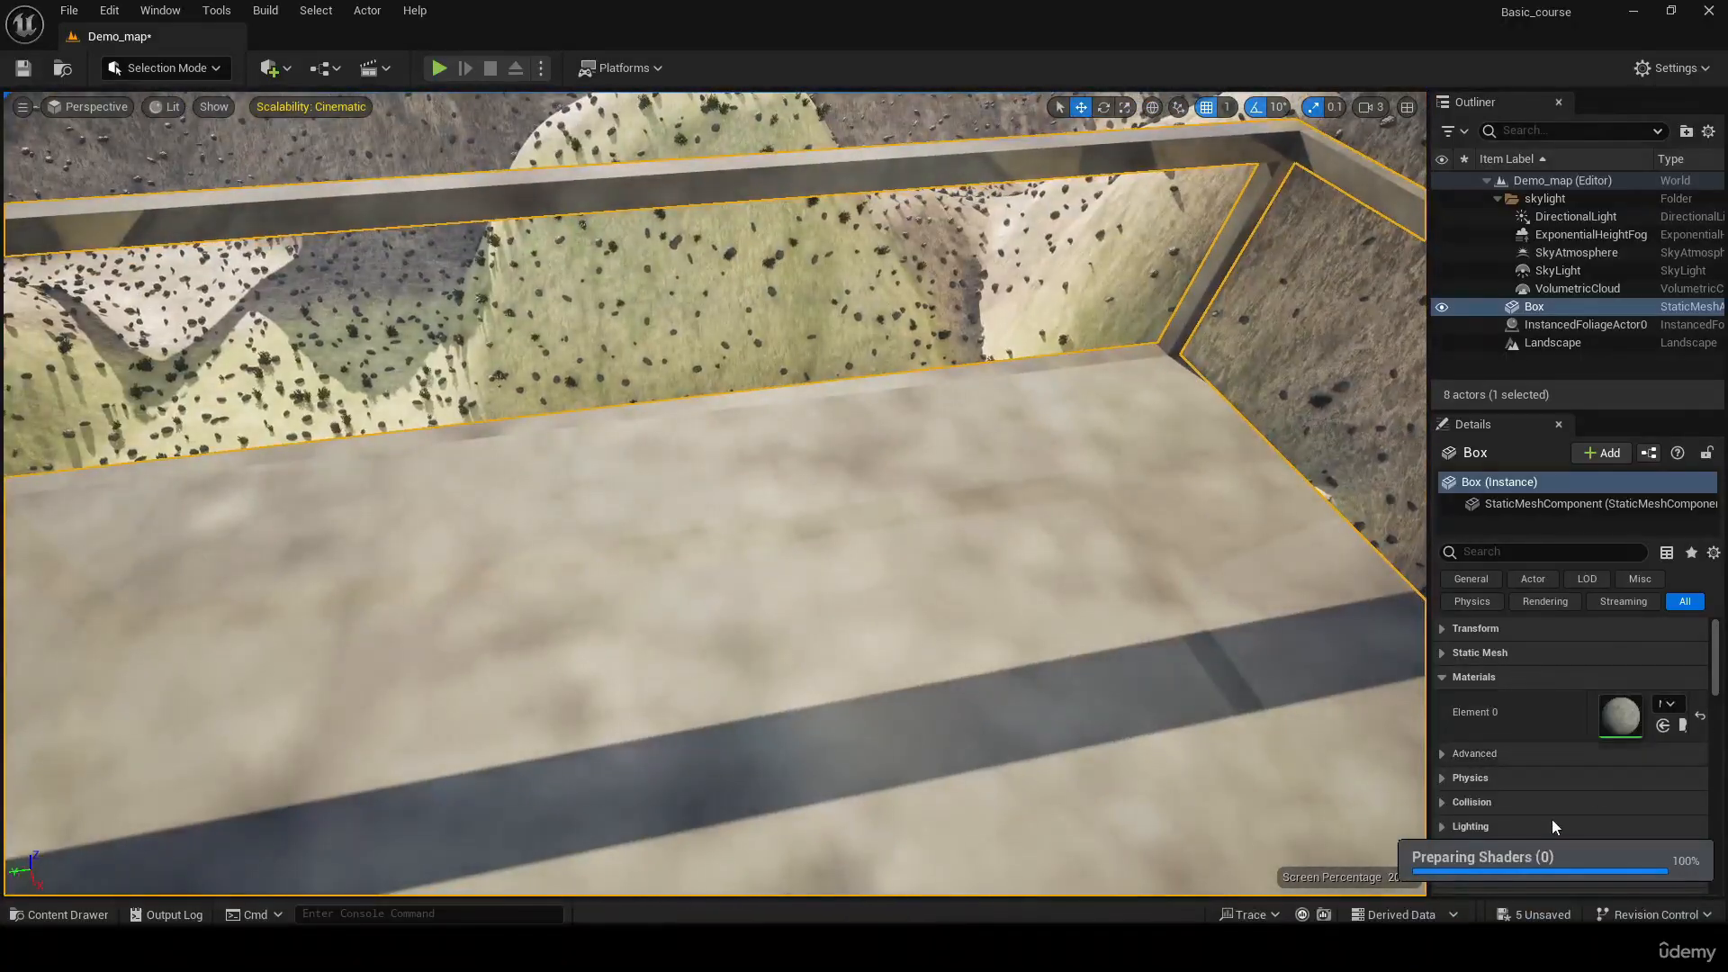
pyautogui.click(1700, 718)
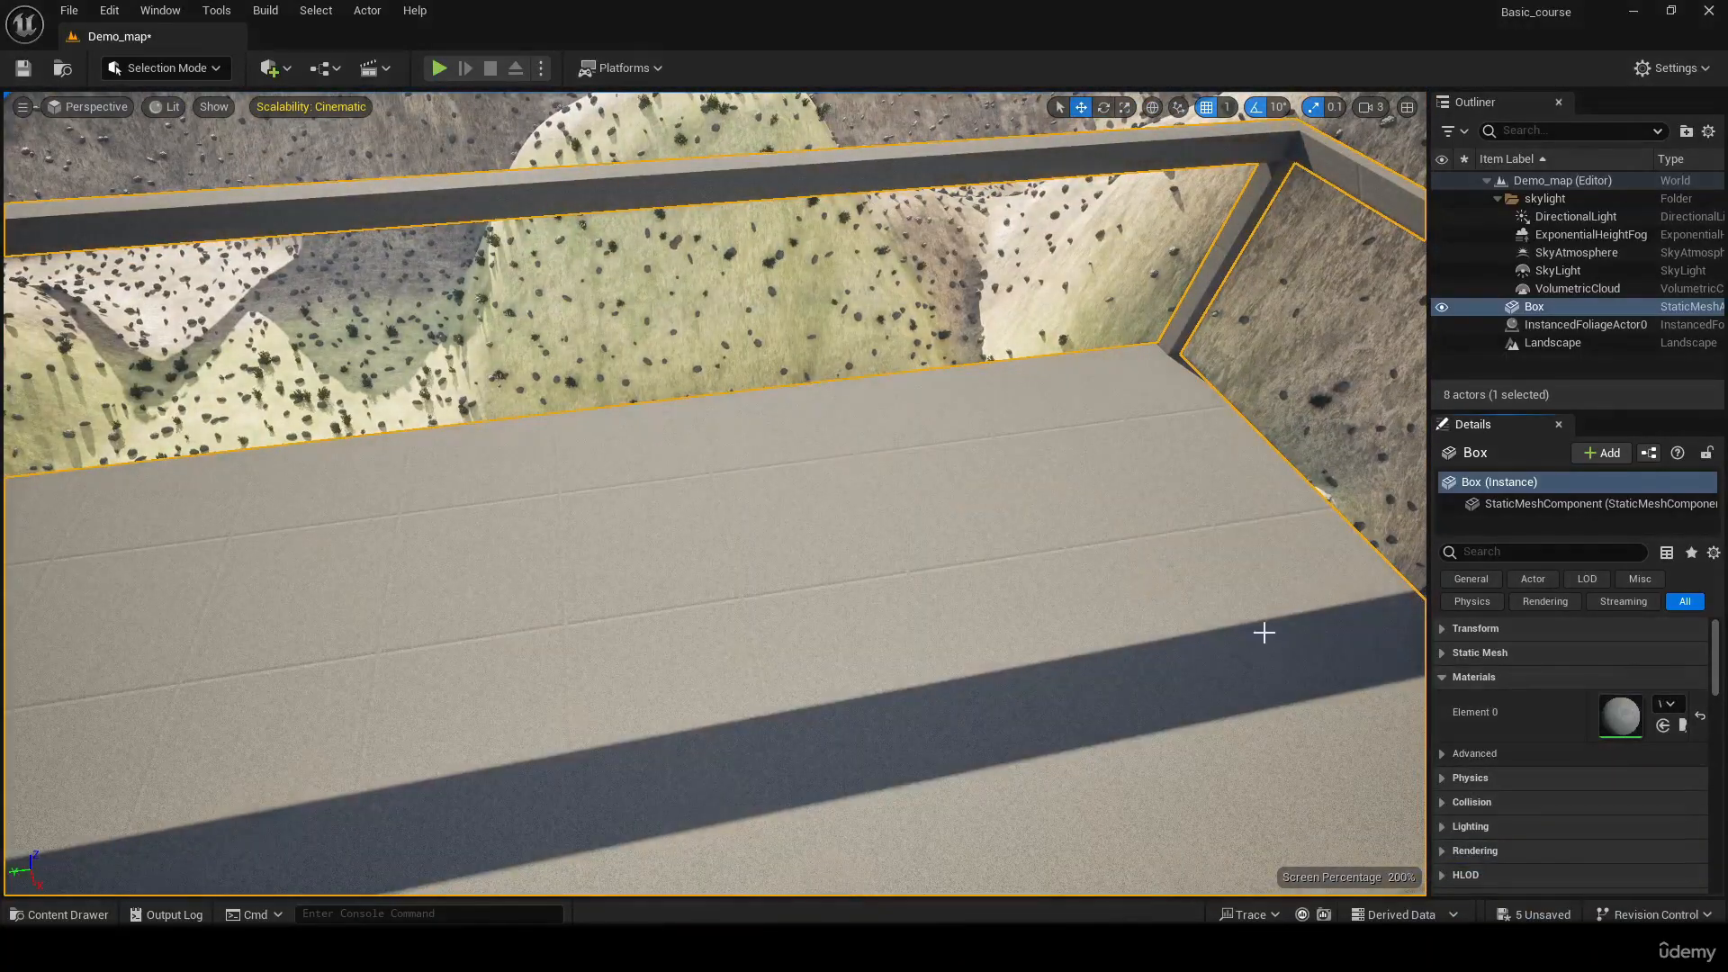
# Open the Materials folder in the project content
pyautogui.moveTo(1051, 633); pyautogui.dragTo(738, 625, button='right')
pyautogui.hotkey('ctrl', 'space')
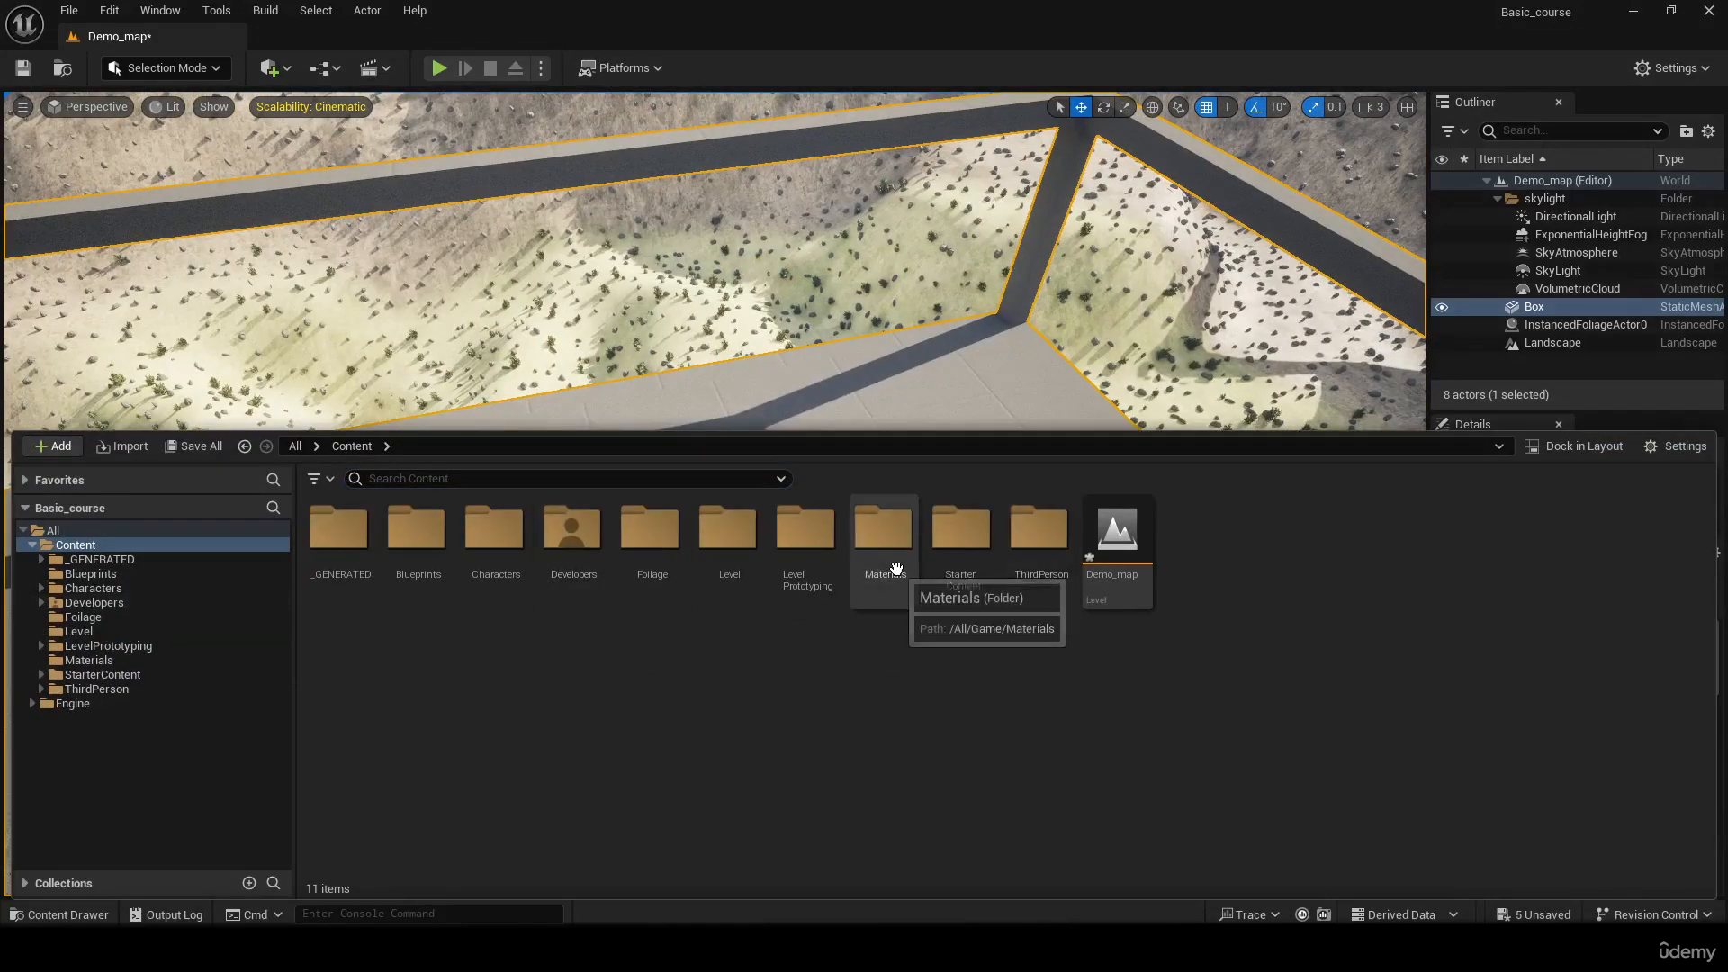
pyautogui.doubleClick(886, 531)
pyautogui.rightClick(929, 745)
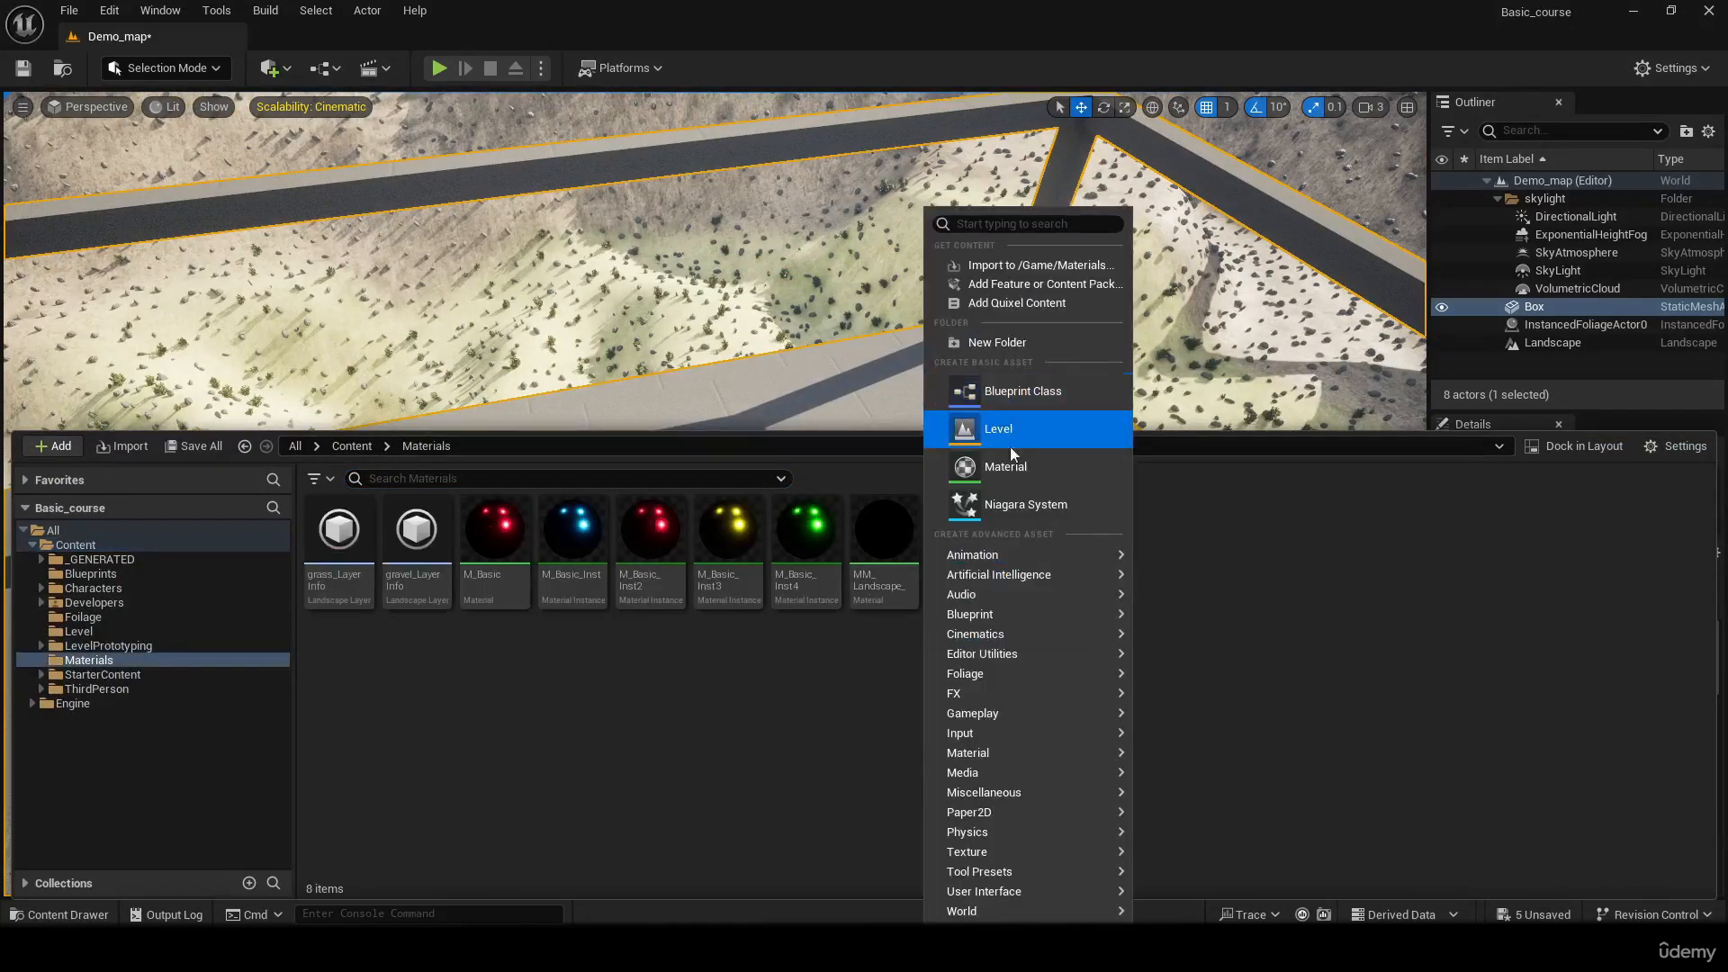
pyautogui.click(673, 738)
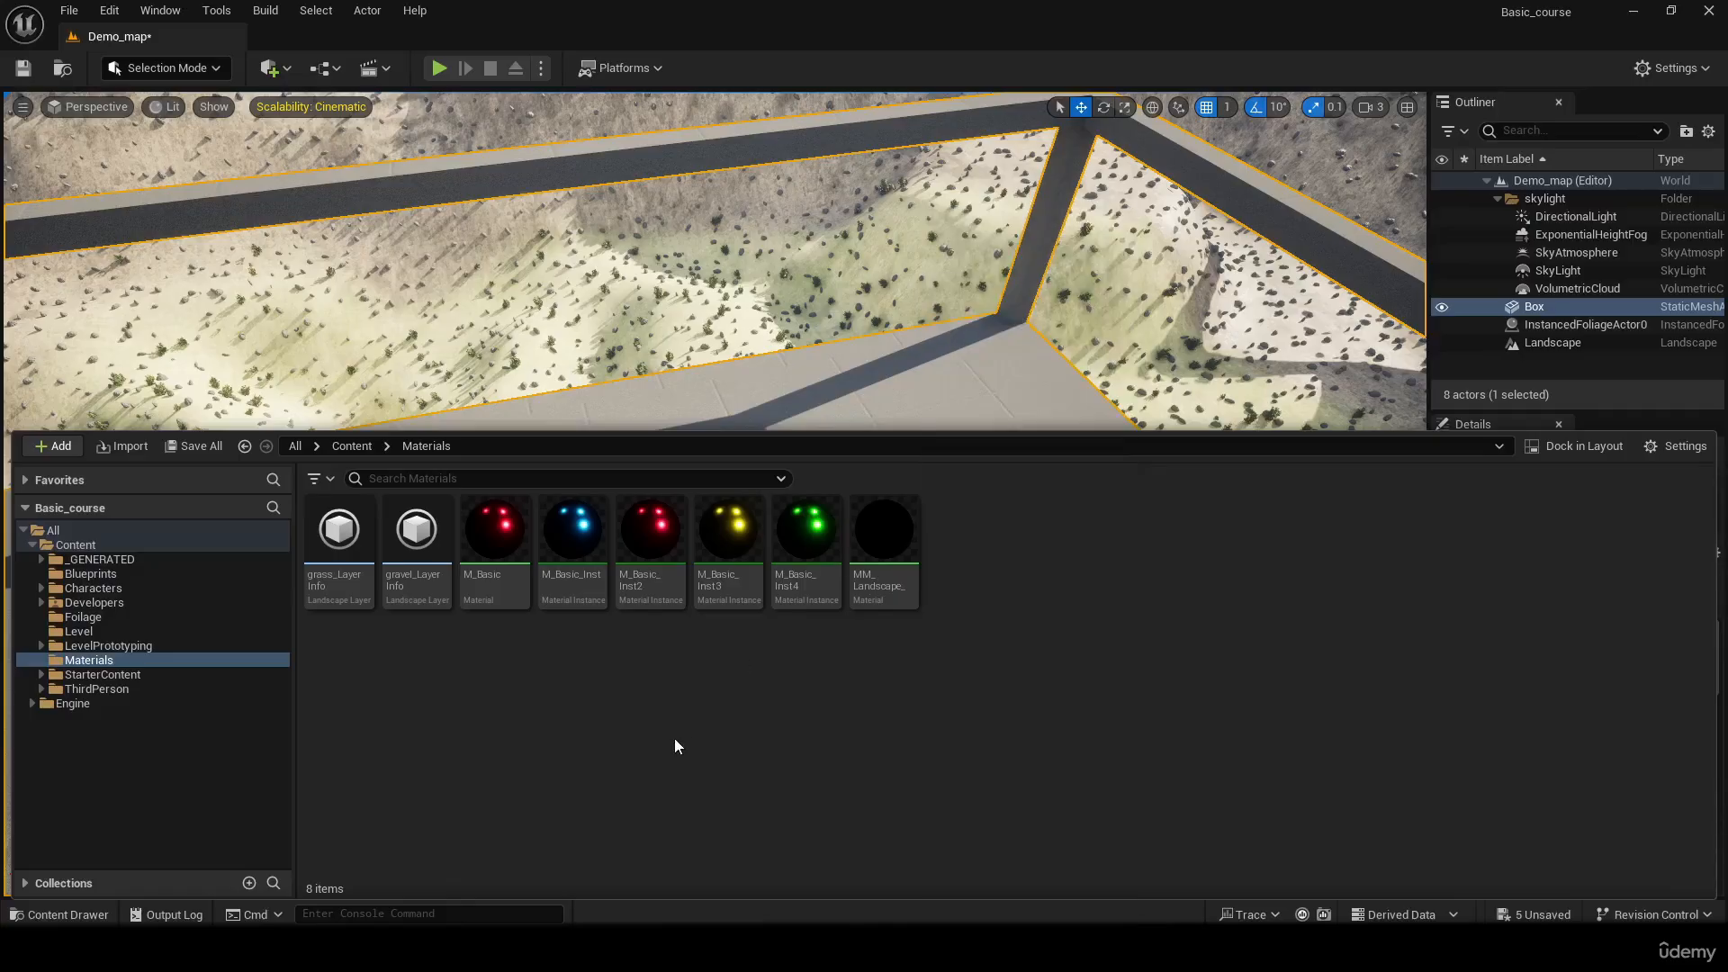
# Try the blue M_Basic_Inst material on the Box and undo the assignment
pyautogui.moveTo(571, 551); pyautogui.dragTo(896, 397)
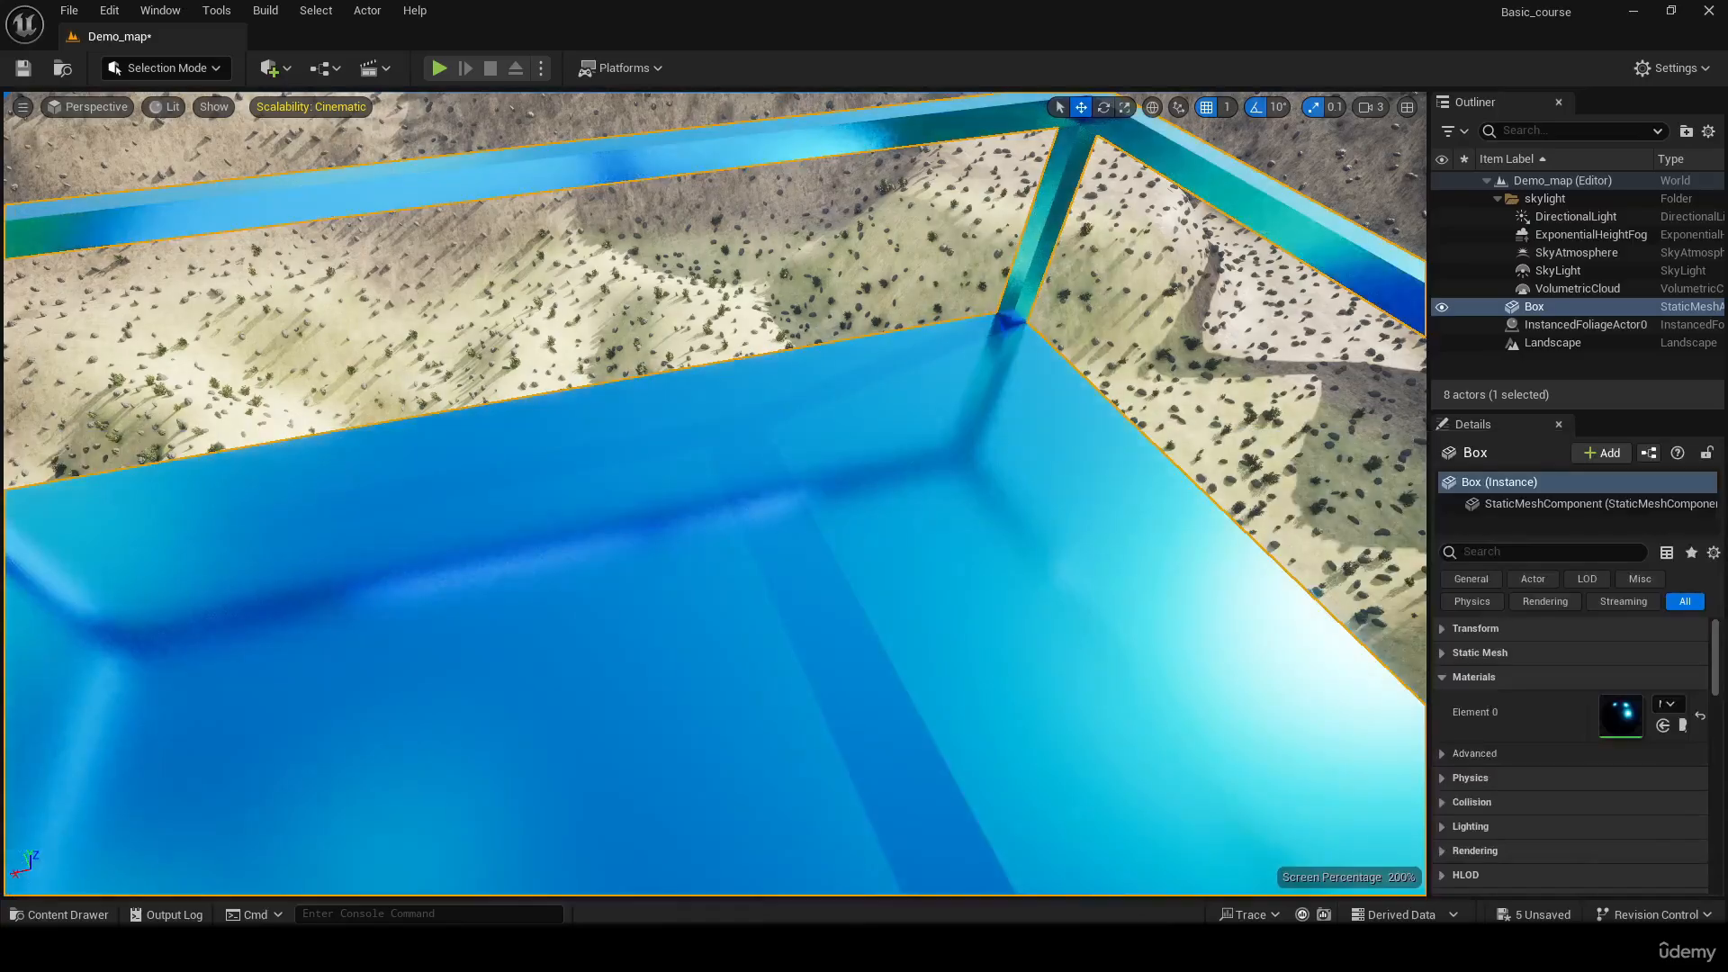
pyautogui.moveTo(1024, 441); pyautogui.dragTo(961, 387, button='right')
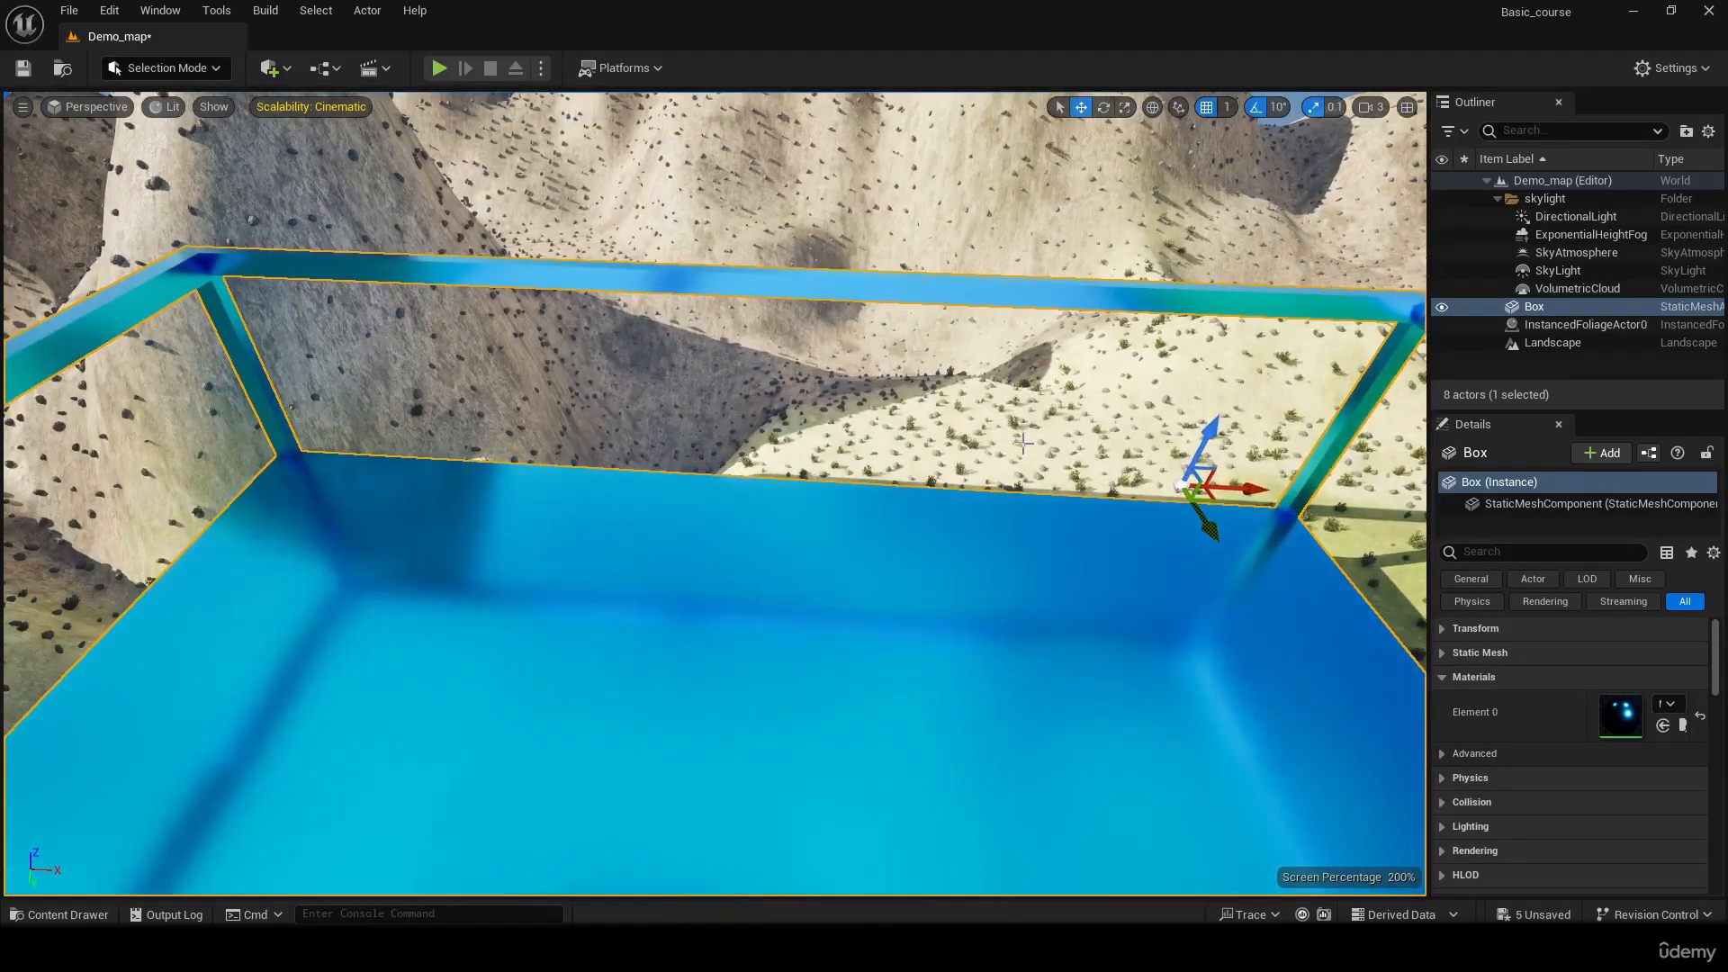
pyautogui.hotkey('ctrl', 'z')
pyautogui.moveTo(1023, 442); pyautogui.dragTo(1242, 522, button='right')
# Create a new Material named M_platform in the Materials folder and save all unsaved content
pyautogui.hotkey('ctrl', 'space')
pyautogui.click(1062, 596)
pyautogui.rightClick(1024, 583)
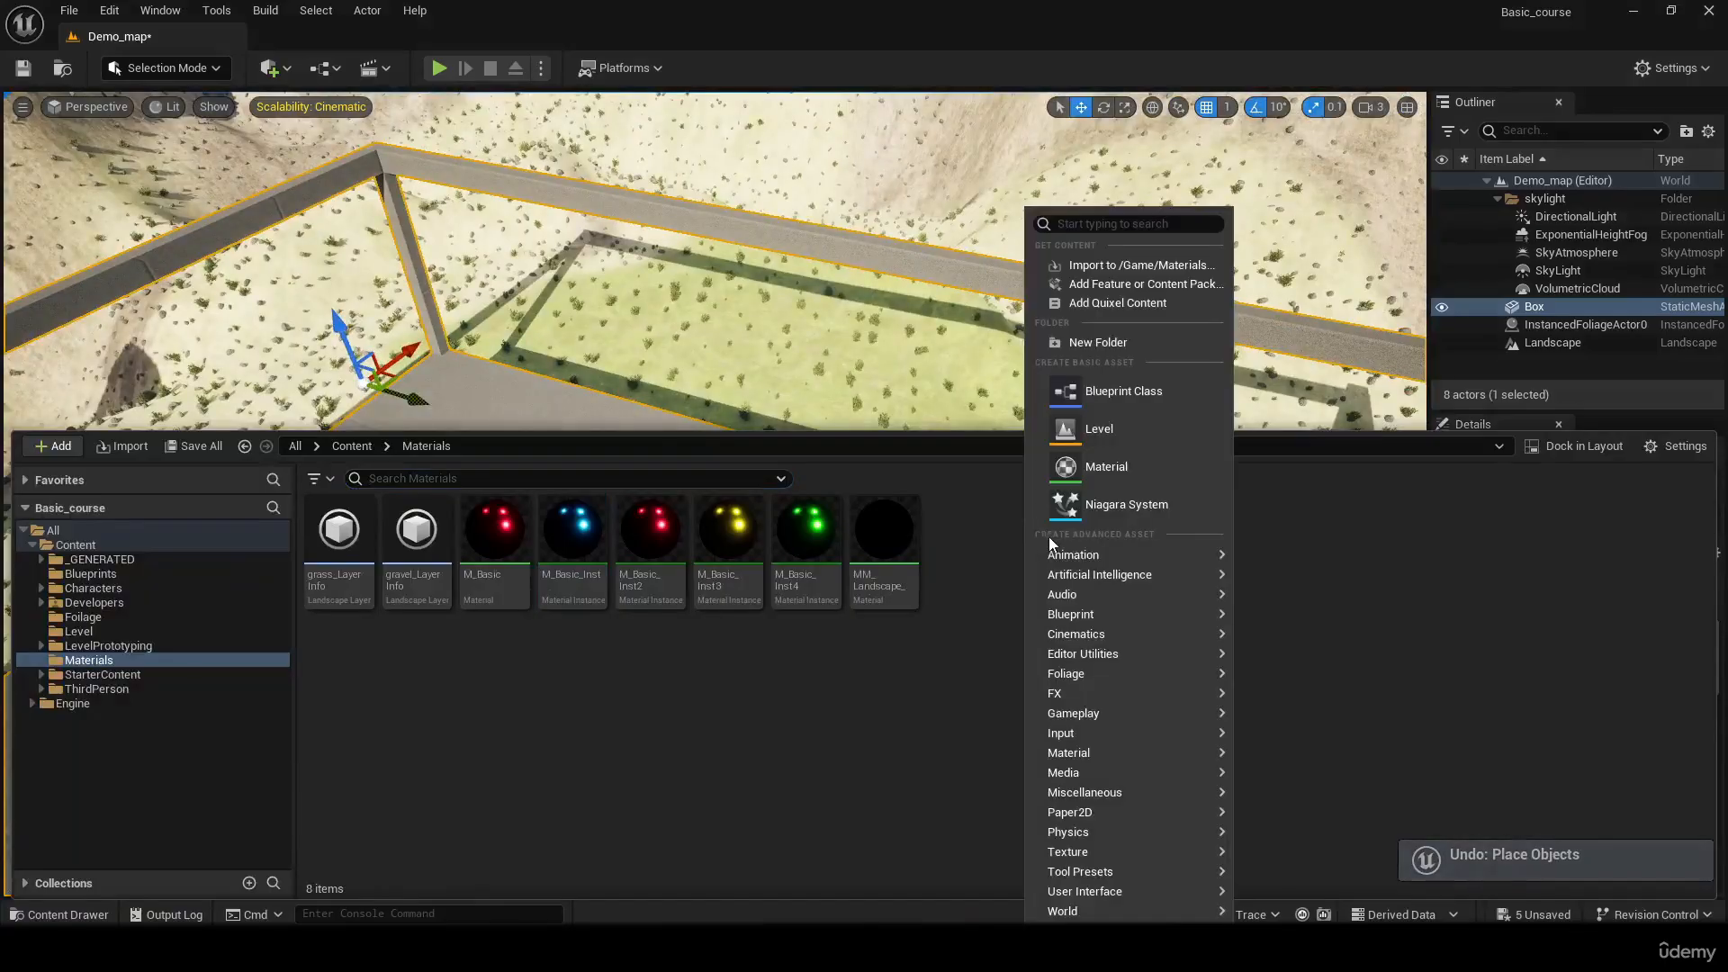
pyautogui.moveTo(1132, 713)
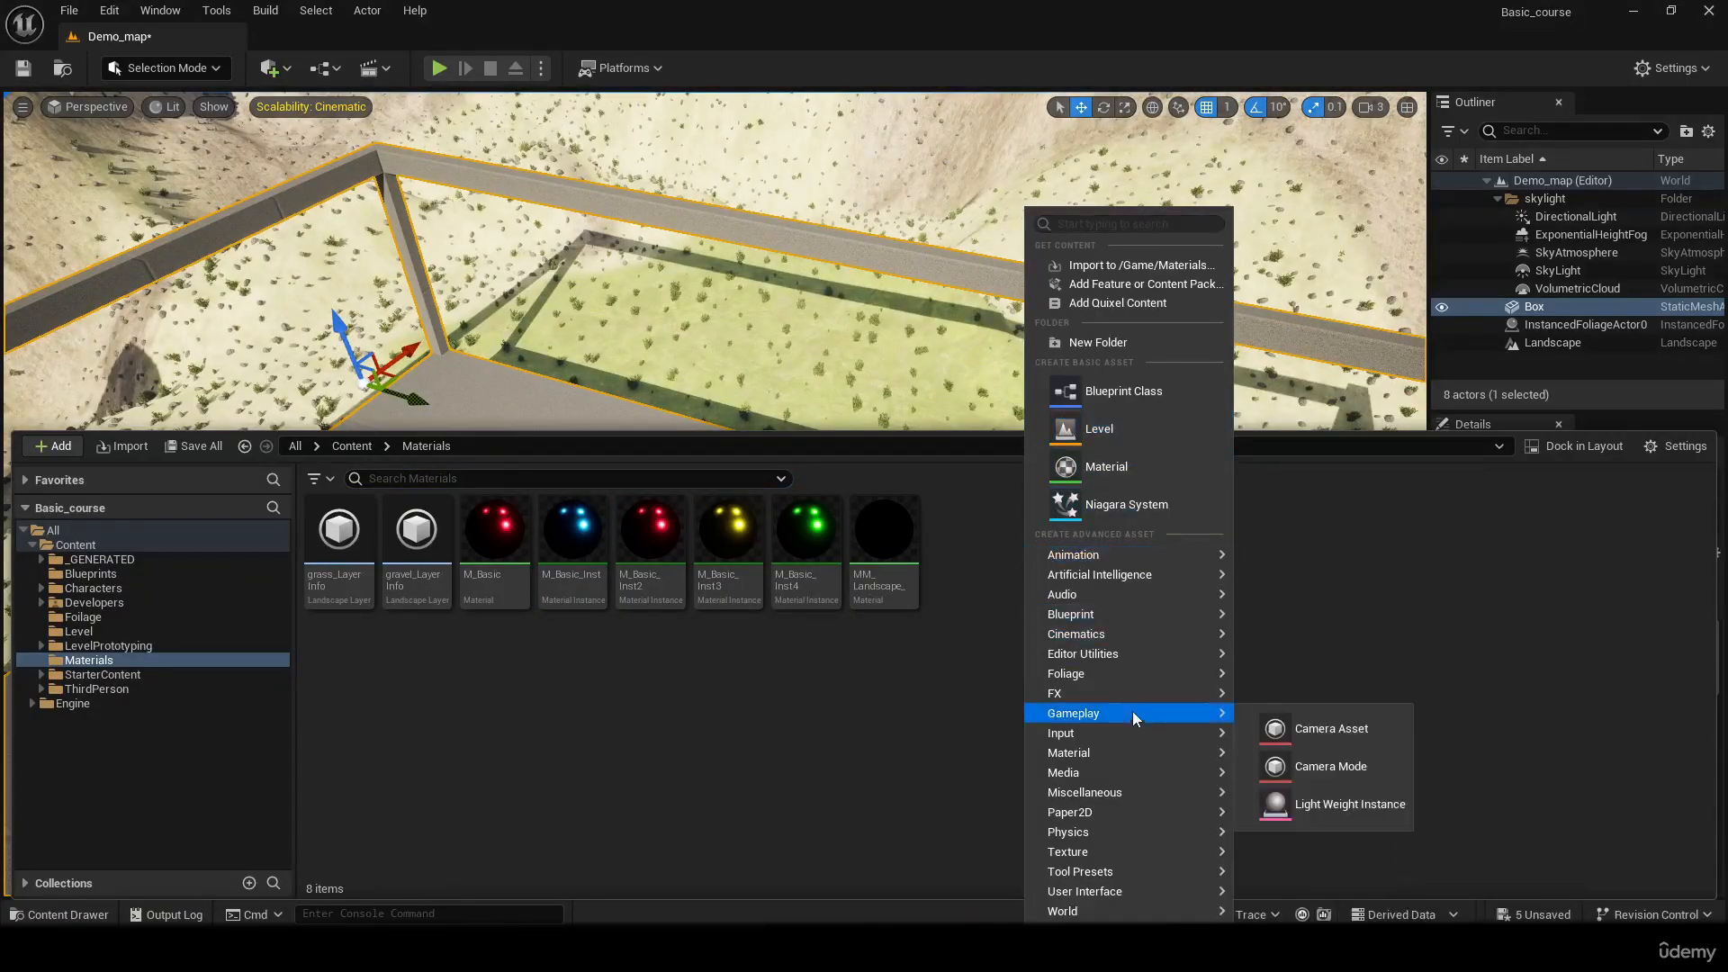
pyautogui.moveTo(1131, 755)
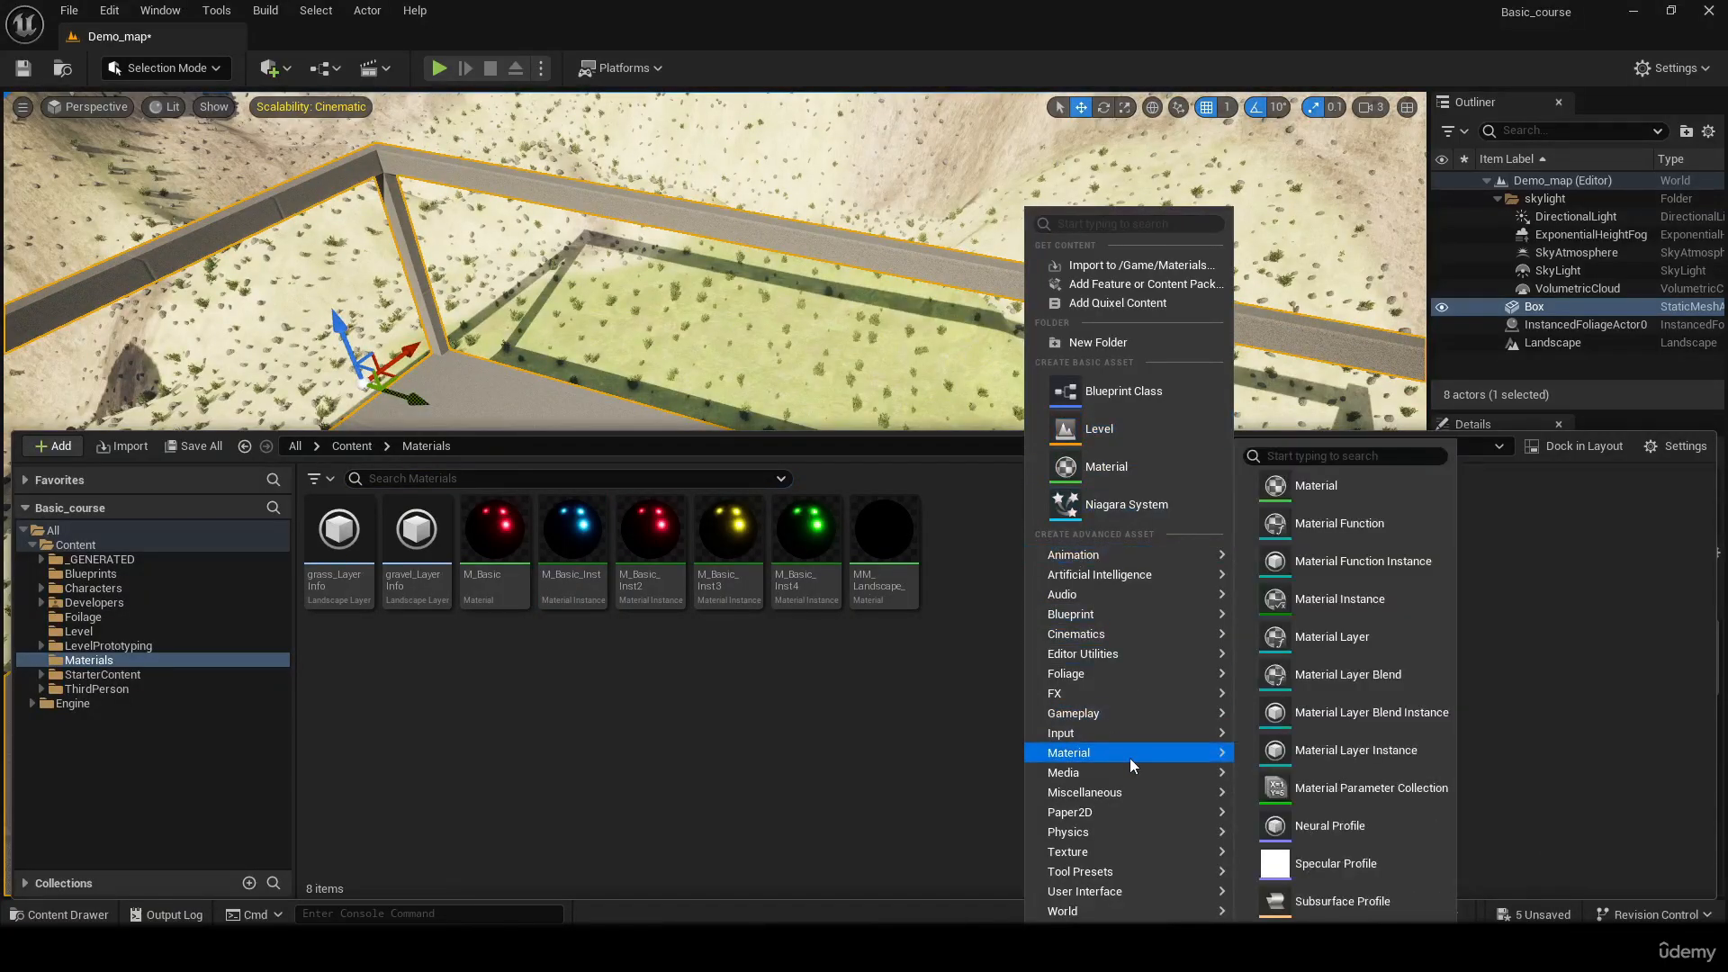
pyautogui.click(1338, 494)
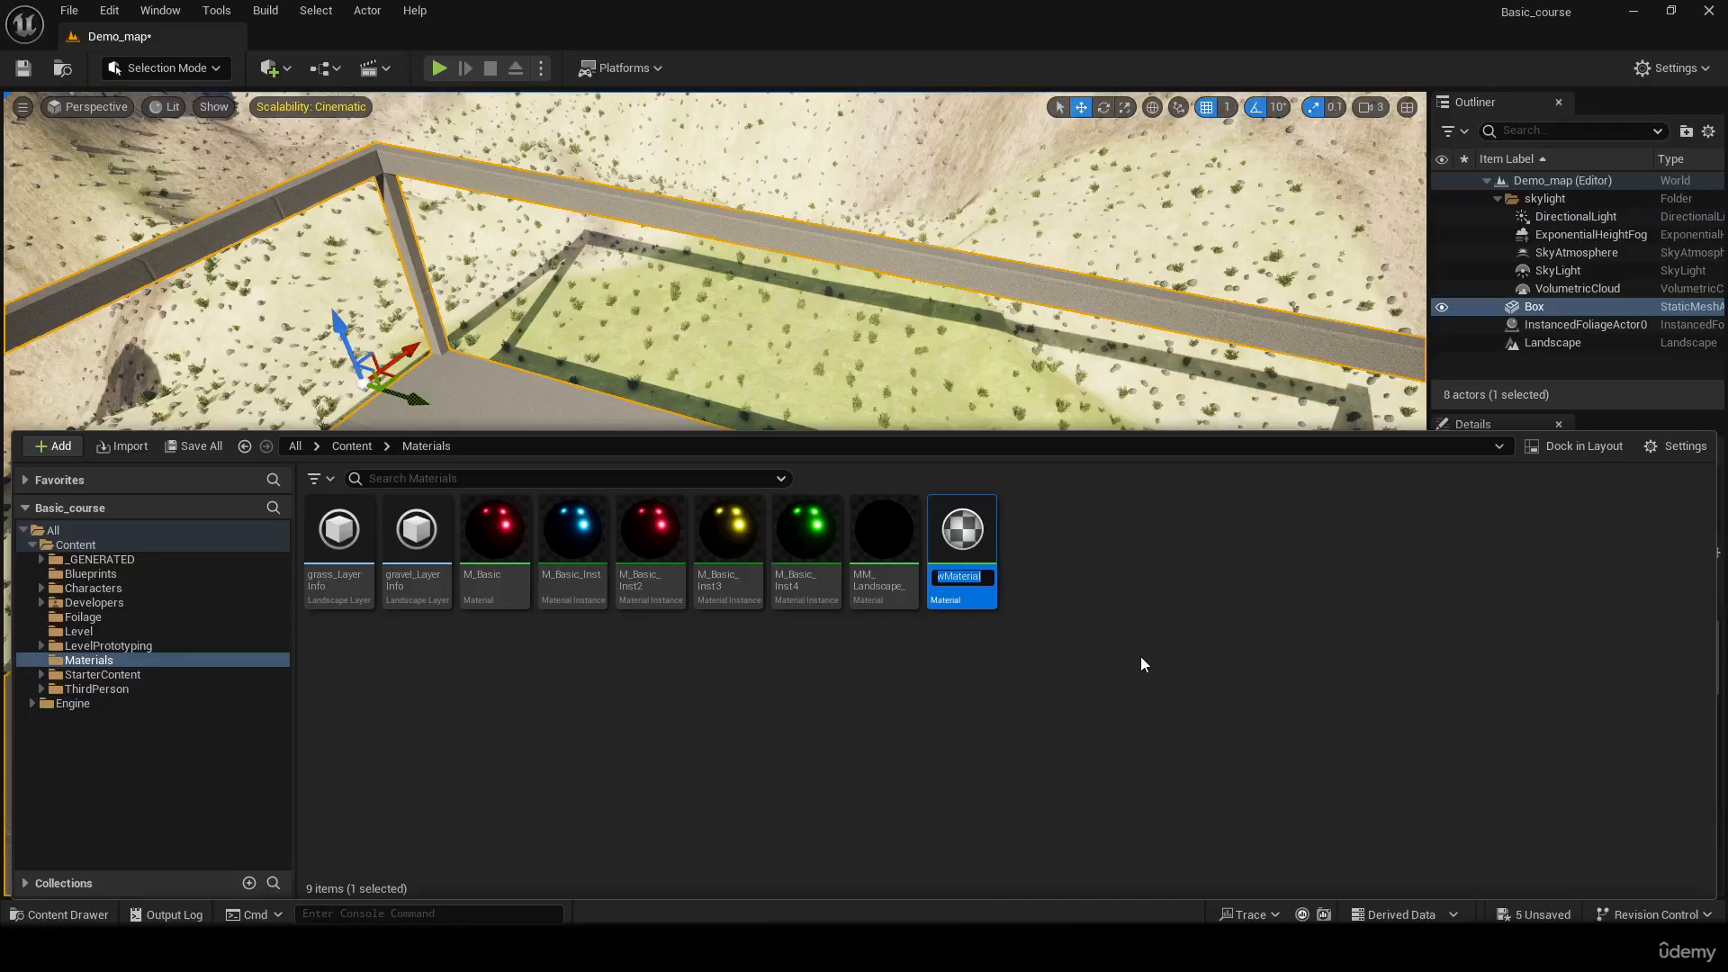
pyautogui.write('M')
pyautogui.write('_platform')
pyautogui.press('Return')
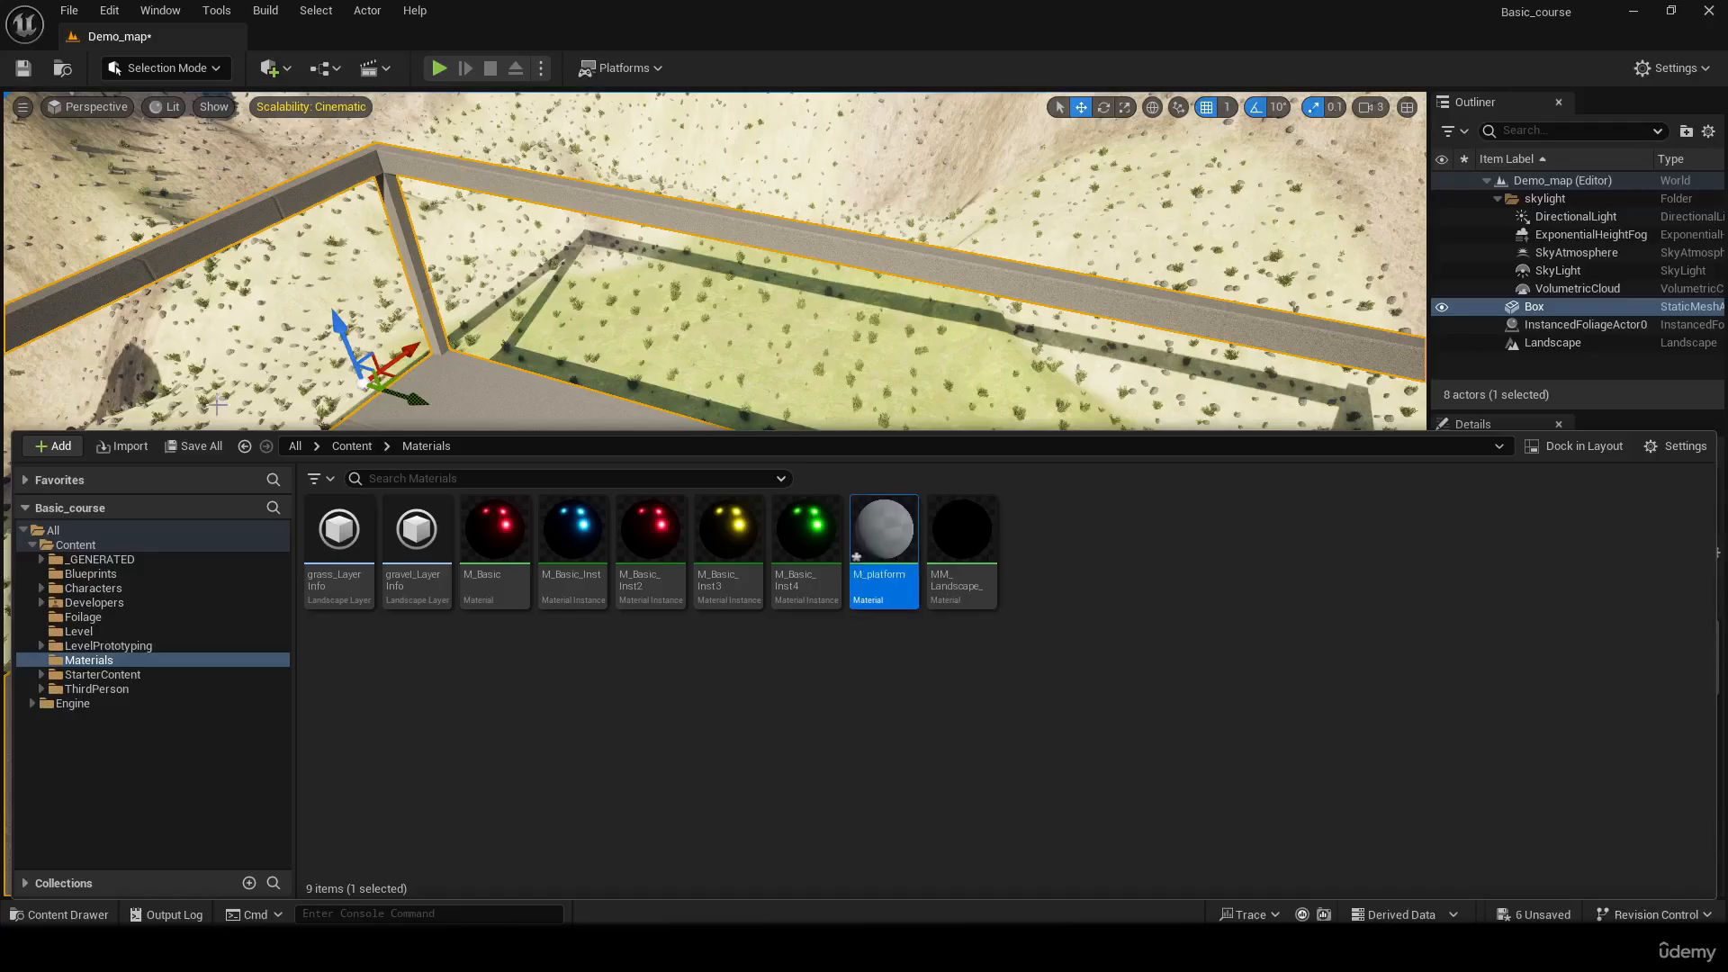
pyautogui.click(203, 445)
pyautogui.click(1029, 682)
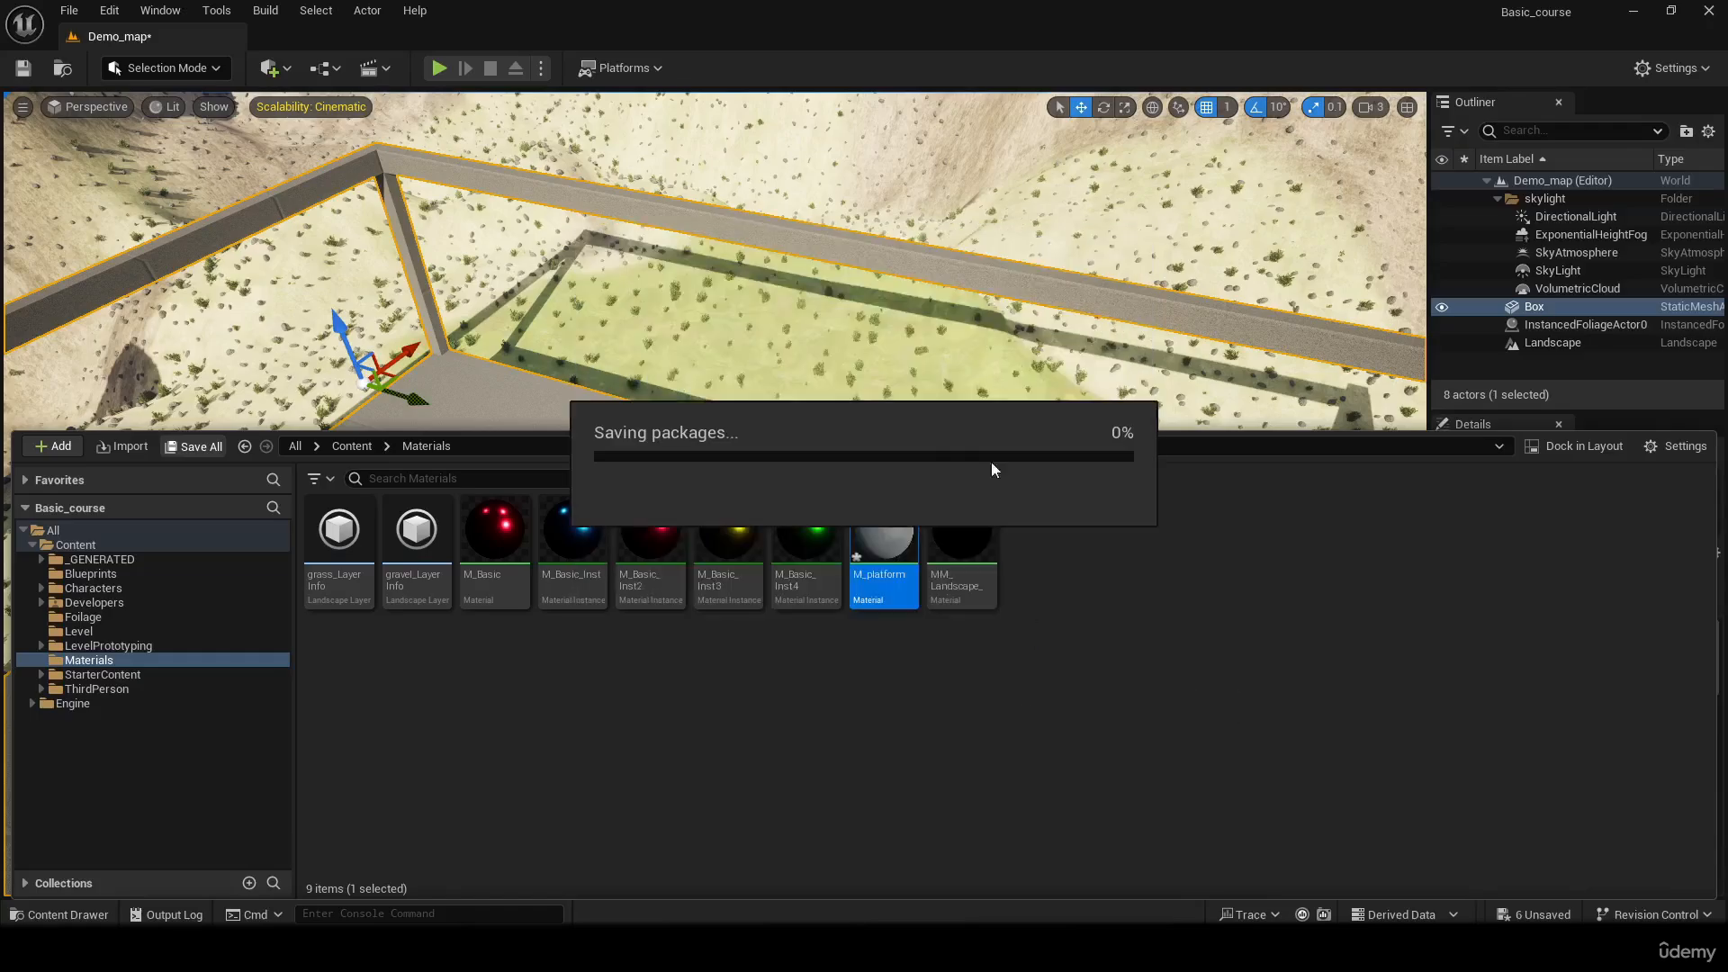
# Open the M_platform material for editing
pyautogui.moveTo(1002, 344); pyautogui.dragTo(666, 342, button='right')
pyautogui.hotkey('ctrl', 'space')
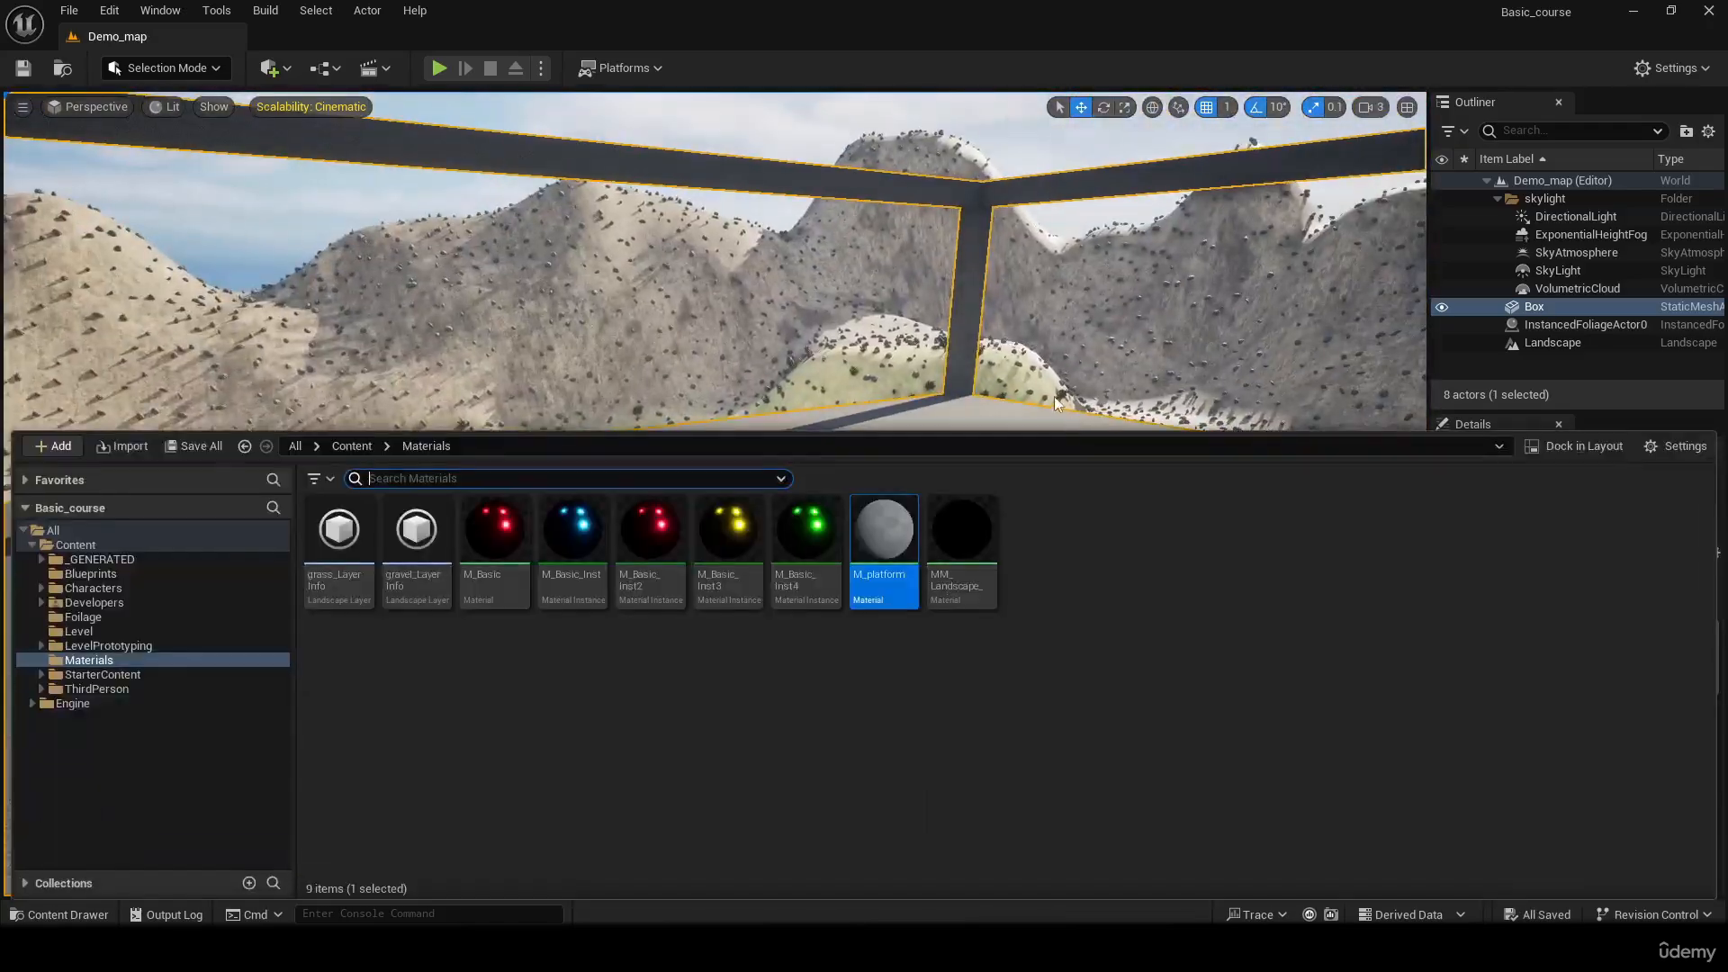
pyautogui.doubleClick(893, 555)
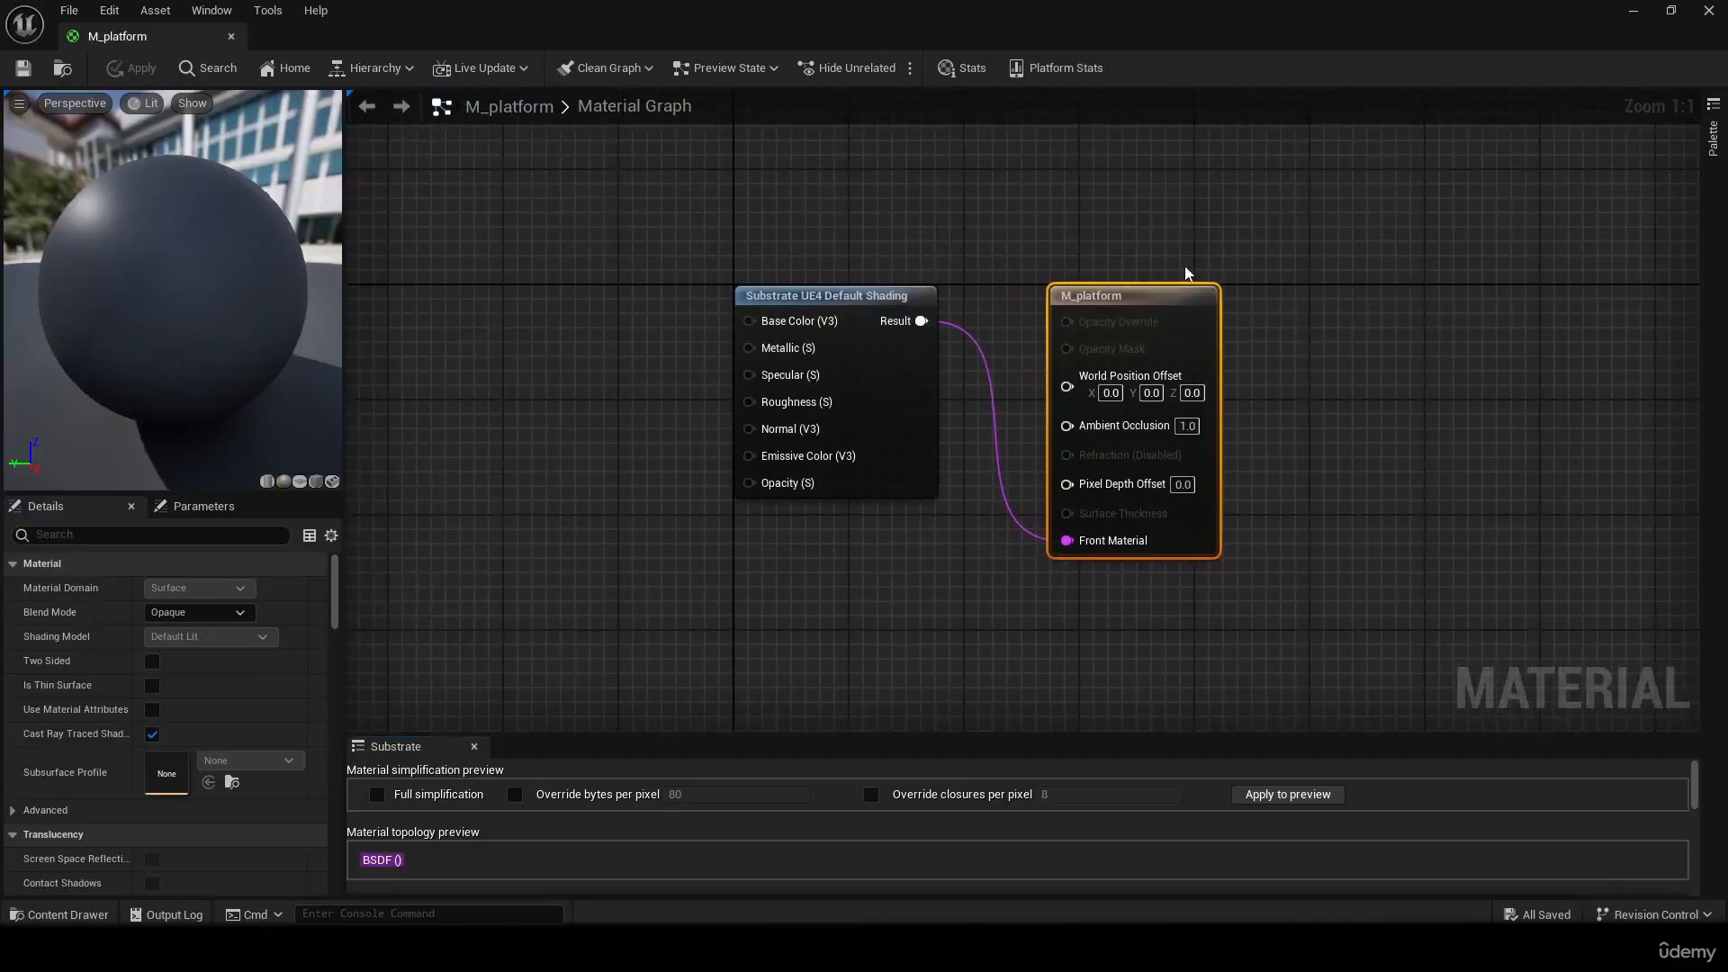
# Shift the M_platform output node and the Substrate UE4 Default Shading node further right in the graph, and save the material
pyautogui.moveTo(1287, 294); pyautogui.dragTo(1403, 297)
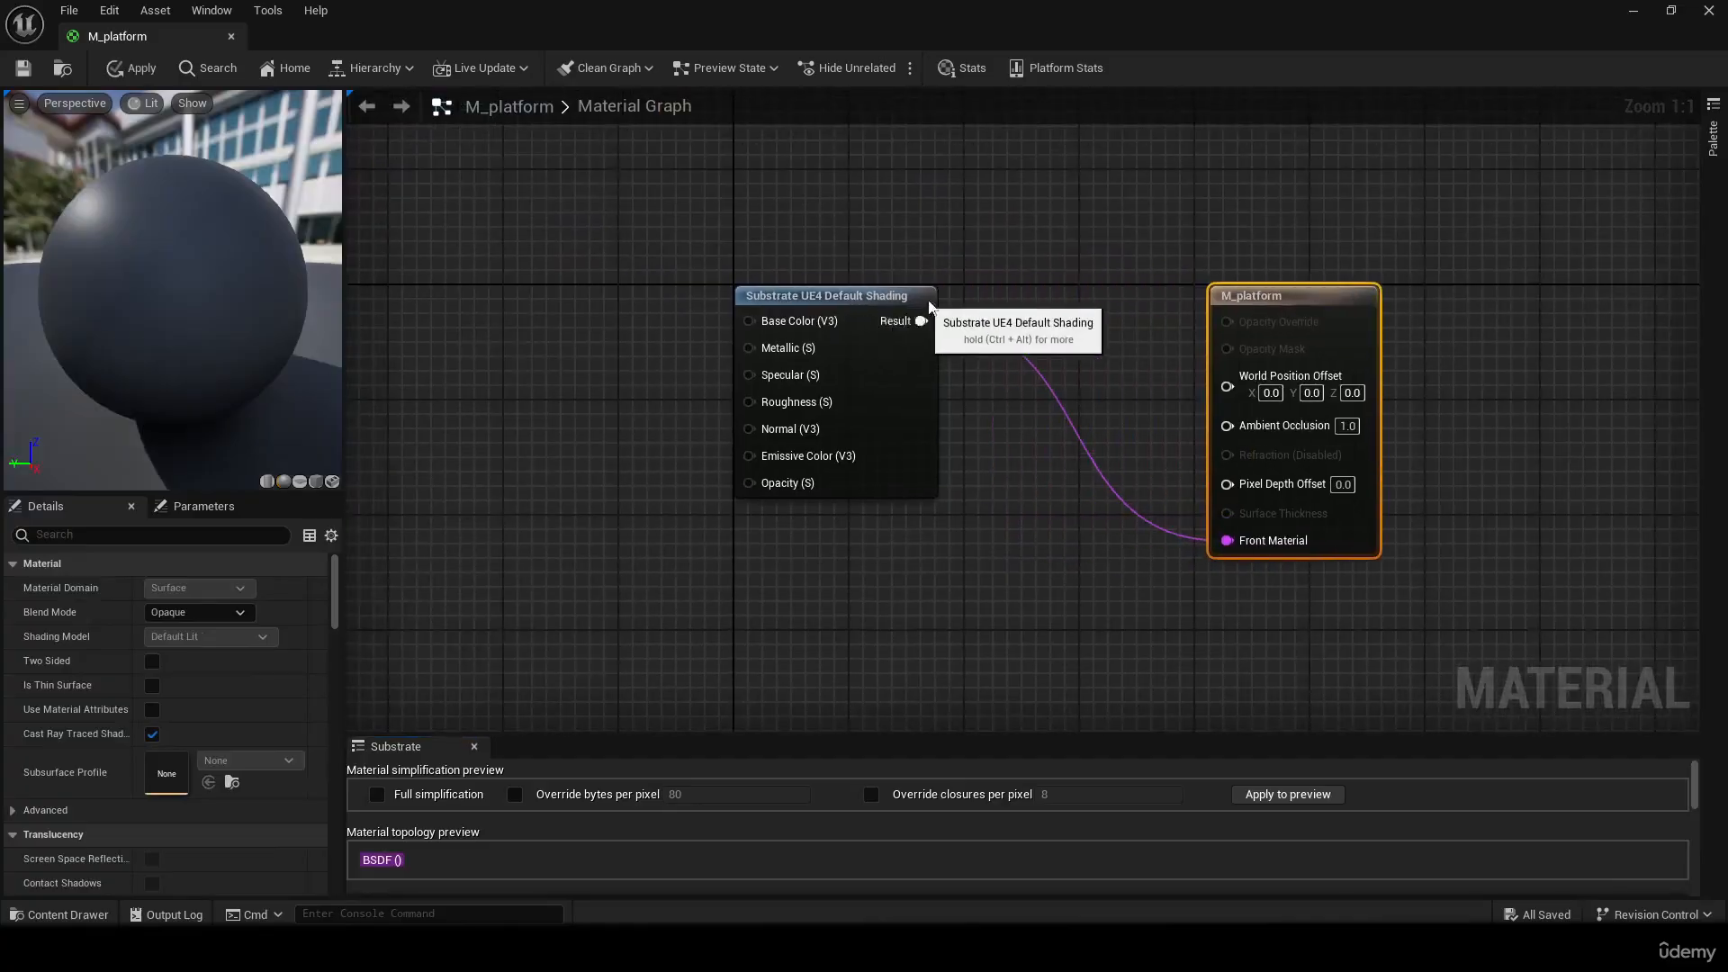
pyautogui.moveTo(910, 306); pyautogui.dragTo(1143, 307)
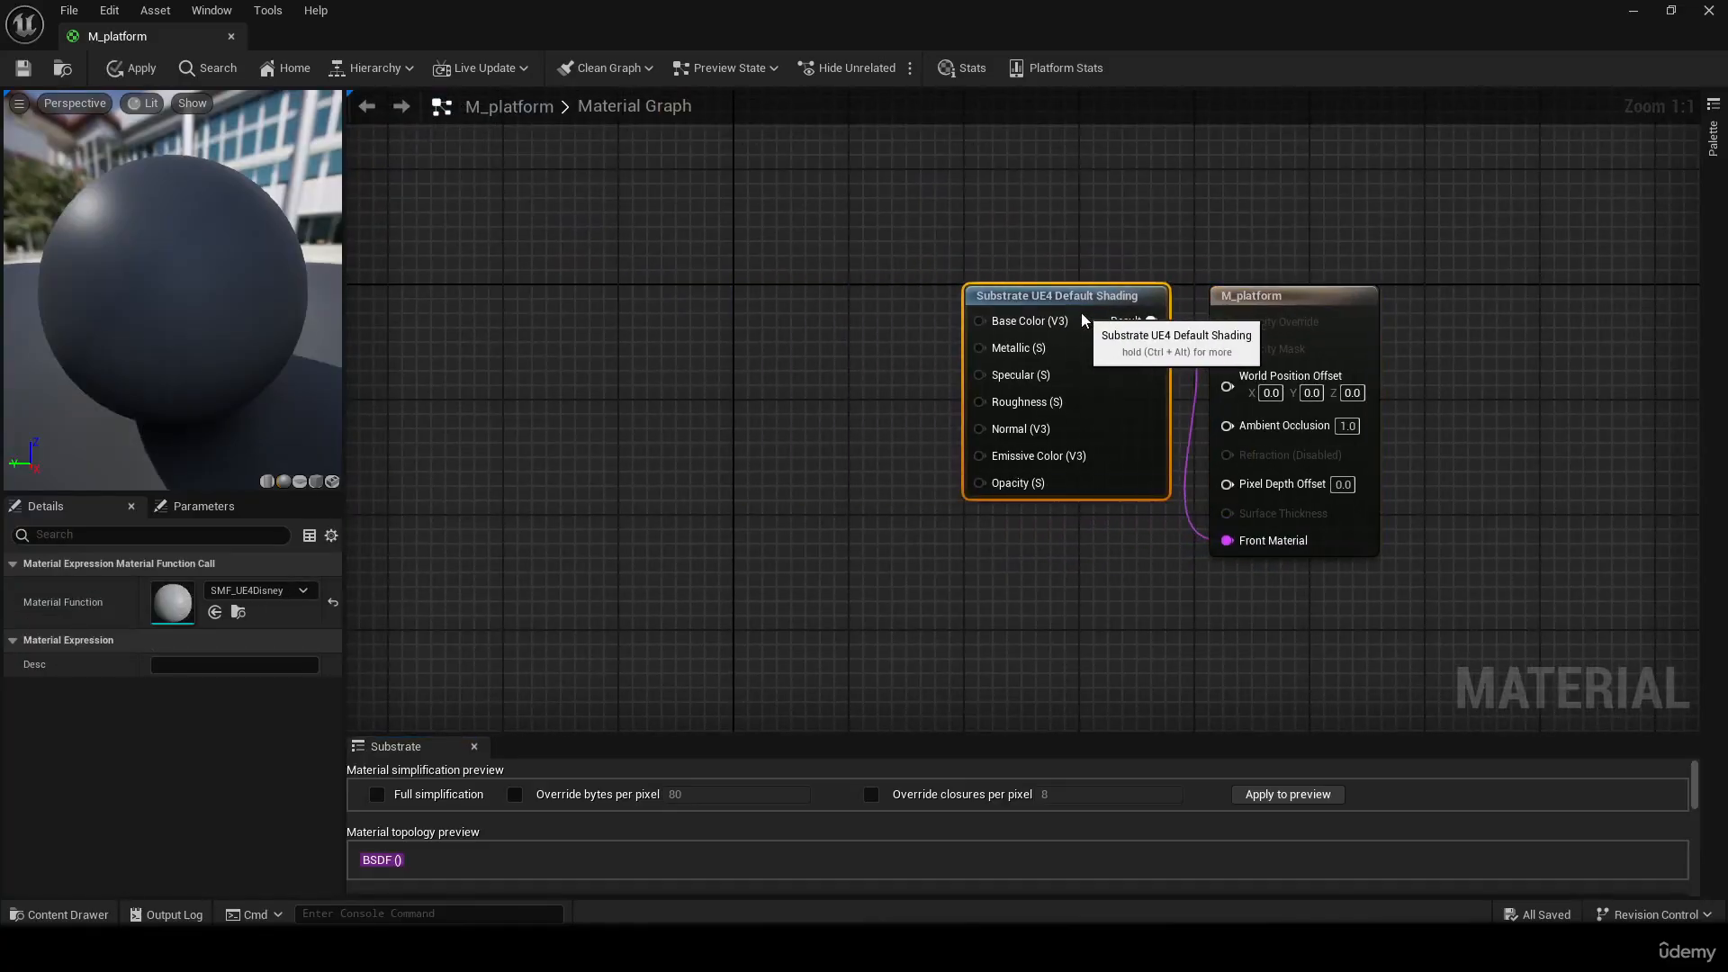
pyautogui.click(899, 360)
pyautogui.click(23, 67)
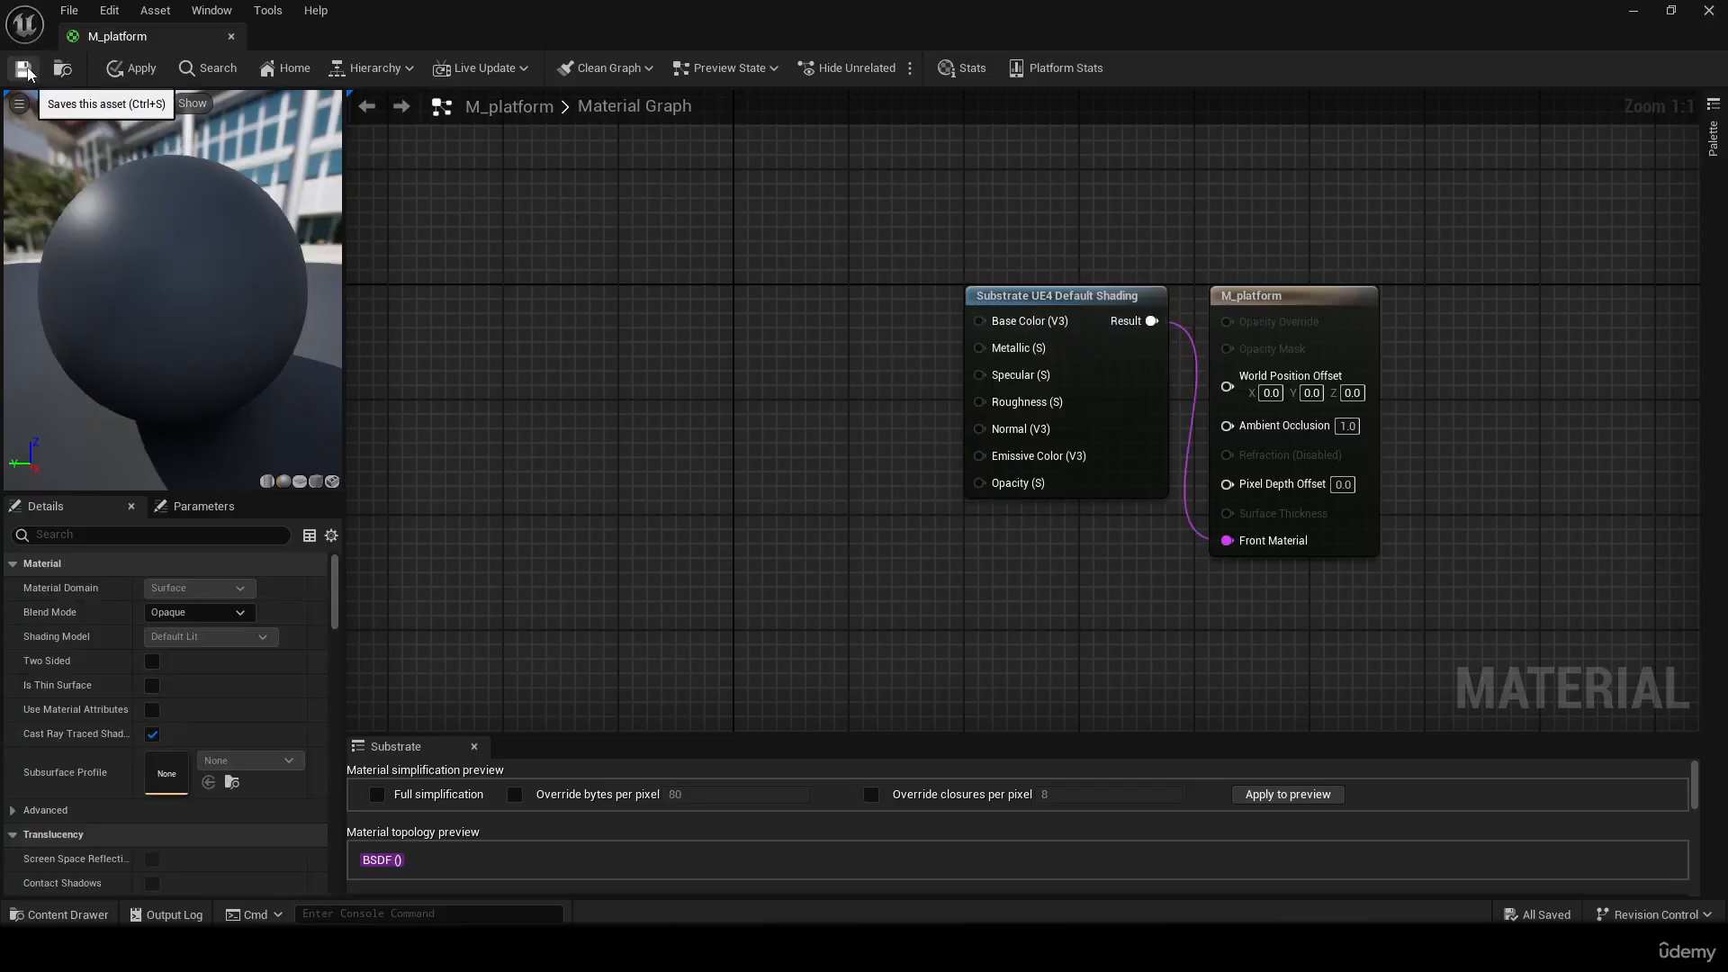